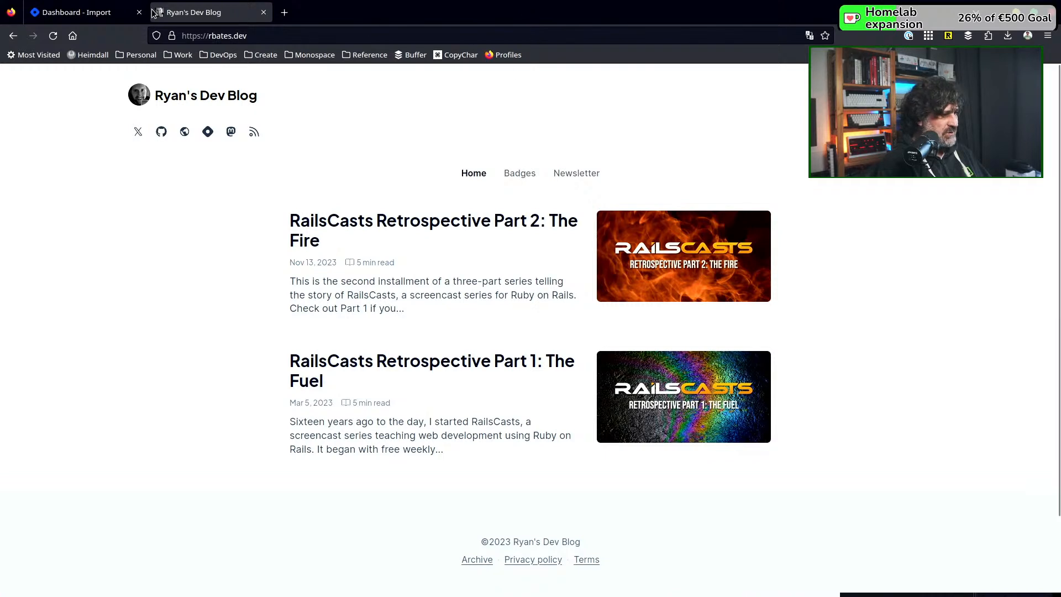
# Open the Hashnode home page in a new tab from the blog dashboard and look through its personalized feed
pyautogui.click(92, 12)
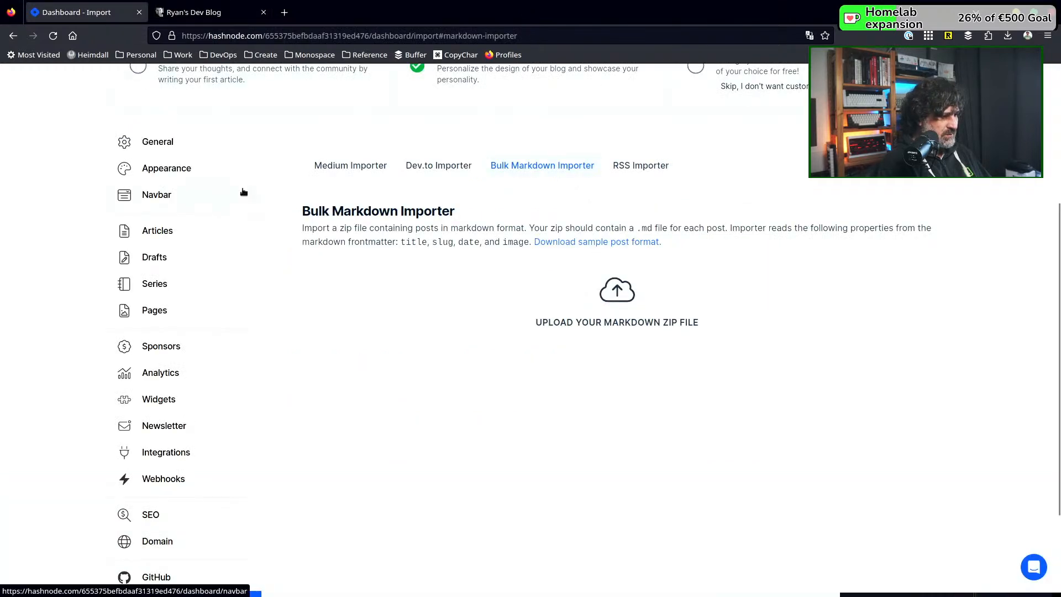
pyautogui.scroll(2, 243, 264)
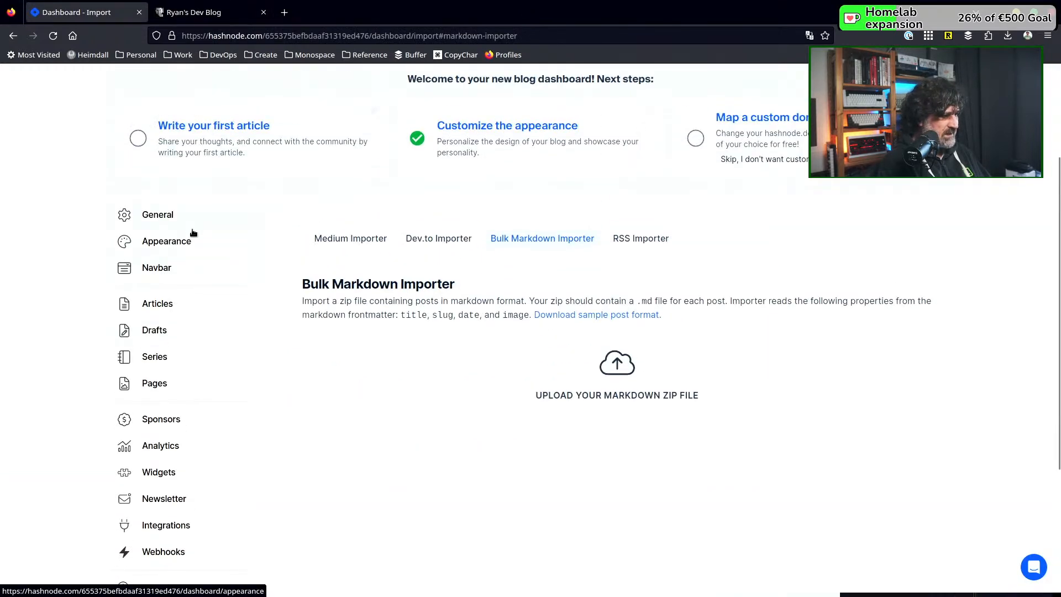
pyautogui.scroll(2, 226, 243)
pyautogui.scroll(2, 227, 244)
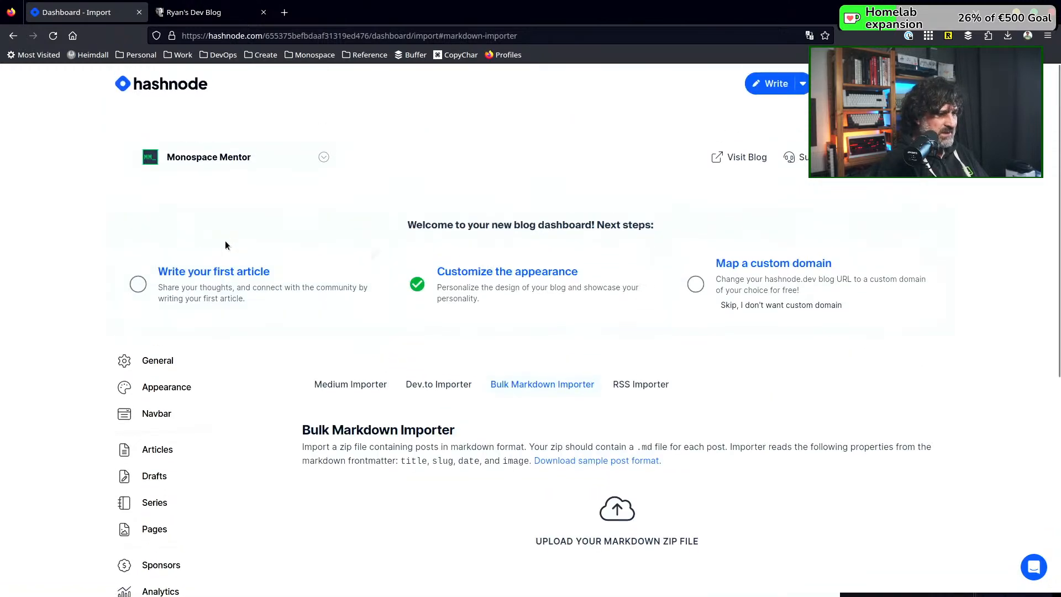
pyautogui.middleClick(183, 87)
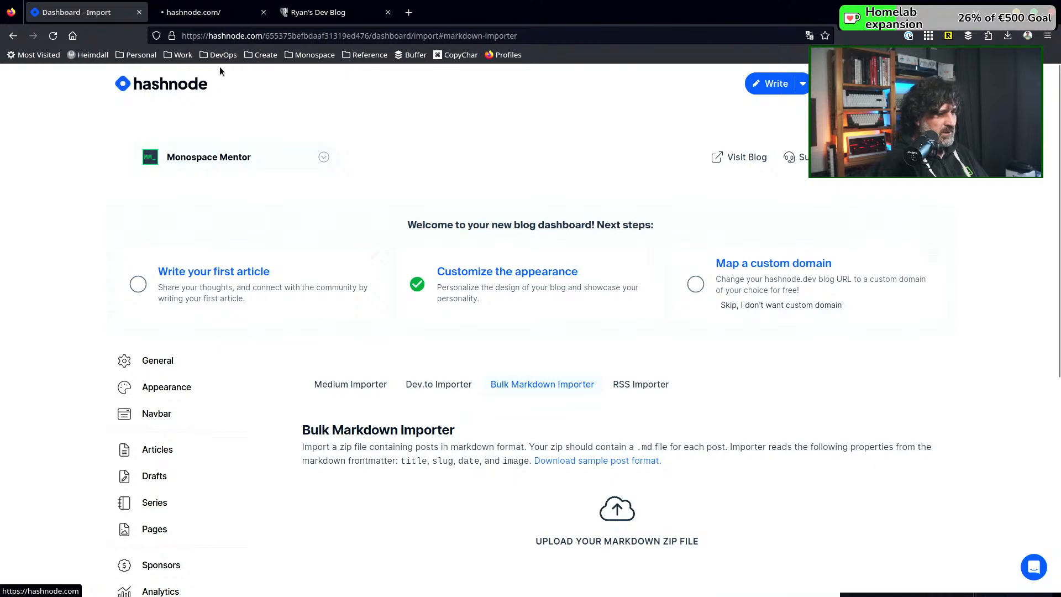
pyautogui.click(205, 16)
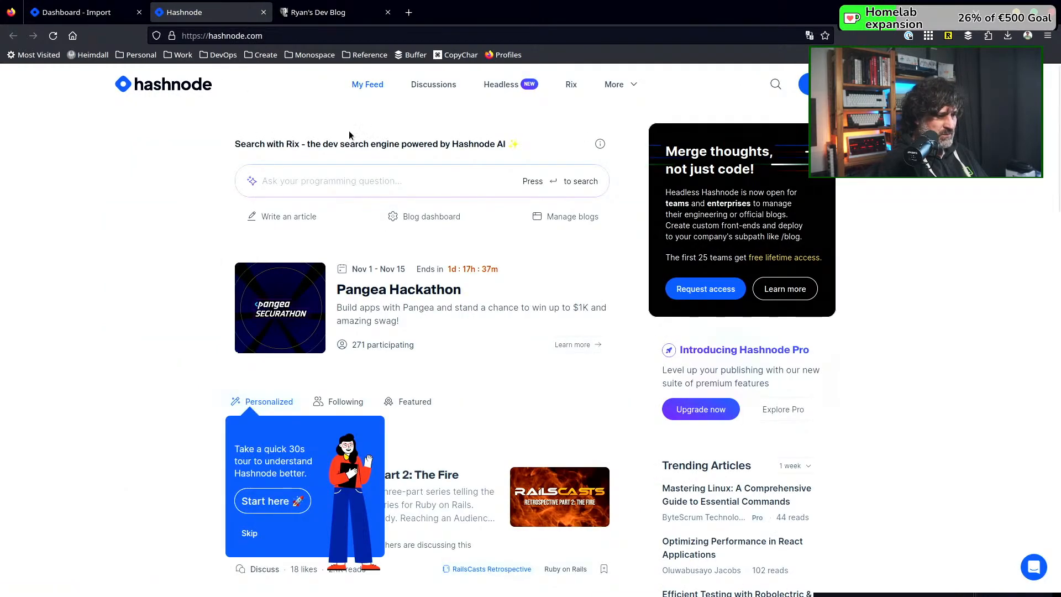
pyautogui.scroll(-3, 288, 275)
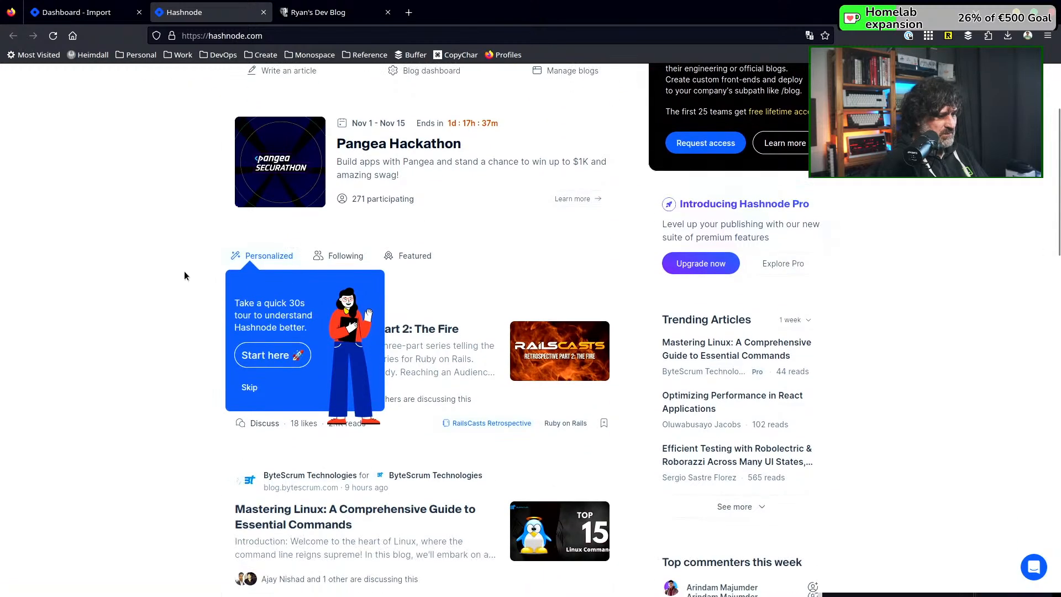
pyautogui.scroll(-3, 185, 275)
pyautogui.scroll(6, 185, 275)
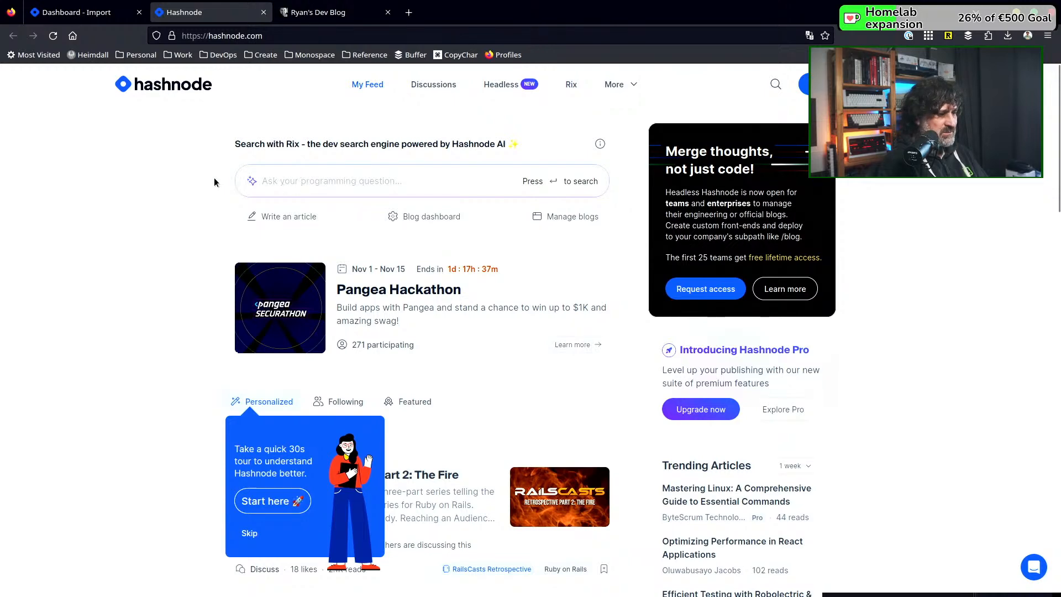
pyautogui.scroll(-3, 214, 177)
pyautogui.scroll(3, 215, 181)
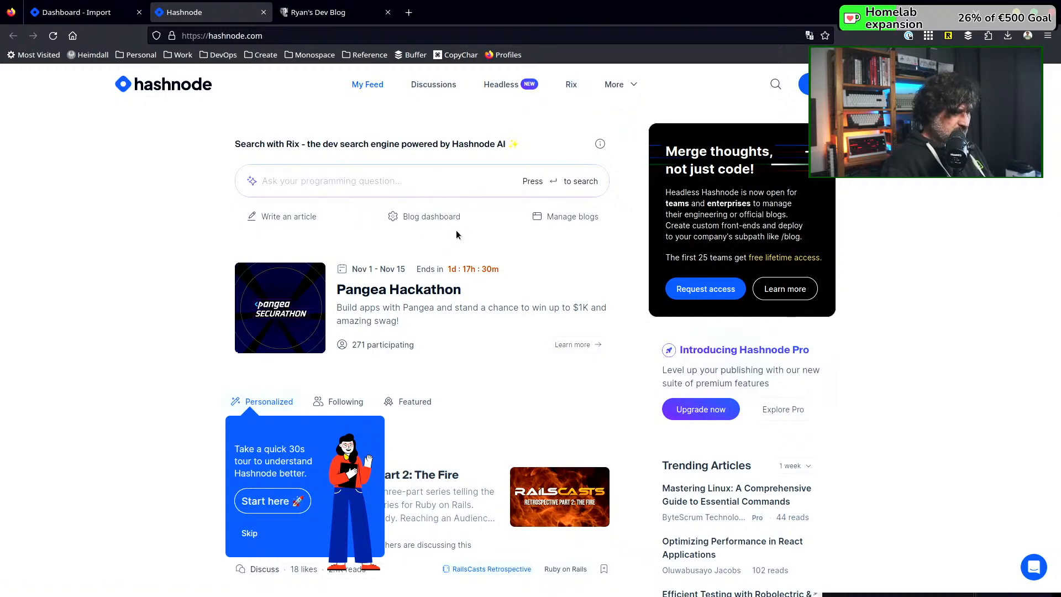
# Switch to the terminal editor and examine the front matter fields of 2021-11-17-be-opsitive.md
pyautogui.hotkey('alt', 'Tab')
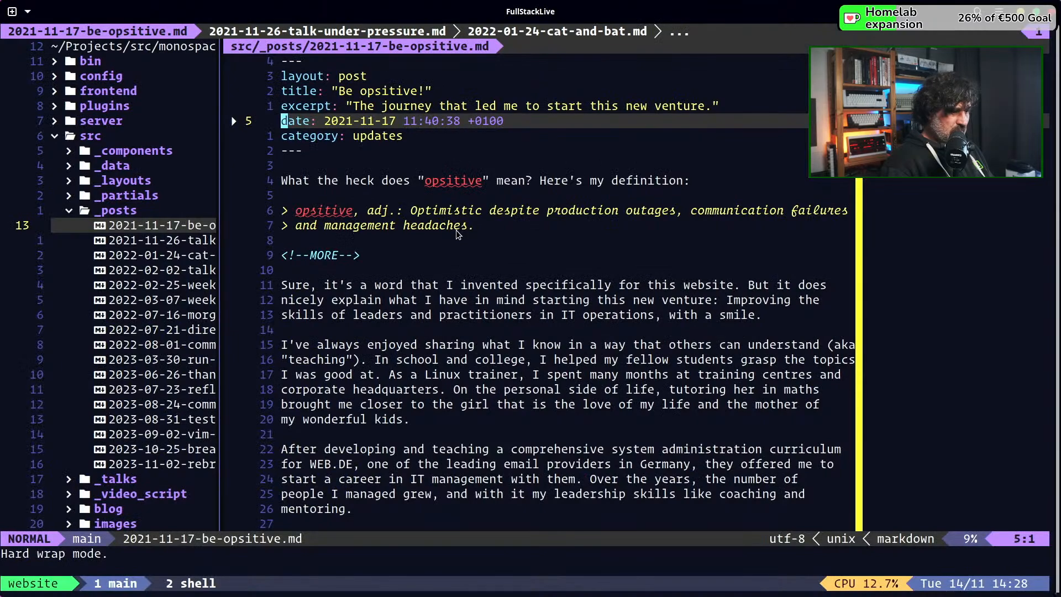
pyautogui.press('j')
pyautogui.press('j')
pyautogui.press('j')
pyautogui.press('j')
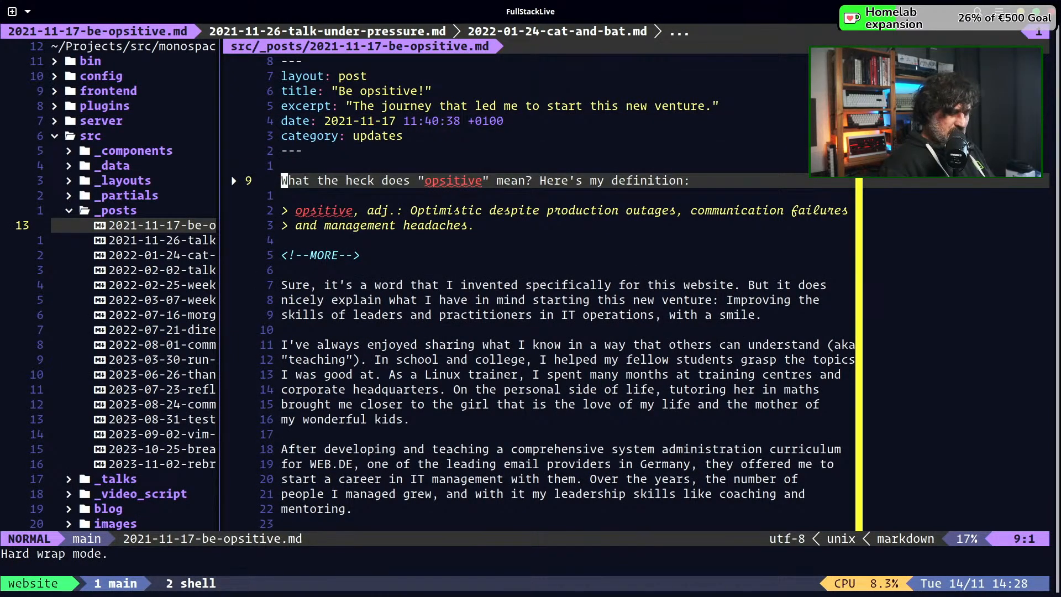
pyautogui.press('k')
pyautogui.press('k')
pyautogui.press('k')
pyautogui.press('k')
pyautogui.press('k')
pyautogui.press('k')
pyautogui.press('k')
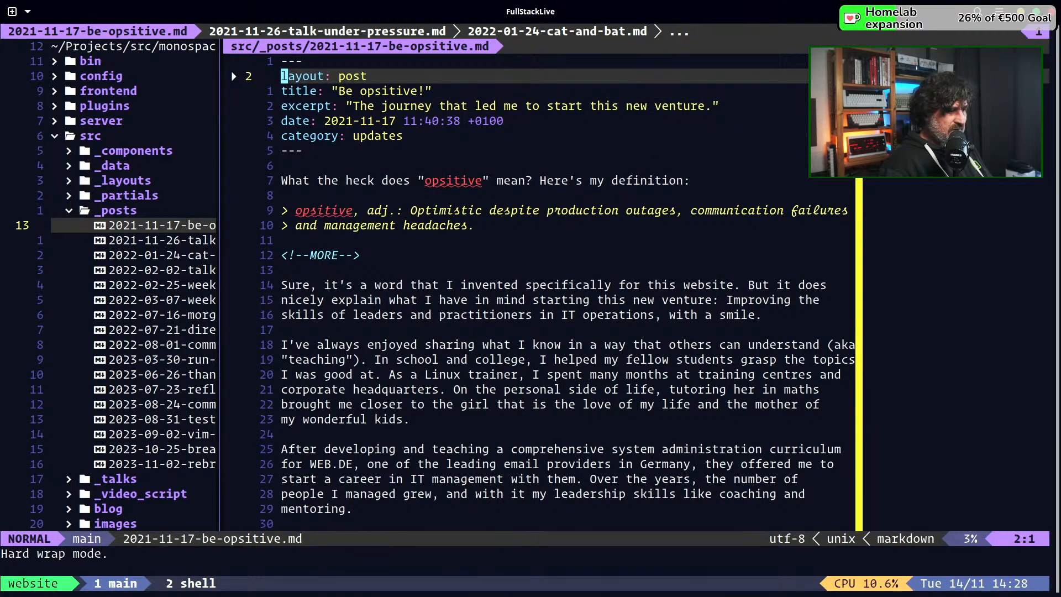
pyautogui.press('j')
pyautogui.press('j')
pyautogui.press('j')
pyautogui.press('j')
pyautogui.press('k')
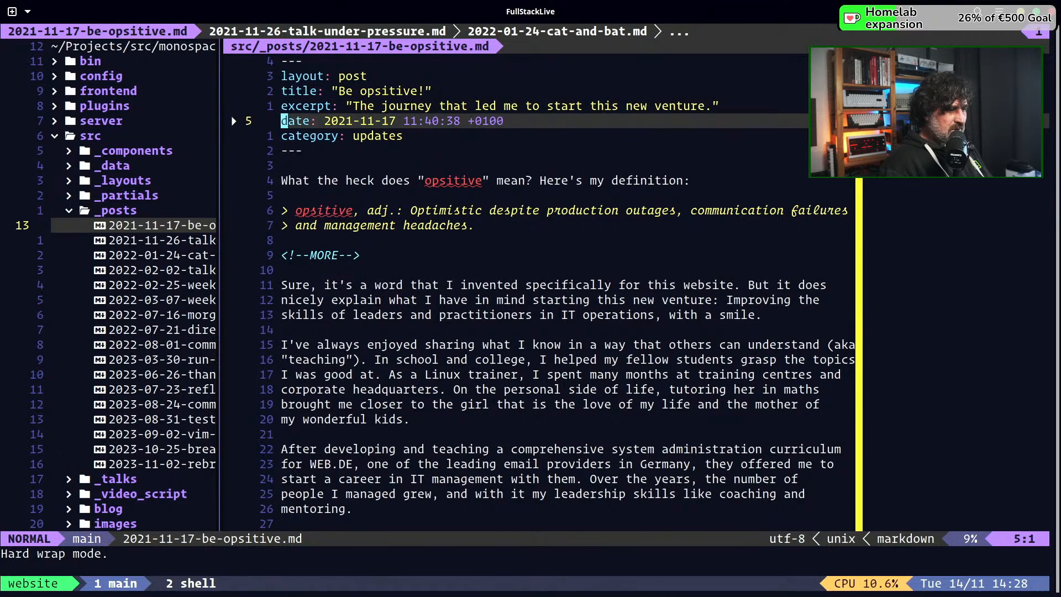
pyautogui.press('k')
pyautogui.press('k')
pyautogui.press('k')
pyautogui.press('j')
pyautogui.press('j')
pyautogui.press('j')
pyautogui.press('j')
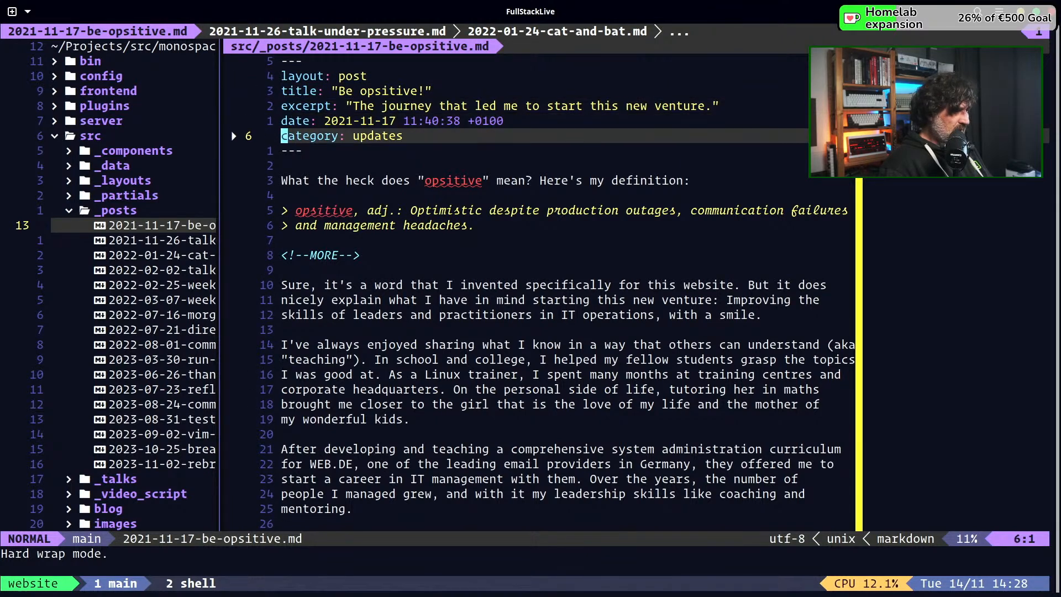
pyautogui.press('k')
pyautogui.press('k')
pyautogui.press('k')
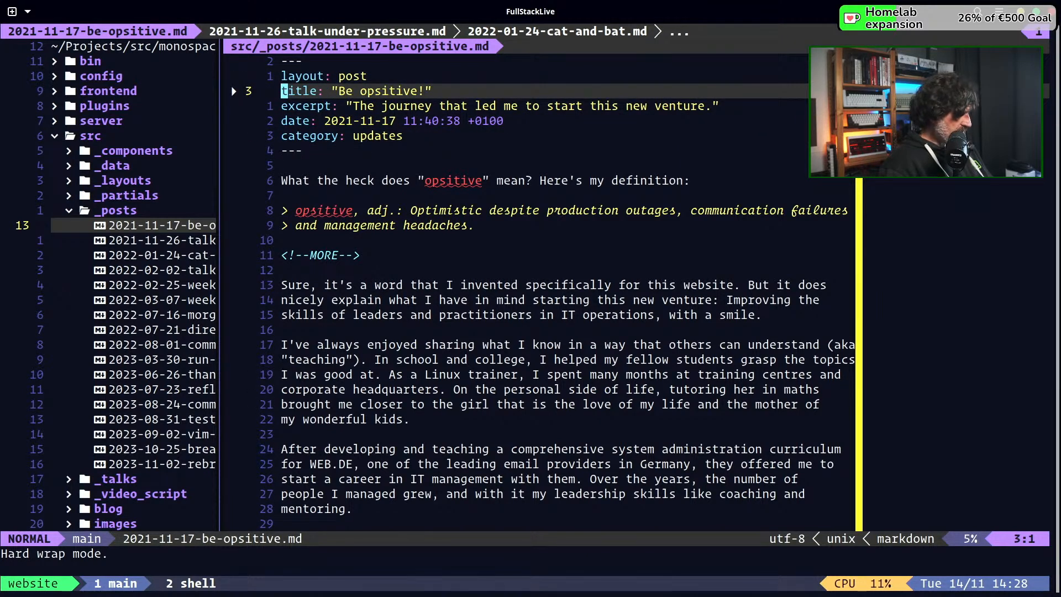
# Switch back to the browser and check the Bulk Markdown Importer's front matter requirements on the Hashnode dashboard
pyautogui.hotkey('alt', 'Tab')
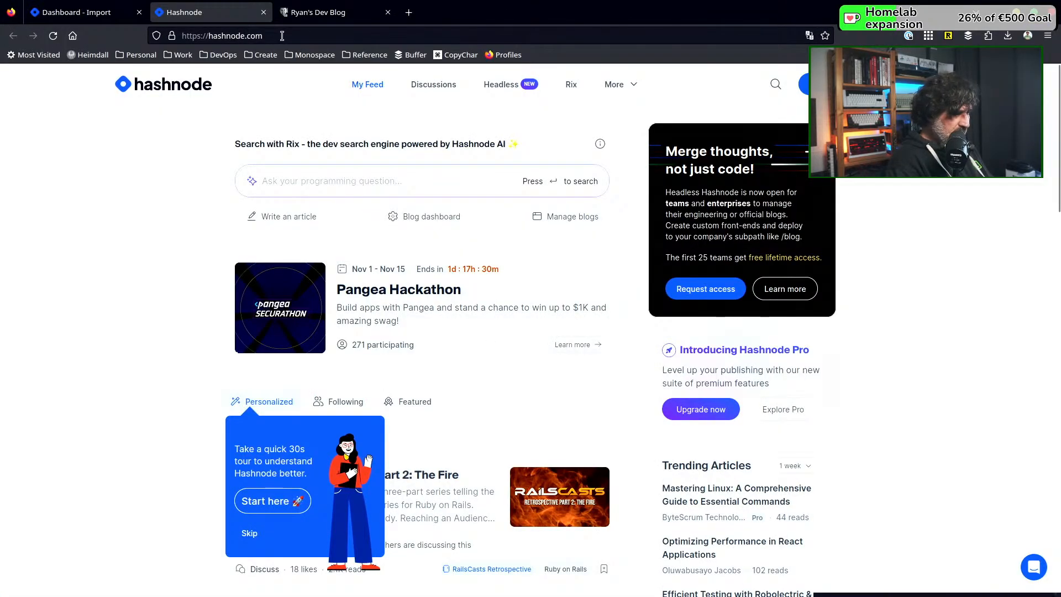
pyautogui.click(94, 9)
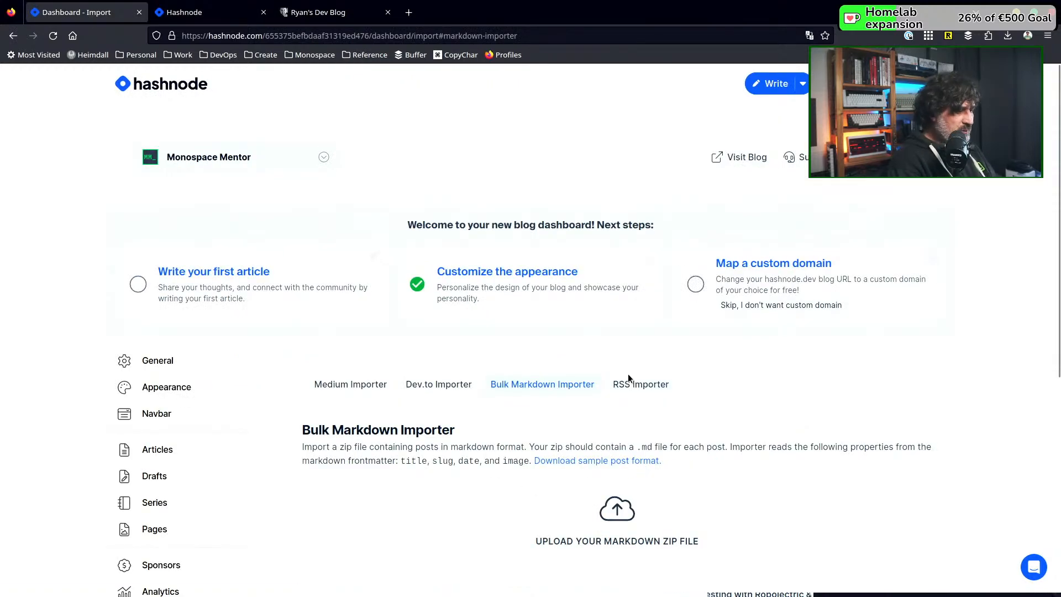
pyautogui.scroll(-4, 629, 381)
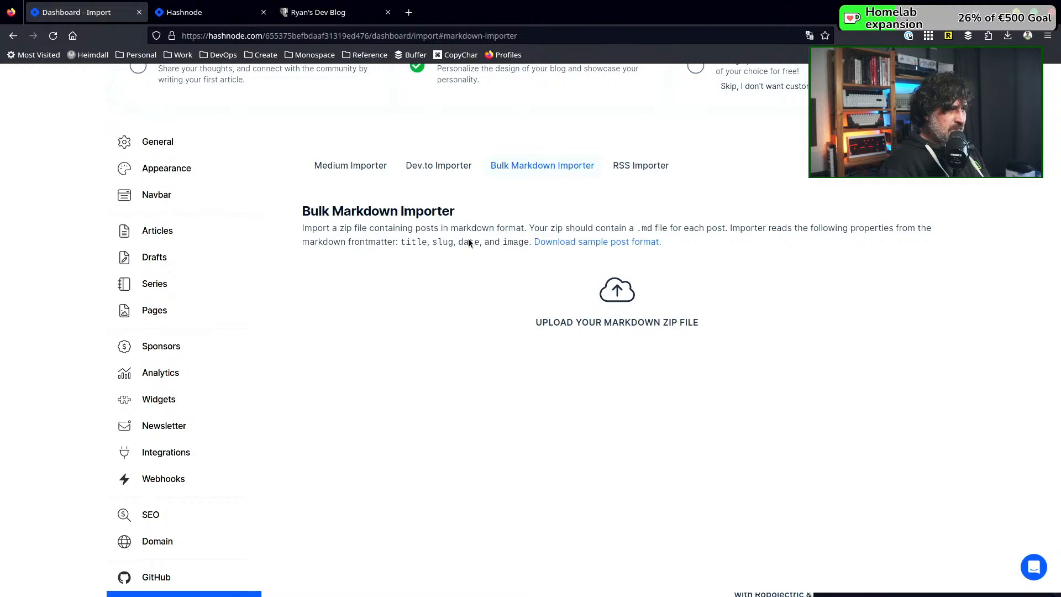
# Return to the terminal editor and compare the post's front matter fields with the properties the importer reads
pyautogui.hotkey('alt', 'Tab')
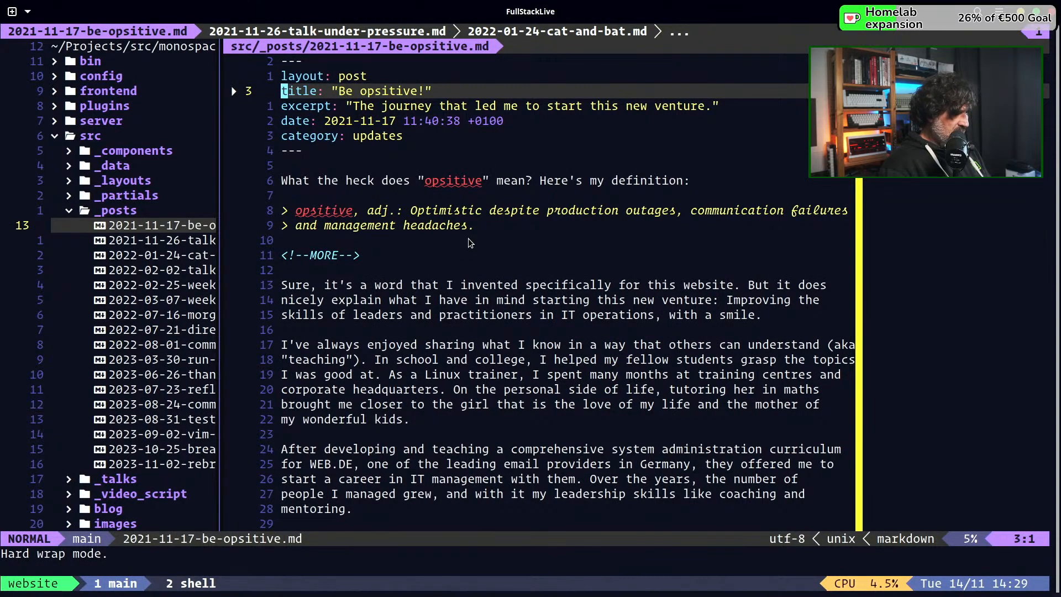
pyautogui.press('j')
pyautogui.press('j')
pyautogui.press('k')
pyautogui.press('k')
pyautogui.press('k')
pyautogui.press('k')
pyautogui.press('j')
pyautogui.press('j')
pyautogui.press('j')
pyautogui.press('j')
pyautogui.press('j')
pyautogui.press('j')
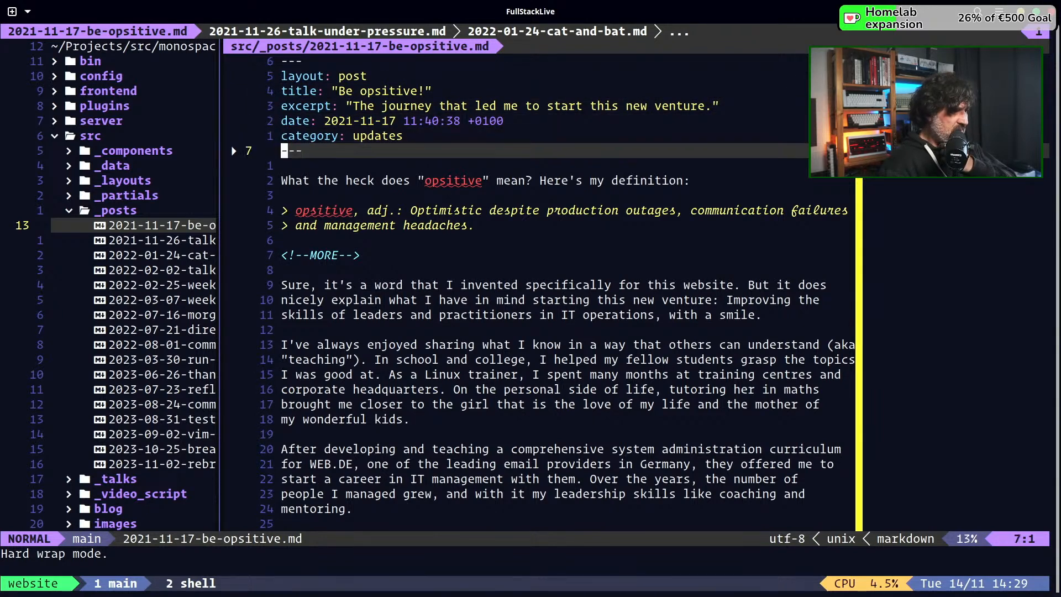
pyautogui.press('k')
pyautogui.press('k')
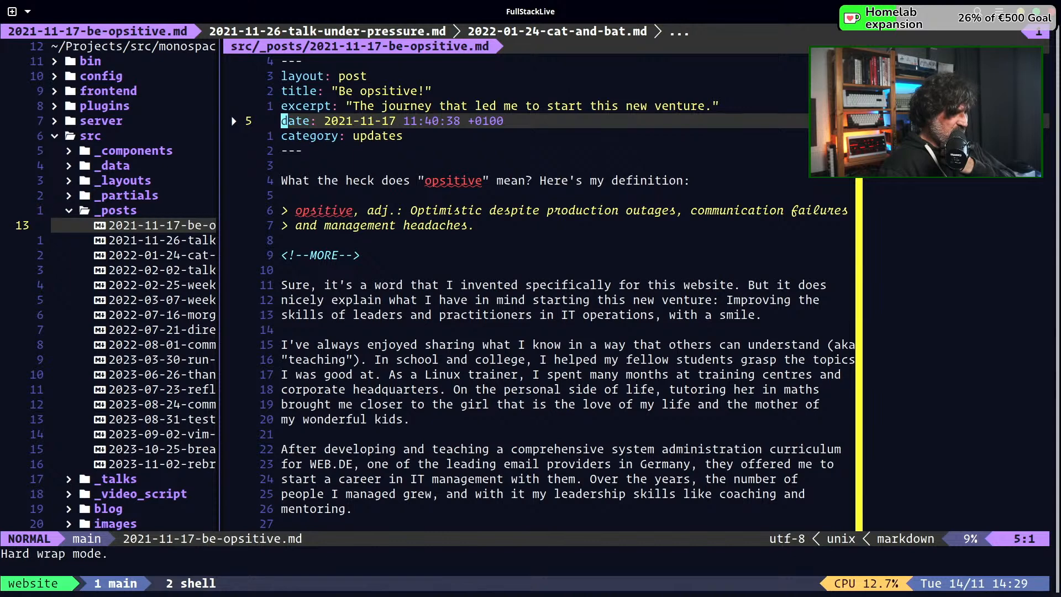
pyautogui.press('j')
pyautogui.press('j')
pyautogui.press('j')
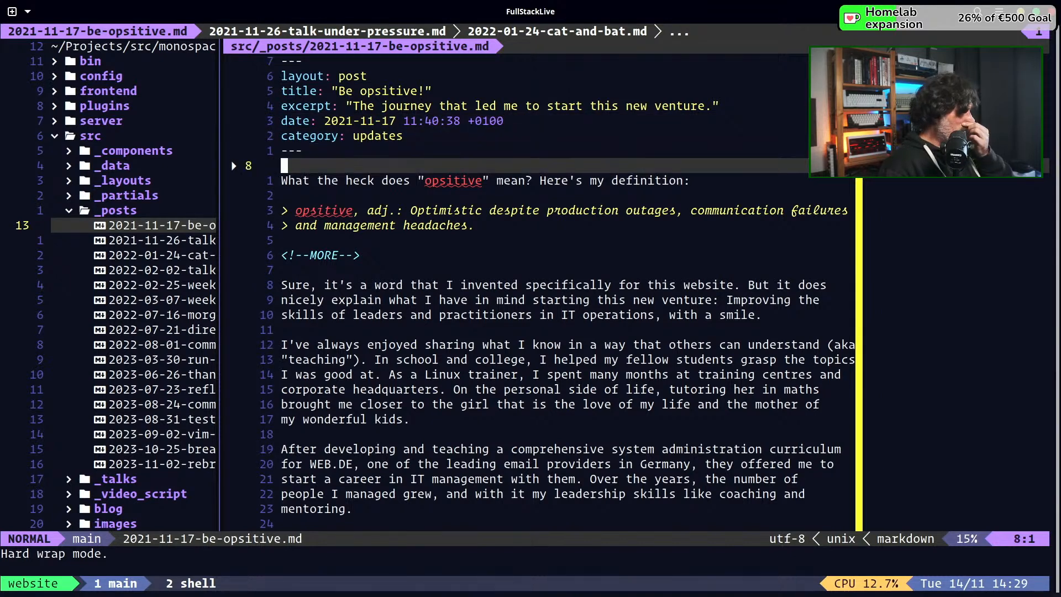
# Examine the post's opening definition paragraph and quote down to the MORE marker
pyautogui.press('j')
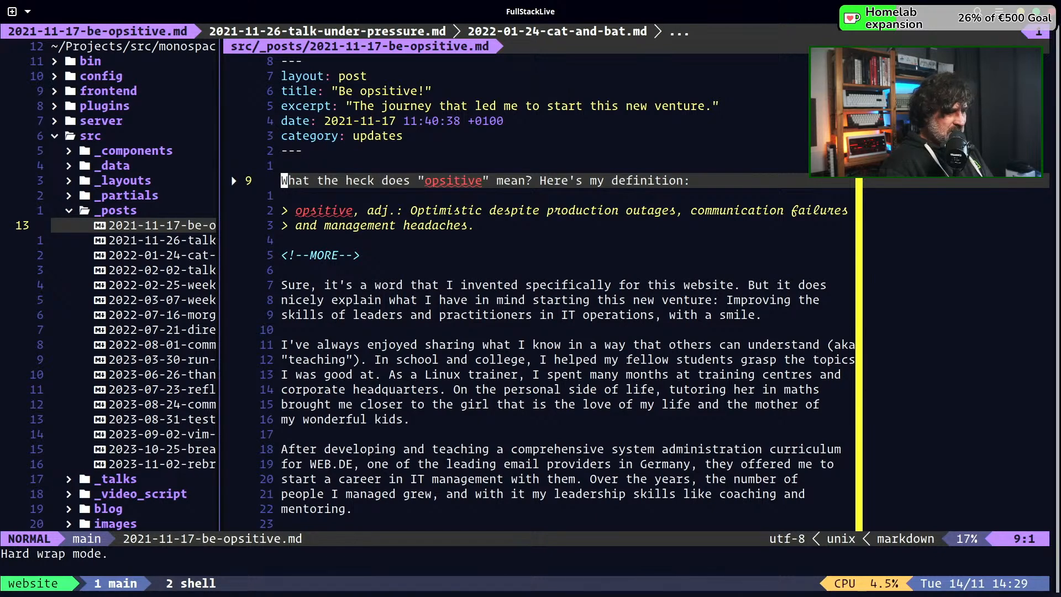
pyautogui.press('j')
pyautogui.press('j')
pyautogui.press('j')
pyautogui.press('j')
pyautogui.press('j')
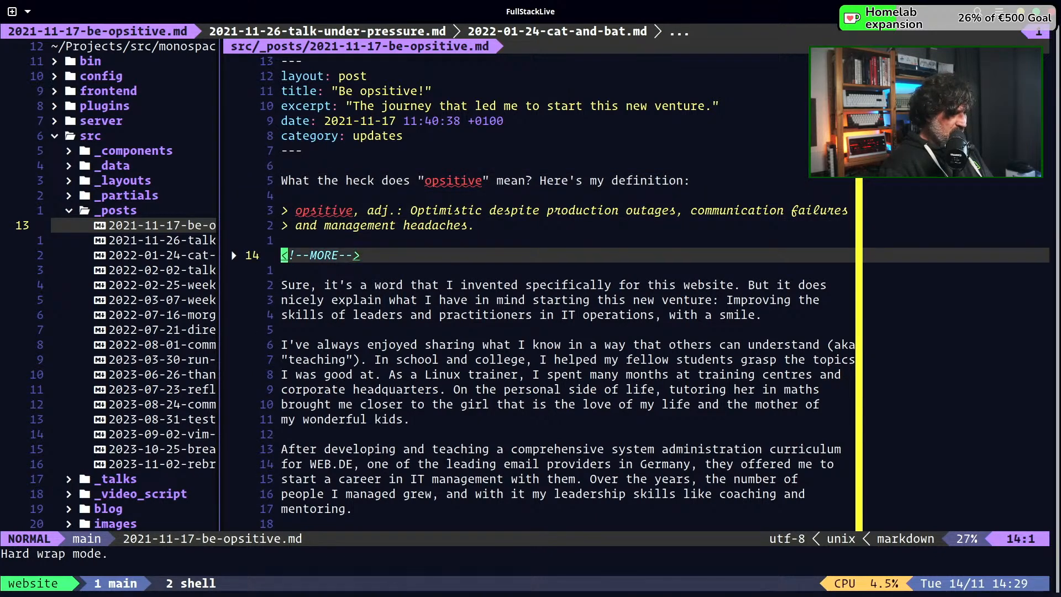
pyautogui.press('k')
pyautogui.press('k')
pyautogui.press('k')
pyautogui.press('k')
pyautogui.press('k')
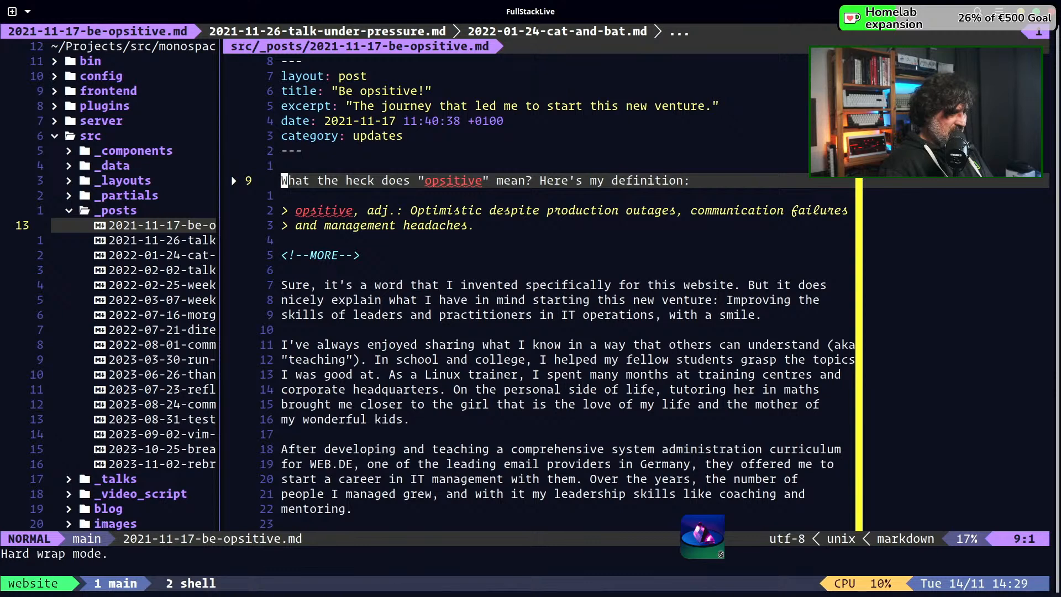
pyautogui.press('j')
pyautogui.press('j')
pyautogui.press('j')
pyautogui.press('j')
pyautogui.press('j')
pyautogui.press('j')
pyautogui.press('k')
pyautogui.press('k')
pyautogui.press('k')
pyautogui.press('k')
pyautogui.press('k')
pyautogui.press('k')
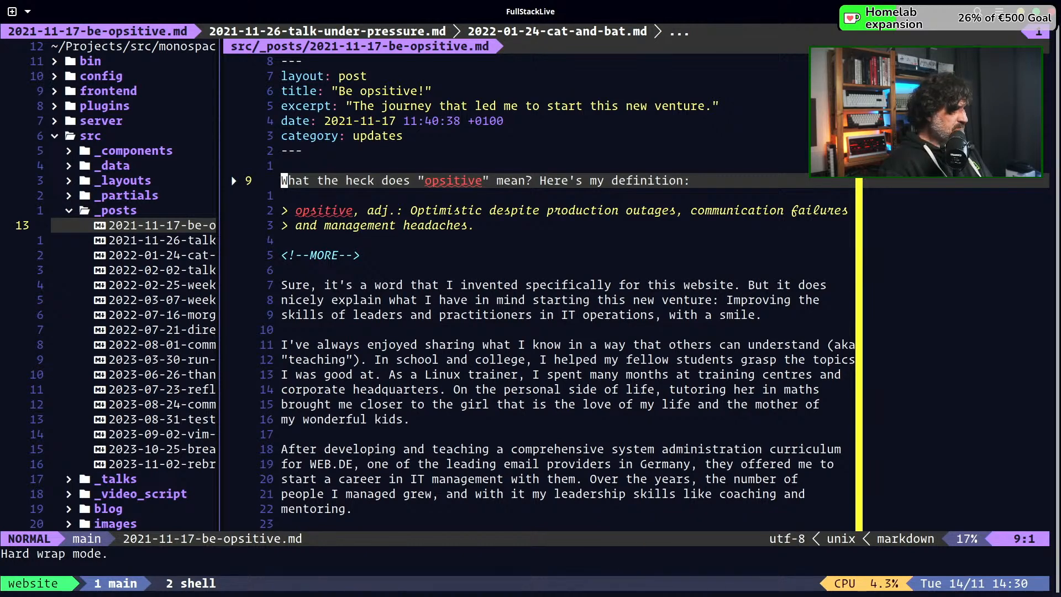
# Add the line "slug: be-opsitive" below the category field in the post's front matter
pyautogui.press('k')
pyautogui.press('k')
pyautogui.press('k')
pyautogui.press('k')
pyautogui.press('k')
pyautogui.press('k')
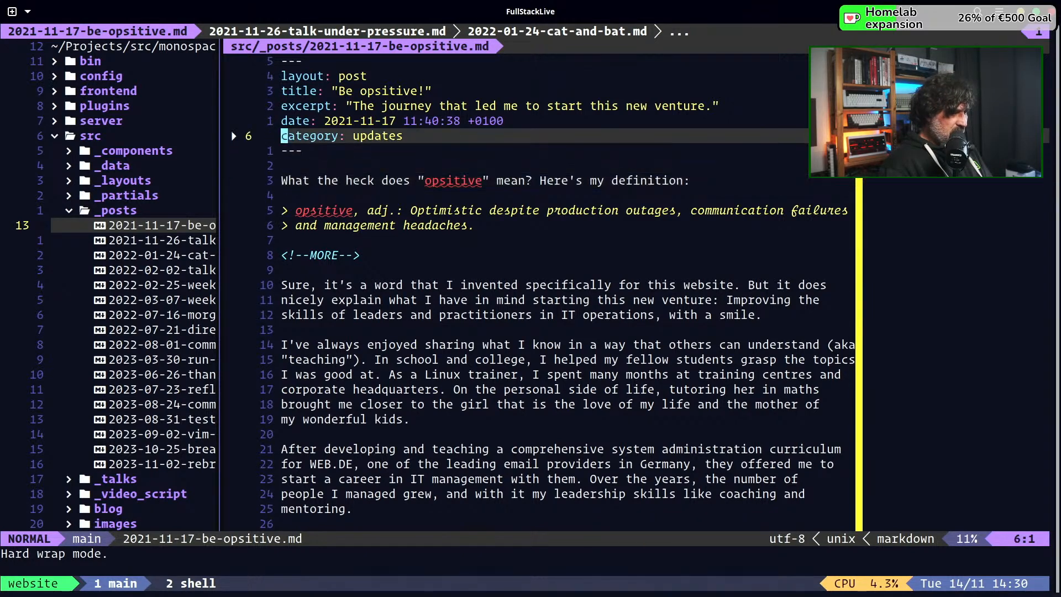
pyautogui.press('j')
pyautogui.press('j')
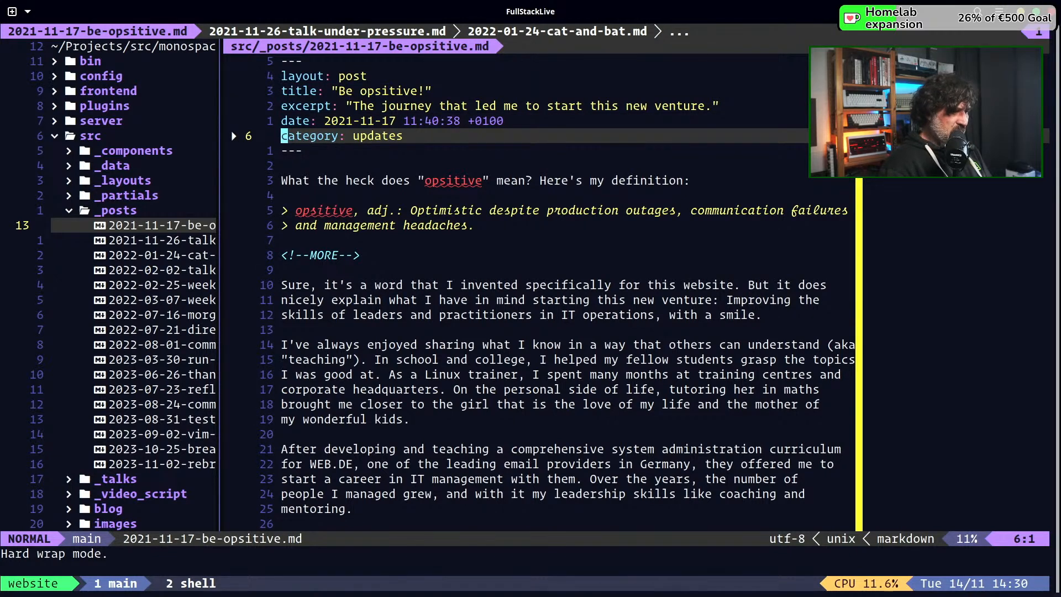
pyautogui.write('o')
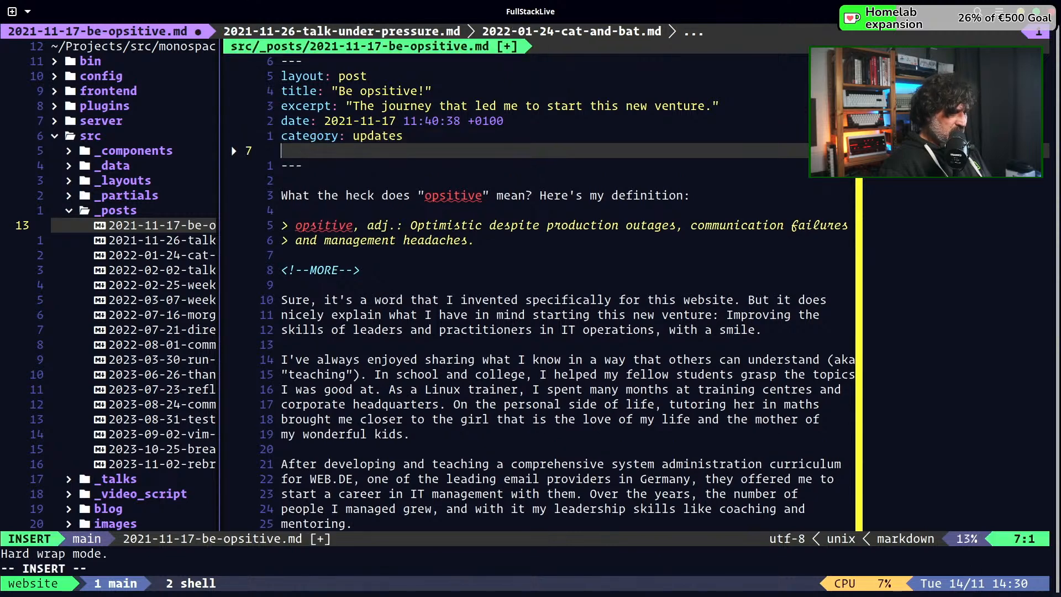
pyautogui.write('sla')
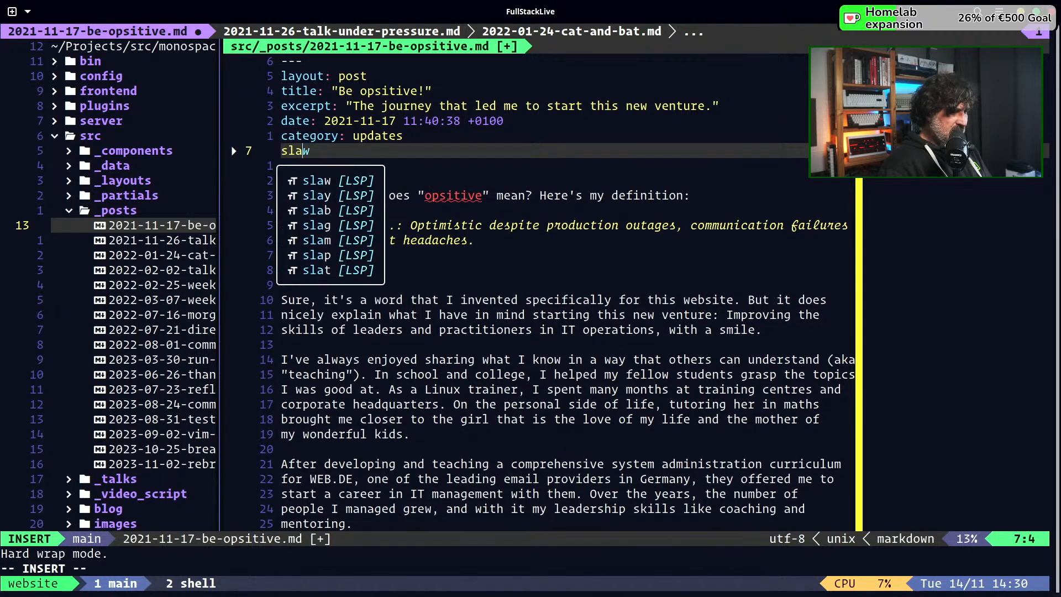
pyautogui.press('BackSpace')
pyautogui.write('ug')
pyautogui.press('Tab')
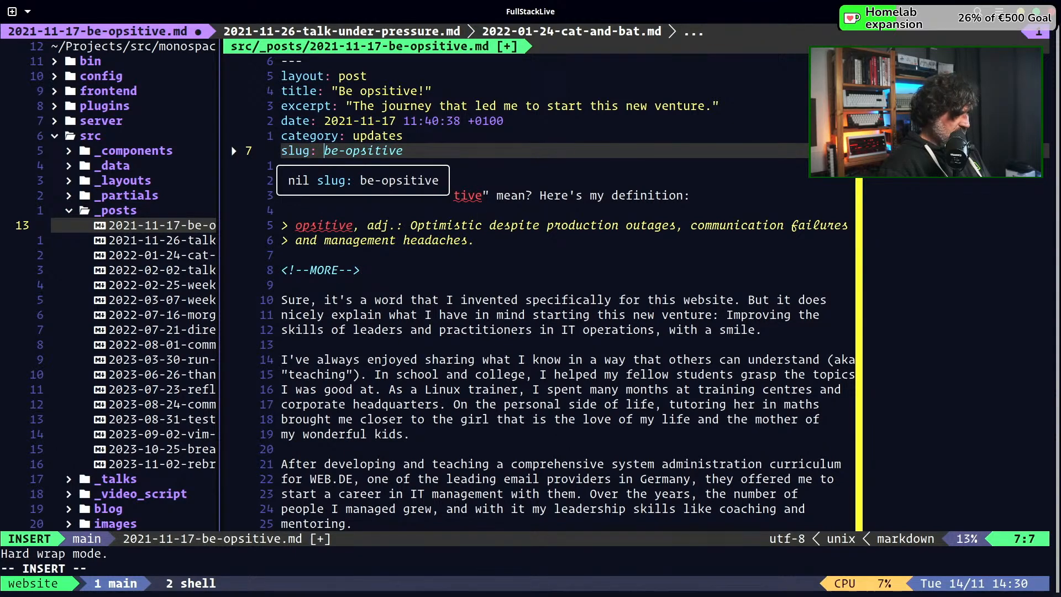
pyautogui.press('Tab')
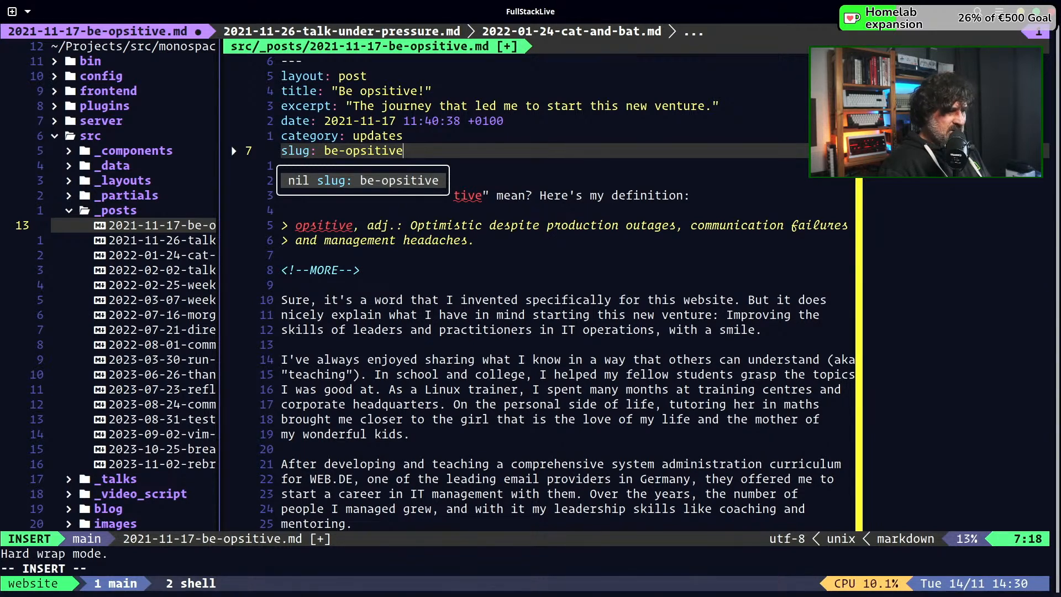
pyautogui.hotkey('ctrl', 'z')
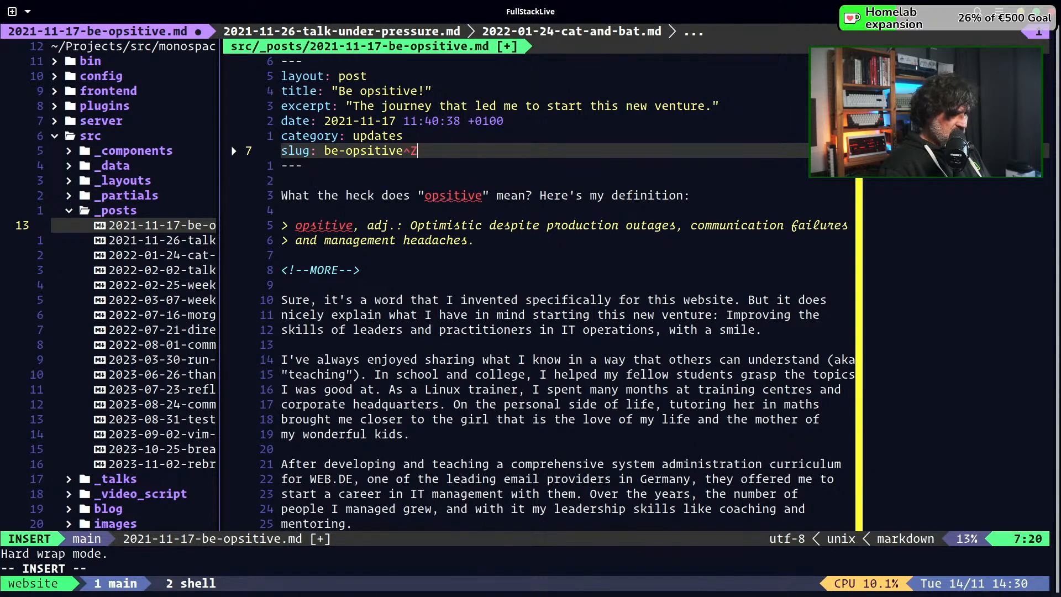
pyautogui.press('BackSpace')
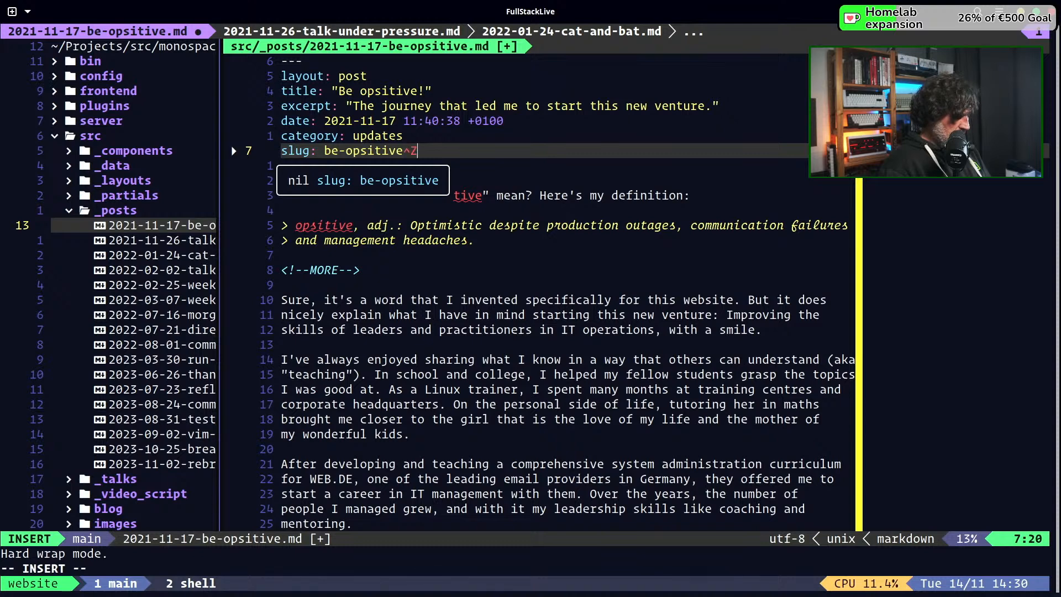
pyautogui.hotkey('ctrl', 'z')
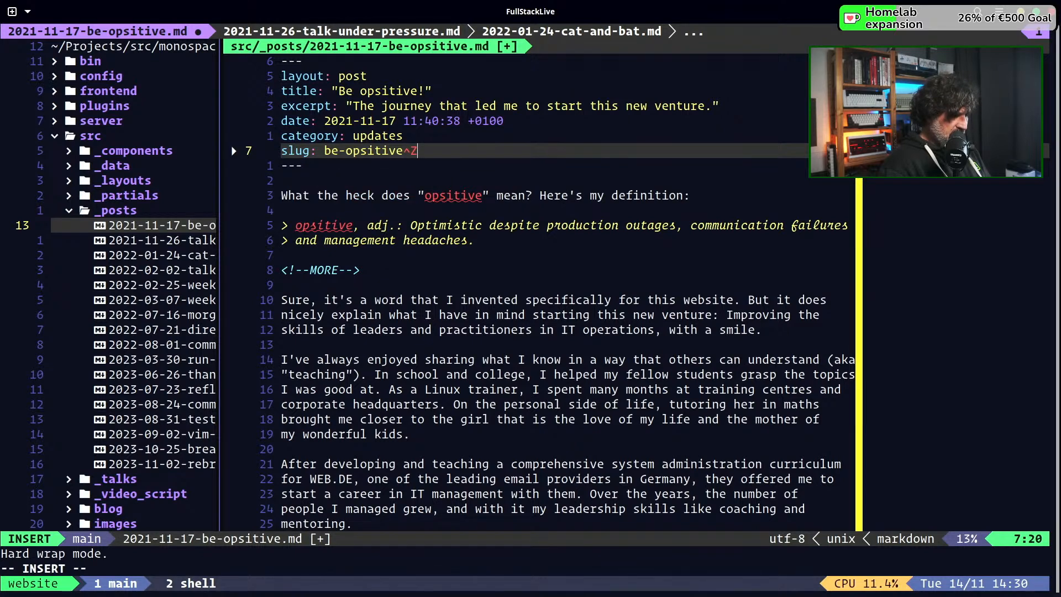
pyautogui.press('BackSpace')
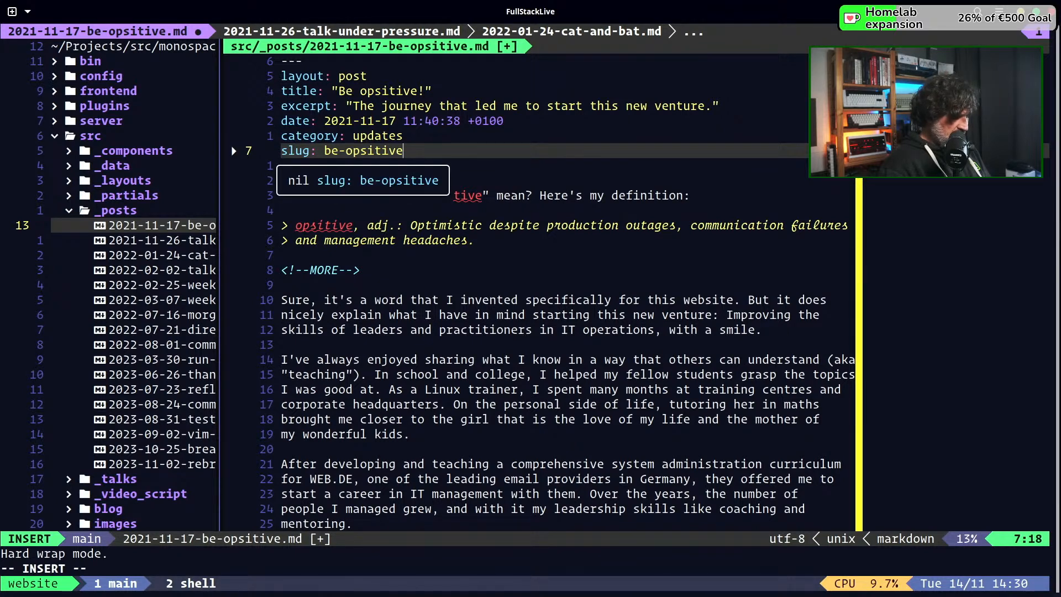
# Save the 2021-11-17-be-opsitive.md post with its new slug line
pyautogui.press('Escape')
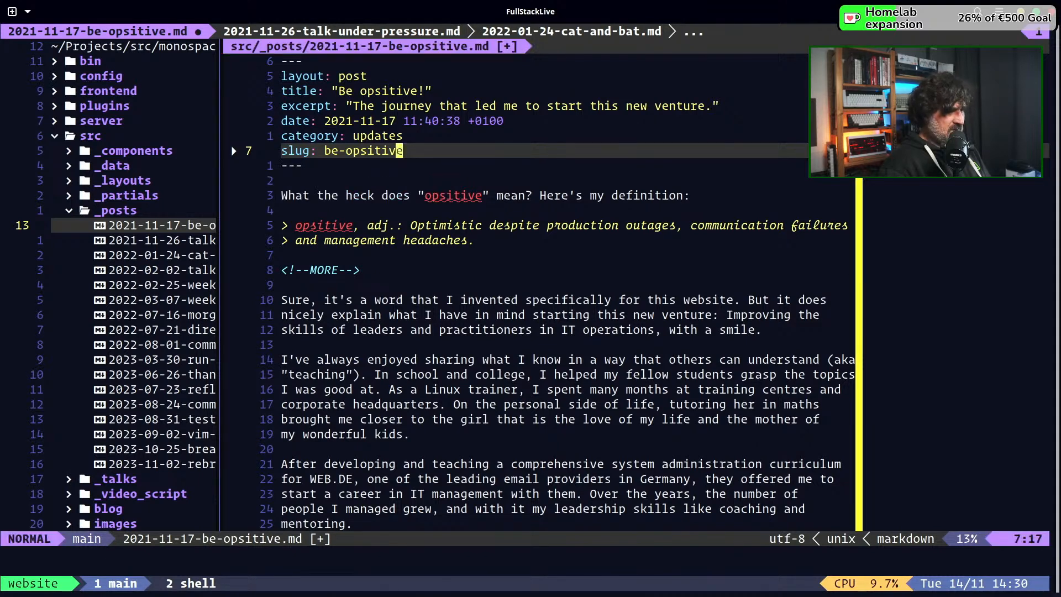
pyautogui.write(':w')
pyautogui.press('Return')
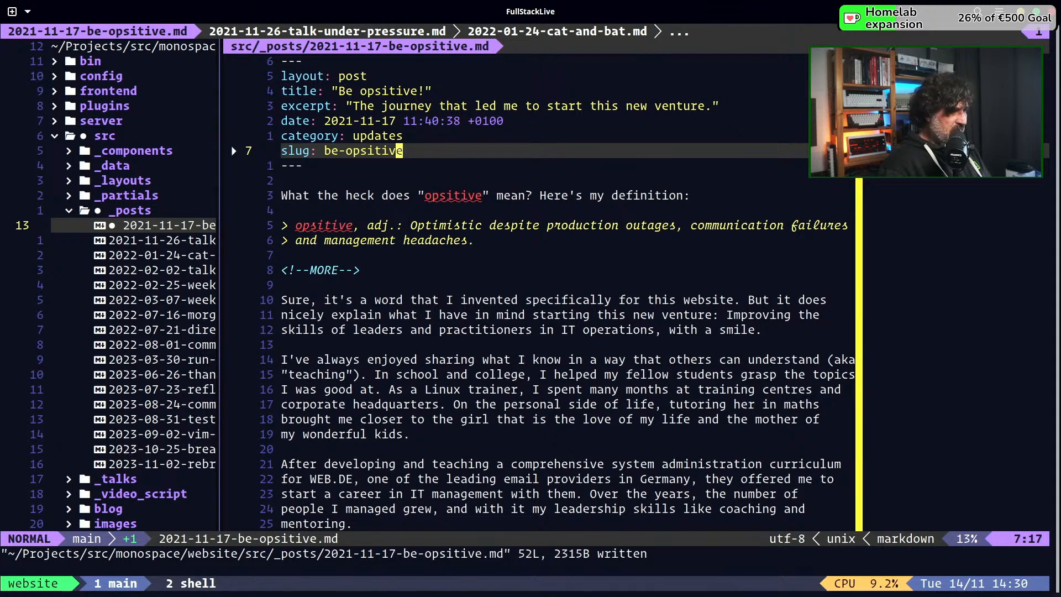
pyautogui.press('j')
pyautogui.press('j')
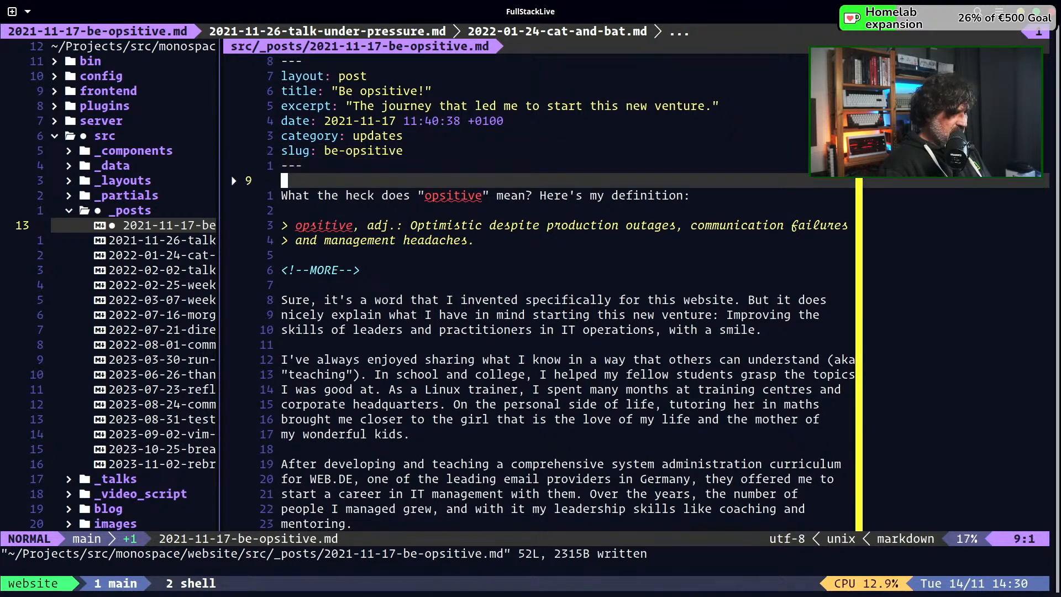
pyautogui.press('j')
pyautogui.press('b')
pyautogui.press('b')
pyautogui.press('b')
pyautogui.press('b')
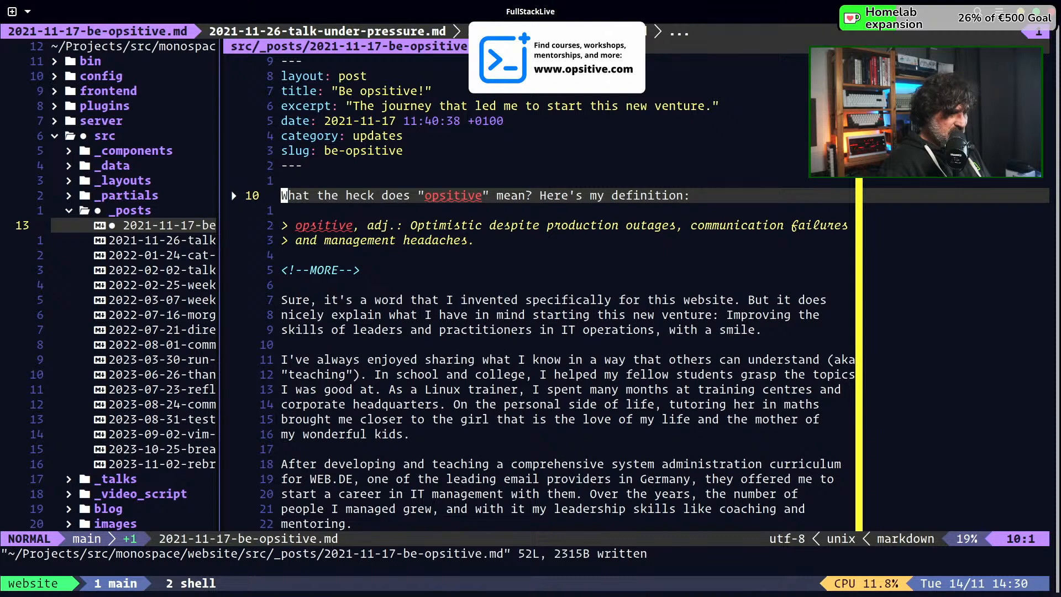
# Open 2021-11-26-talk-under-pressure.md, add "slug: talk-under-pressure" below the category field in its front matter, and save the post
pyautogui.hotkey('ctrl', 'h')
pyautogui.press('j')
pyautogui.press('Return')
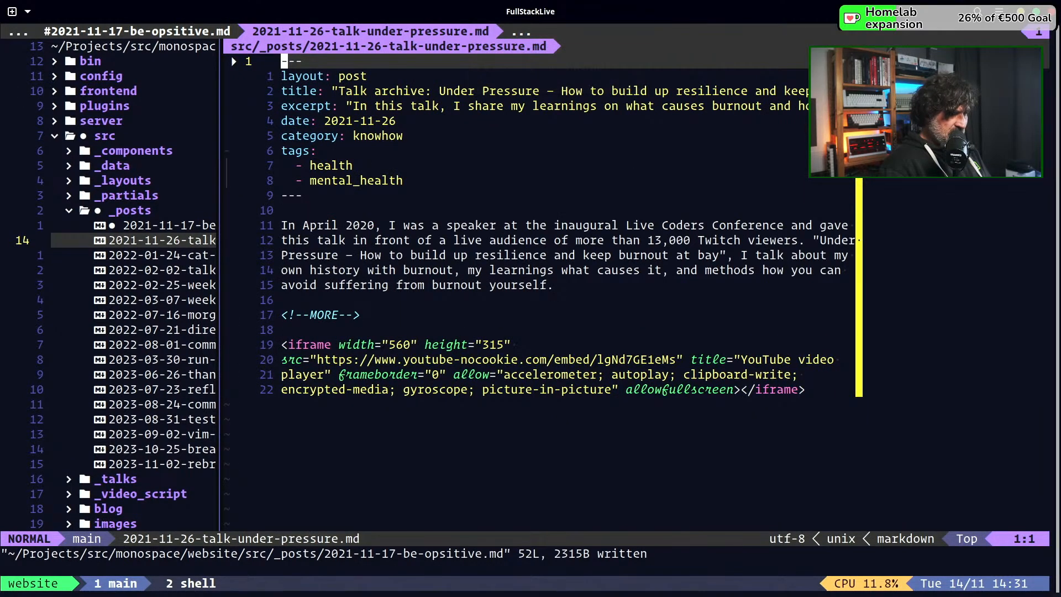
pyautogui.press('j')
pyautogui.press('j')
pyautogui.press('j')
pyautogui.press('j')
pyautogui.press('j')
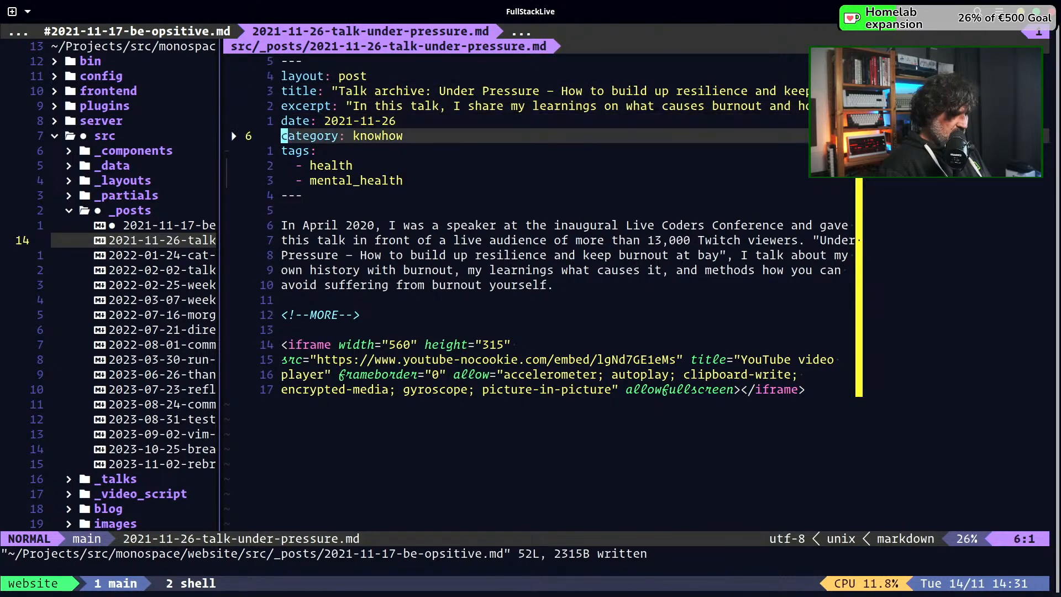
pyautogui.write('oslug')
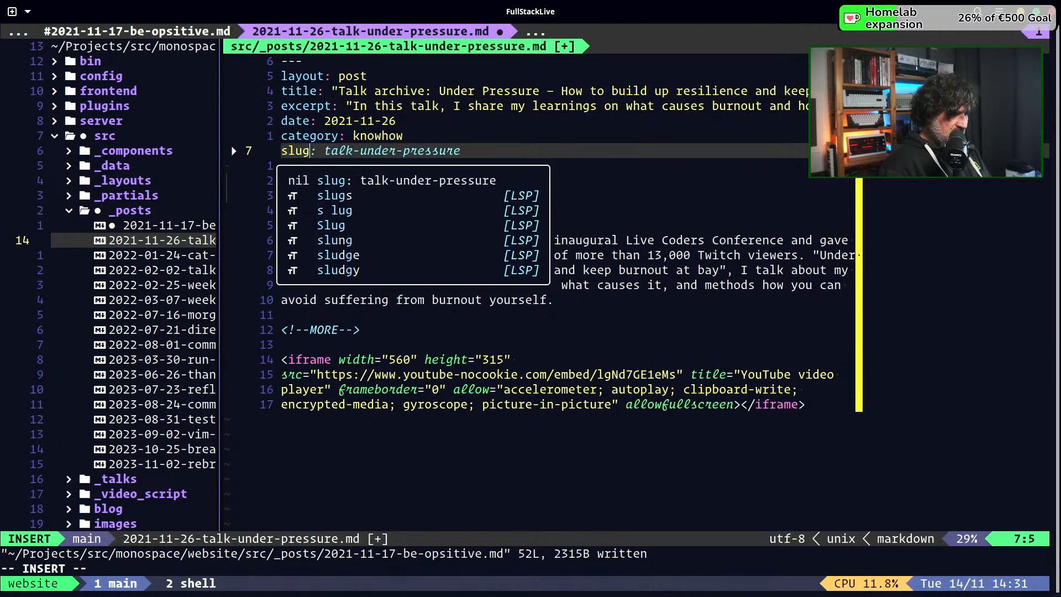
pyautogui.write(':')
pyautogui.press('Tab')
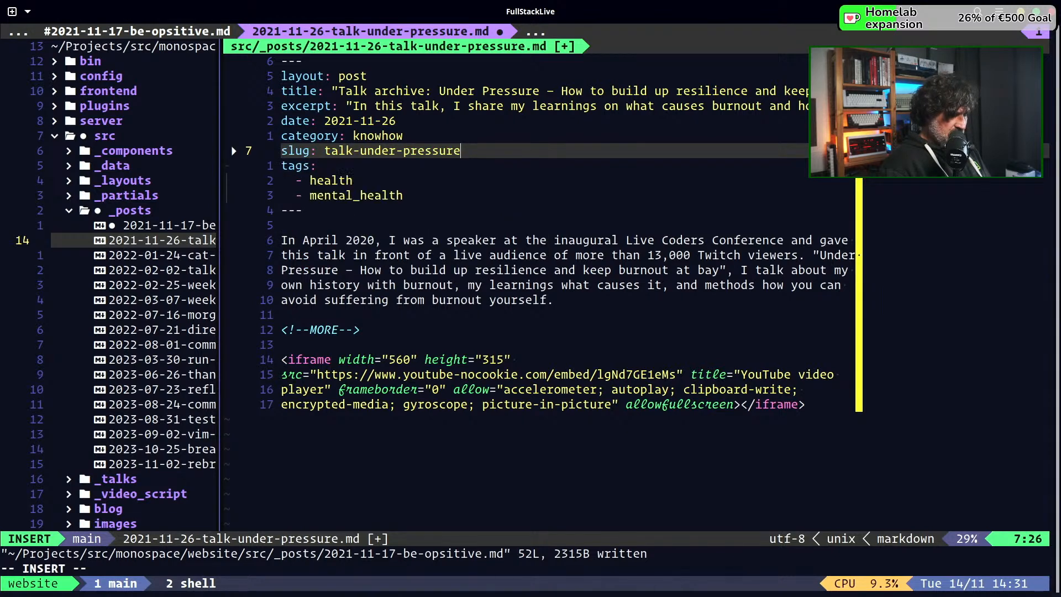
pyautogui.press('Escape')
pyautogui.press('space')
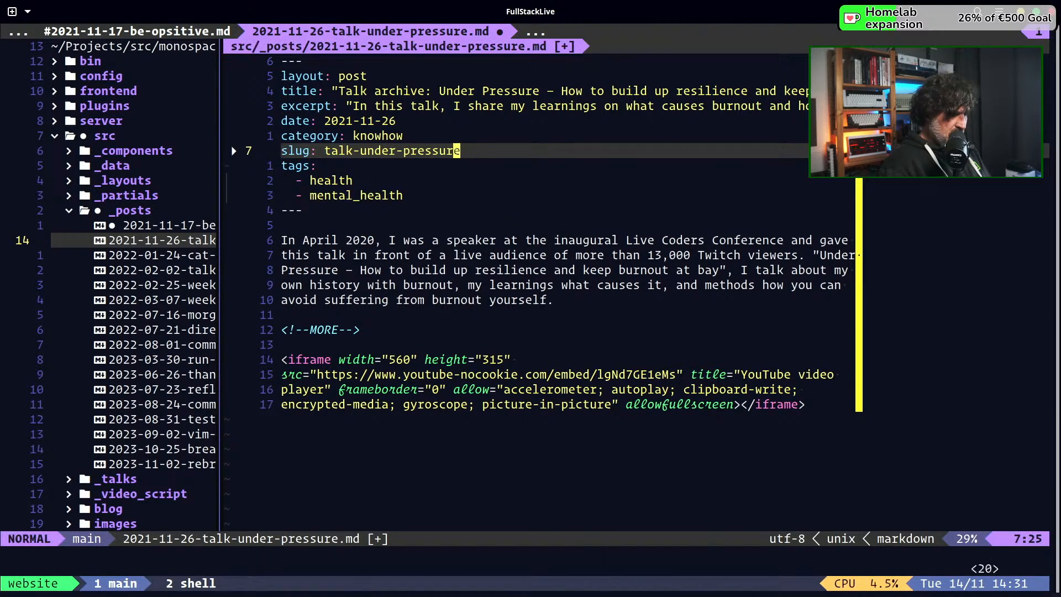
pyautogui.press('w')
# Open 2022-01-24-cat-and-bat.md, add "slug: cat-and-bat" below the category field in its front matter, and save the post
pyautogui.hotkey('ctrl', 'h')
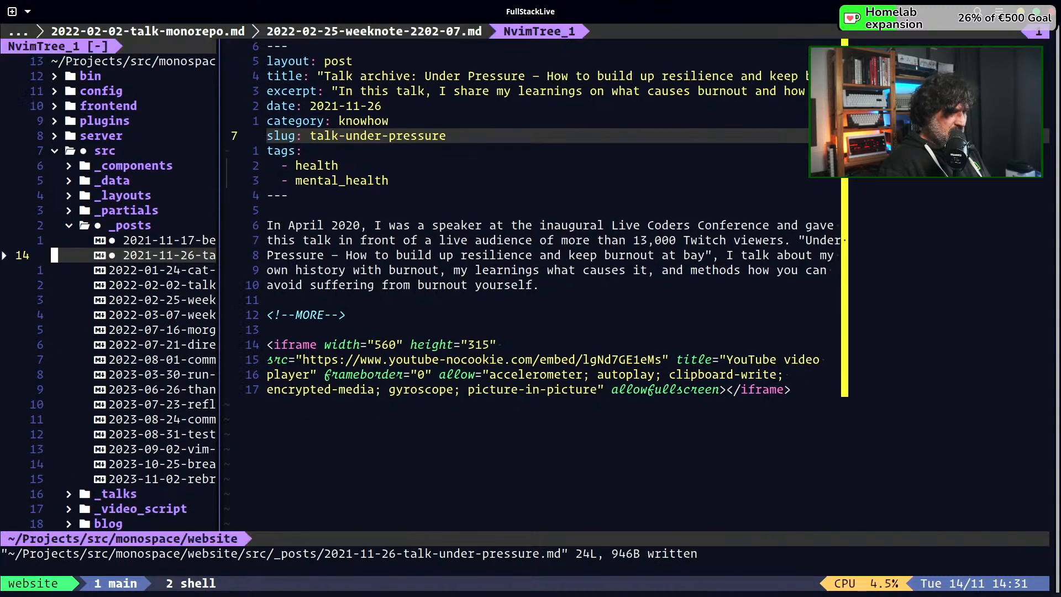
pyautogui.press('j')
pyautogui.press('Return')
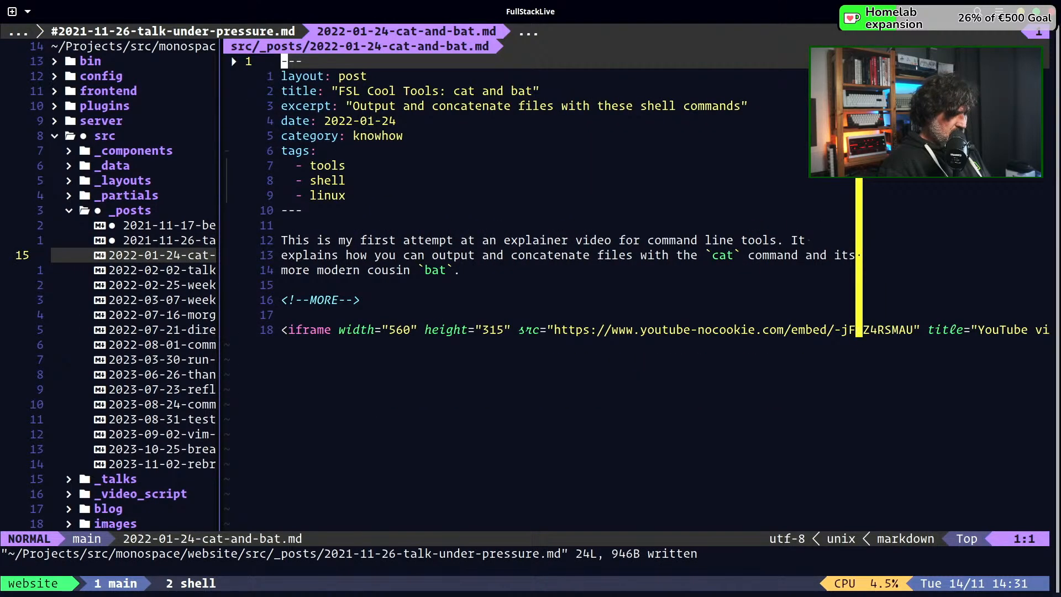
pyautogui.press('j')
pyautogui.press('j')
pyautogui.press('j')
pyautogui.press('j')
pyautogui.press('j')
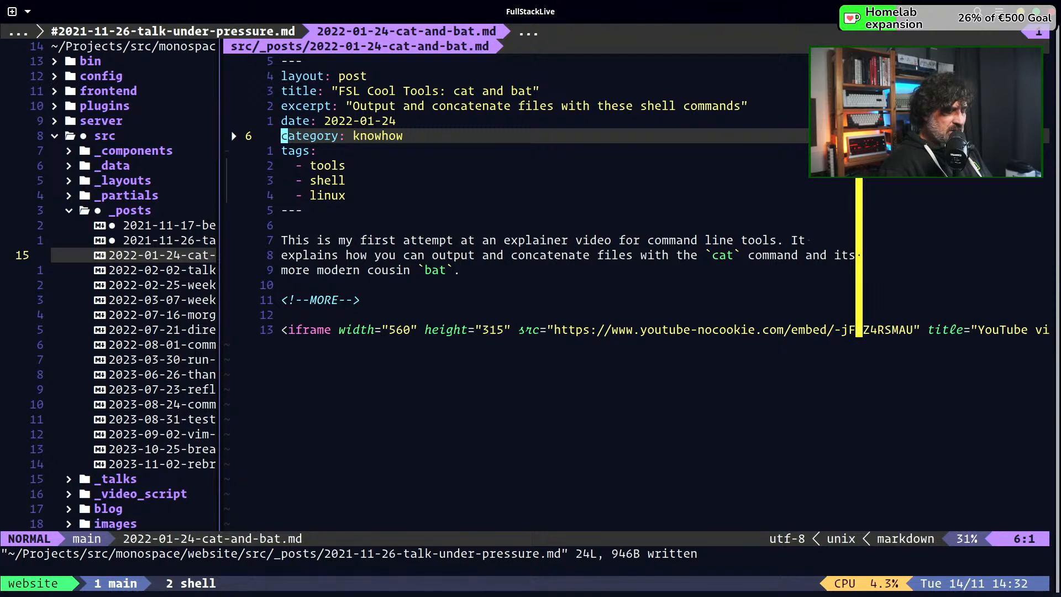
pyautogui.press('o')
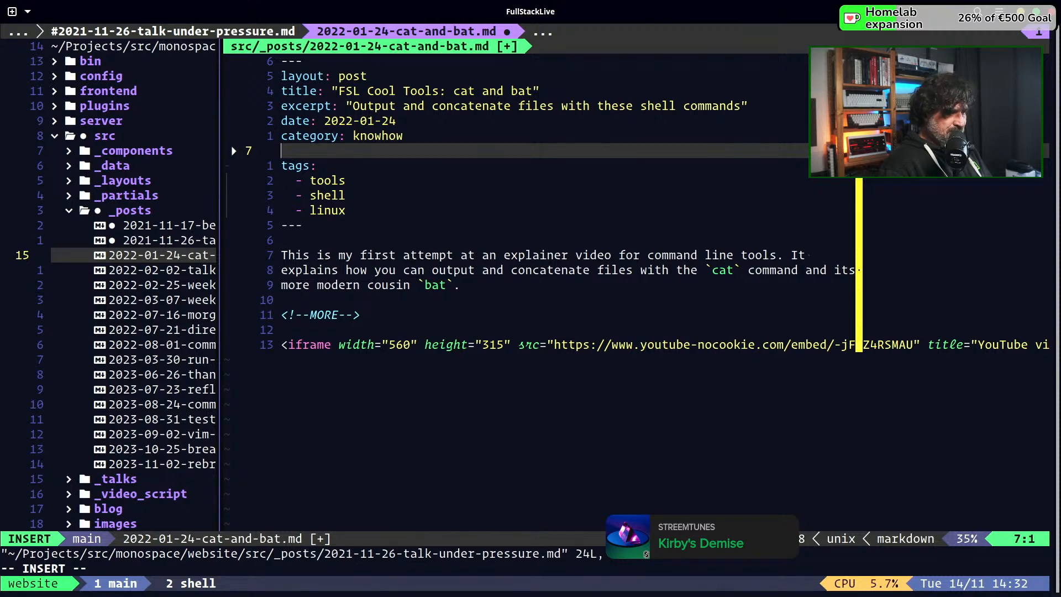
pyautogui.write('slug')
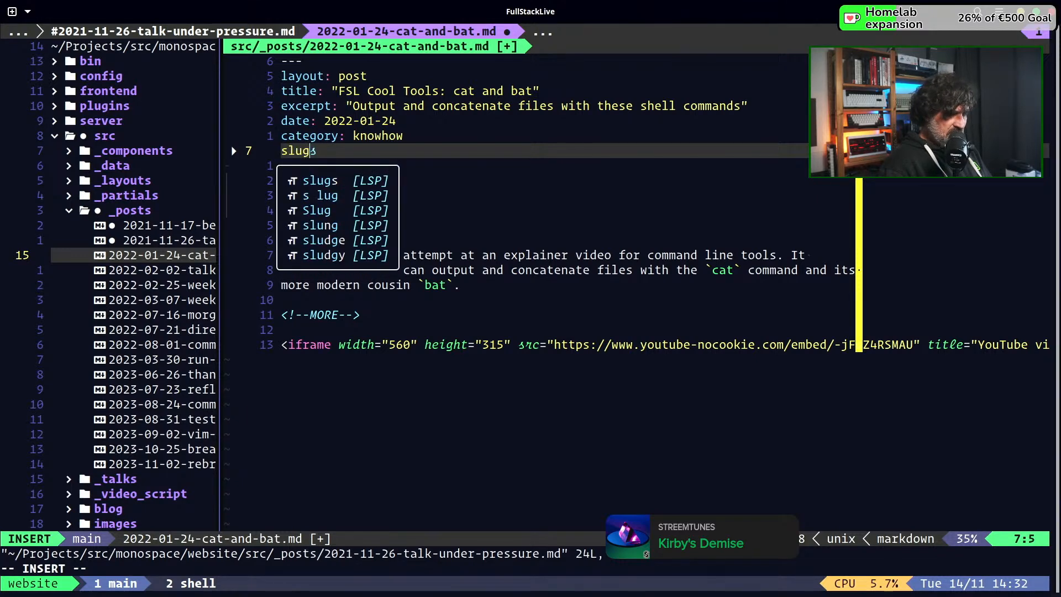
pyautogui.write(':')
pyautogui.press('Tab')
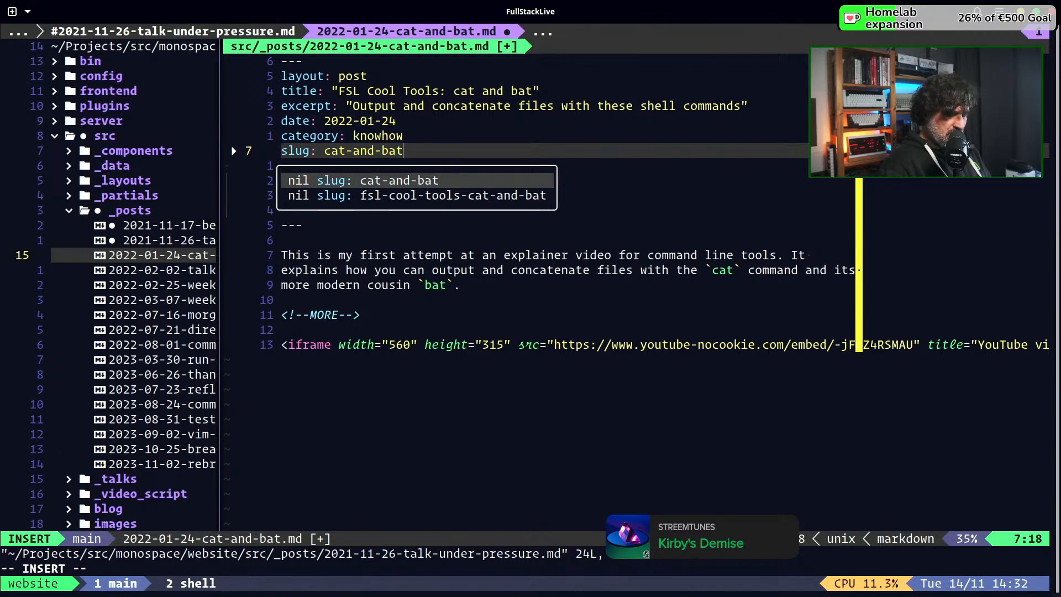
pyautogui.press('Escape')
pyautogui.press('space')
pyautogui.press('w')
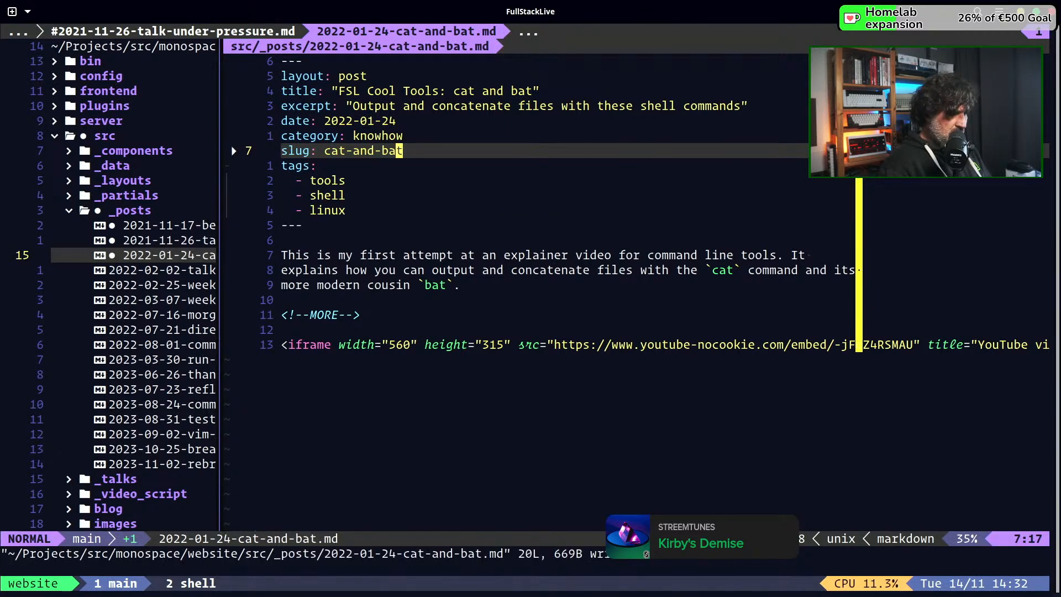
# Open 2022-02-02-talk-monorepo.md, add "slug: talk-monorepo" below the category field in its front matter, and save the post
pyautogui.hotkey('ctrl', 'h')
pyautogui.press('j')
pyautogui.press('Return')
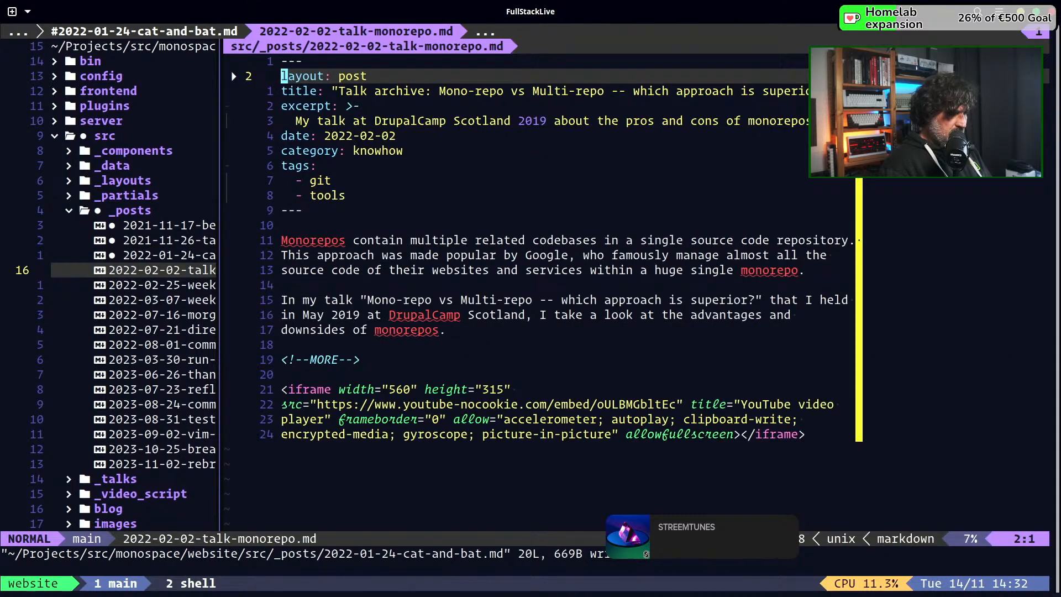
pyautogui.press('j')
pyautogui.press('j')
pyautogui.press('j')
pyautogui.press('j')
pyautogui.write('oslug')
pyautogui.press('Tab')
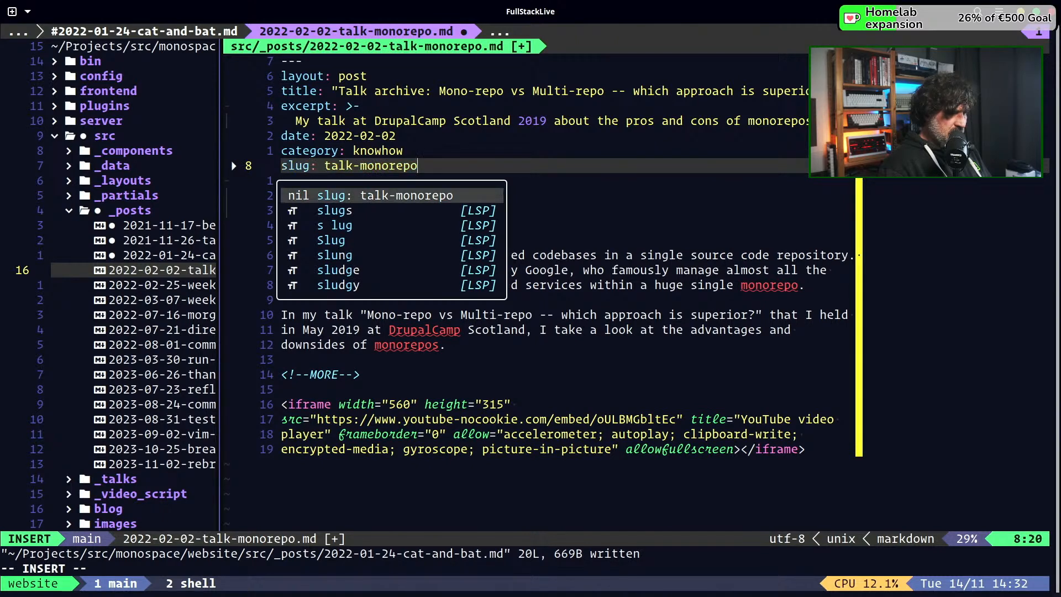
pyautogui.press('Return')
pyautogui.press('Escape')
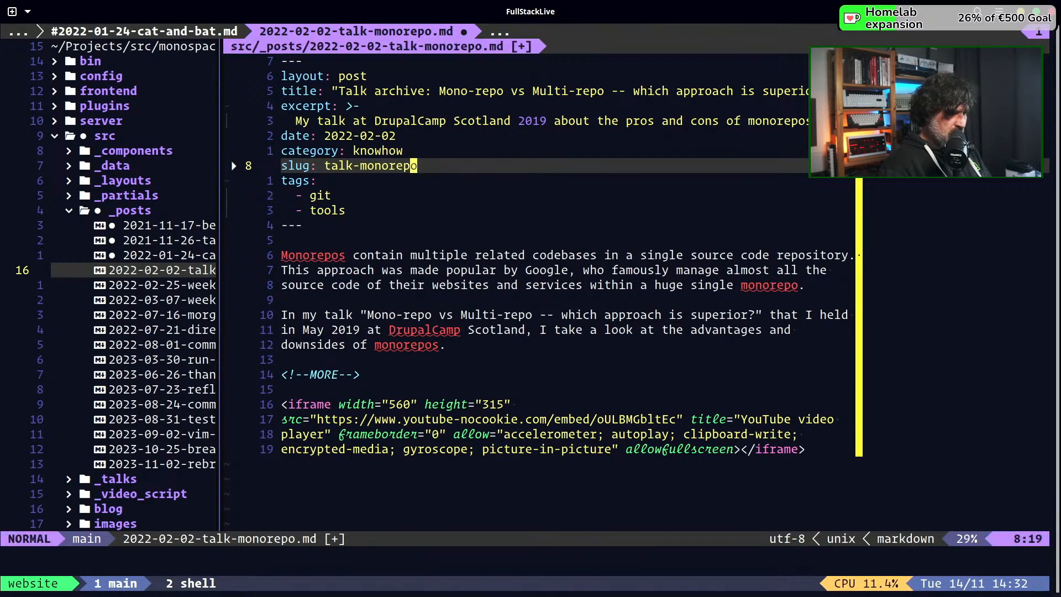
pyautogui.hotkey('ctrl', 's')
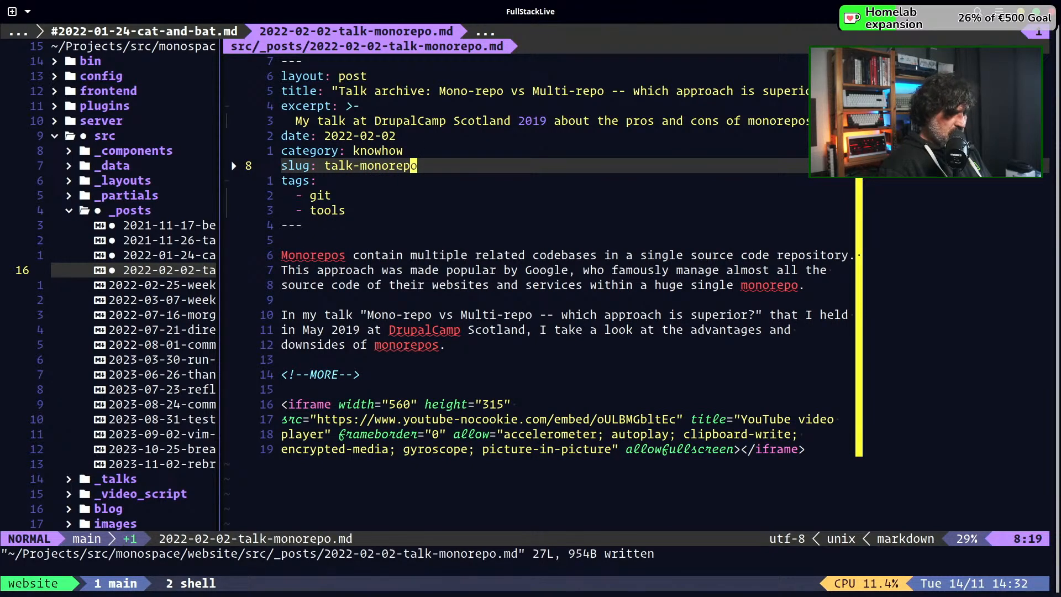
# Open 2022-02-25-weeknote-2202-07.md, add "slug: cto-weeknote-2022-07" below the category field in its front matter, and save the post
pyautogui.hotkey('ctrl', 'h')
pyautogui.press('j')
pyautogui.press('Return')
pyautogui.press('j')
pyautogui.press('j')
pyautogui.press('j')
pyautogui.press('j')
pyautogui.press('j')
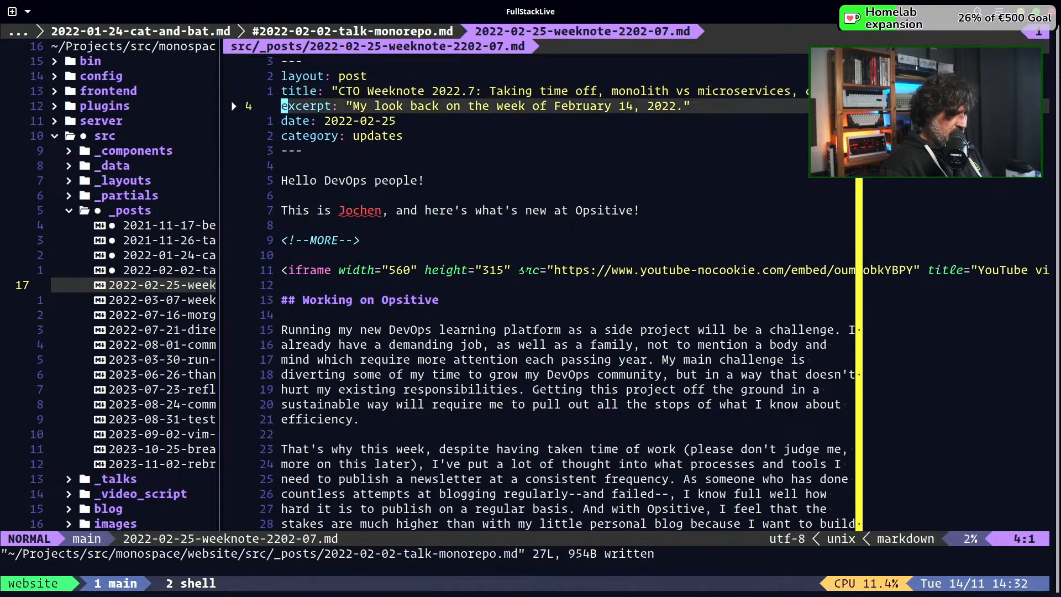
pyautogui.write('o')
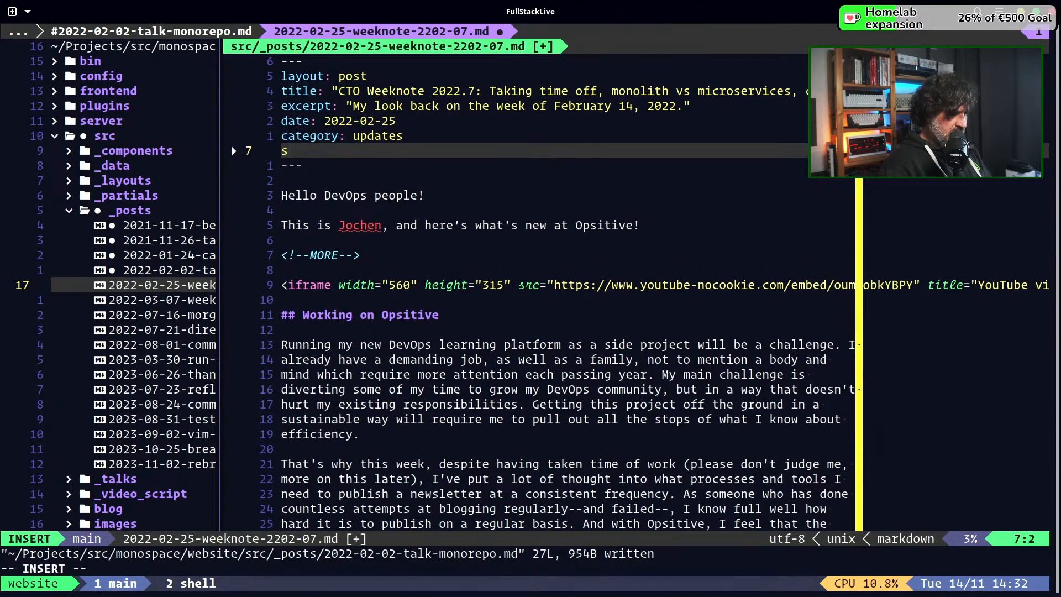
pyautogui.write('slug')
pyautogui.press('Tab')
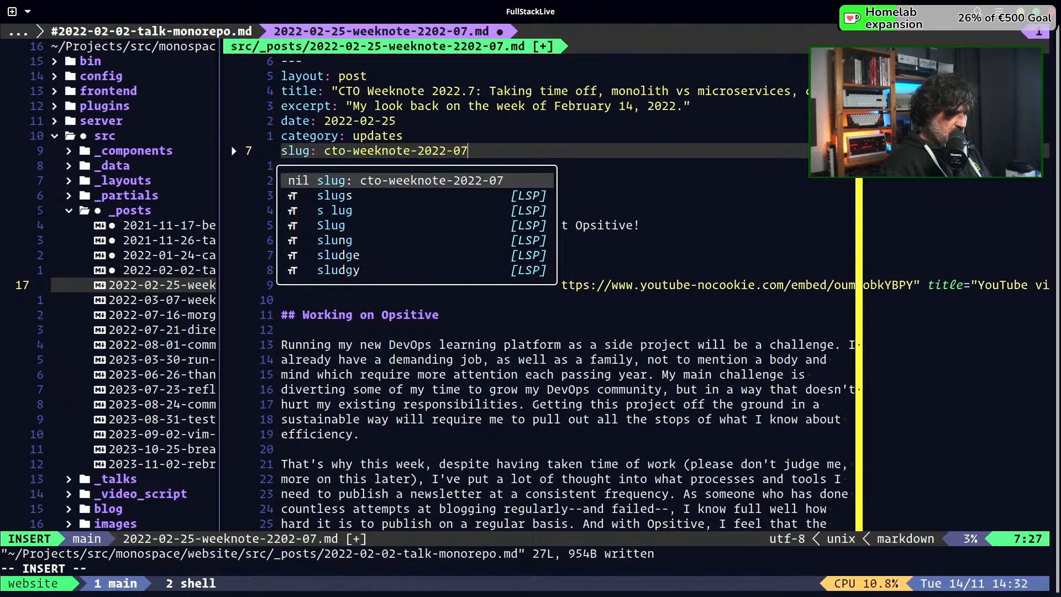
pyautogui.press('Escape')
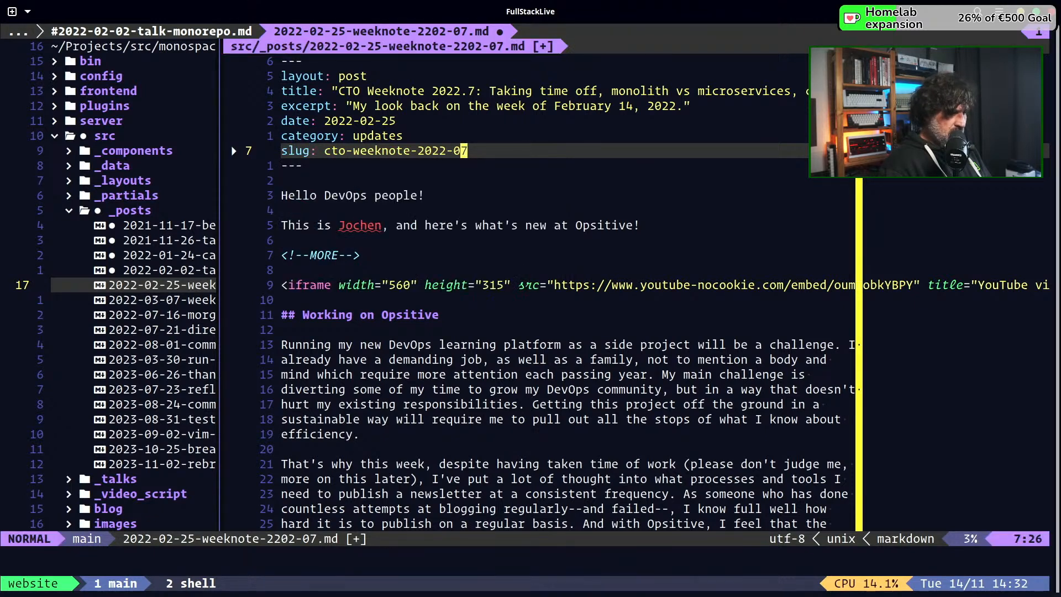
pyautogui.write(':w')
pyautogui.press('Return')
# Open 2022-03-07-weeknote-2022-8.md, add "slug: cto-weeknote-2022-8" below the category field in its front matter, and save the post
pyautogui.hotkey('ctrl', 'h')
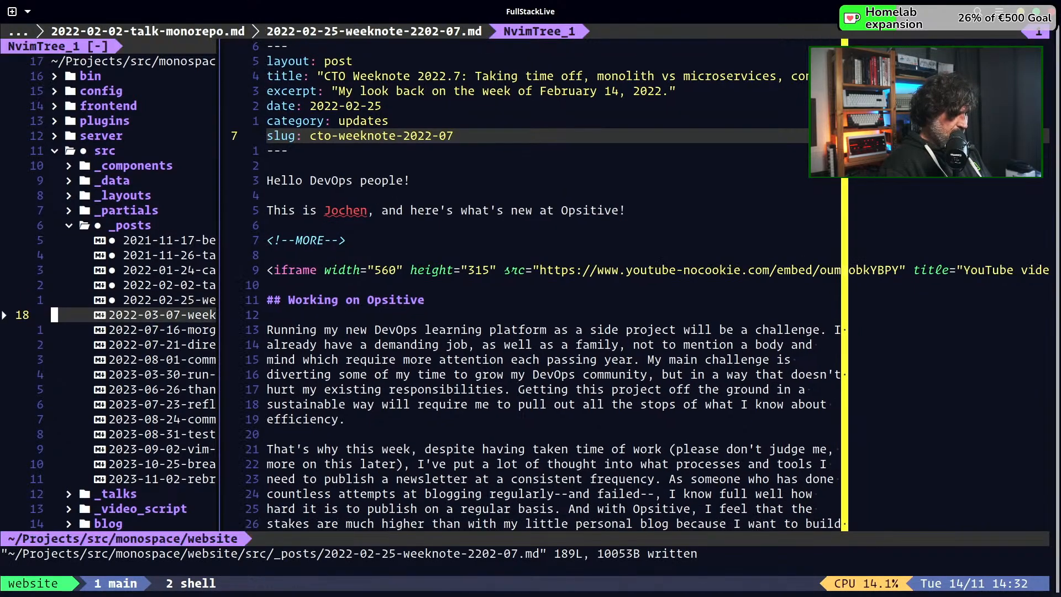
pyautogui.press('j')
pyautogui.press('Return')
pyautogui.press('j')
pyautogui.press('j')
pyautogui.press('j')
pyautogui.press('j')
pyautogui.write('joslug')
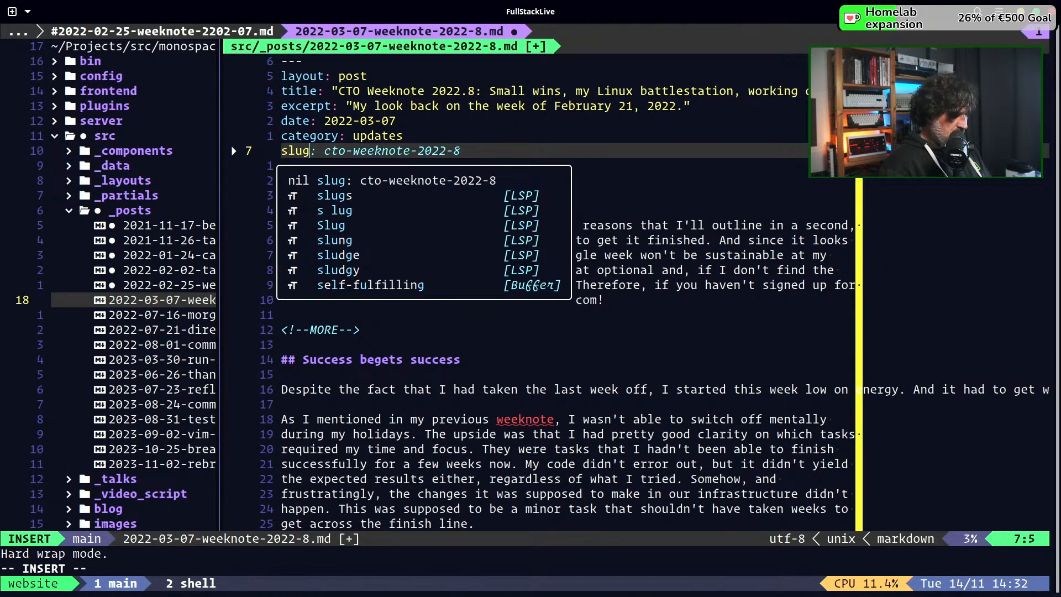
pyautogui.press('Tab')
pyautogui.press('Return')
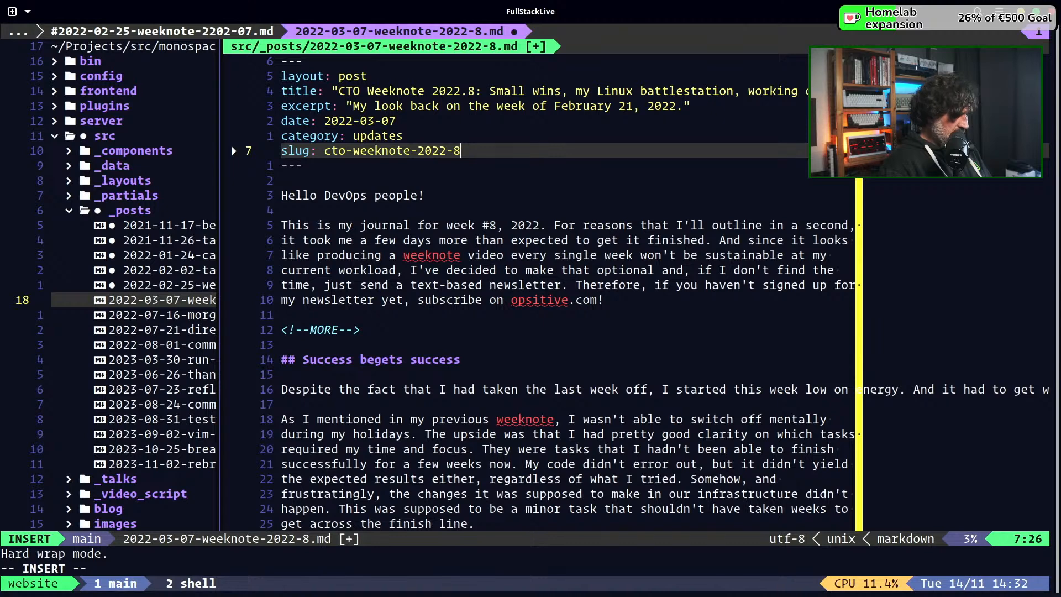
pyautogui.press('Escape')
pyautogui.write(':w')
pyautogui.press('Return')
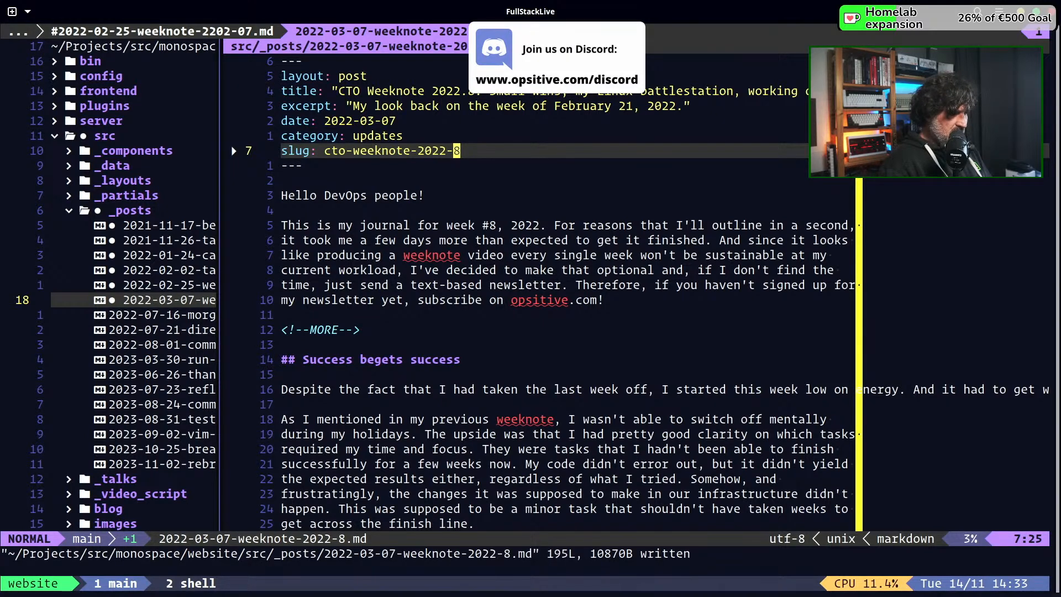
# Open 2022-07-16-morgen-calendar-scheduling.md, add "slug: morgen-calendar-scheduling" below the category field in its front matter, and save the post
pyautogui.hotkey('ctrl', 'h')
pyautogui.press('j')
pyautogui.press('Return')
pyautogui.press('j')
pyautogui.press('j')
pyautogui.press('j')
pyautogui.press('j')
pyautogui.press('j')
pyautogui.press('j')
pyautogui.press('j')
pyautogui.press('j')
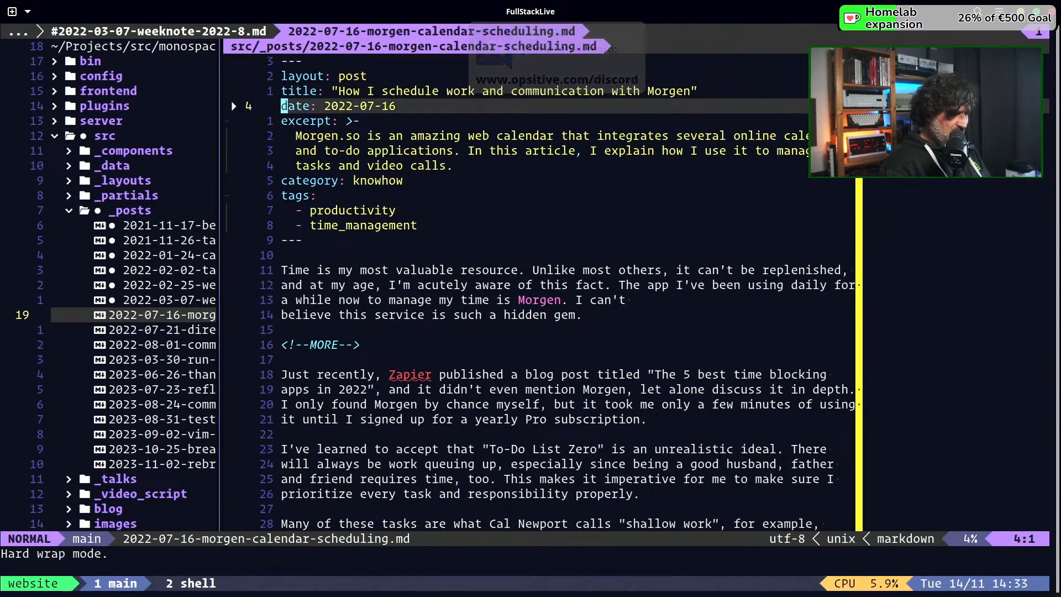
pyautogui.write('oslug: morgen-calendar-scheduling')
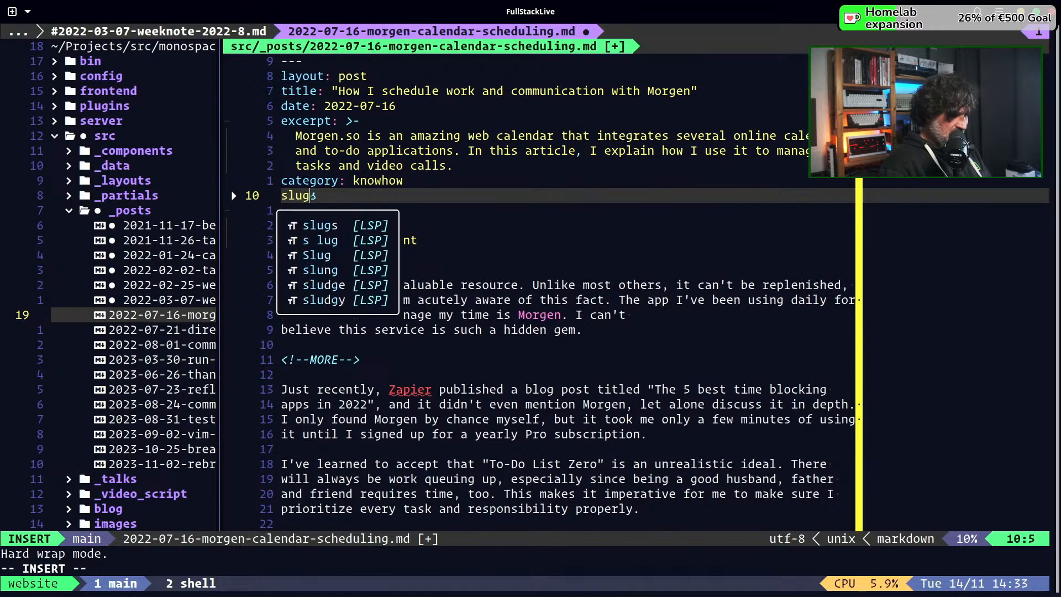
pyautogui.press('Tab')
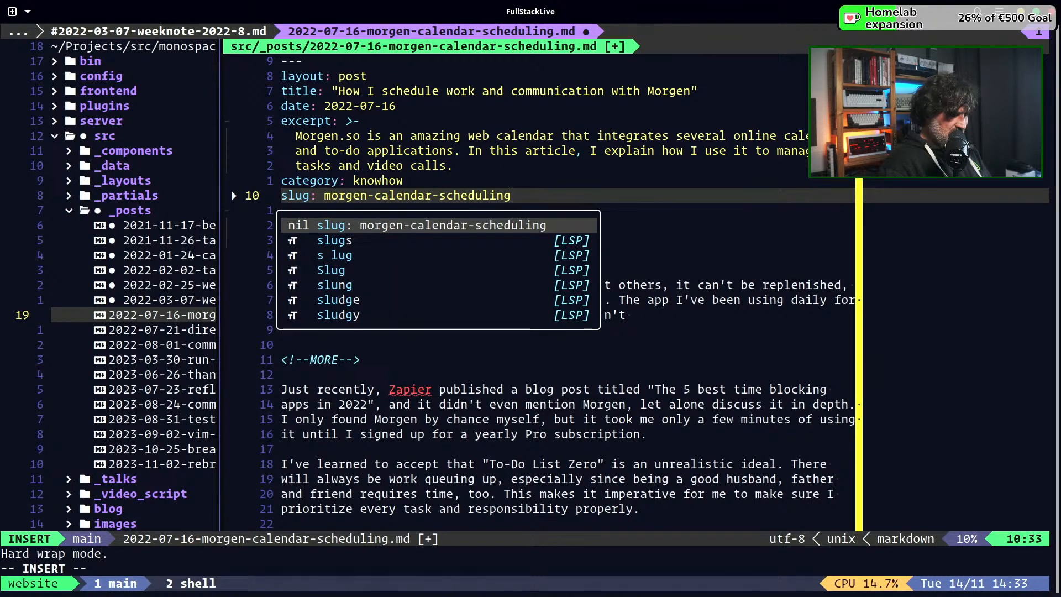
pyautogui.press('Escape')
pyautogui.write(':w')
pyautogui.press('Return')
# Open 2022-07-21-direct.md, add "slug: direct" below the category field in its front matter, and save the post
pyautogui.hotkey('ctrl', 'h')
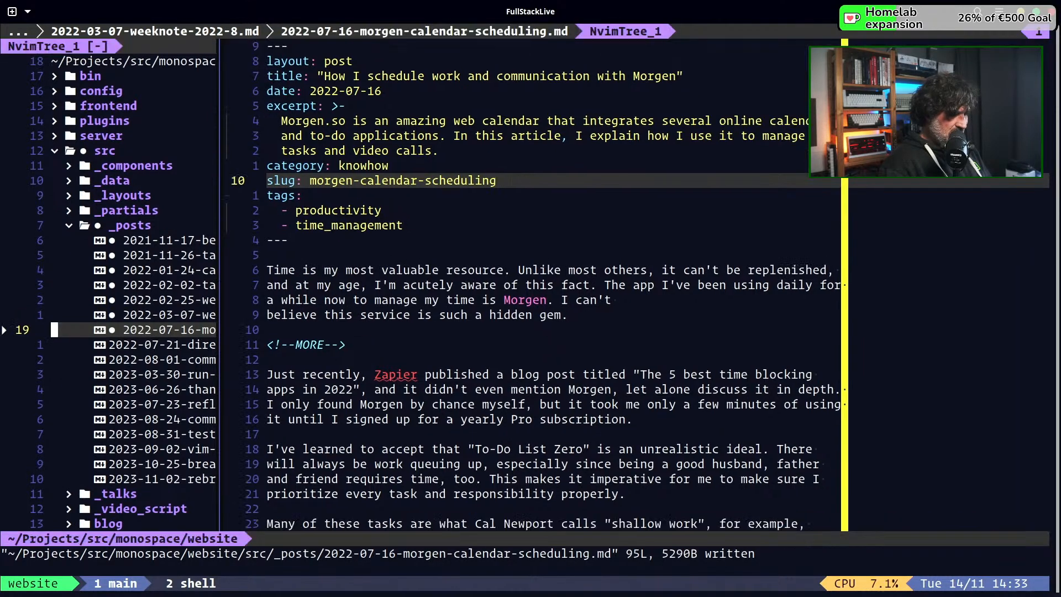
pyautogui.press('j')
pyautogui.press('Return')
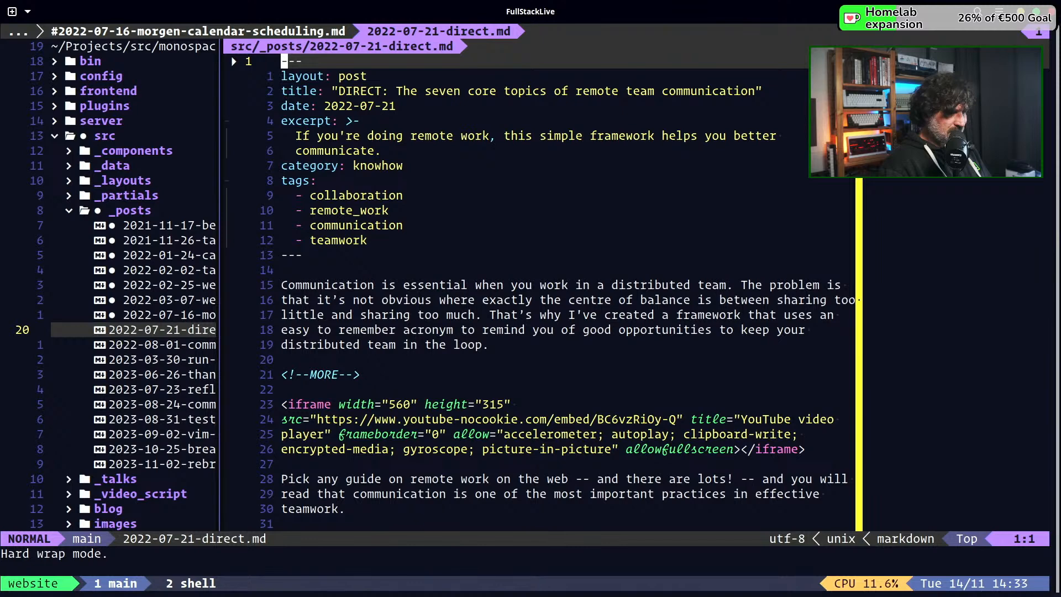
pyautogui.press('j')
pyautogui.press('j')
pyautogui.press('j')
pyautogui.press('j')
pyautogui.press('j')
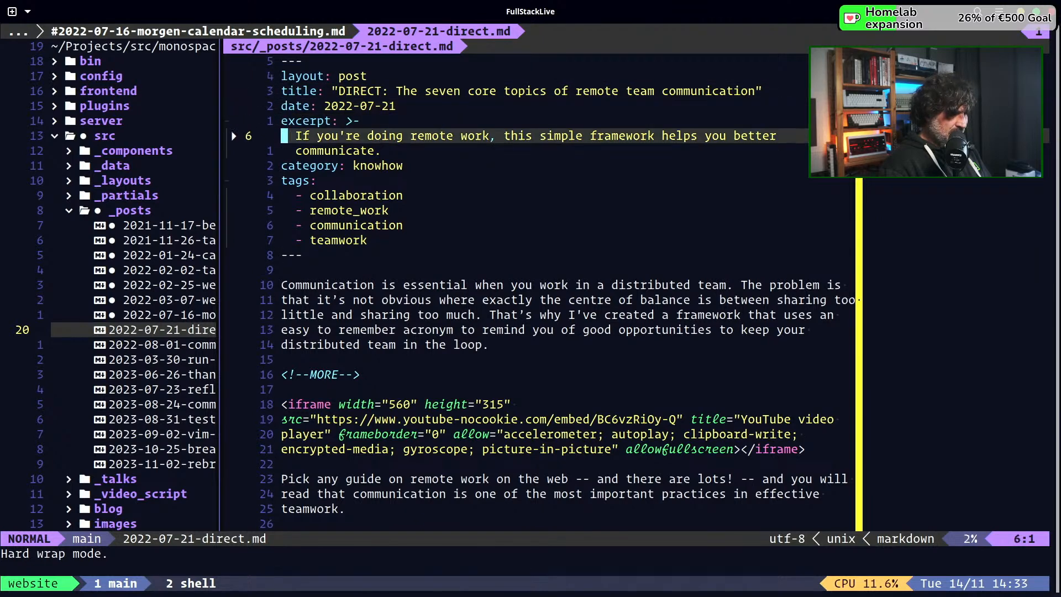
pyautogui.press('j')
pyautogui.press('j')
pyautogui.write('oslug: direct')
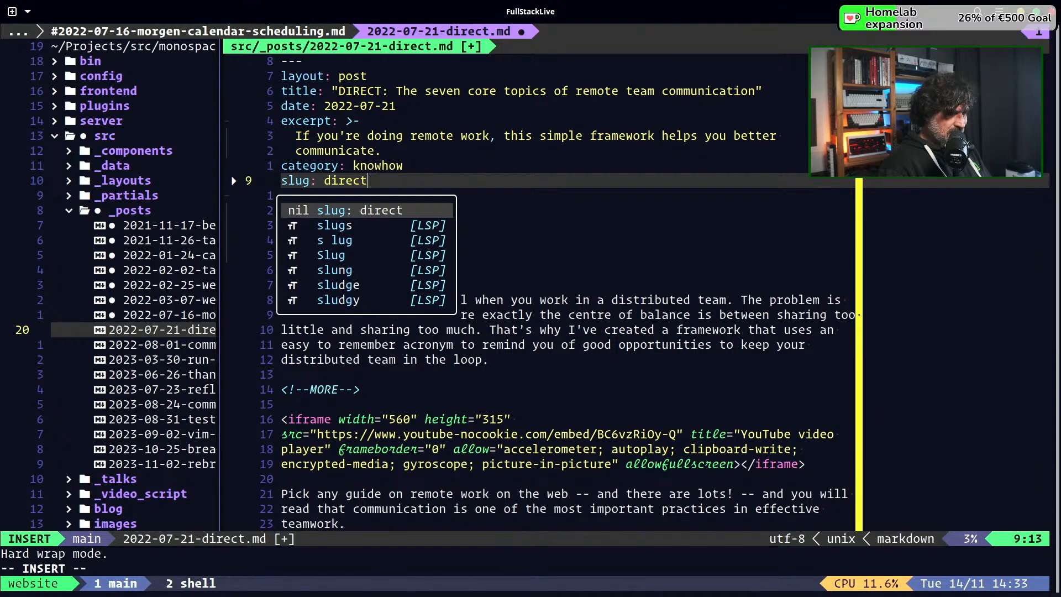
pyautogui.press('Escape')
pyautogui.write(':w')
pyautogui.press('Return')
# Open 2022-08-01-community-update-august-2022.md, add "slug: community-update-august-2022" below the category field in its front matter, and save the post
pyautogui.hotkey('ctrl', 'w')
pyautogui.press('h')
pyautogui.press('j')
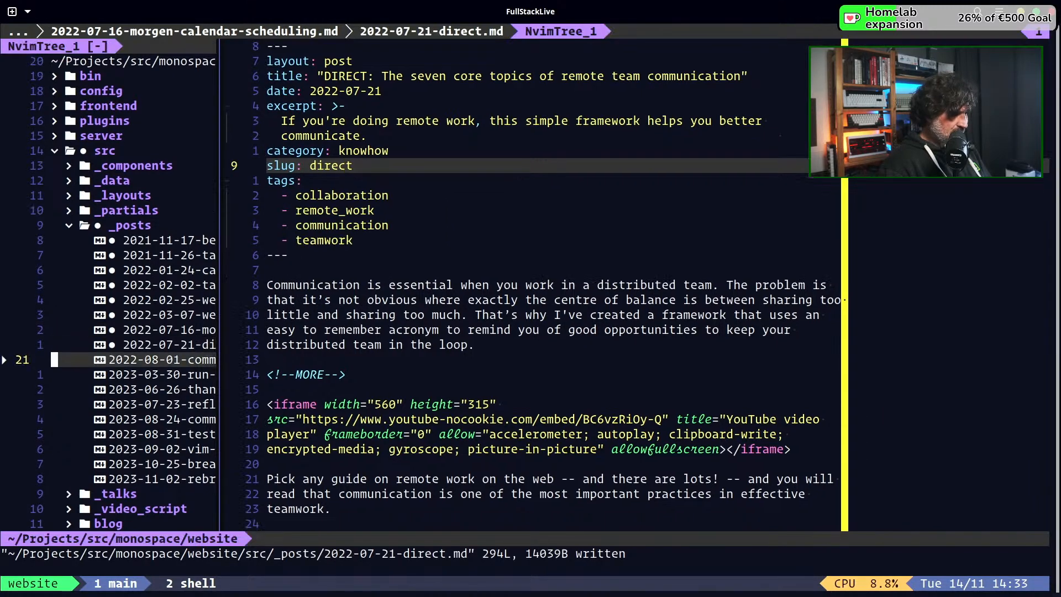
pyautogui.press('Return')
pyautogui.press('j')
pyautogui.press('j')
pyautogui.press('j')
pyautogui.press('j')
pyautogui.press('j')
pyautogui.press('j')
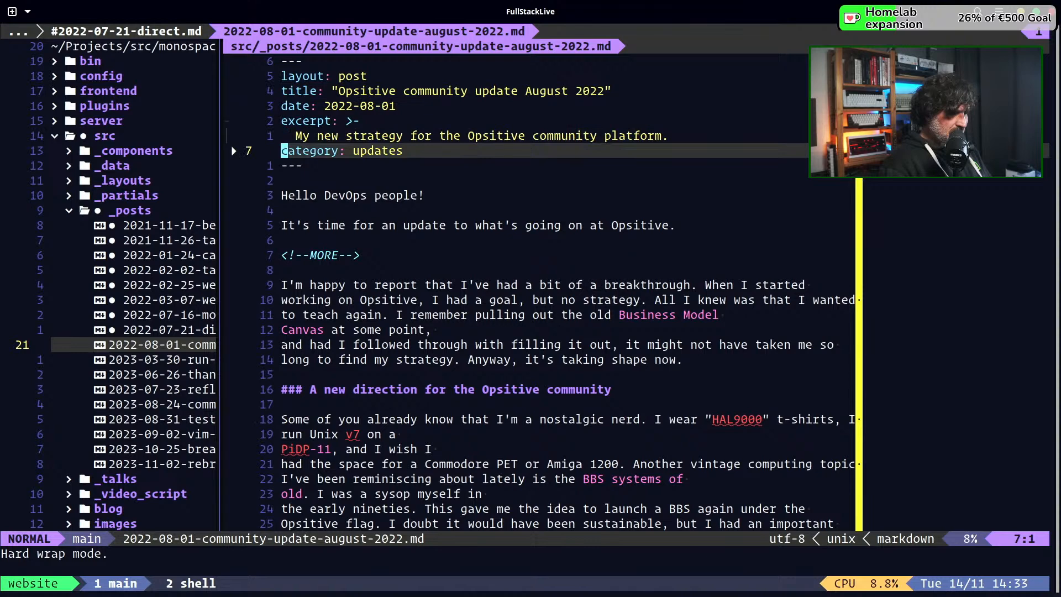
pyautogui.write('oslug')
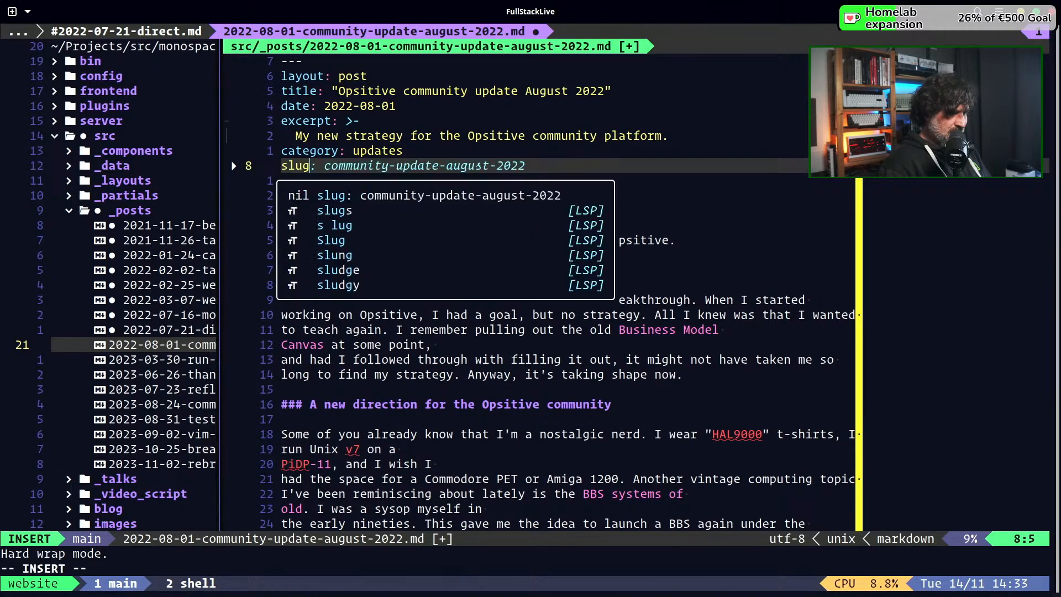
pyautogui.press('Tab')
pyautogui.press('Escape')
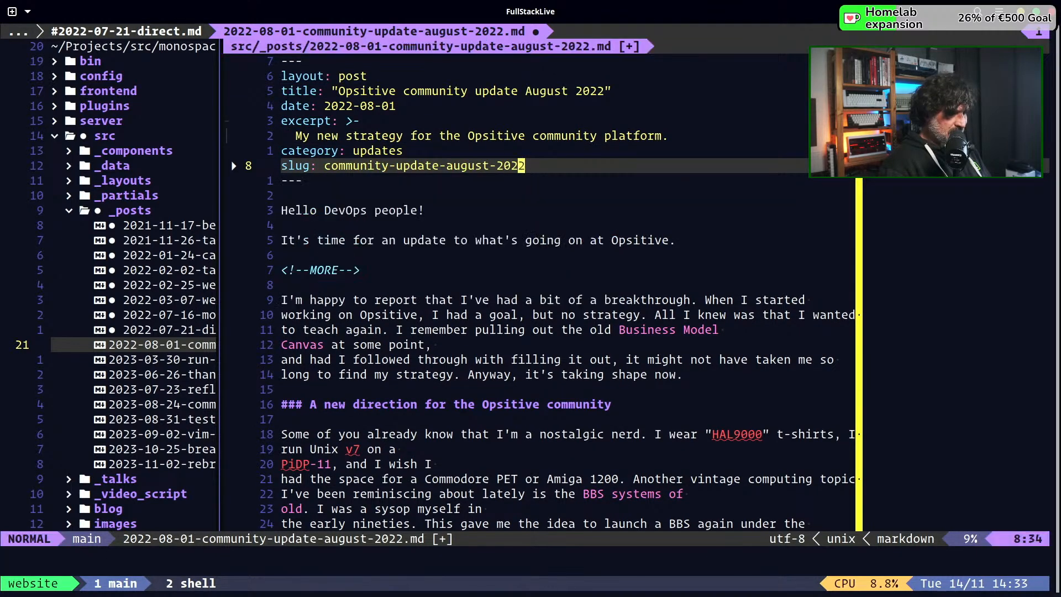
pyautogui.write(':w')
pyautogui.press('Return')
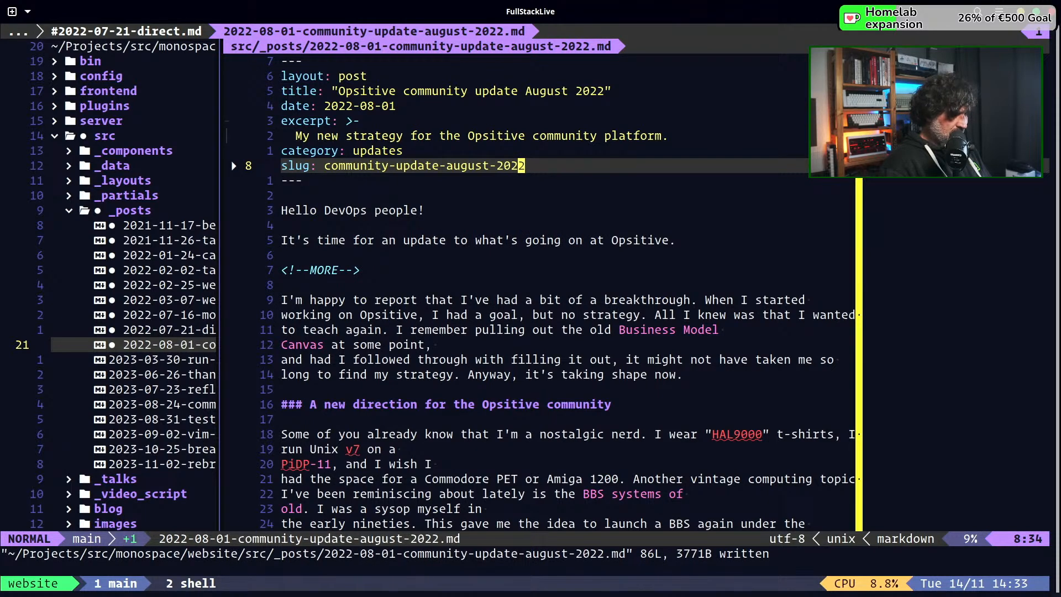
# Open 2023-03-30-run-git-branch-entering-directory.md, add "slug: run-git-branch-entering-directory" below the category field in its front matter, and save the post
pyautogui.hotkey('ctrl', 'w')
pyautogui.press('h')
pyautogui.press('j')
pyautogui.press('Return')
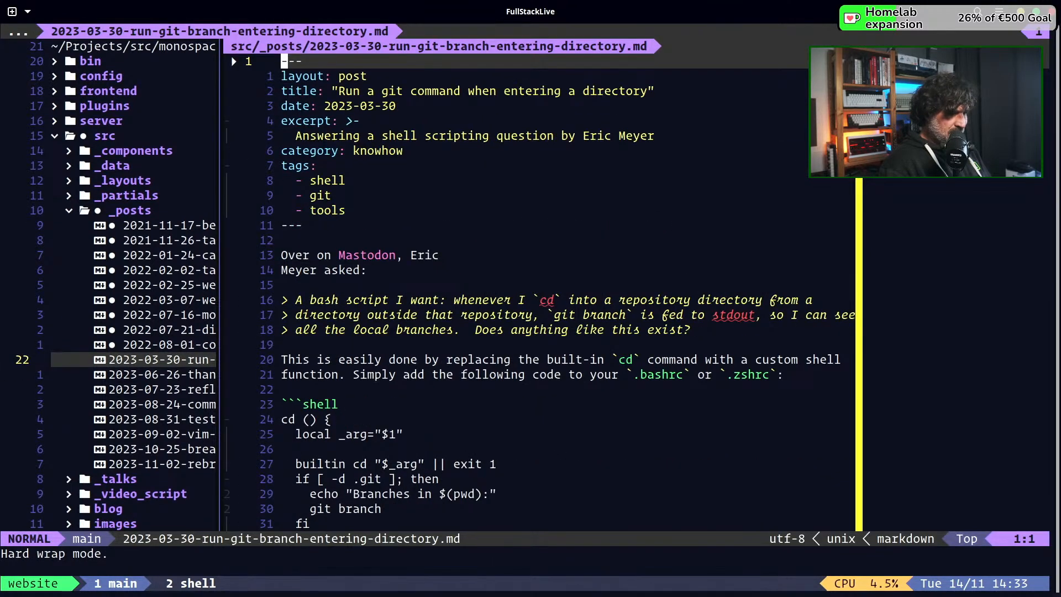
pyautogui.press('j')
pyautogui.press('j')
pyautogui.press('j')
pyautogui.press('j')
pyautogui.press('j')
pyautogui.press('j')
pyautogui.write('oslug')
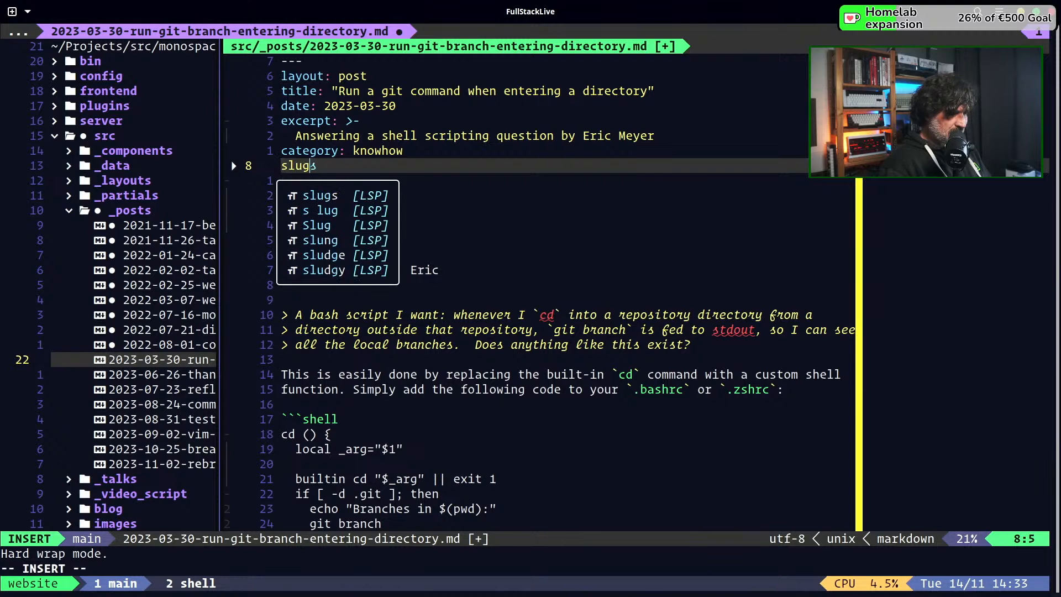
pyautogui.press('Tab')
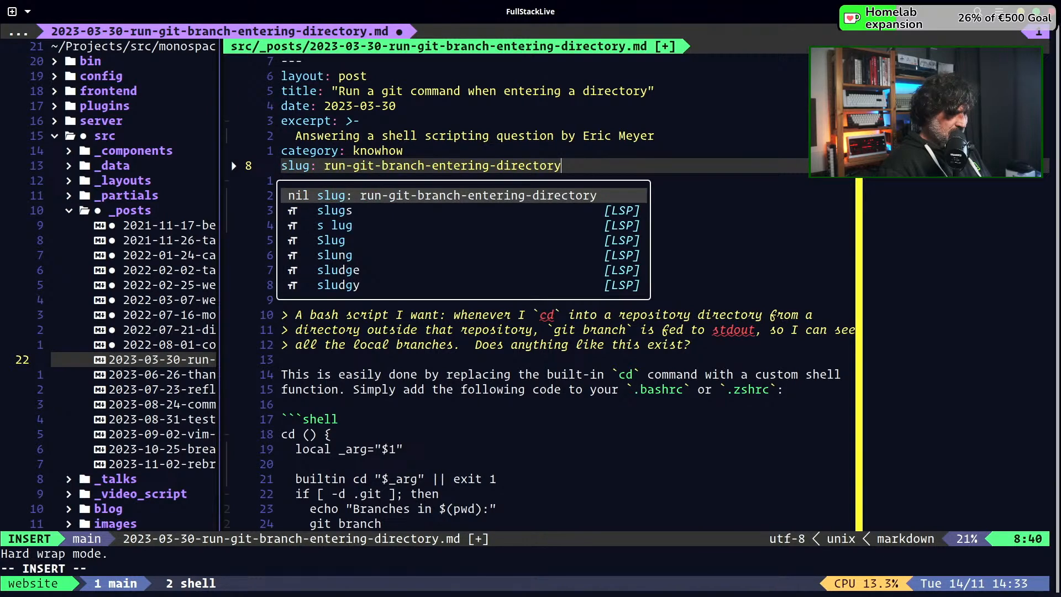
pyautogui.press('Escape')
pyautogui.press('space')
pyautogui.press('w')
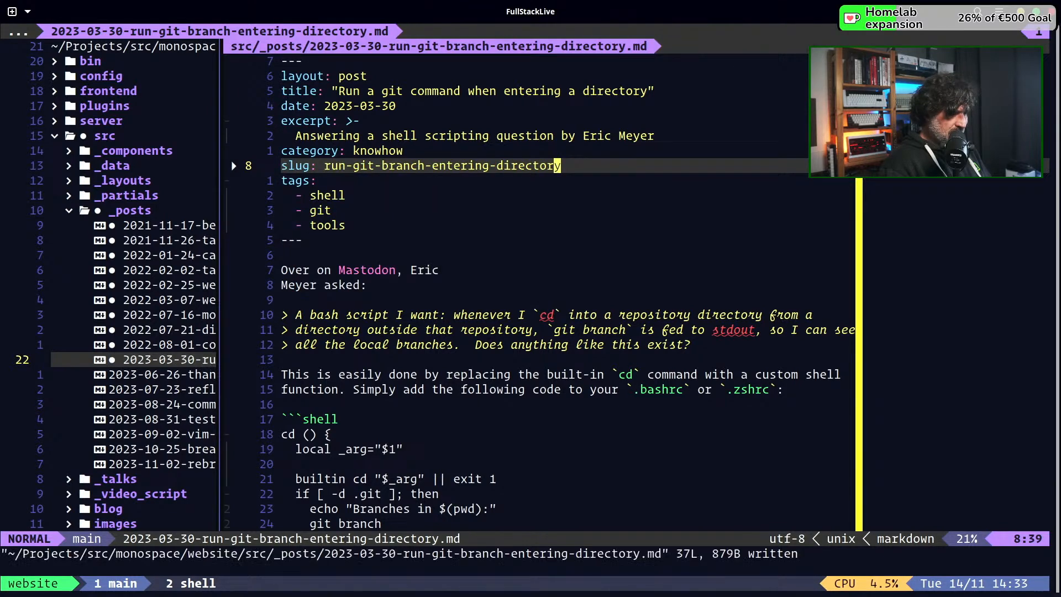
# Open 2023-06-26-thanks-ublue.md, add "slug: thanks-ublue" below the category field in its front matter, and save the post
pyautogui.hotkey('ctrl', 'h')
pyautogui.press('j')
pyautogui.press('Return')
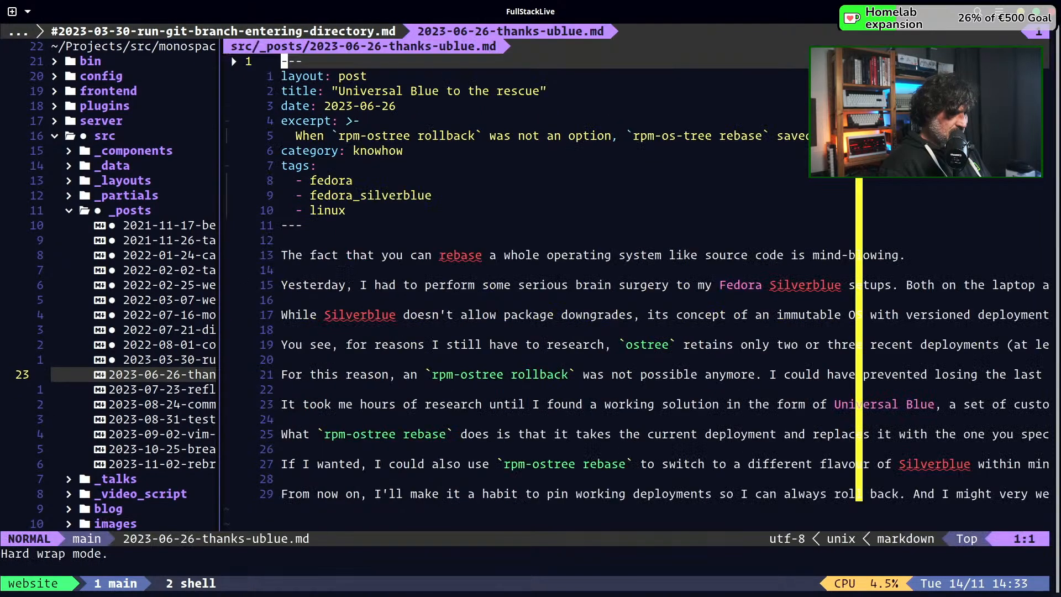
pyautogui.press('j')
pyautogui.press('j')
pyautogui.press('j')
pyautogui.press('j')
pyautogui.press('j')
pyautogui.press('j')
pyautogui.write('o')
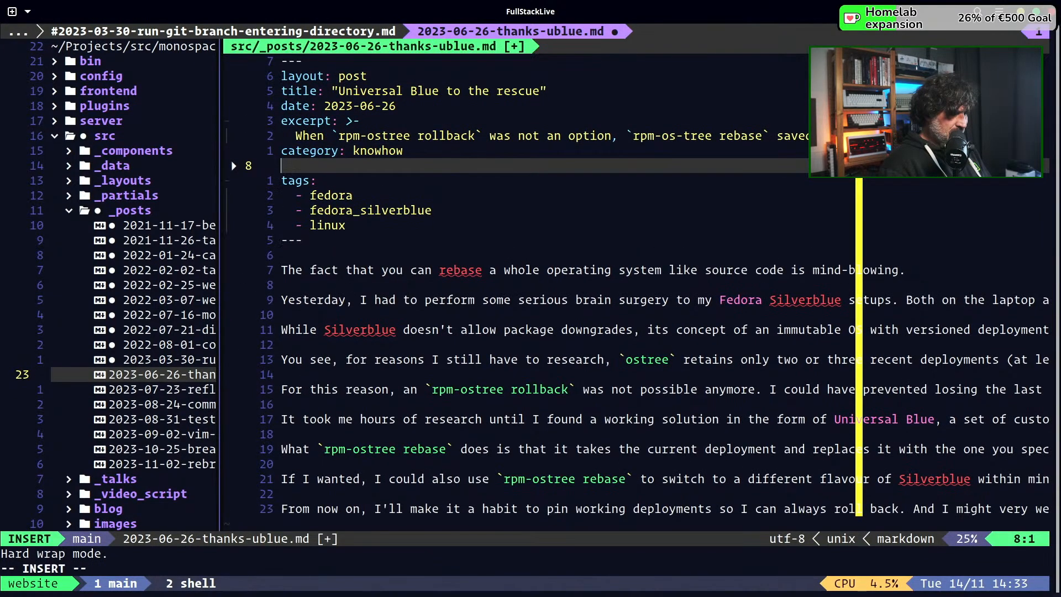
pyautogui.write('slug')
pyautogui.press('Tab')
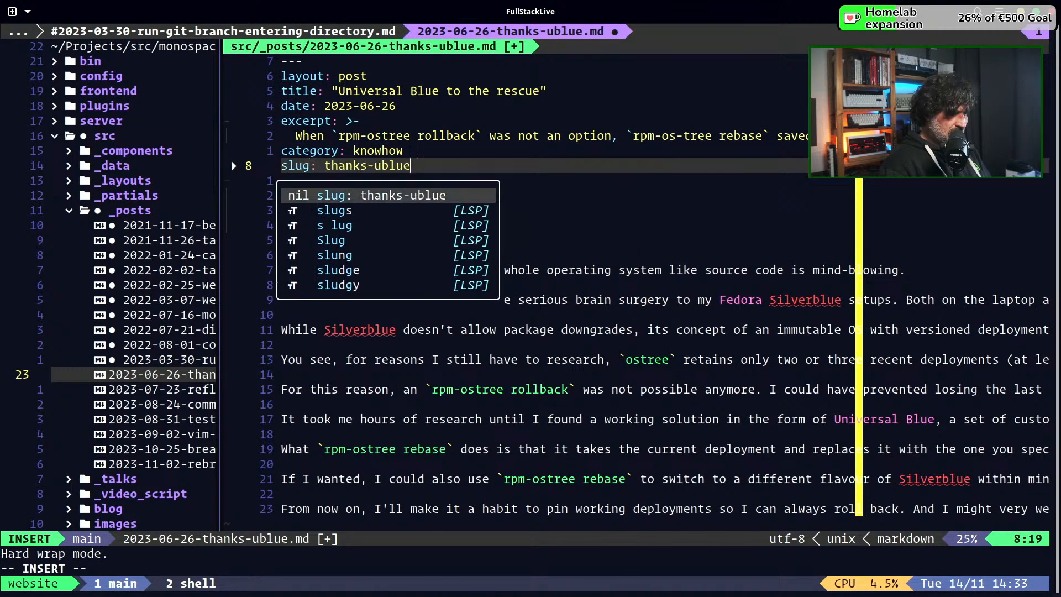
pyautogui.press('Escape')
pyautogui.write(':w')
pyautogui.press('Return')
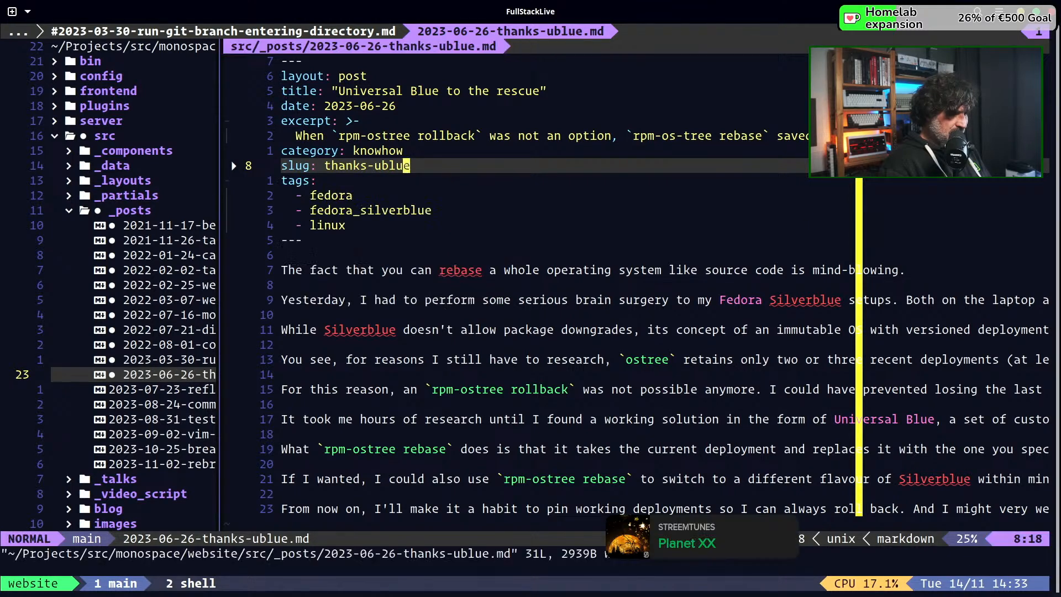
# Open 2023-07-23-reflecting-linux-administration-master-course.md, add "slug: reflecting-linux-administration-master-course" below the category field in its front matter, and save the post
pyautogui.hotkey('ctrl', 'h')
pyautogui.press('j')
pyautogui.press('Return')
pyautogui.press('j')
pyautogui.press('j')
pyautogui.press('j')
pyautogui.press('j')
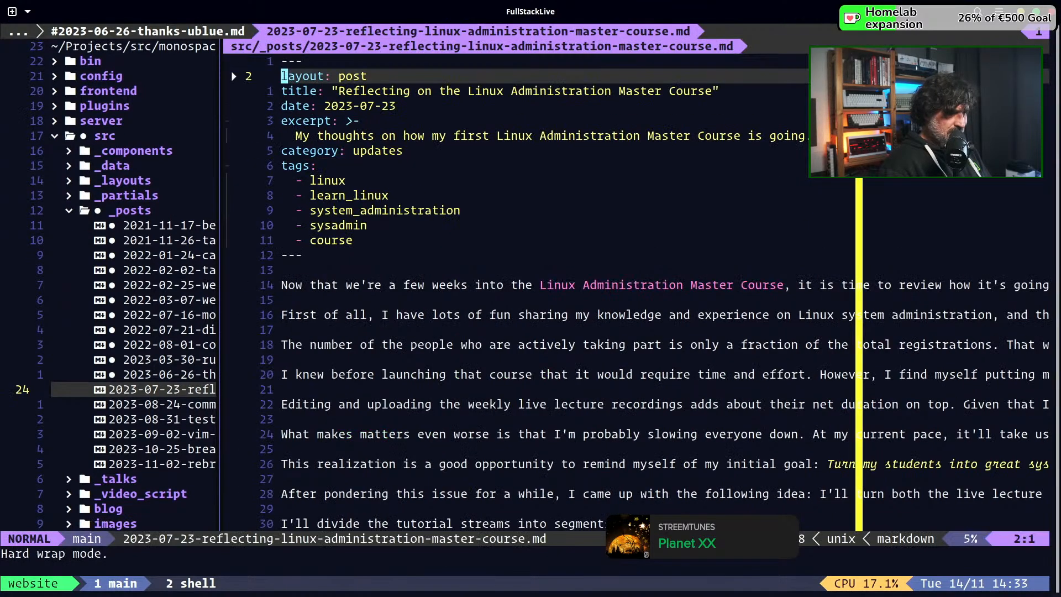
pyautogui.write('jjoslug')
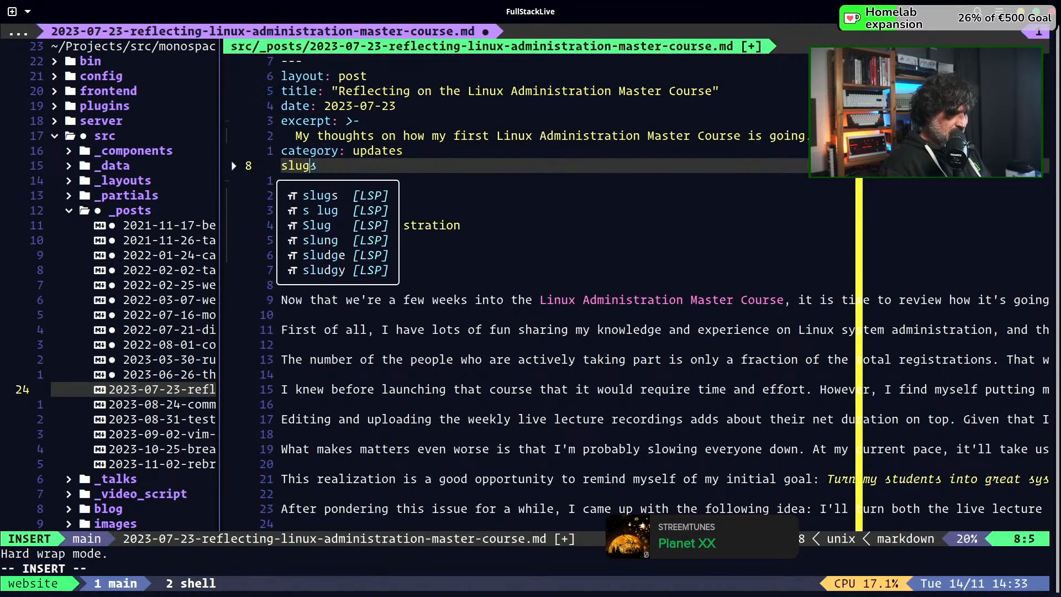
pyautogui.press('Tab')
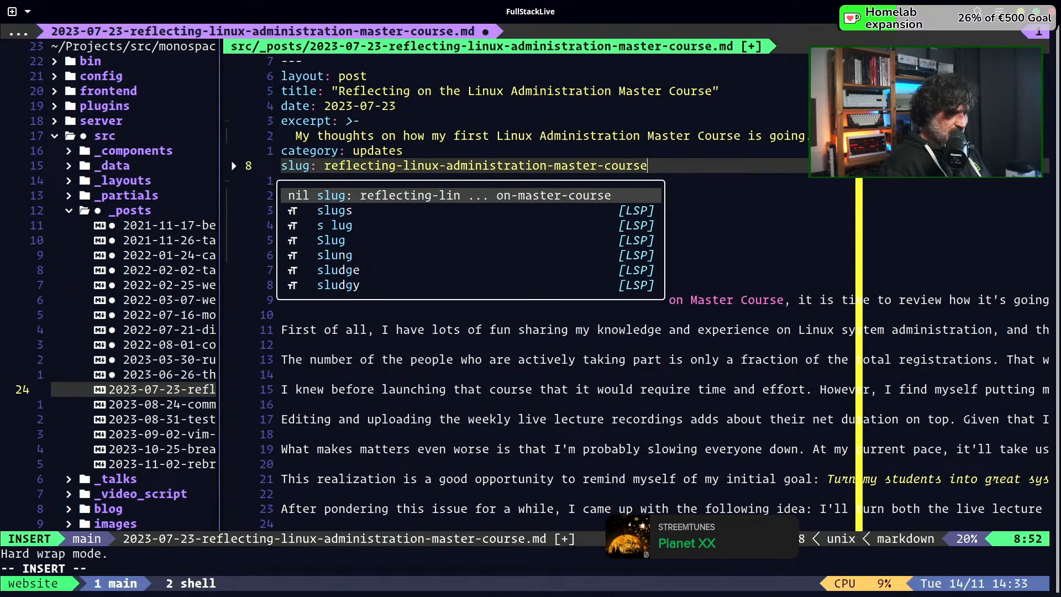
pyautogui.press('Return')
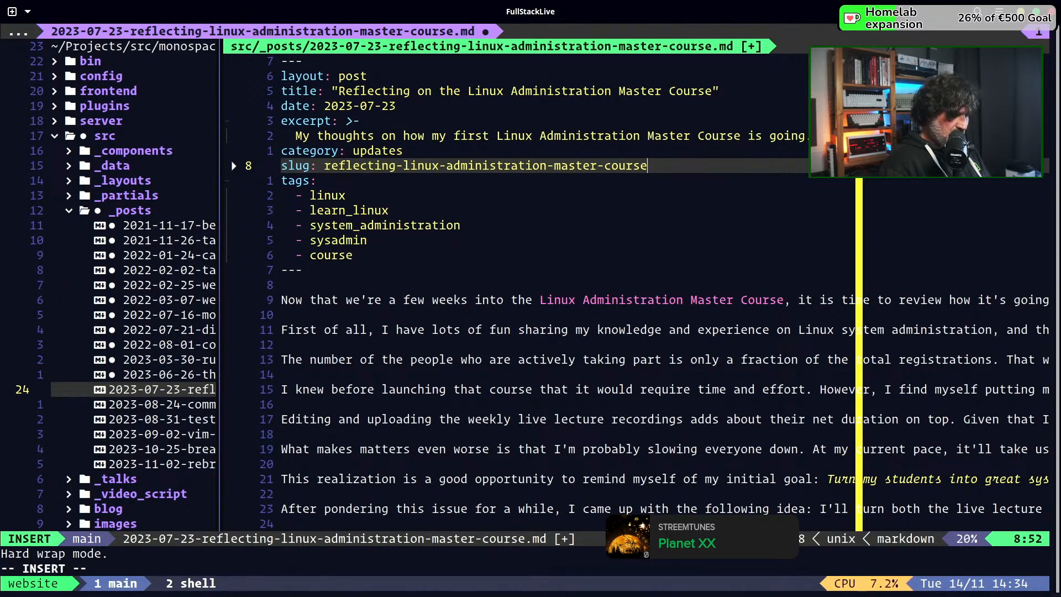
pyautogui.press('Escape')
pyautogui.write(':w')
pyautogui.press('Return')
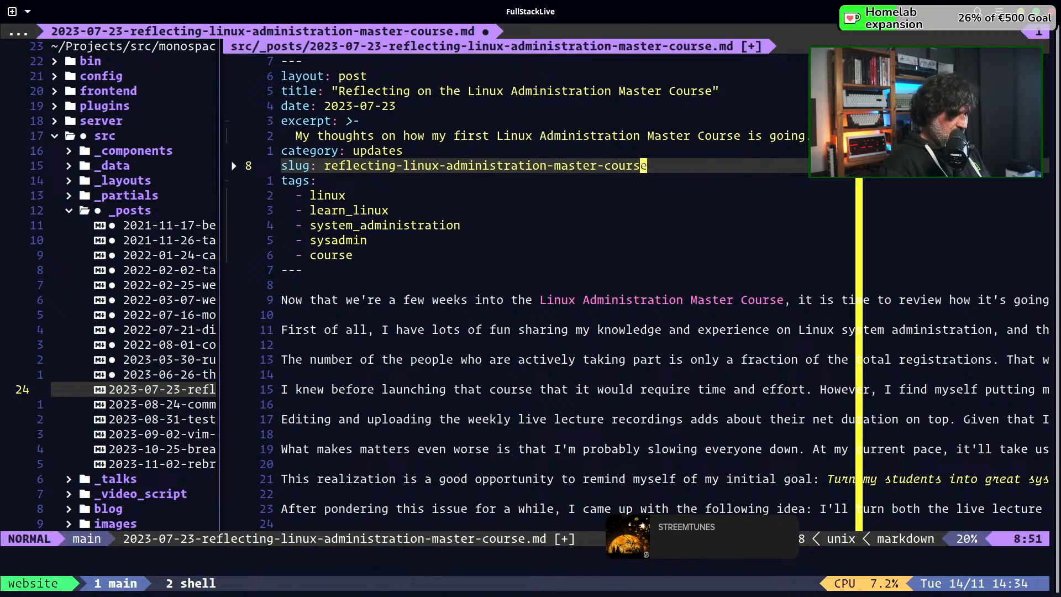
# Open 2023-08-24-community-course-update.md, add "slug: community-course-update" below the category field in its front matter, and save the post
pyautogui.hotkey('ctrl', 'h')
pyautogui.press('j')
pyautogui.press('Return')
pyautogui.press('j')
pyautogui.press('j')
pyautogui.press('j')
pyautogui.press('j')
pyautogui.press('j')
pyautogui.press('j')
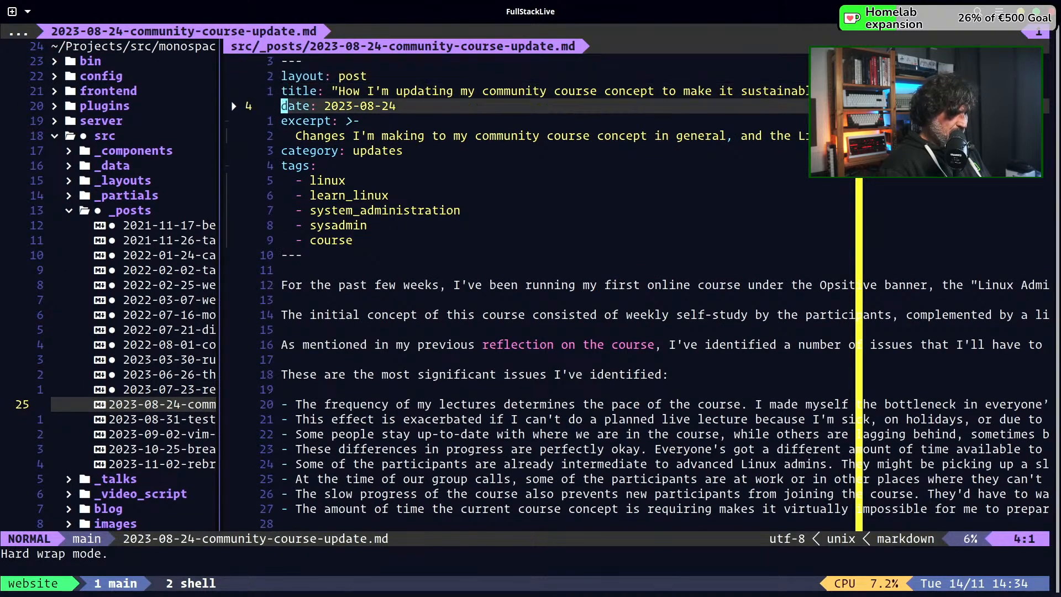
pyautogui.write('oslug')
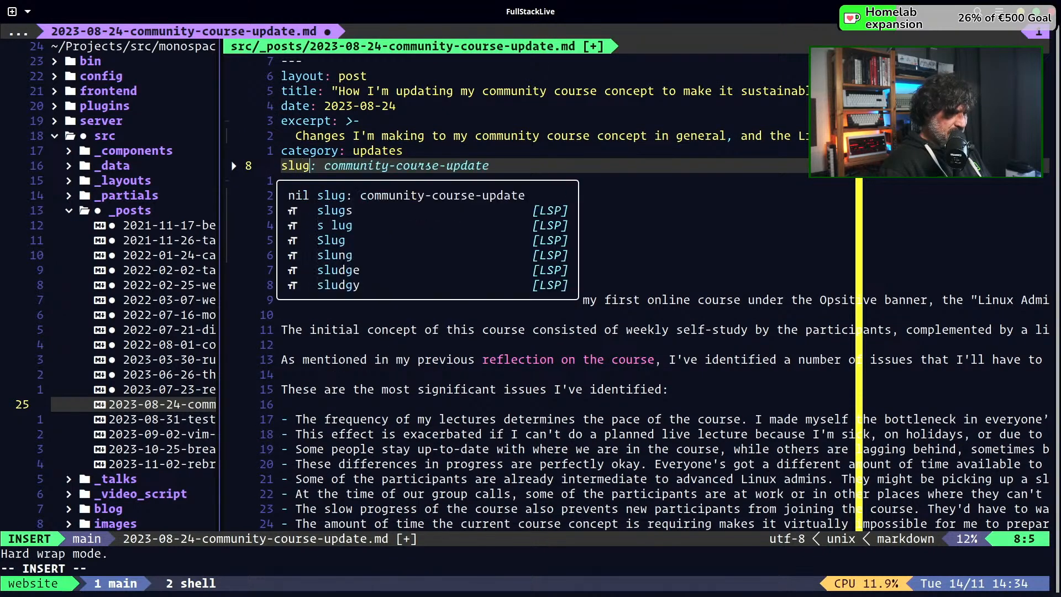
pyautogui.press('Tab')
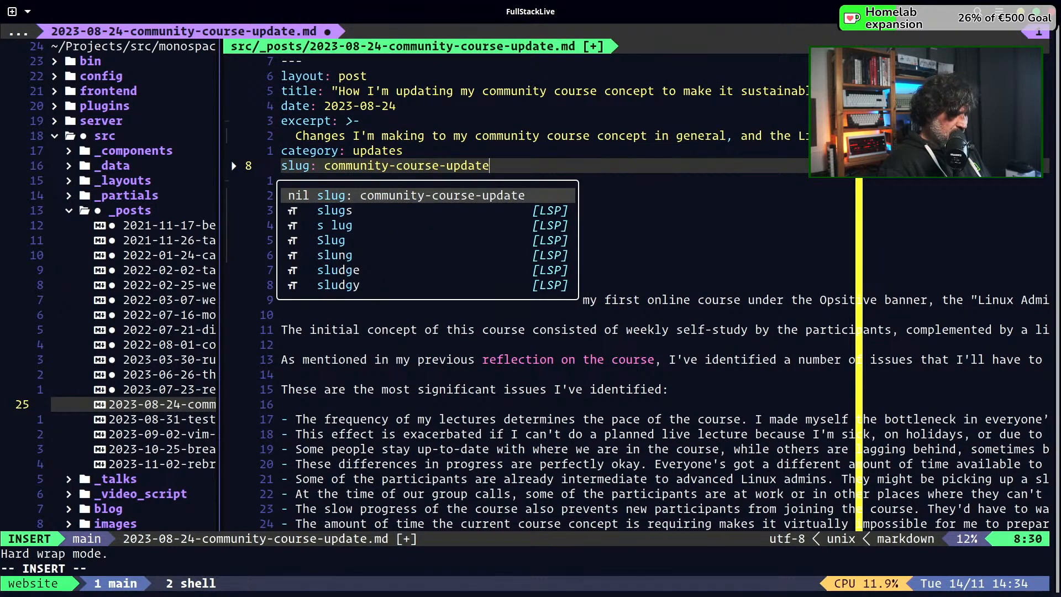
pyautogui.press('Escape')
pyautogui.write(':w')
pyautogui.press('Return')
# Open 2023-08-31-test-driven.md, add "slug: test-driven" below the category field in its front matter, and save the post
pyautogui.hotkey('ctrl', 'h')
pyautogui.press('j')
pyautogui.press('Return')
pyautogui.press('j')
pyautogui.press('j')
pyautogui.press('j')
pyautogui.press('j')
pyautogui.press('j')
pyautogui.press('j')
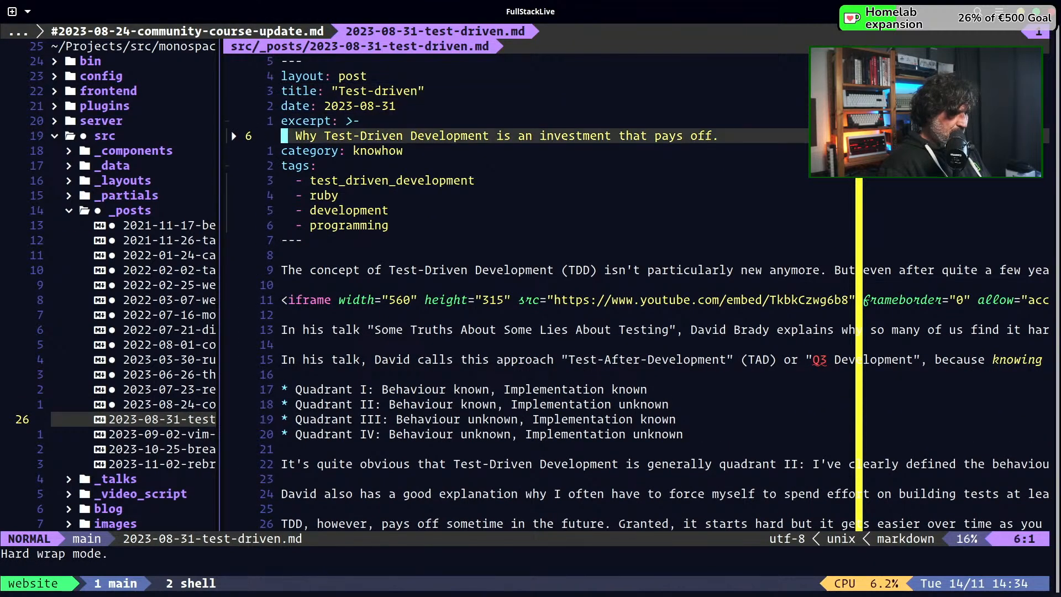
pyautogui.write('oslug')
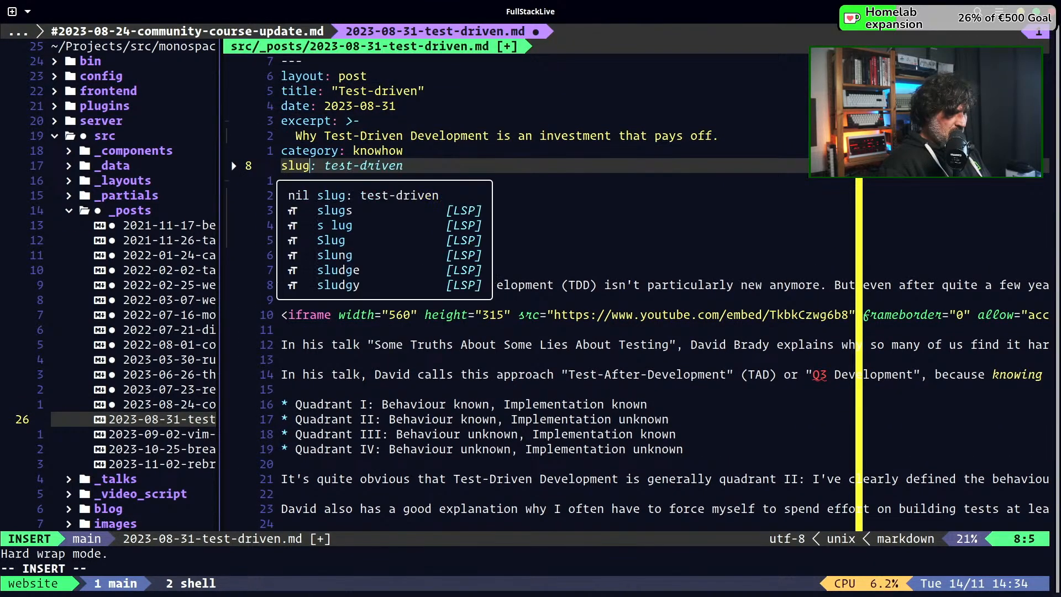
pyautogui.press('Tab')
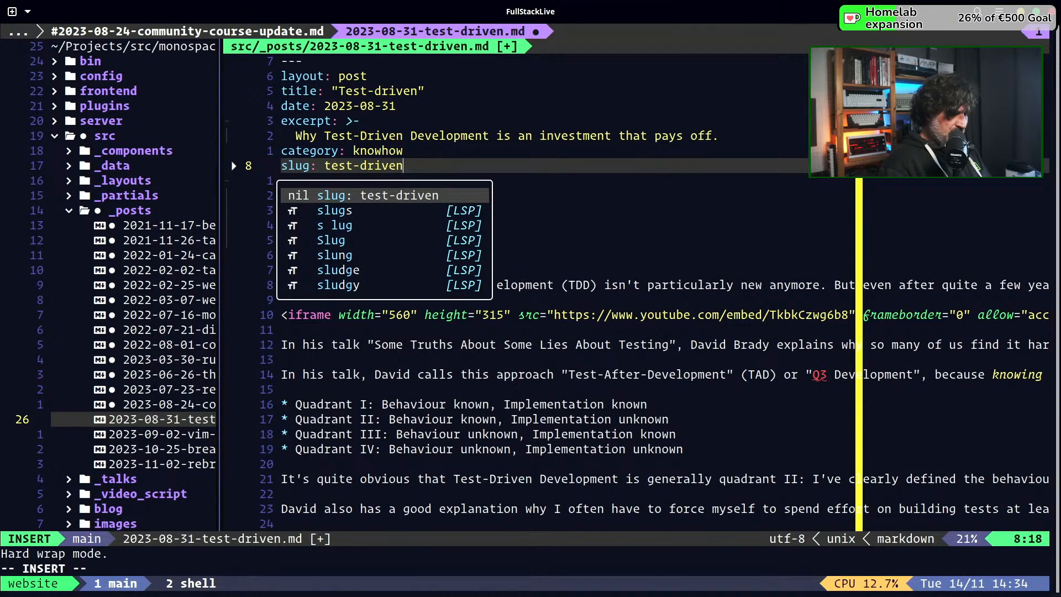
pyautogui.press('Escape')
pyautogui.write(':w')
pyautogui.press('Return')
# Open 2023-09-02-vim-write-root-permissions.md, add "slug: vim-write-root-permissions" below the category field in its front matter, and save the post
pyautogui.hotkey('ctrl', 'h')
pyautogui.press('j')
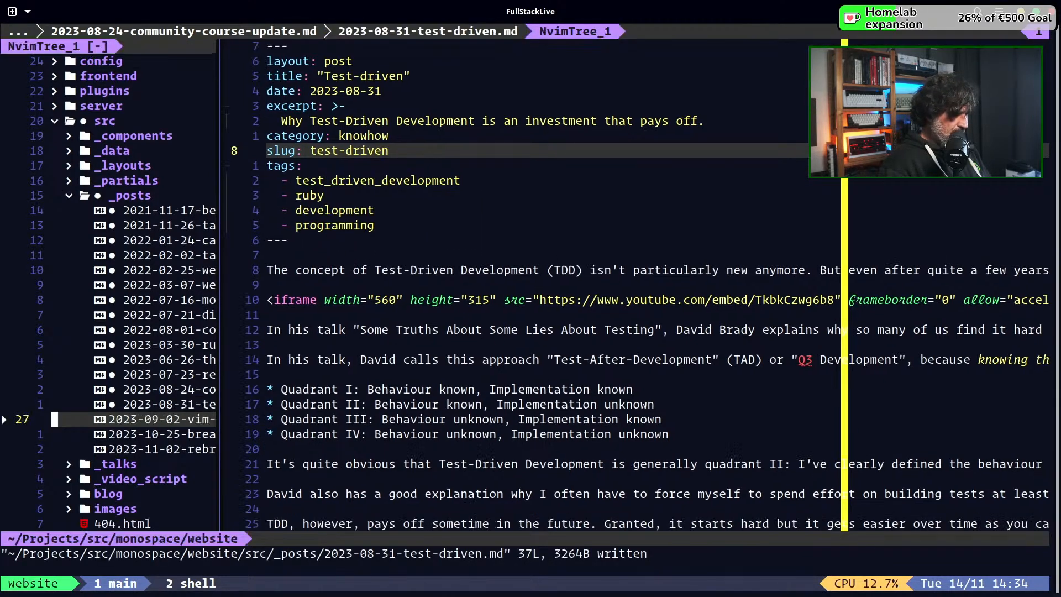
pyautogui.press('Return')
pyautogui.press('j')
pyautogui.press('j')
pyautogui.press('j')
pyautogui.press('j')
pyautogui.press('j')
pyautogui.press('j')
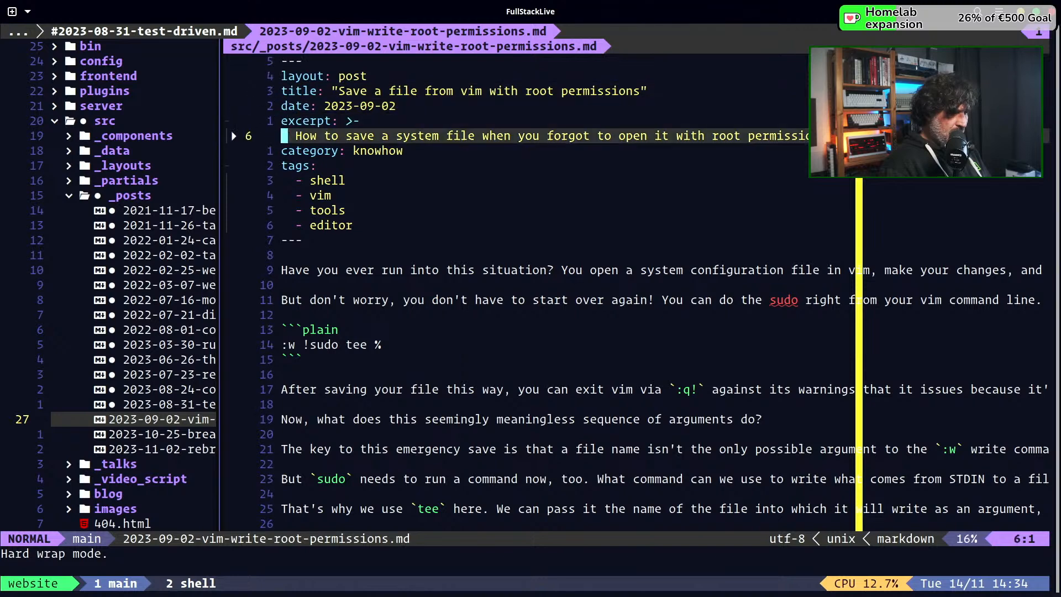
pyautogui.write('o')
pyautogui.write('slug')
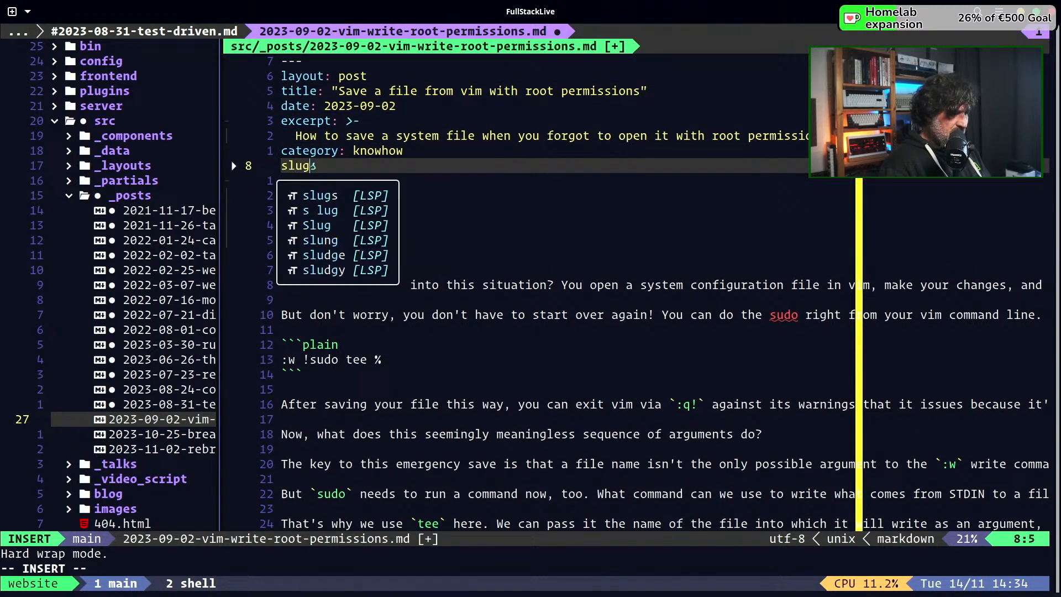
pyautogui.hotkey('ctrl', 'n')
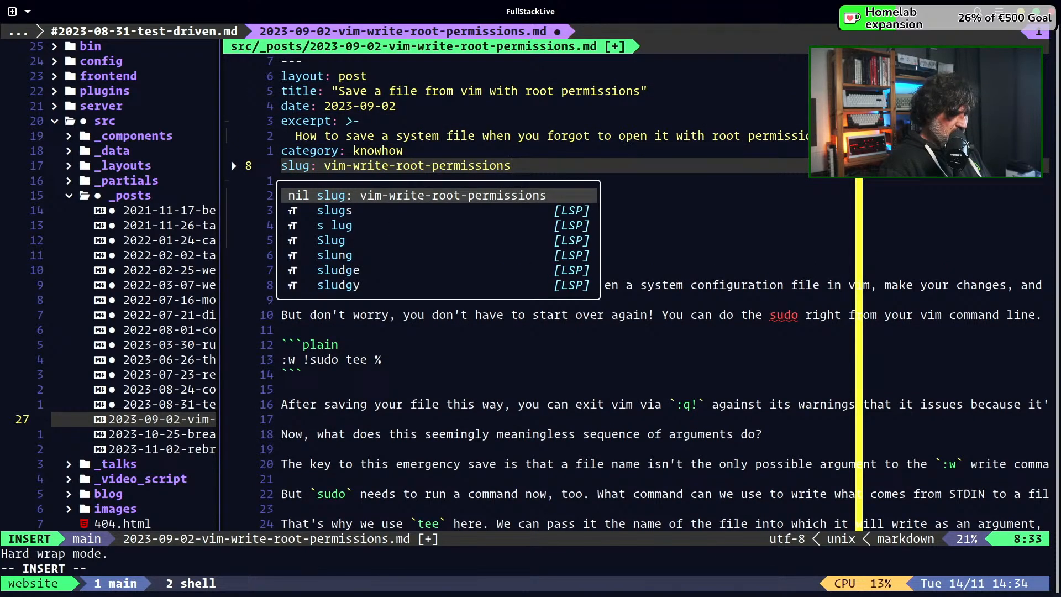
pyautogui.press('Escape')
pyautogui.press('space')
pyautogui.press('w')
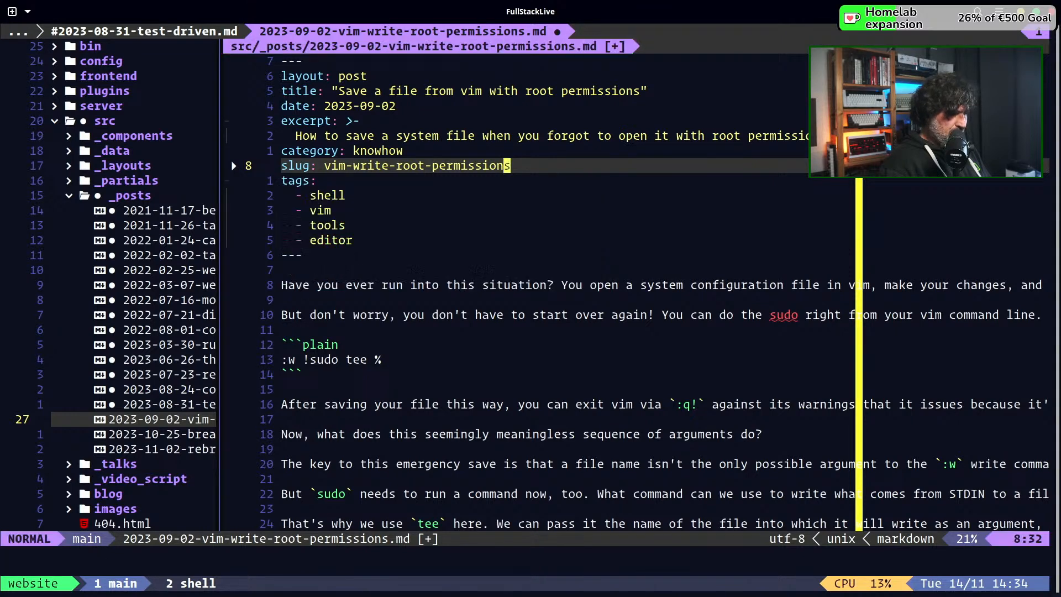
# Open 2023-10-25-breaking-changes-feature-flags.md, add "slug: breaking-changes-feature-flags" below the category field in its front matter, and save the post
pyautogui.hotkey('ctrl', 'h')
pyautogui.press('j')
pyautogui.press('Return')
pyautogui.press('j')
pyautogui.press('j')
pyautogui.press('j')
pyautogui.press('j')
pyautogui.write('joslug')
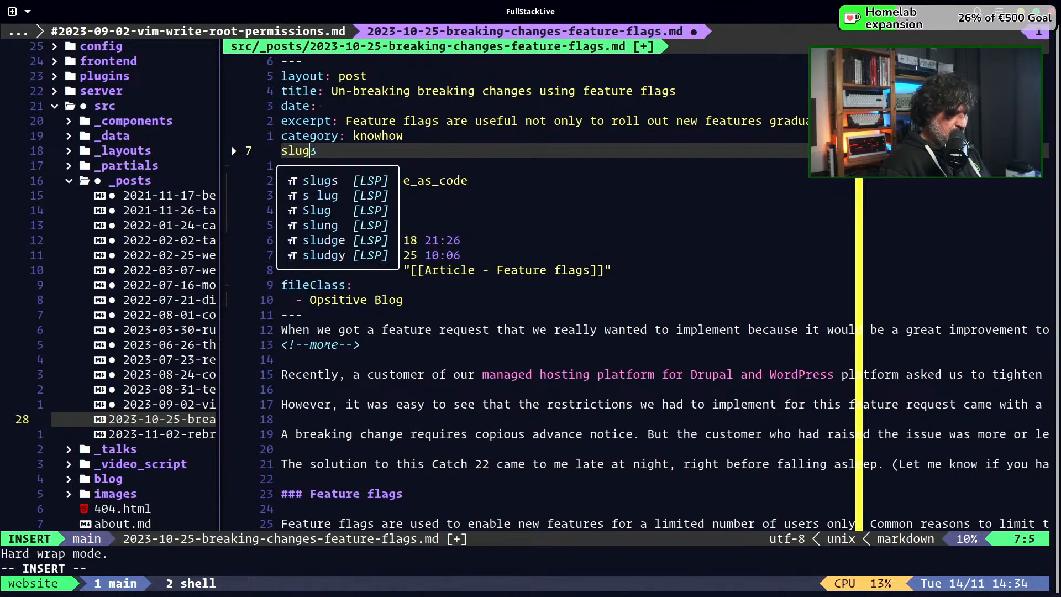
pyautogui.press('Tab')
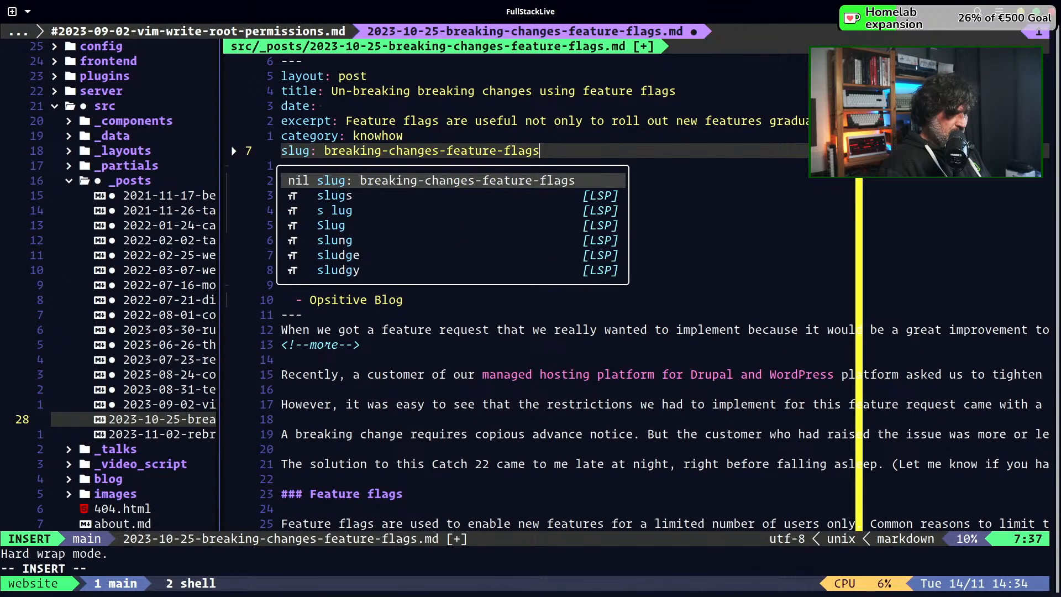
pyautogui.press('Escape')
pyautogui.hotkey('ctrl', 's')
# Open 2023-11-02-rebranding-monospace-mentor.md, add "slug: rebranding-monospace-mentor" below the category field in its front matter, and save all open files
pyautogui.hotkey('ctrl', 'h')
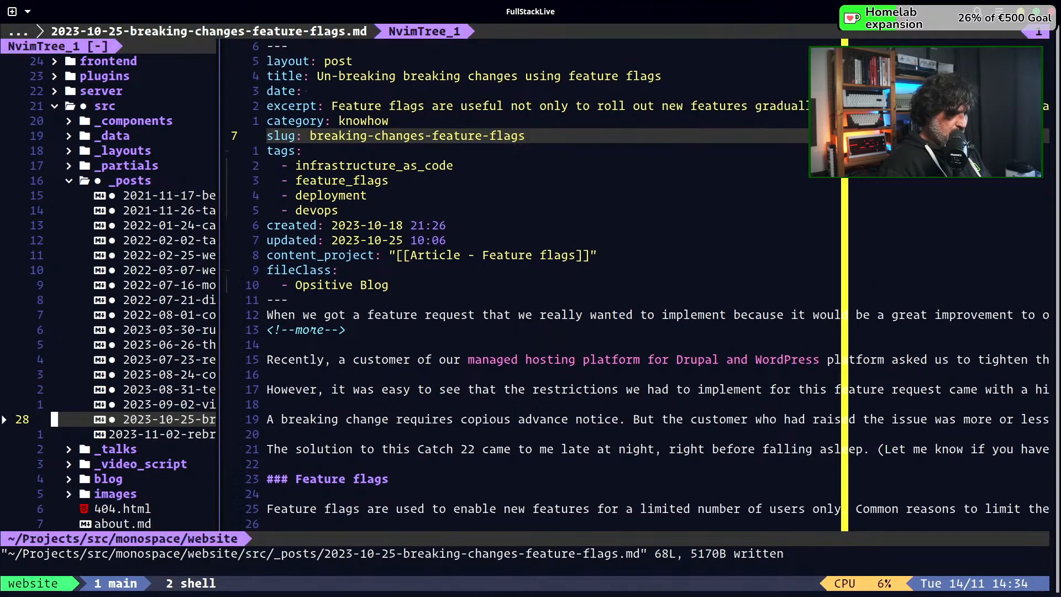
pyautogui.press('j')
pyautogui.press('Return')
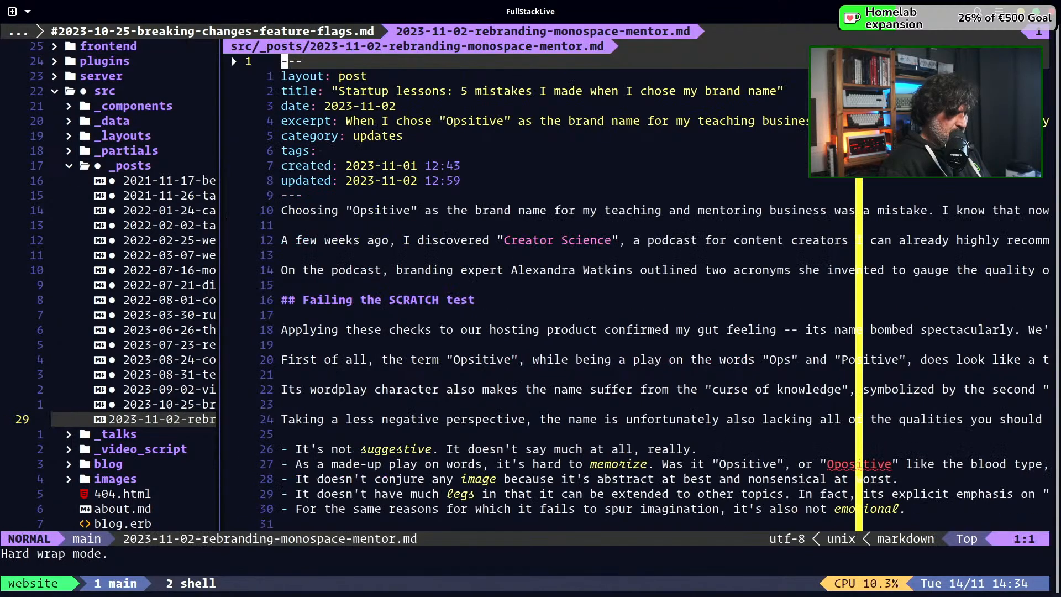
pyautogui.press('j')
pyautogui.press('j')
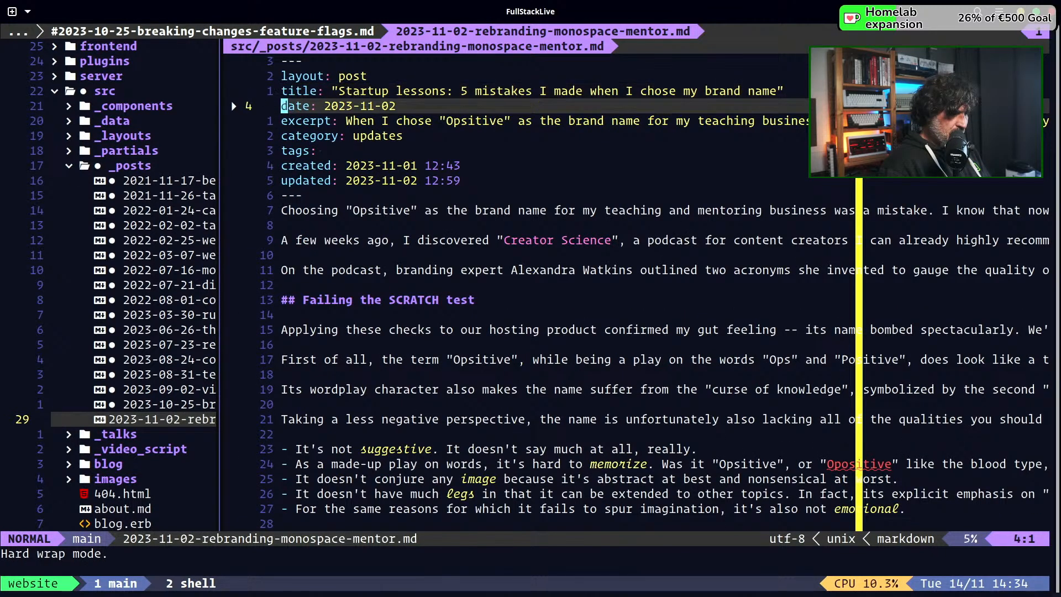
pyautogui.press('j')
pyautogui.press('j')
pyautogui.write('oslug')
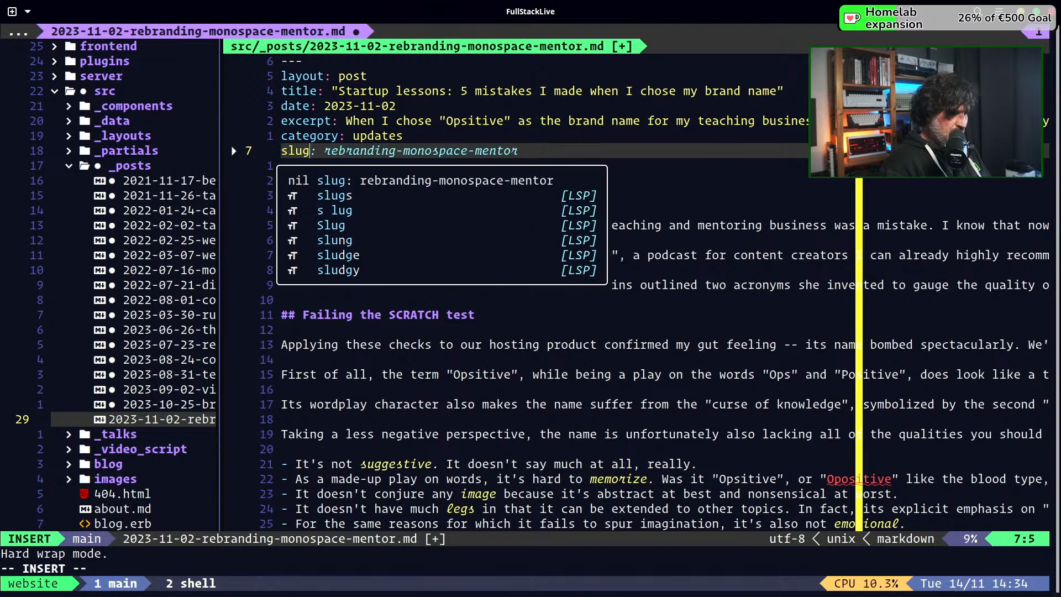
pyautogui.press('Tab')
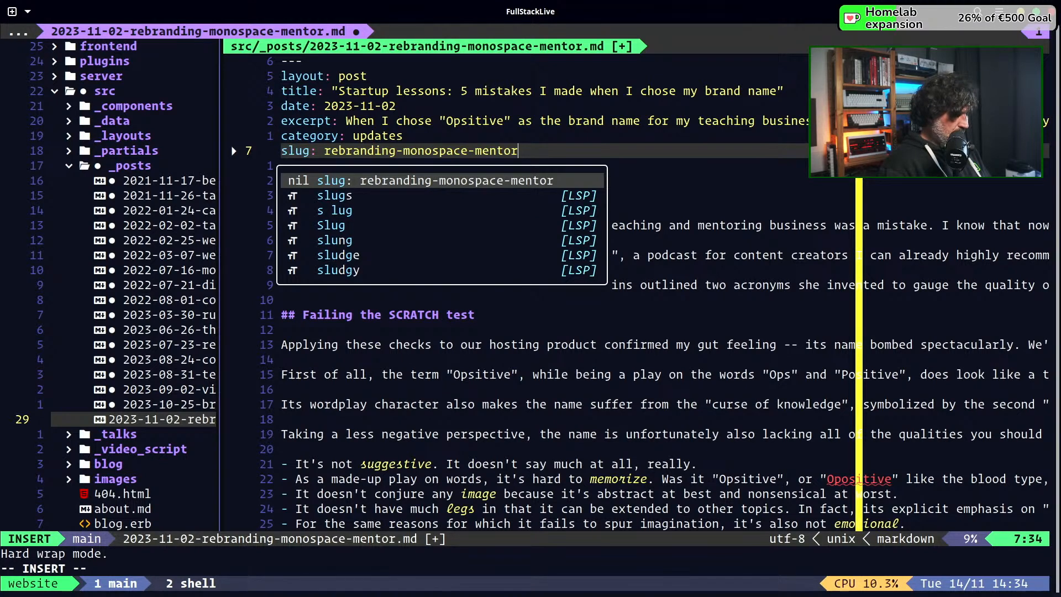
pyautogui.press('Escape')
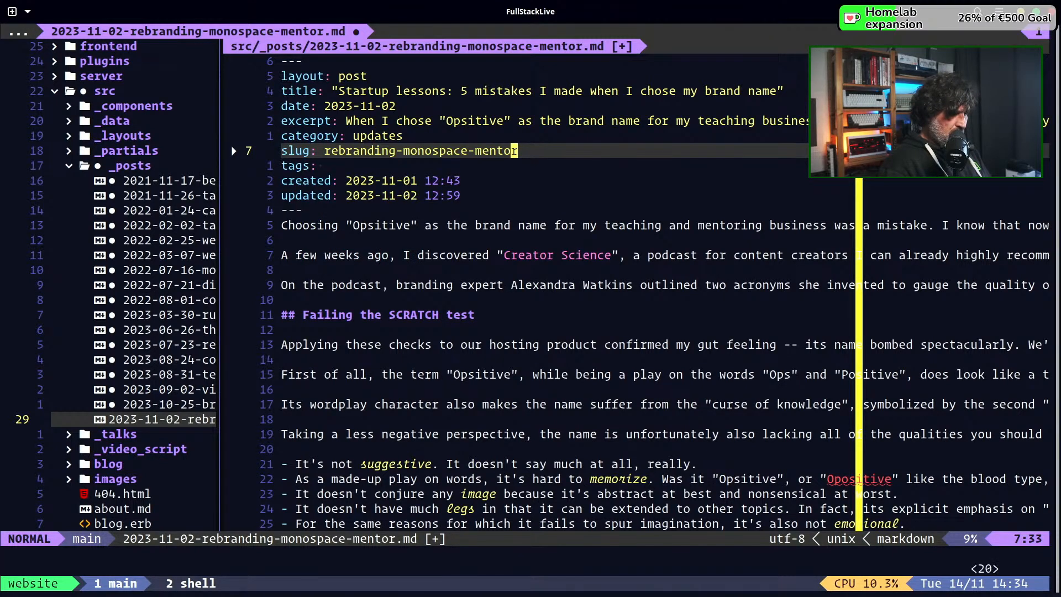
pyautogui.hotkey('ctrl', 's')
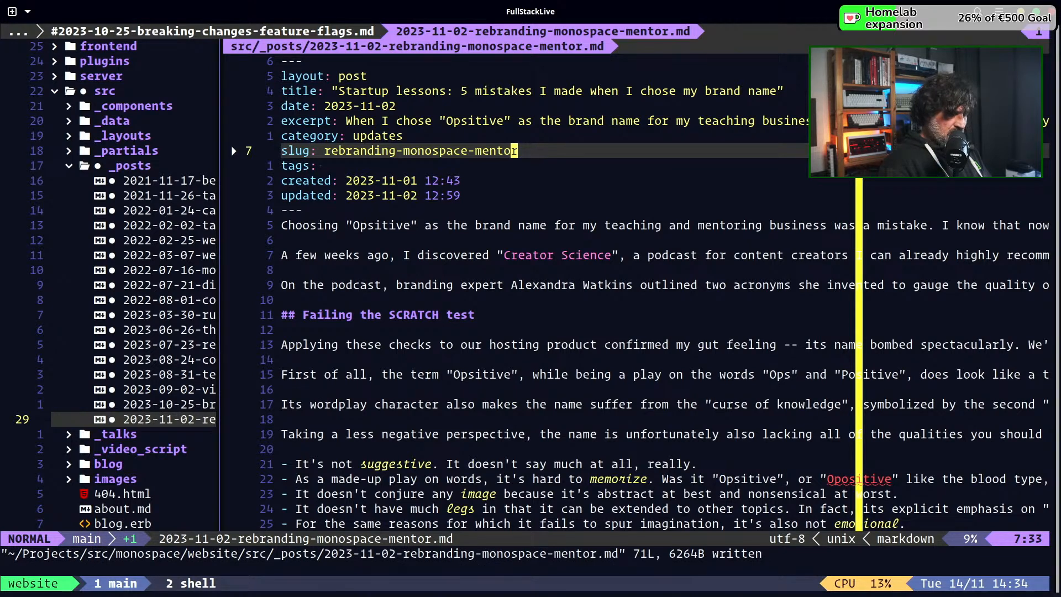
pyautogui.press(':')
pyautogui.write('wa')
pyautogui.press('Return')
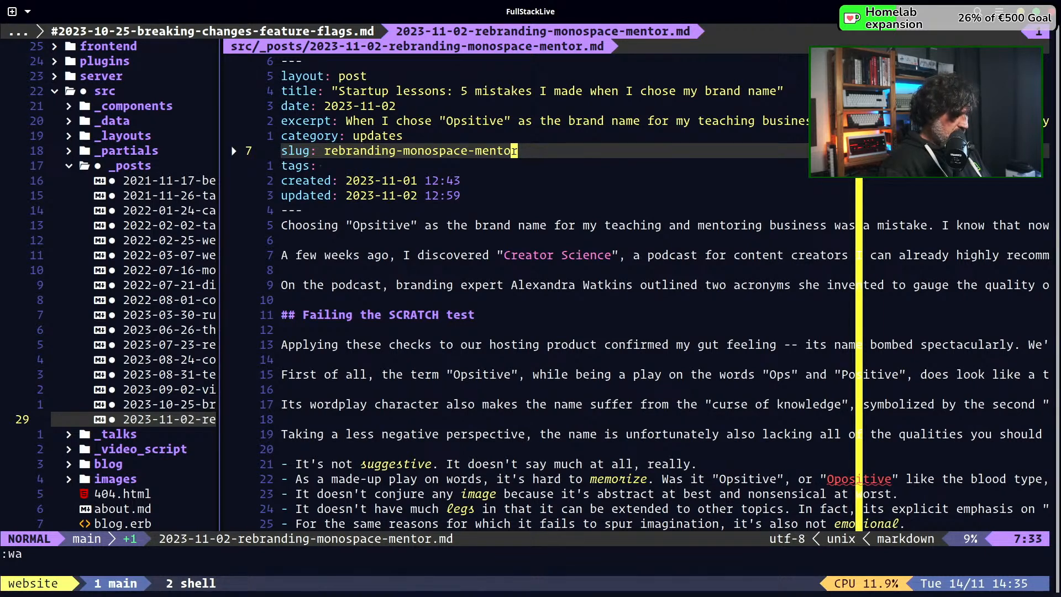
# Open a new terminal window in the session, change to the src/_posts directory, and list its files
pyautogui.press('2')
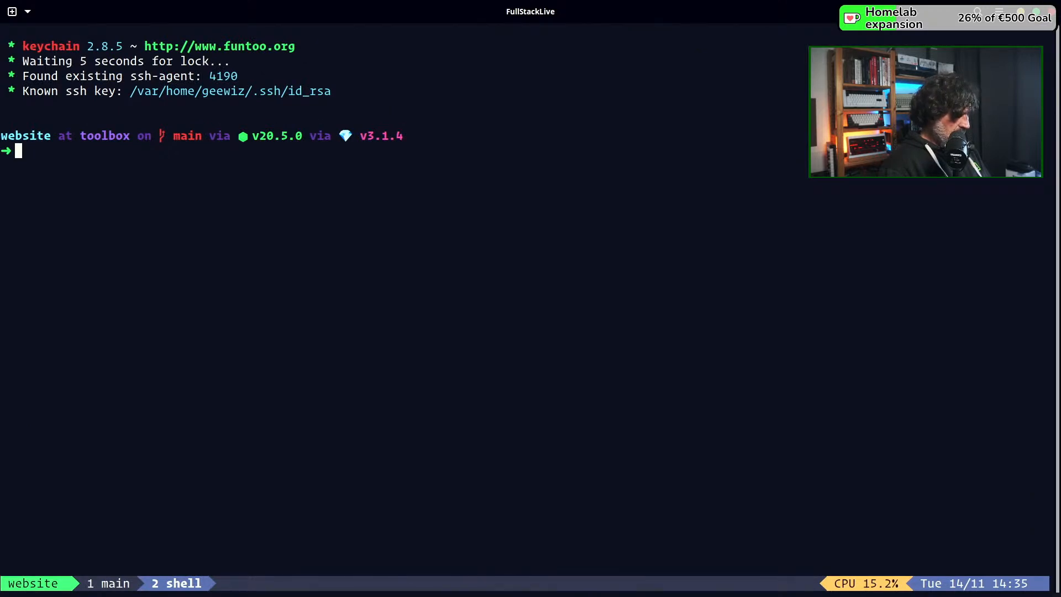
pyautogui.hotkey('ctrl', 'b')
pyautogui.write('ccd ../')
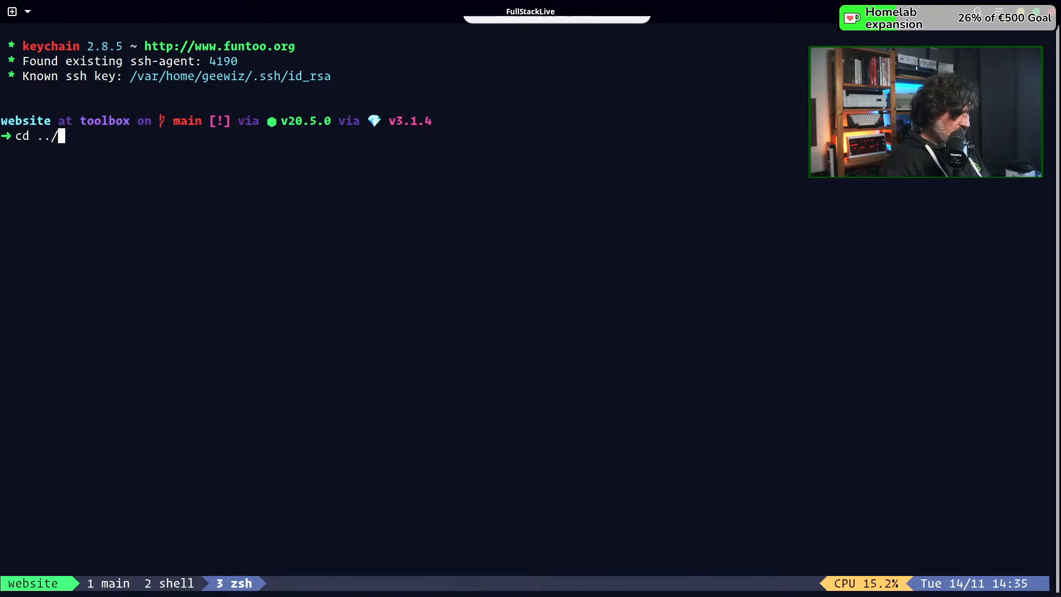
pyautogui.press('BackSpace')
pyautogui.press('BackSpace')
pyautogui.press('BackSpace')
pyautogui.write('src')
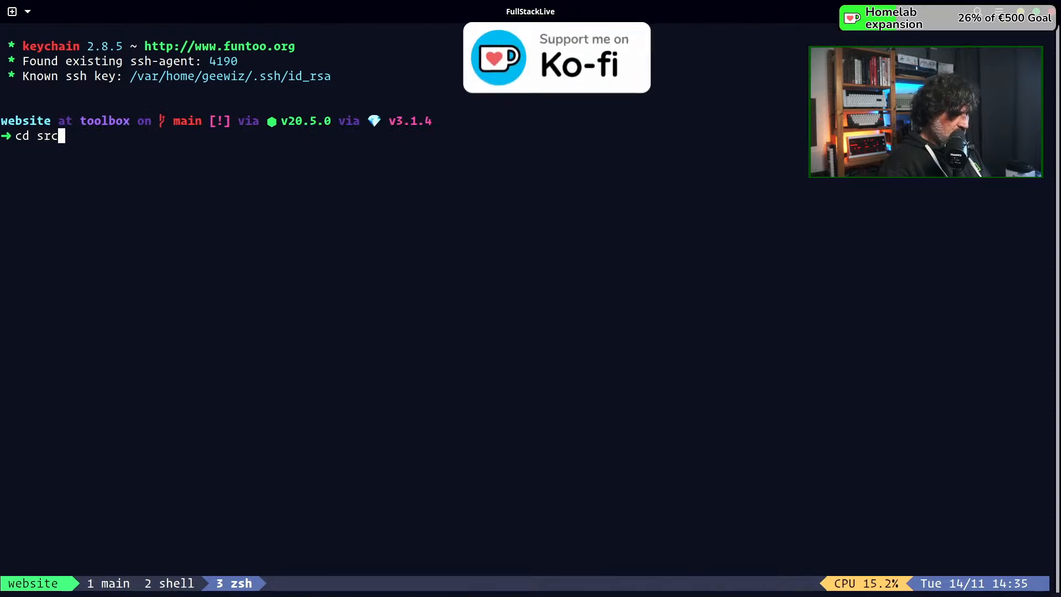
pyautogui.write('/_poi')
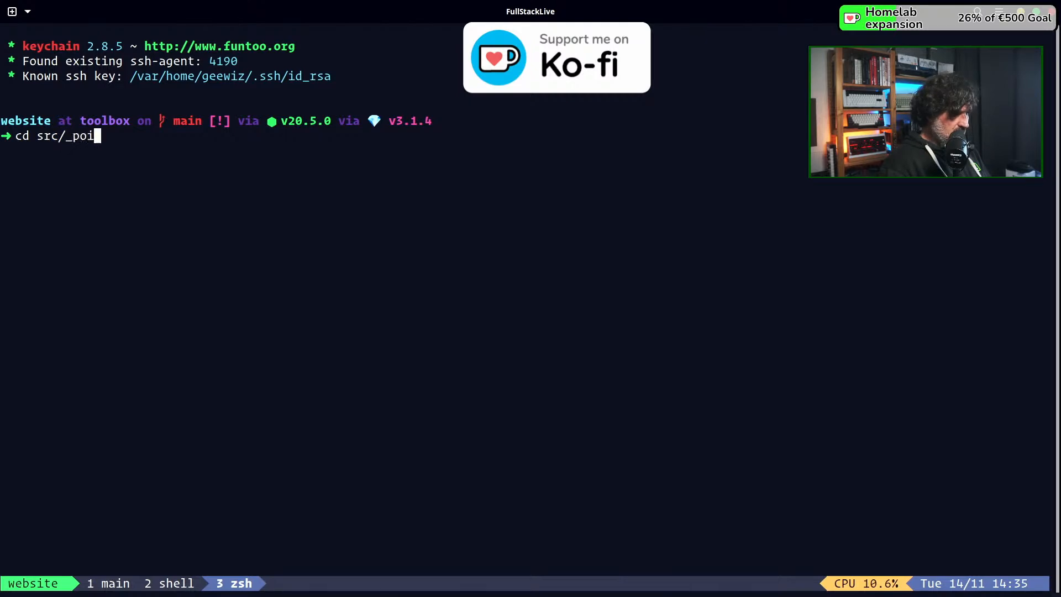
pyautogui.press('BackSpace')
pyautogui.write('s')
pyautogui.press('Tab')
pyautogui.press('Return')
pyautogui.write('ls')
pyautogui.press('Return')
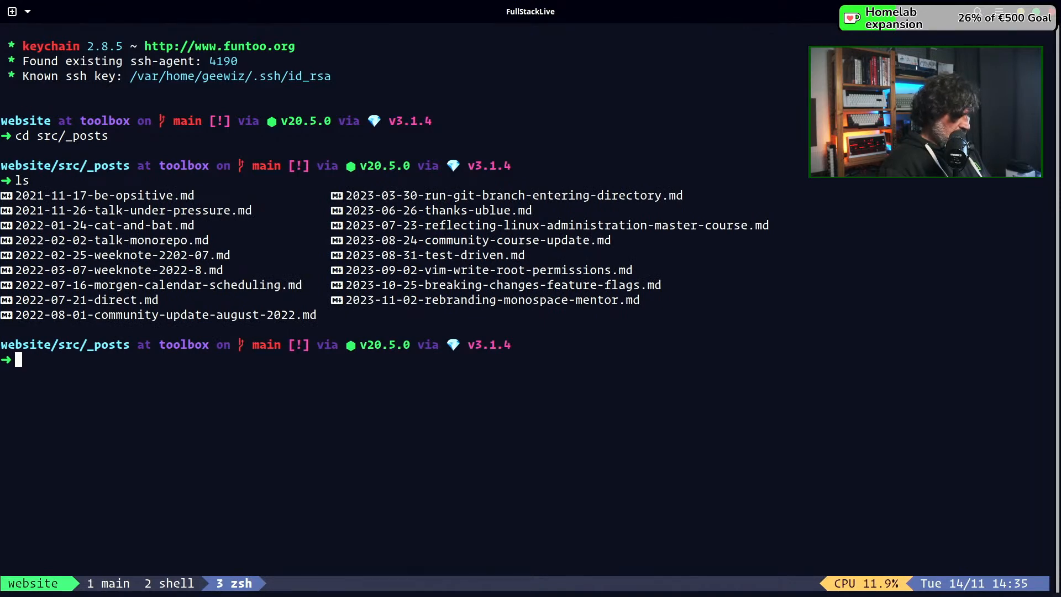
# Compress all .md files in the posts directory into the archive ~/tmp/mmposts.zip with zip
pyautogui.write('zip ')
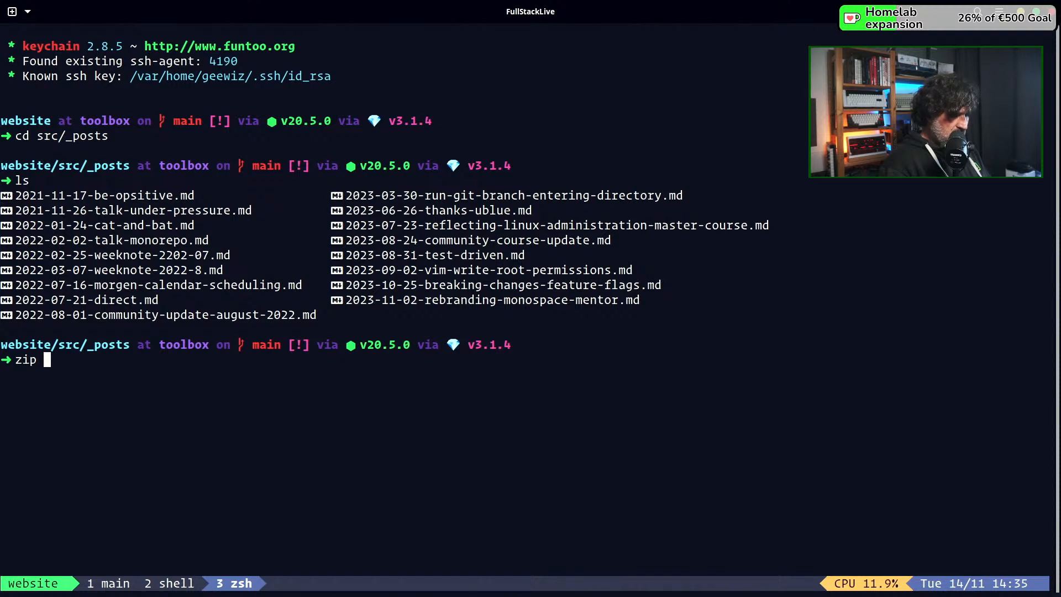
pyautogui.write('mm')
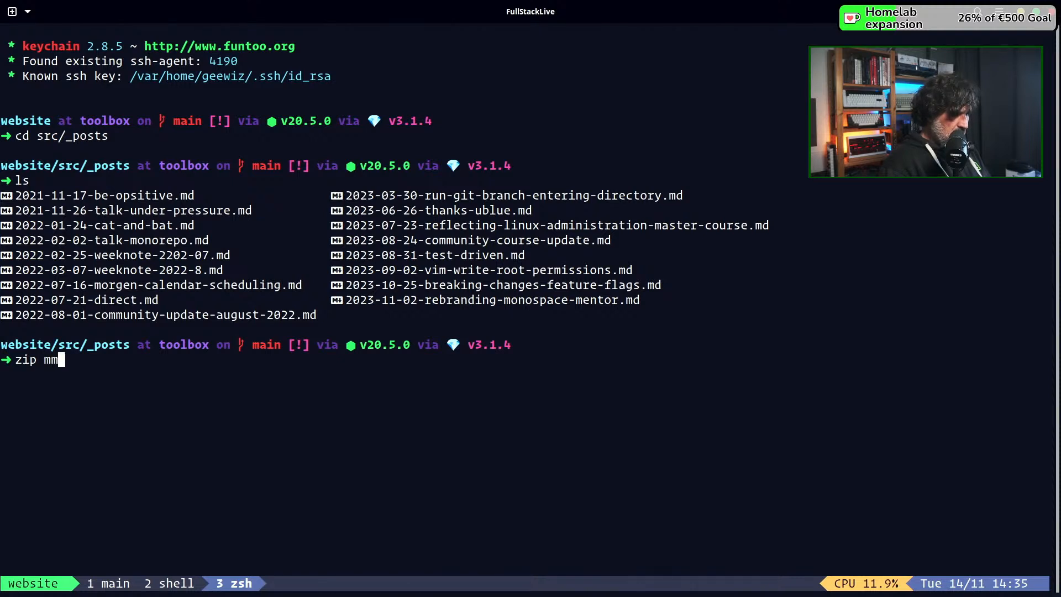
pyautogui.write('posts.zip')
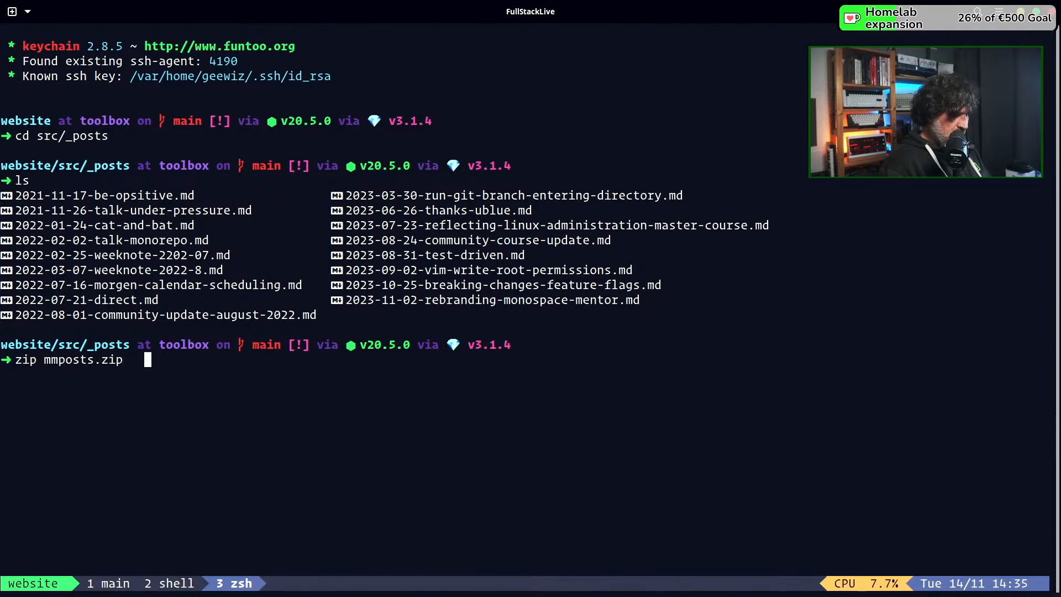
pyautogui.press('BackSpace')
pyautogui.press('BackSpace')
pyautogui.press('BackSpace')
pyautogui.press('BackSpace')
pyautogui.press('BackSpace')
pyautogui.press('BackSpace')
pyautogui.press('BackSpace')
pyautogui.press('BackSpace')
pyautogui.press('BackSpace')
pyautogui.press('BackSpace')
pyautogui.press('BackSpace')
pyautogui.press('BackSpace')
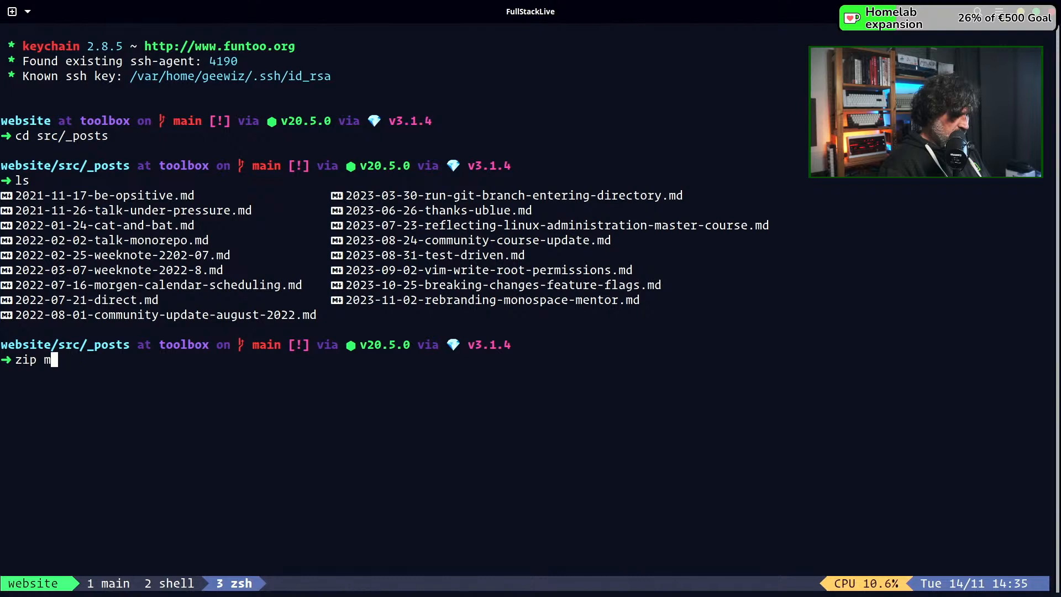
pyautogui.write('~/')
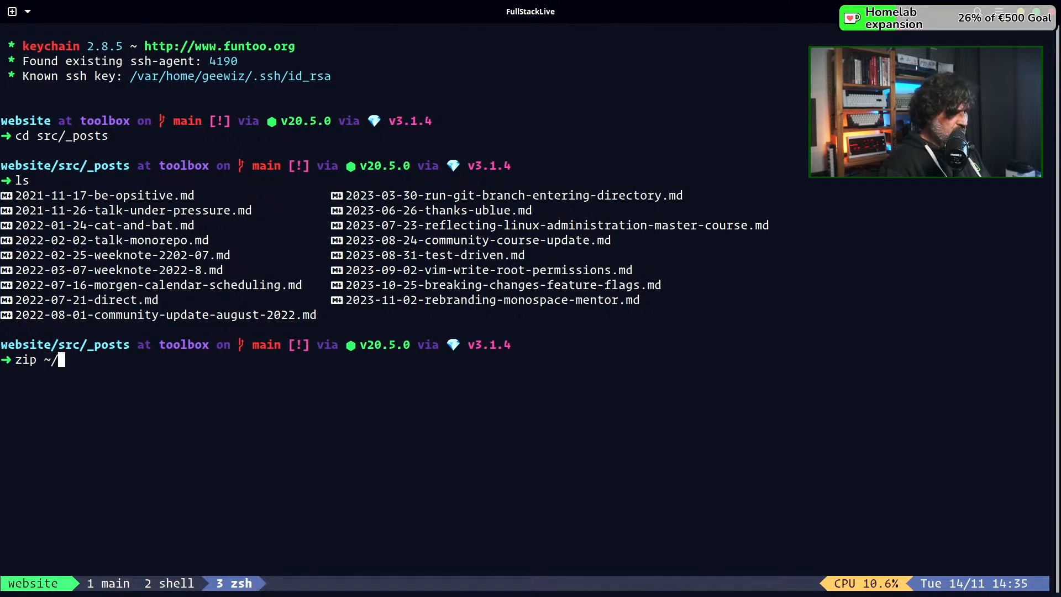
pyautogui.write('tmp/')
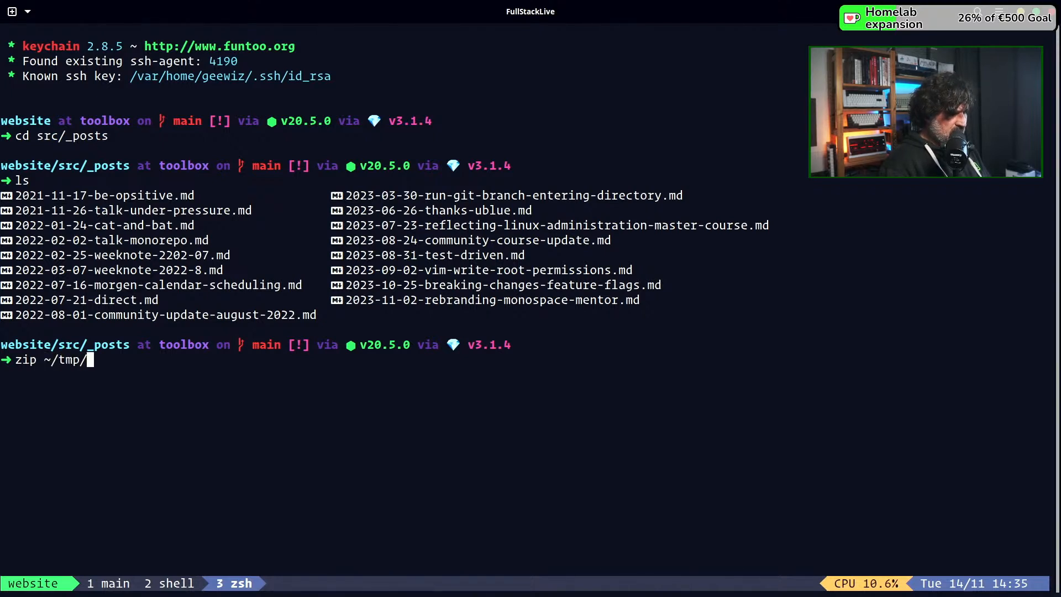
pyautogui.write('mm')
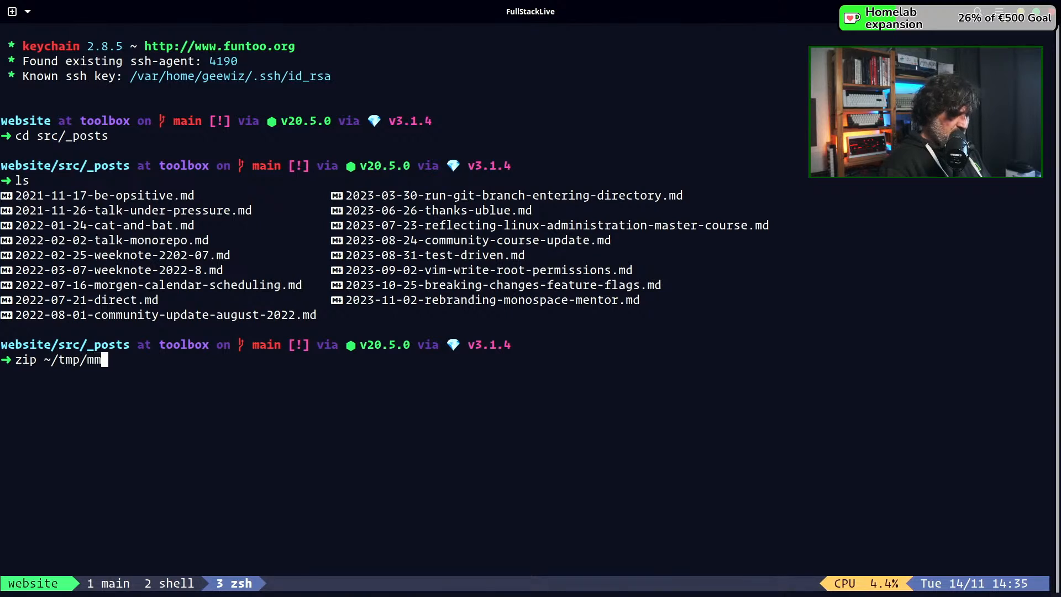
pyautogui.write('posts.zip ')
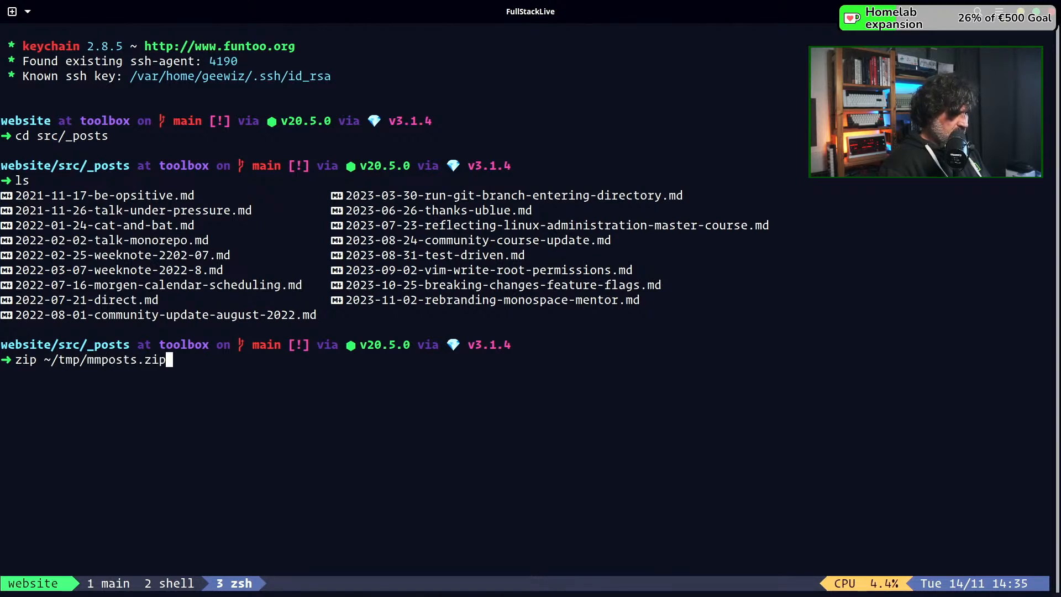
pyautogui.write('*.md')
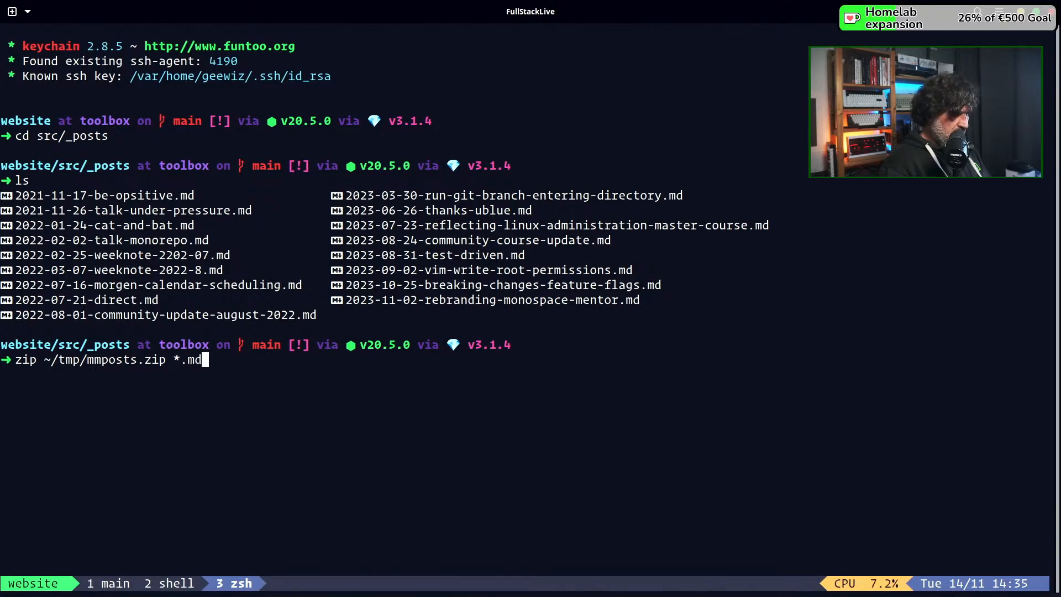
pyautogui.press('Return')
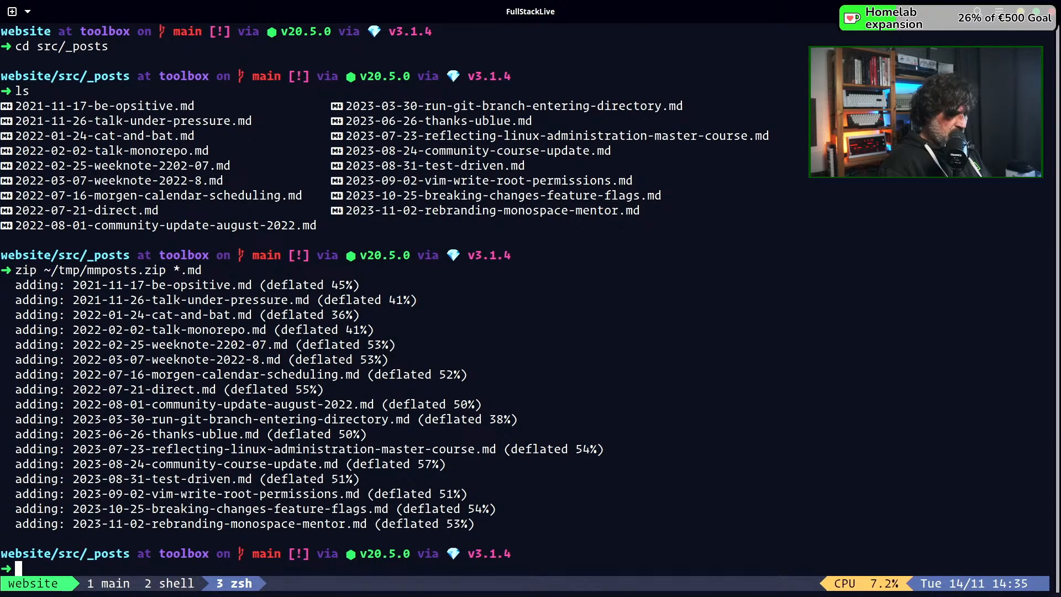
# Switch to Hashnode in Firefox and upload mmposts.zip from the home directory's tmp folder to the Bulk Markdown Importer
pyautogui.hotkey('alt', 'Tab')
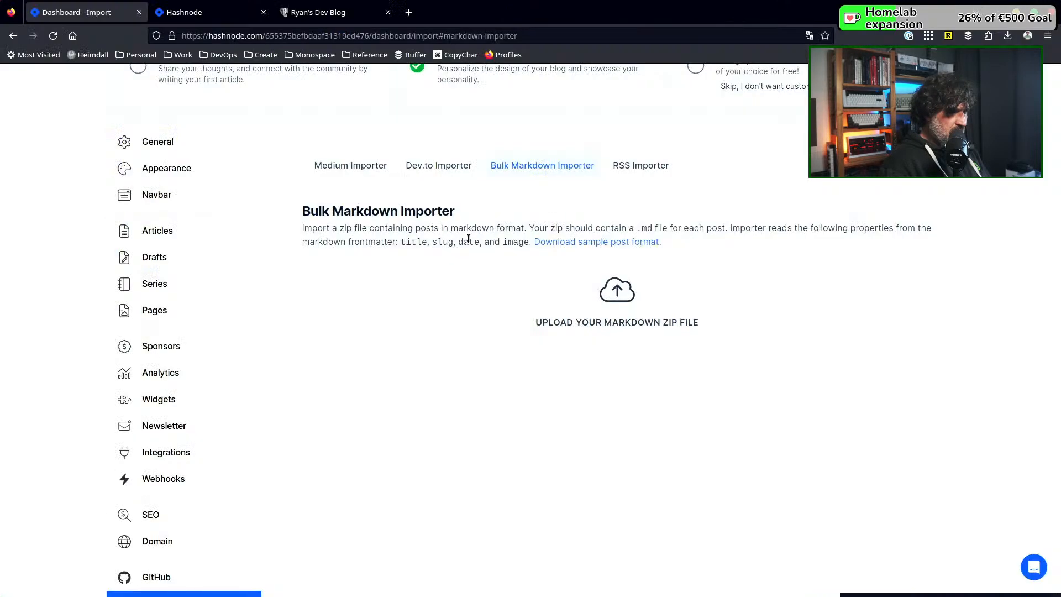
pyautogui.click(615, 289)
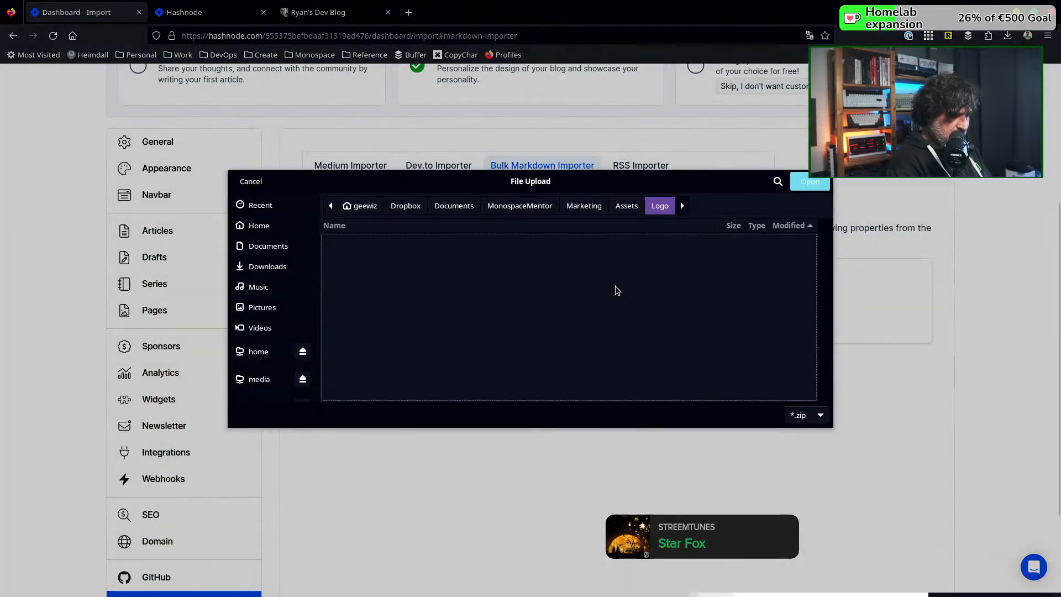
pyautogui.click(365, 205)
pyautogui.scroll(-5, 352, 300)
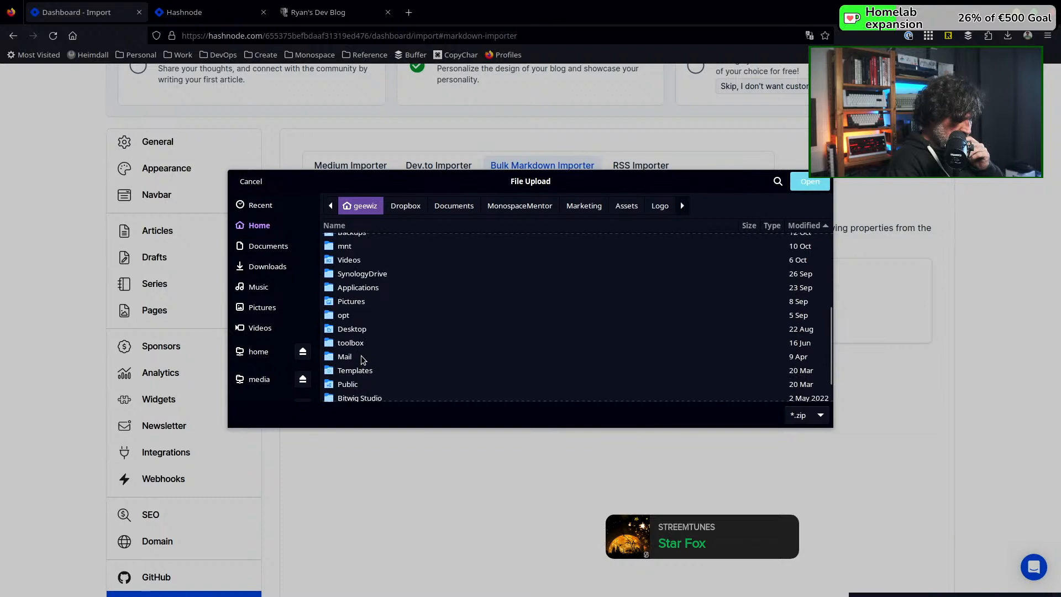
pyautogui.scroll(-1, 362, 359)
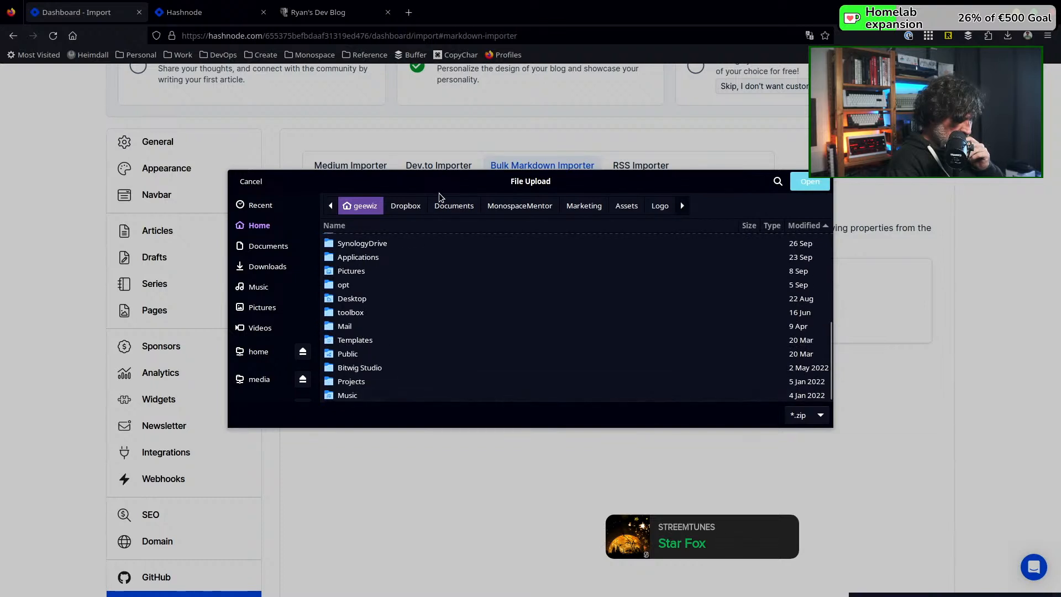
pyautogui.click(344, 227)
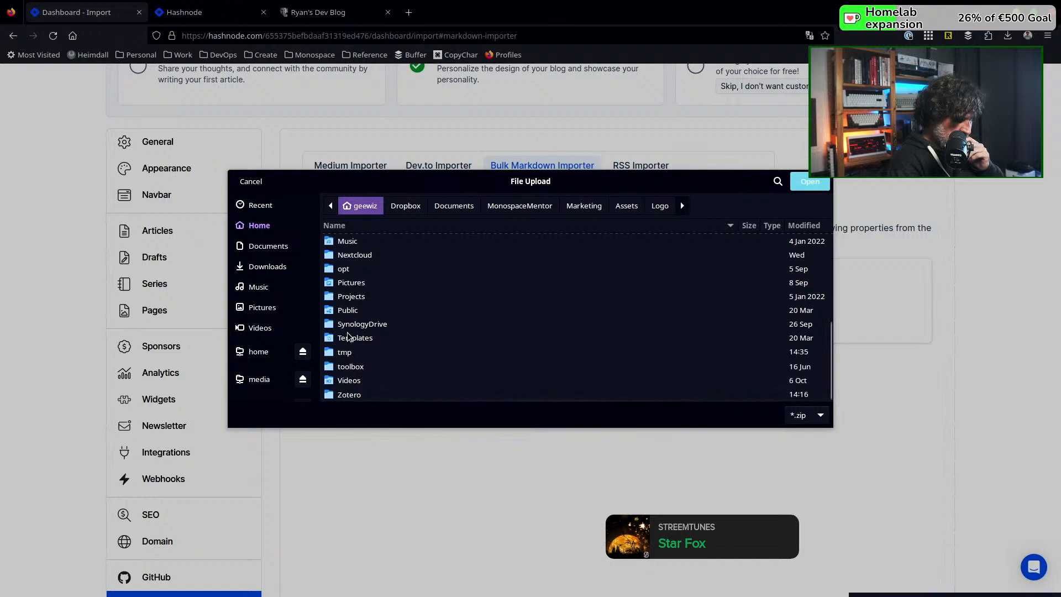
pyautogui.doubleClick(347, 353)
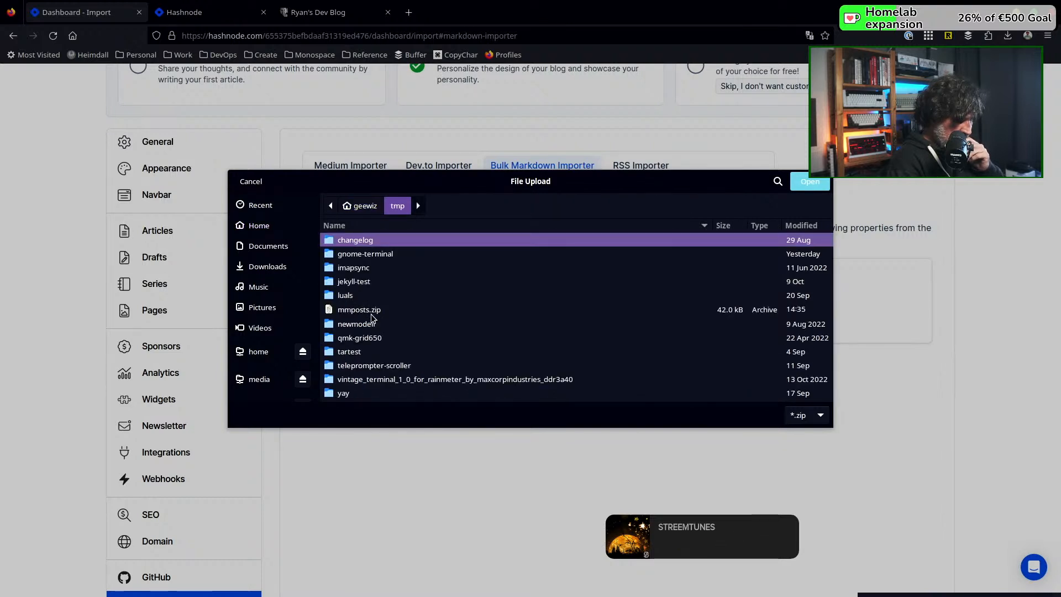
pyautogui.doubleClick(371, 313)
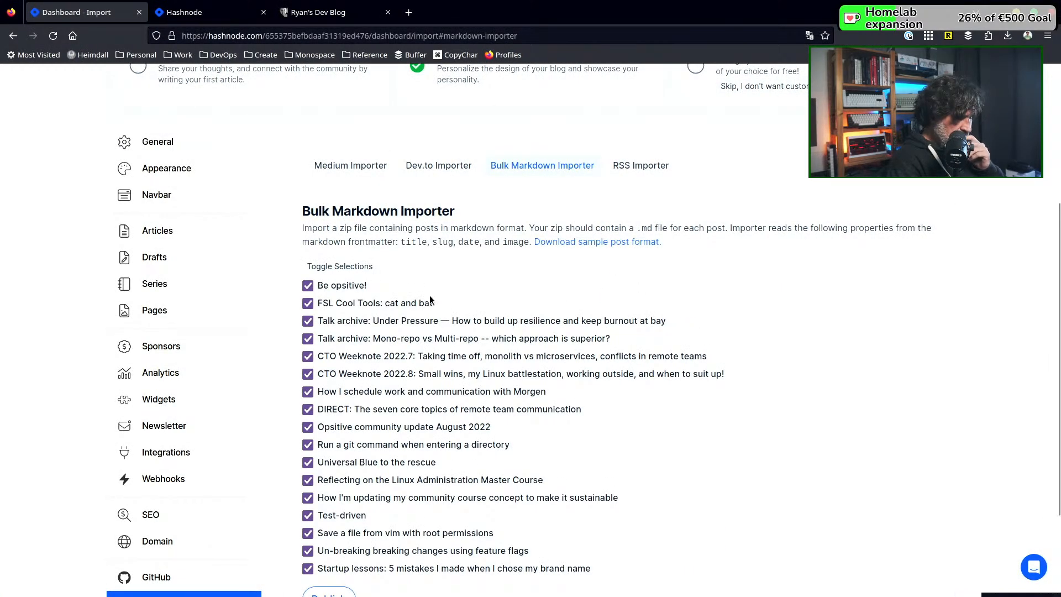
# Publish all the selected posts from the uploaded Markdown archive
pyautogui.scroll(-3, 429, 300)
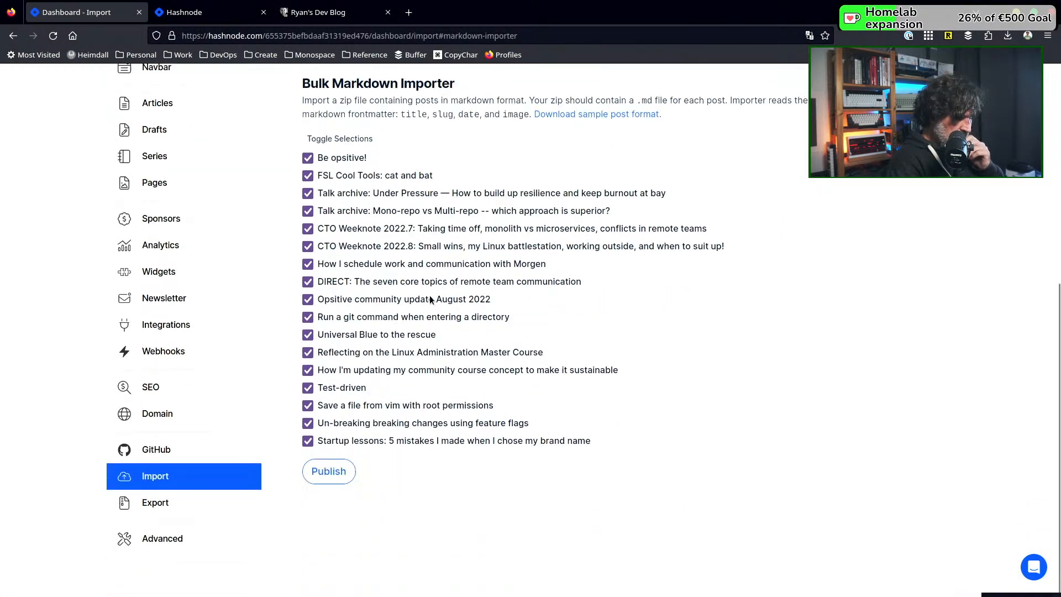
pyautogui.click(331, 478)
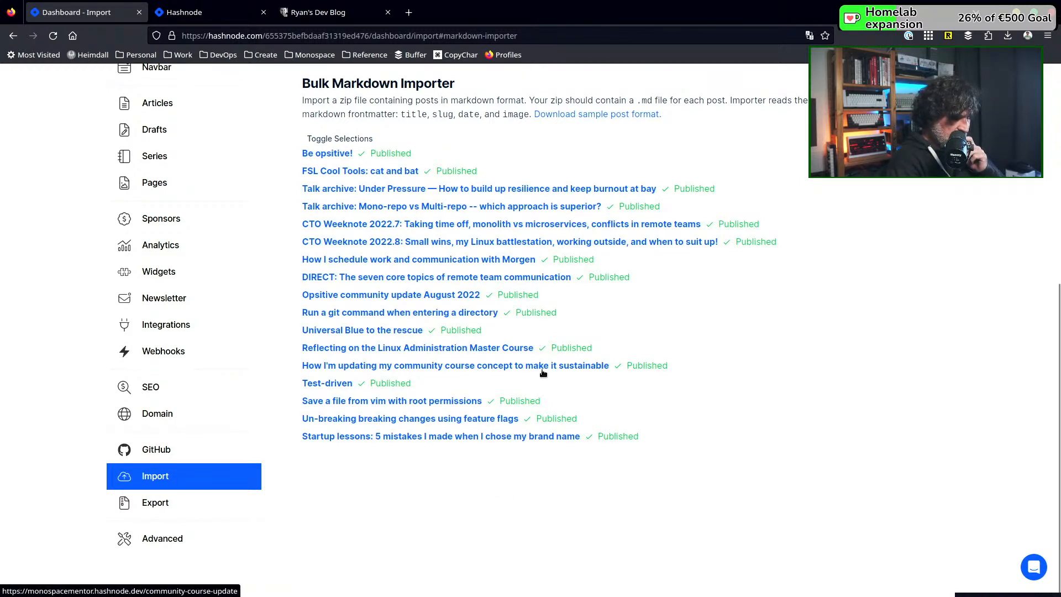
pyautogui.scroll(6, 542, 373)
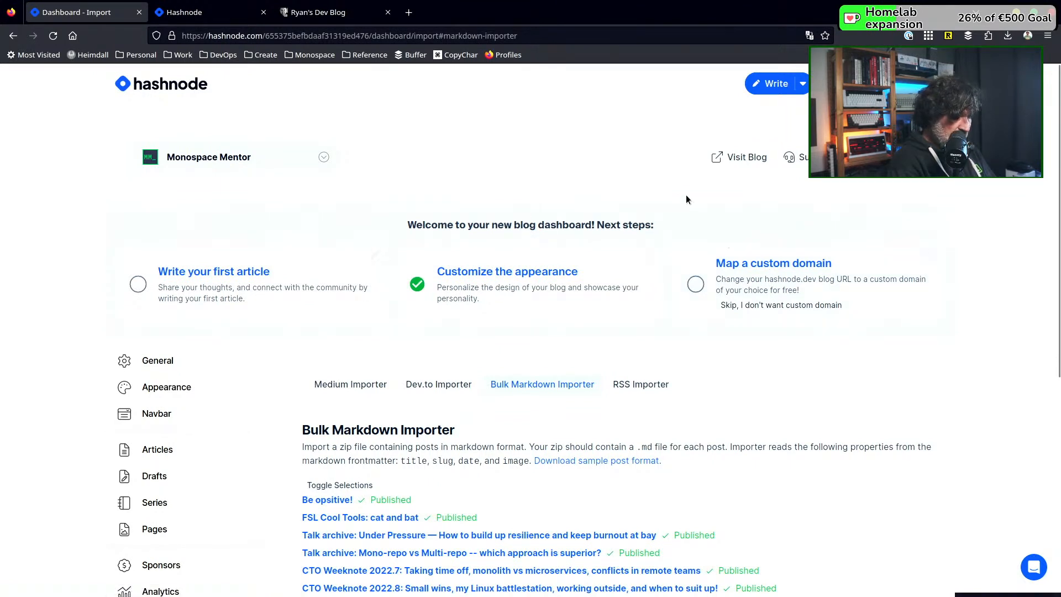
# Open the Monospace Mentor blog's public page on Hashnode and reload it to check the imported posts
pyautogui.click(188, 12)
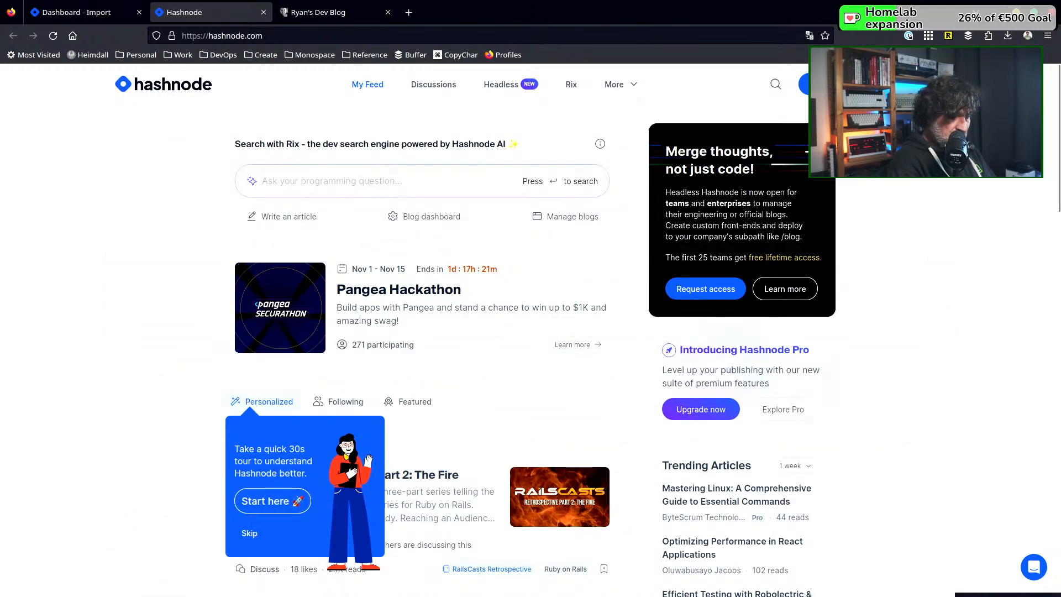
pyautogui.click(935, 84)
pyautogui.moveTo(838, 176)
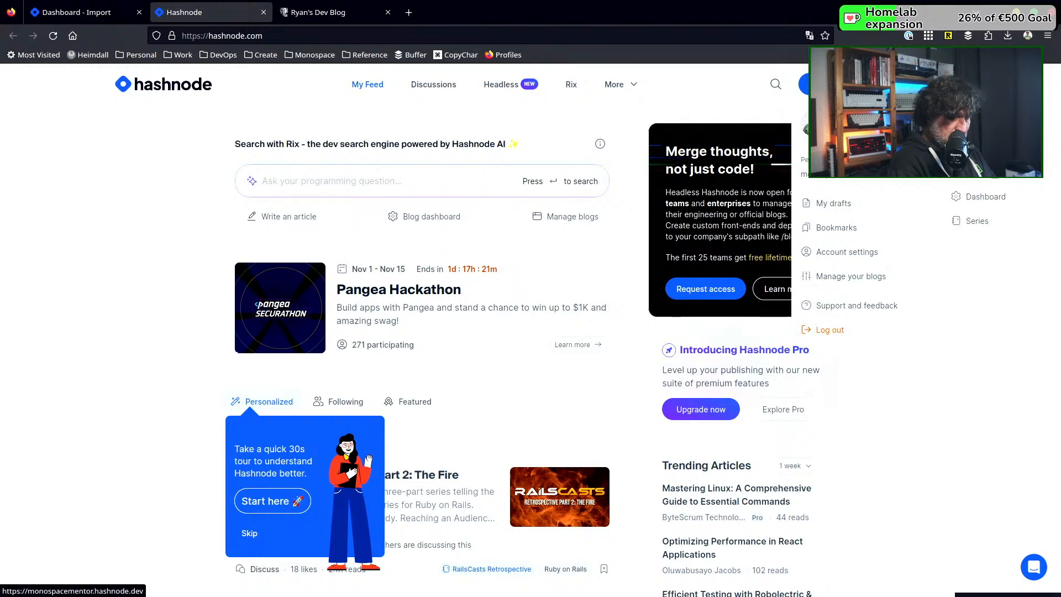
pyautogui.click(957, 180)
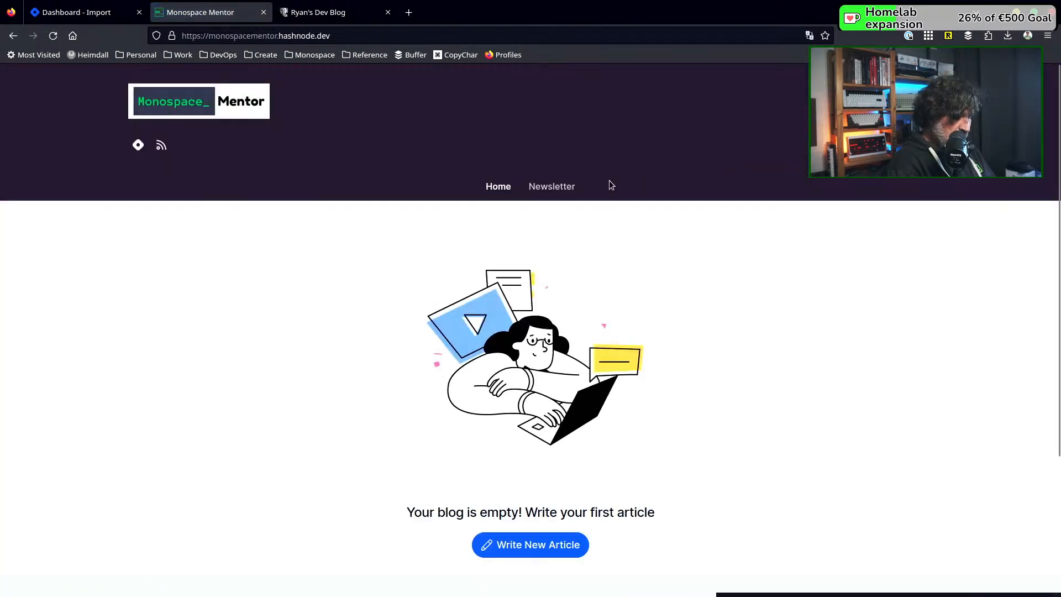
pyautogui.click(58, 38)
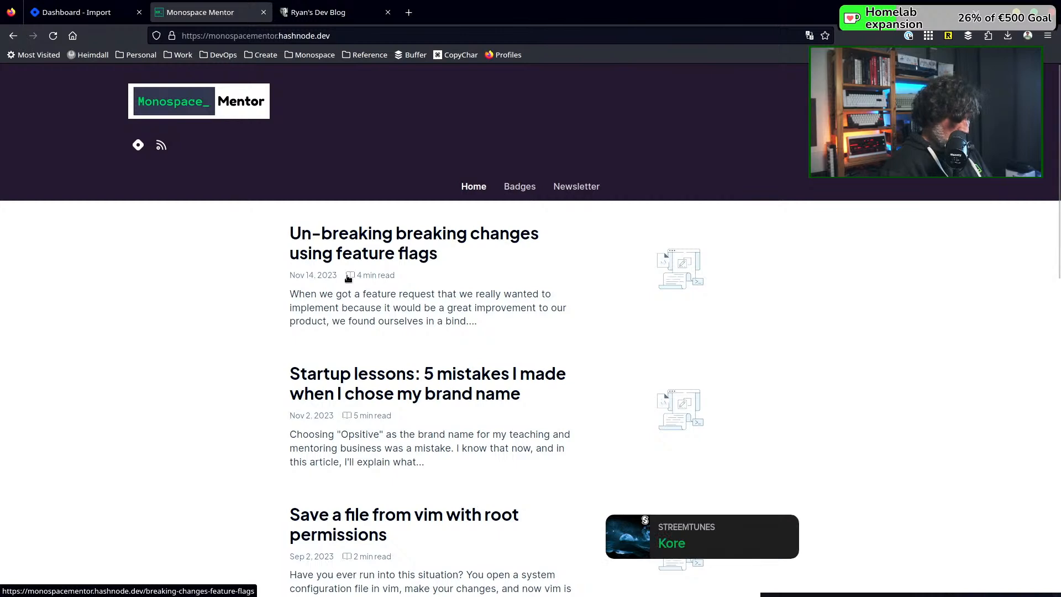
# Switch to the terminal and return to the main window where the rebranding post is open in Neovim
pyautogui.hotkey('alt', 'Tab')
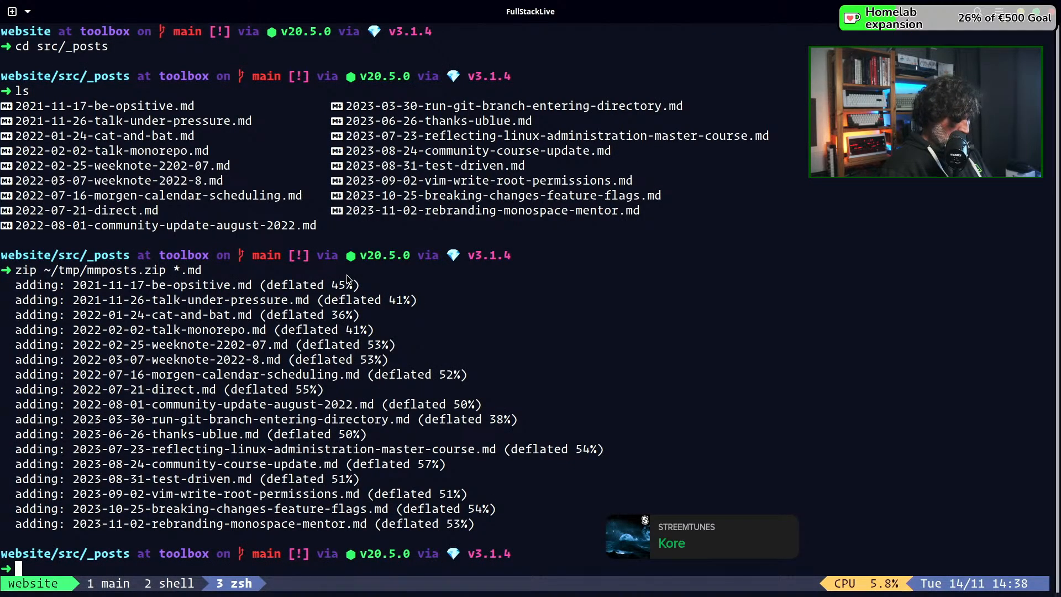
pyautogui.write('l')
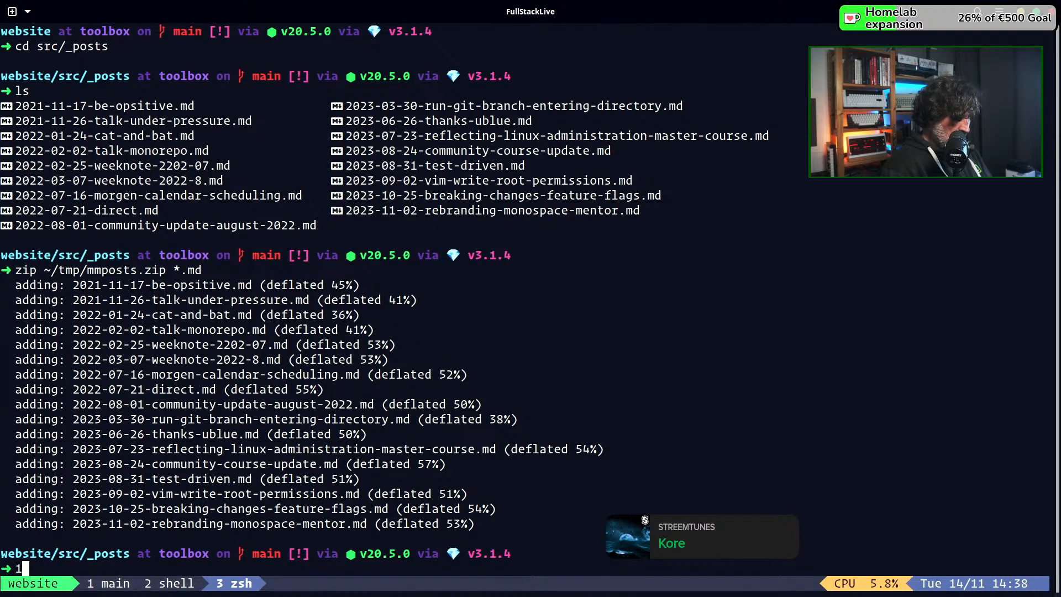
pyautogui.hotkey('ctrl', 'b')
pyautogui.press('1')
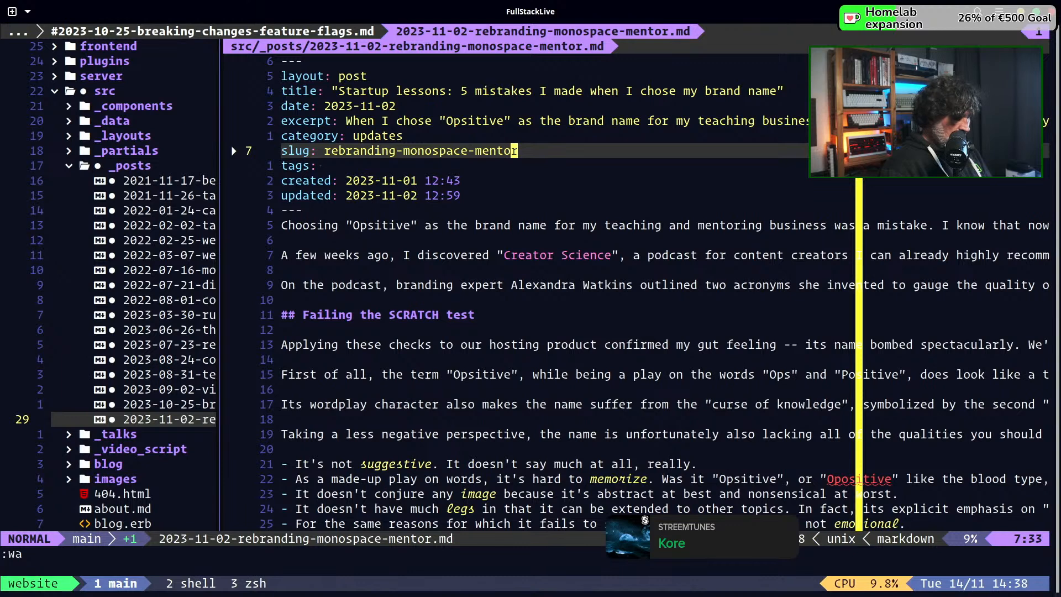
pyautogui.hotkey('ctrl', 'h')
pyautogui.press('k')
pyautogui.press('k')
pyautogui.press('j')
pyautogui.press('j')
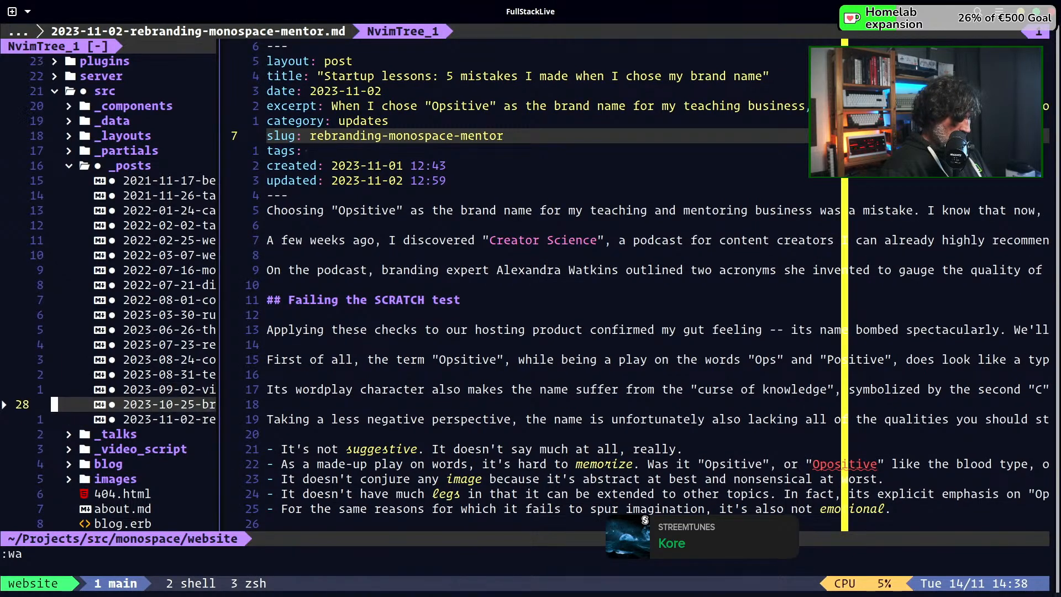
pyautogui.hotkey('ctrl', 'l')
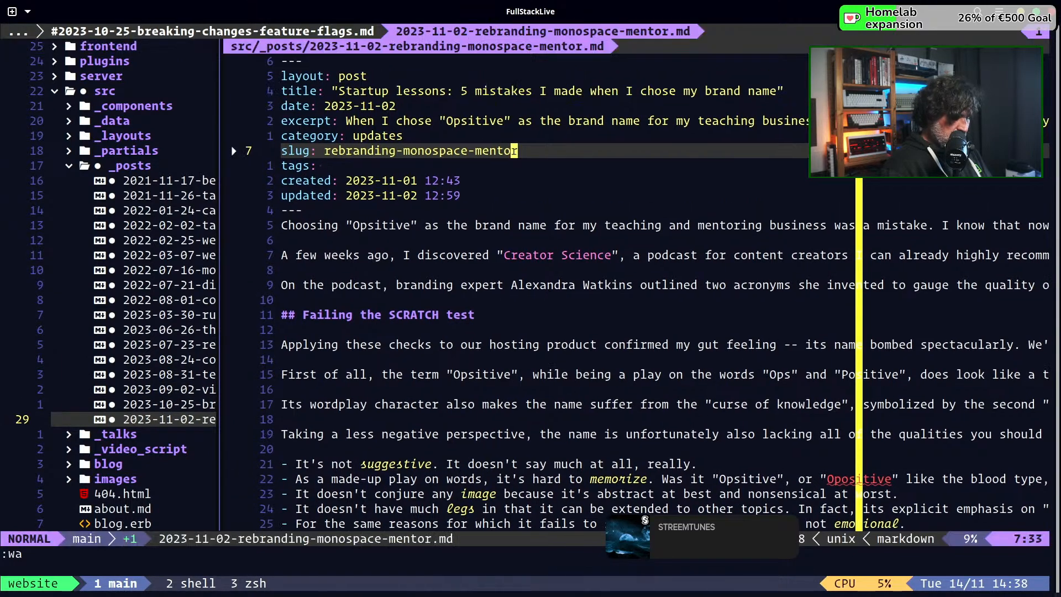
# Compare the date, created and updated front matter of the rebranding post with the publication dates listed on the Hashnode blog
pyautogui.press('j')
pyautogui.press('j')
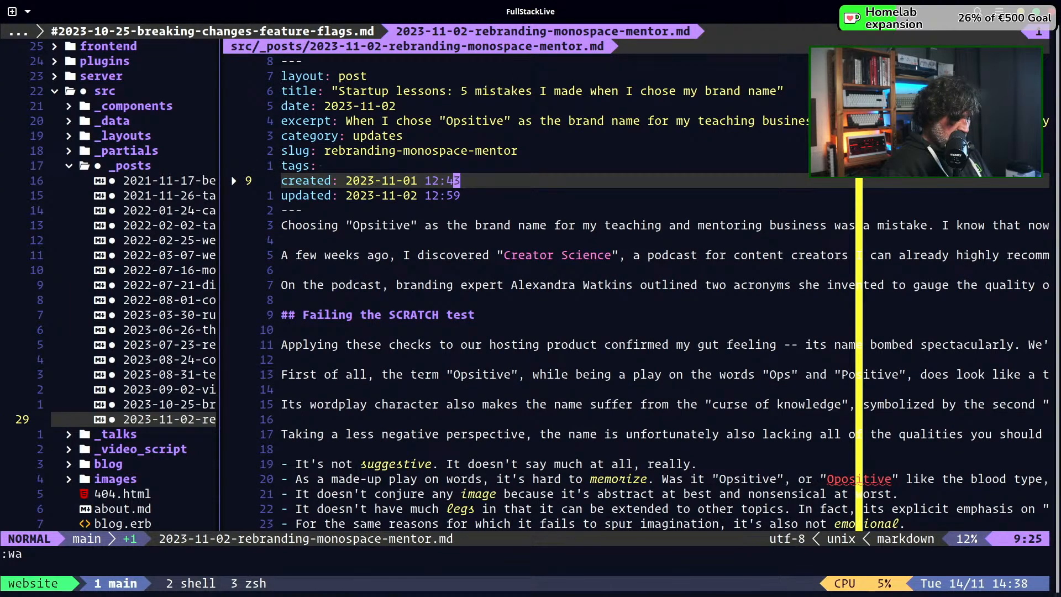
pyautogui.press('j')
pyautogui.press('b')
pyautogui.press('b')
pyautogui.press('b')
pyautogui.press('h')
pyautogui.press('h')
pyautogui.press('h')
pyautogui.press('h')
pyautogui.press('h')
pyautogui.press('h')
pyautogui.press('h')
pyautogui.press('h')
pyautogui.press('h')
pyautogui.press('h')
pyautogui.press('h')
pyautogui.press('h')
pyautogui.press('k')
pyautogui.press('k')
pyautogui.press('k')
pyautogui.press('k')
pyautogui.press('k')
pyautogui.press('k')
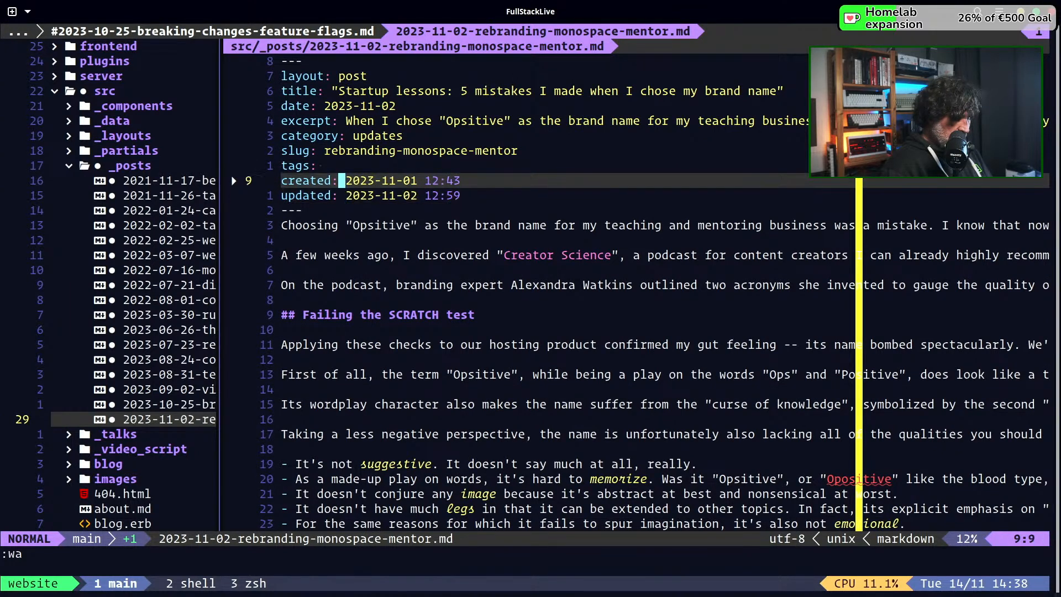
pyautogui.press('l')
pyautogui.press('l')
pyautogui.press('l')
pyautogui.press('l')
pyautogui.press('l')
pyautogui.press('l')
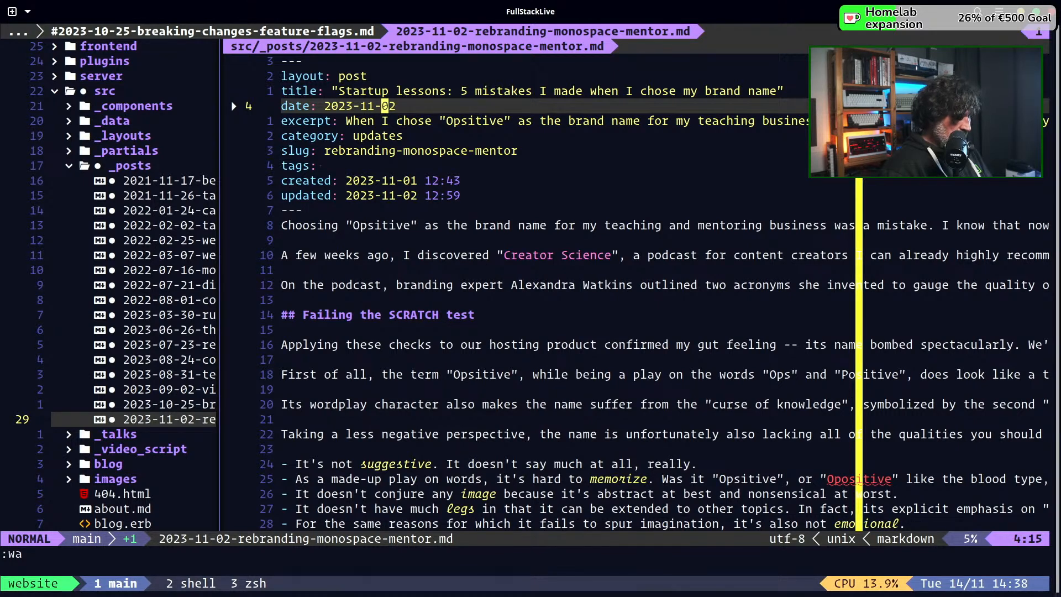
pyautogui.press('j')
pyautogui.press('j')
pyautogui.press('j')
pyautogui.press('j')
pyautogui.press('j')
pyautogui.press('j')
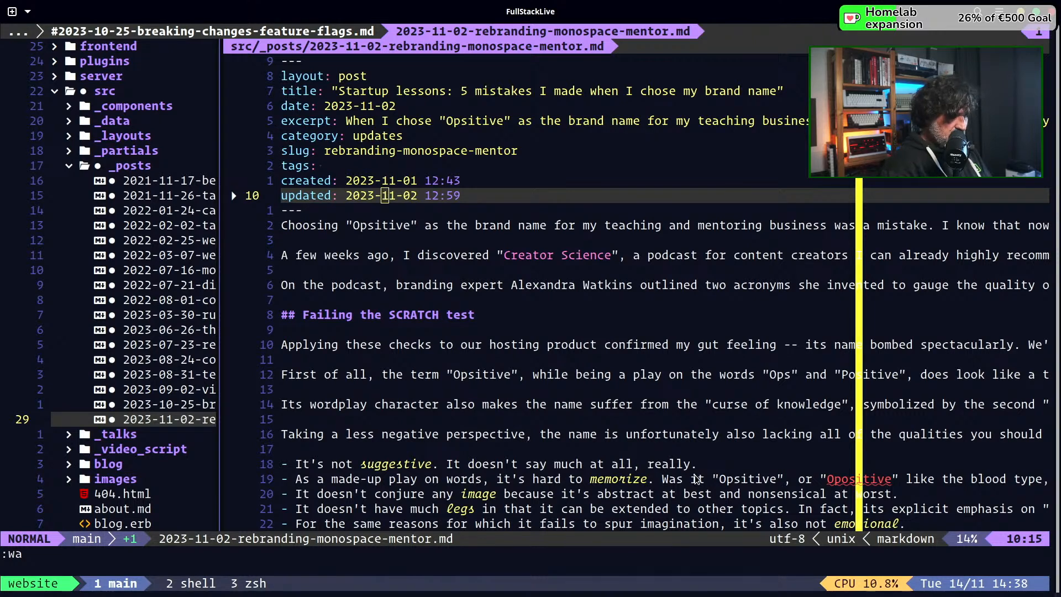
pyautogui.hotkey('alt', 'Tab')
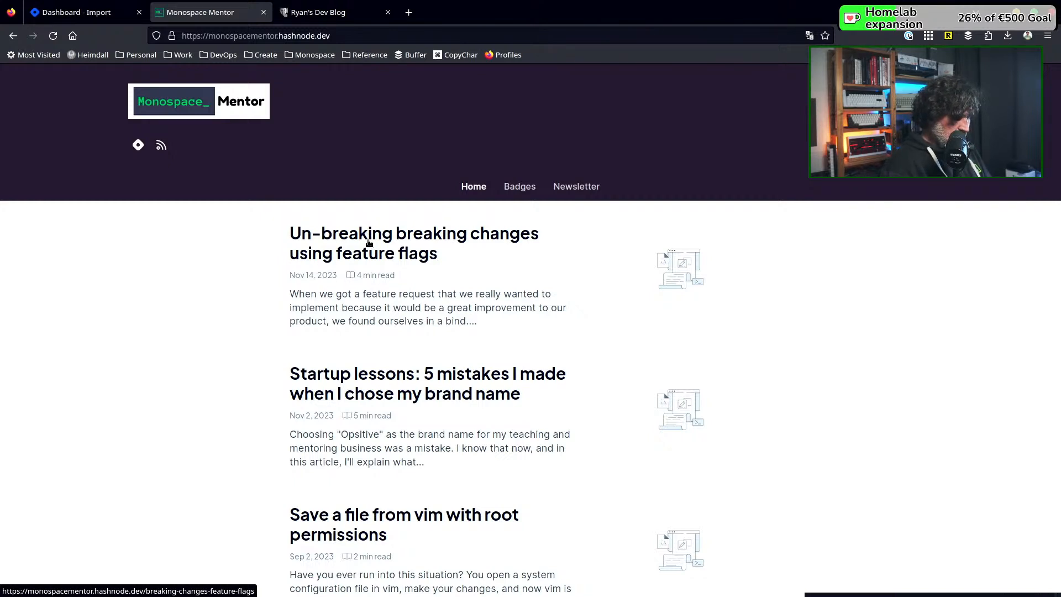
pyautogui.hotkey('alt', 'Tab')
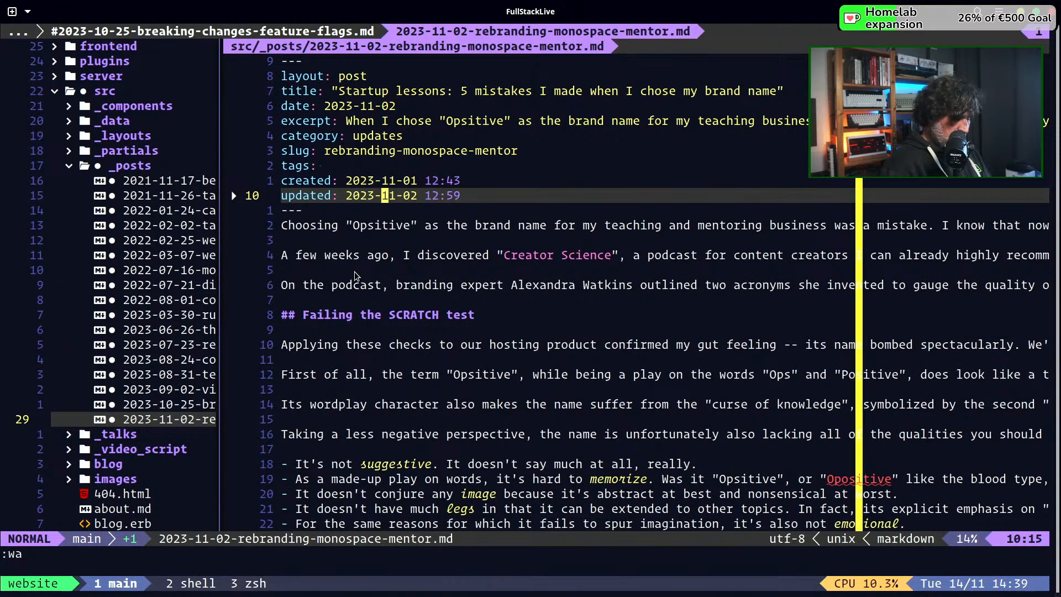
# Open 2023-10-25-breaking-changes-feature-flags.md from the _posts folder and check its front matter dates
pyautogui.hotkey('ctrl', 'h')
pyautogui.press('k')
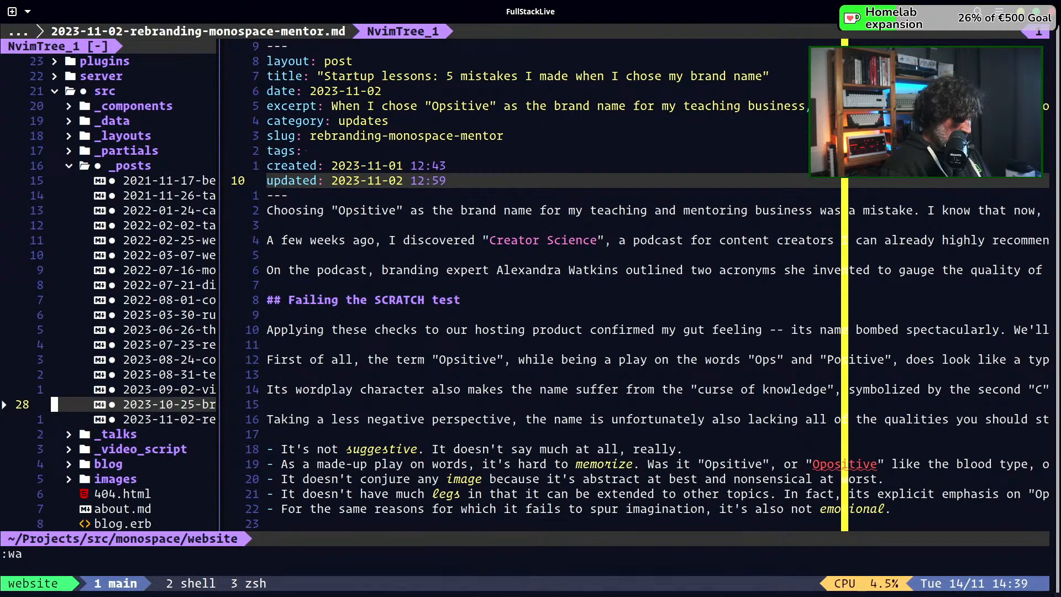
pyautogui.press('Return')
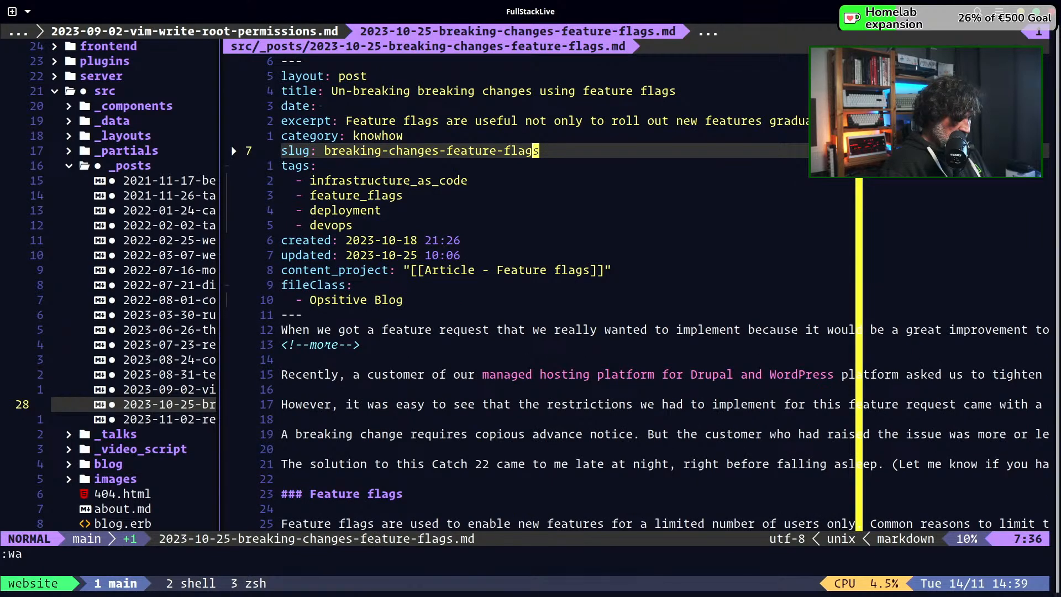
pyautogui.press('j')
pyautogui.press('j')
pyautogui.press('j')
pyautogui.press('j')
pyautogui.press('j')
pyautogui.press('j')
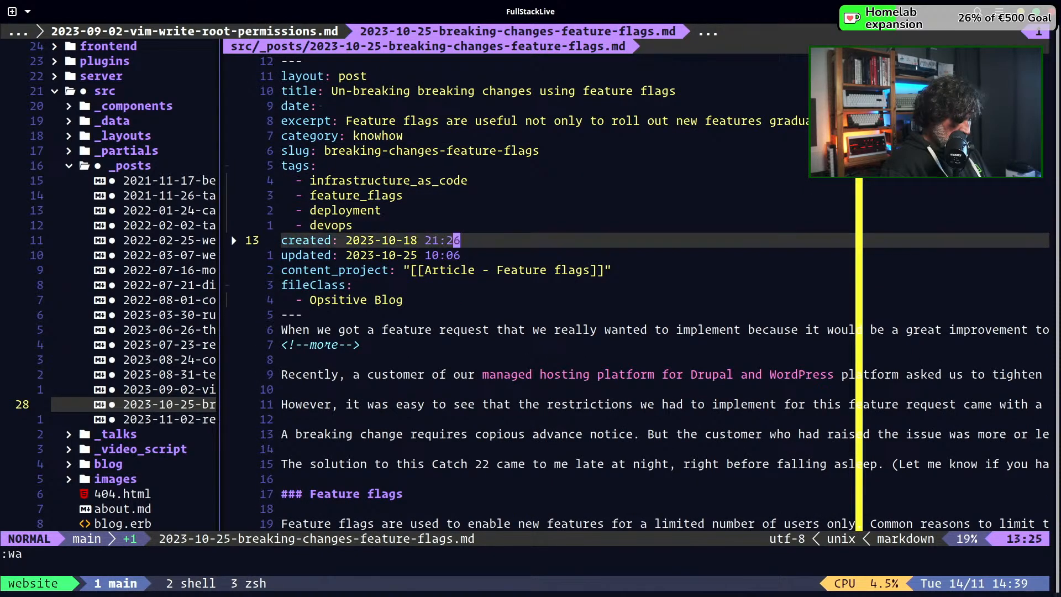
# Set the feature flags post's front matter date to 2023-10-25 and save the file
pyautogui.press('k')
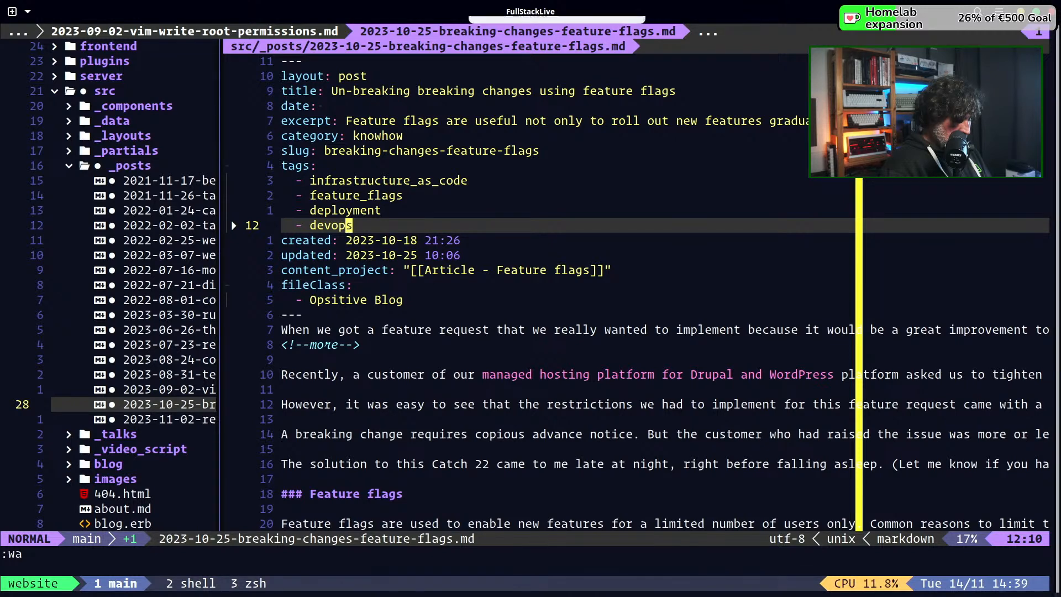
pyautogui.press('k')
pyautogui.press('k')
pyautogui.press('k')
pyautogui.press('k')
pyautogui.press('k')
pyautogui.press('k')
pyautogui.press('k')
pyautogui.press('k')
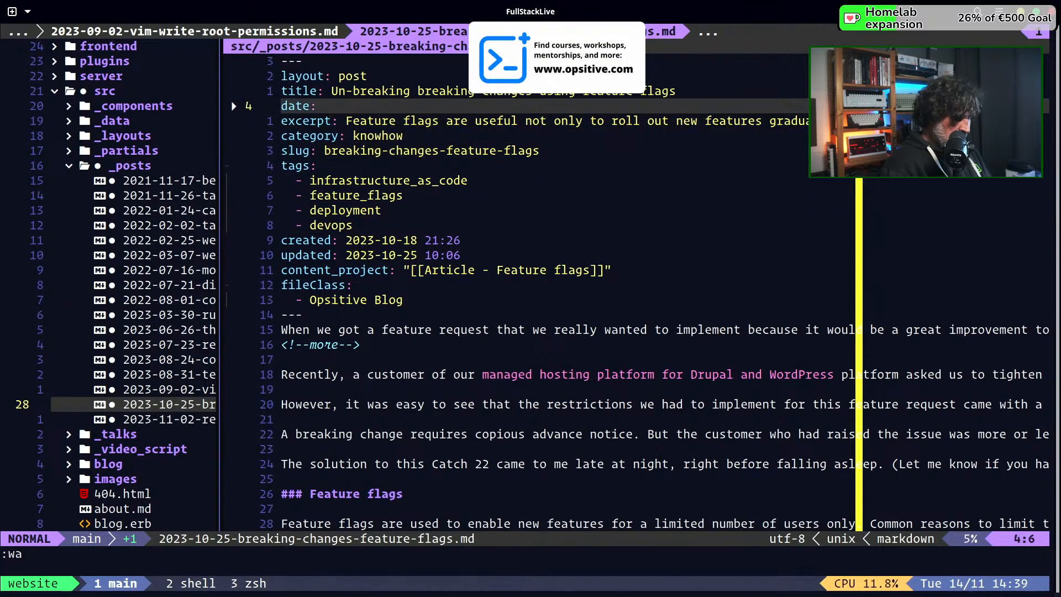
pyautogui.press('k')
pyautogui.press('j')
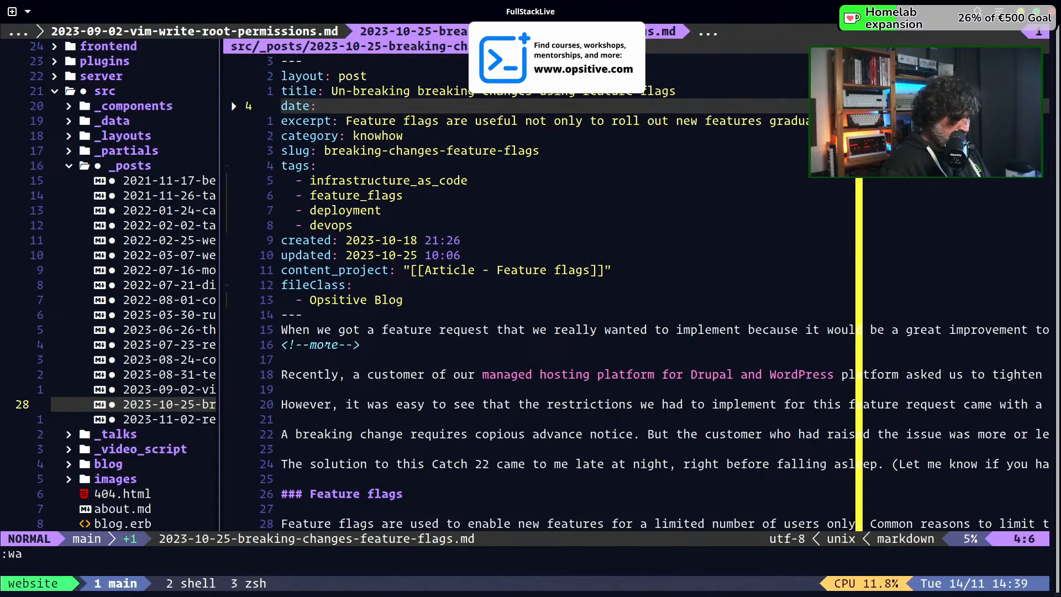
pyautogui.hotkey('shift', 'a')
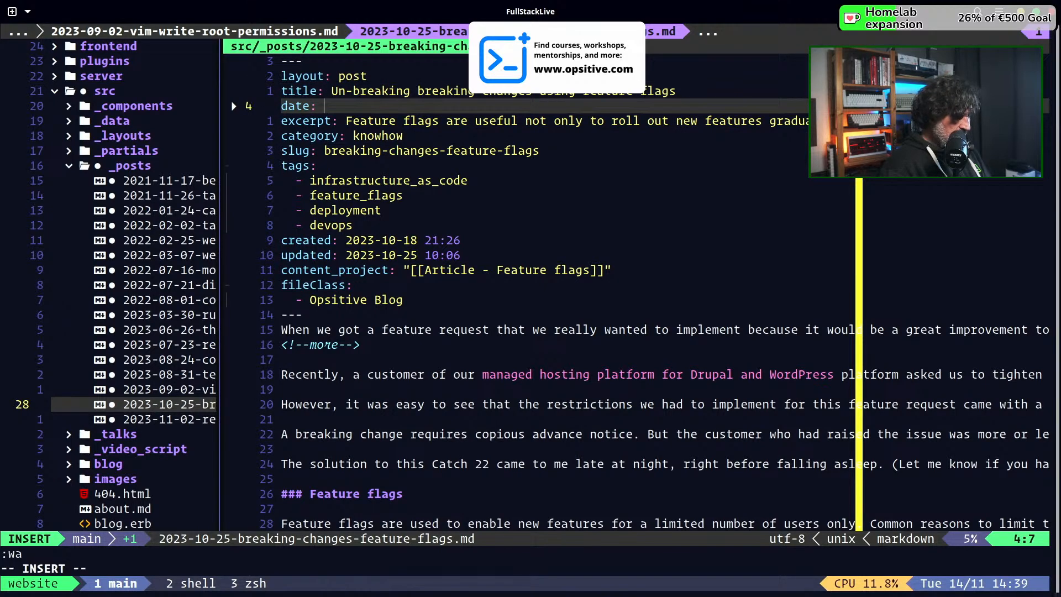
pyautogui.write('2923')
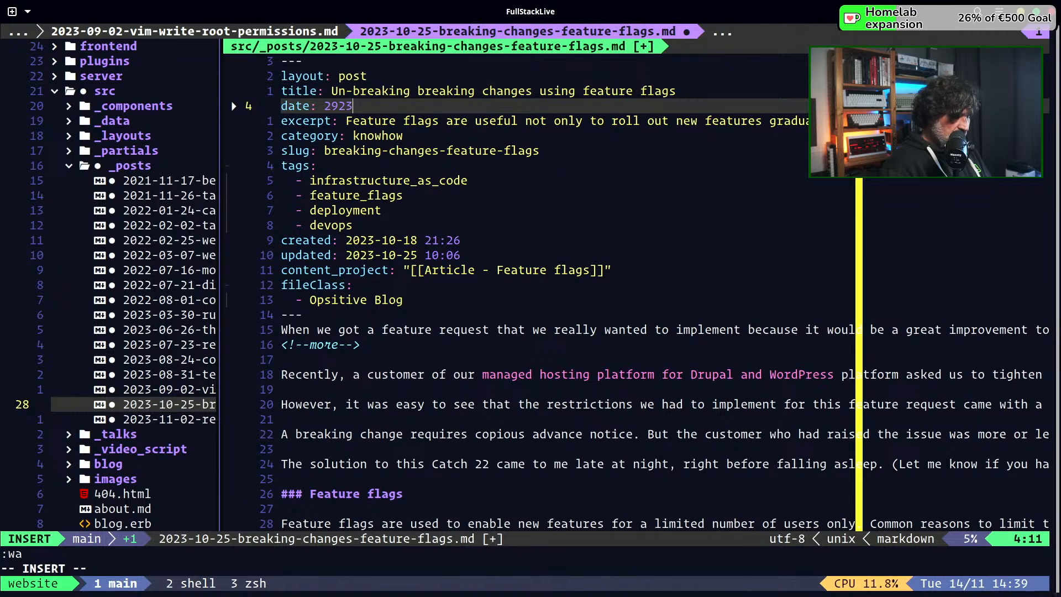
pyautogui.press('BackSpace')
pyautogui.press('BackSpace')
pyautogui.press('BackSpace')
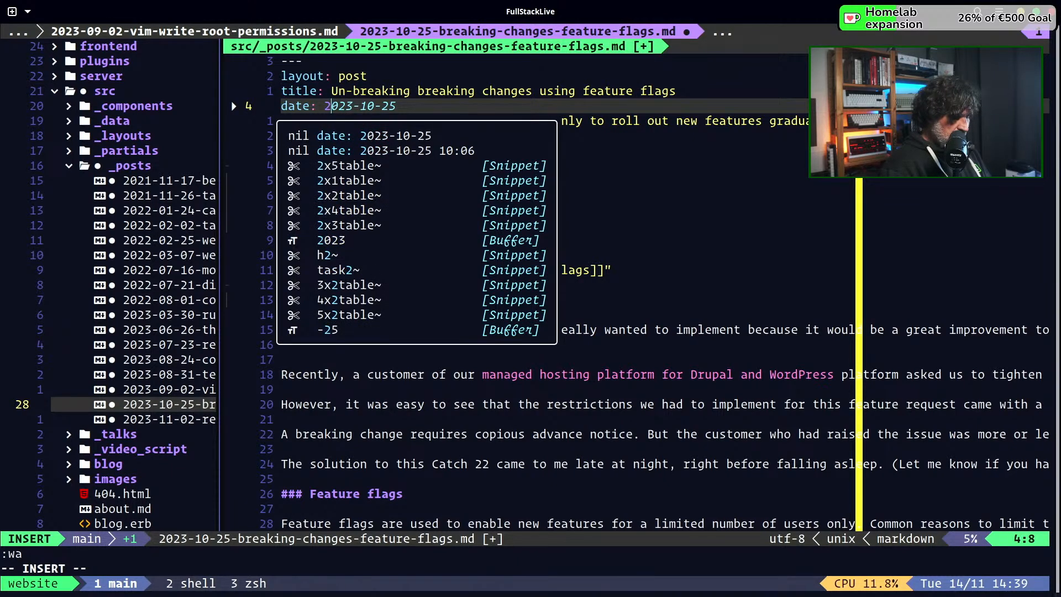
pyautogui.write('023')
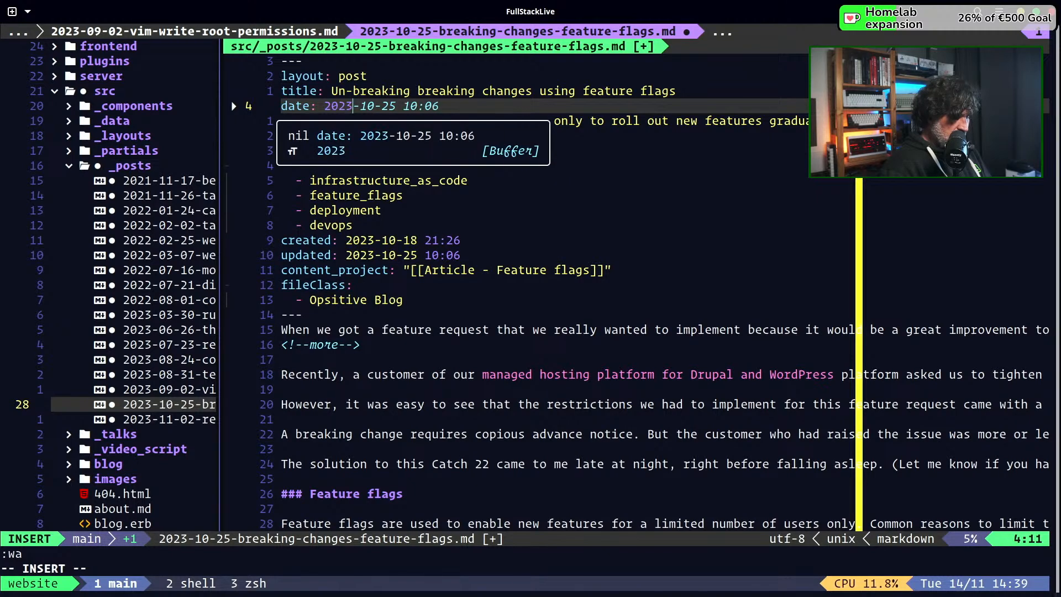
pyautogui.write('-')
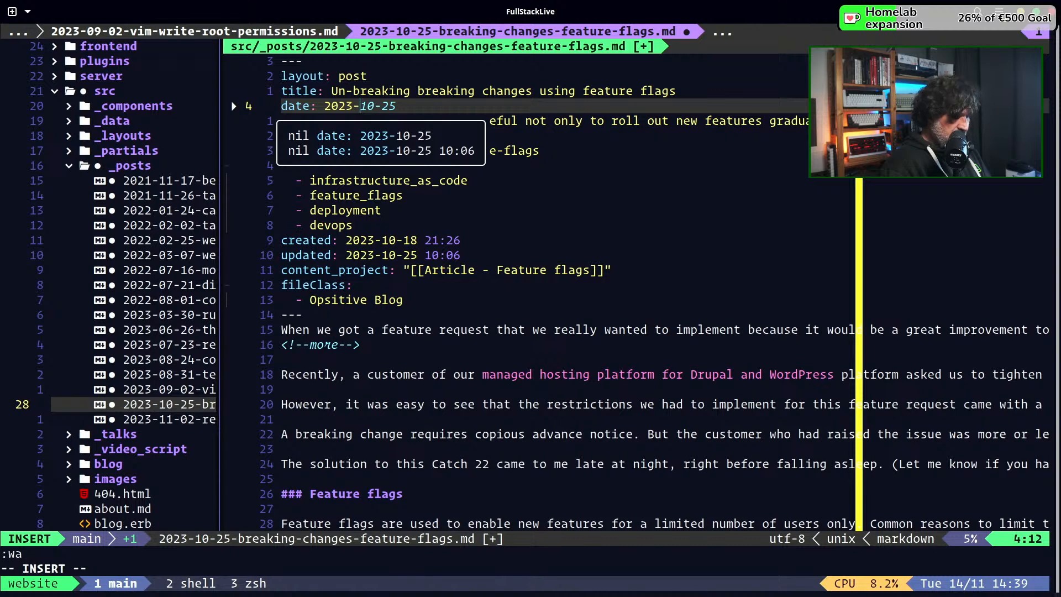
pyautogui.write('10')
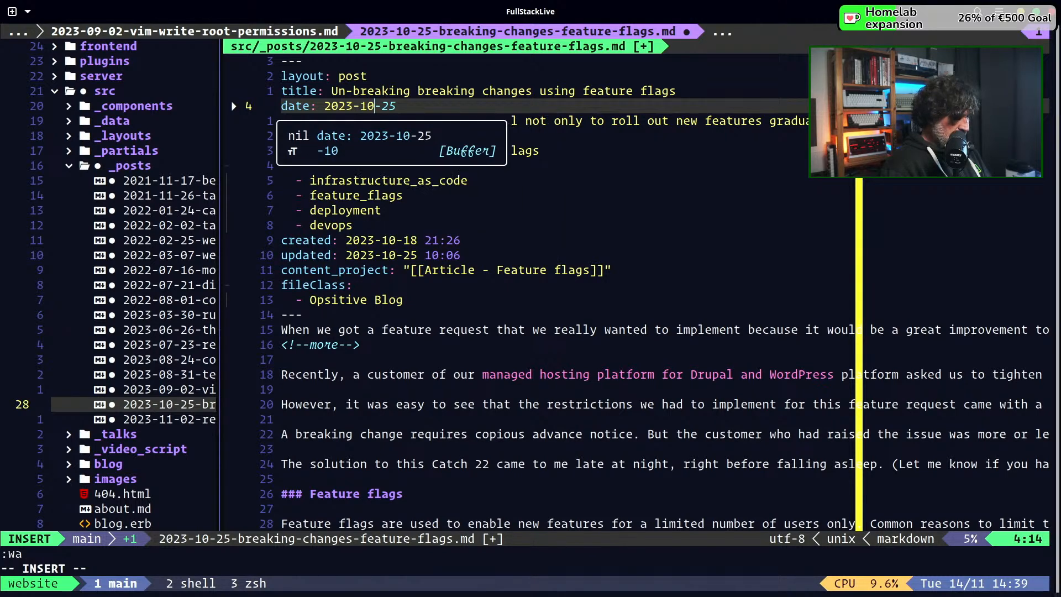
pyautogui.write('-25')
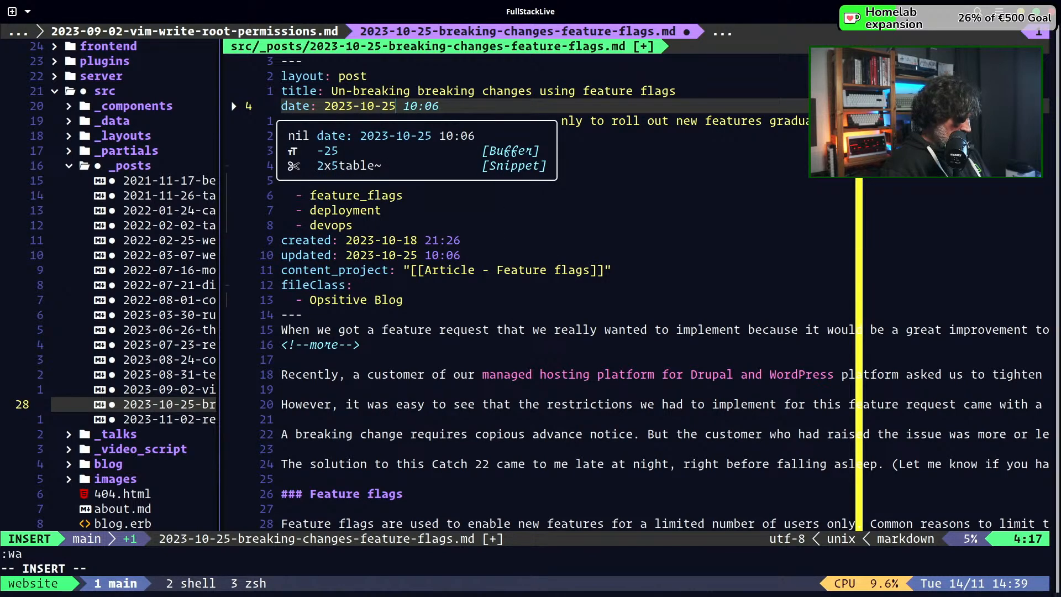
pyautogui.press('Escape')
pyautogui.press('space')
pyautogui.press('w')
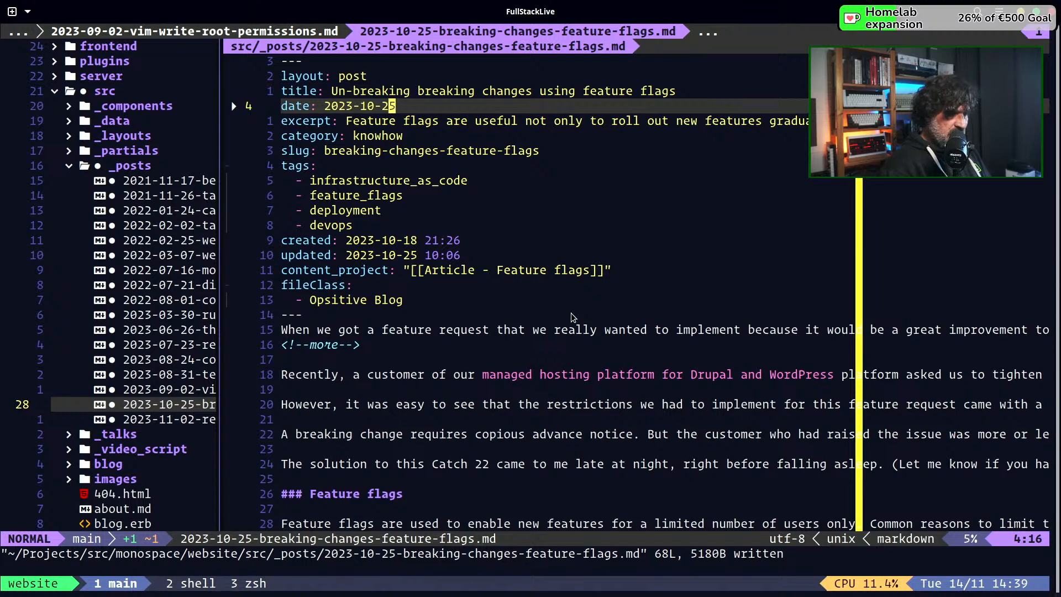
# Switch to the Hashnode dashboard in Firefox and open the published article "Un-breaking breaking changes using feature flags" for editing
pyautogui.hotkey('alt', 'Tab')
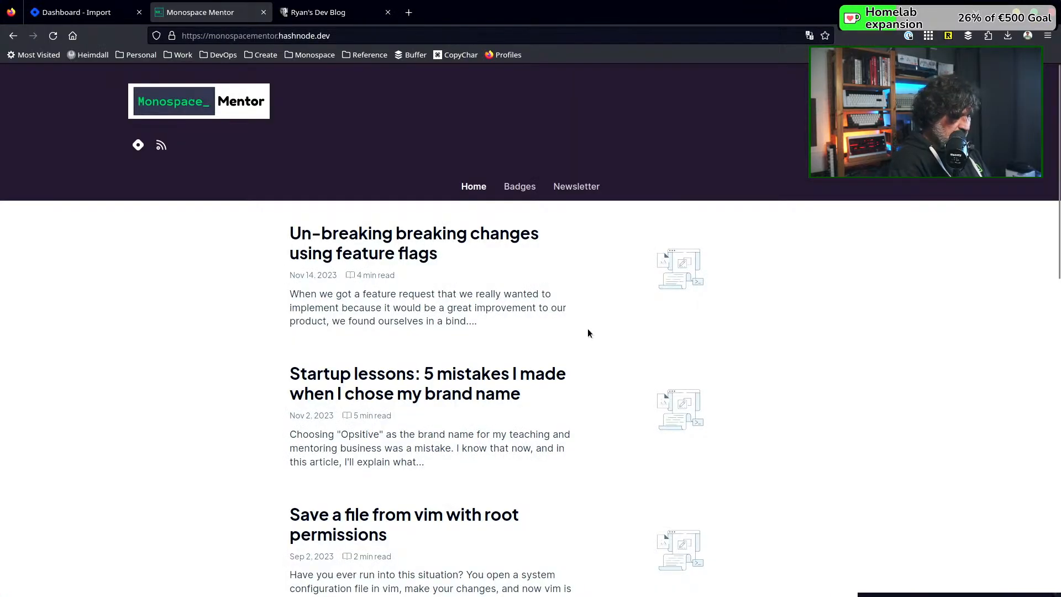
pyautogui.click(88, 12)
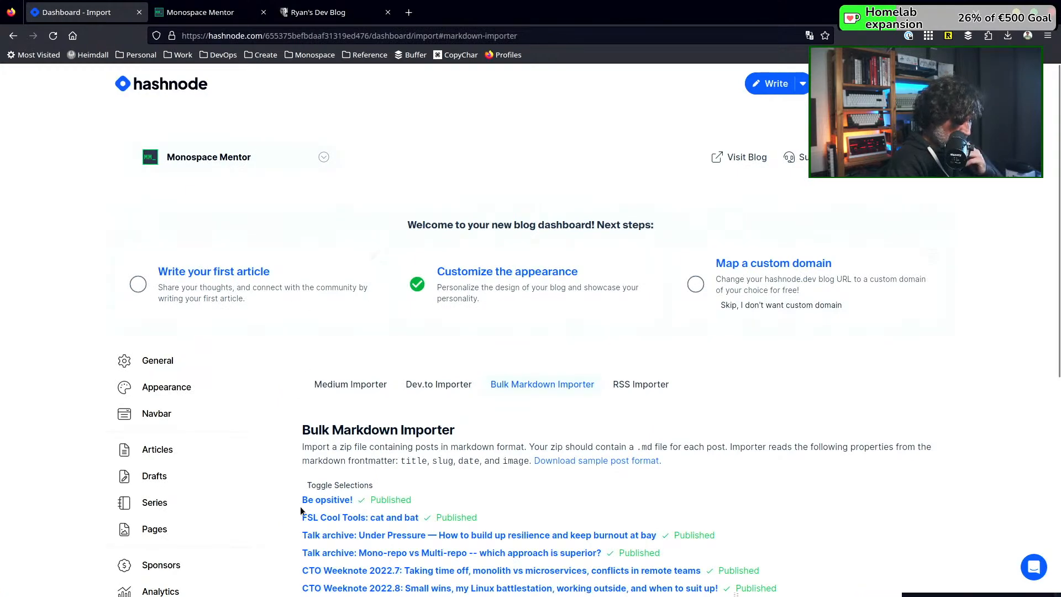
pyautogui.click(161, 454)
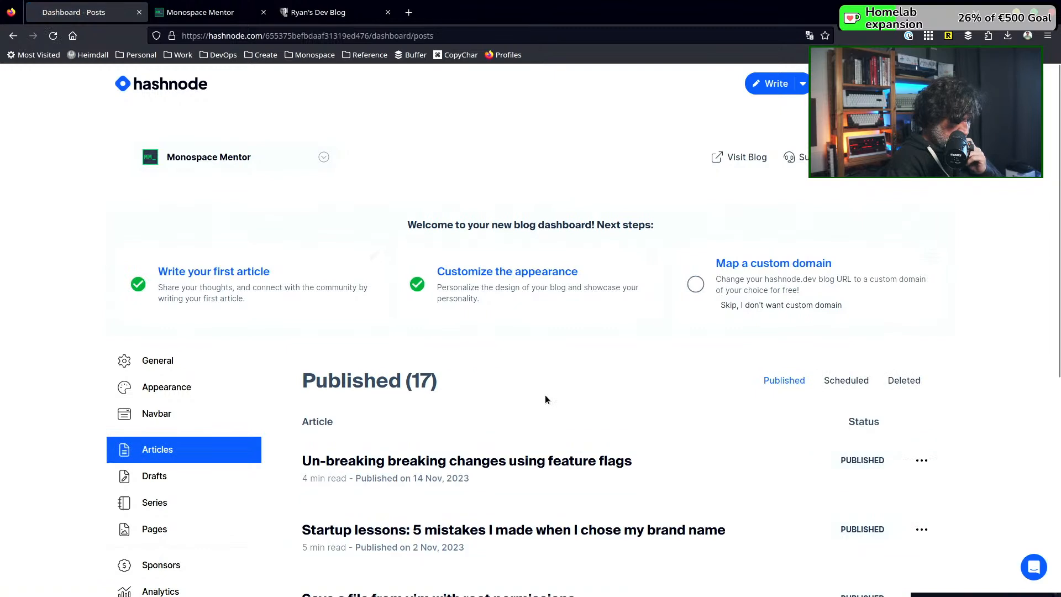
pyautogui.scroll(-2, 546, 395)
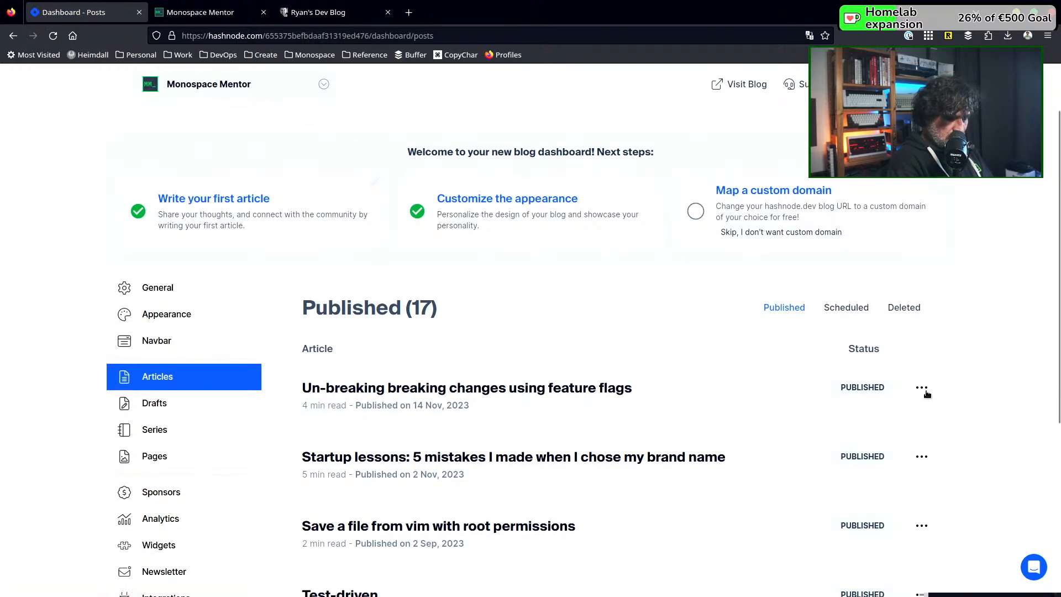
pyautogui.click(922, 388)
pyautogui.click(828, 414)
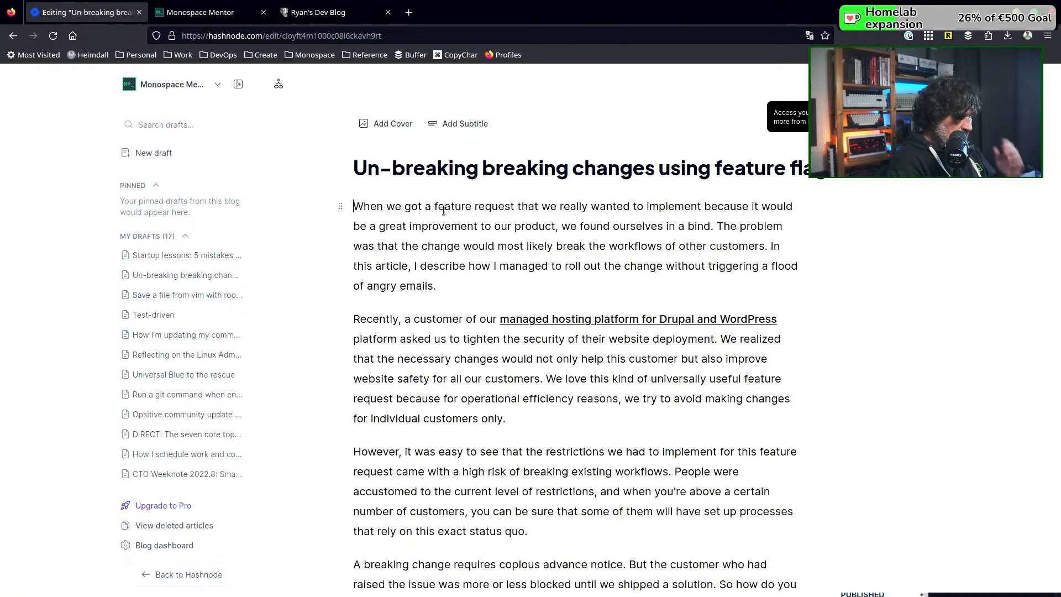
pyautogui.scroll(-15, 443, 210)
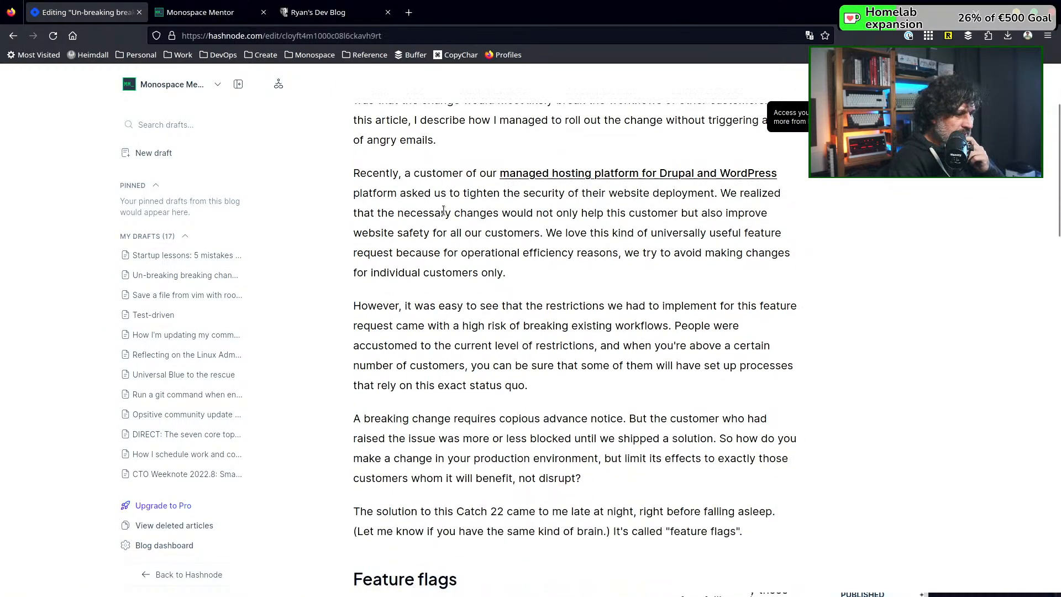
# Look through the article's text and its article settings for an option controlling the publication date
pyautogui.scroll(-8, 443, 210)
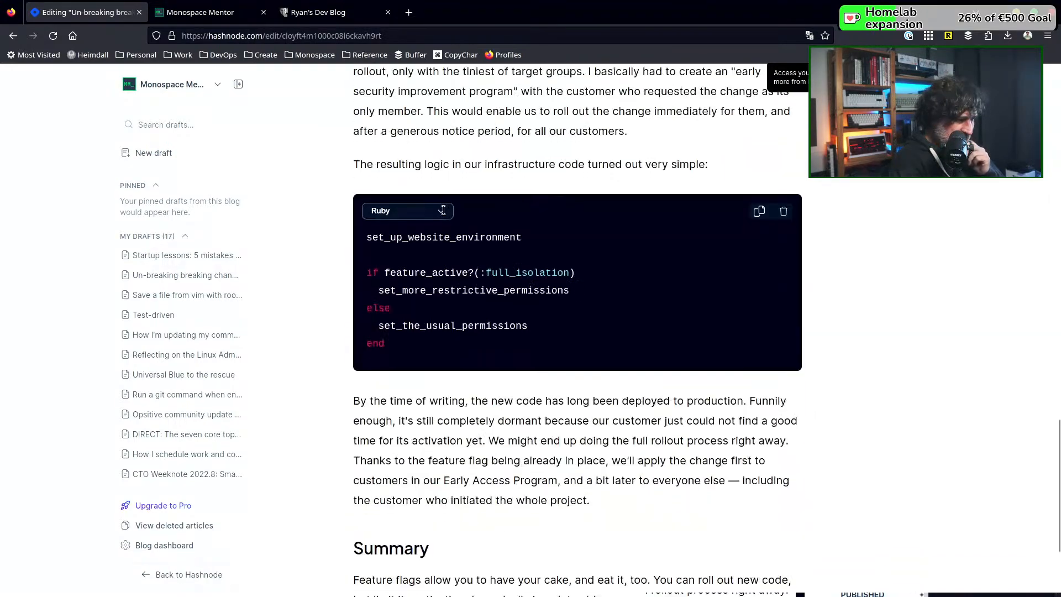
pyautogui.scroll(8, 443, 210)
pyautogui.hotkey('ctrl', 'Home')
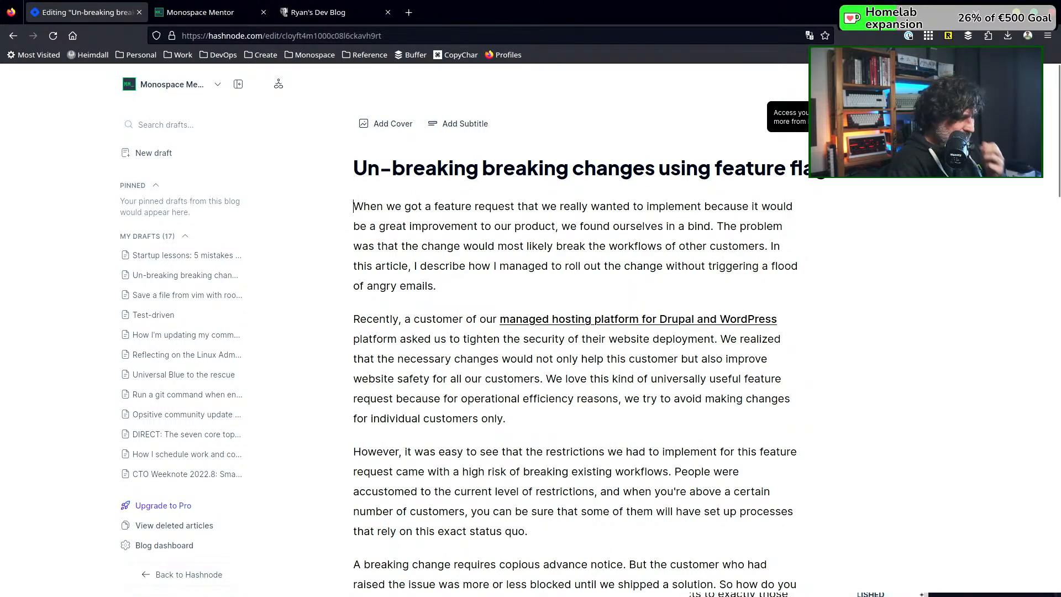
pyautogui.click(826, 84)
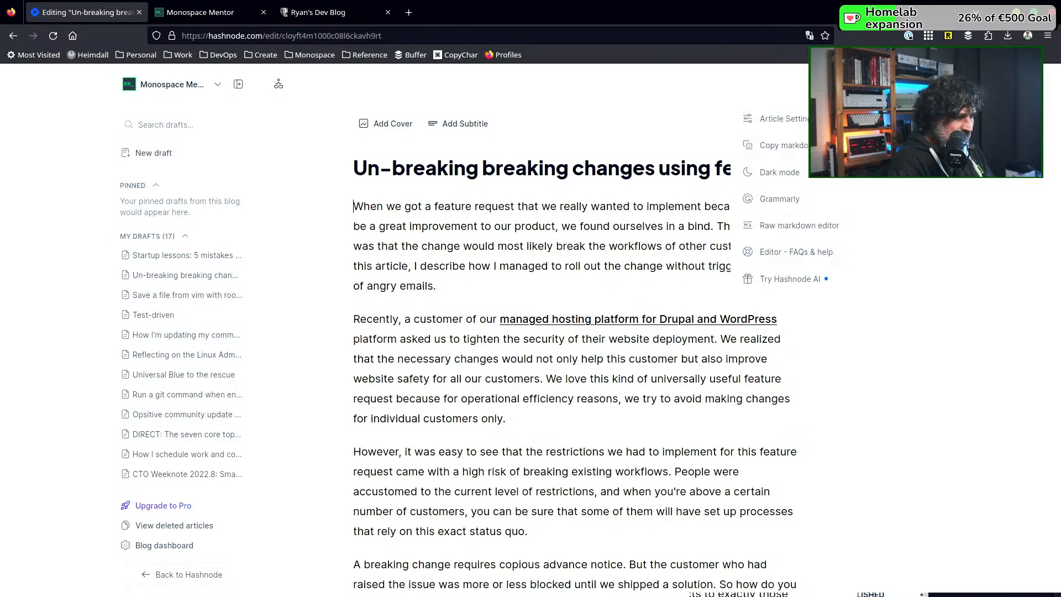
pyautogui.click(778, 117)
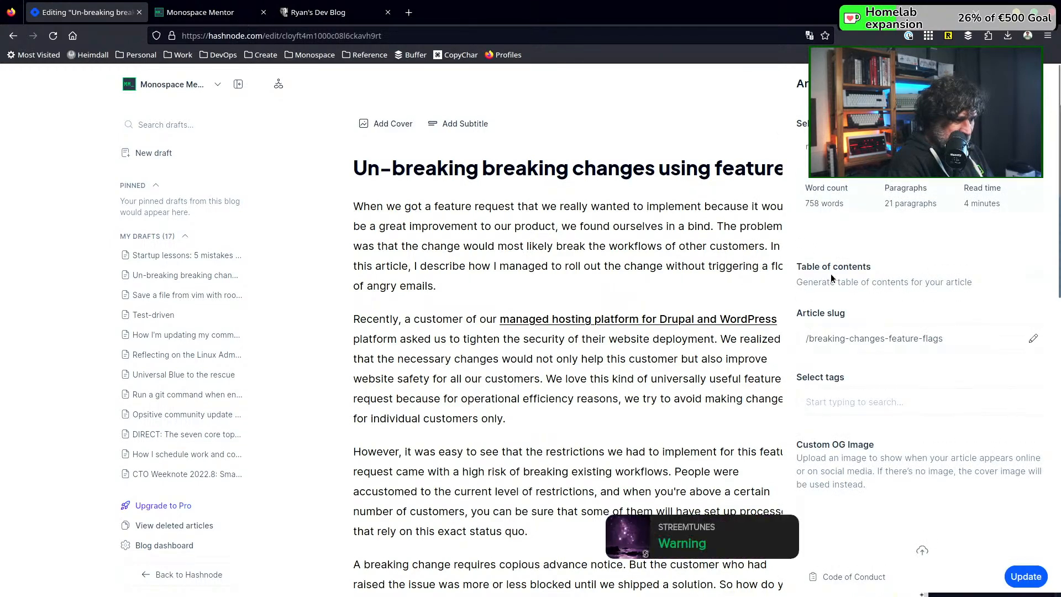
pyautogui.scroll(-3, 831, 359)
pyautogui.scroll(-5, 831, 359)
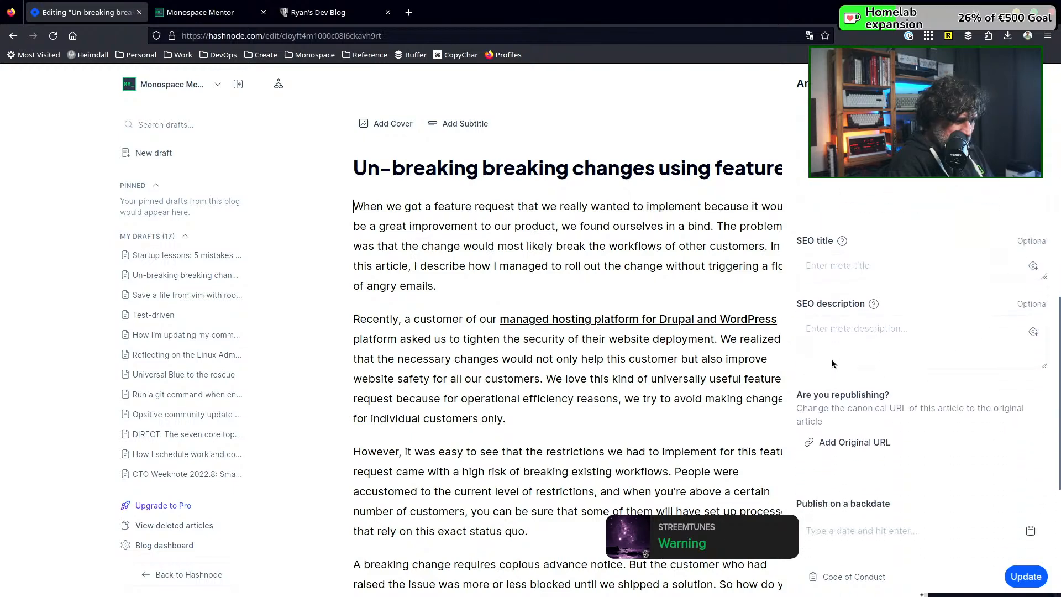
pyautogui.scroll(-3, 831, 360)
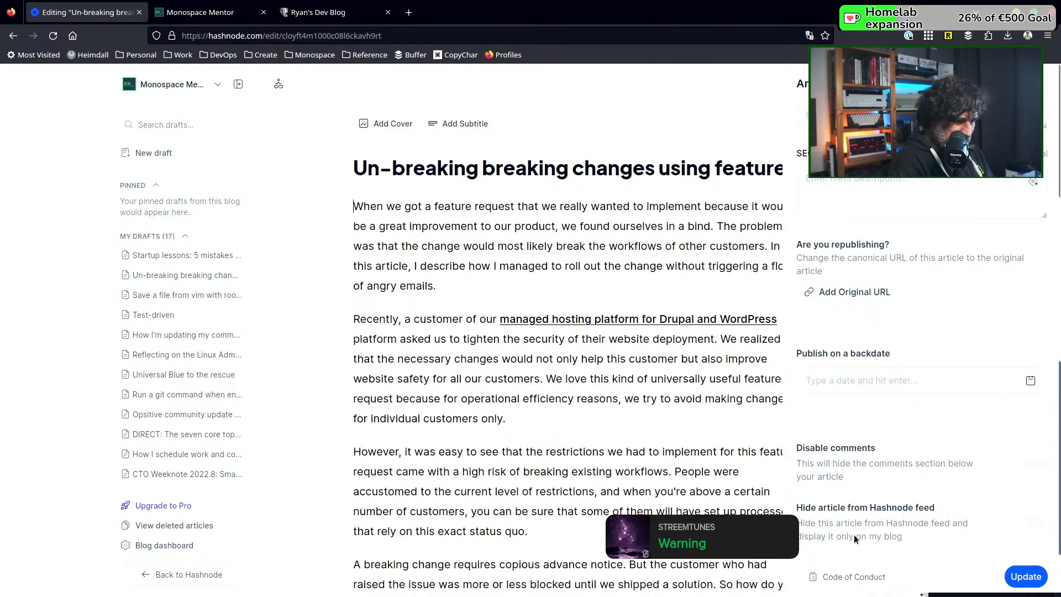
pyautogui.scroll(10, 853, 535)
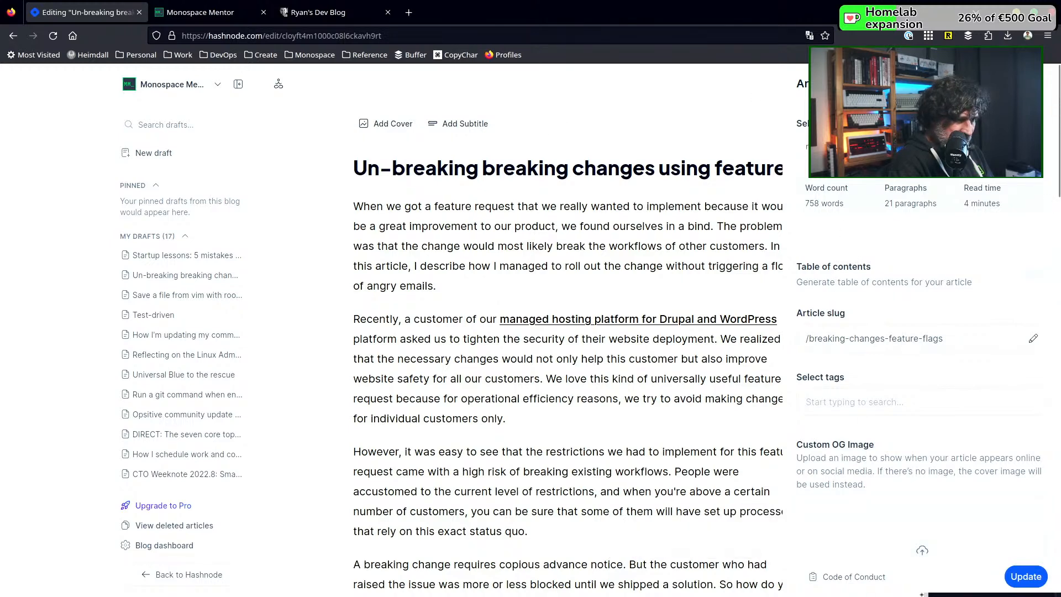
pyautogui.click(1032, 84)
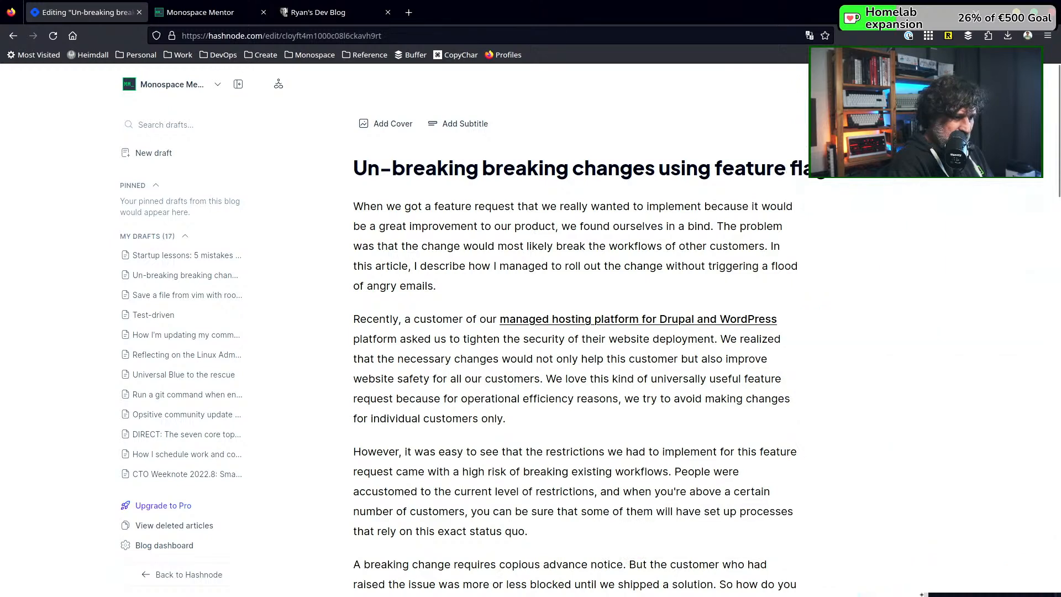
# Inspect the article's source in the raw Markdown editor, and return to the standard editor
pyautogui.click(868, 84)
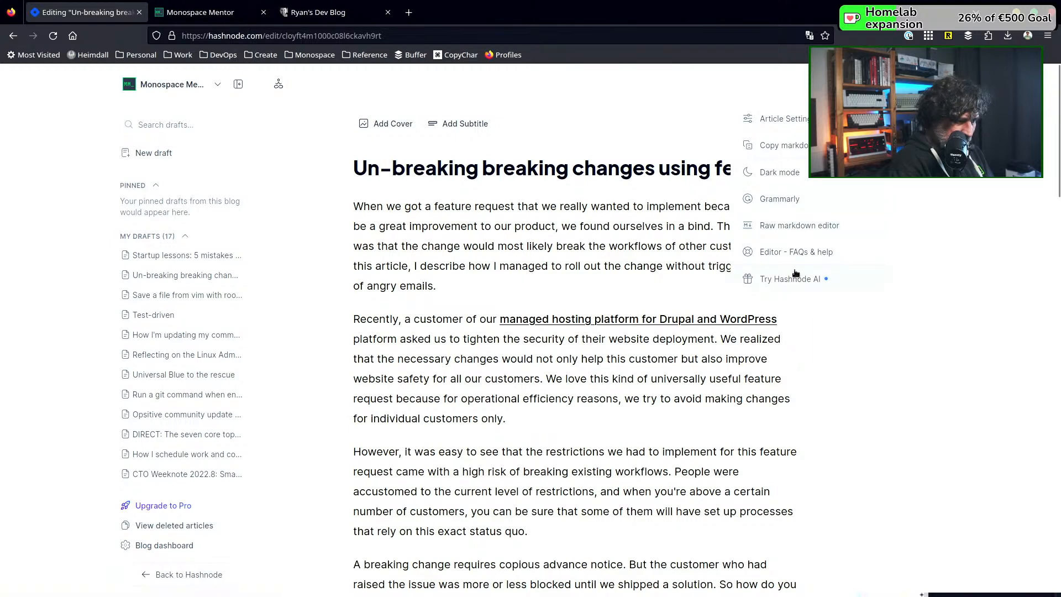
pyautogui.click(805, 226)
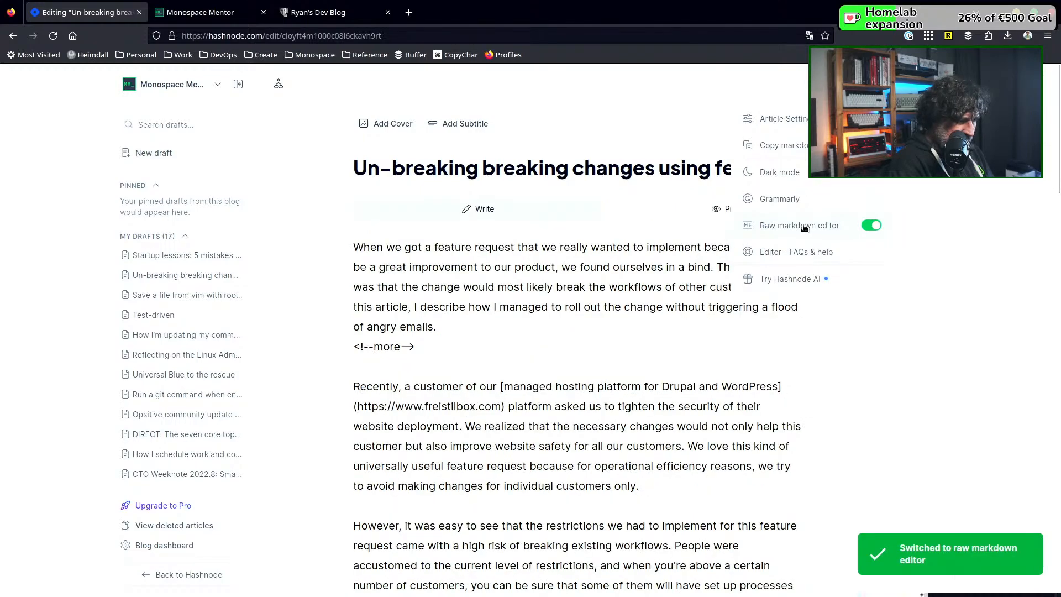
pyautogui.scroll(-20, 583, 317)
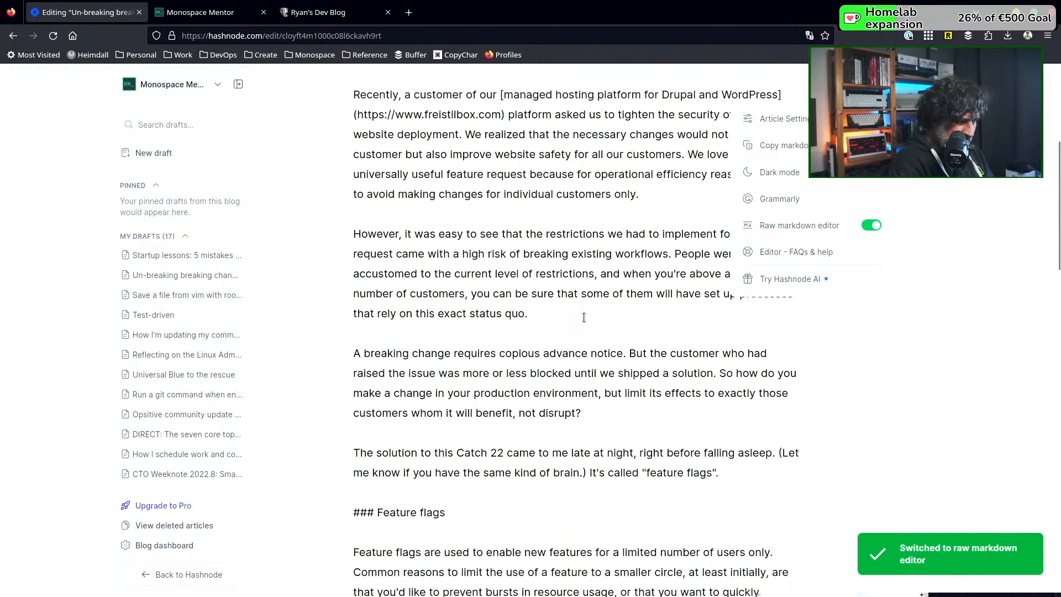
pyautogui.scroll(-7, 583, 317)
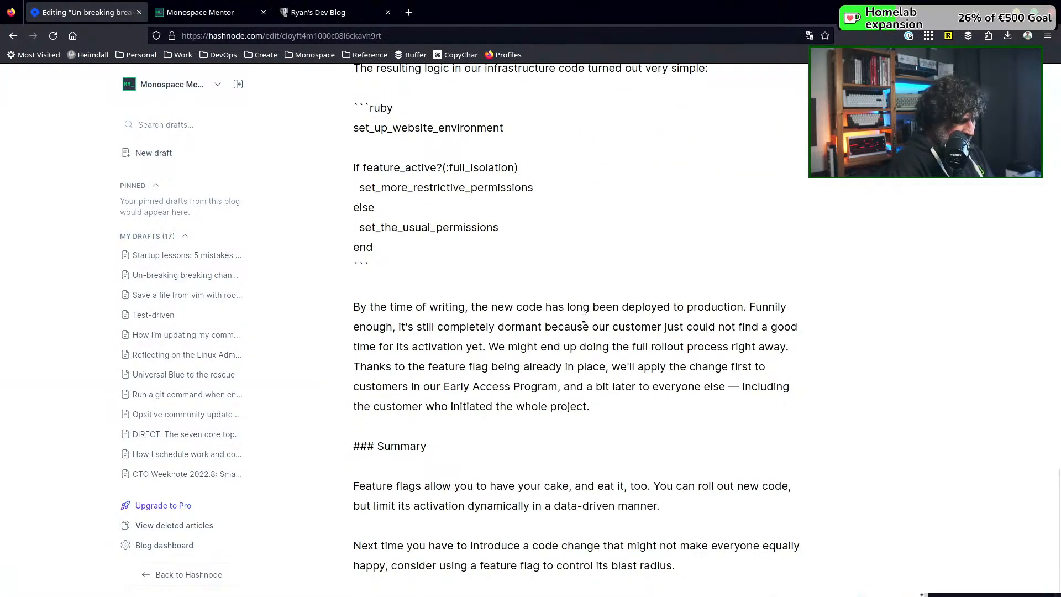
pyautogui.scroll(20, 583, 318)
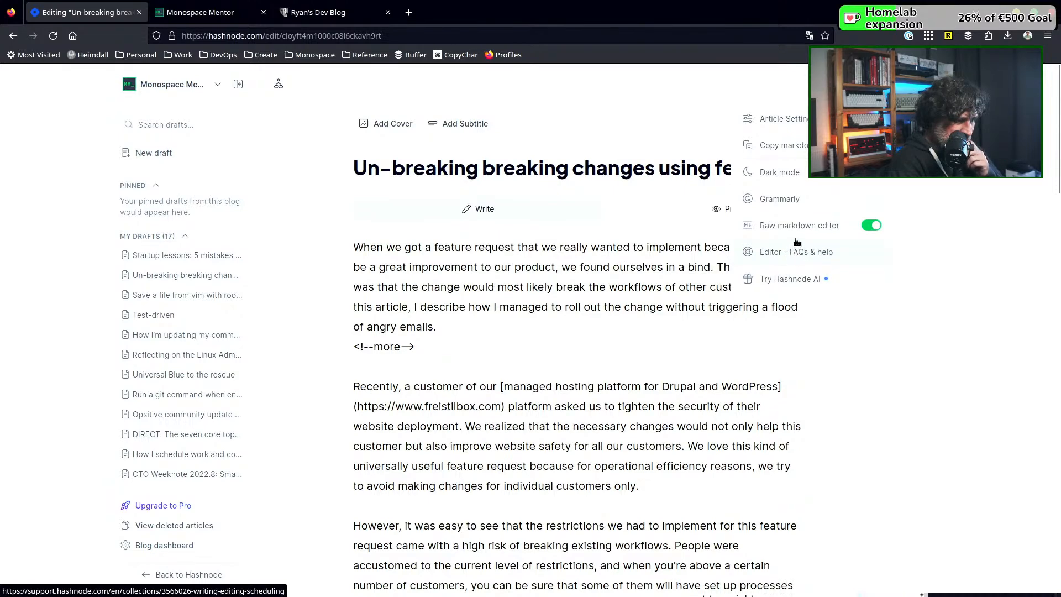
pyautogui.click(867, 229)
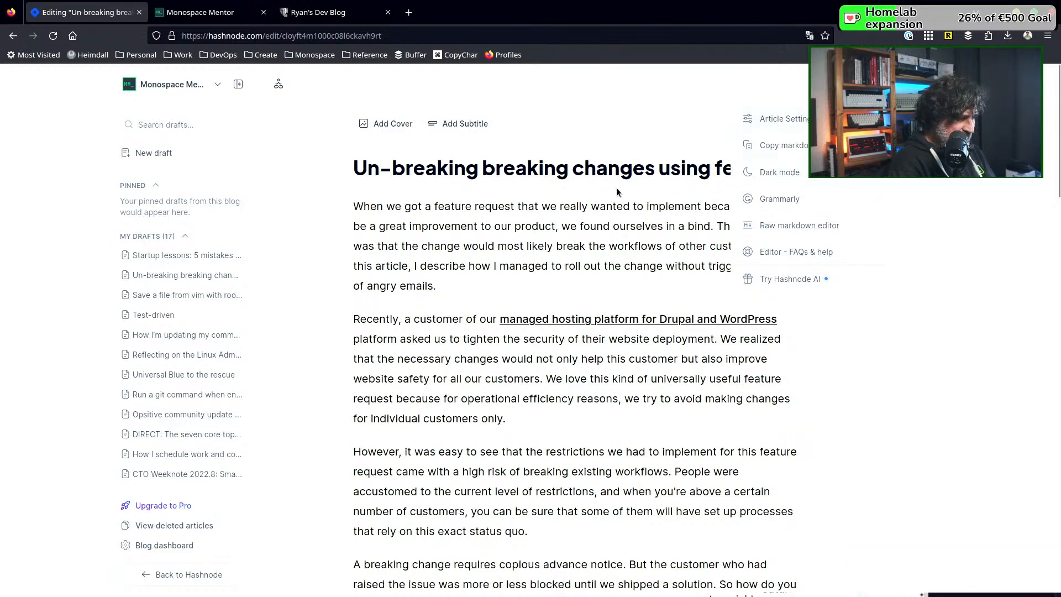
# Set the article's publish backdate to Oct 25, 2023 in the article settings and update the article
pyautogui.click(799, 122)
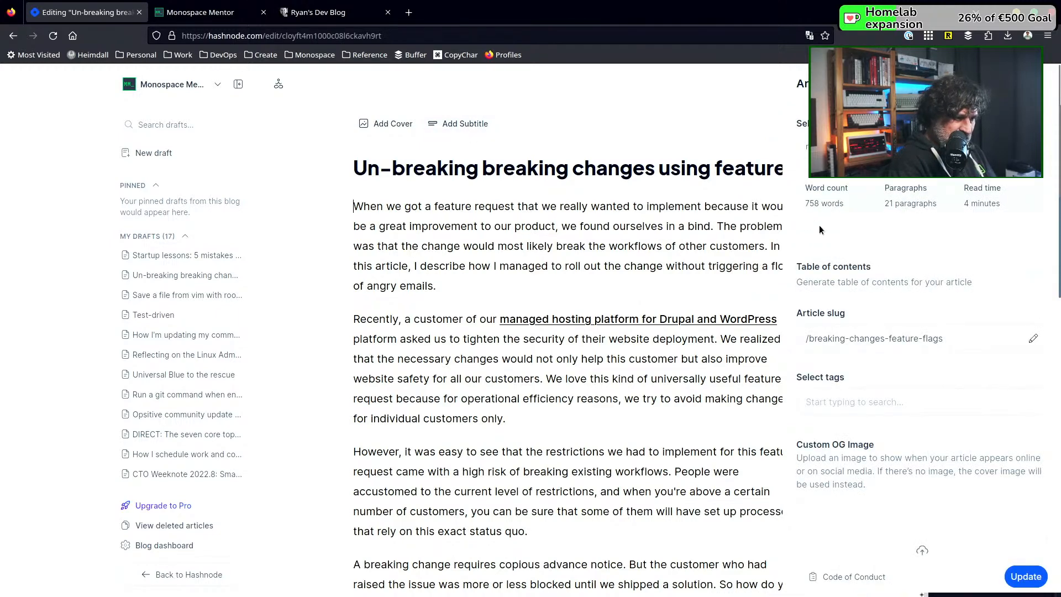
pyautogui.scroll(-2, 824, 234)
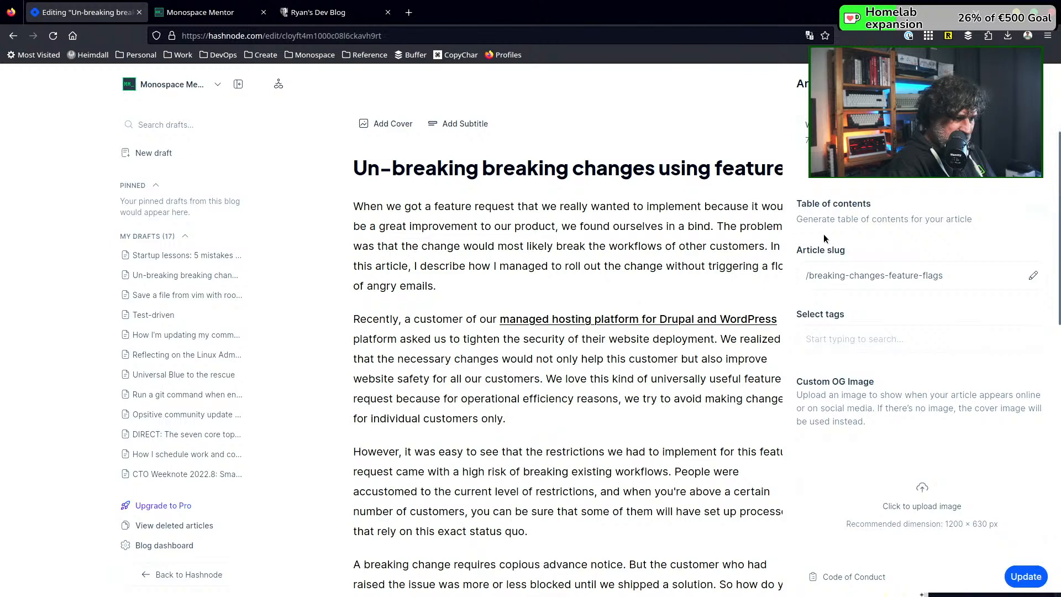
pyautogui.scroll(-4, 823, 236)
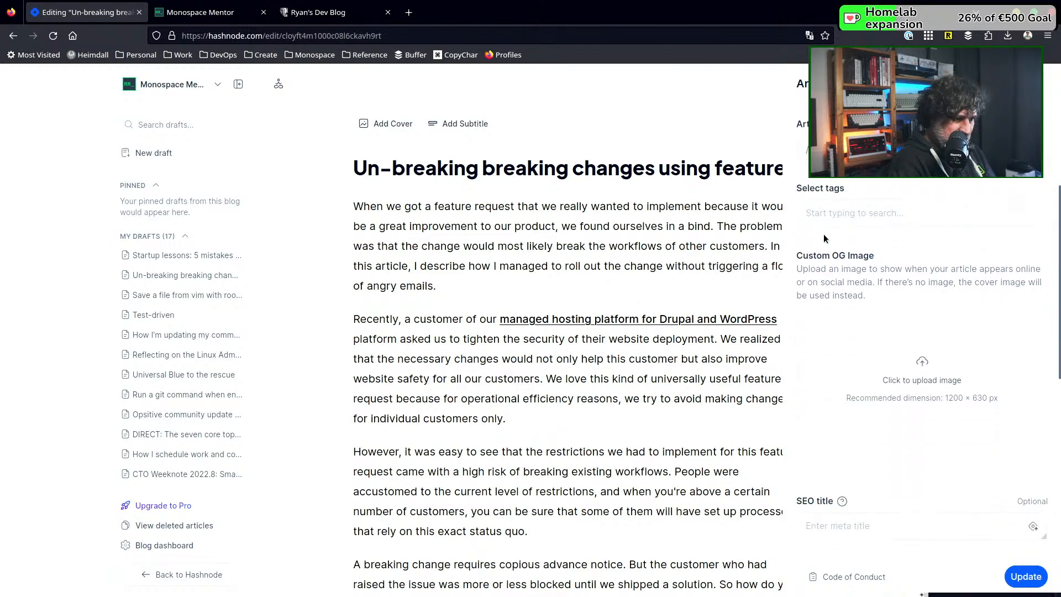
pyautogui.scroll(-4, 823, 237)
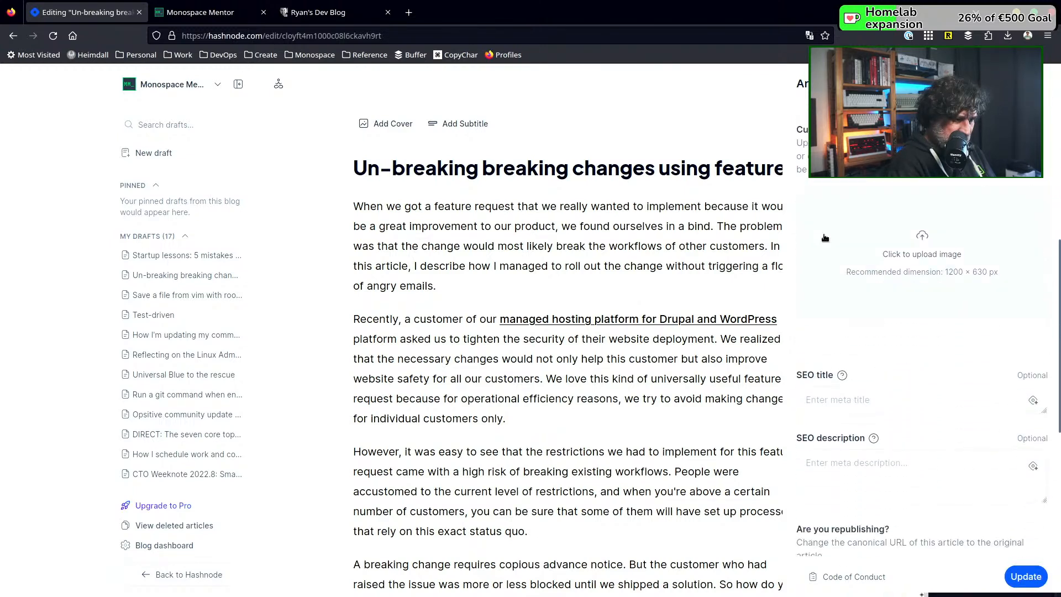
pyautogui.scroll(-4, 823, 236)
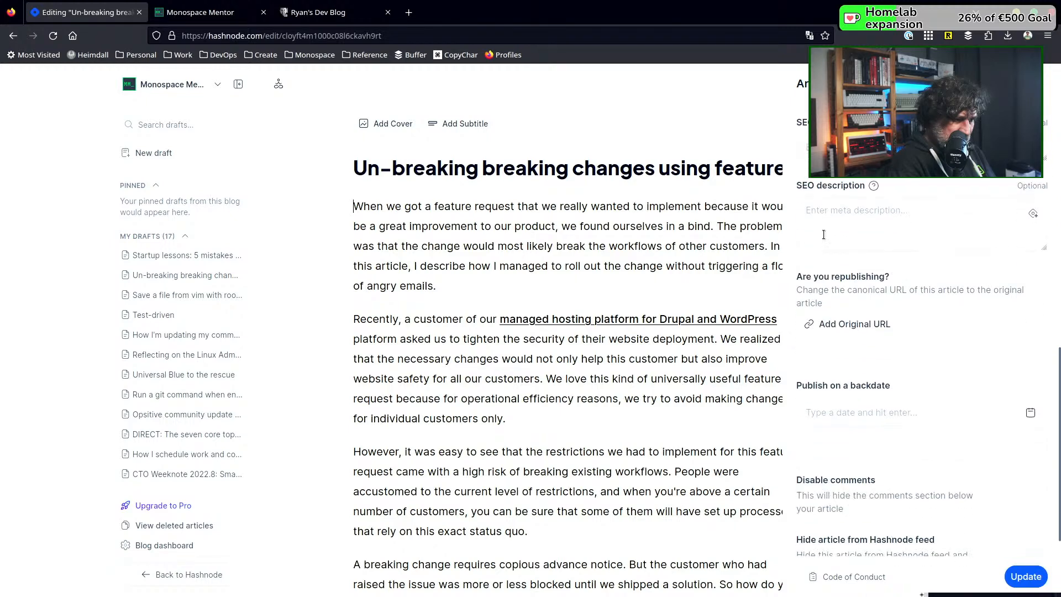
pyautogui.scroll(-4, 823, 236)
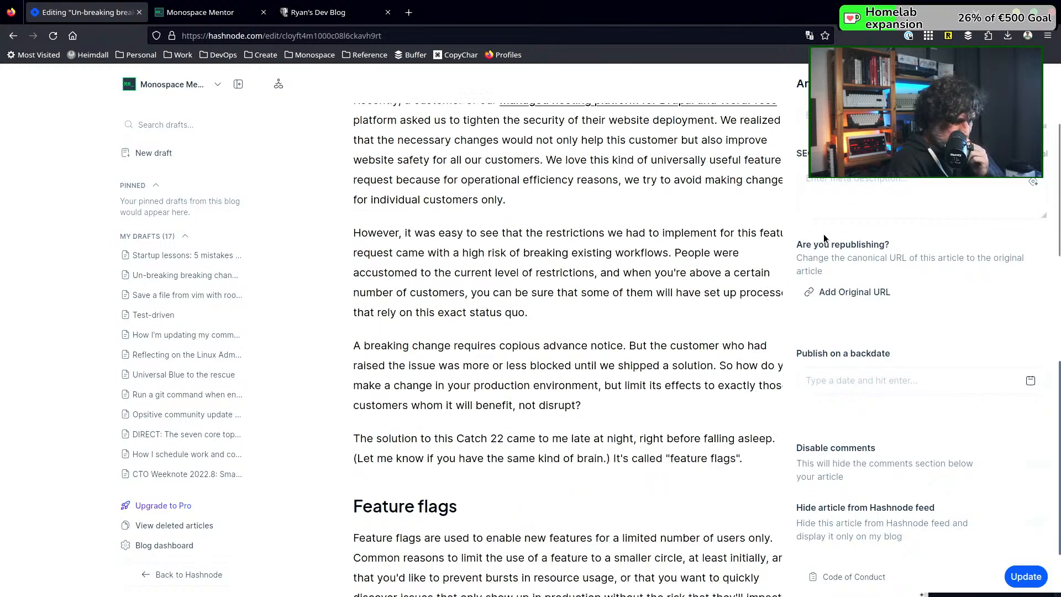
pyautogui.click(1030, 382)
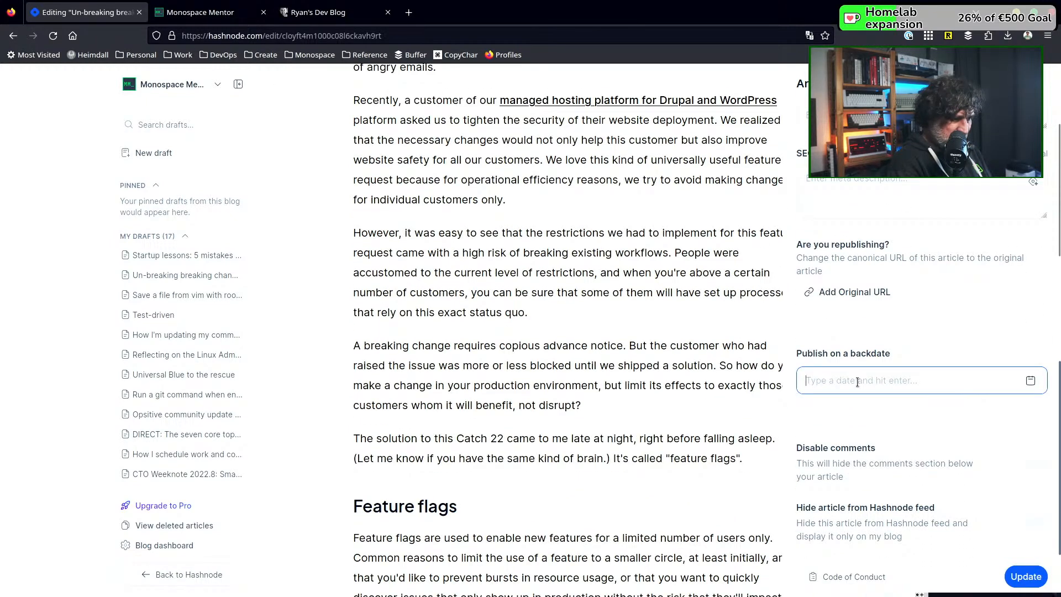
pyautogui.click(1031, 383)
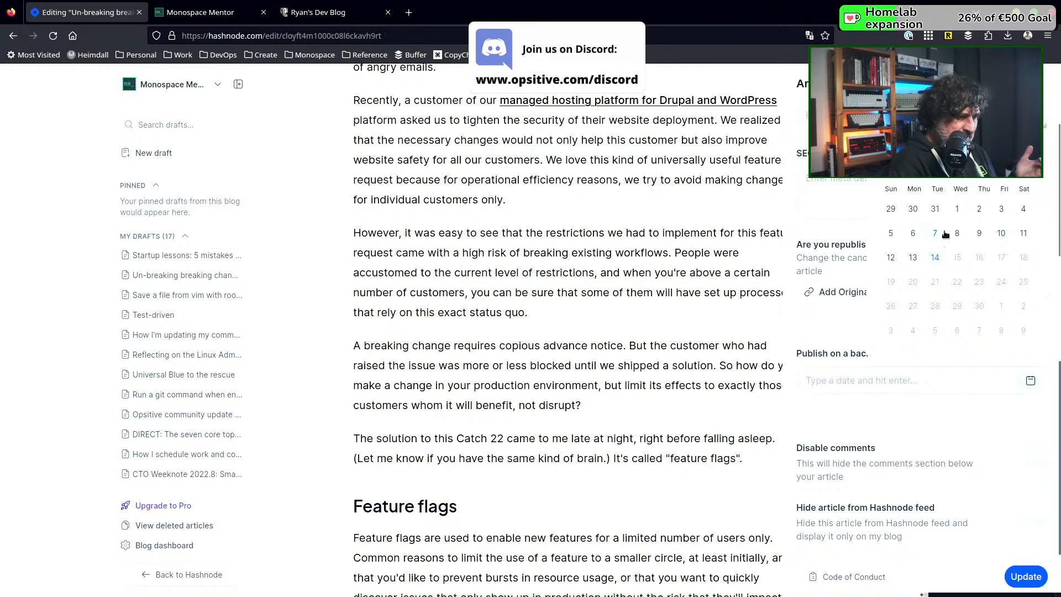
pyautogui.click(891, 165)
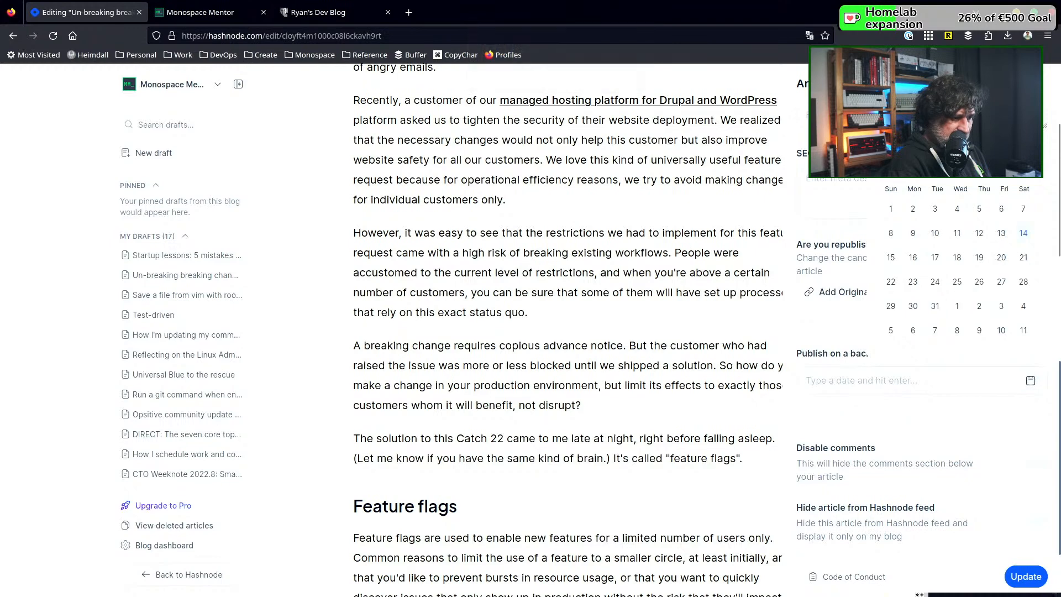
pyautogui.click(955, 284)
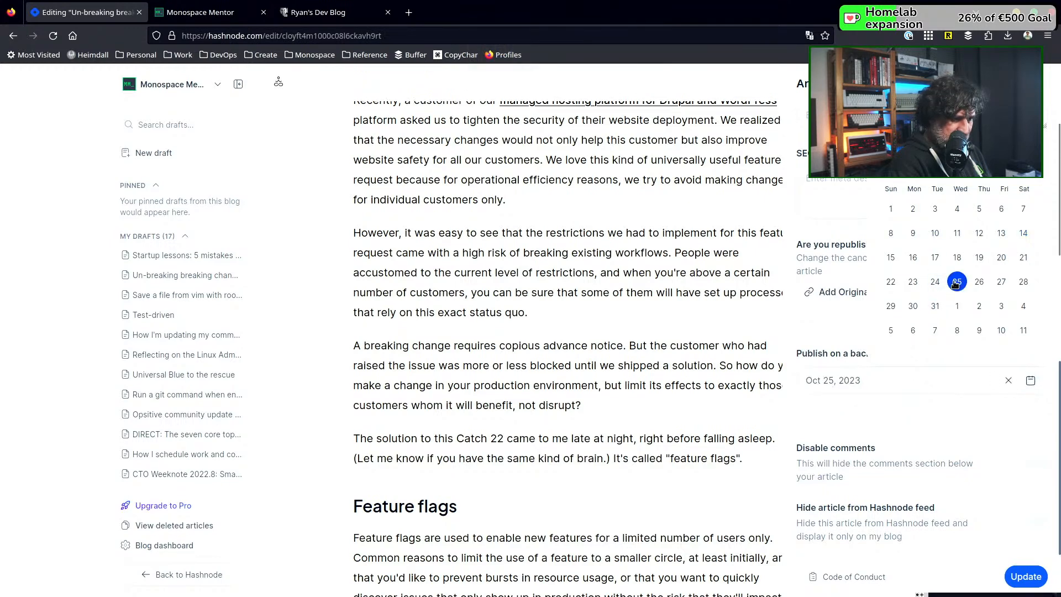
pyautogui.click(1035, 577)
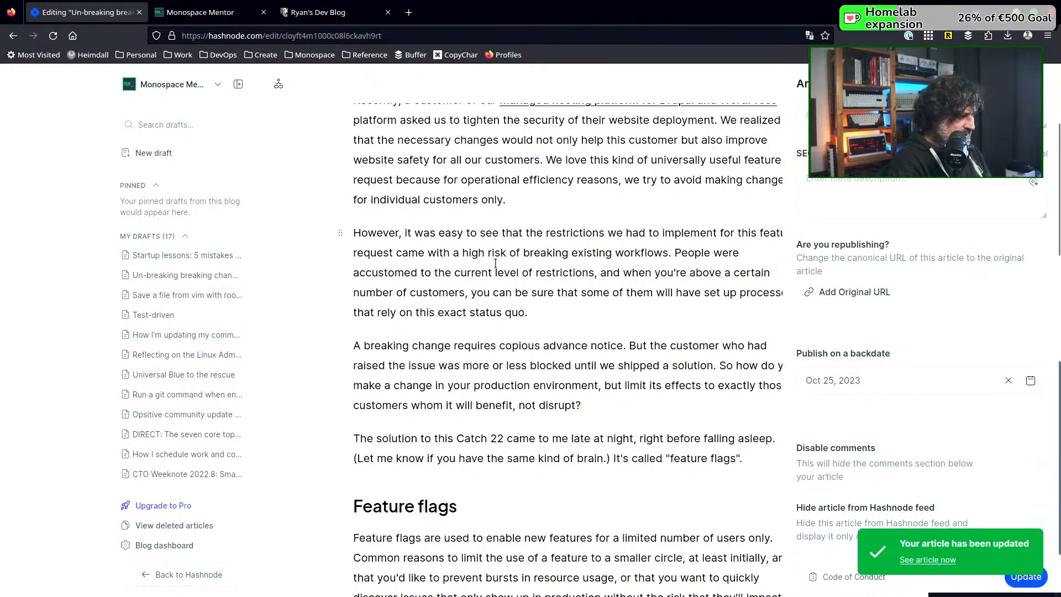
# Reload the Monospace Mentor blog's home page and check the order and publication dates of the listed posts
pyautogui.click(219, 17)
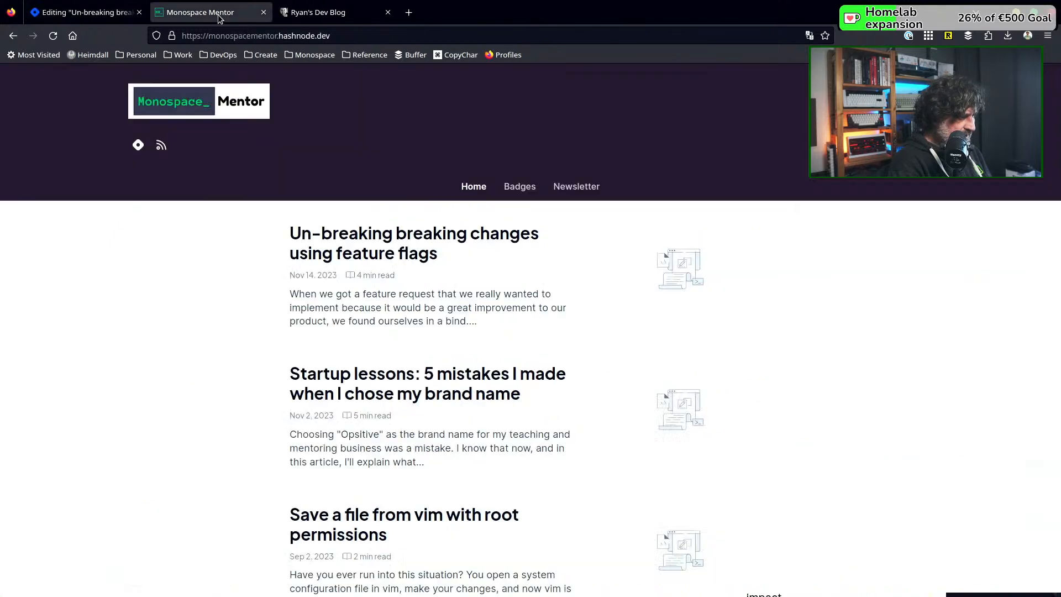
pyautogui.click(56, 37)
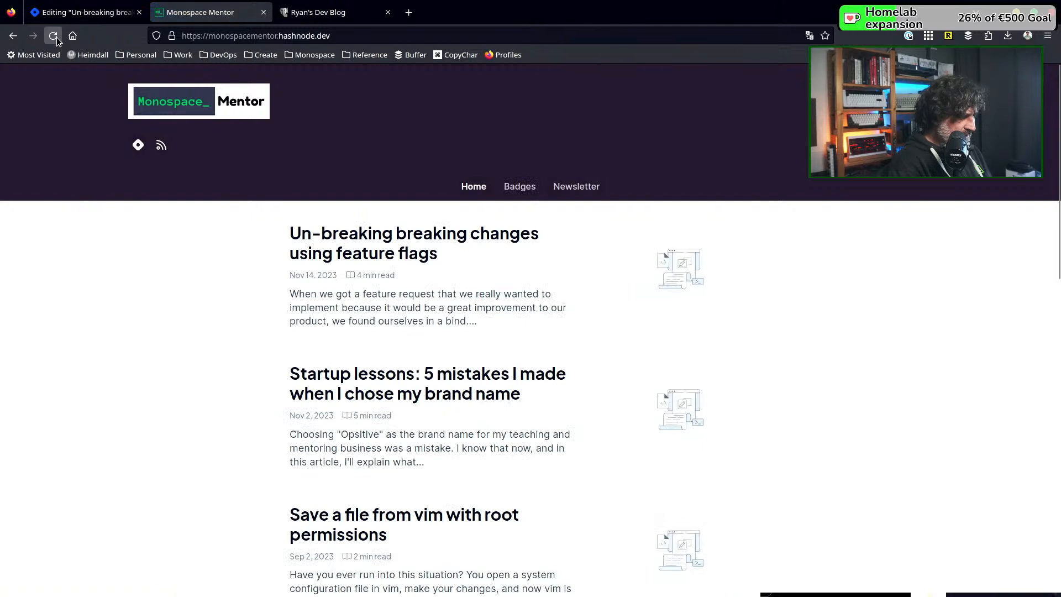
pyautogui.click(56, 37)
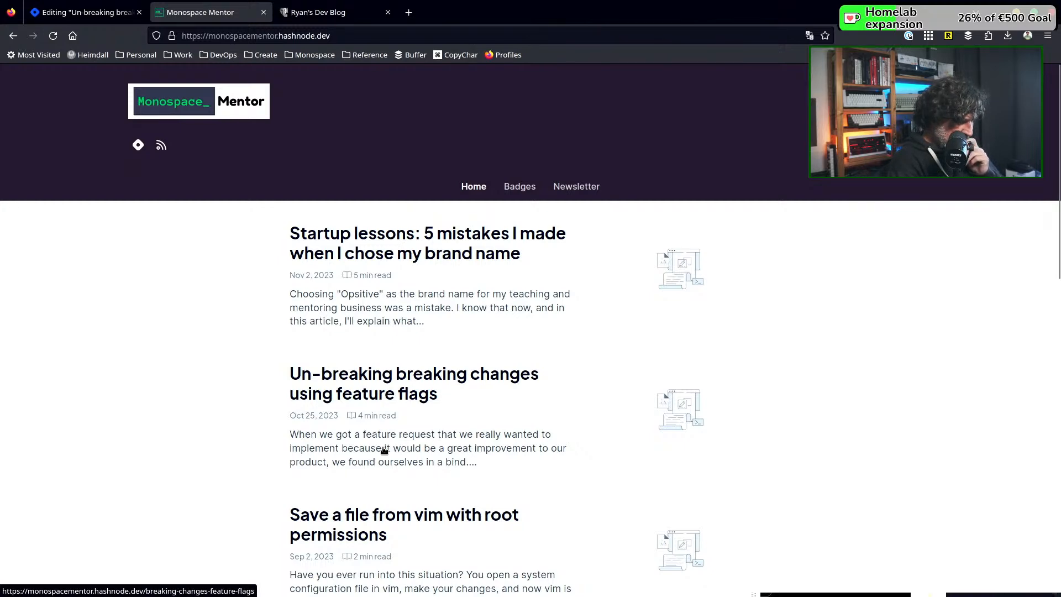
pyautogui.scroll(-10, 376, 493)
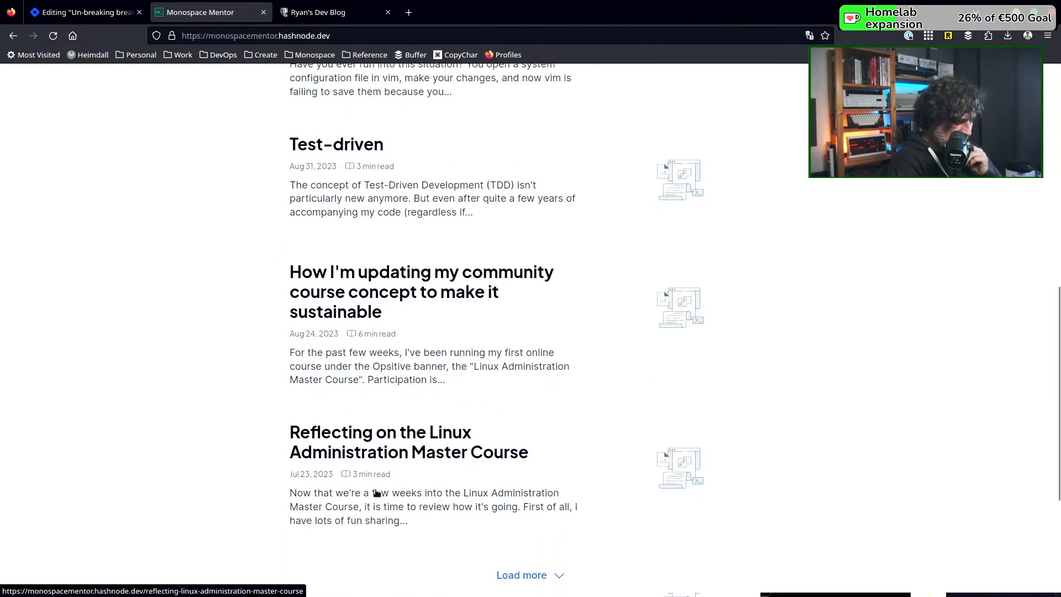
pyautogui.scroll(-1, 375, 494)
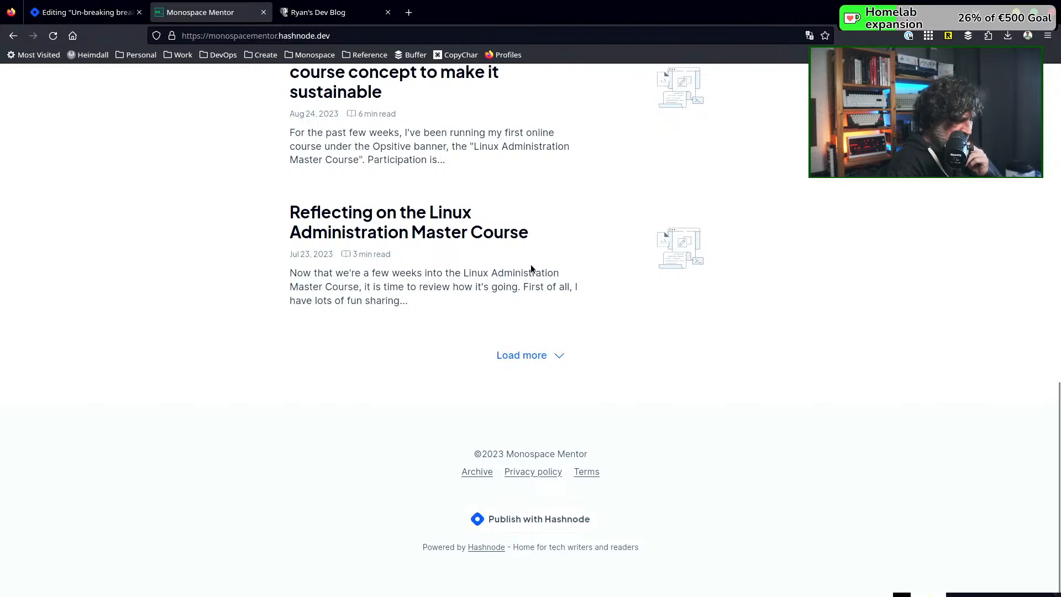
pyautogui.scroll(3, 530, 269)
pyautogui.scroll(10, 531, 266)
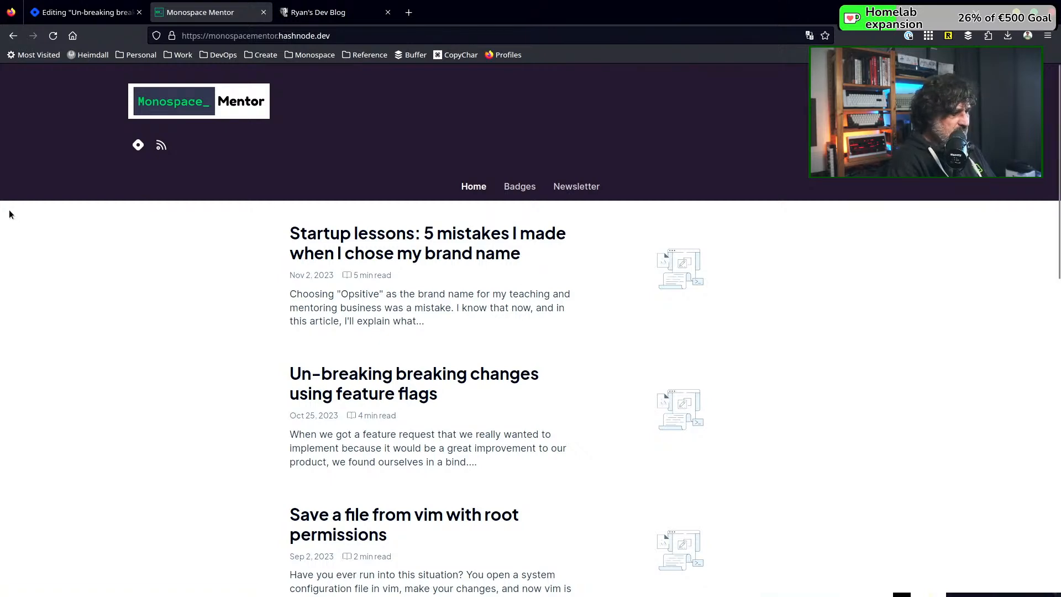
pyautogui.click(90, 16)
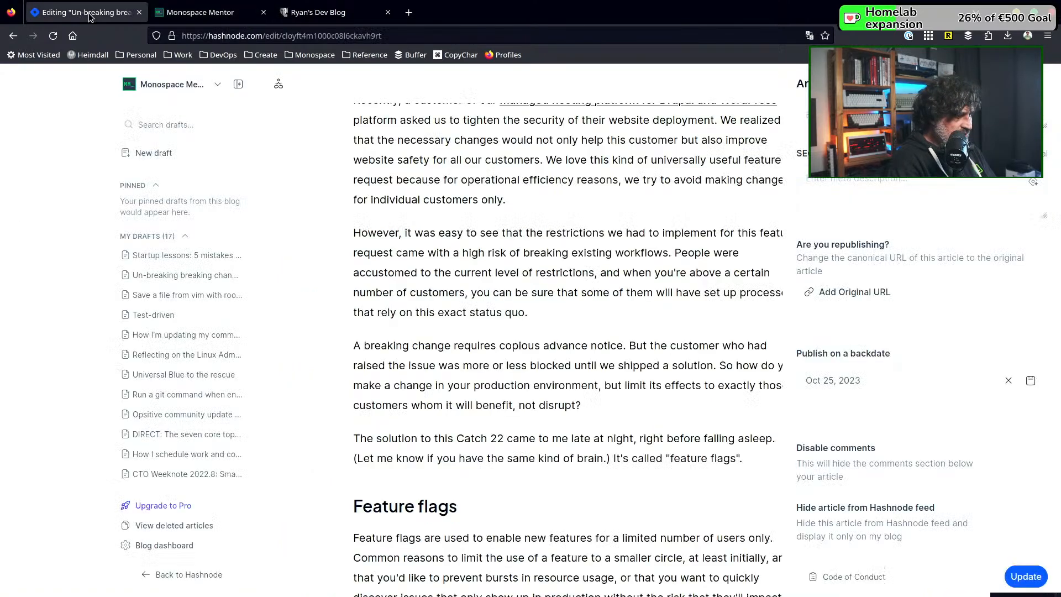
pyautogui.scroll(2, 439, 330)
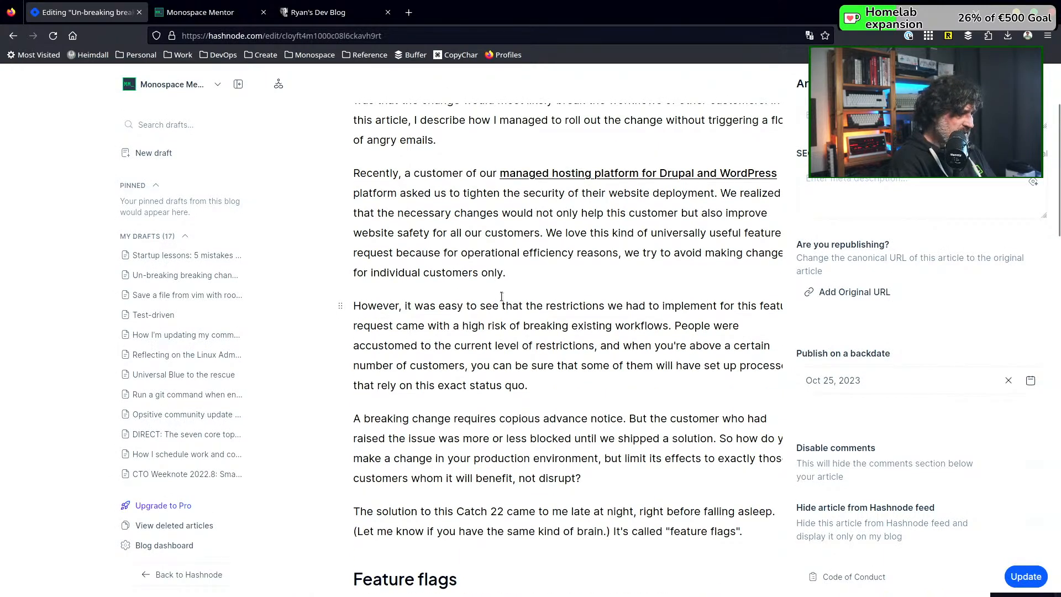
pyautogui.scroll(4, 568, 293)
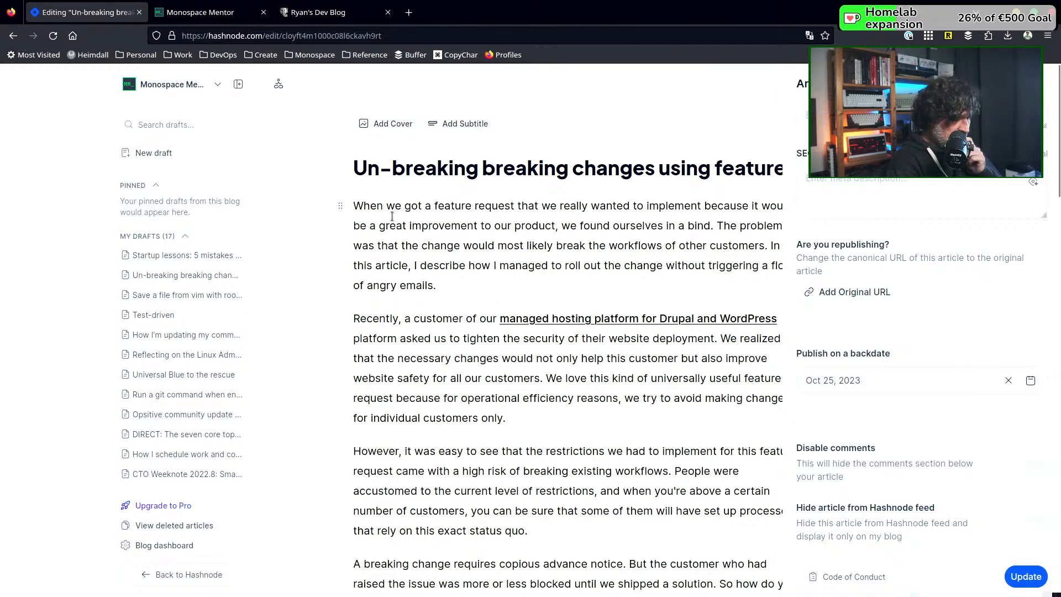
pyautogui.click(207, 16)
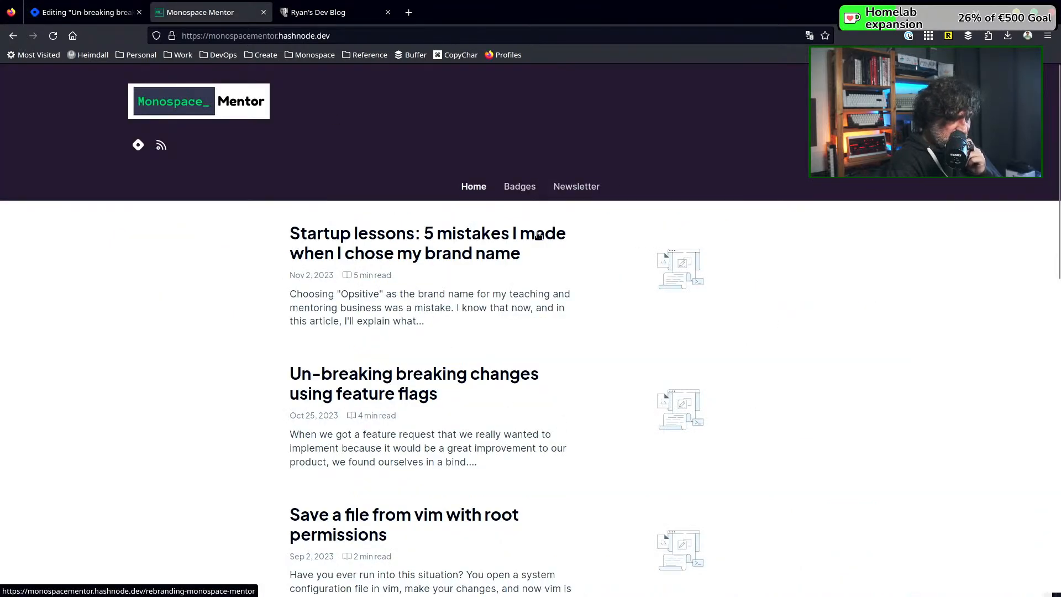
# Look through the posts listed further down the Monospace Mentor home page in its current stacked layout
pyautogui.scroll(-10, 475, 439)
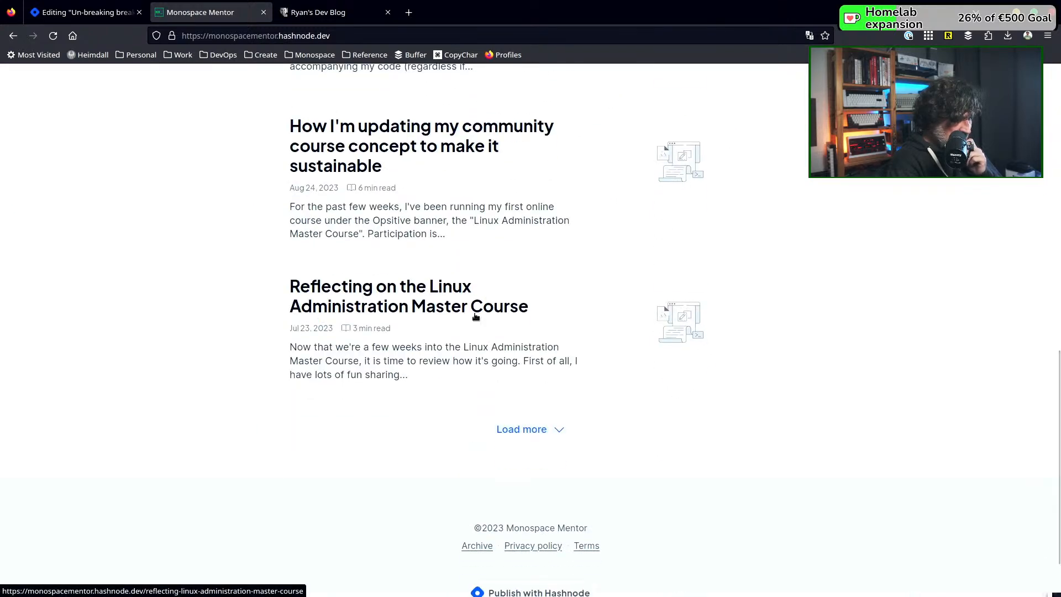
pyautogui.scroll(-2, 476, 315)
pyautogui.scroll(10, 474, 312)
pyautogui.scroll(2, 474, 318)
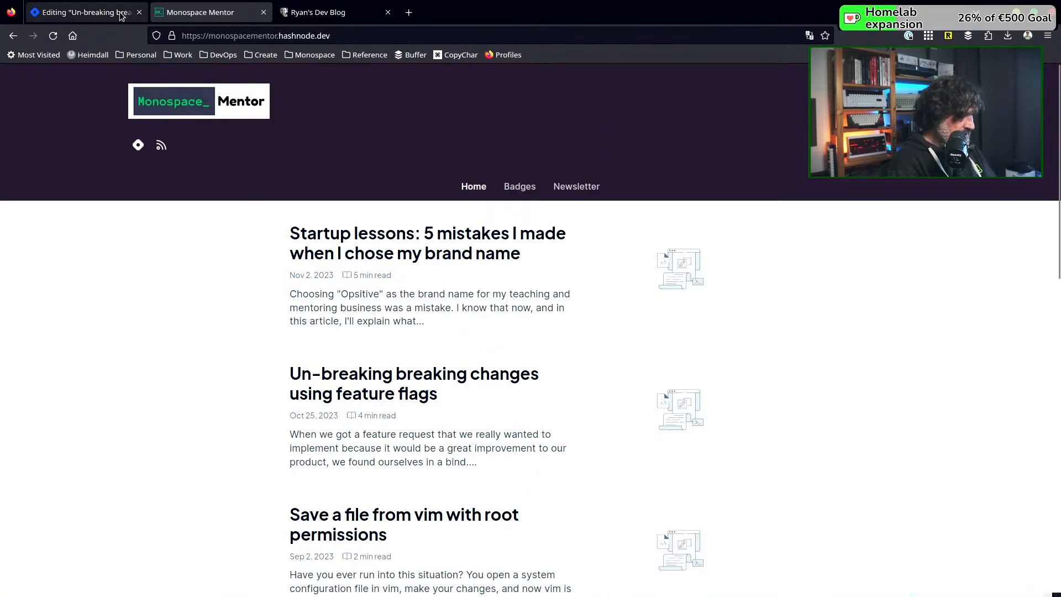
# Set the home page layout to Magazine Layout in the blog dashboard's appearance settings and save the update
pyautogui.click(88, 14)
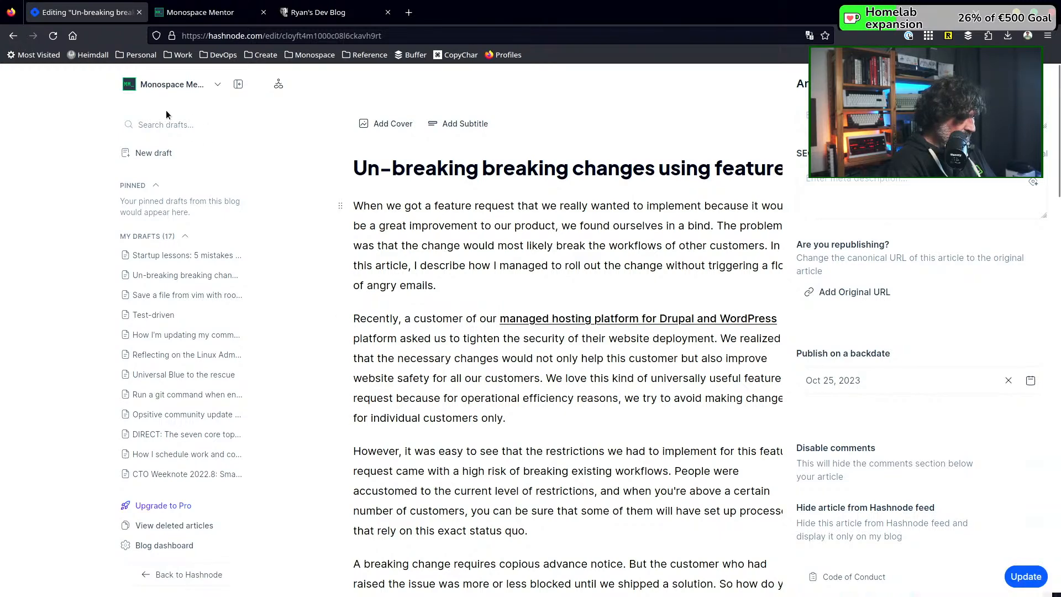
pyautogui.scroll(-1, 187, 532)
pyautogui.scroll(-5, 187, 532)
pyautogui.click(173, 544)
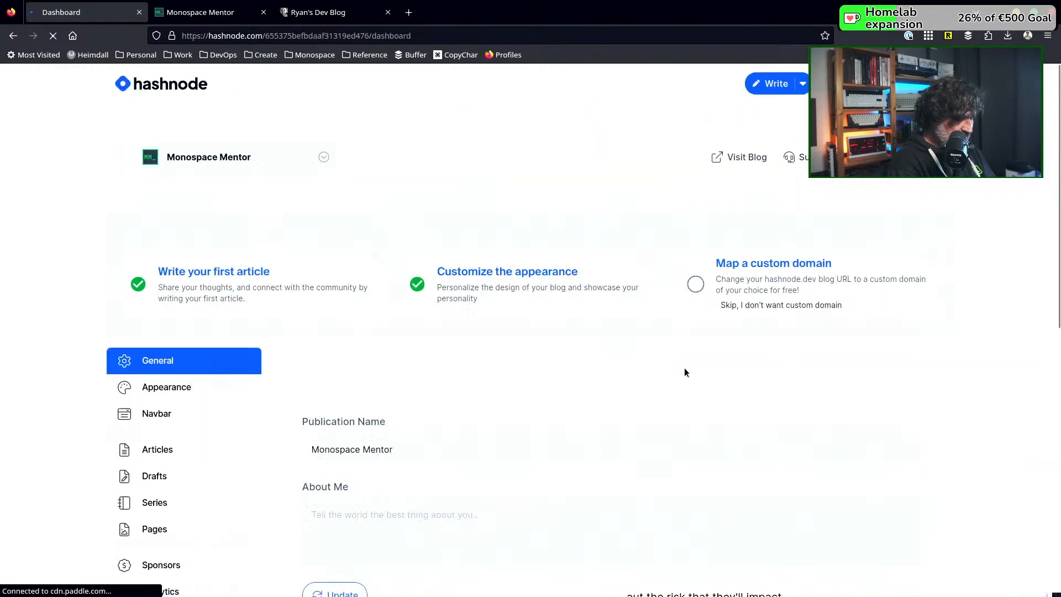
pyautogui.click(498, 271)
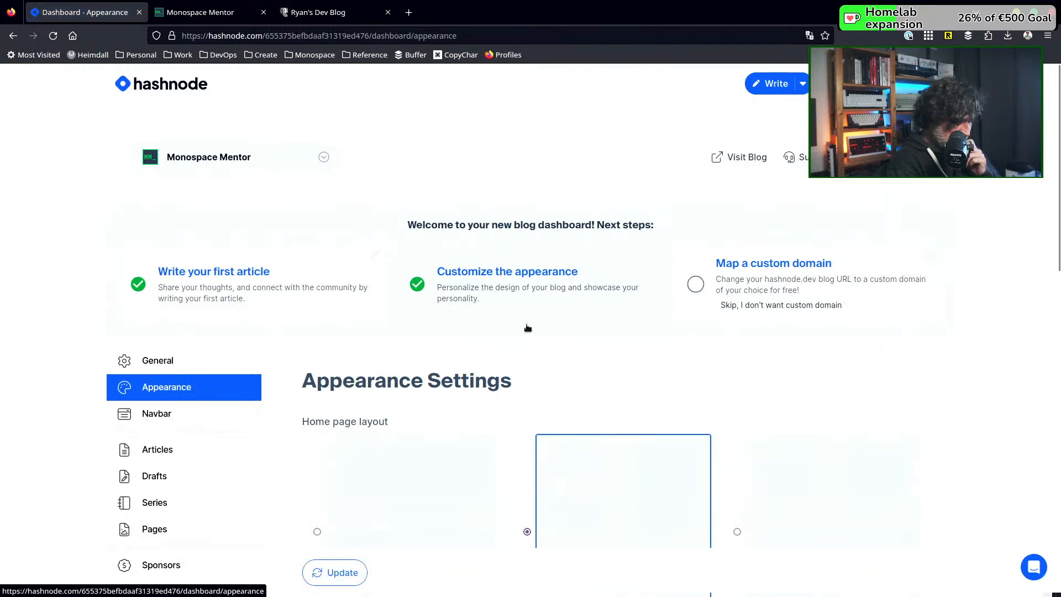
pyautogui.scroll(-3, 737, 359)
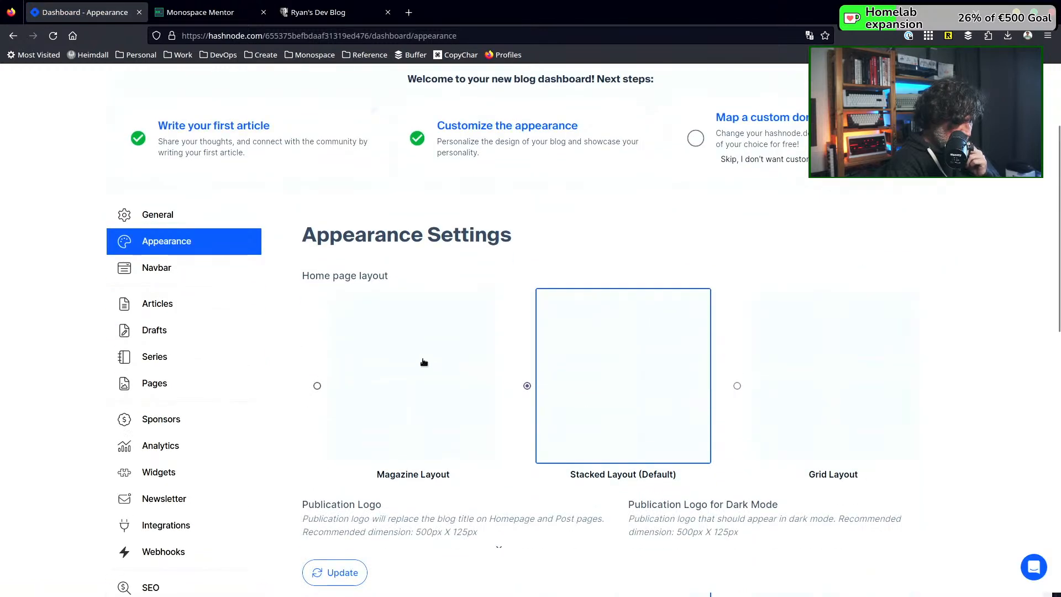
pyautogui.click(418, 358)
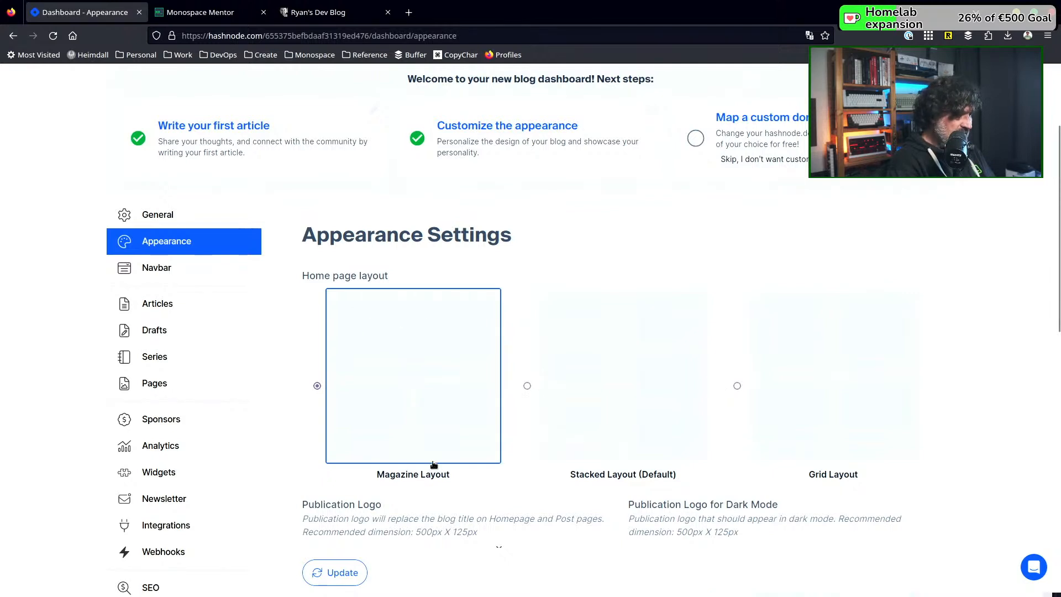
pyautogui.scroll(-3, 533, 538)
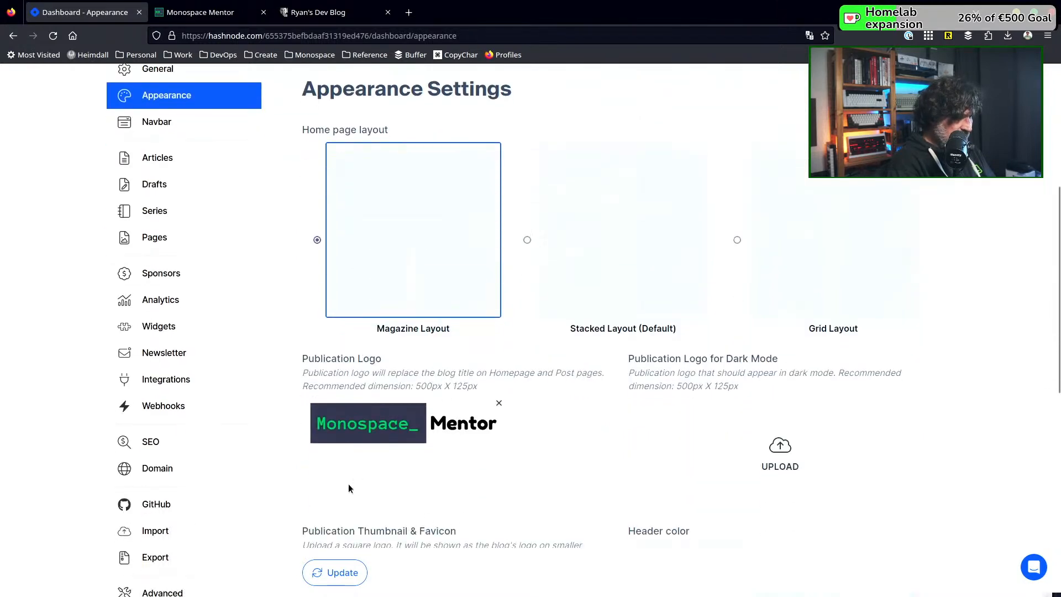
pyautogui.click(343, 572)
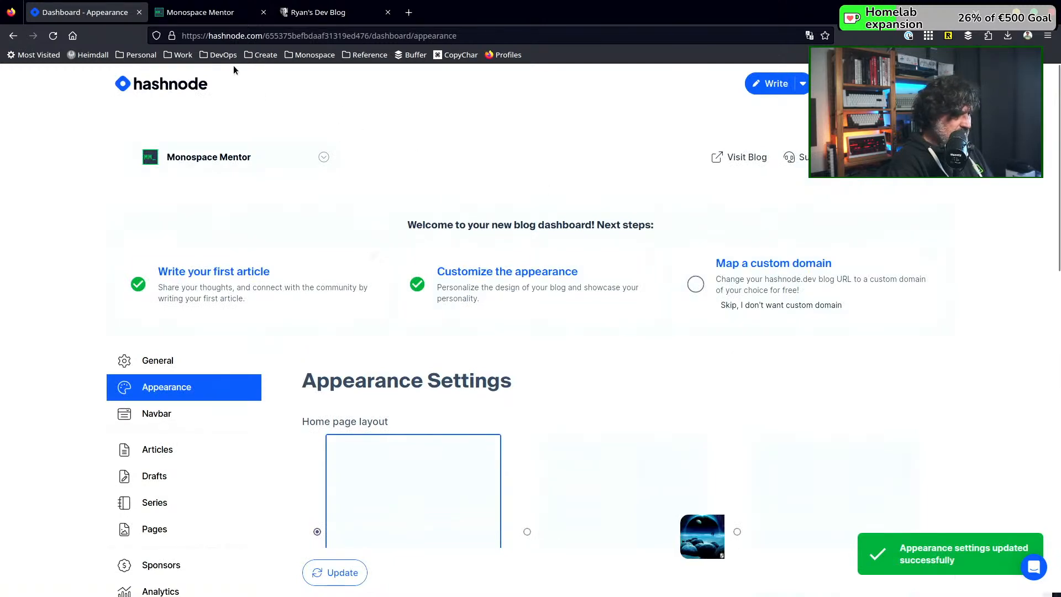
# Reload the published blog's home page and review how the featured and remaining posts are arranged in the magazine layout
pyautogui.click(204, 15)
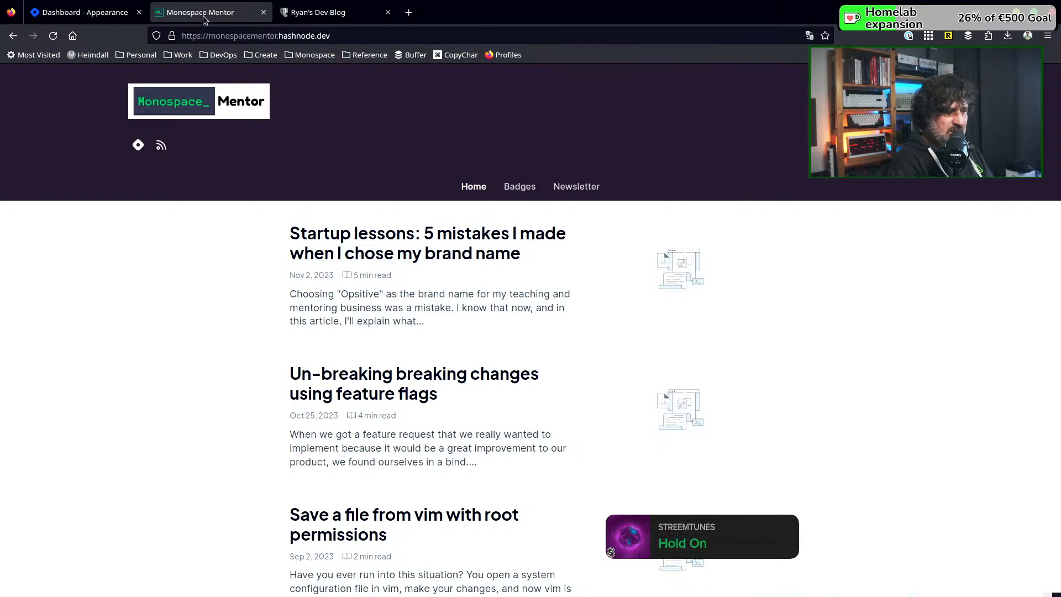
pyautogui.click(53, 35)
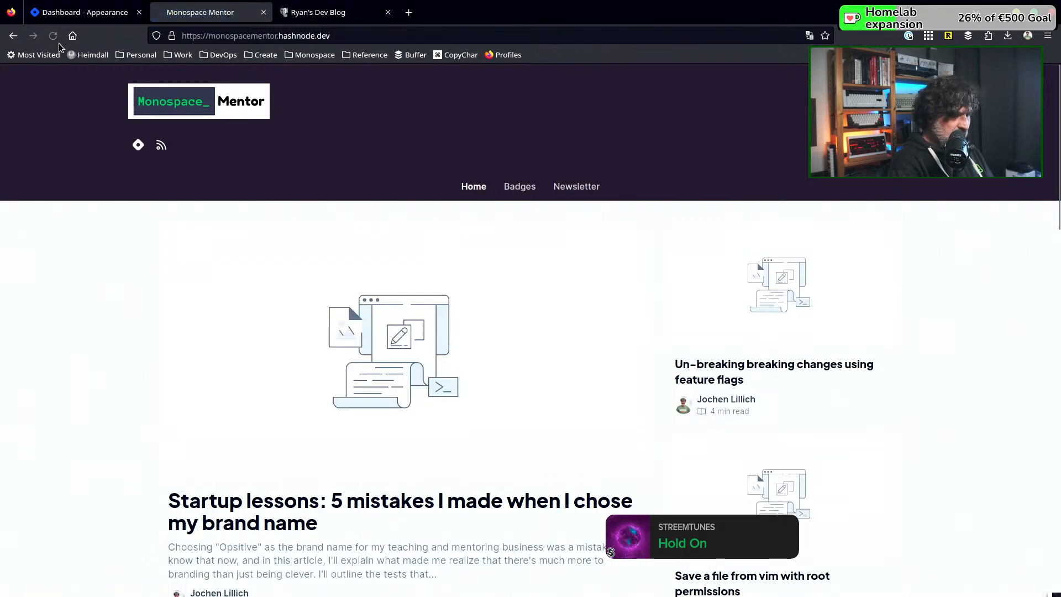
pyautogui.scroll(-5, 470, 363)
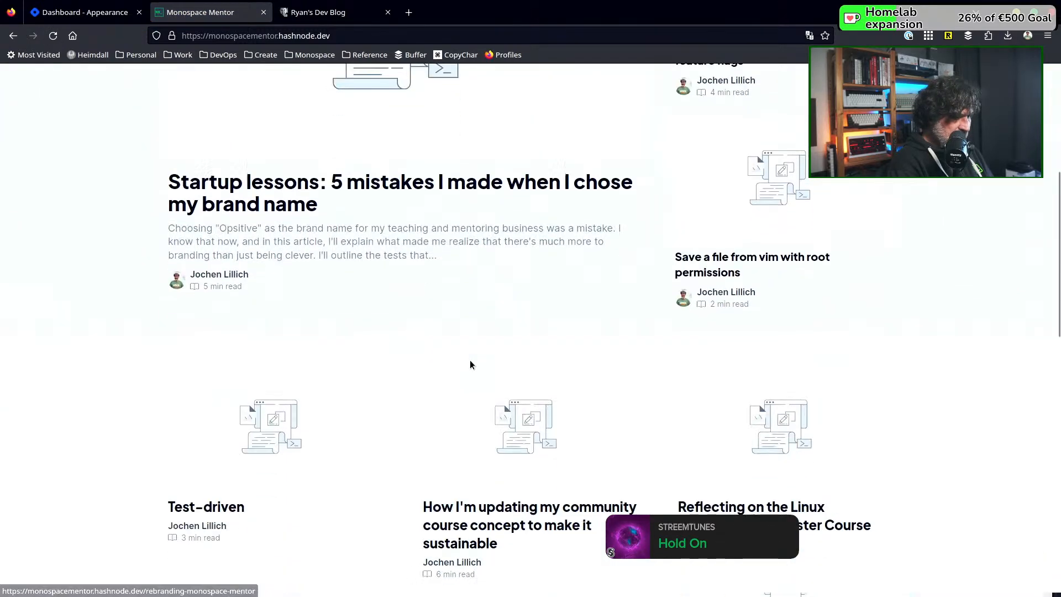
pyautogui.scroll(5, 469, 364)
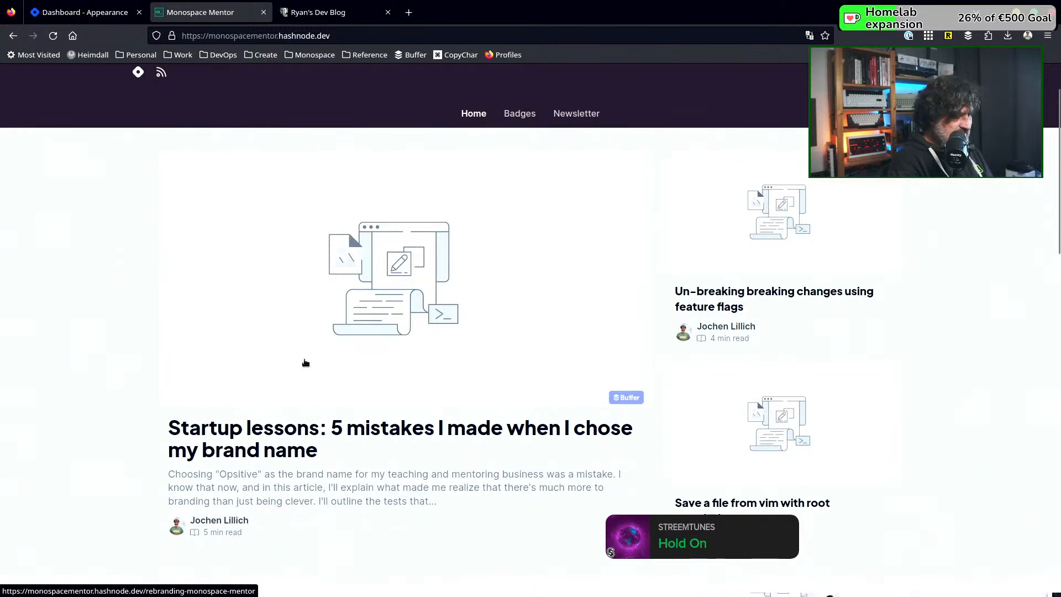
pyautogui.scroll(-2, 420, 249)
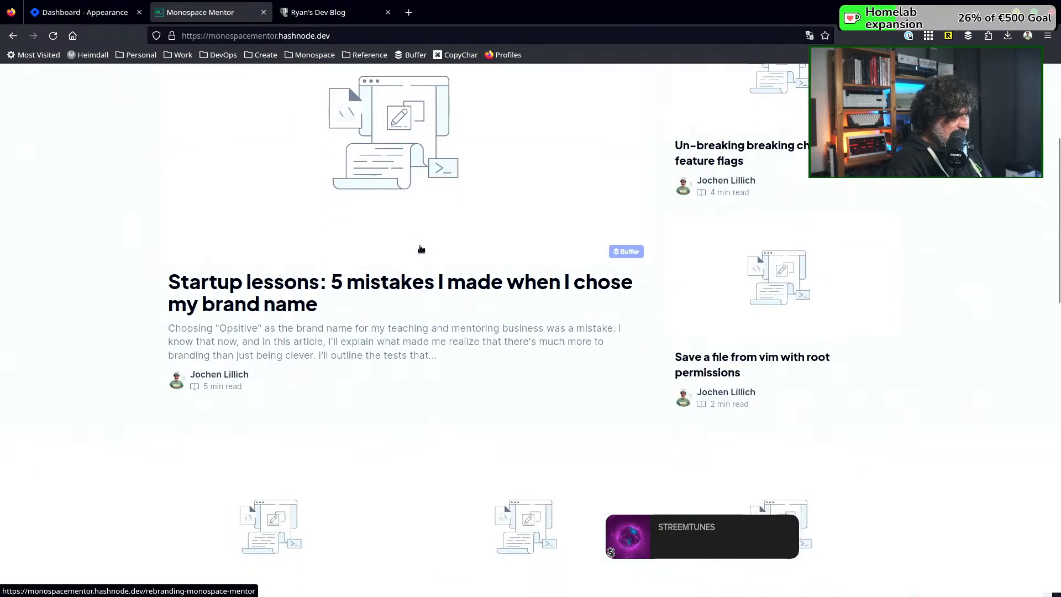
pyautogui.scroll(2, 420, 249)
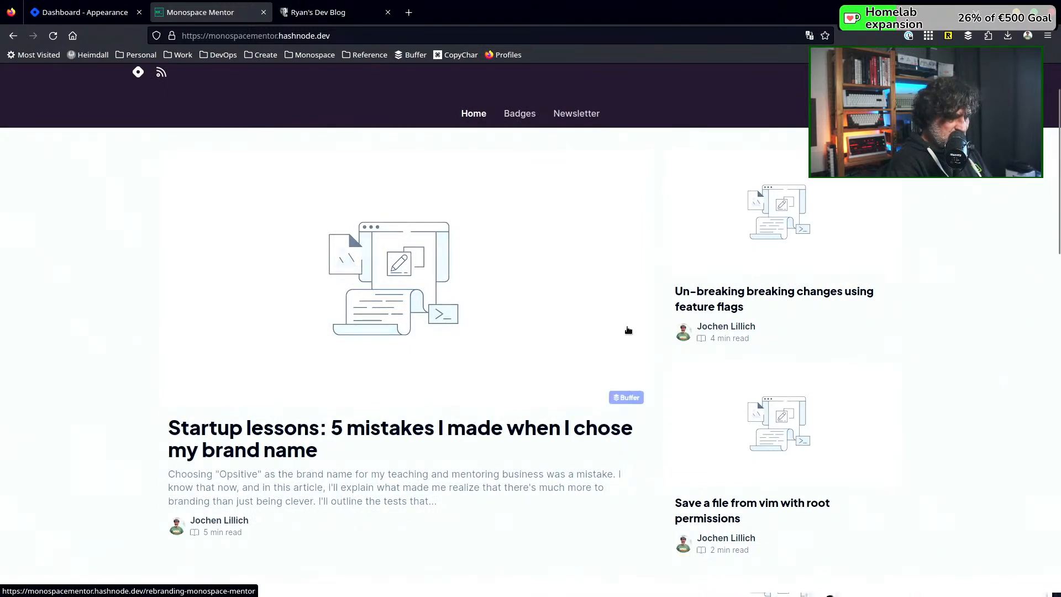
pyautogui.scroll(-2, 806, 215)
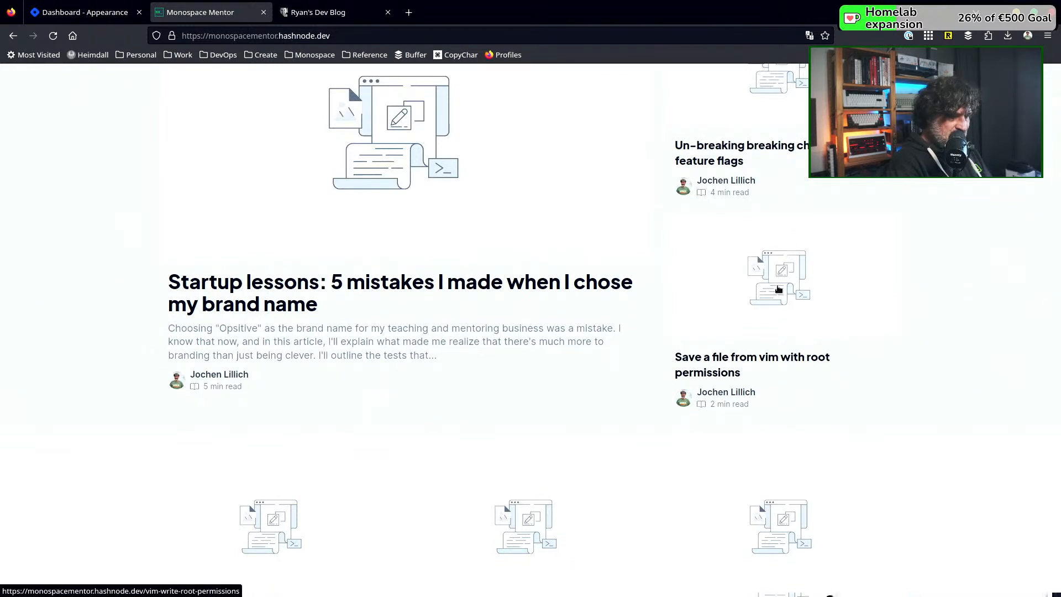
pyautogui.scroll(-2, 777, 289)
pyautogui.scroll(-3, 270, 300)
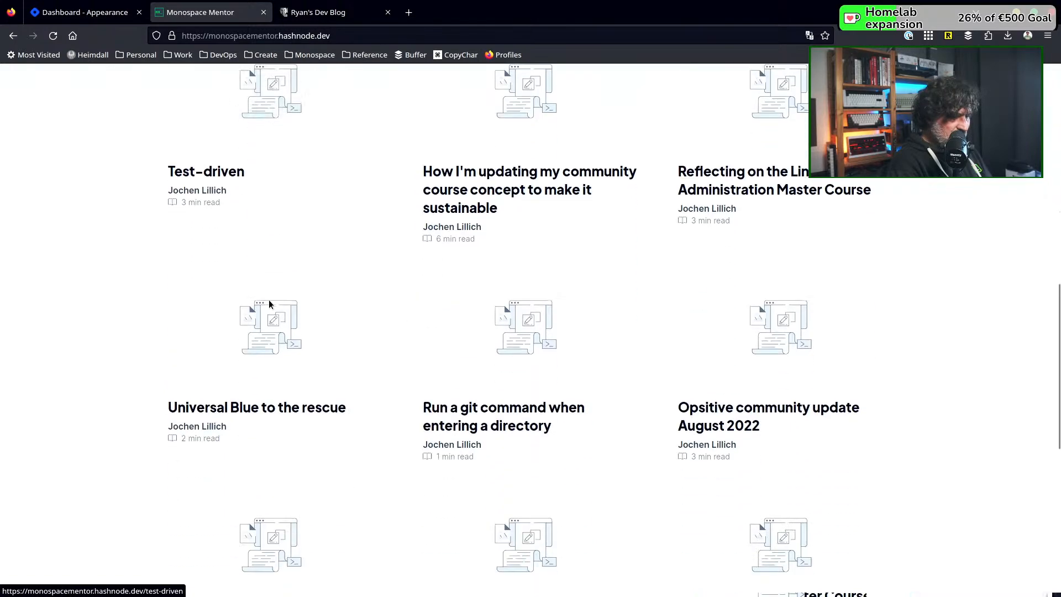
pyautogui.scroll(-6, 269, 303)
pyautogui.scroll(2, 269, 304)
pyautogui.scroll(10, 269, 303)
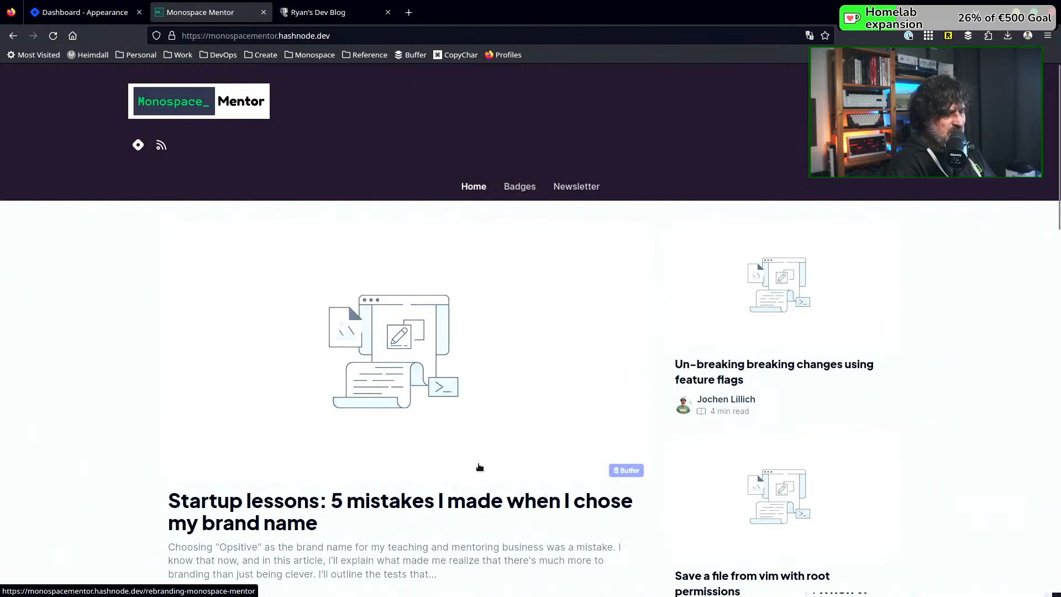
pyautogui.scroll(-1, 406, 497)
pyautogui.scroll(-2, 407, 492)
pyautogui.scroll(3, 408, 493)
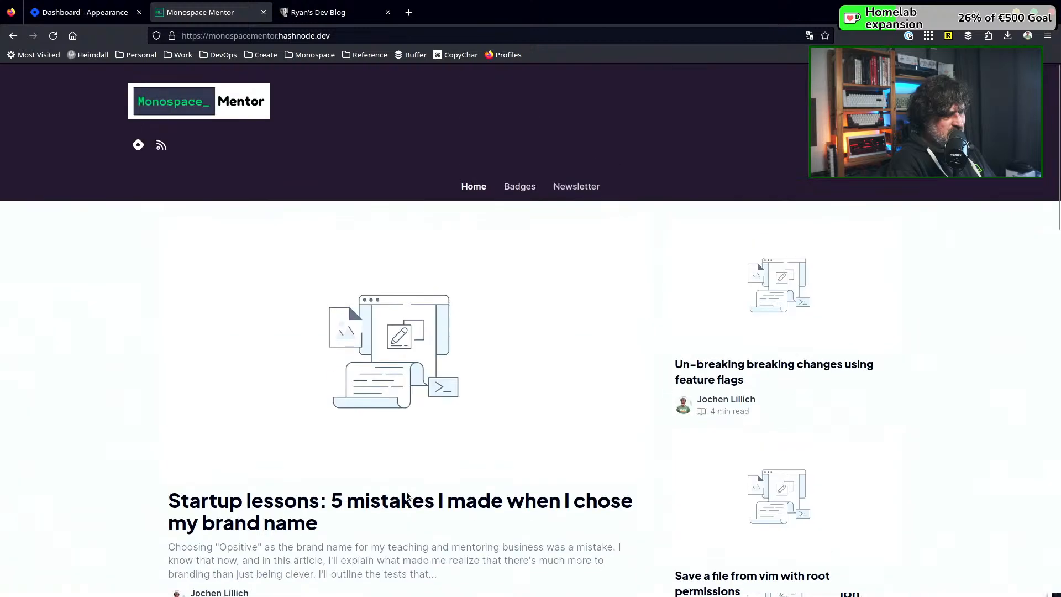
pyautogui.scroll(-3, 411, 326)
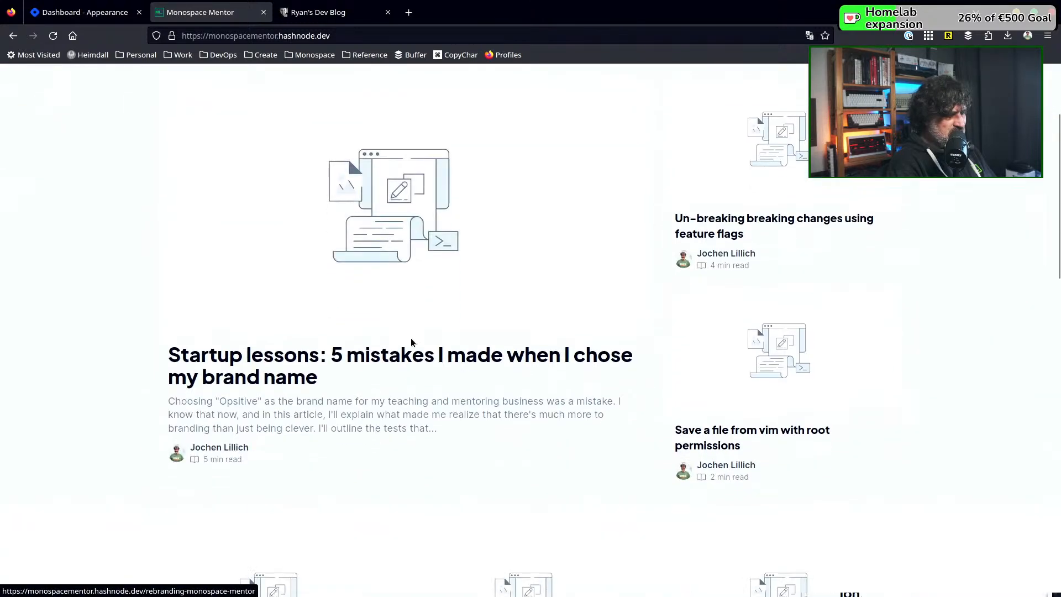
pyautogui.scroll(3, 451, 402)
pyautogui.moveTo(451, 403)
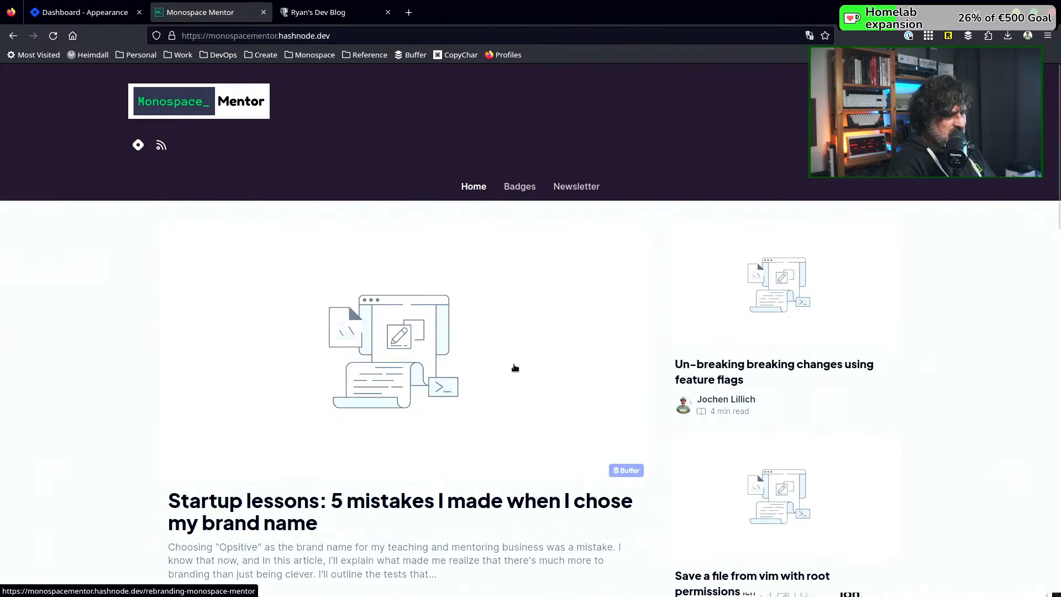
pyautogui.scroll(-3, 515, 367)
pyautogui.scroll(1, 515, 369)
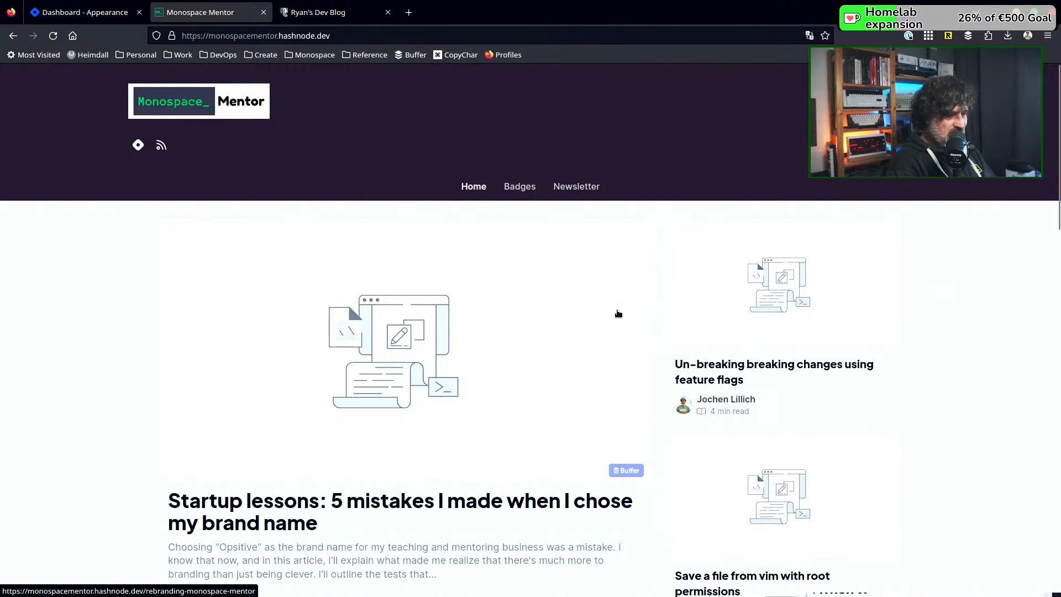
pyautogui.scroll(-5, 618, 314)
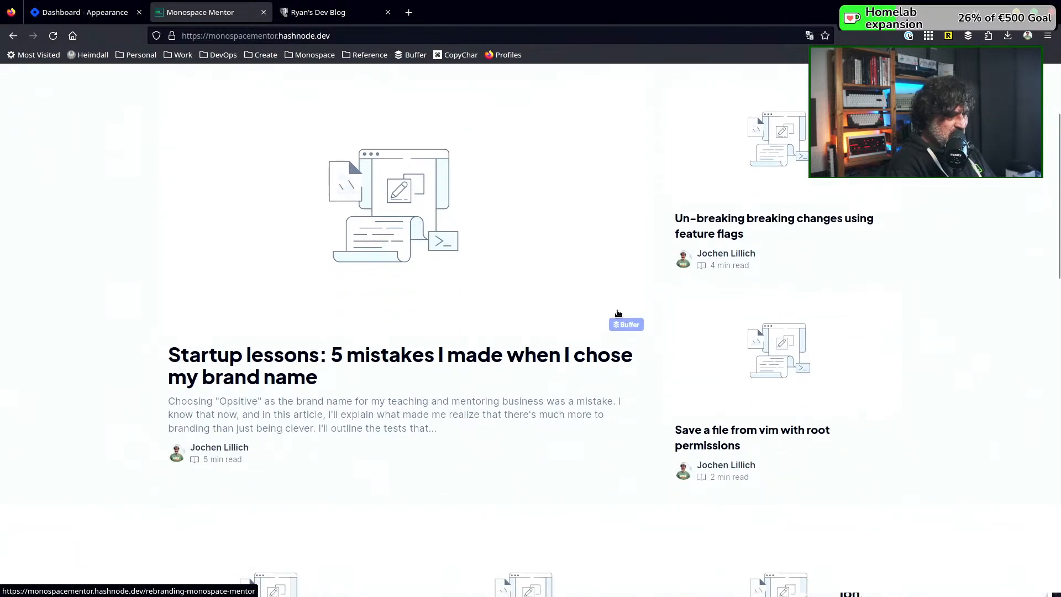
pyautogui.scroll(-4, 619, 313)
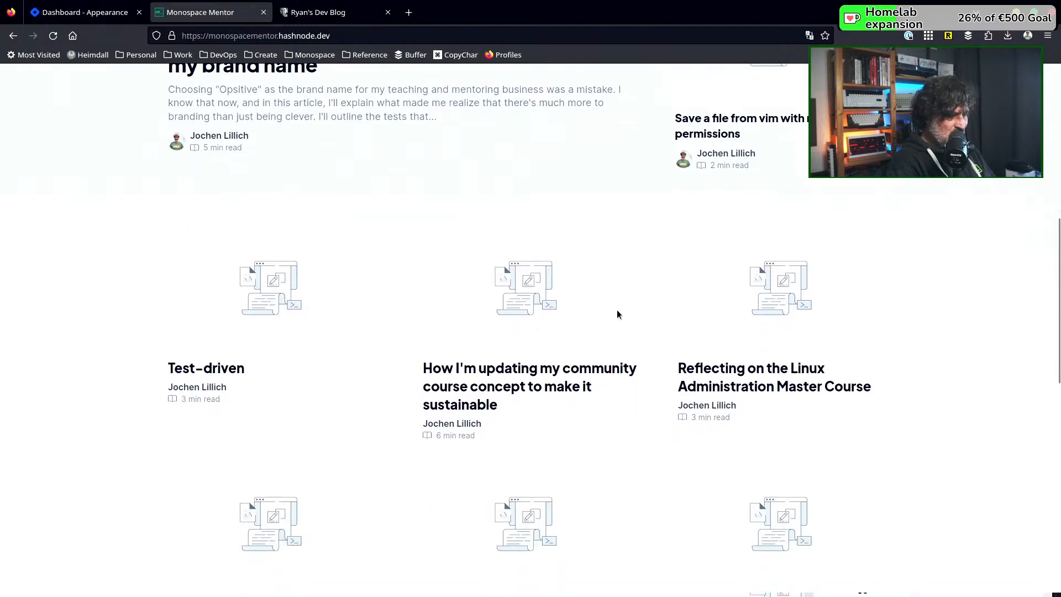
pyautogui.scroll(-8, 617, 314)
pyautogui.scroll(5, 618, 313)
pyautogui.scroll(10, 619, 313)
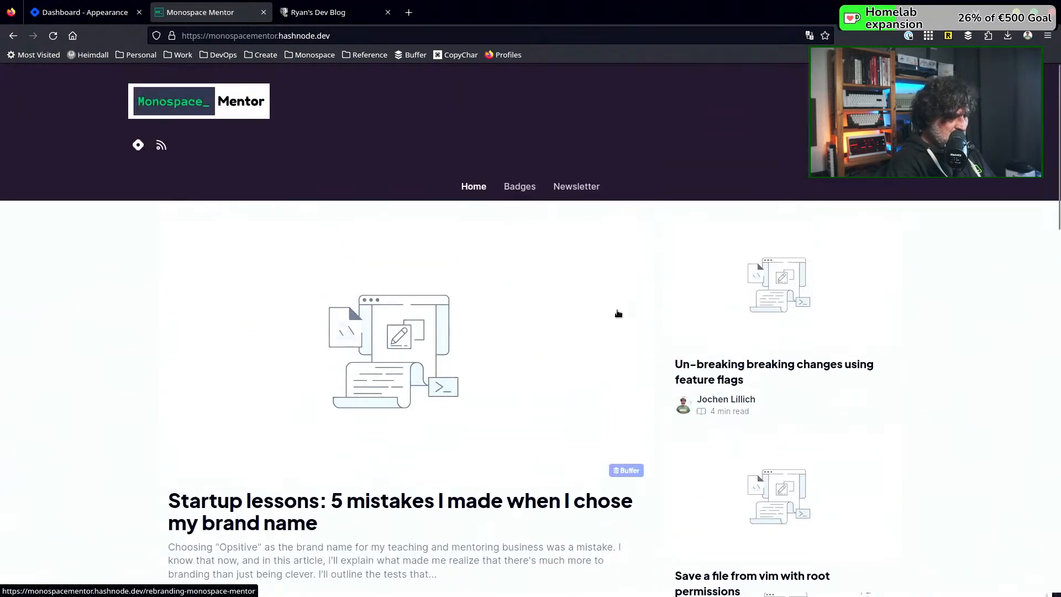
pyautogui.scroll(-4, 618, 313)
pyautogui.scroll(1, 618, 314)
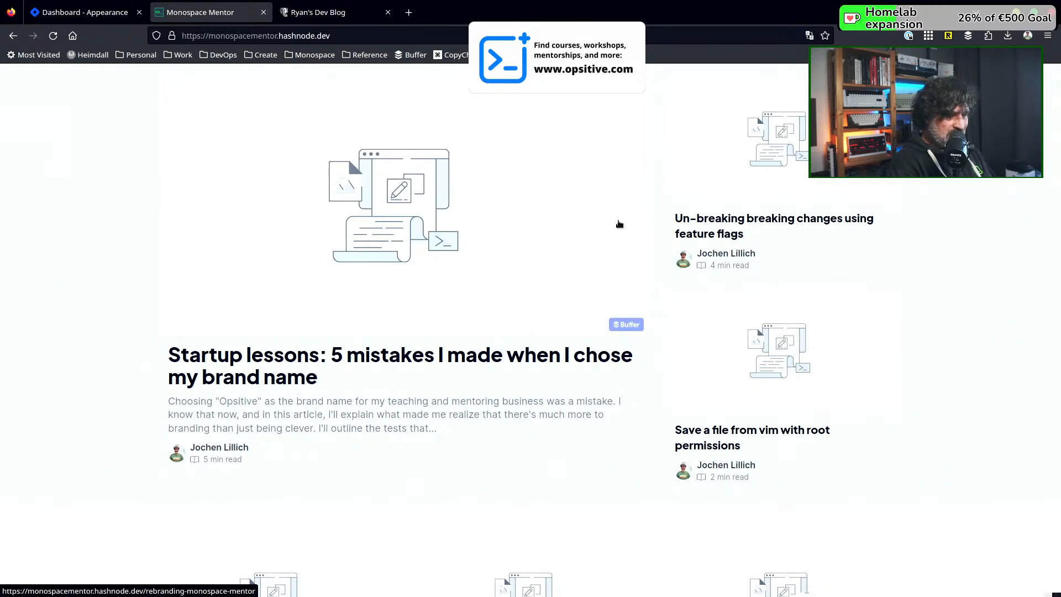
pyautogui.scroll(2, 620, 223)
pyautogui.scroll(-2, 619, 223)
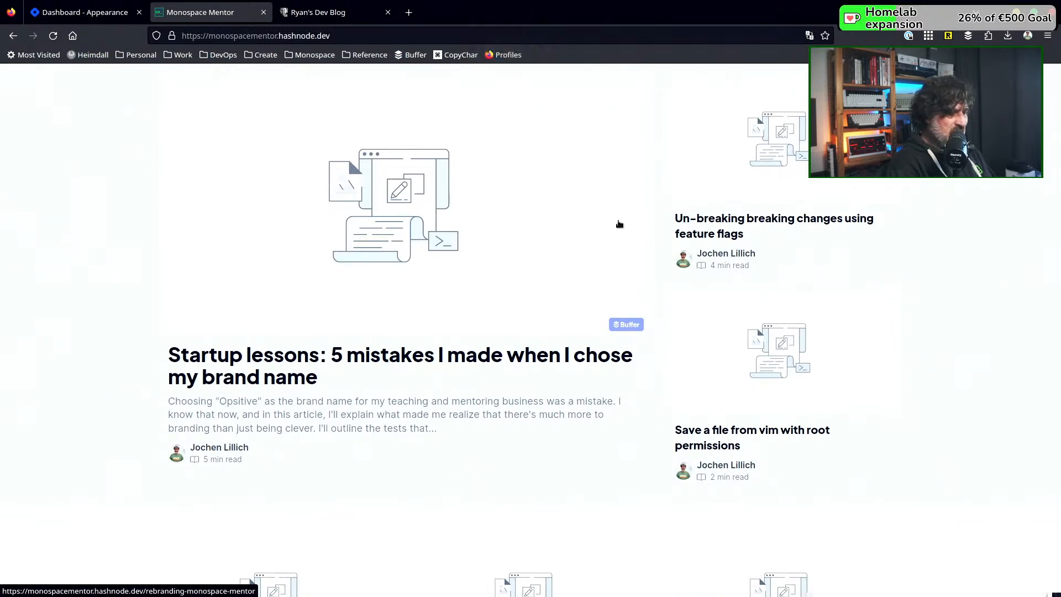
pyautogui.scroll(2, 620, 223)
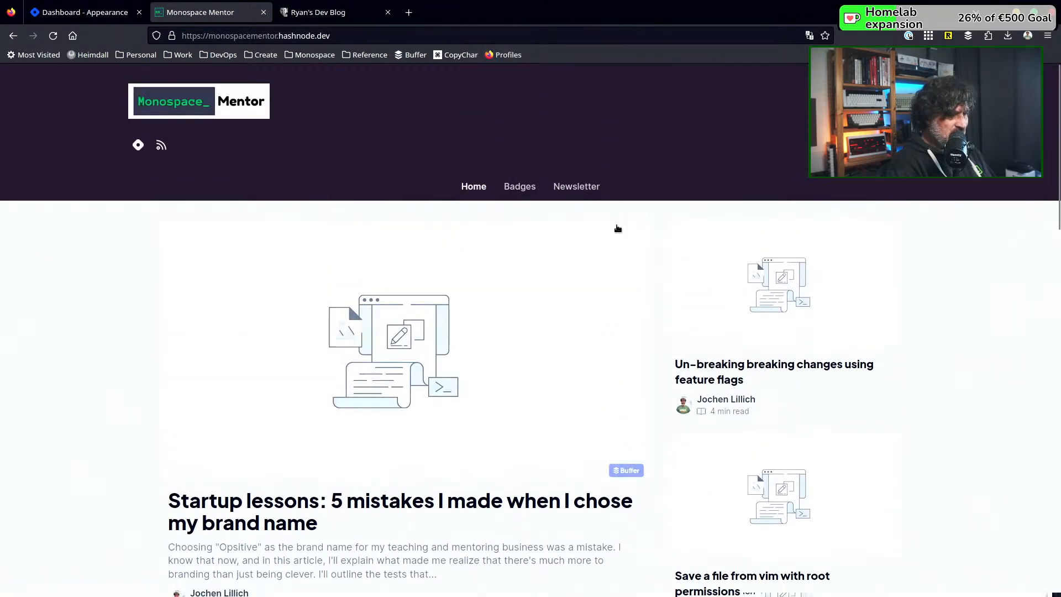
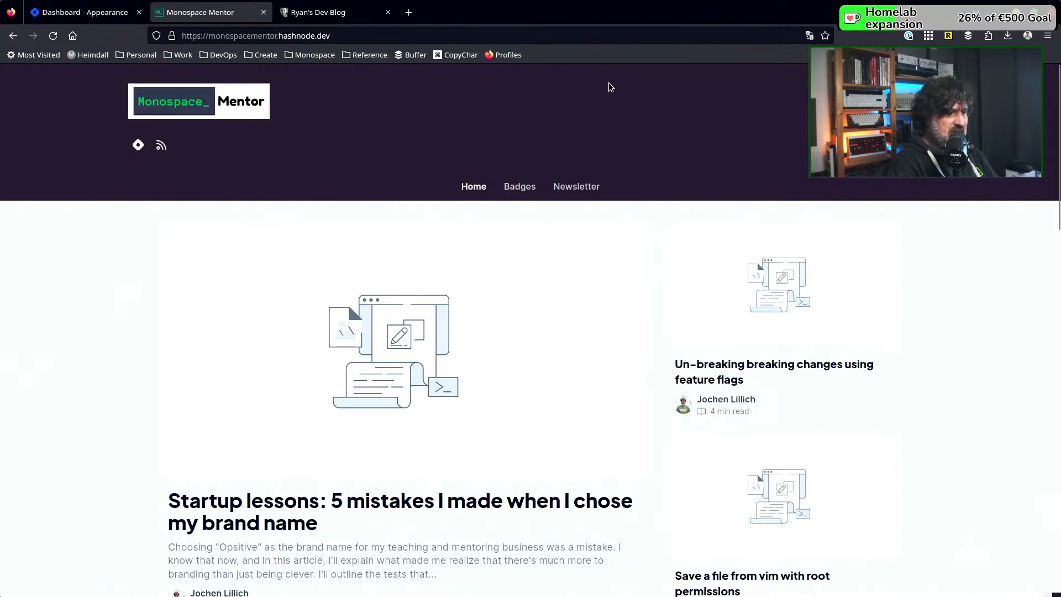
# Look through the published home page's posts in magazine layout down to the end of the list and back to the featured post
pyautogui.scroll(-5, 499, 389)
pyautogui.scroll(-12, 500, 391)
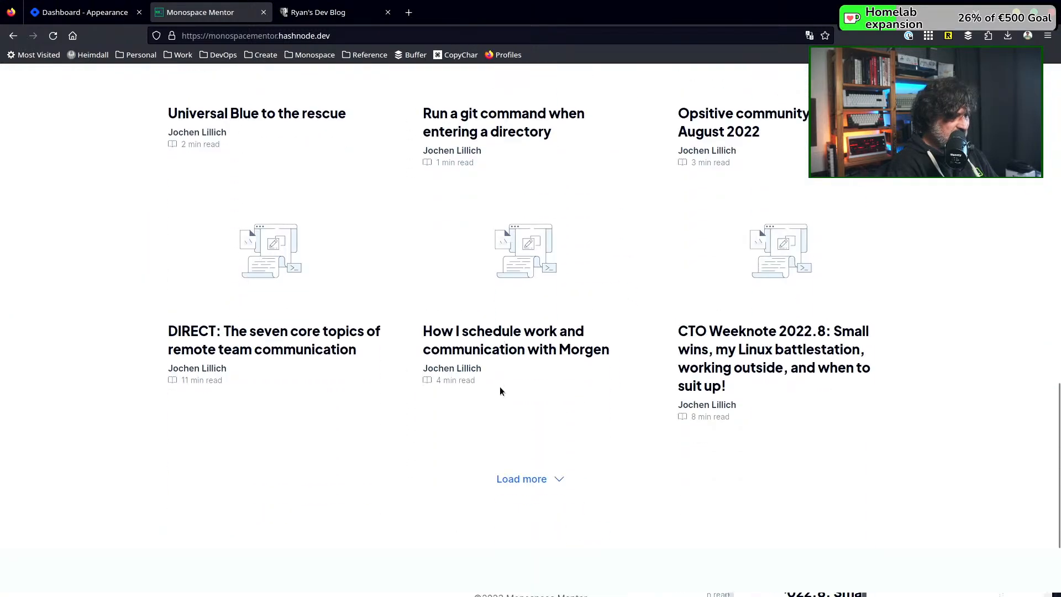
pyautogui.scroll(15, 500, 390)
pyautogui.scroll(3, 500, 391)
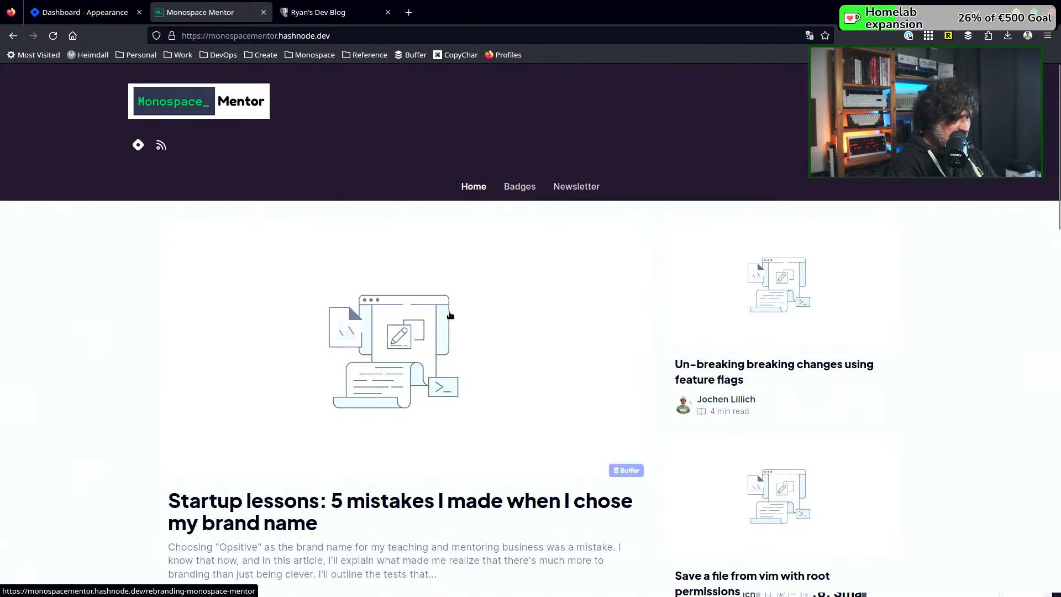
pyautogui.scroll(-6, 450, 315)
pyautogui.scroll(6, 467, 282)
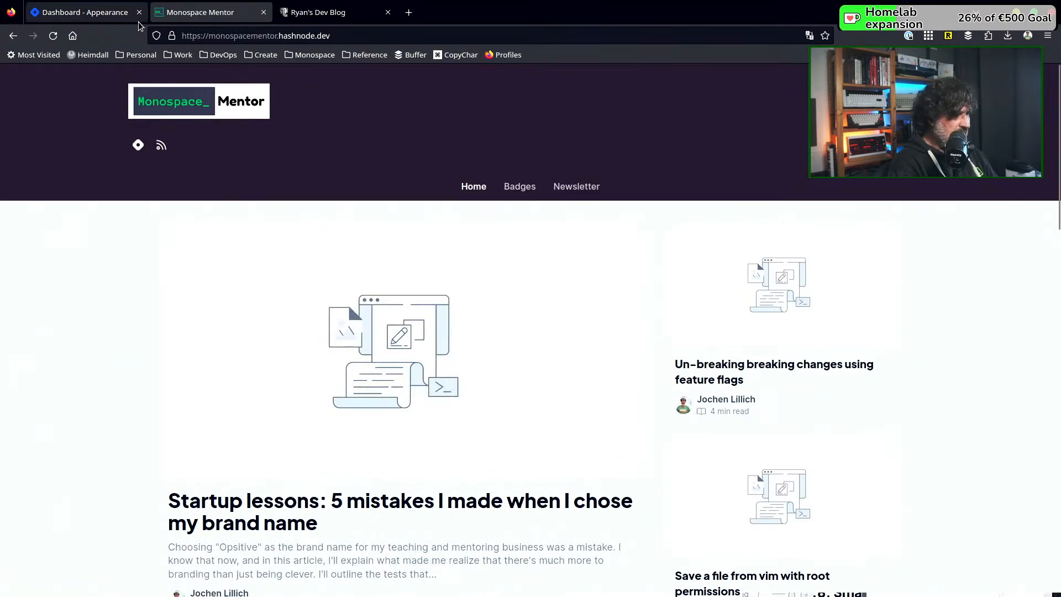
# Return to the blog dashboard and examine the Advanced settings, including custom page rules, team blog conversion and headless mode
pyautogui.click(108, 15)
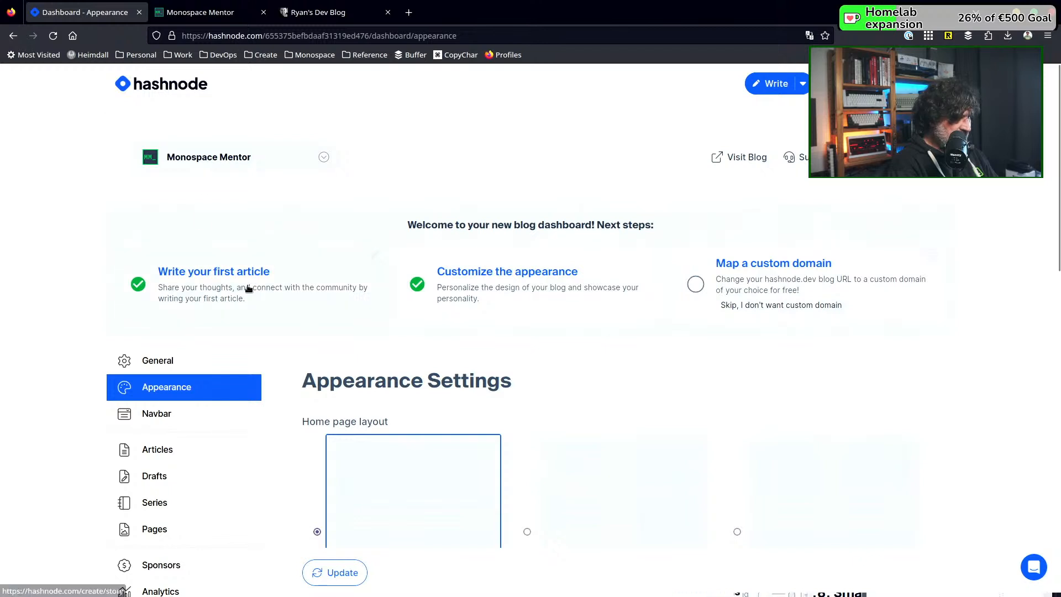
pyautogui.scroll(-2, 248, 289)
pyautogui.scroll(-3, 248, 289)
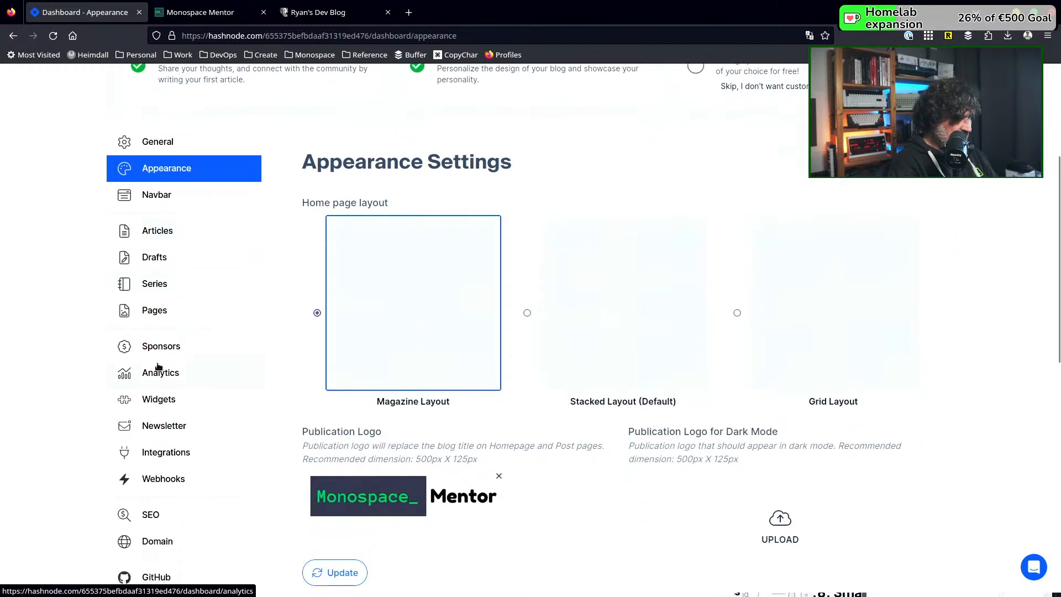
pyautogui.scroll(-3, 156, 410)
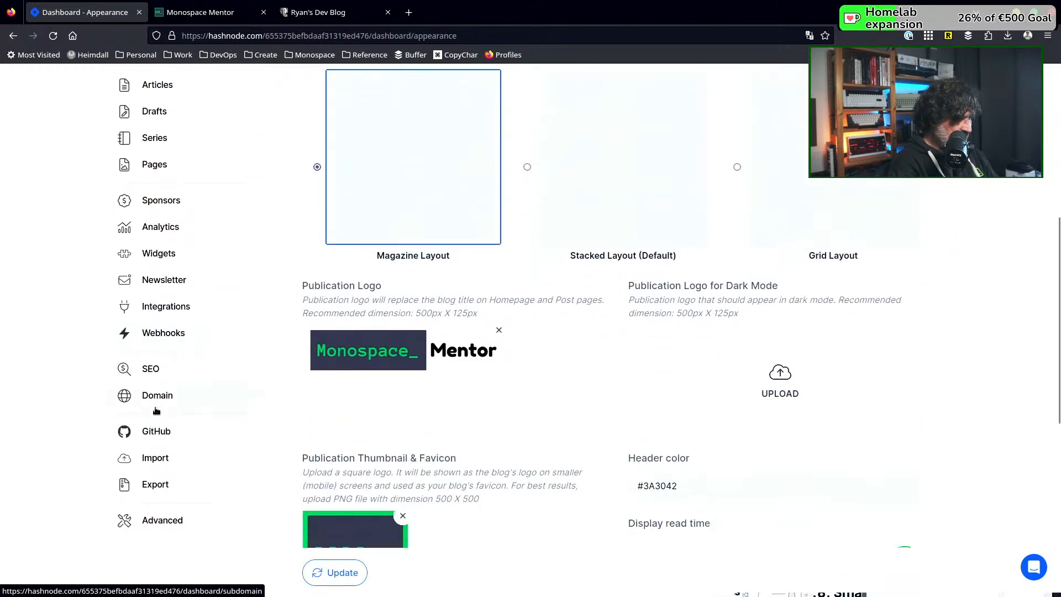
pyautogui.scroll(-2, 155, 410)
pyautogui.click(153, 446)
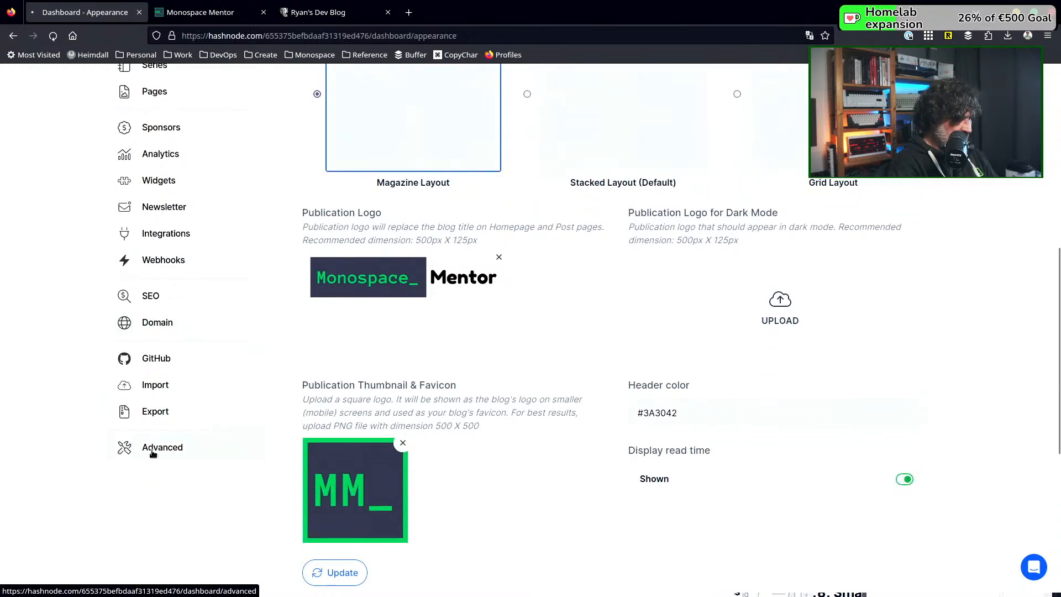
pyautogui.scroll(-3, 638, 394)
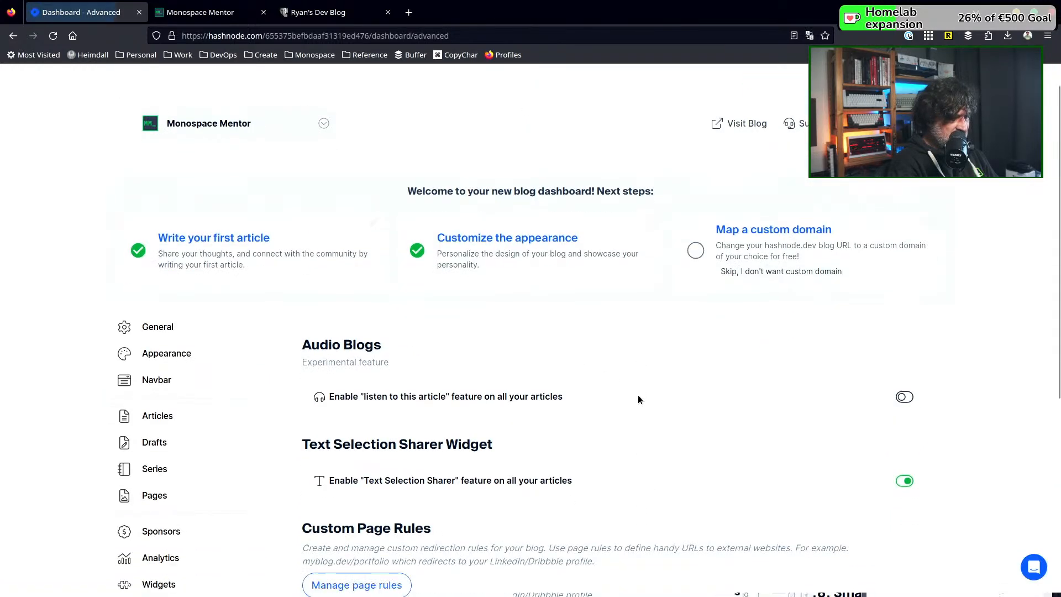
pyautogui.scroll(-1, 639, 395)
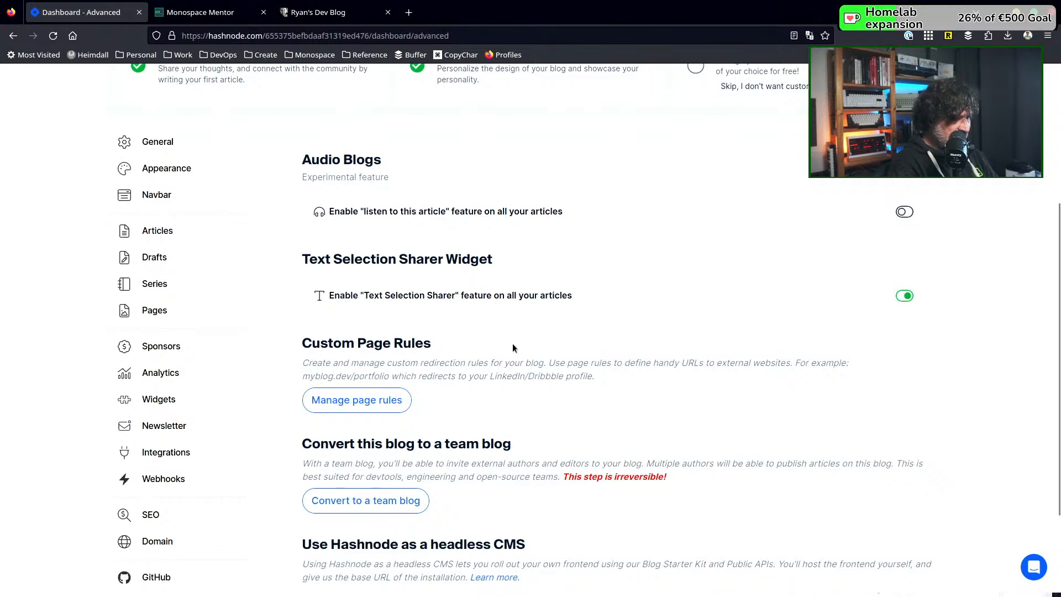
pyautogui.scroll(-1, 514, 324)
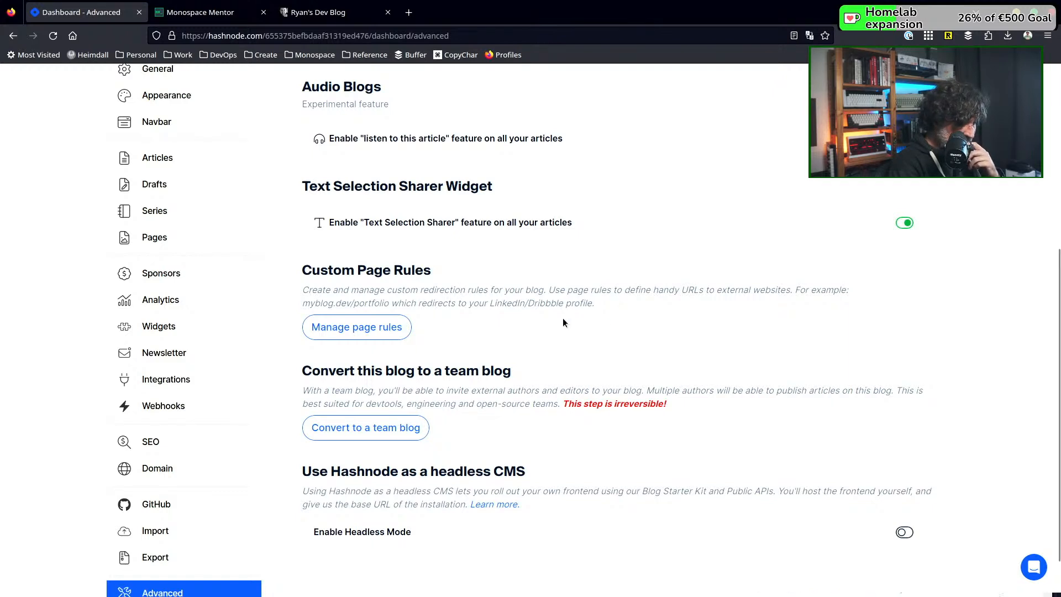
pyautogui.scroll(-1, 562, 317)
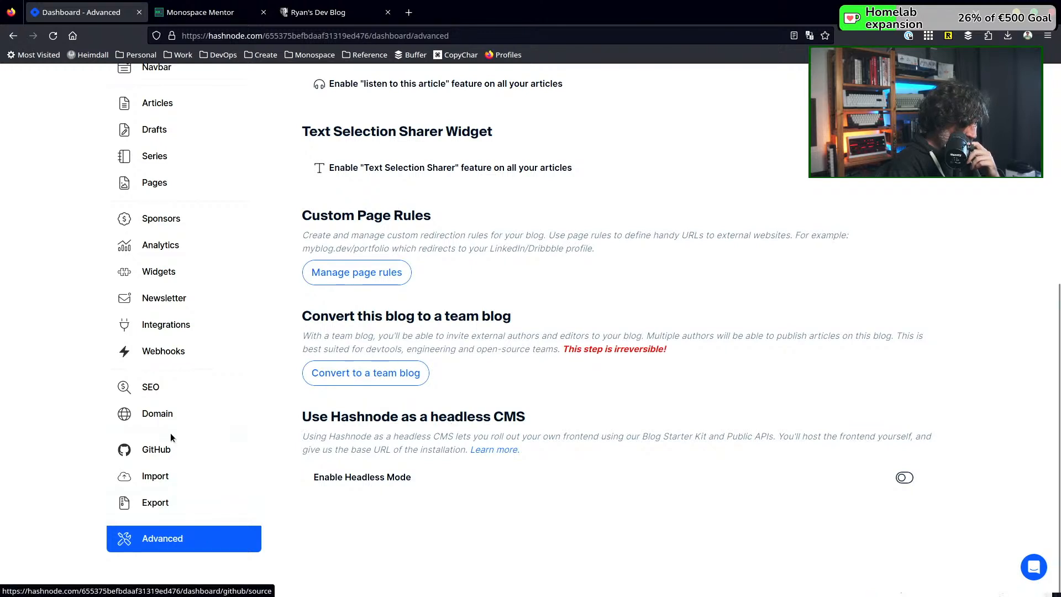
# Open the blog's SEO settings and review the display title, search description, sitemap and social media sharing image options
pyautogui.scroll(1, 170, 434)
pyautogui.scroll(1, 170, 433)
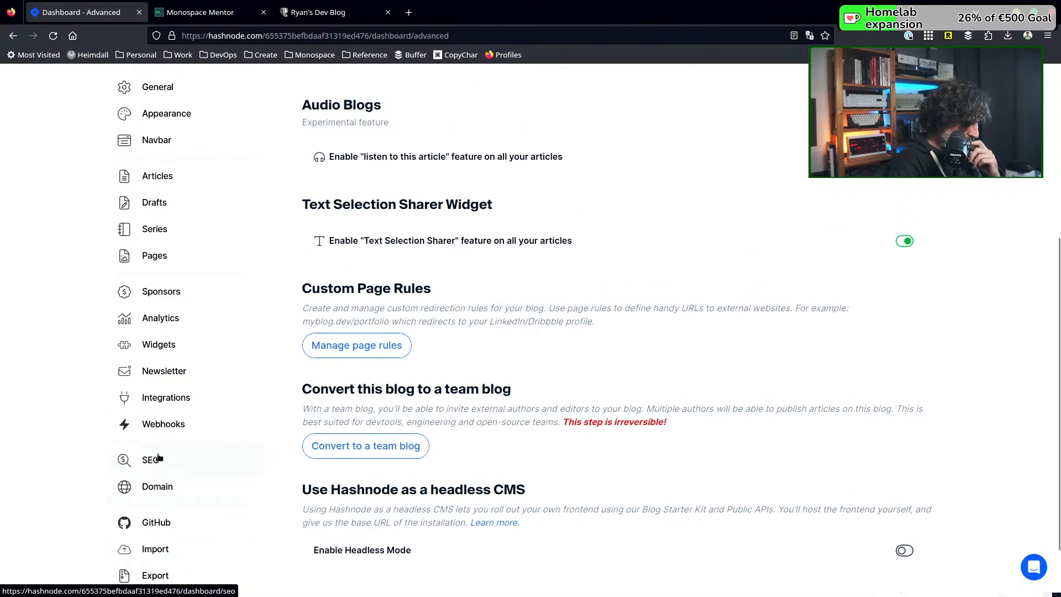
pyautogui.click(158, 458)
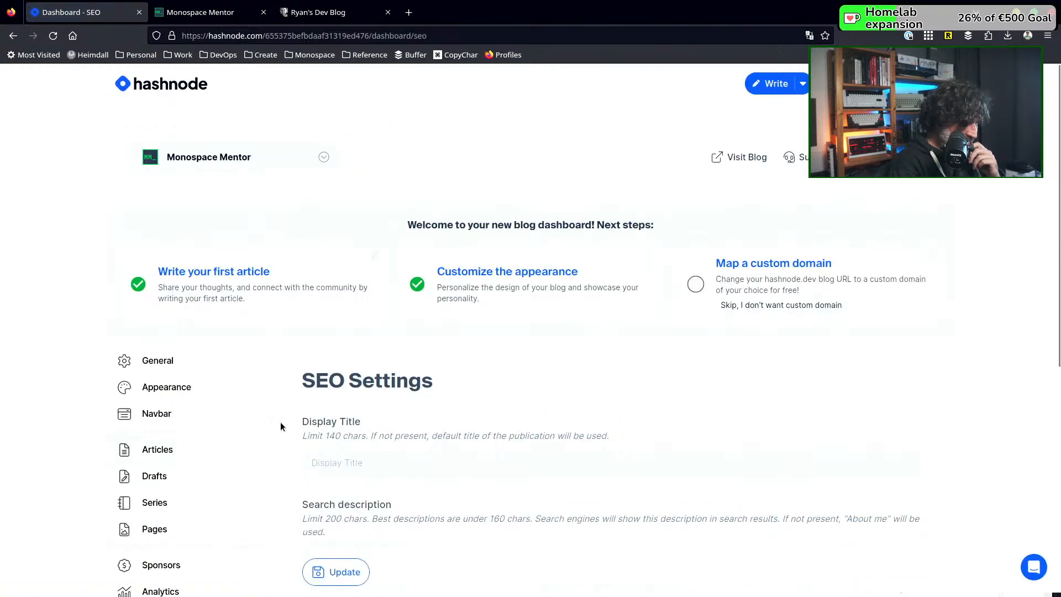
pyautogui.scroll(-2, 283, 424)
pyautogui.scroll(-2, 283, 423)
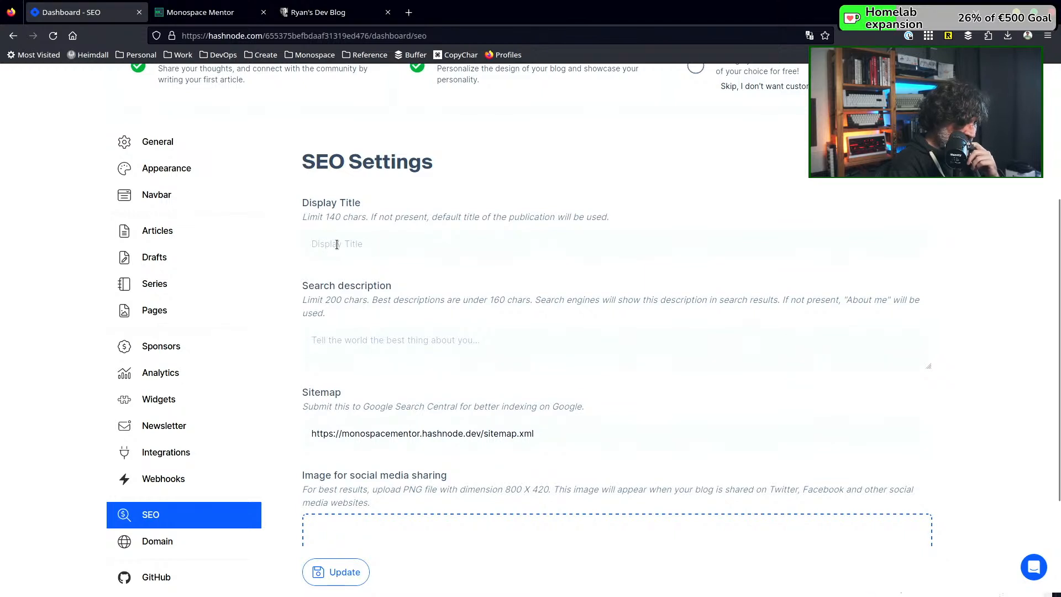
pyautogui.scroll(-3, 275, 276)
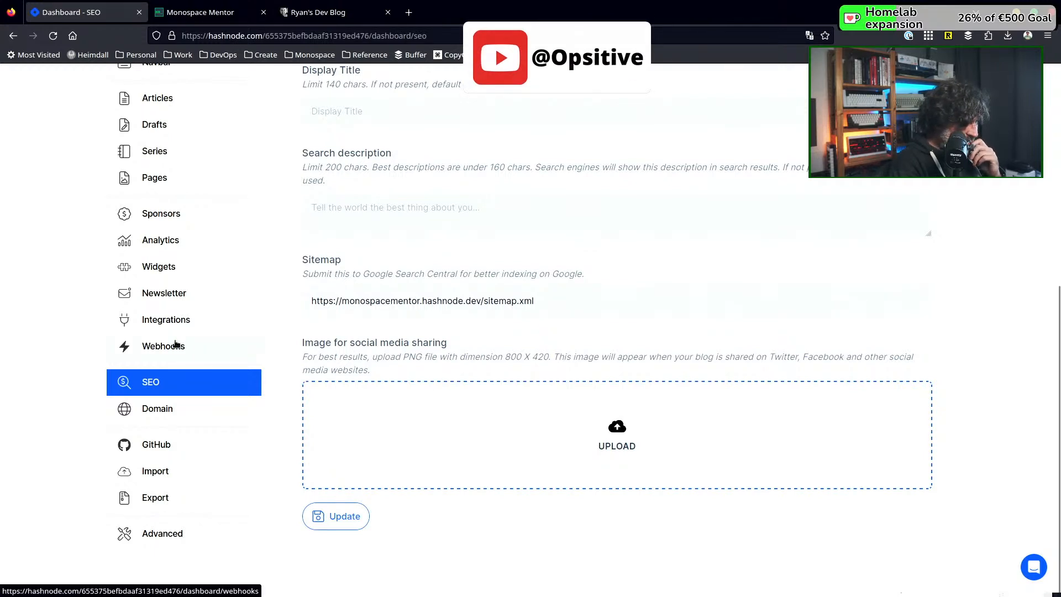
# Open the dashboard's Widgets section and check it for existing widgets
pyautogui.scroll(2, 176, 344)
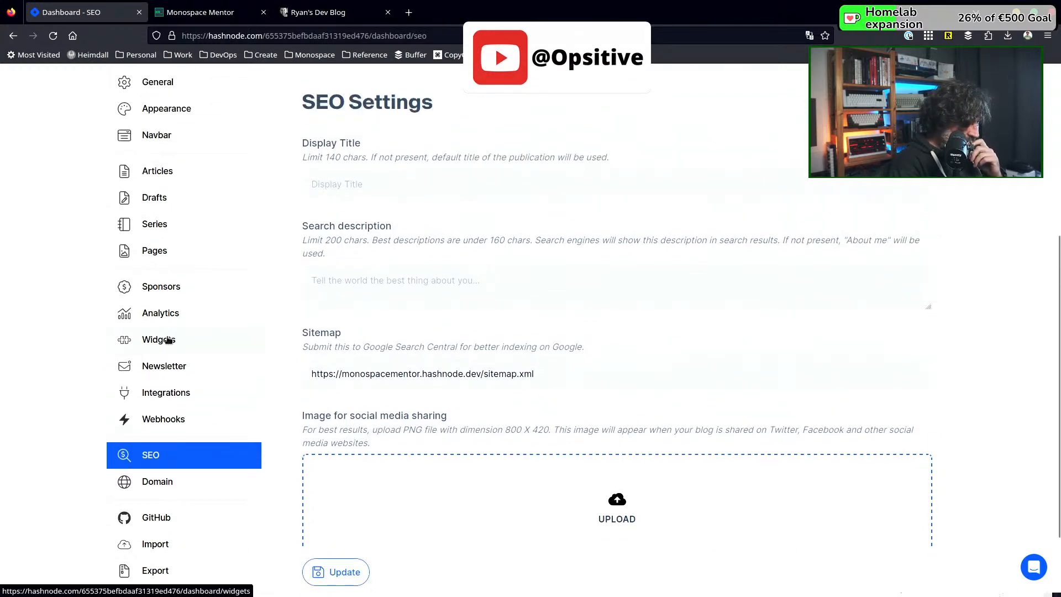
pyautogui.click(168, 339)
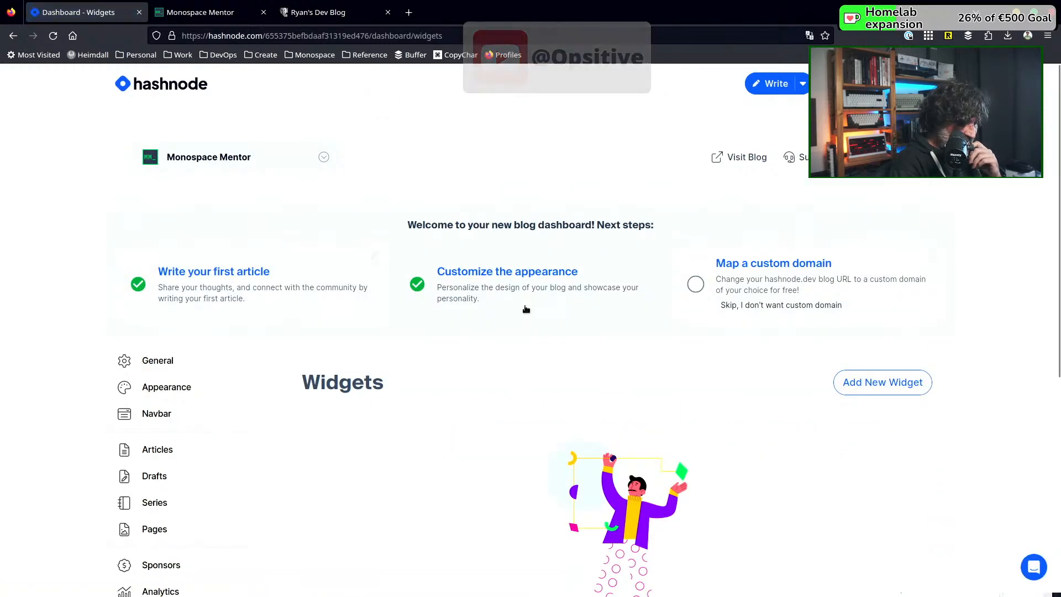
pyautogui.scroll(-4, 526, 309)
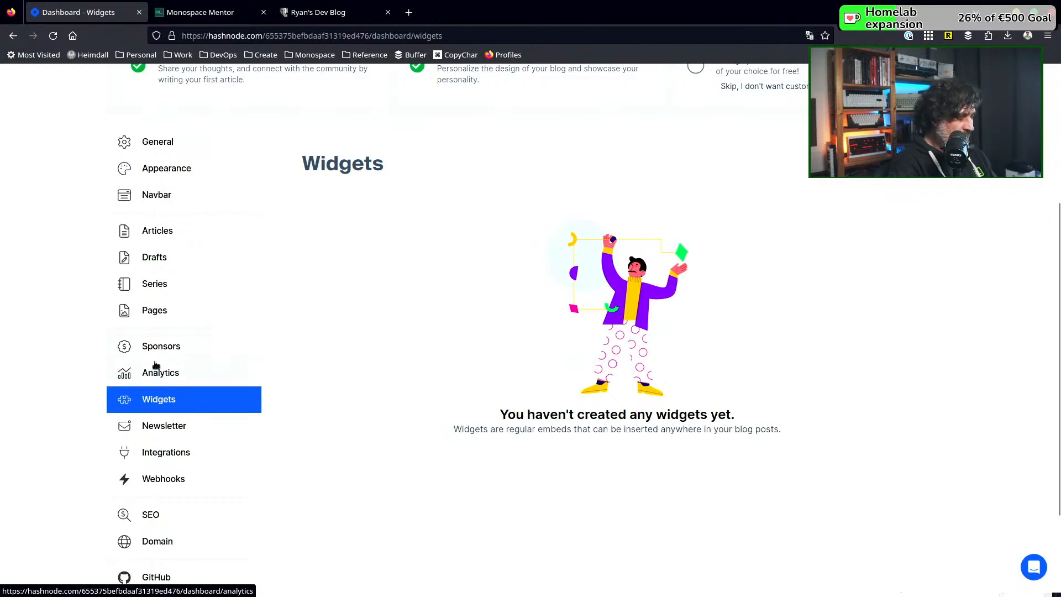
# Check the blog's existing pages and series in the dashboard's Pages and Series sections
pyautogui.click(157, 313)
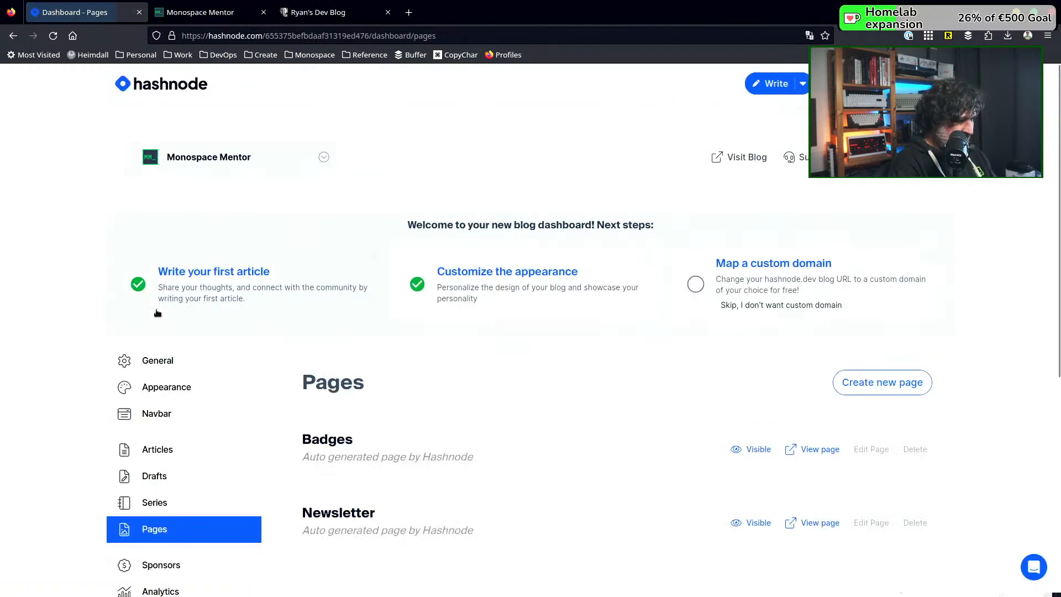
pyautogui.scroll(-3, 211, 328)
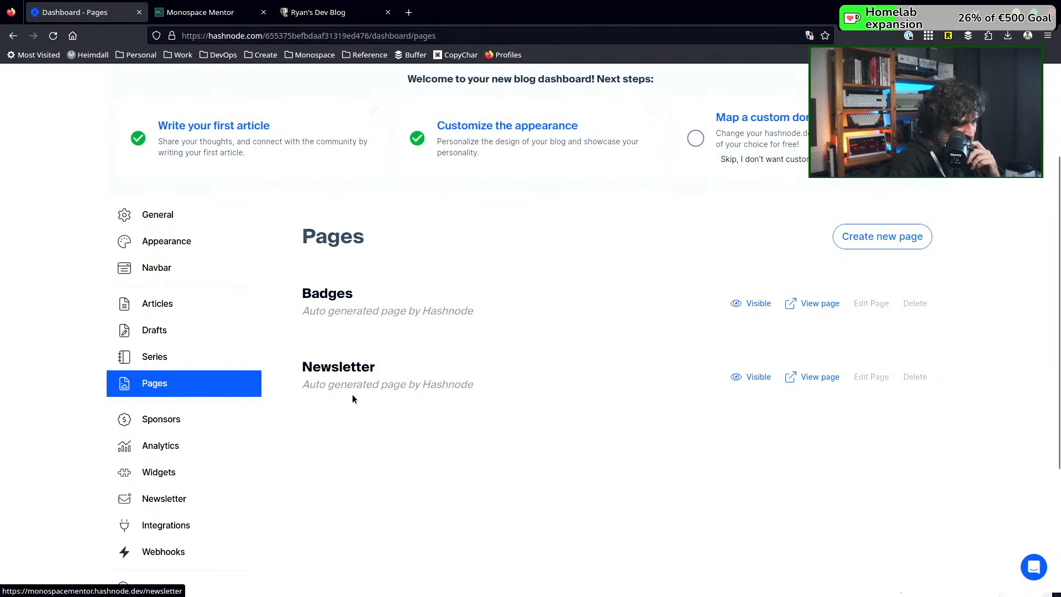
pyautogui.click(167, 357)
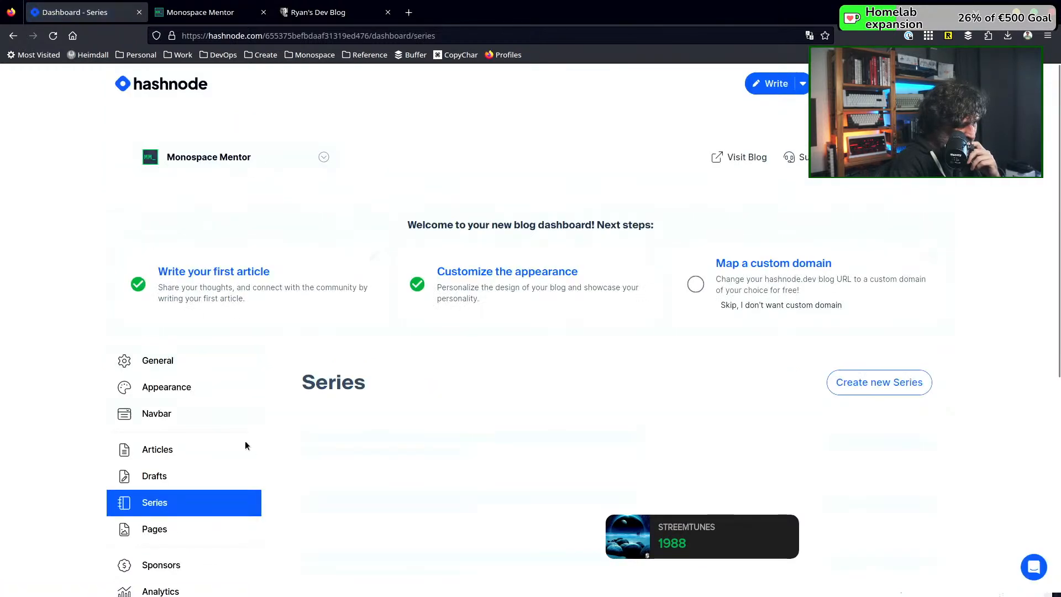
pyautogui.scroll(-3, 273, 356)
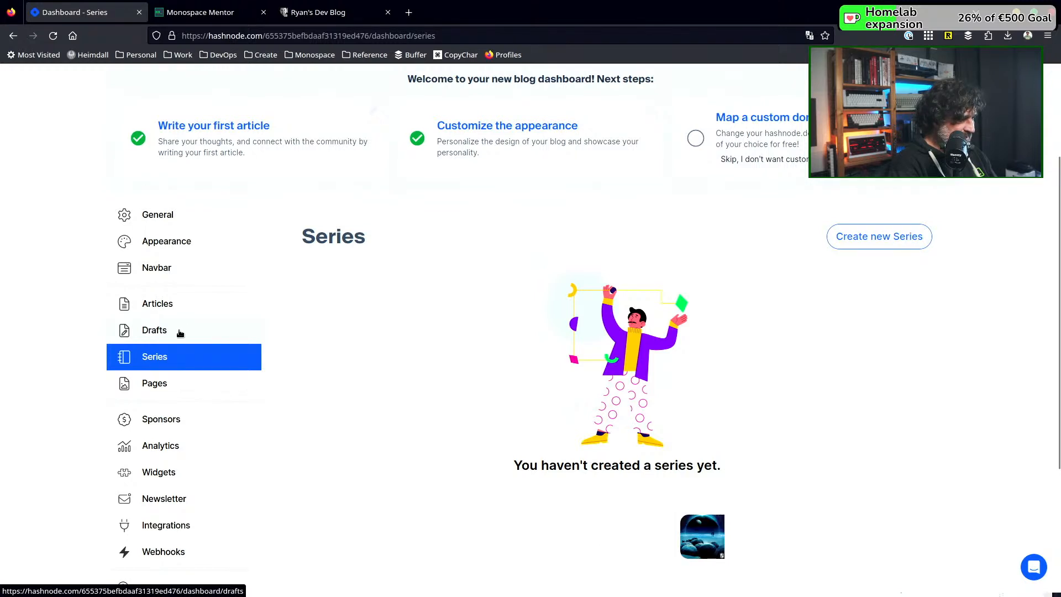
# Turn off the Subscribe to newsletter modal in the blog's Appearance settings
pyautogui.click(199, 245)
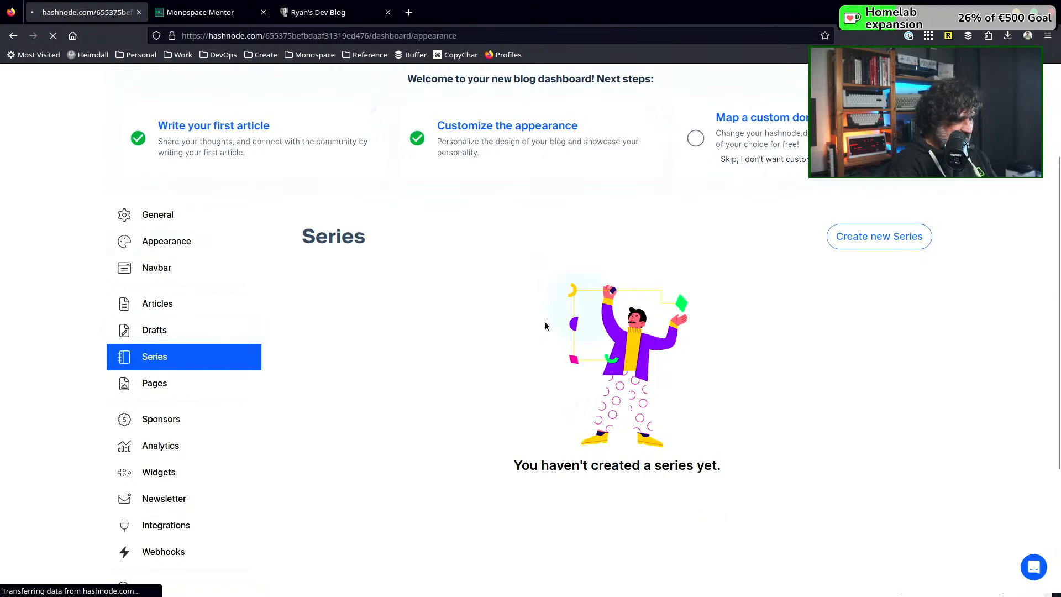
pyautogui.scroll(-4, 544, 326)
pyautogui.scroll(-7, 546, 325)
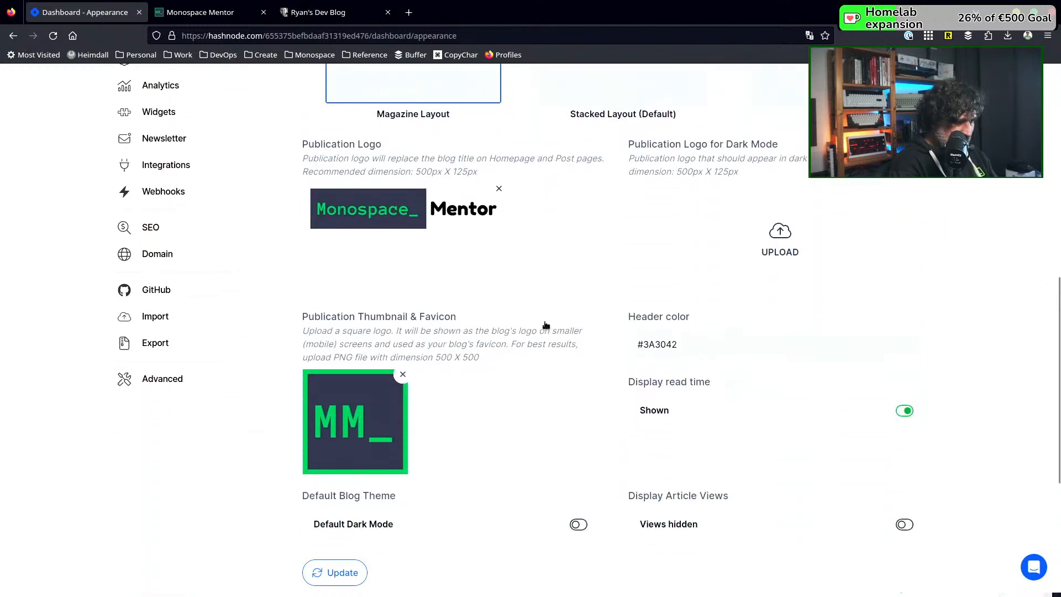
pyautogui.scroll(-3, 546, 325)
pyautogui.scroll(-2, 546, 325)
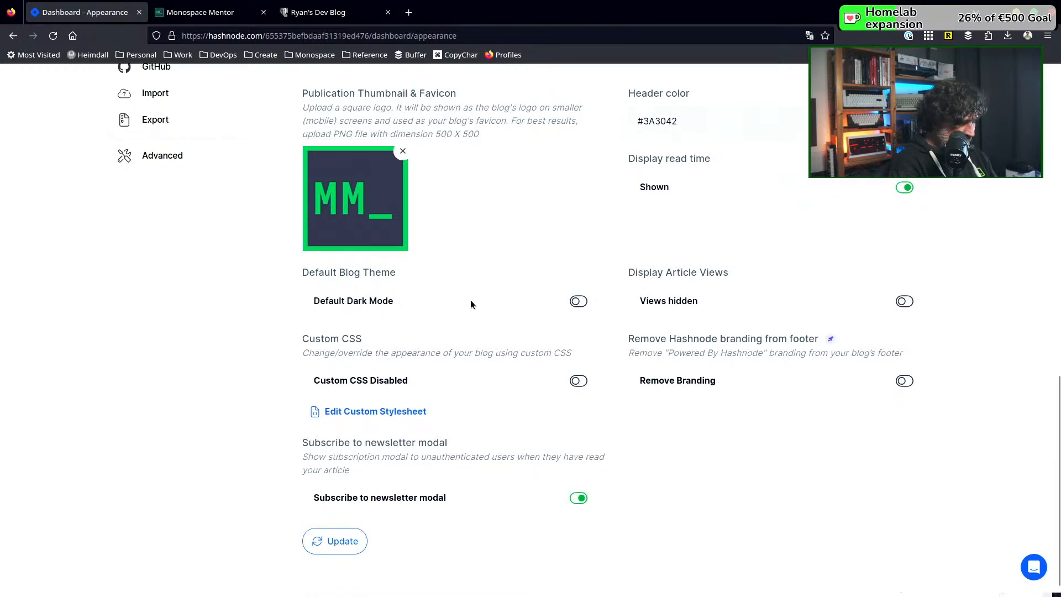
pyautogui.scroll(-1, 474, 347)
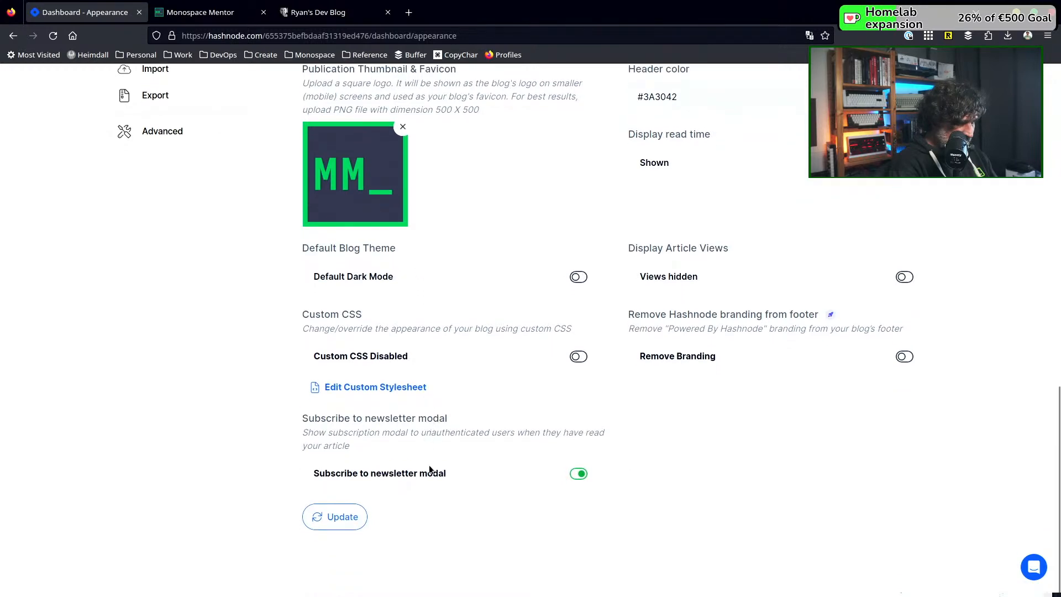
pyautogui.scroll(2, 605, 477)
pyautogui.scroll(-2, 605, 477)
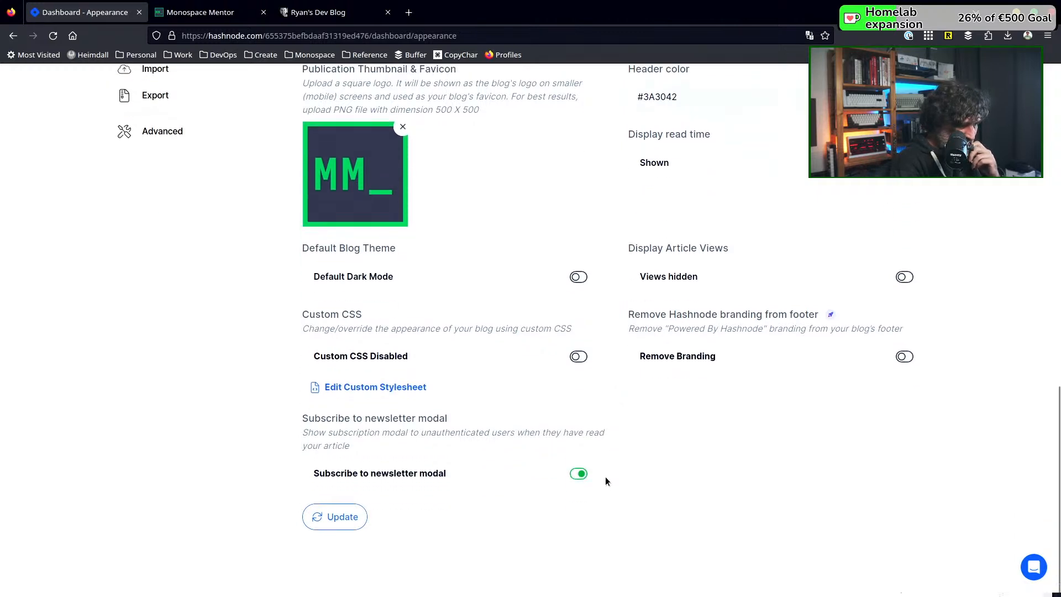
pyautogui.click(575, 477)
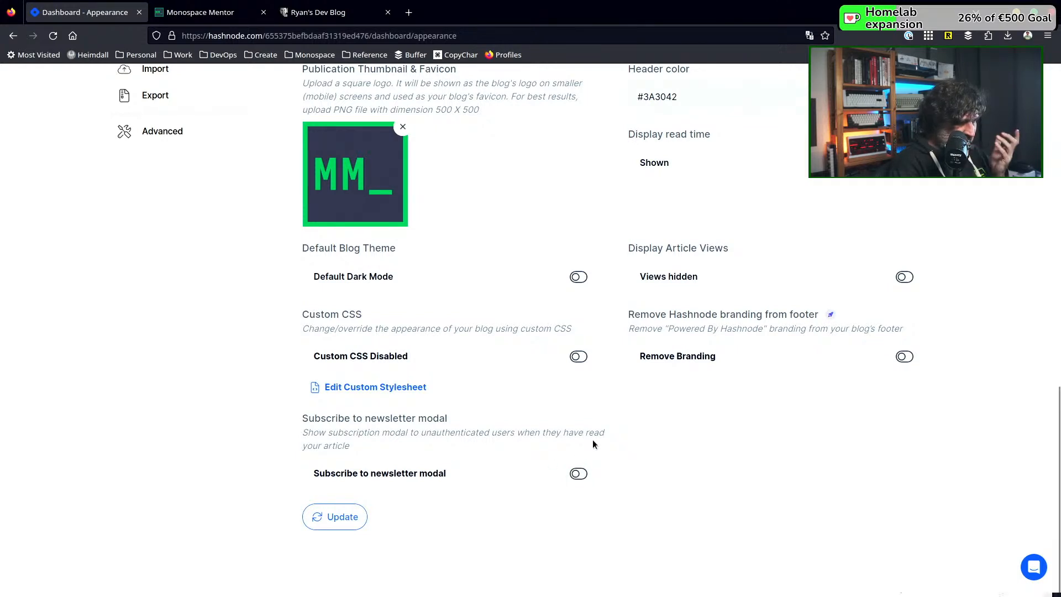
# Look over the full Appearance settings page, from the home page layout and logos down to the theme, custom CSS and branding options
pyautogui.scroll(6, 592, 444)
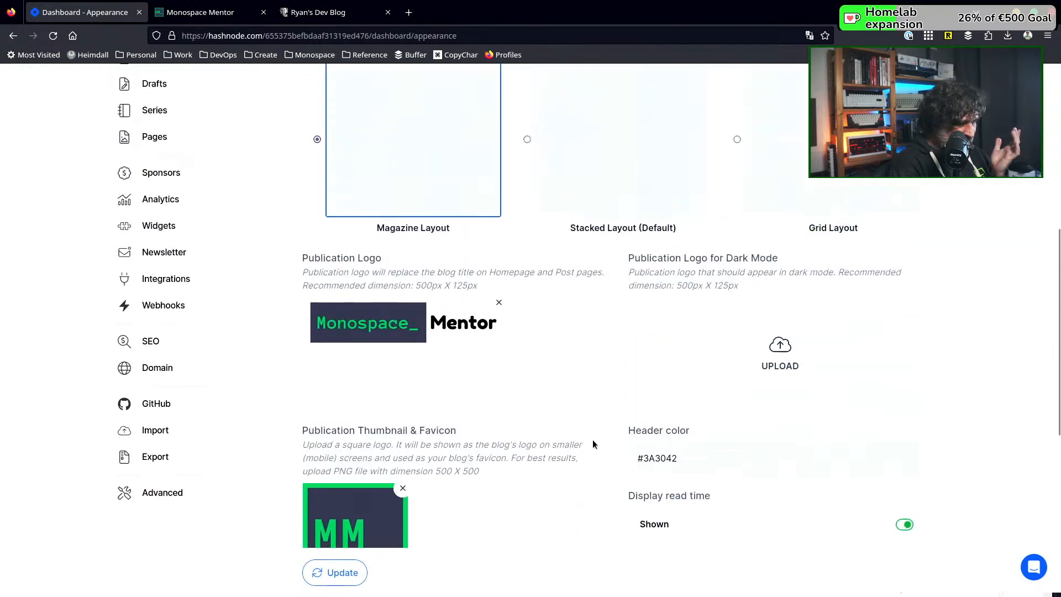
pyautogui.scroll(7, 593, 444)
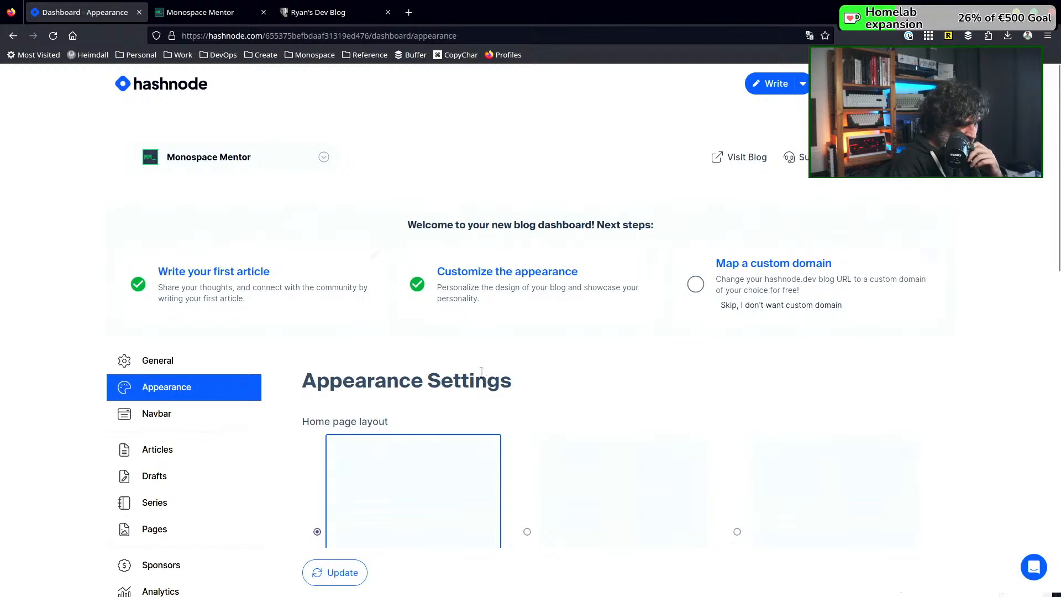
pyautogui.scroll(-9, 533, 374)
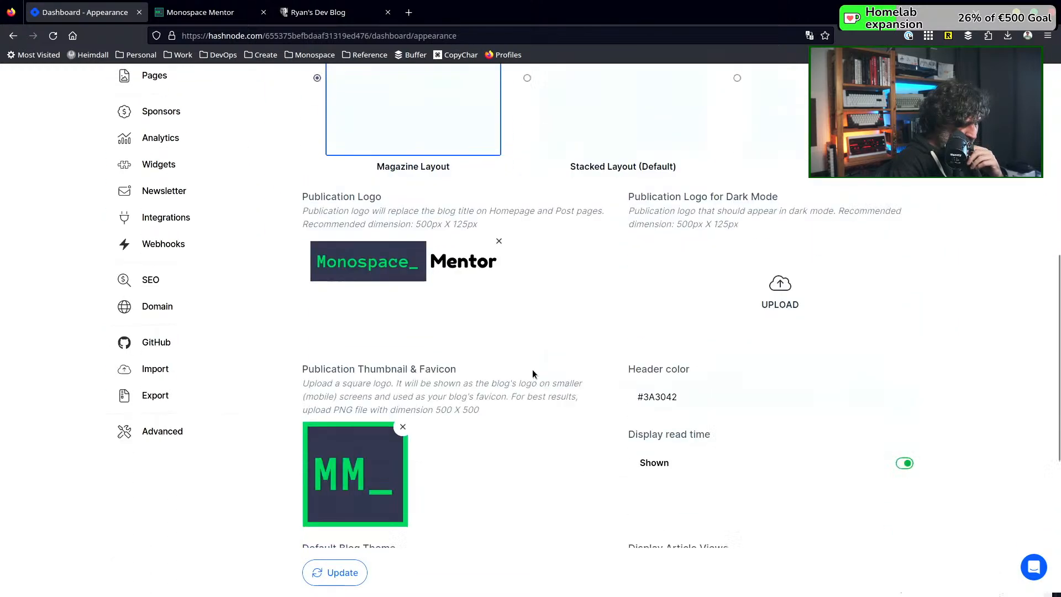
pyautogui.scroll(-4, 532, 370)
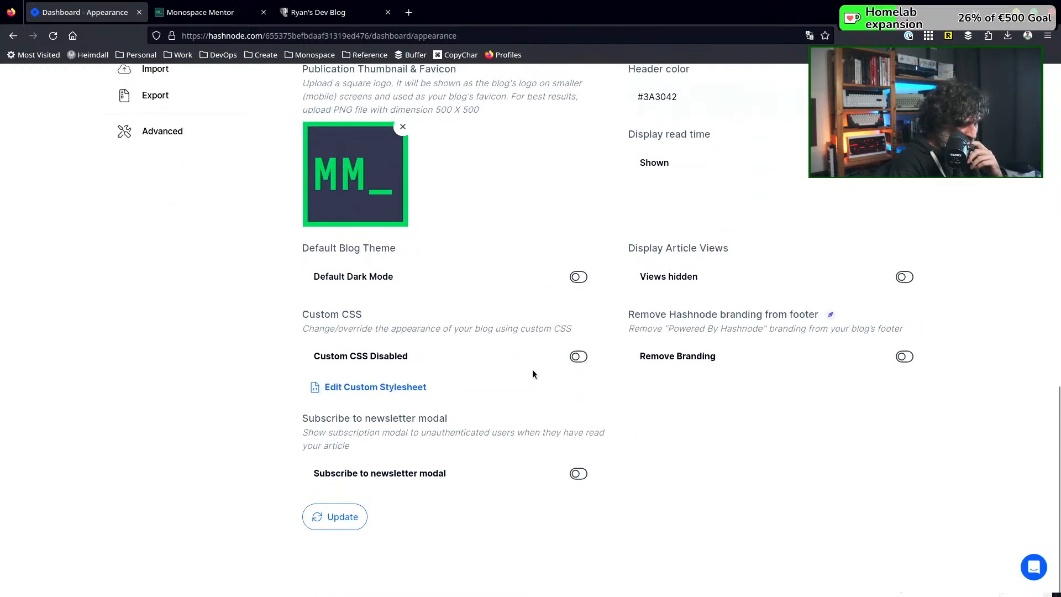
pyautogui.scroll(14, 519, 293)
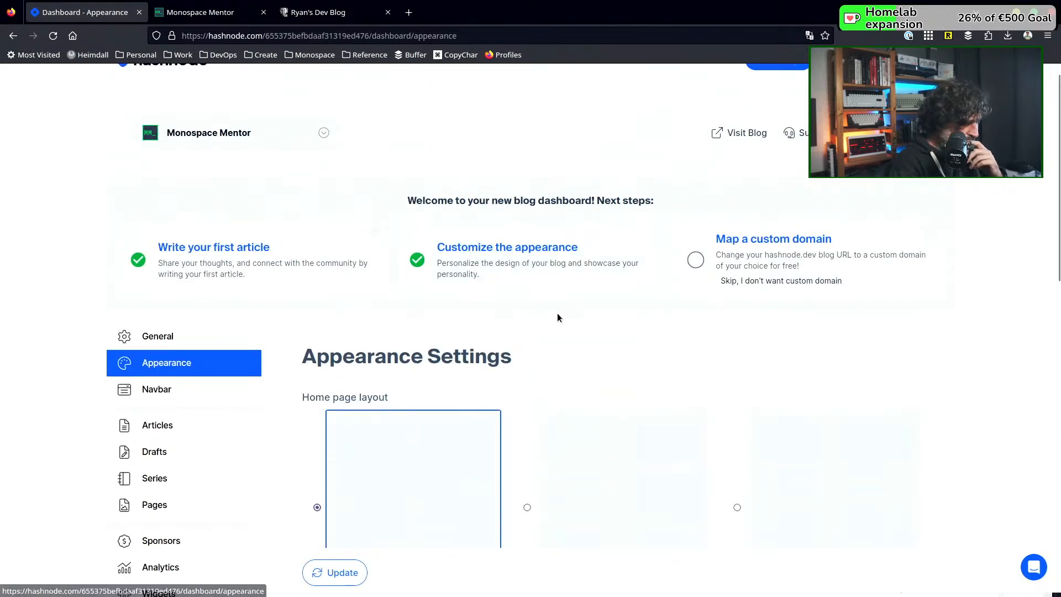
pyautogui.scroll(-4, 557, 315)
pyautogui.scroll(-5, 558, 316)
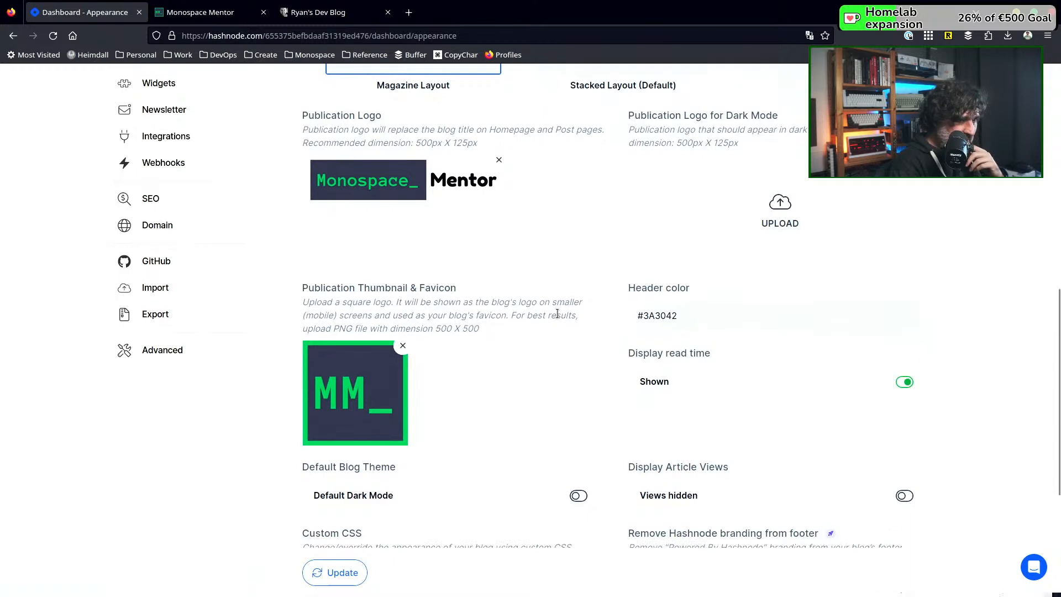
pyautogui.scroll(-4, 533, 337)
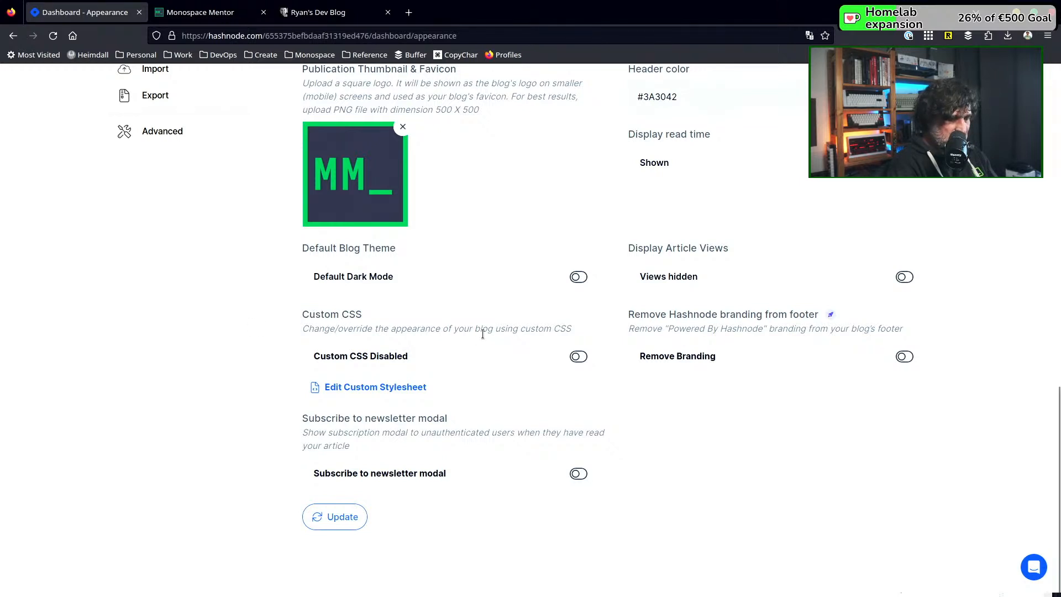
# Save the blog's updated Appearance settings
pyautogui.scroll(10, 526, 314)
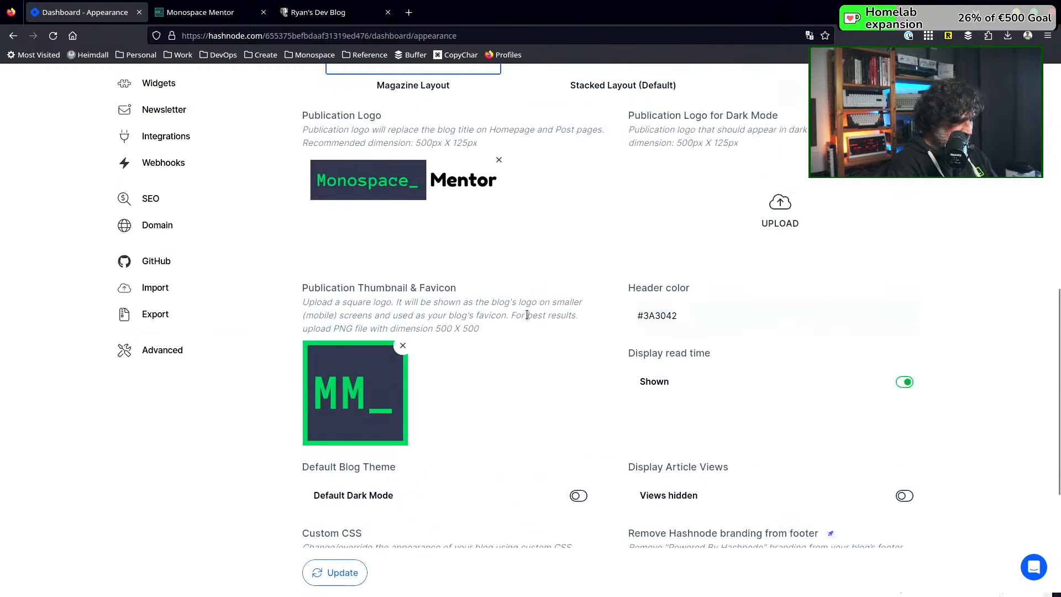
pyautogui.scroll(3, 526, 319)
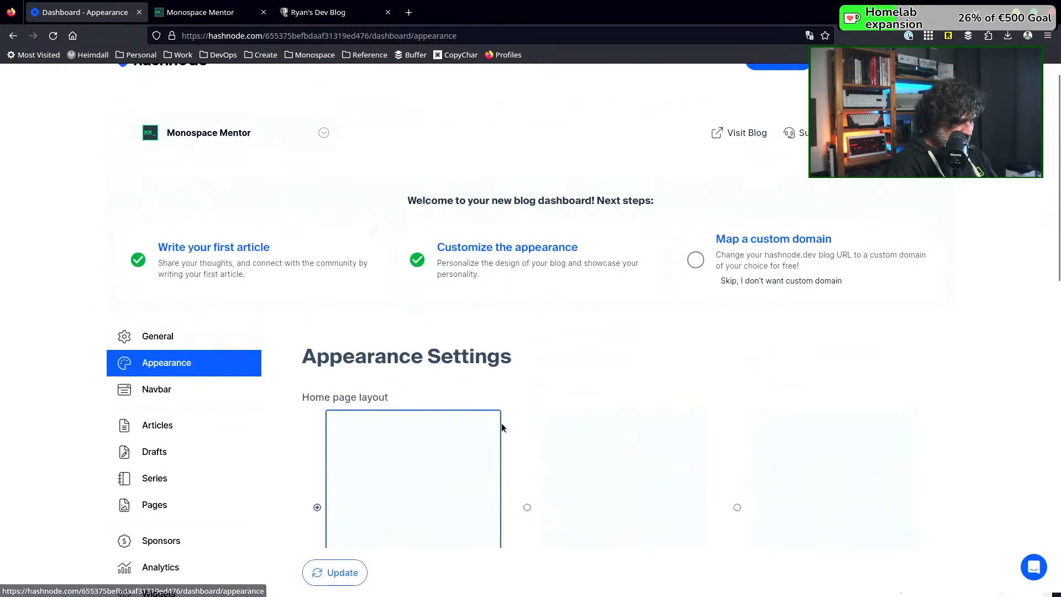
pyautogui.scroll(-12, 502, 426)
pyautogui.click(334, 519)
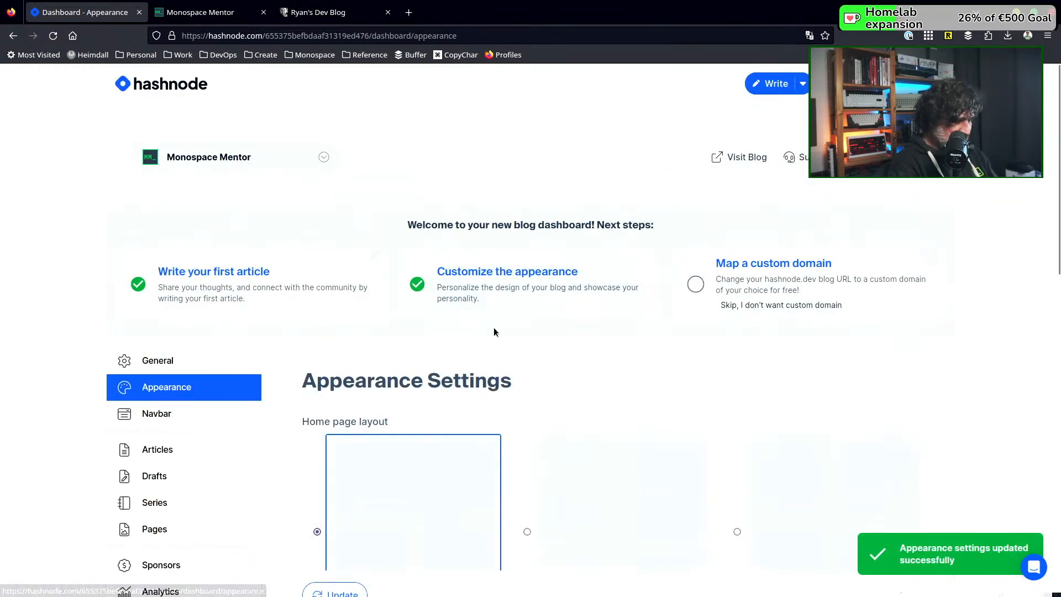
# Review the blog's General settings, from the publication name and About Me text down to the social profile links and impressum
pyautogui.scroll(-3, 492, 327)
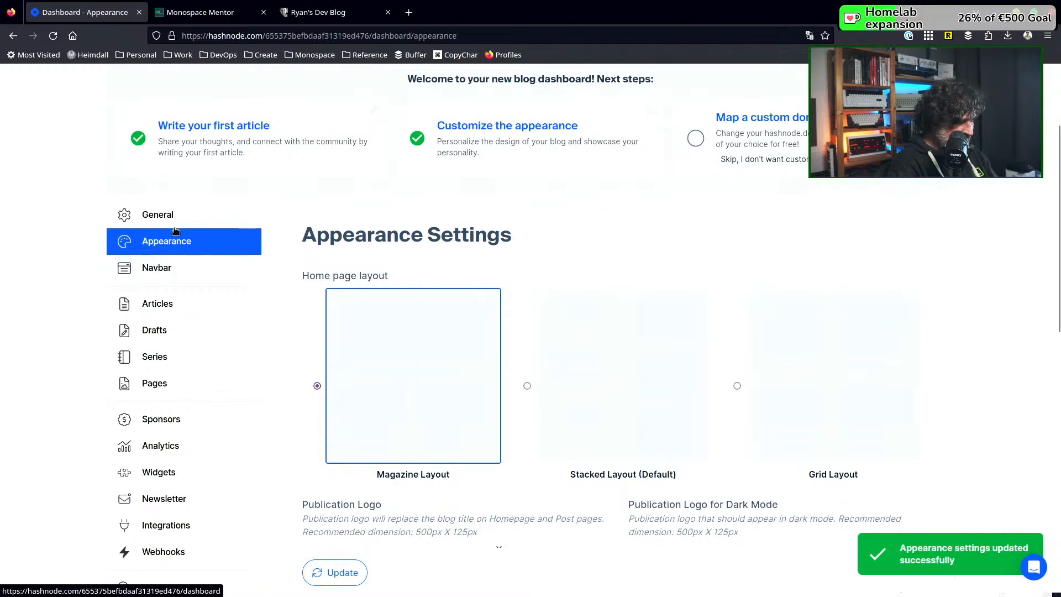
pyautogui.click(189, 216)
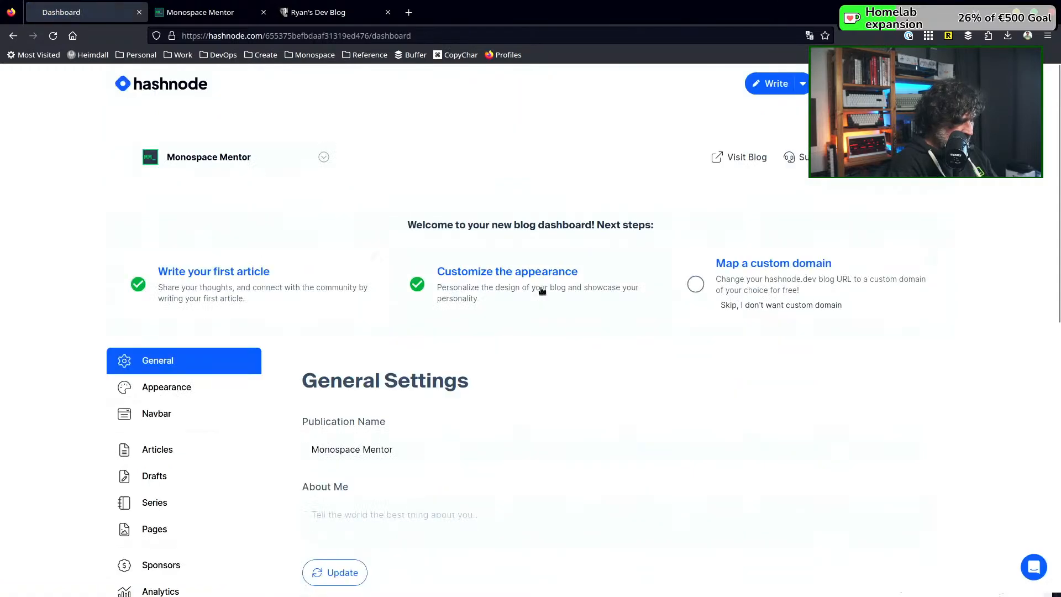
pyautogui.scroll(-4, 501, 316)
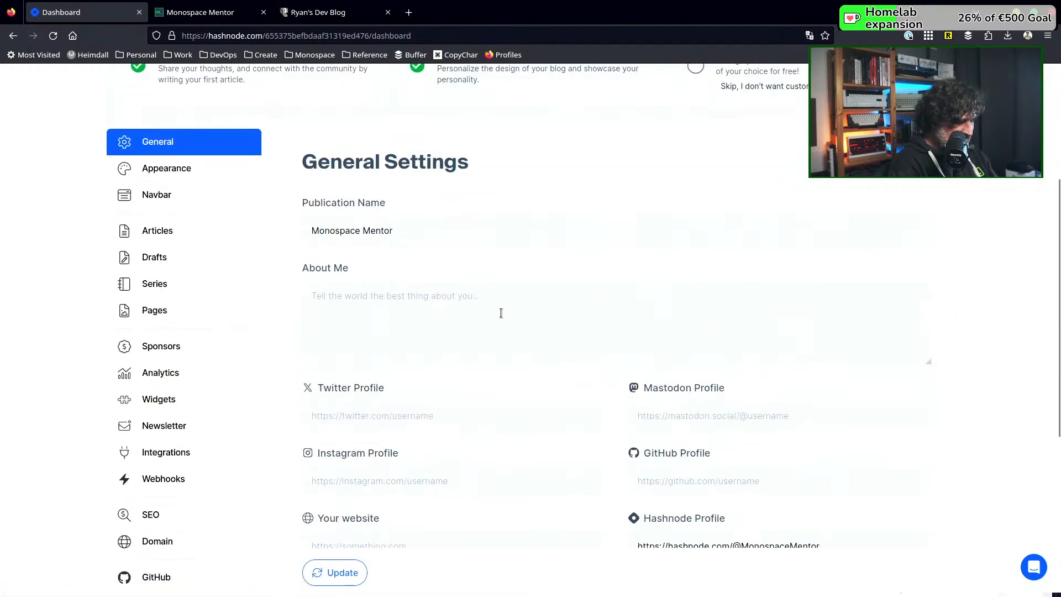
pyautogui.scroll(-3, 502, 316)
pyautogui.scroll(-3, 500, 317)
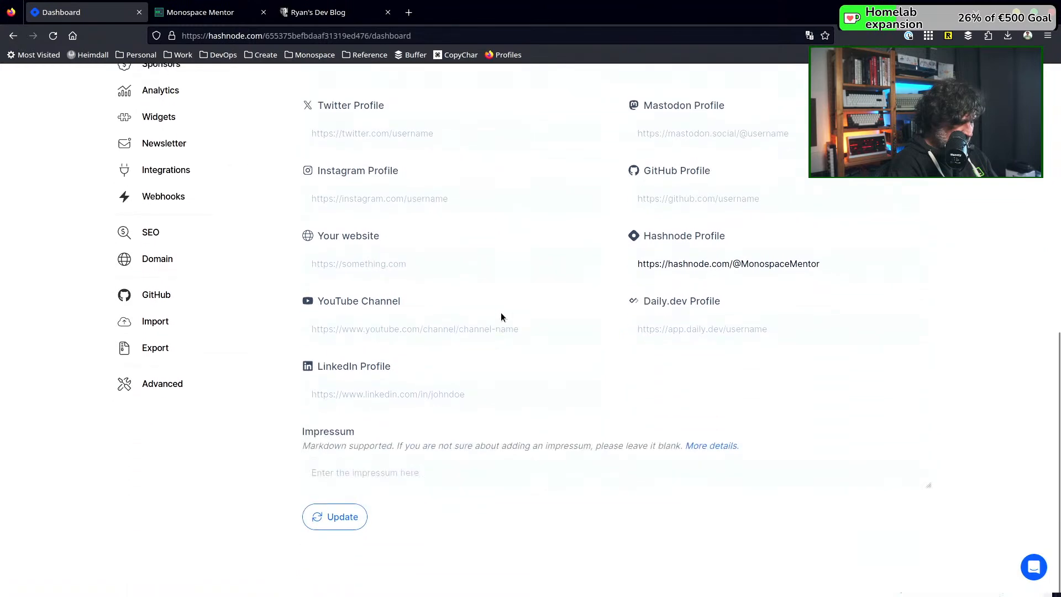
pyautogui.scroll(10, 496, 427)
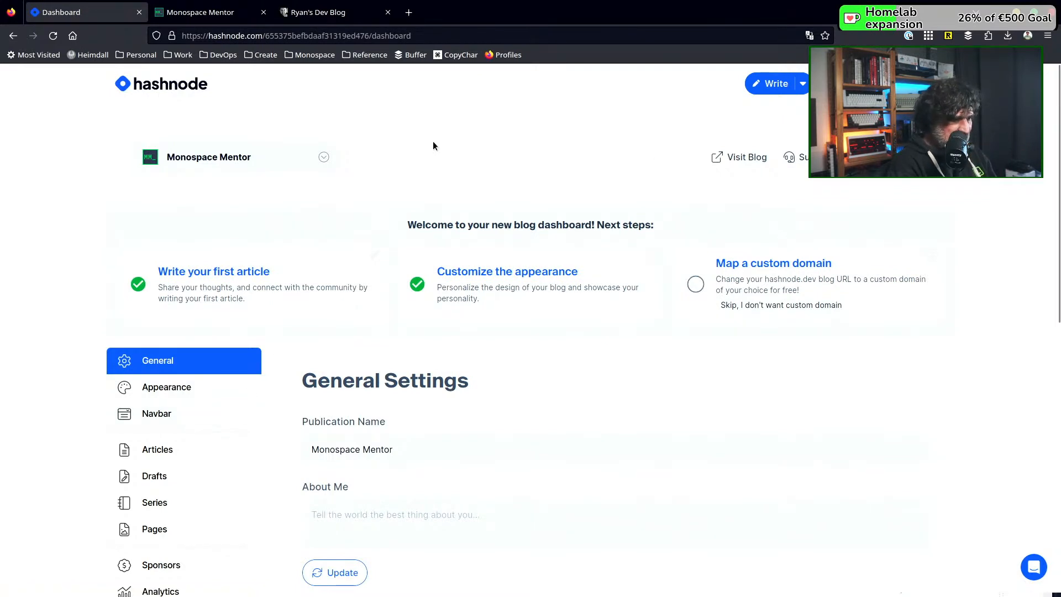
# Open the published article "Startup lessons: 5 mistakes I made when I chose my brand name" for editing
pyautogui.click(161, 448)
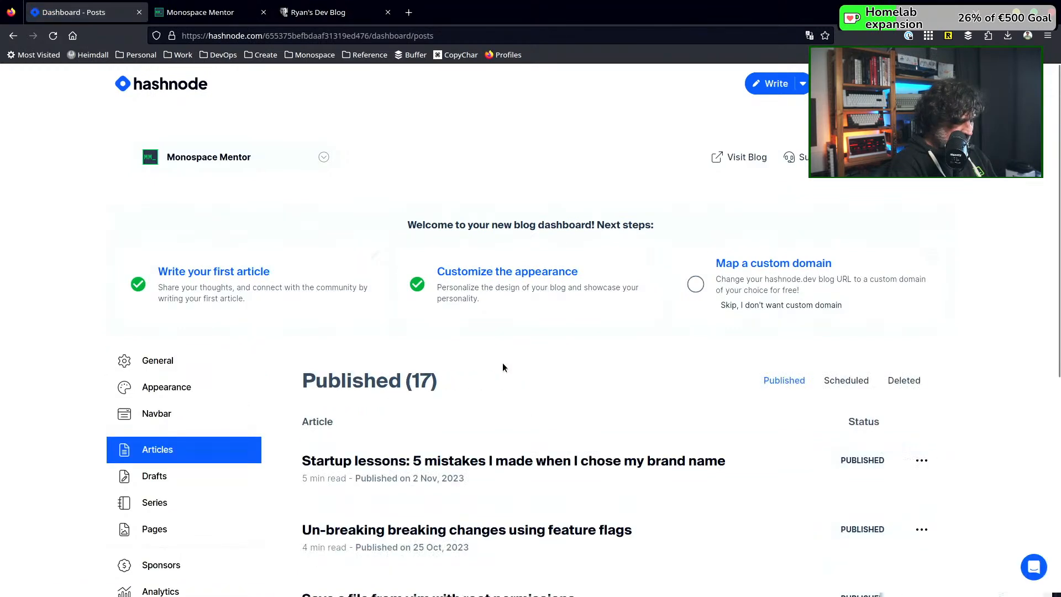
pyautogui.scroll(-3, 502, 365)
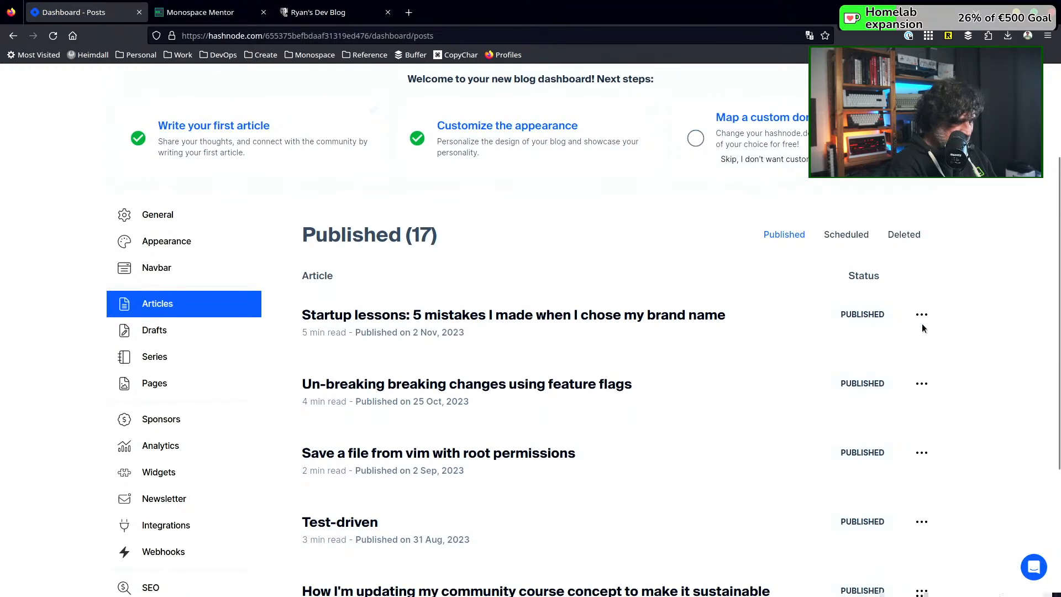
pyautogui.click(921, 314)
pyautogui.click(837, 341)
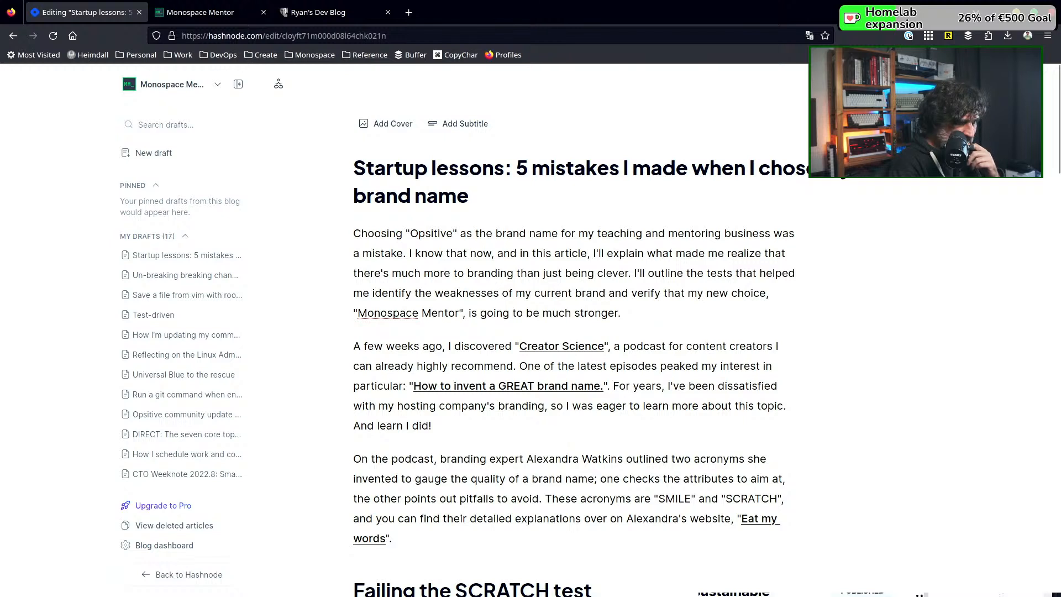
# Look through the article's settings, including the slug, tags, custom OG image, SEO fields, canonical URL and publication backdate
pyautogui.click(874, 84)
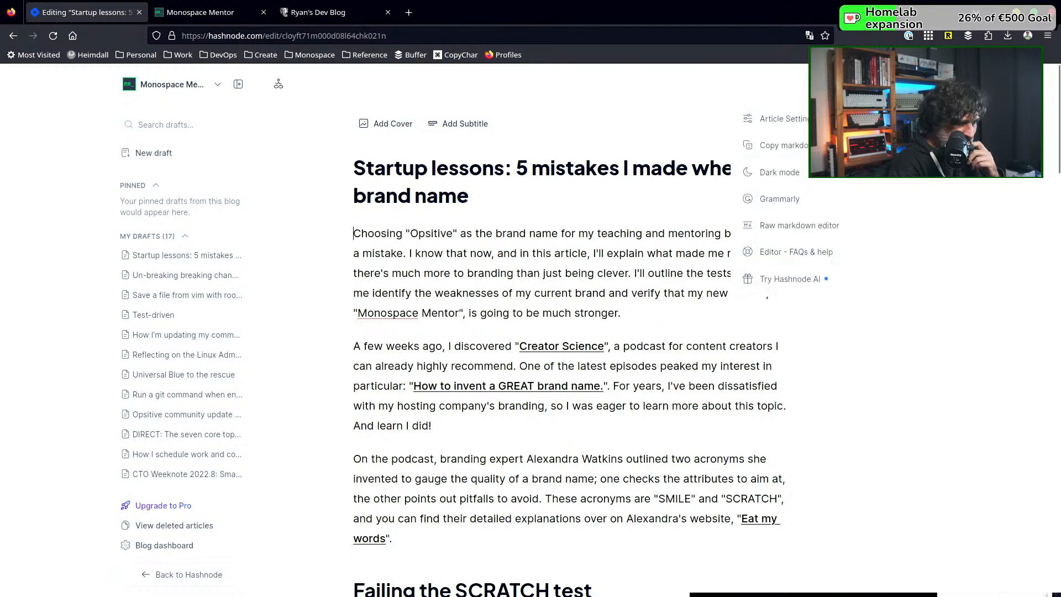
pyautogui.click(782, 123)
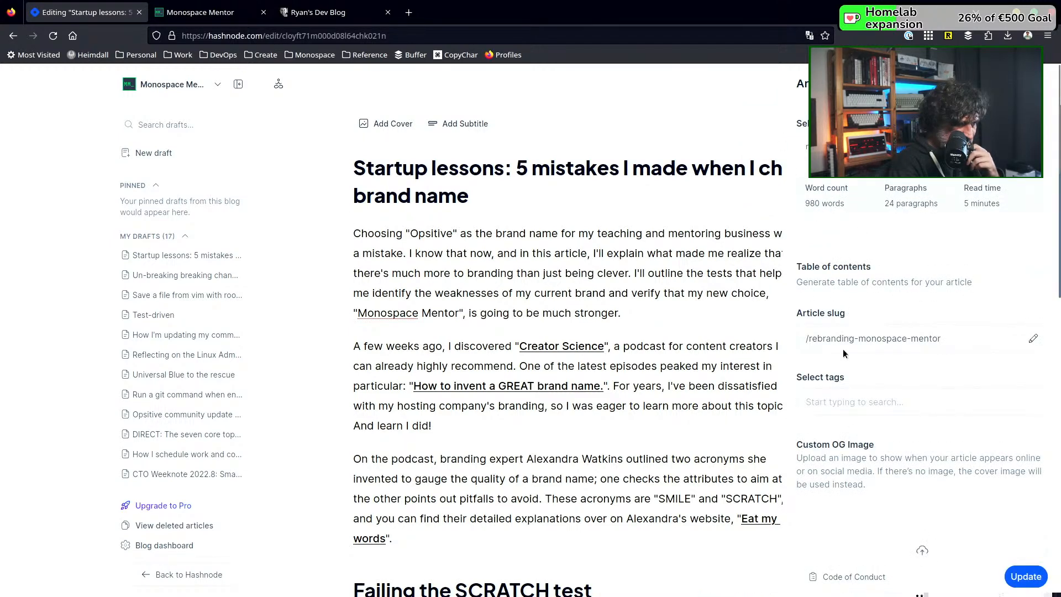
pyautogui.scroll(-3, 843, 351)
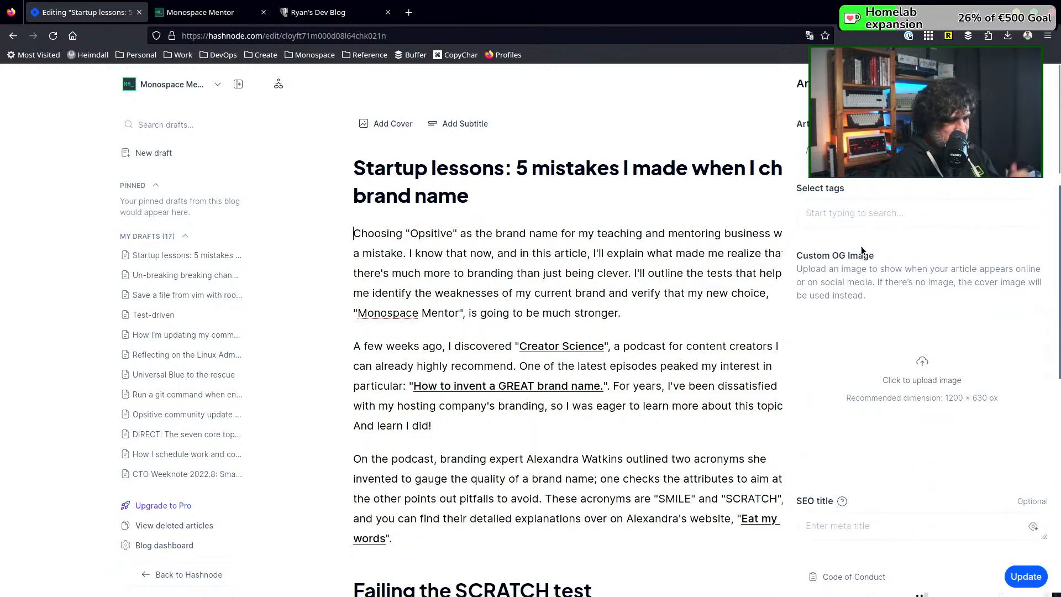
pyautogui.scroll(-1, 863, 219)
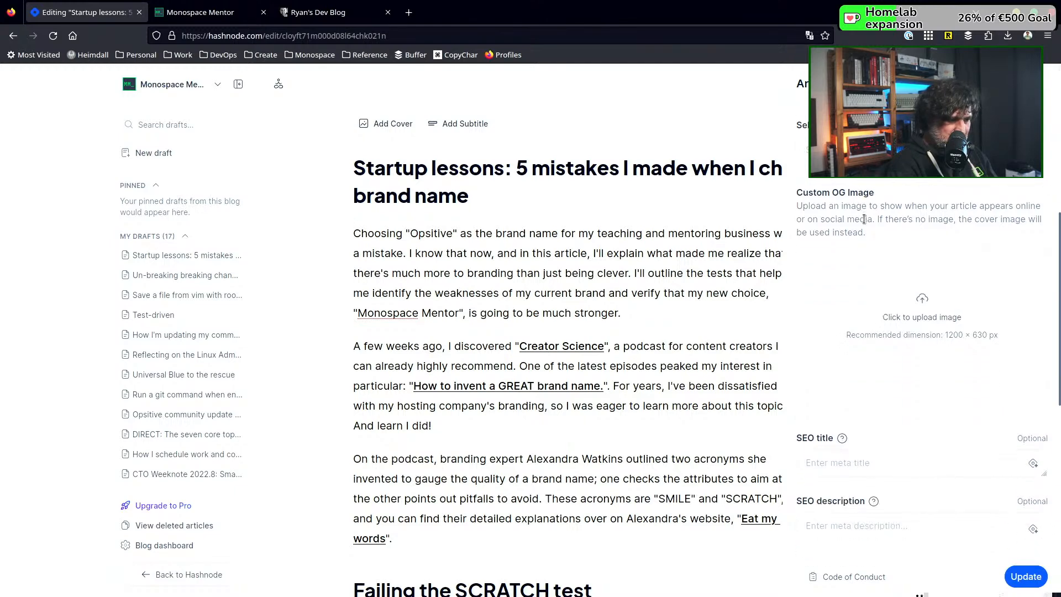
pyautogui.scroll(1, 862, 192)
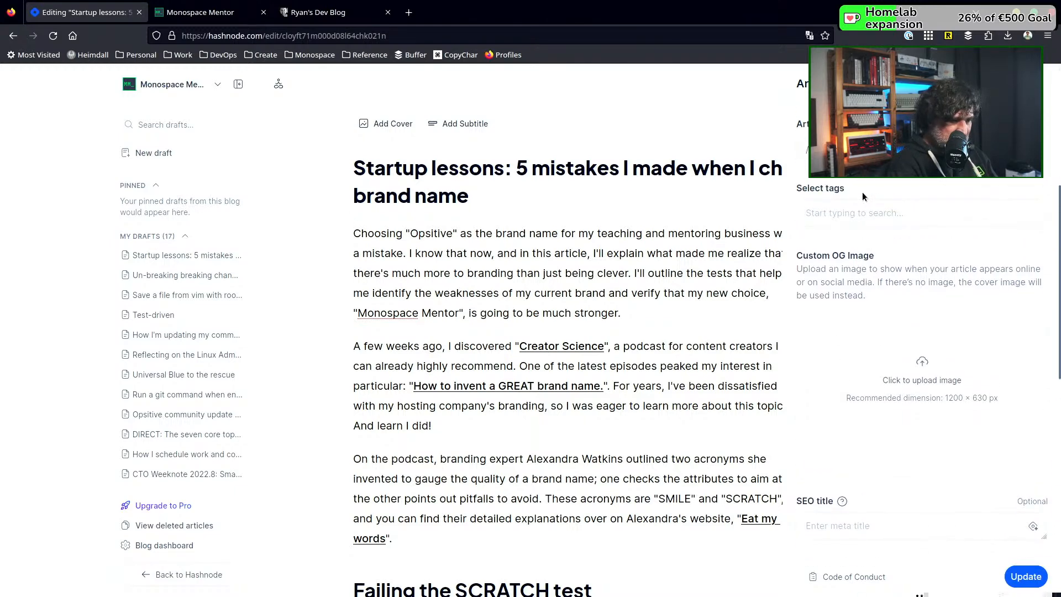
pyautogui.scroll(-2, 864, 207)
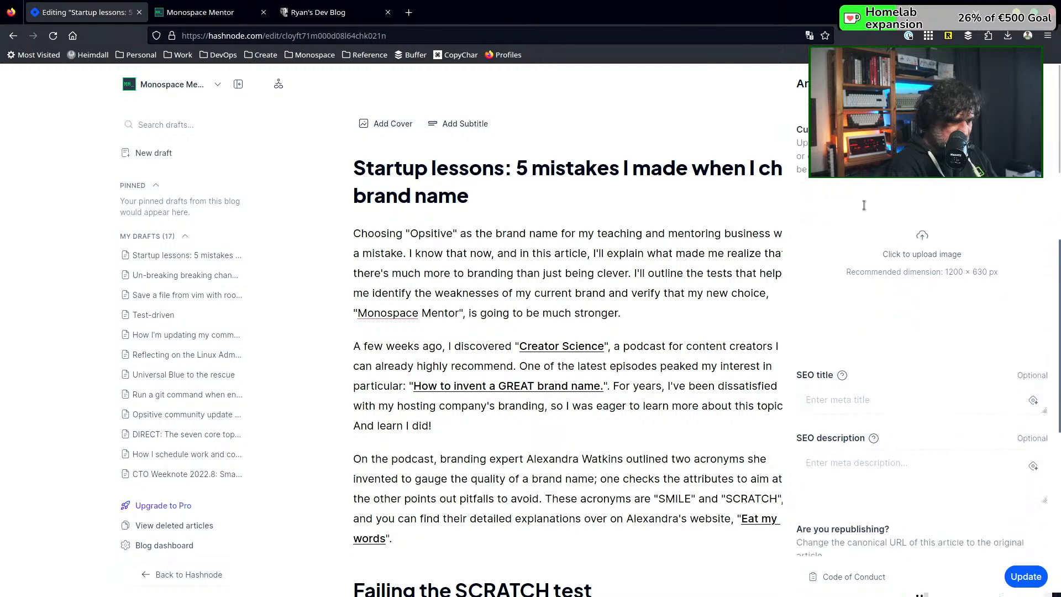
pyautogui.scroll(-5, 865, 208)
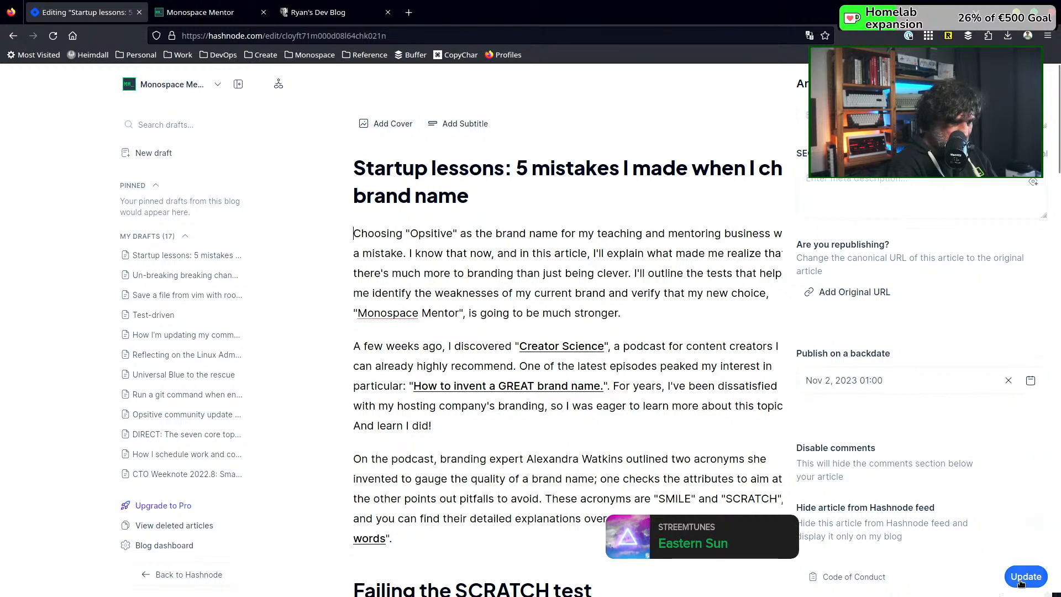
pyautogui.scroll(8, 808, 341)
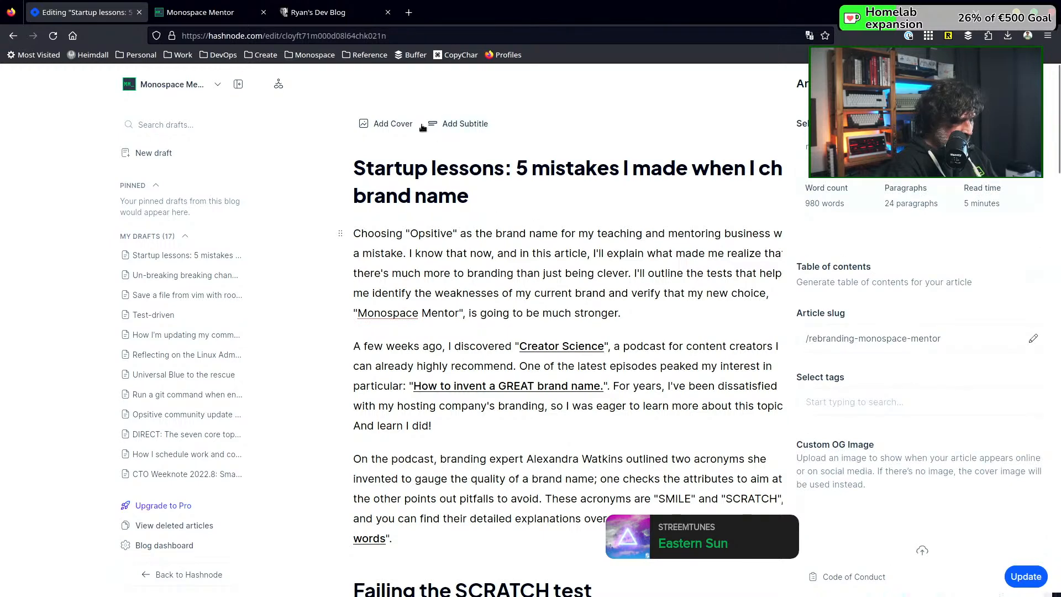
# Start adding a cover to the article and search Unsplash for "brand" images
pyautogui.click(392, 125)
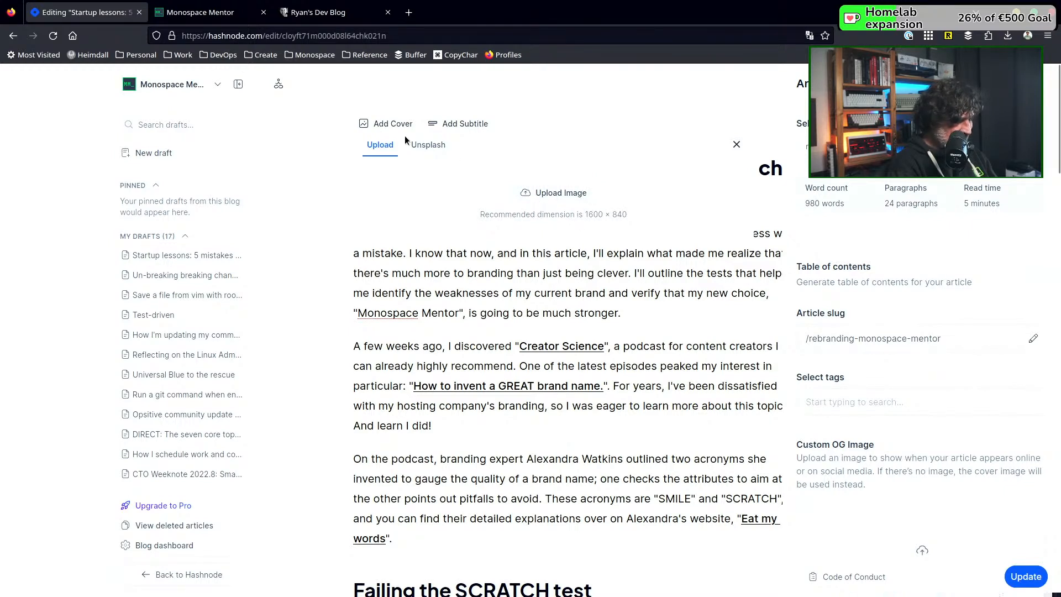
pyautogui.click(427, 149)
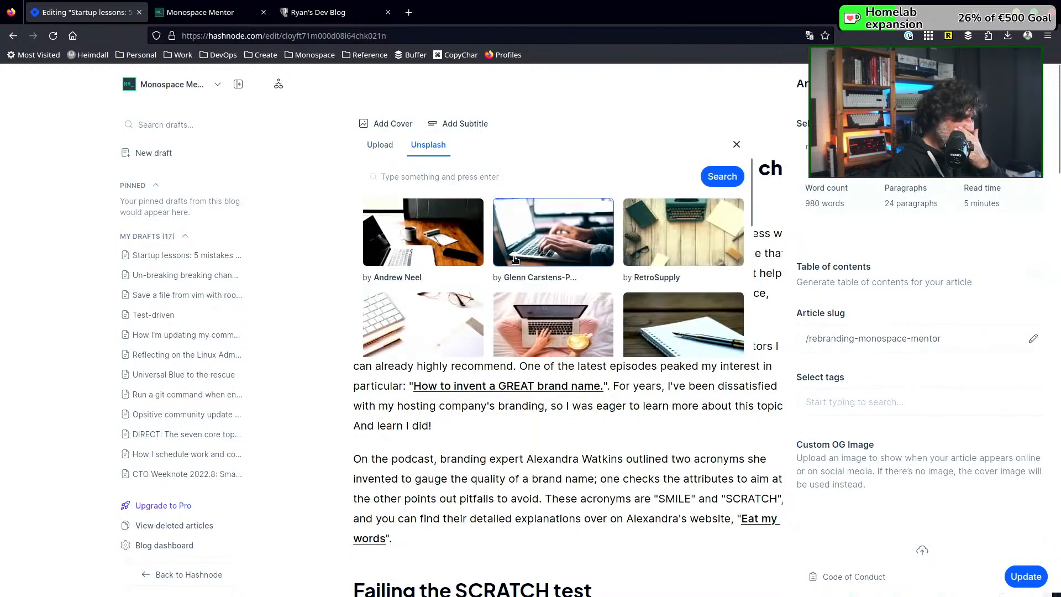
pyautogui.click(499, 174)
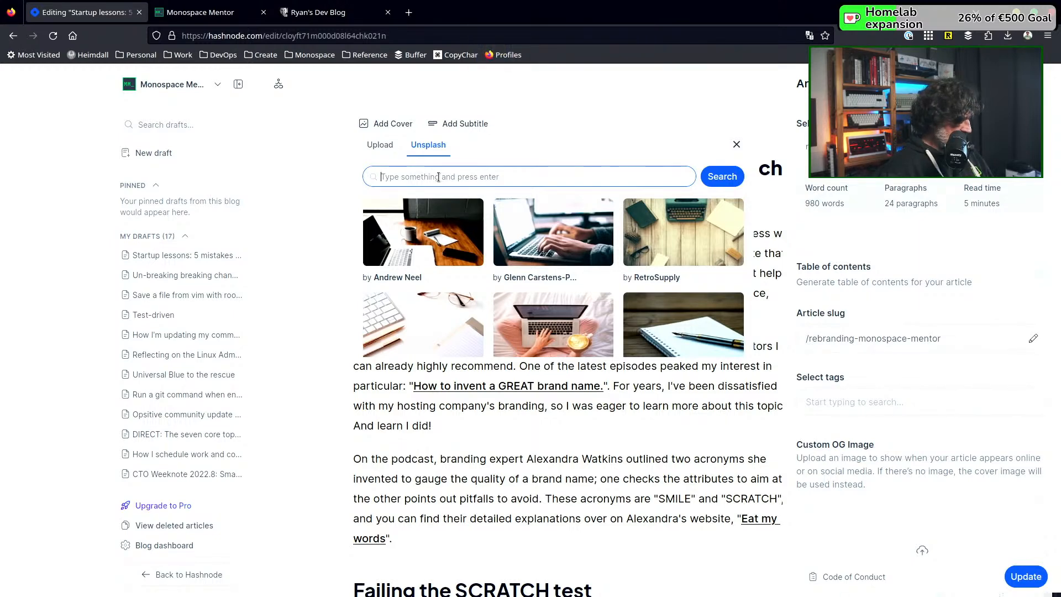
pyautogui.write('brand')
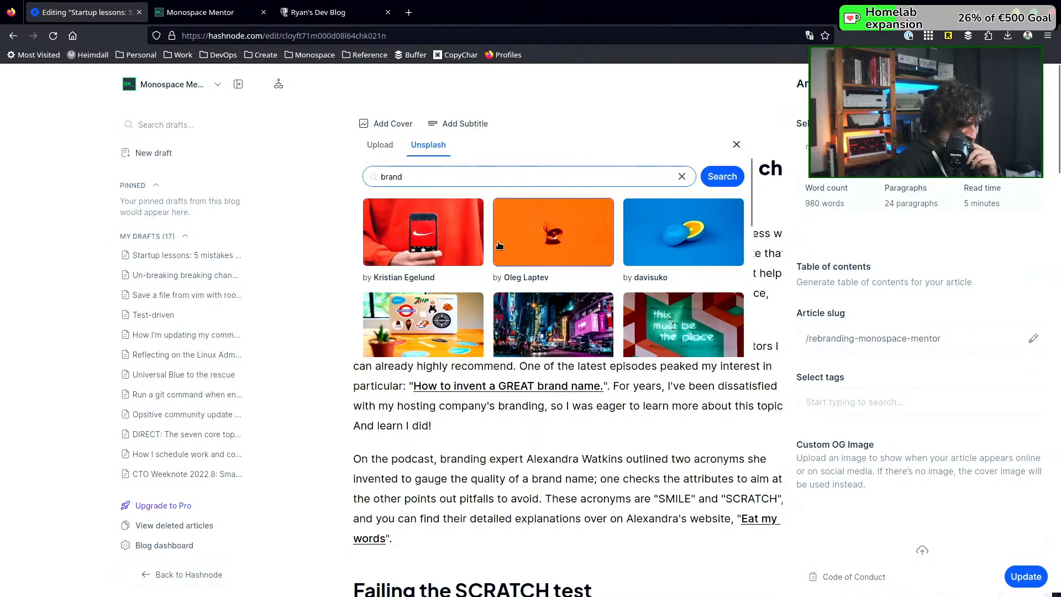
# Browse the Unsplash images and set Slidebean's photo of the sticker-covered laptop as the article's cover
pyautogui.scroll(-1, 497, 252)
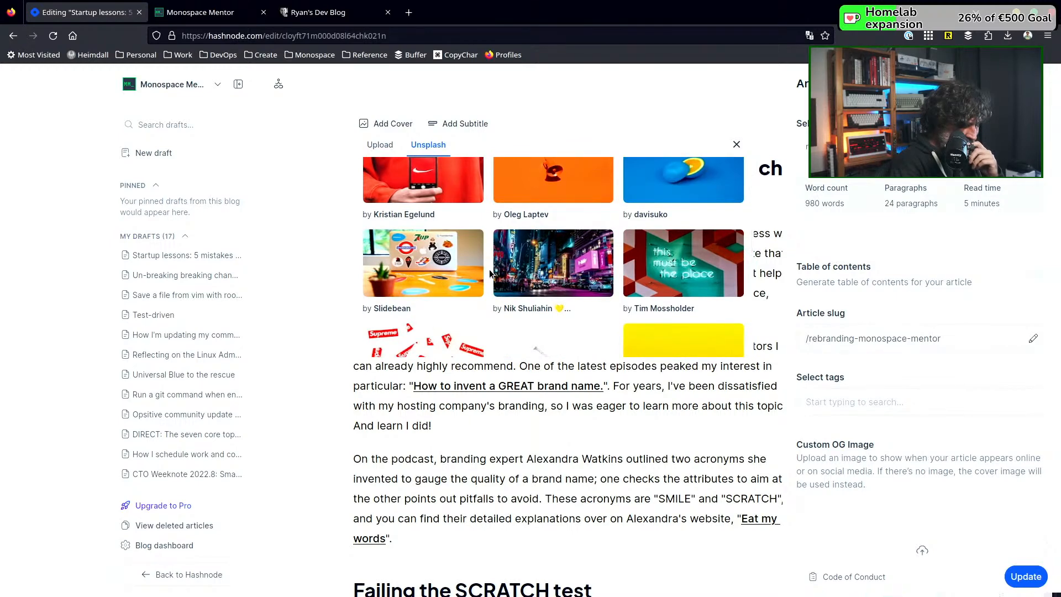
pyautogui.scroll(-1, 489, 273)
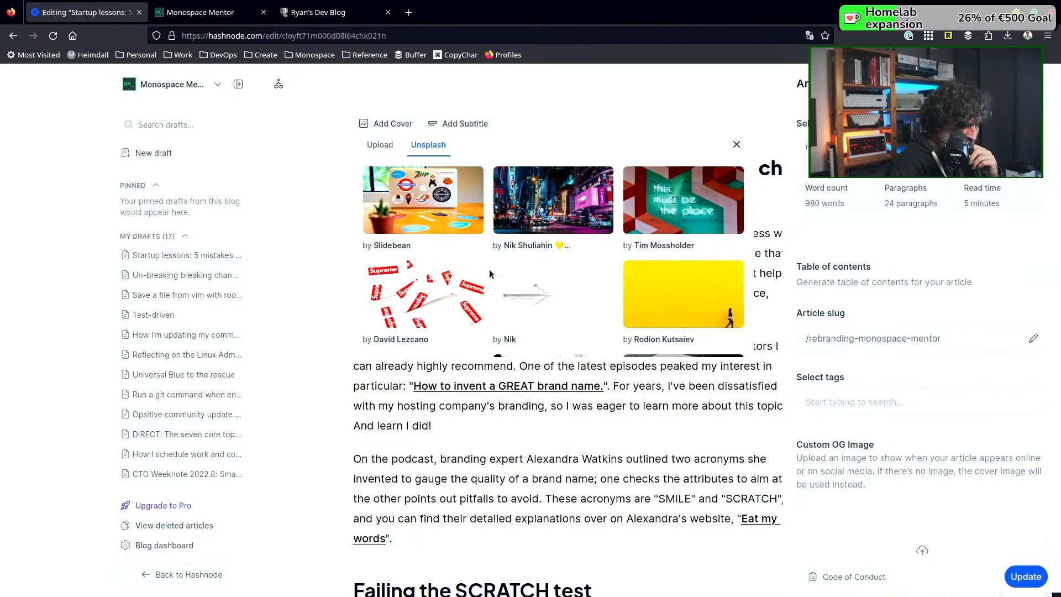
pyautogui.scroll(-1, 489, 273)
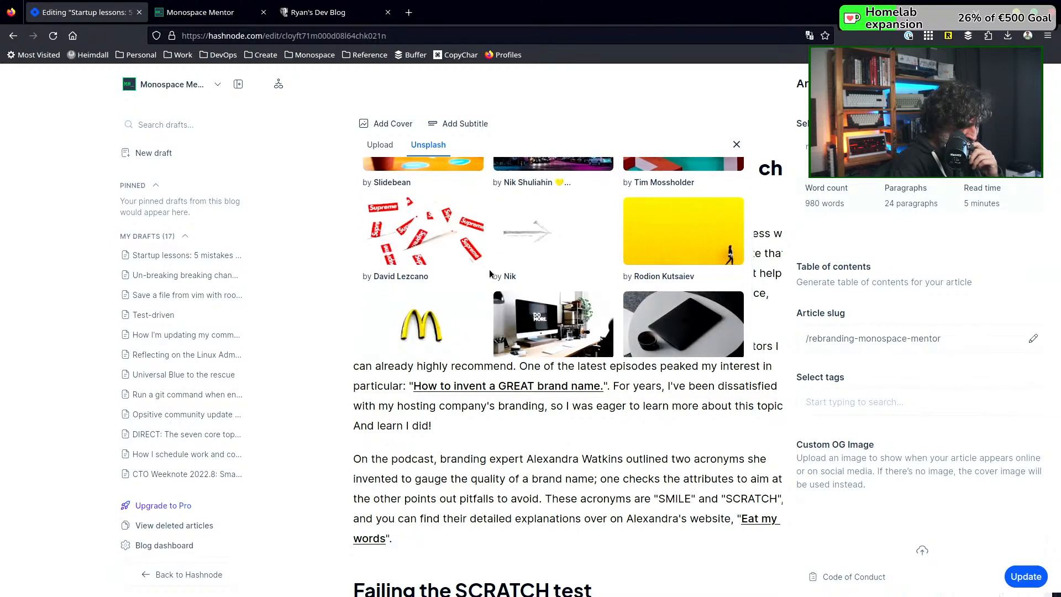
pyautogui.scroll(-2, 490, 273)
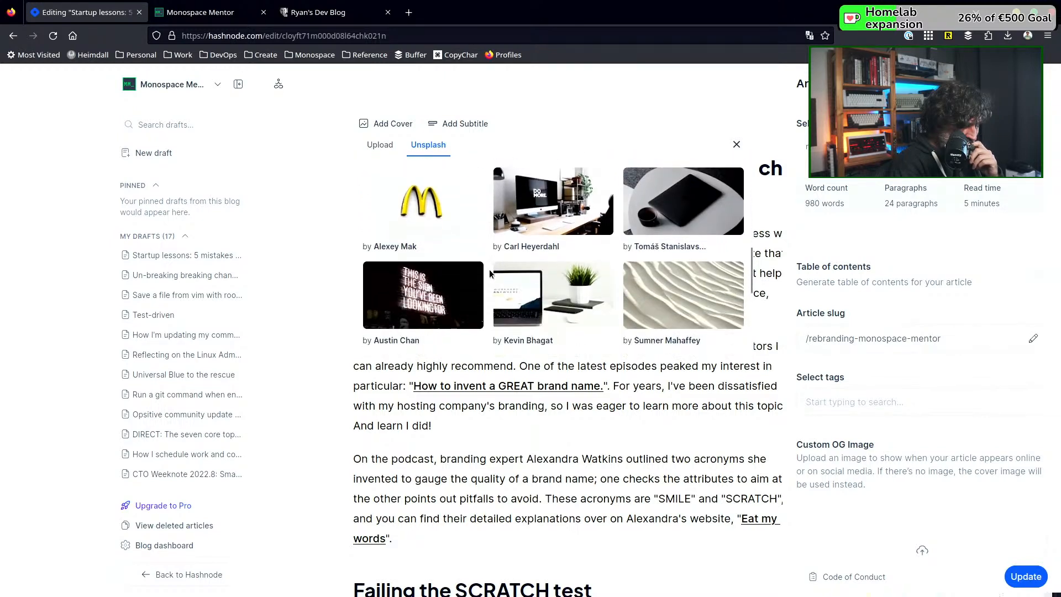
pyautogui.scroll(-2, 489, 270)
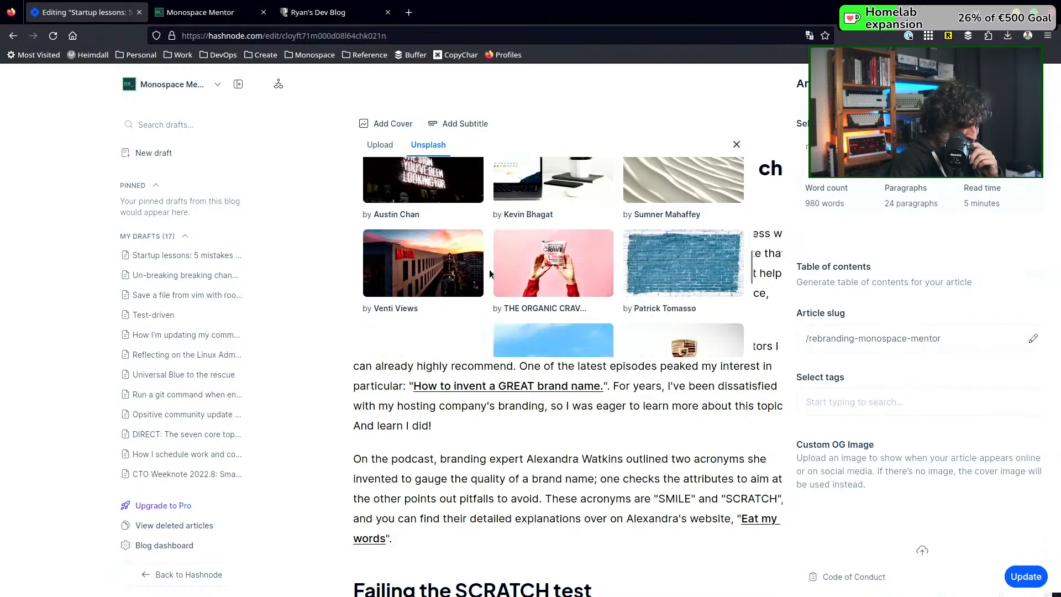
pyautogui.scroll(1, 489, 271)
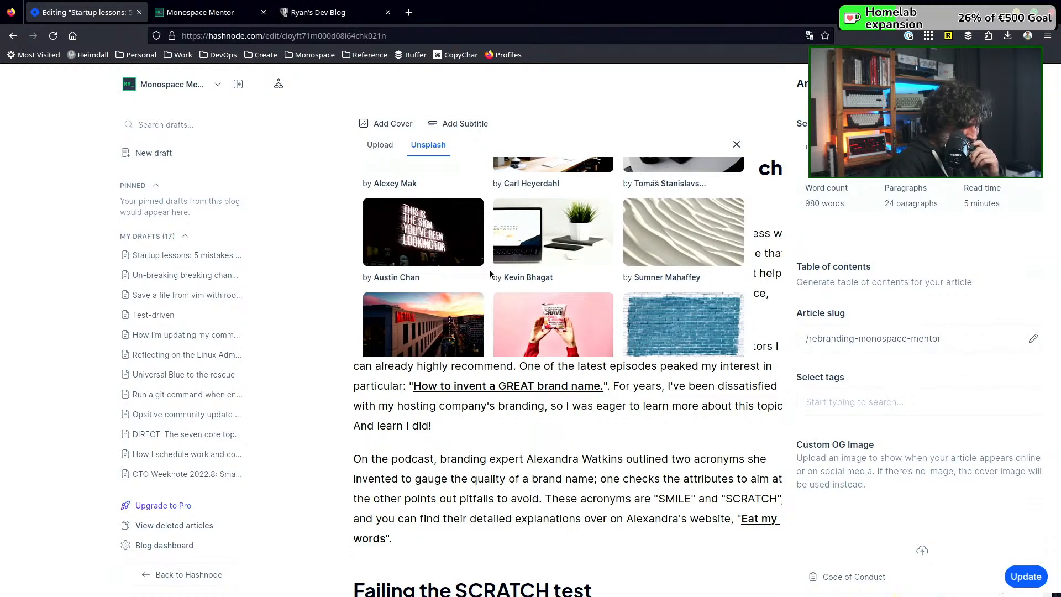
pyautogui.scroll(5, 489, 271)
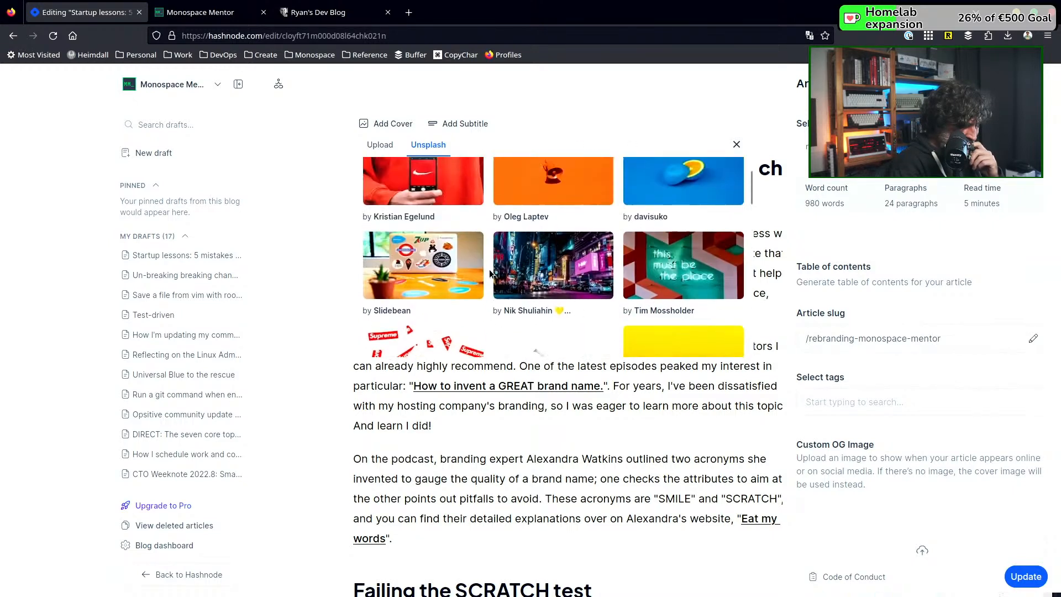
pyautogui.scroll(3, 489, 270)
pyautogui.scroll(-3, 489, 270)
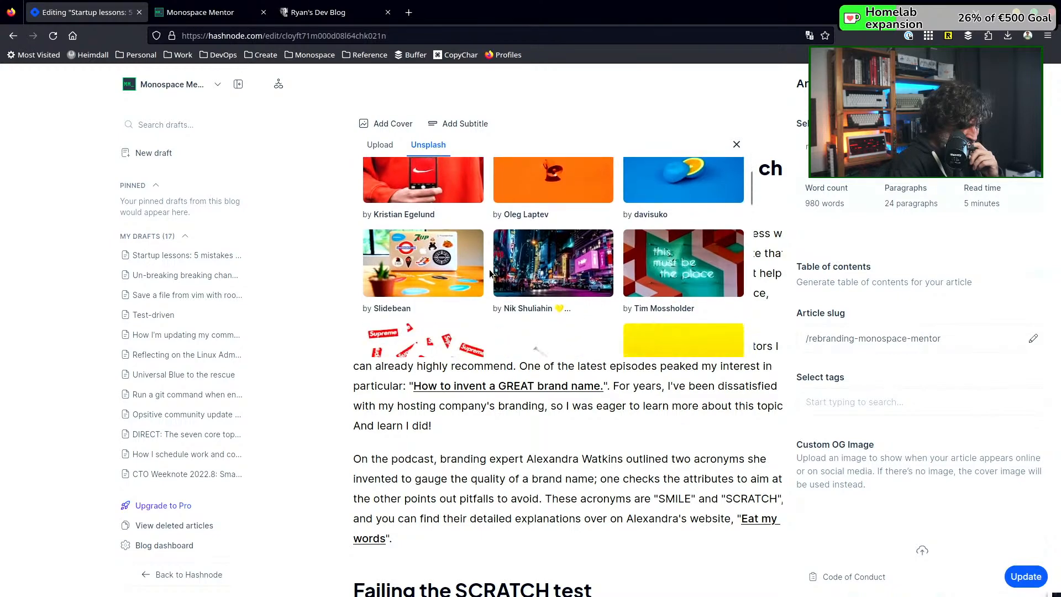
pyautogui.click(444, 272)
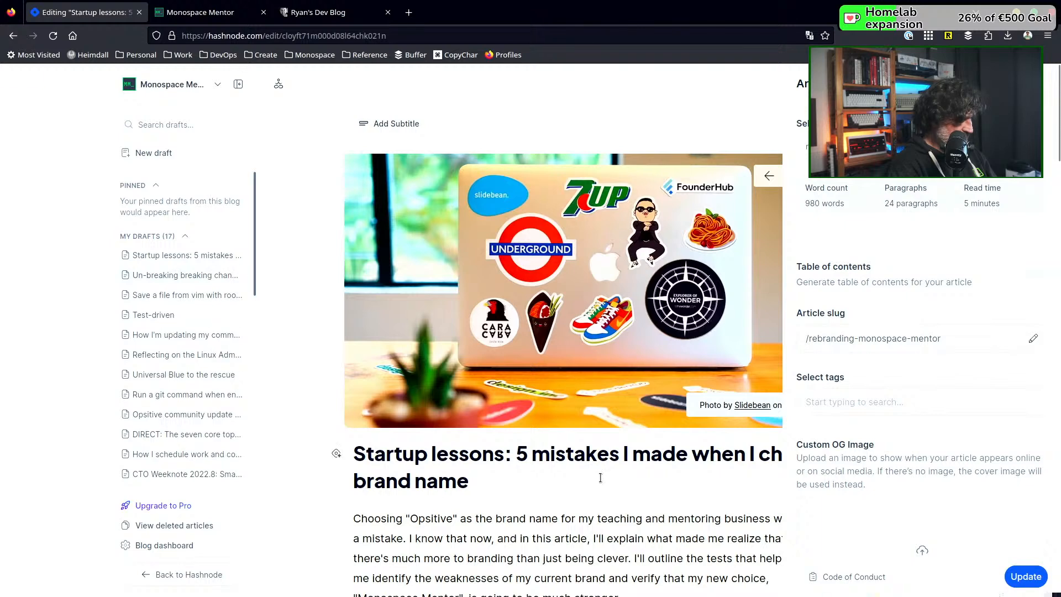
# Publish the article update and reload the blog's home page to check the cover in the featured post
pyautogui.click(1023, 577)
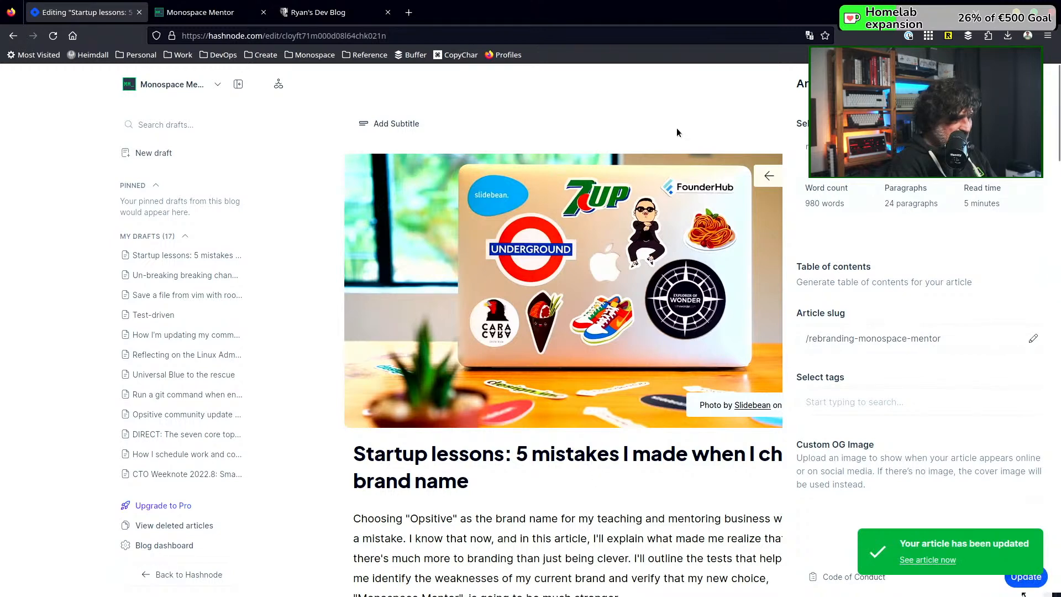
pyautogui.click(223, 17)
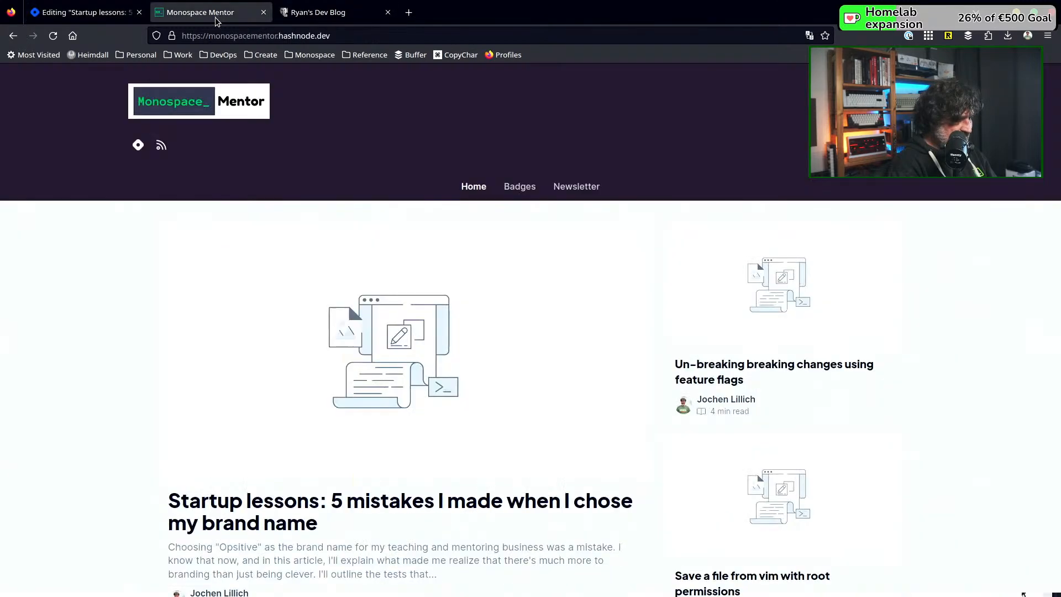
pyautogui.click(53, 36)
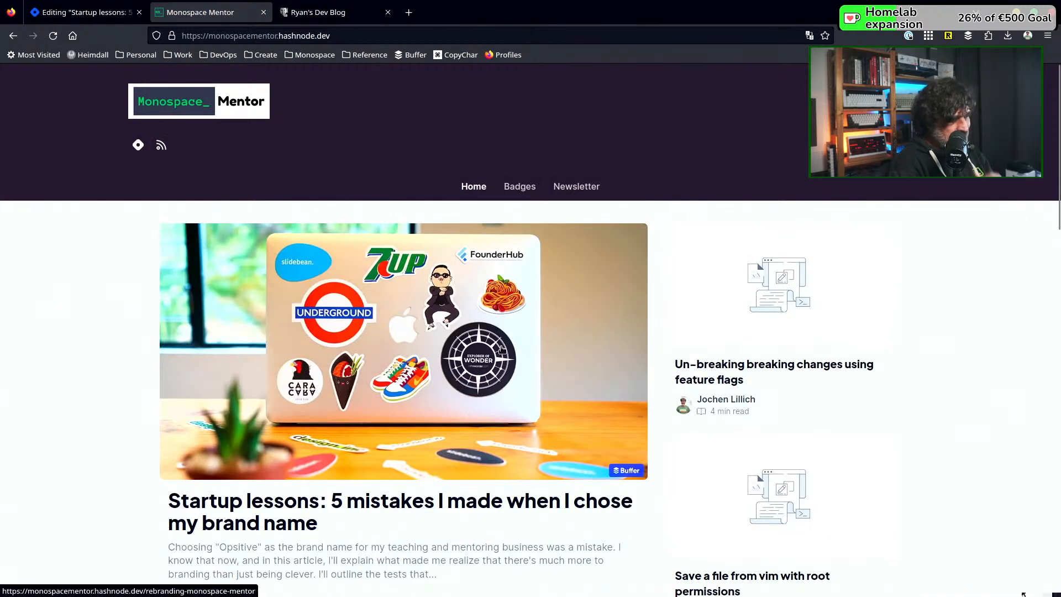
# Look over the blog's home page, checking how the featured post's cover appears beside the posts without covers
pyautogui.scroll(-4, 480, 387)
pyautogui.scroll(4, 497, 359)
pyautogui.scroll(-3, 502, 350)
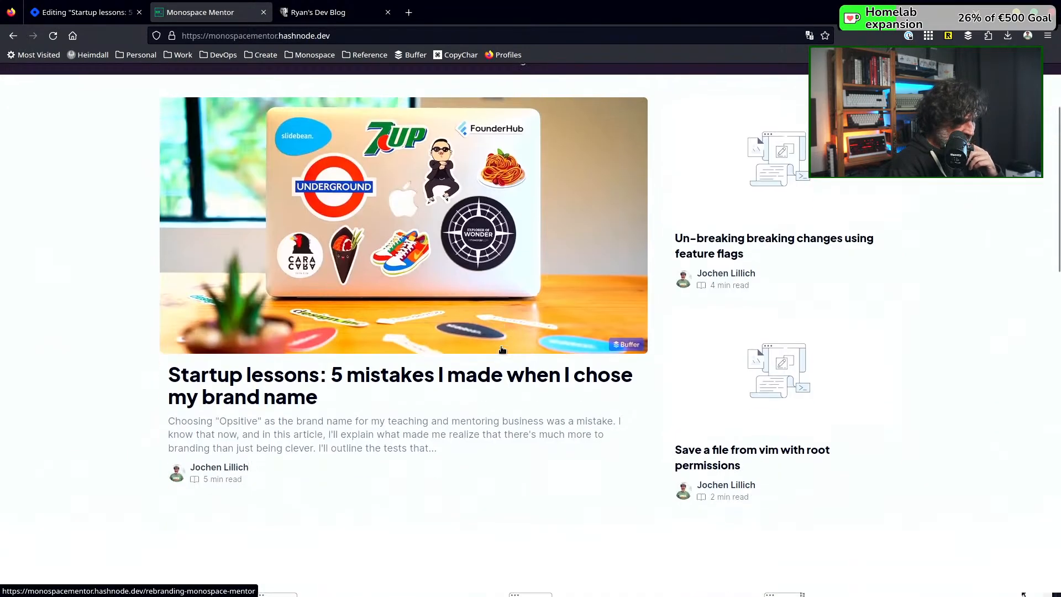
pyautogui.scroll(-3, 501, 392)
pyautogui.scroll(5, 501, 395)
pyautogui.scroll(-2, 503, 394)
pyautogui.scroll(-1, 503, 394)
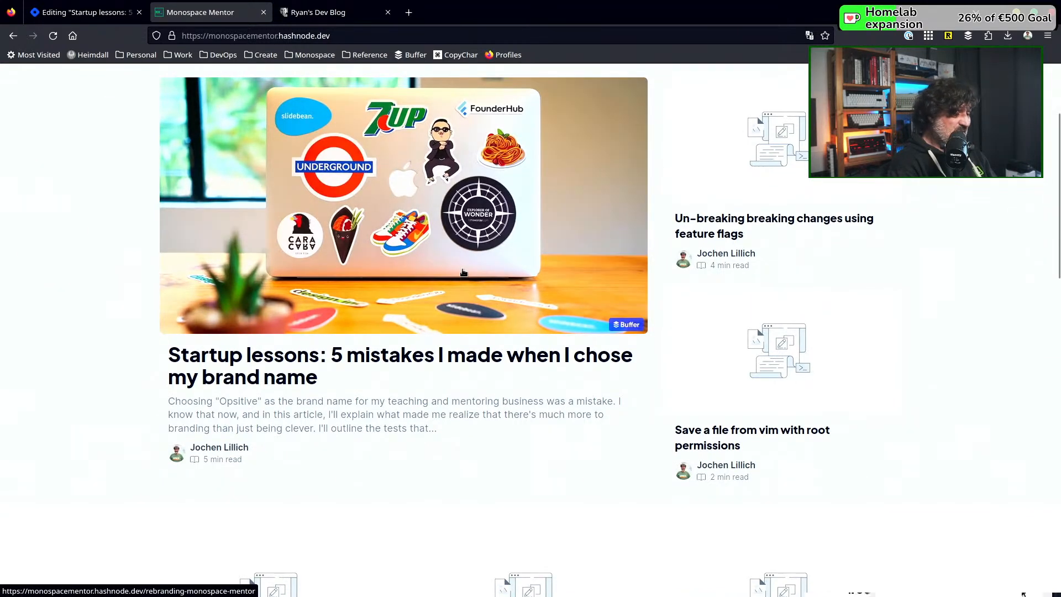
pyautogui.scroll(1, 463, 272)
pyautogui.scroll(-1, 463, 272)
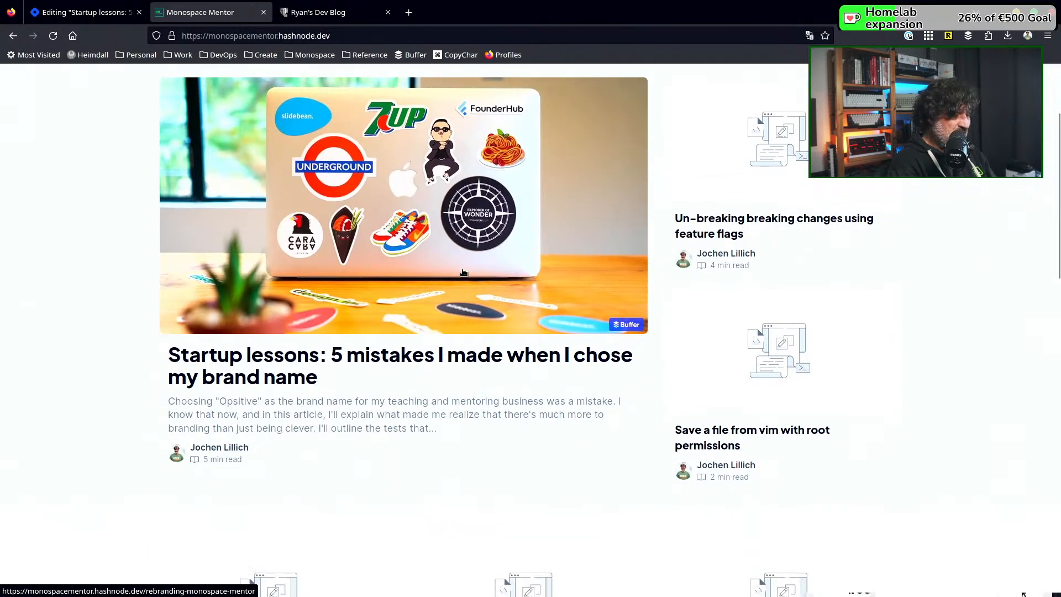
pyautogui.scroll(1, 463, 272)
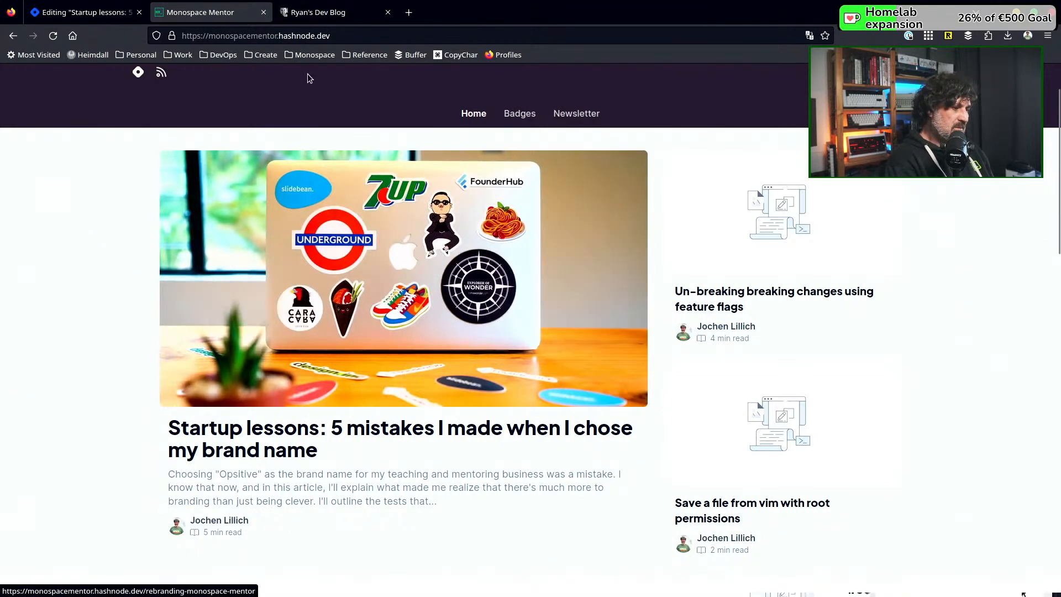
# Switch to the RailsCasts blog for comparison and examine its home page layout and post cover images
pyautogui.click(321, 12)
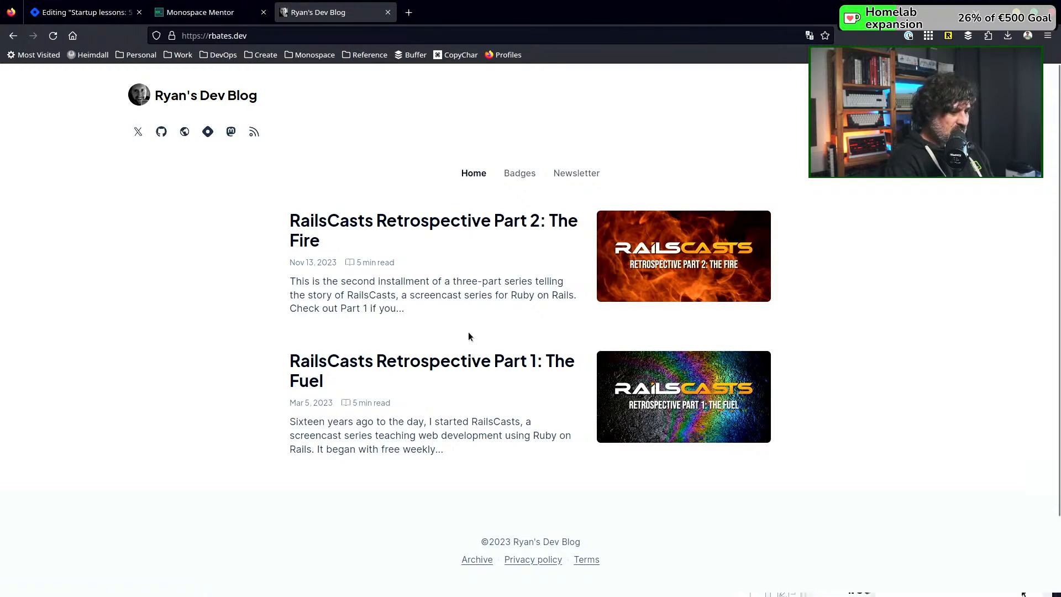
pyautogui.scroll(-1, 469, 334)
pyautogui.scroll(1, 469, 336)
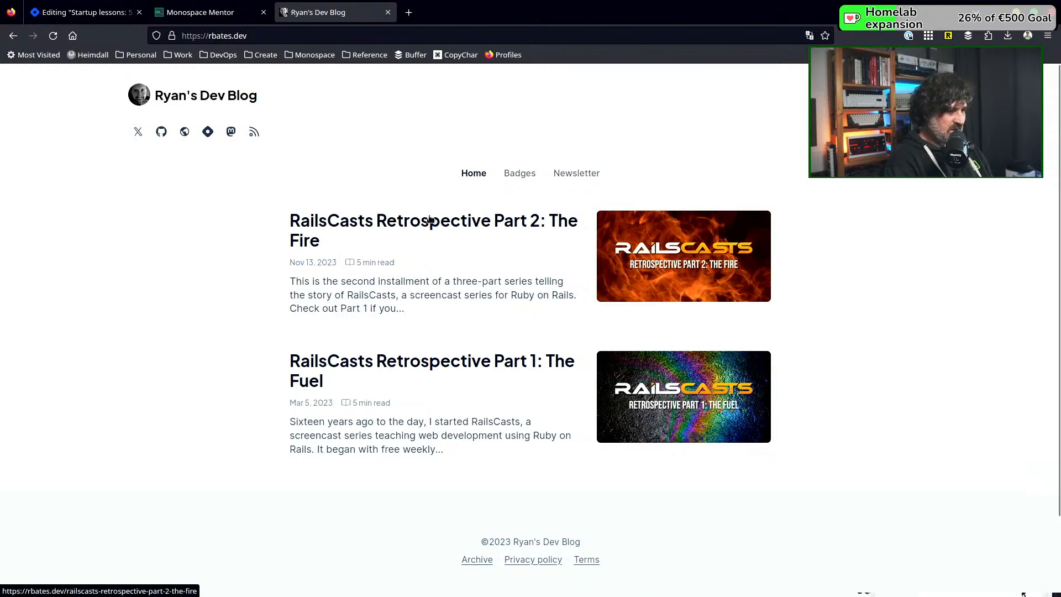
pyautogui.scroll(-2, 479, 293)
pyautogui.scroll(2, 482, 299)
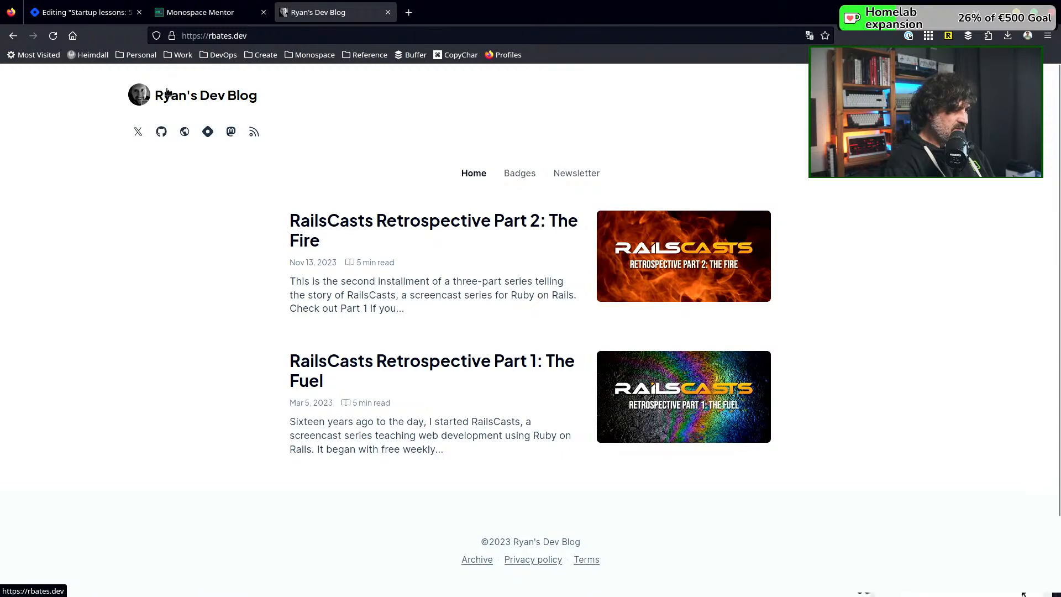
# Return to the Monospace Mentor home page and examine its post list for articles that lack a cover image
pyautogui.click(107, 14)
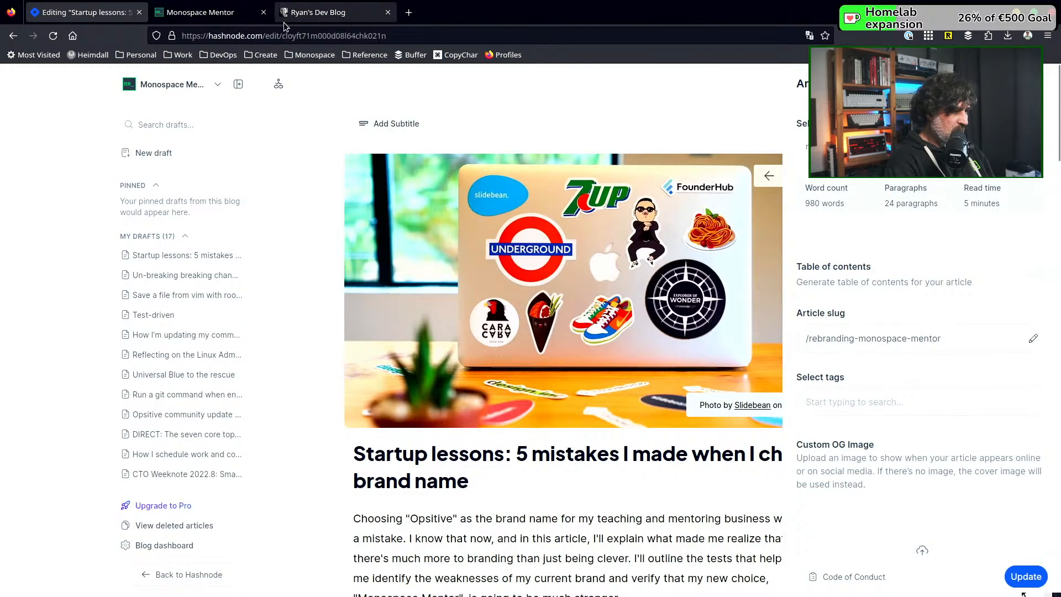
pyautogui.click(189, 14)
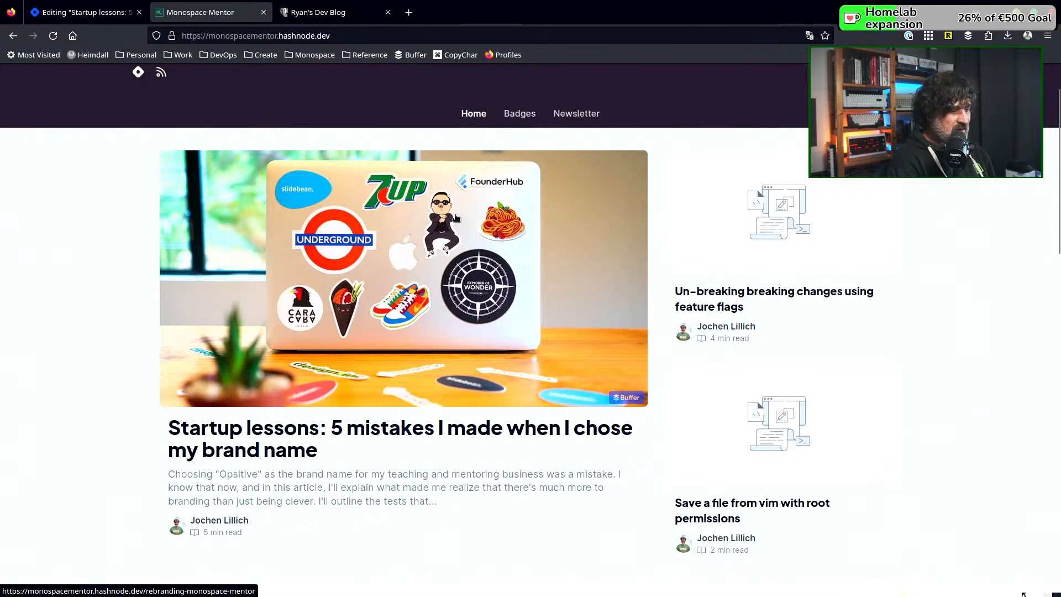
pyautogui.scroll(-2, 422, 264)
pyautogui.scroll(-5, 423, 264)
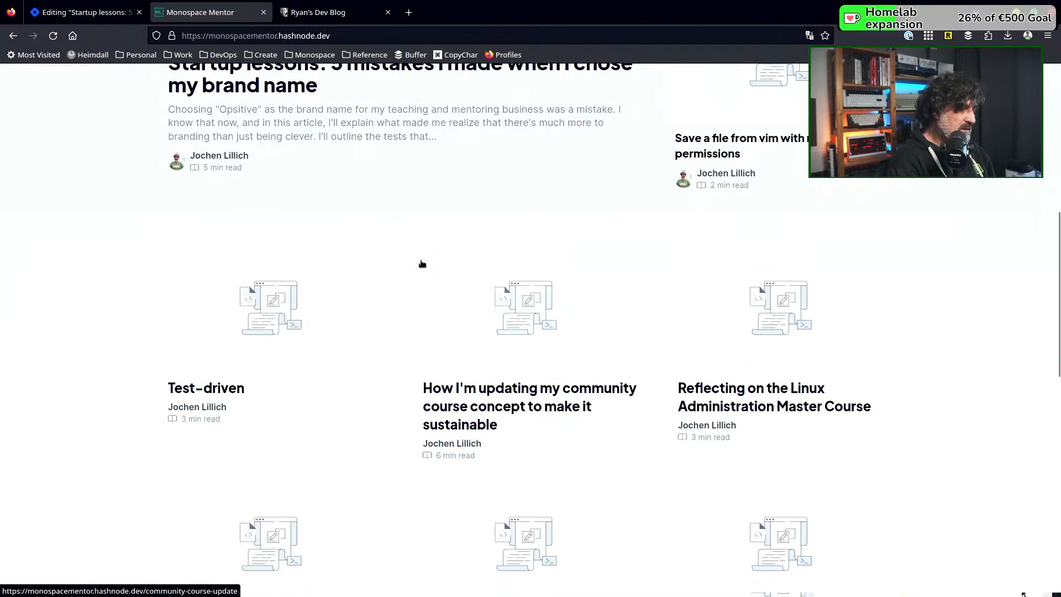
pyautogui.scroll(8, 421, 265)
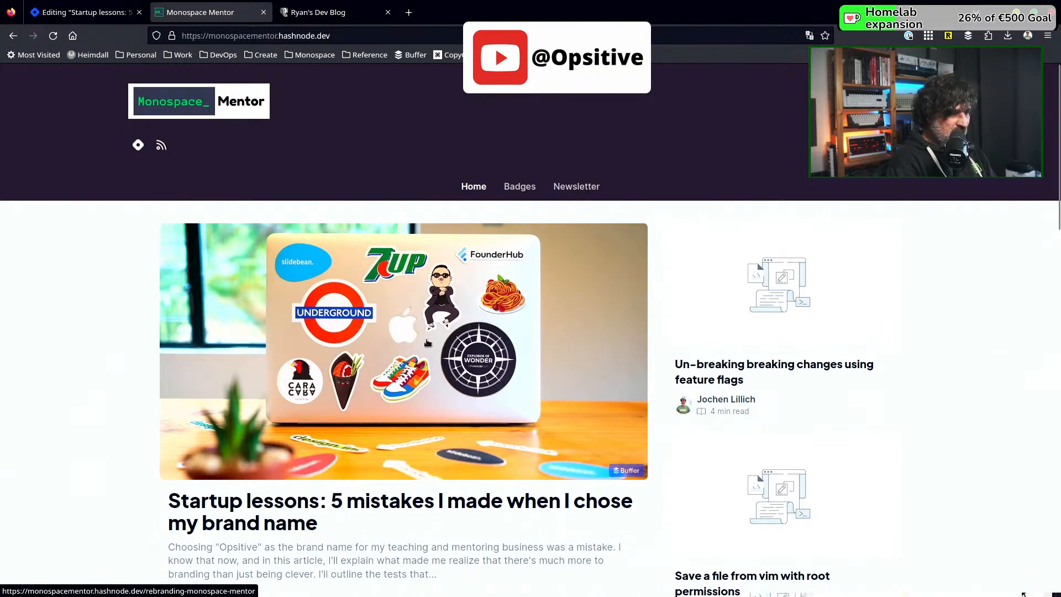
pyautogui.scroll(-5, 427, 342)
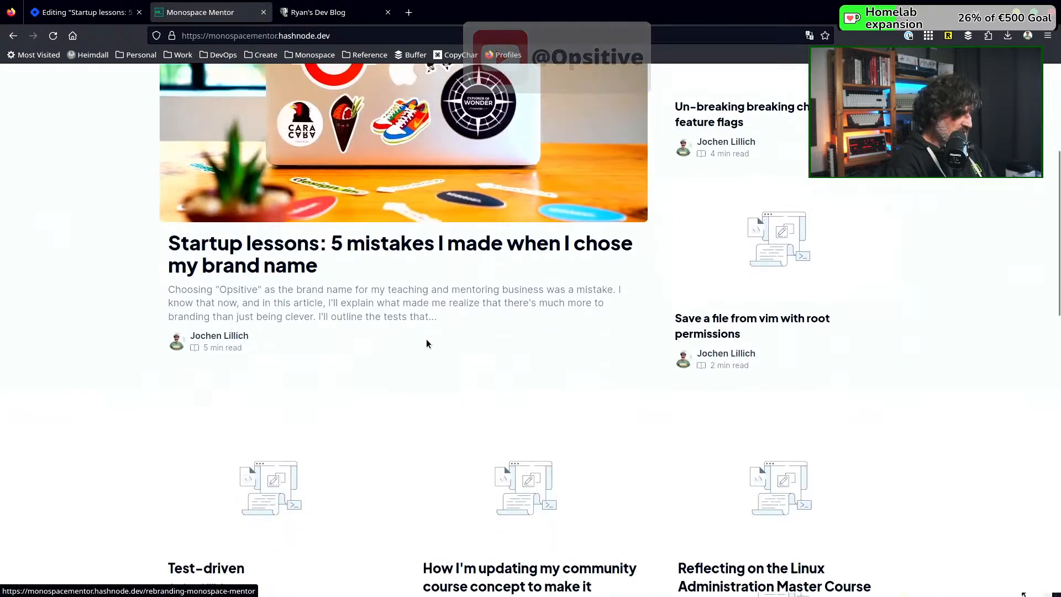
pyautogui.scroll(4, 426, 343)
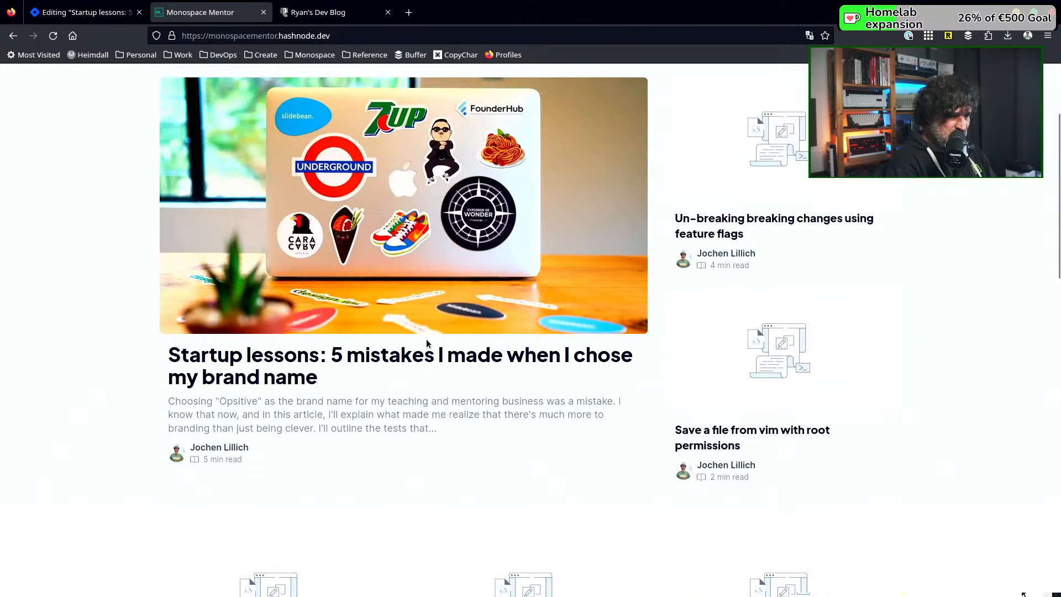
pyautogui.scroll(1, 427, 341)
pyautogui.scroll(2, 427, 342)
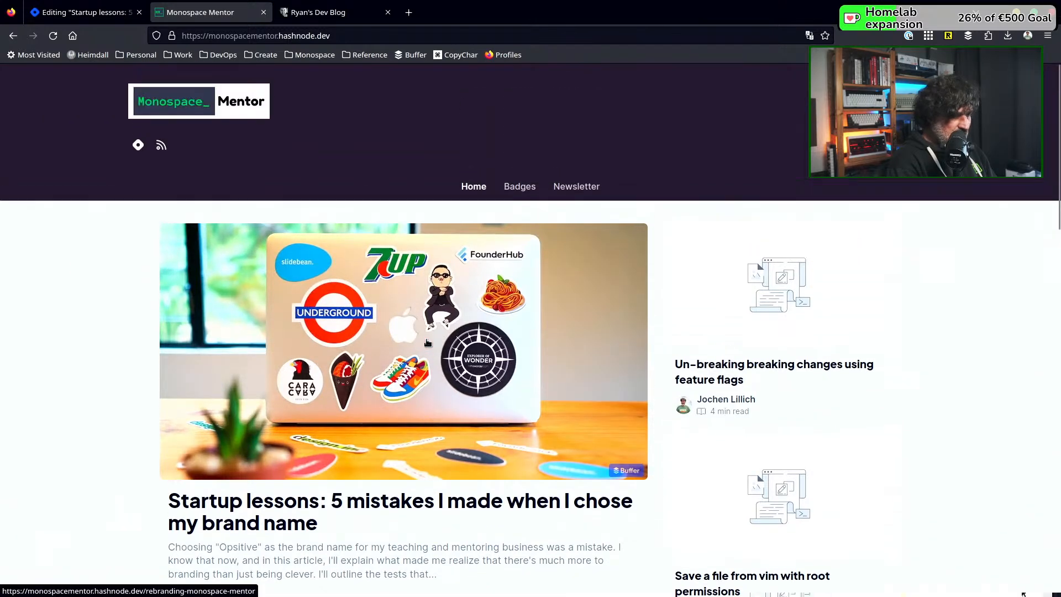
pyautogui.scroll(-3, 427, 343)
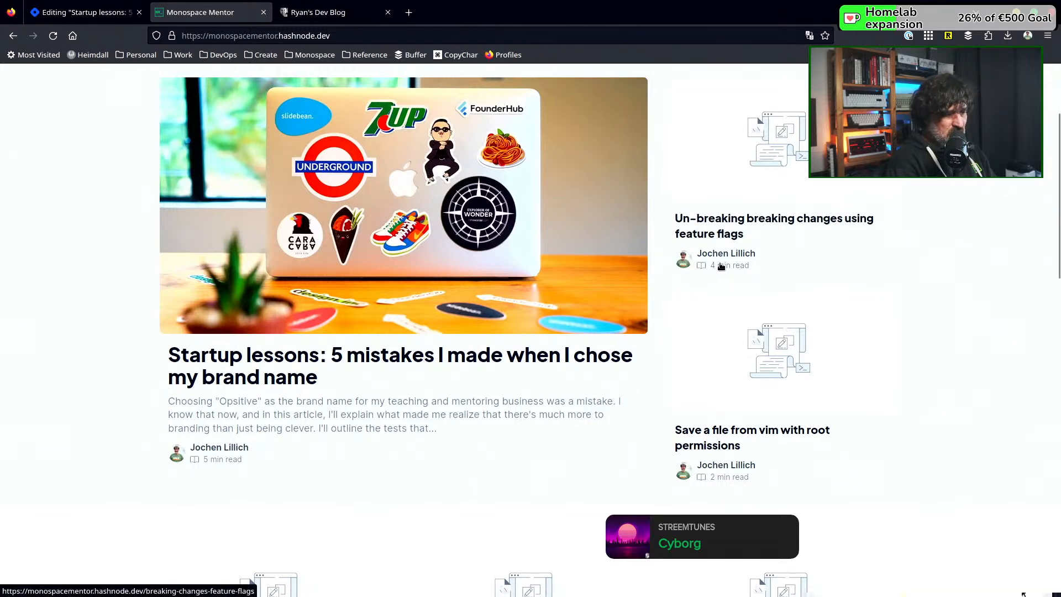
pyautogui.scroll(-3, 729, 428)
pyautogui.scroll(-6, 787, 326)
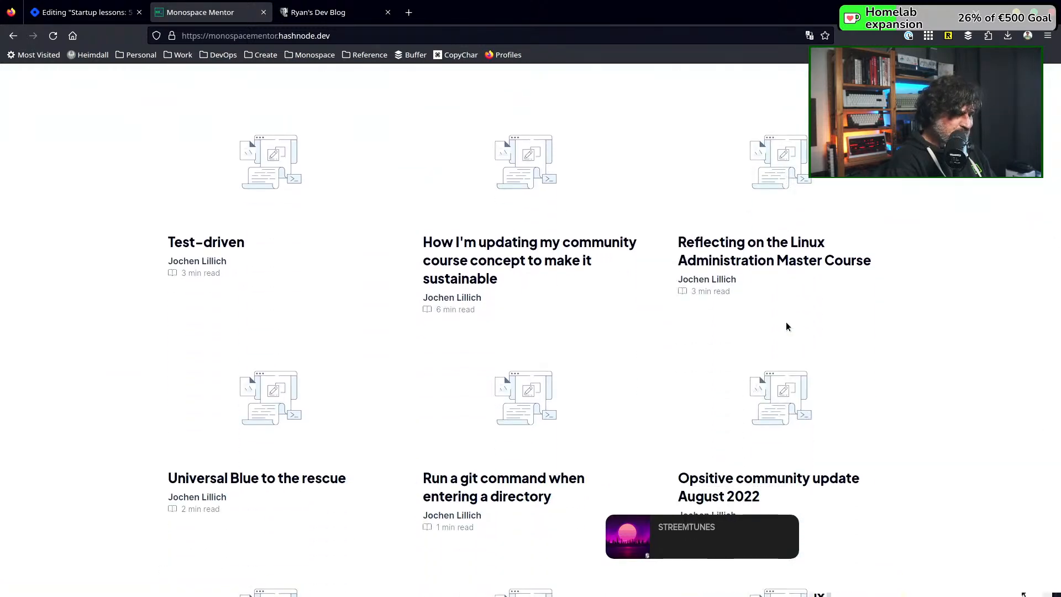
pyautogui.scroll(-2, 787, 326)
pyautogui.scroll(-7, 787, 326)
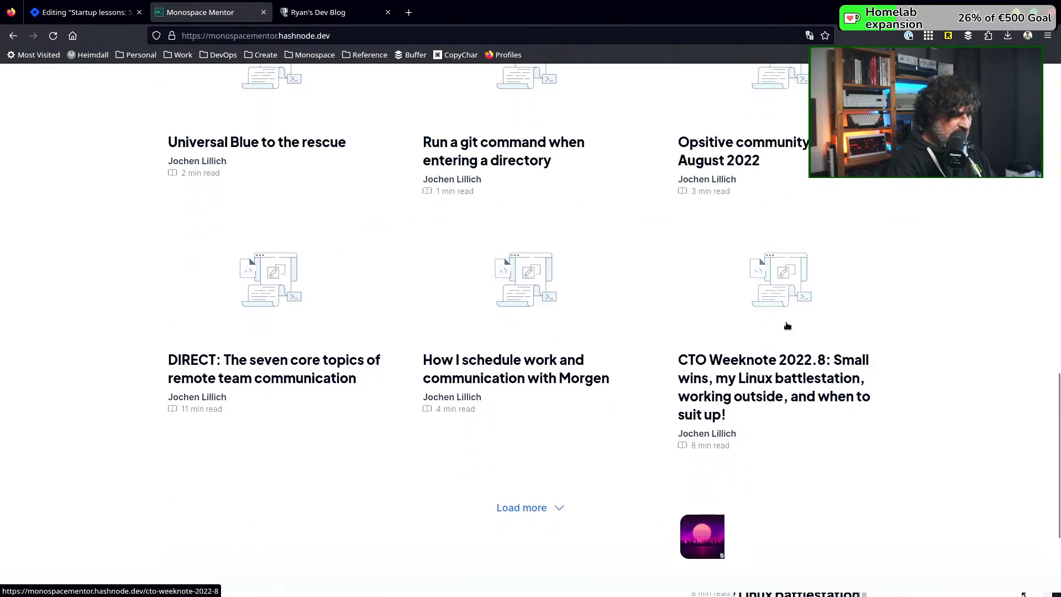
pyautogui.scroll(15, 787, 326)
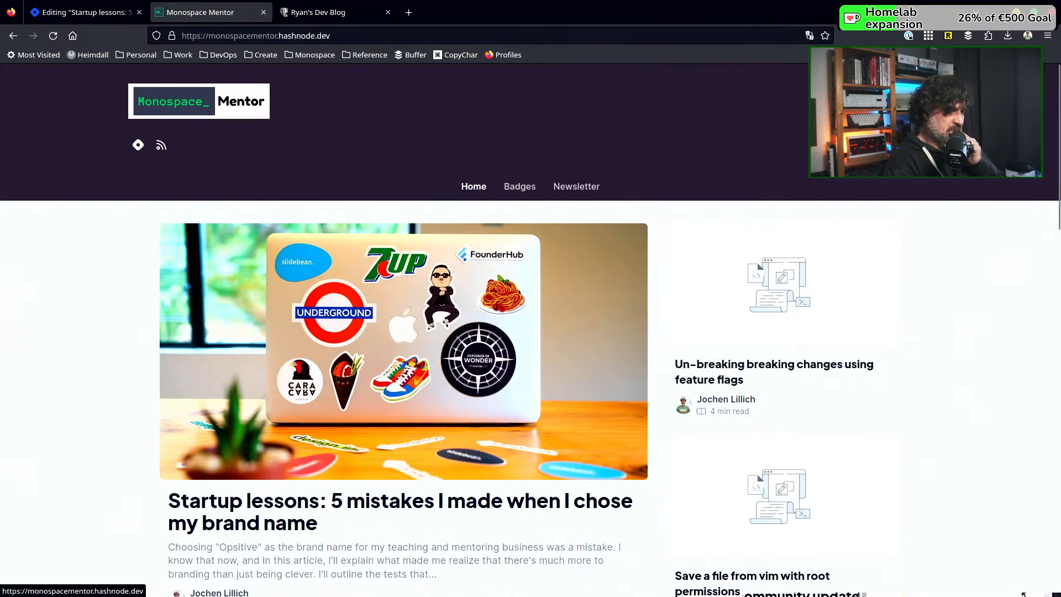
# Search Unsplash for "switch", set the toggle switch beside the dark curtain as the "Un-breaking breaking changes" article's cover, and publish the update
pyautogui.click(94, 14)
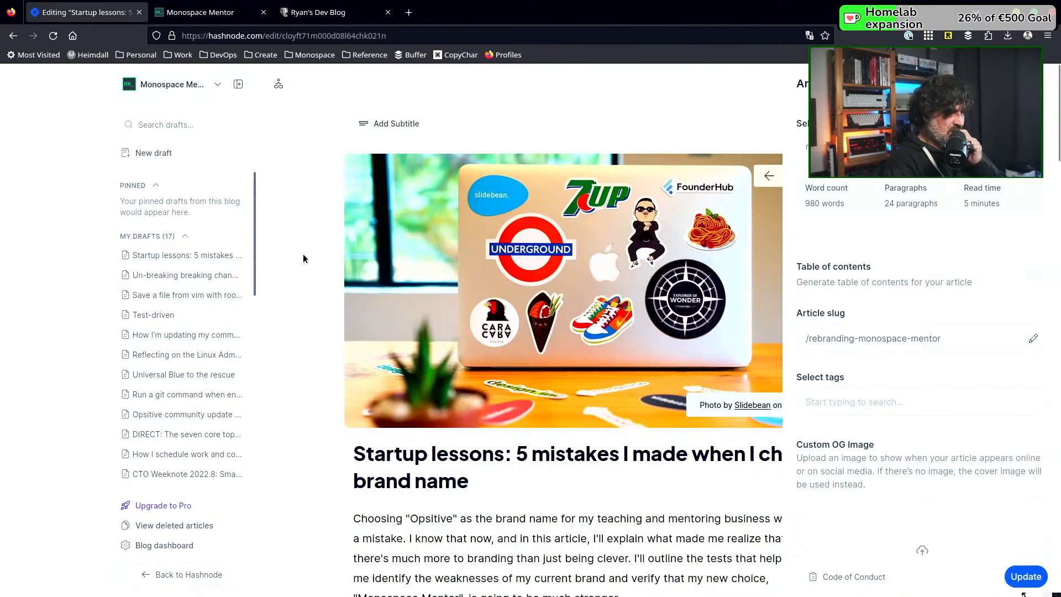
pyautogui.click(182, 279)
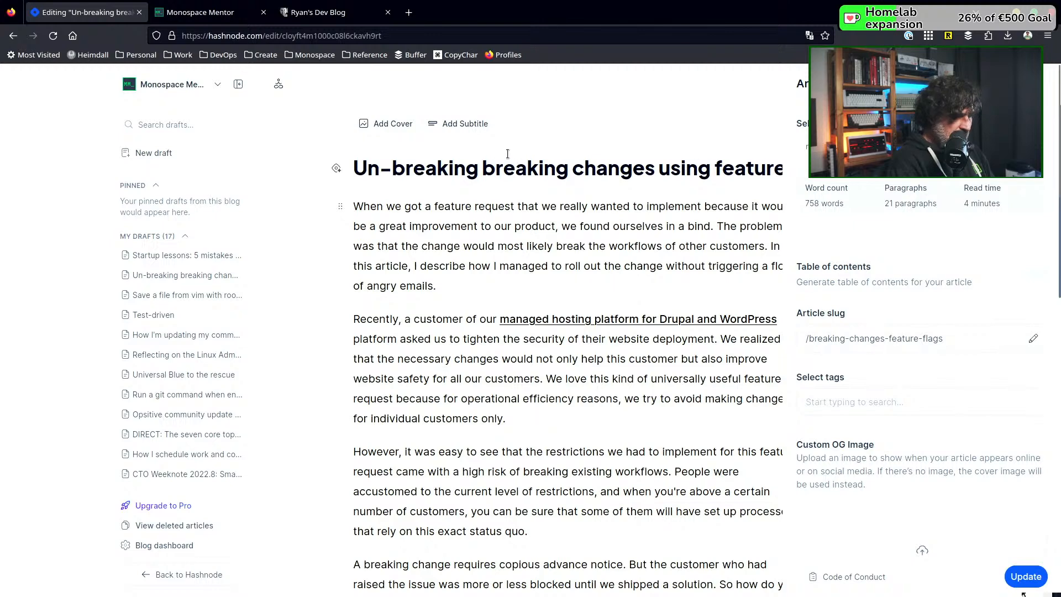
pyautogui.click(396, 127)
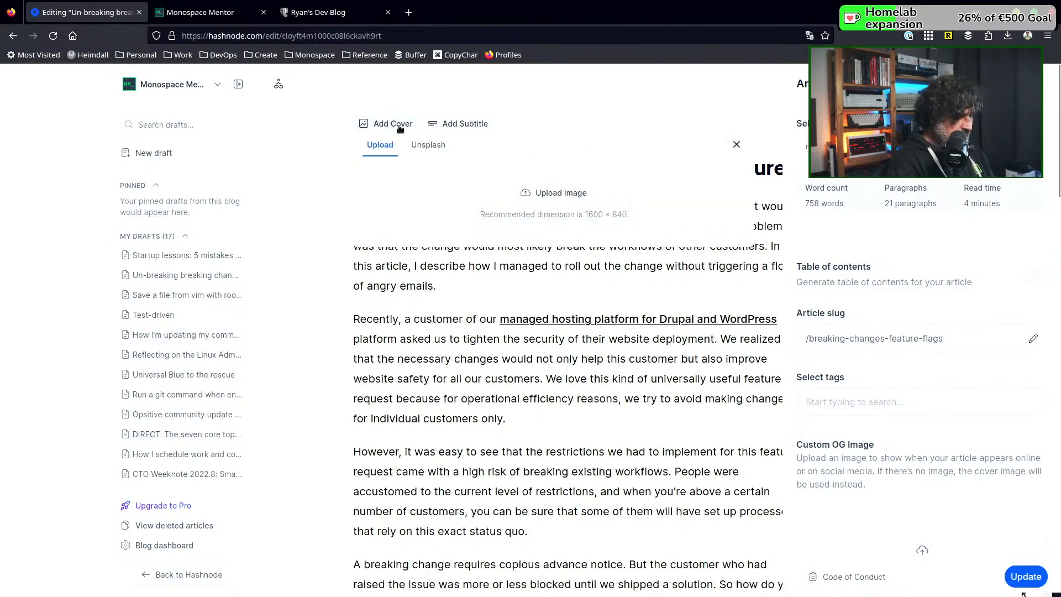
pyautogui.click(429, 145)
pyautogui.click(427, 178)
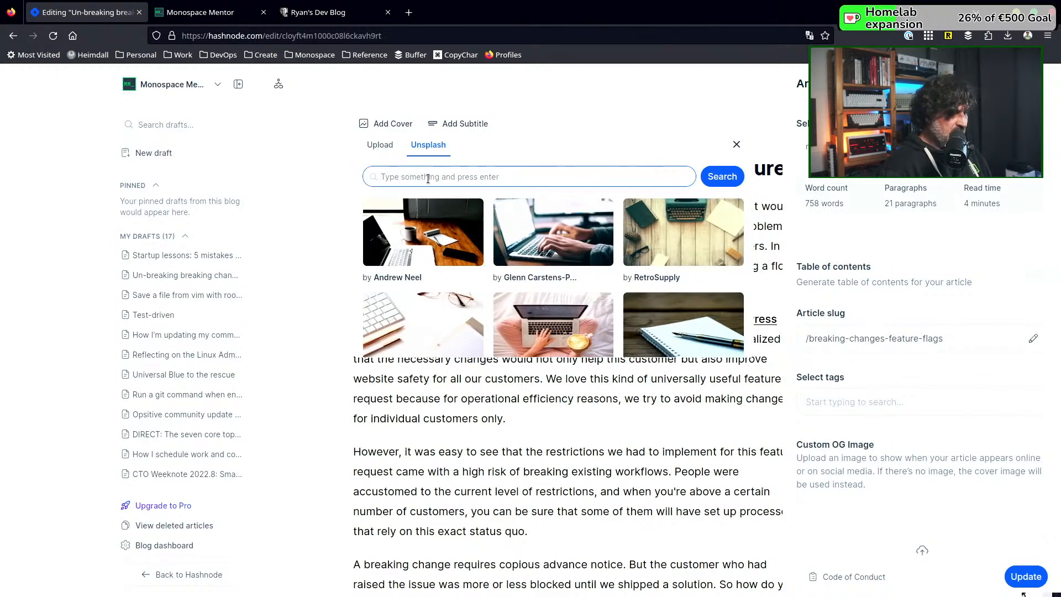
pyautogui.write('switch')
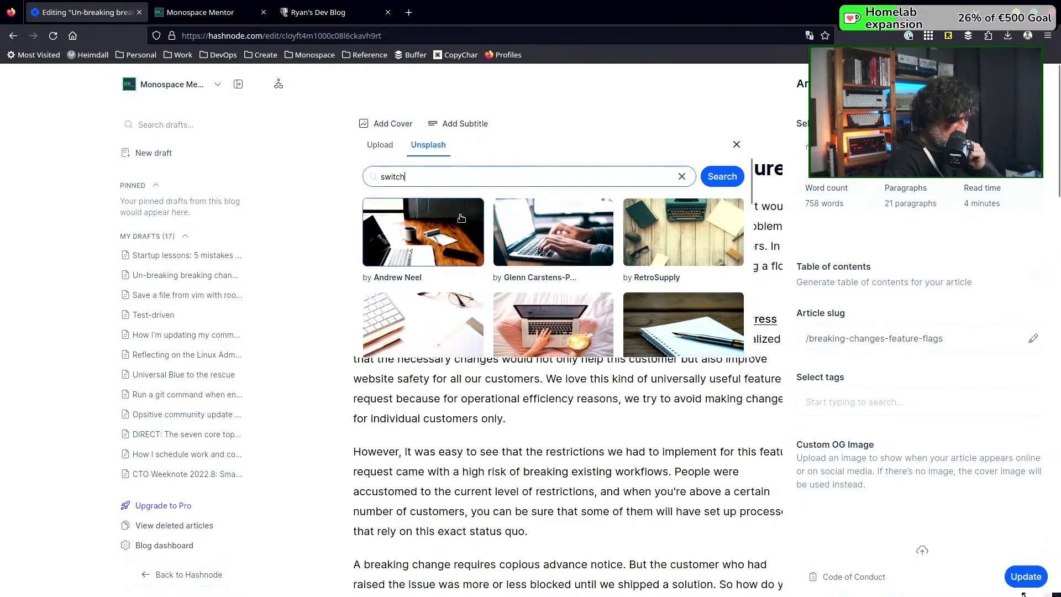
pyautogui.press('Return')
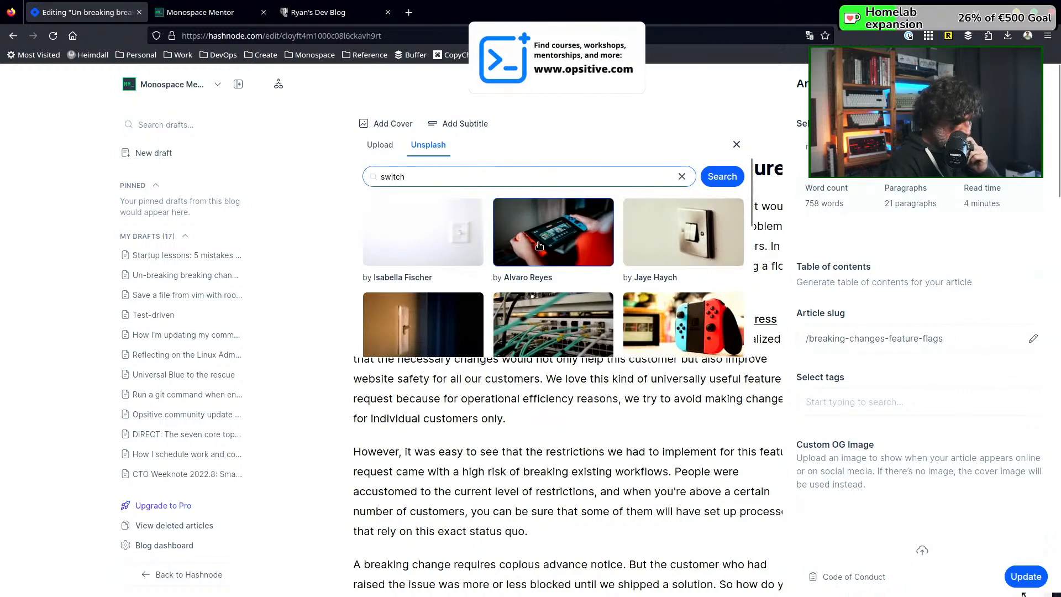
pyautogui.click(427, 320)
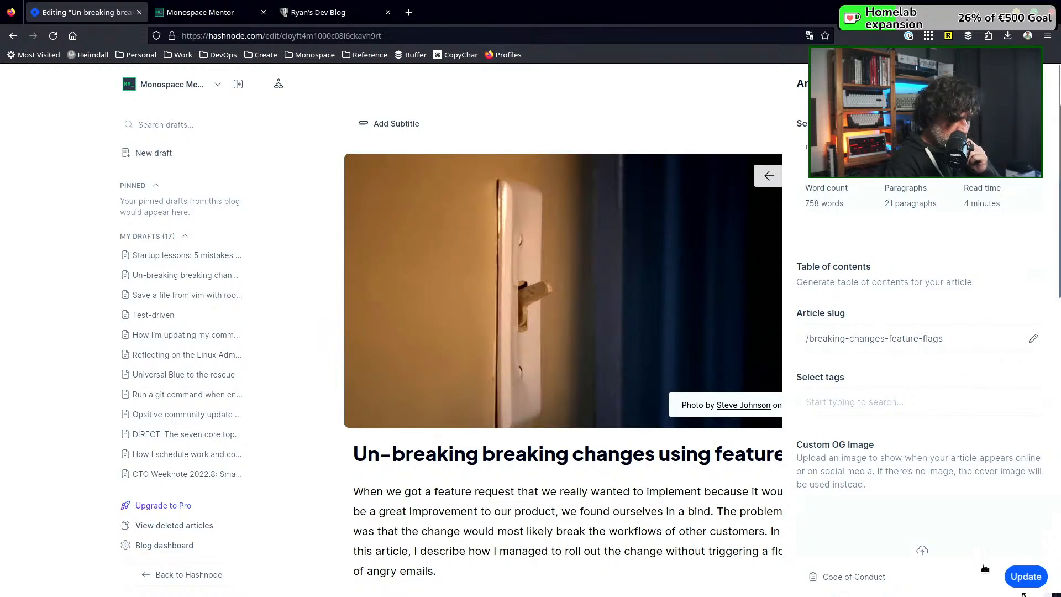
pyautogui.click(1024, 580)
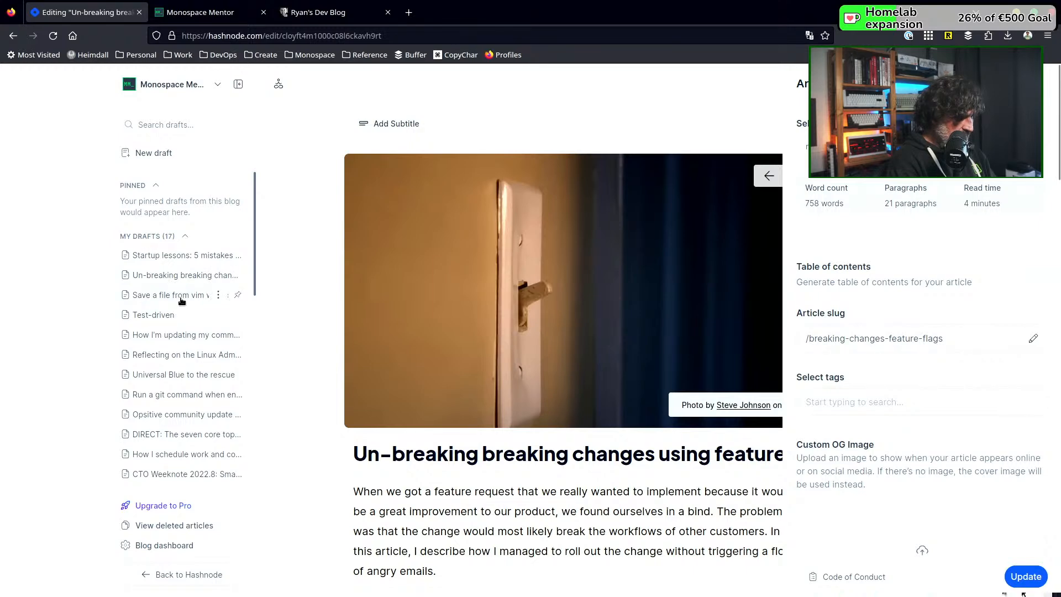
# Search Unsplash for "superuser", set the sudo prompt photo as cover of "Save a file from vim with root permissions", and publish the update
pyautogui.click(182, 300)
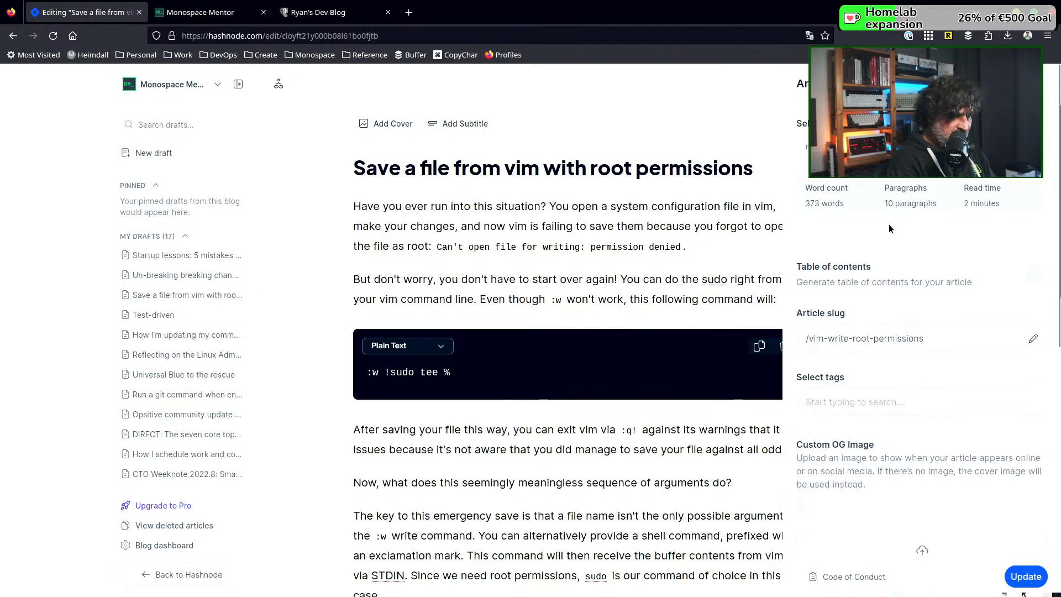
pyautogui.click(406, 126)
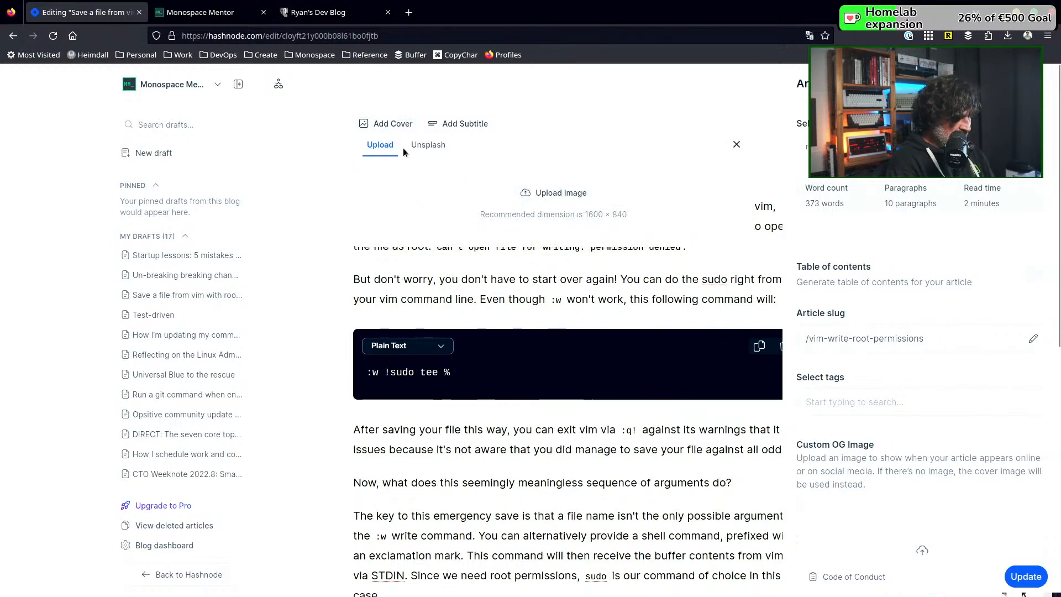
pyautogui.click(436, 148)
pyautogui.click(433, 177)
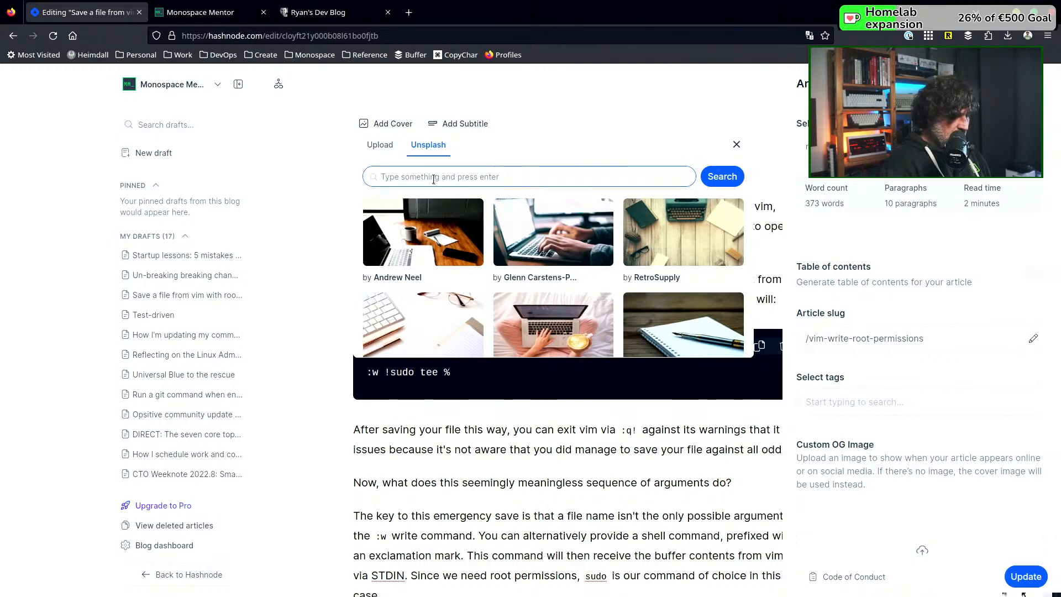
pyautogui.write('superuser')
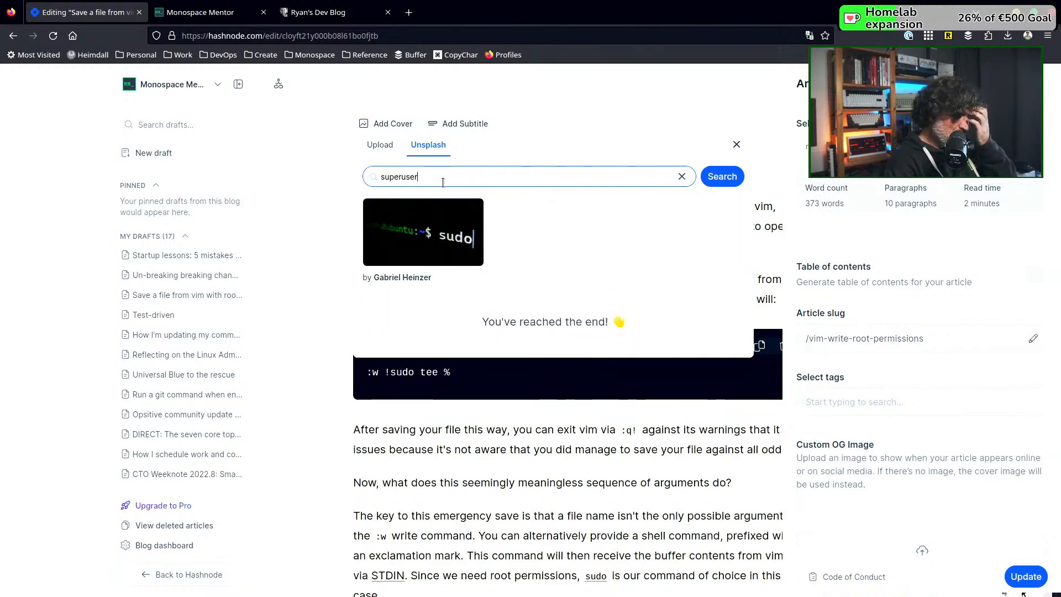
pyautogui.click(439, 238)
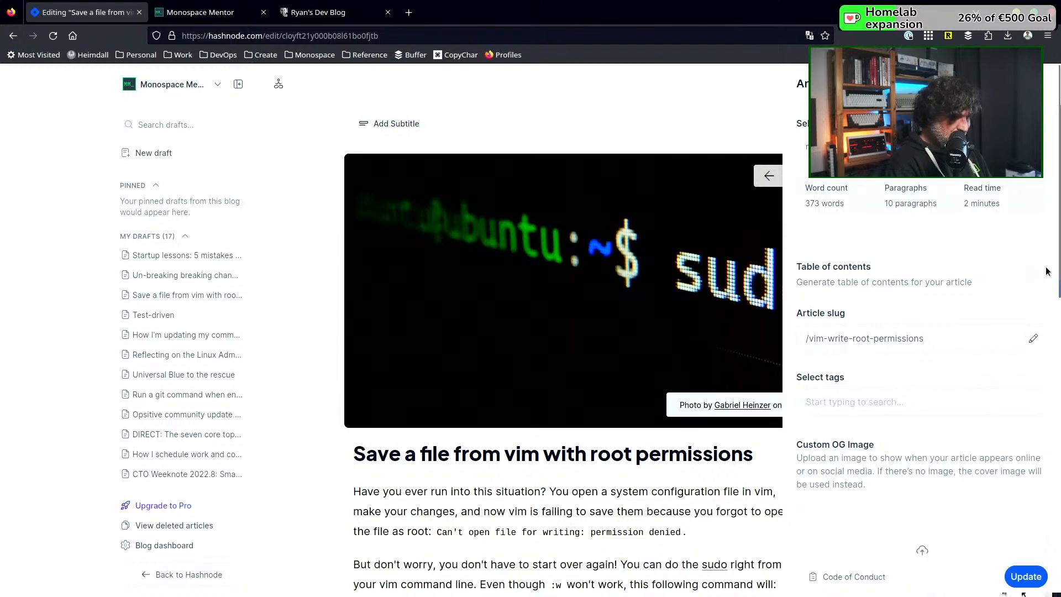
pyautogui.click(1013, 575)
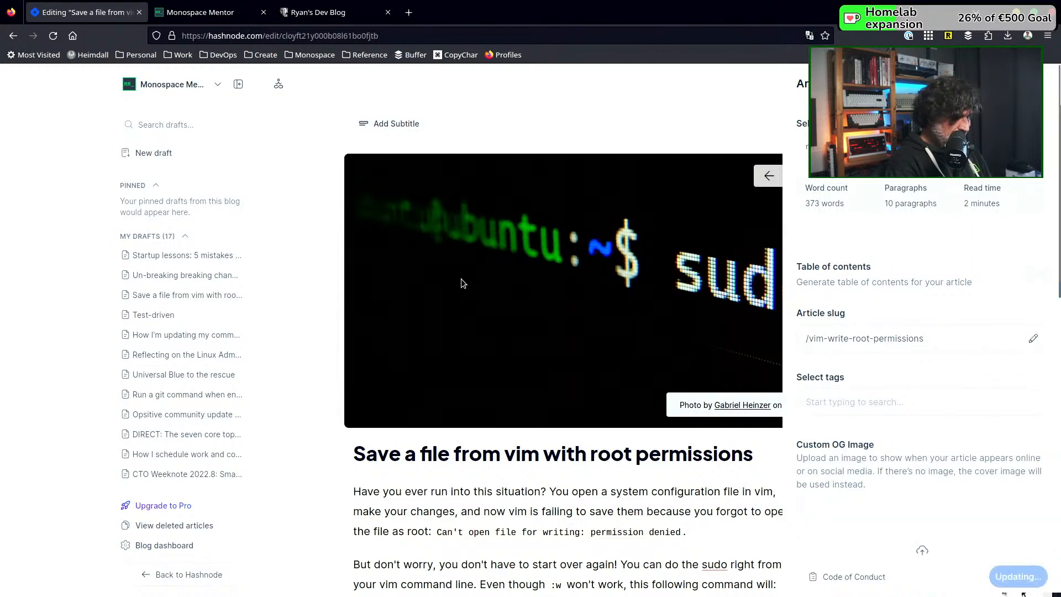
# Open the "Test-driven" article's cover image picker and search Unsplash for "test"
pyautogui.click(163, 316)
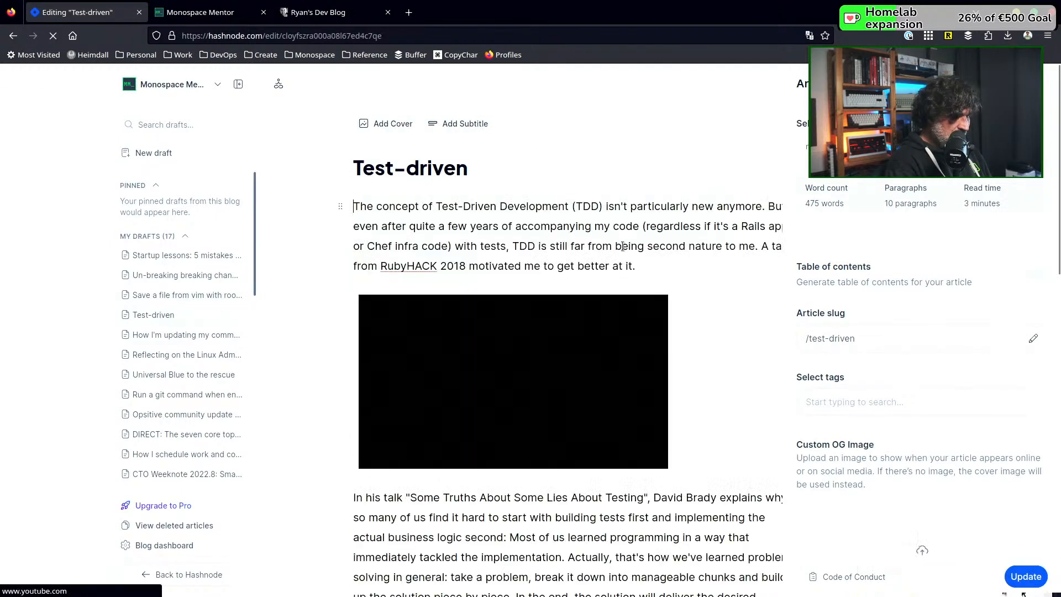
pyautogui.click(381, 124)
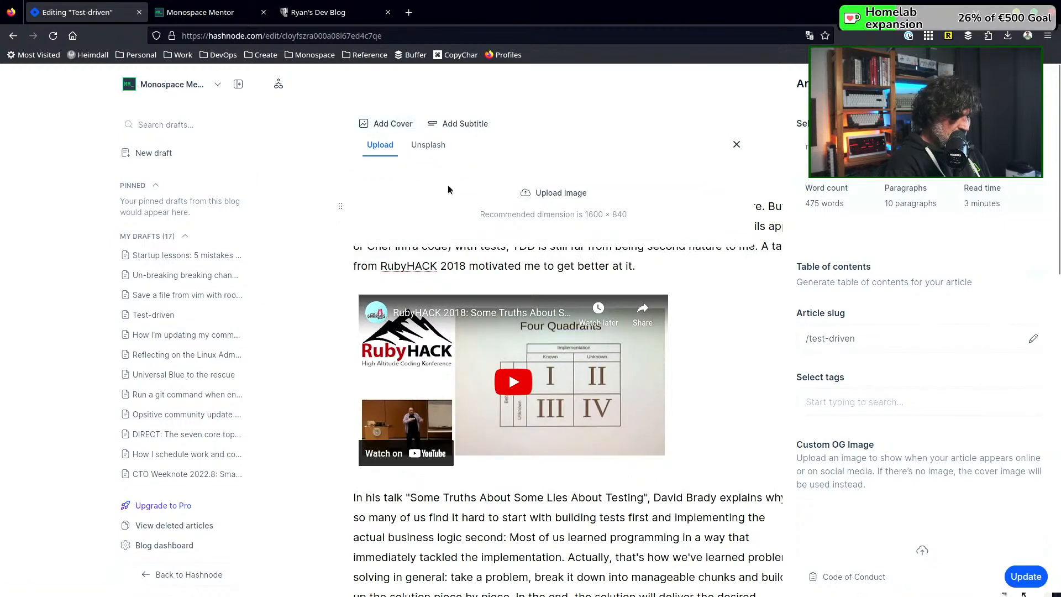
pyautogui.click(436, 146)
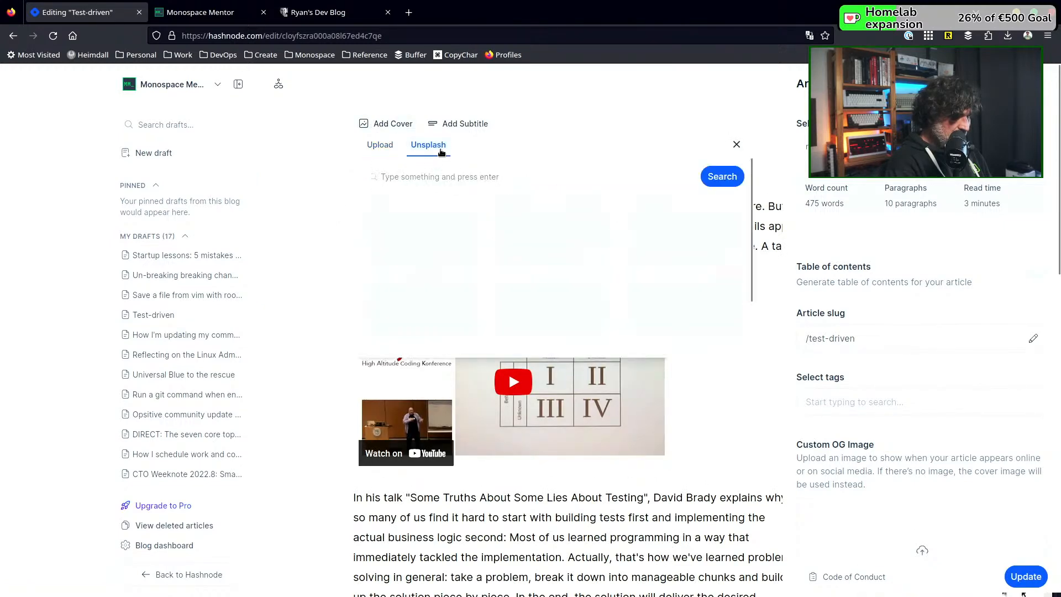
pyautogui.click(436, 175)
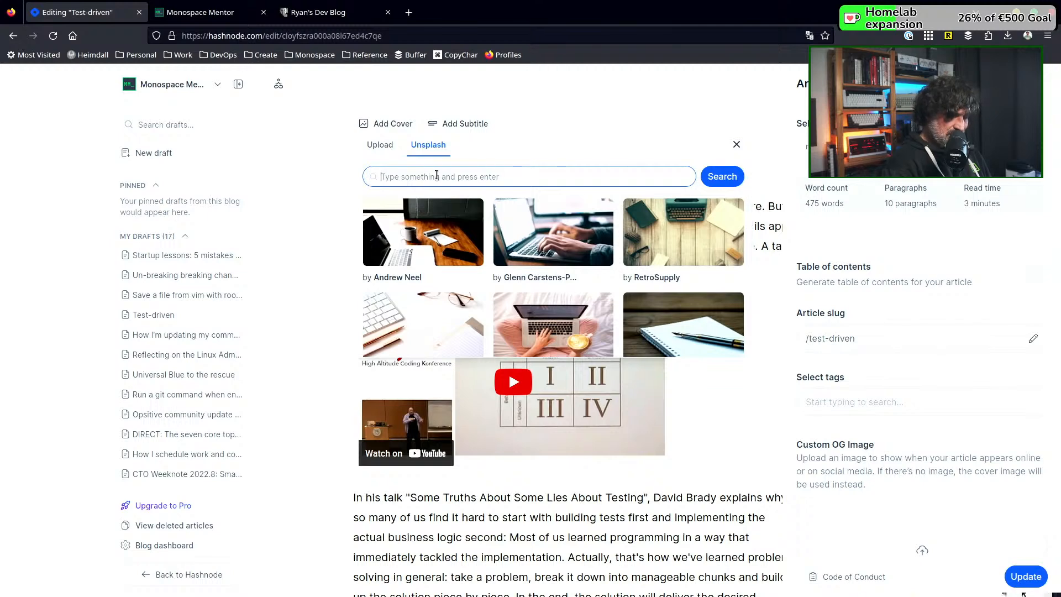
pyautogui.write('test')
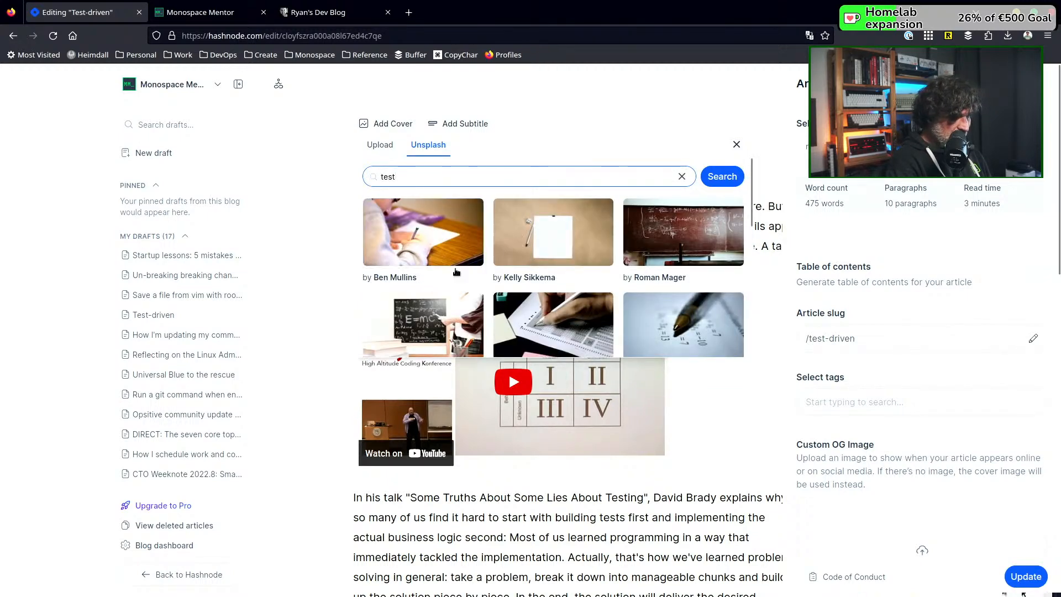
# Examine the Unsplash photos for "test" for a cover that suits the "Test-driven" article
pyautogui.scroll(-2, 457, 271)
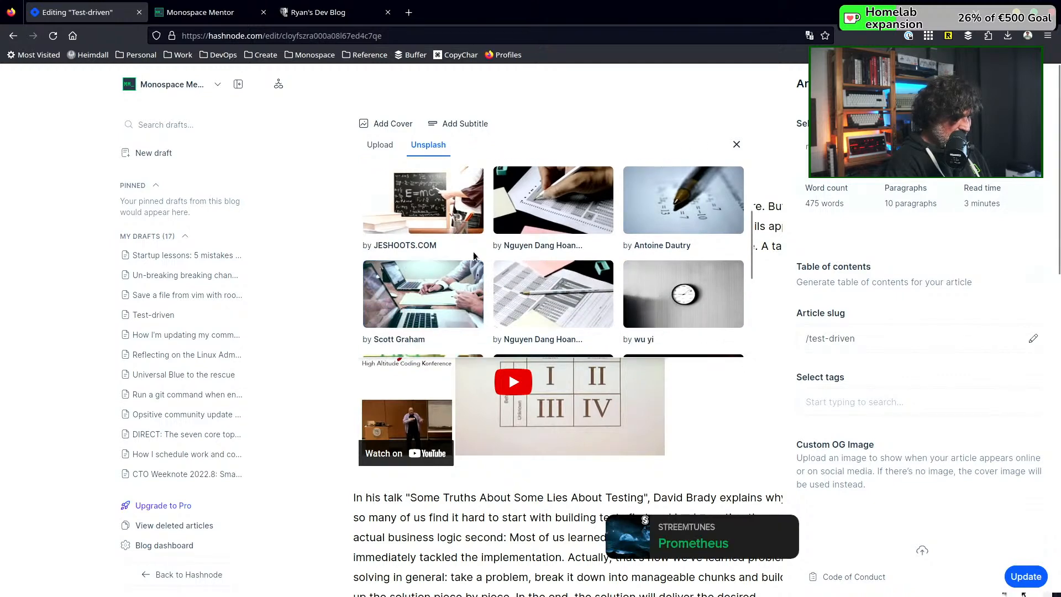
pyautogui.scroll(-2, 473, 251)
pyautogui.scroll(-2, 474, 255)
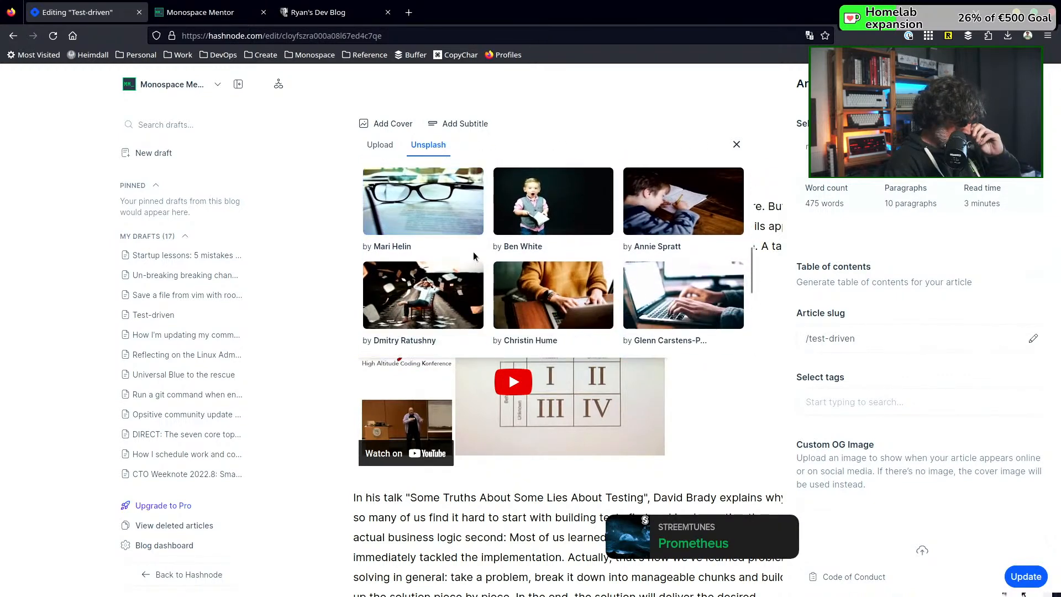
pyautogui.scroll(-2, 474, 255)
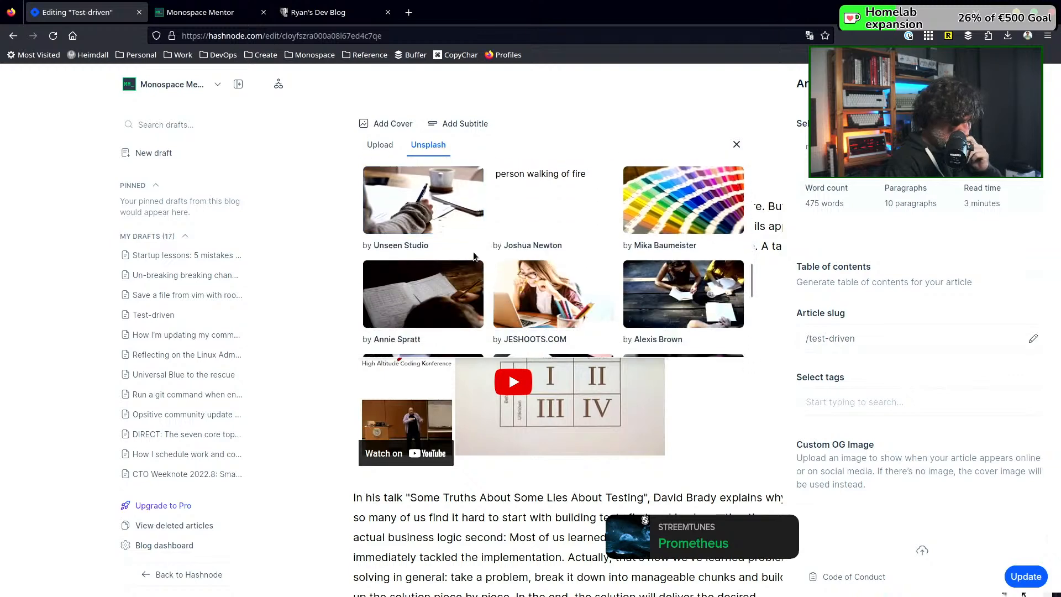
pyautogui.scroll(-1, 474, 255)
pyautogui.scroll(-3, 474, 255)
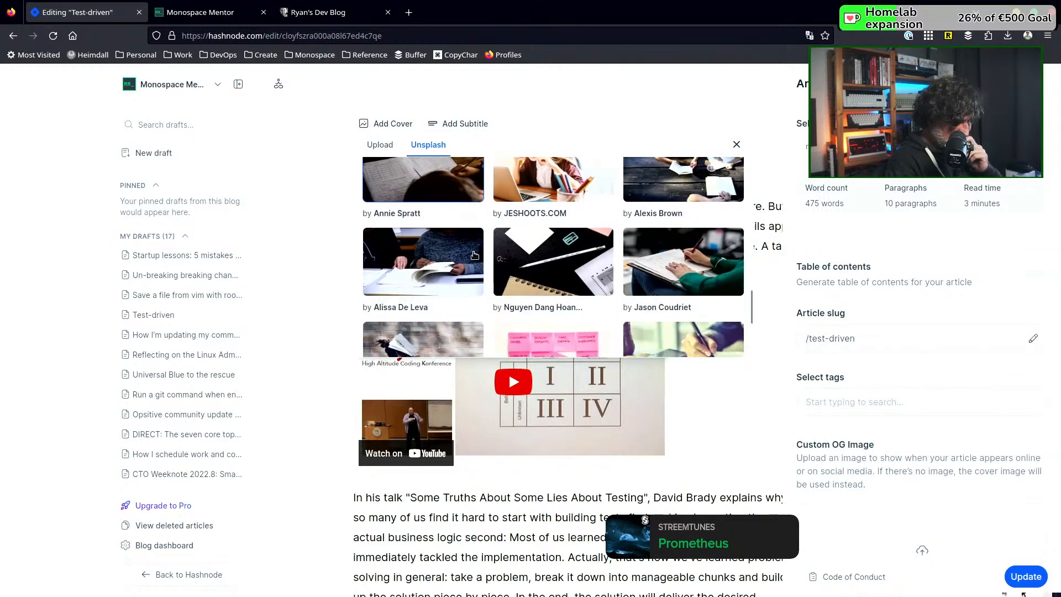
pyautogui.scroll(-1, 474, 255)
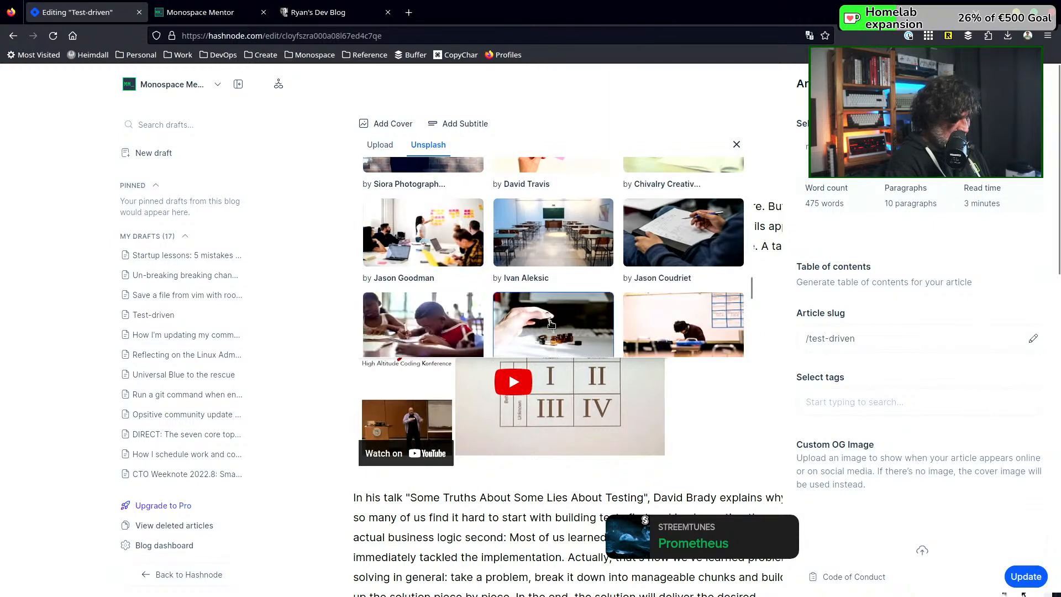
pyautogui.scroll(6, 551, 326)
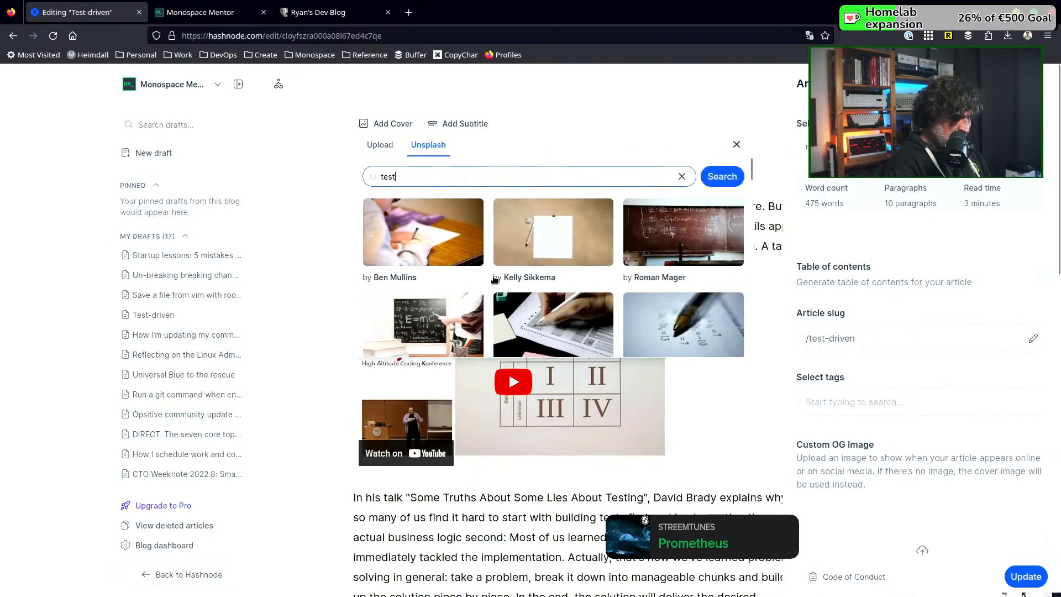
# Search Unsplash for "checkmark", look through the photos, and search for "todo list" instead
pyautogui.doubleClick(424, 172)
pyautogui.write('check')
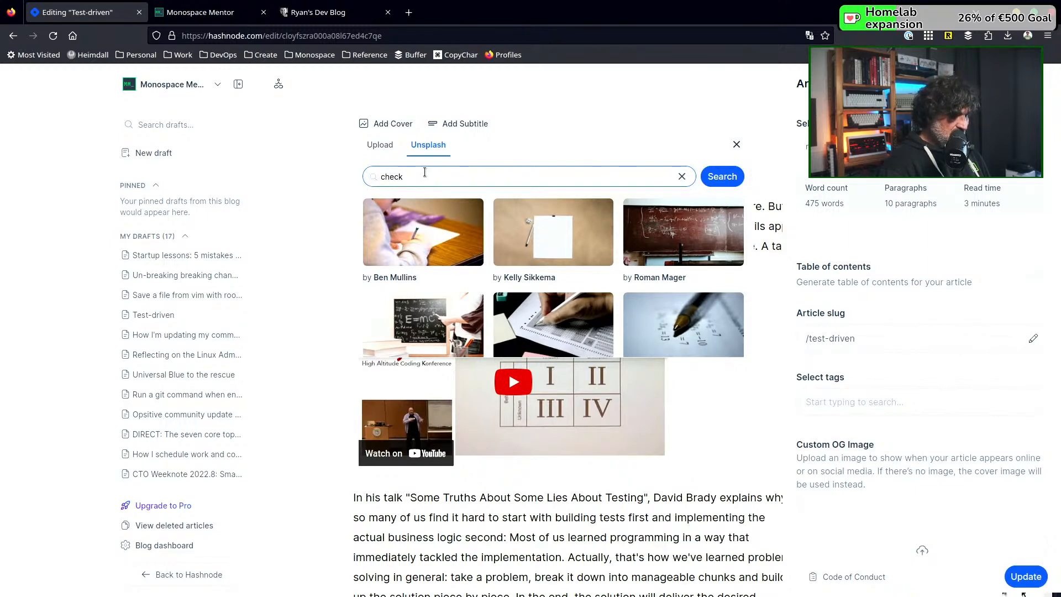
pyautogui.write('mark')
pyautogui.press('Return')
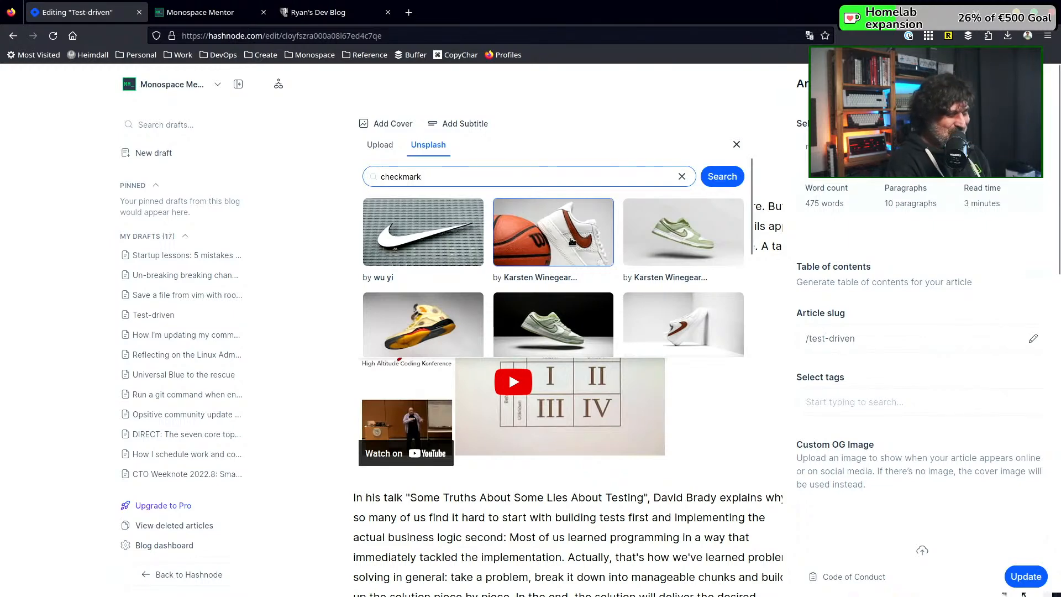
pyautogui.scroll(-2, 579, 238)
pyautogui.scroll(-2, 579, 238)
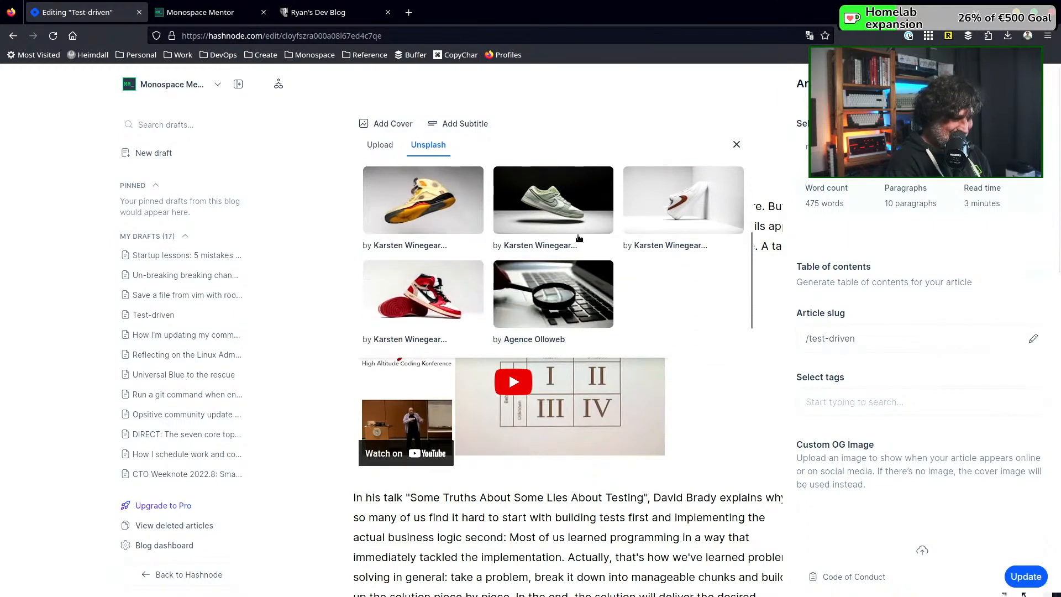
pyautogui.scroll(-2, 579, 238)
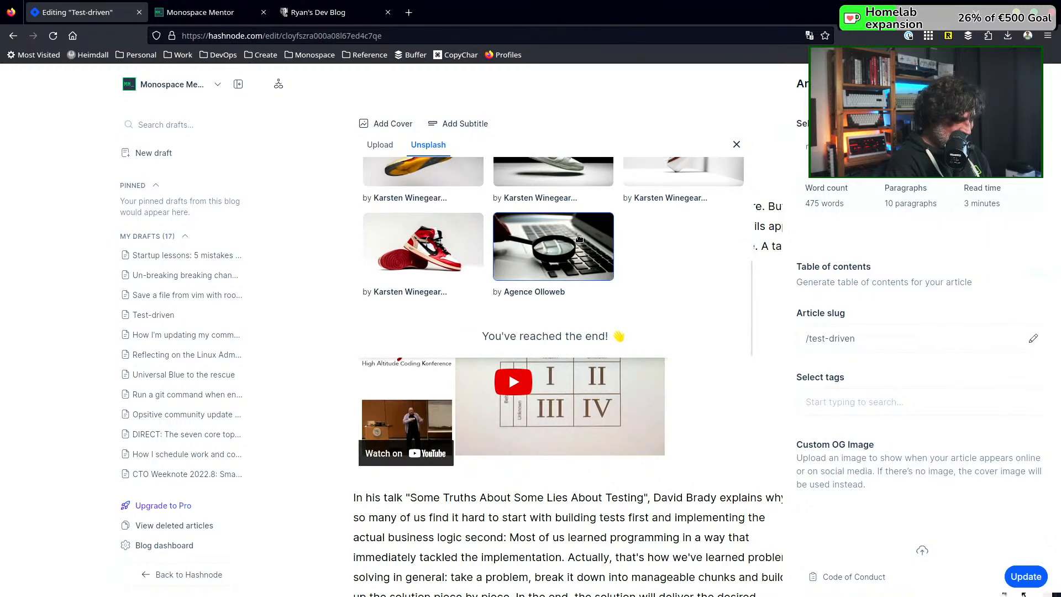
pyautogui.scroll(5, 578, 238)
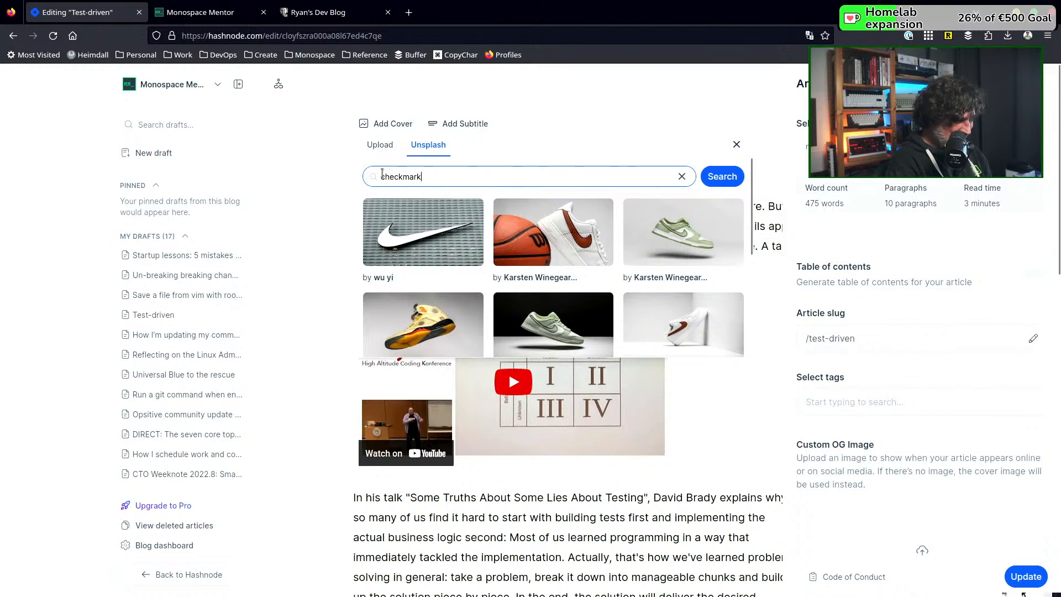
pyautogui.moveTo(380, 176); pyautogui.dragTo(440, 177)
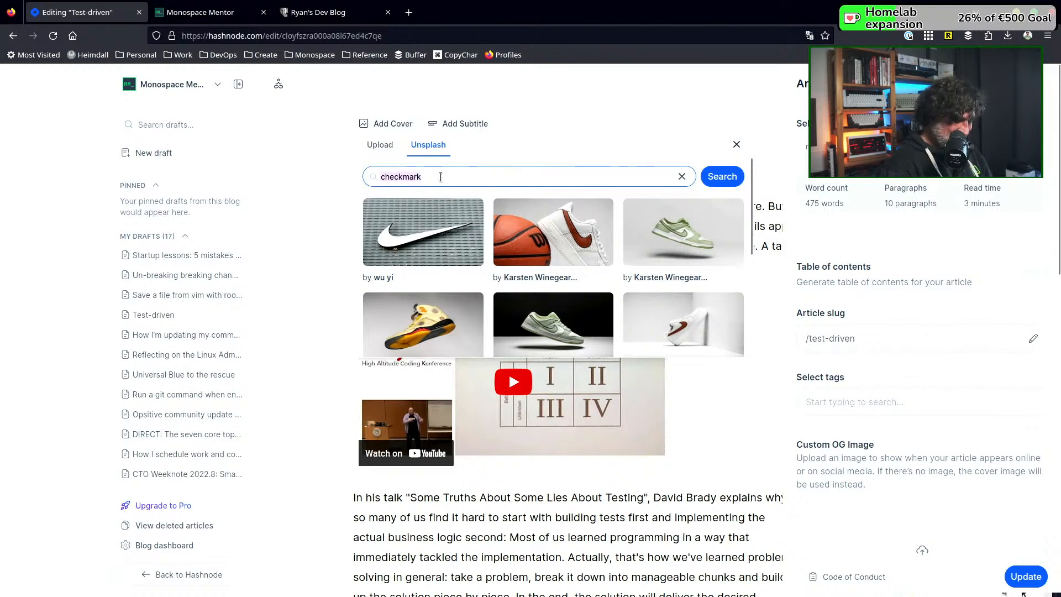
pyautogui.write('todo list')
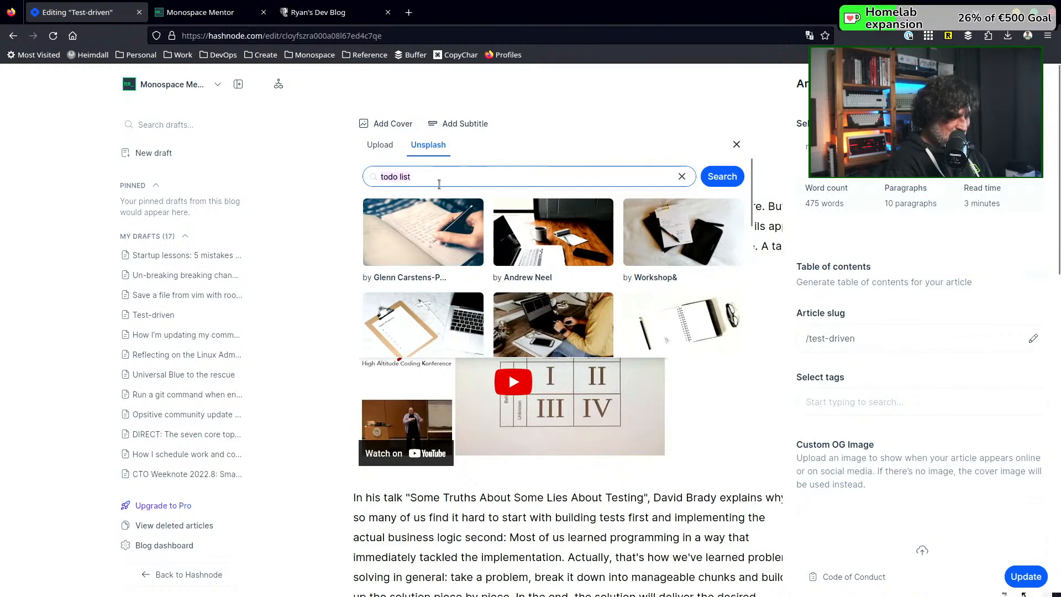
# Search Unsplash for "check mark" and examine the photos for a cover that suits the "Test-driven" article
pyautogui.write('mark')
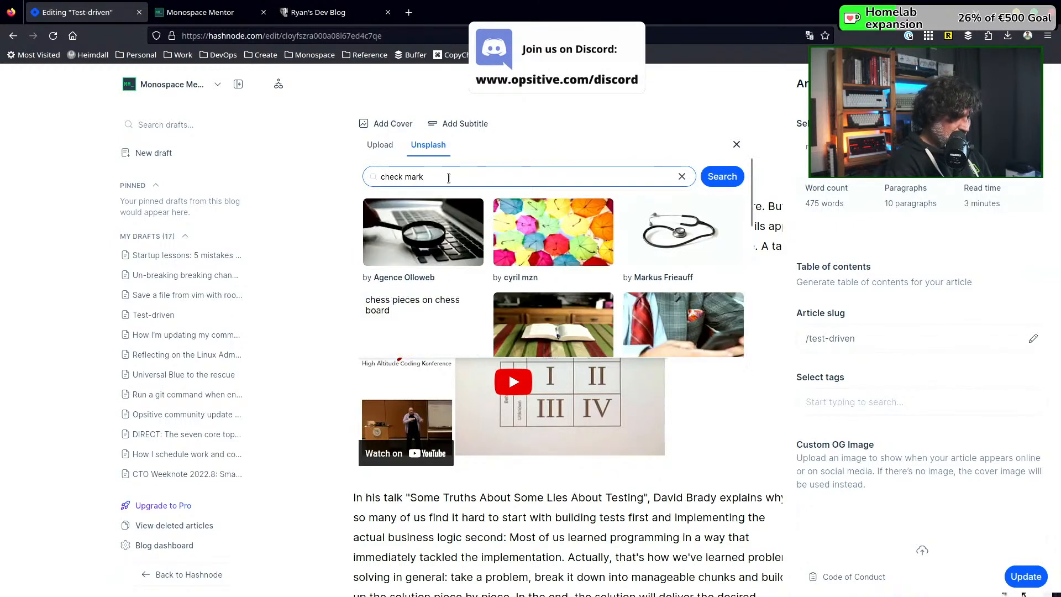
pyautogui.scroll(-1, 470, 254)
pyautogui.scroll(-3, 470, 254)
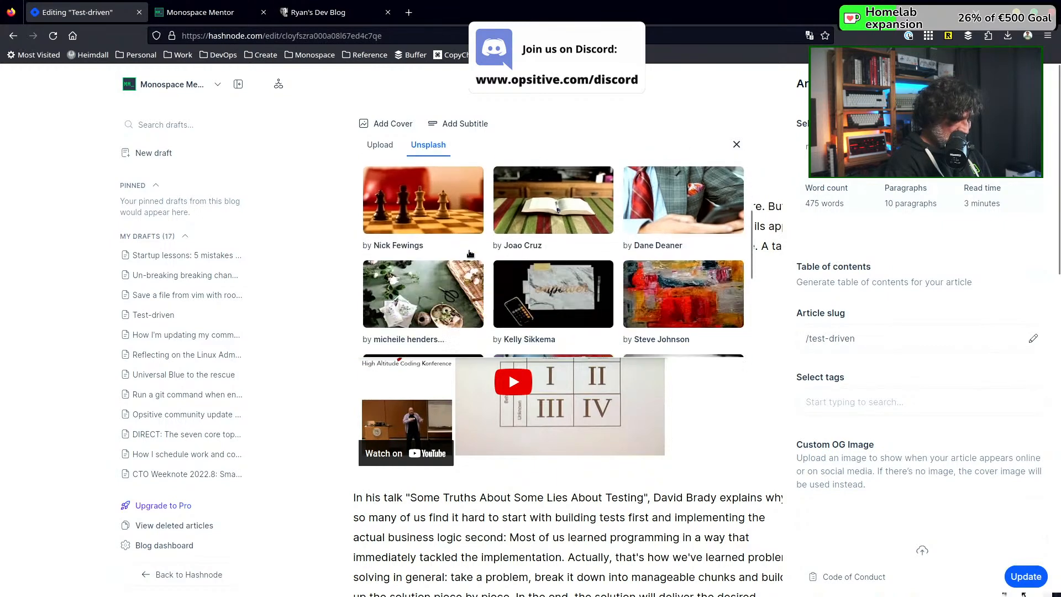
pyautogui.scroll(-3, 470, 253)
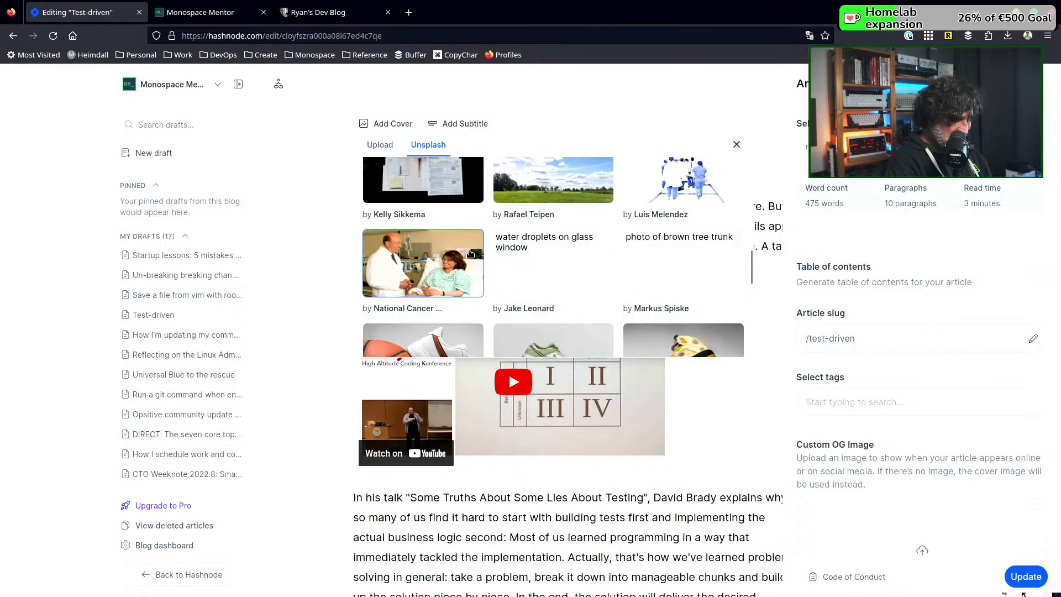
pyautogui.scroll(-2, 470, 254)
pyautogui.scroll(-1, 471, 253)
pyautogui.scroll(-2, 470, 253)
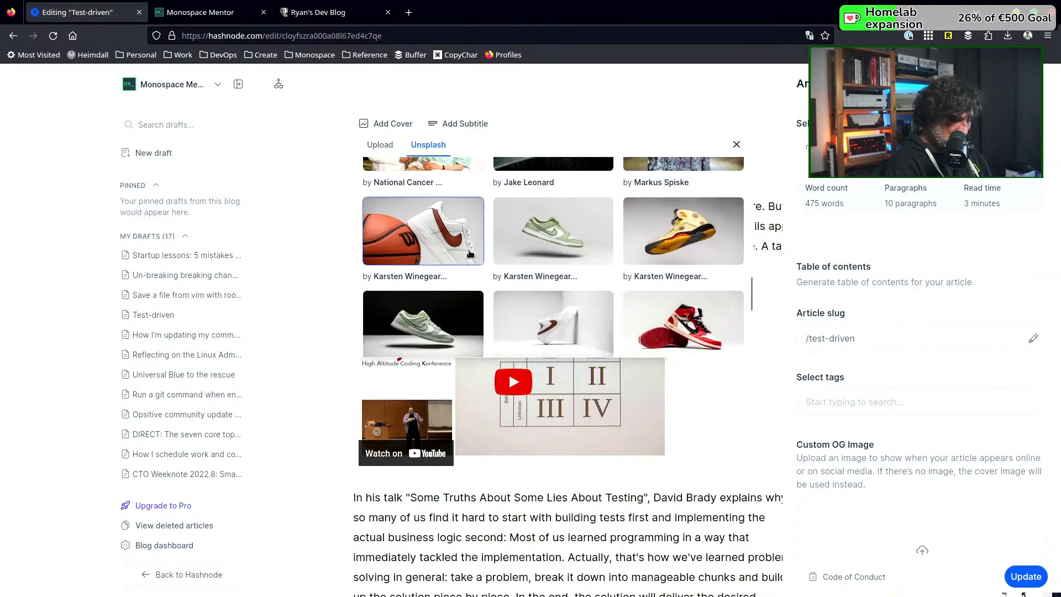
pyautogui.scroll(-1, 470, 254)
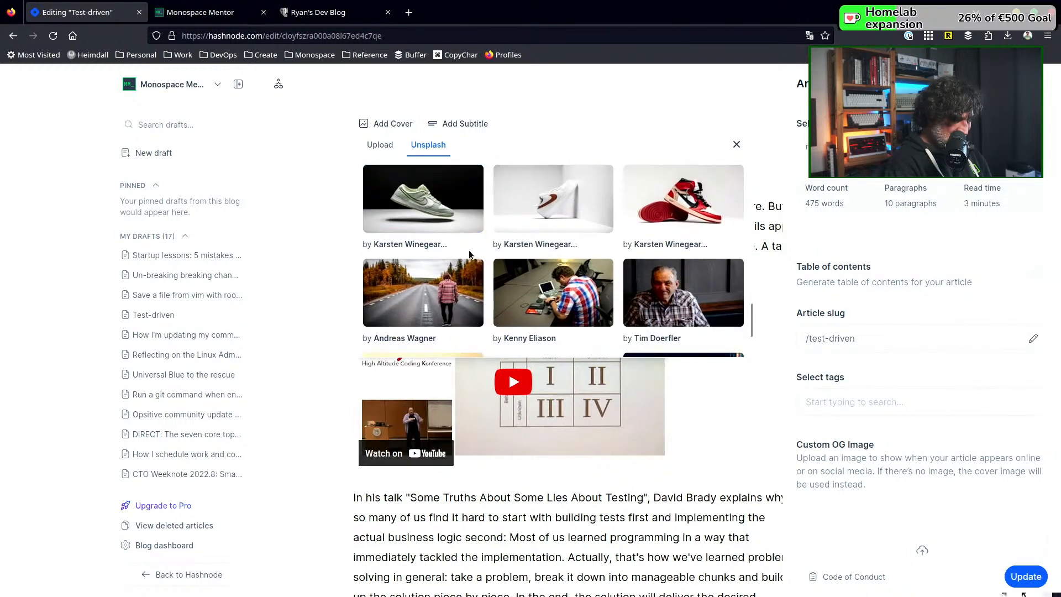
pyautogui.scroll(-1, 469, 254)
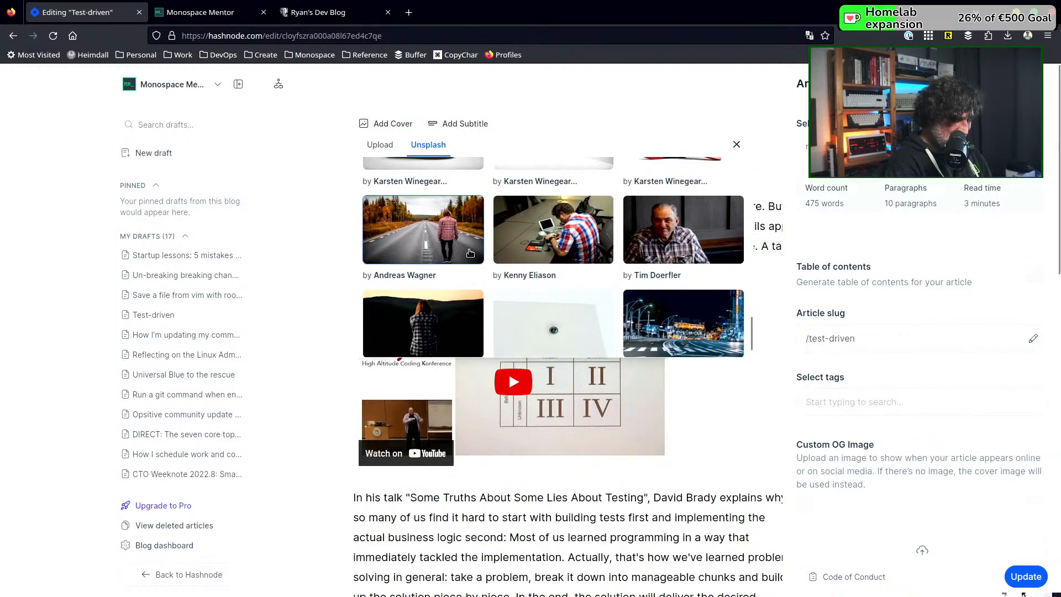
pyautogui.scroll(-1, 471, 253)
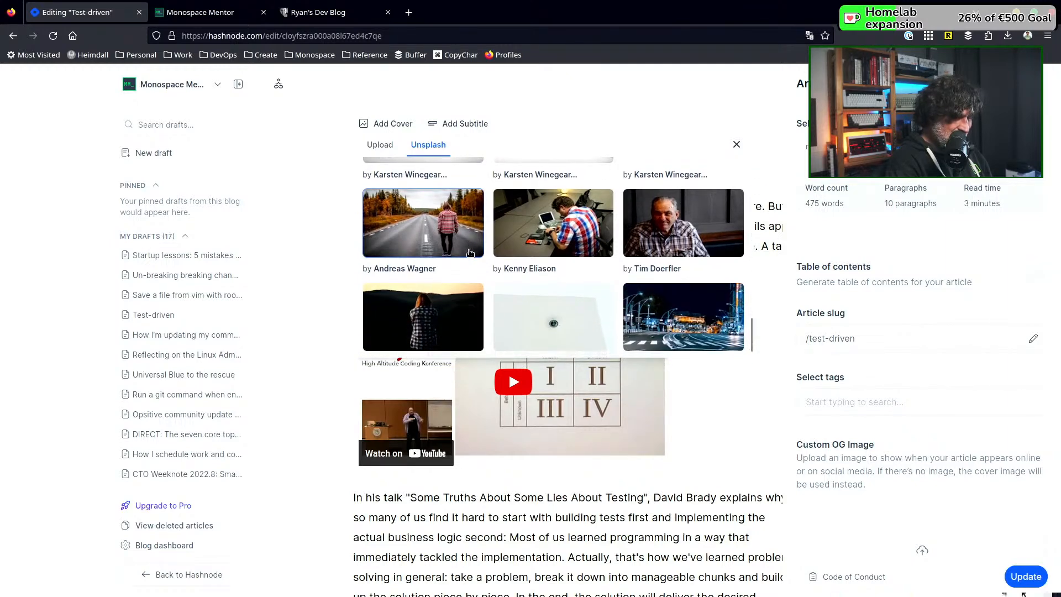
pyautogui.scroll(-1, 471, 254)
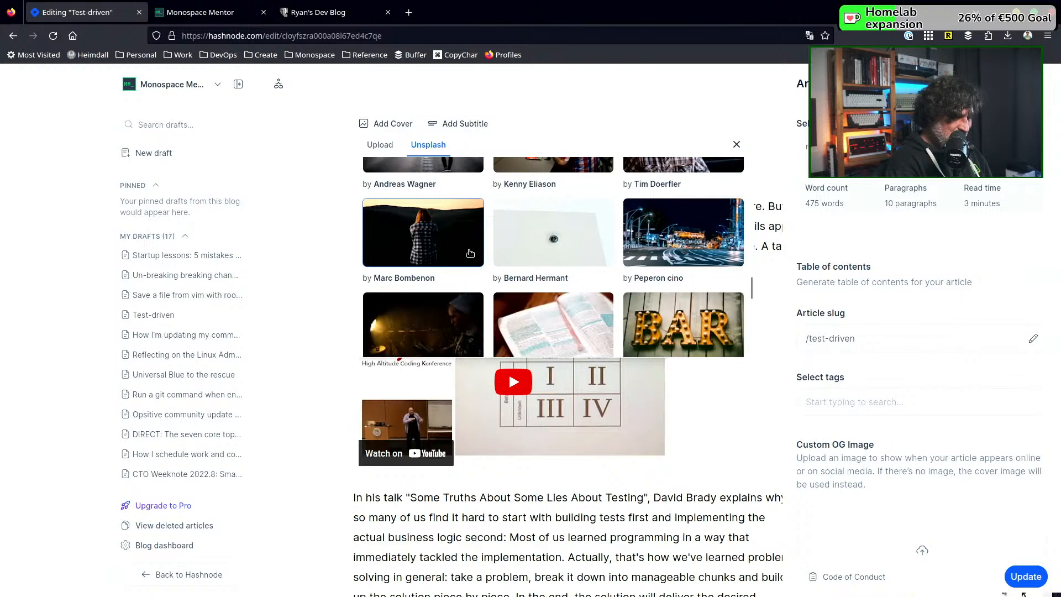
pyautogui.scroll(-1, 470, 254)
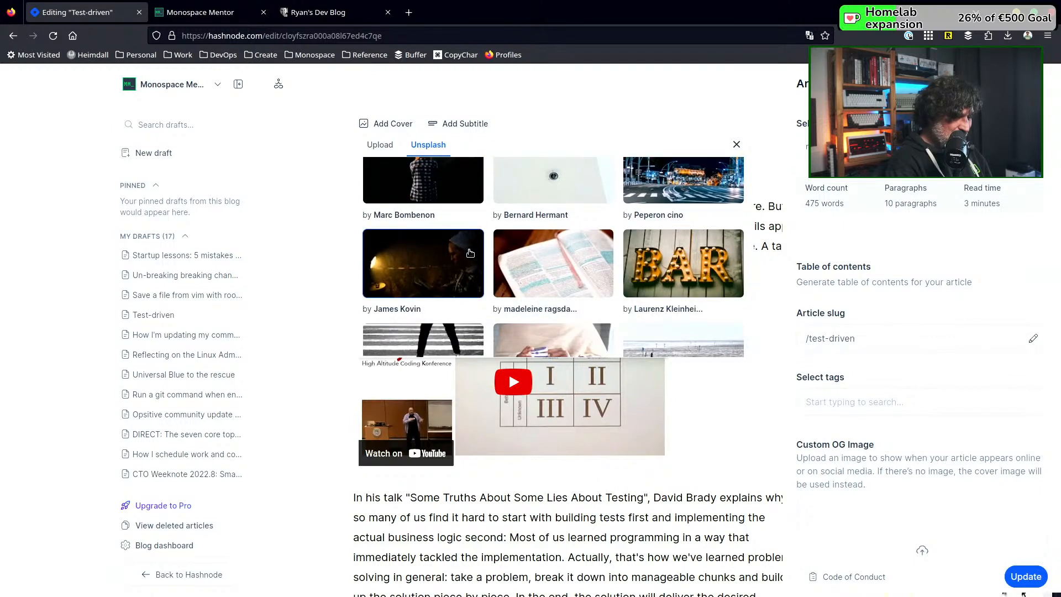
pyautogui.scroll(-1, 471, 254)
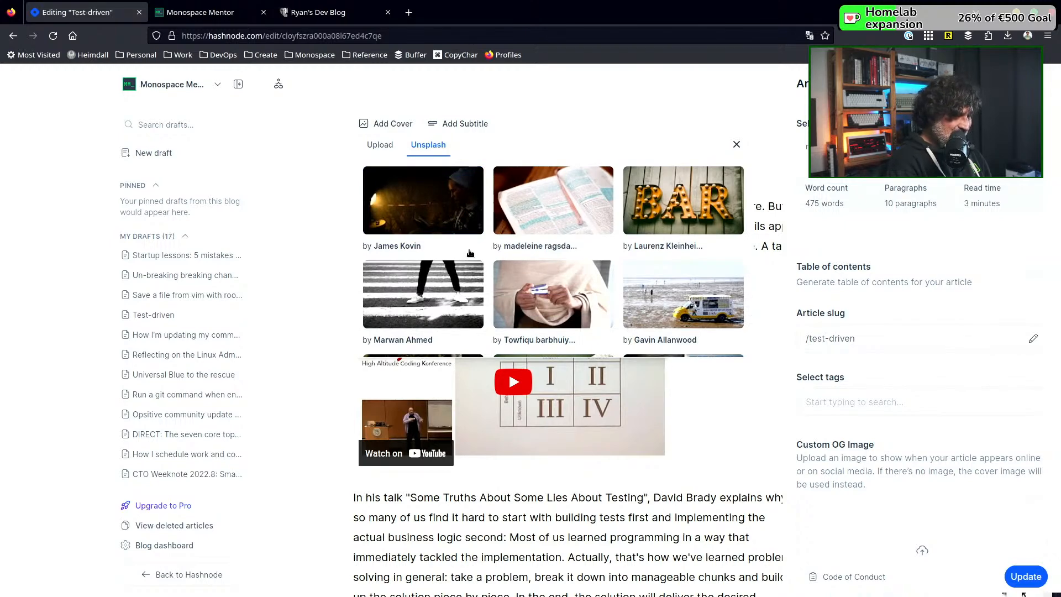
pyautogui.scroll(-2, 470, 254)
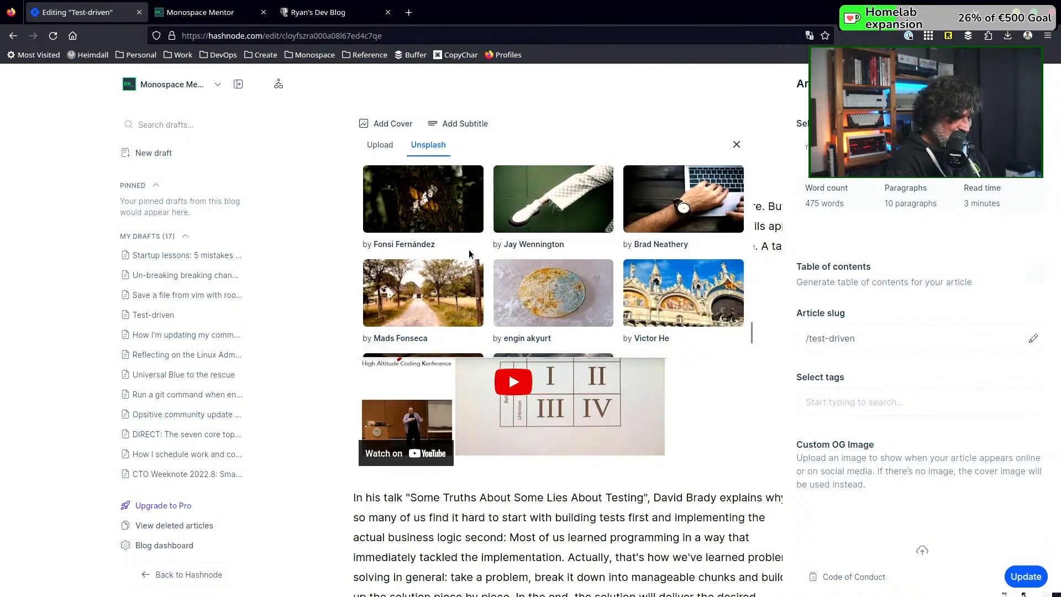
pyautogui.scroll(-1, 469, 253)
pyautogui.scroll(-3, 470, 253)
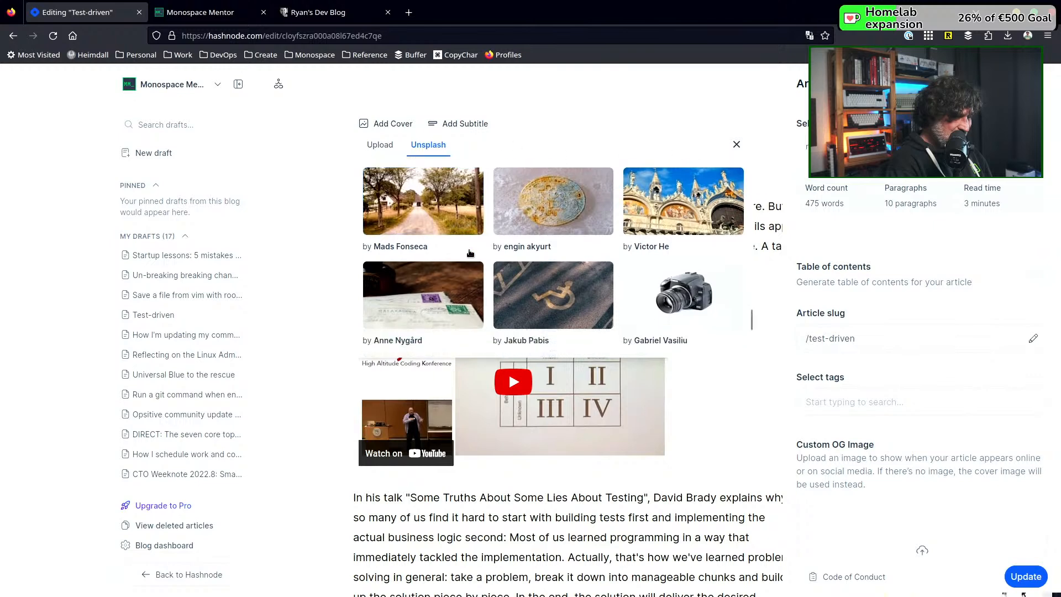
pyautogui.scroll(-1, 470, 253)
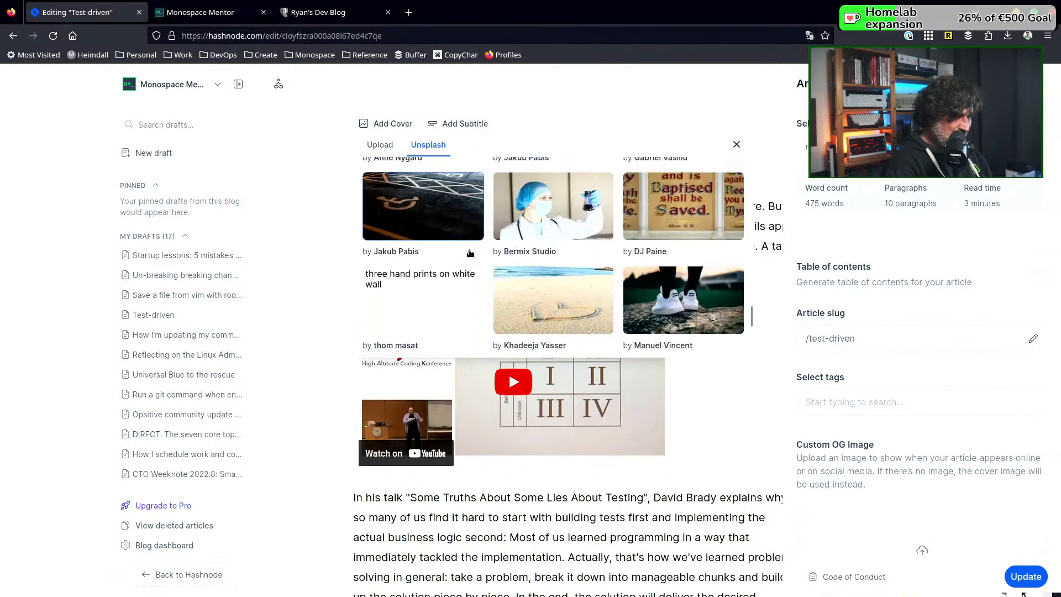
pyautogui.scroll(-1, 470, 253)
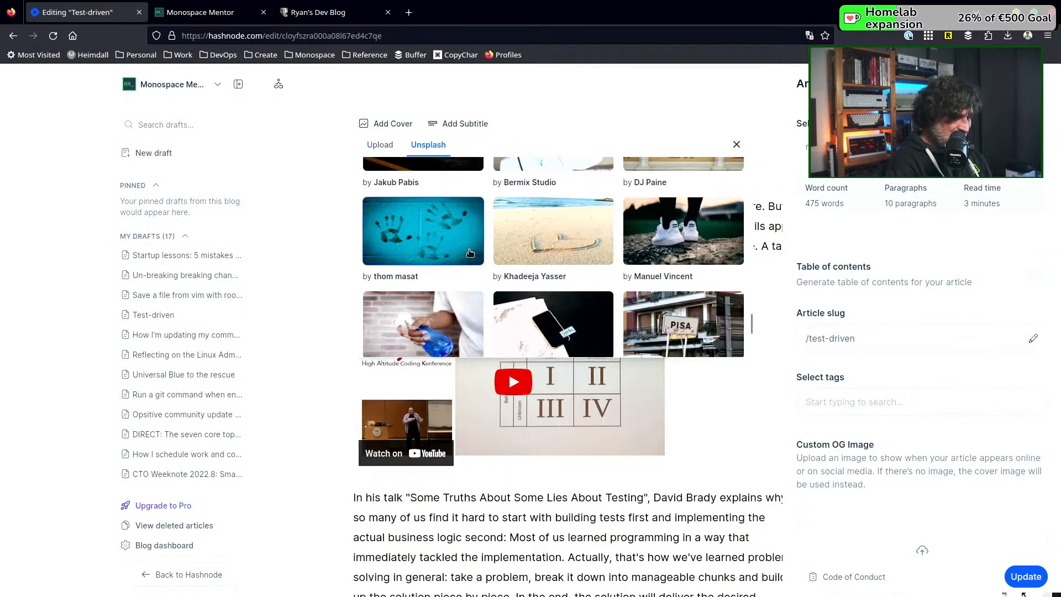
pyautogui.scroll(-3, 470, 253)
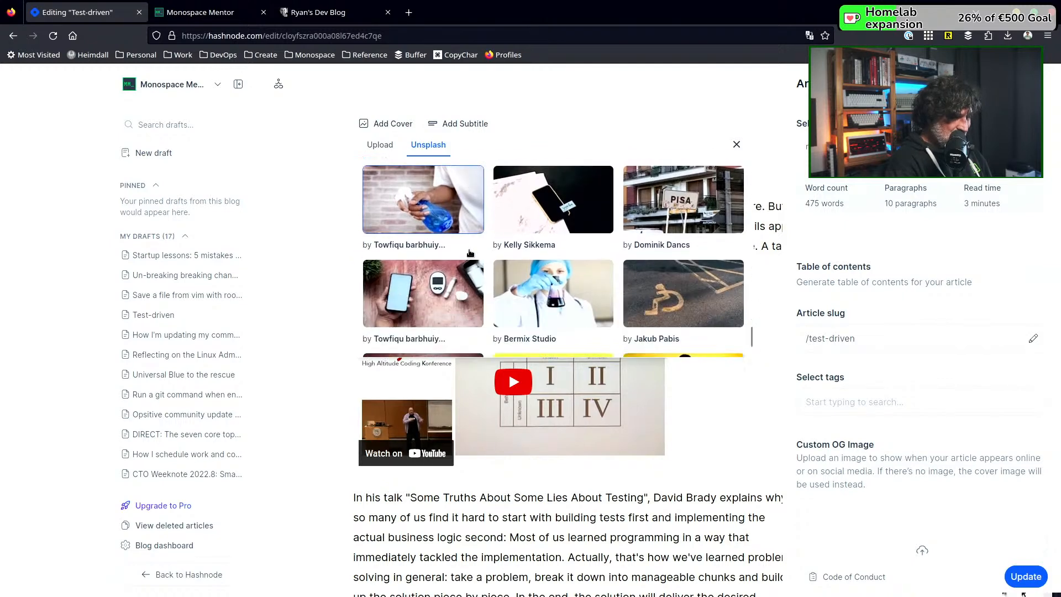
pyautogui.scroll(-3, 470, 253)
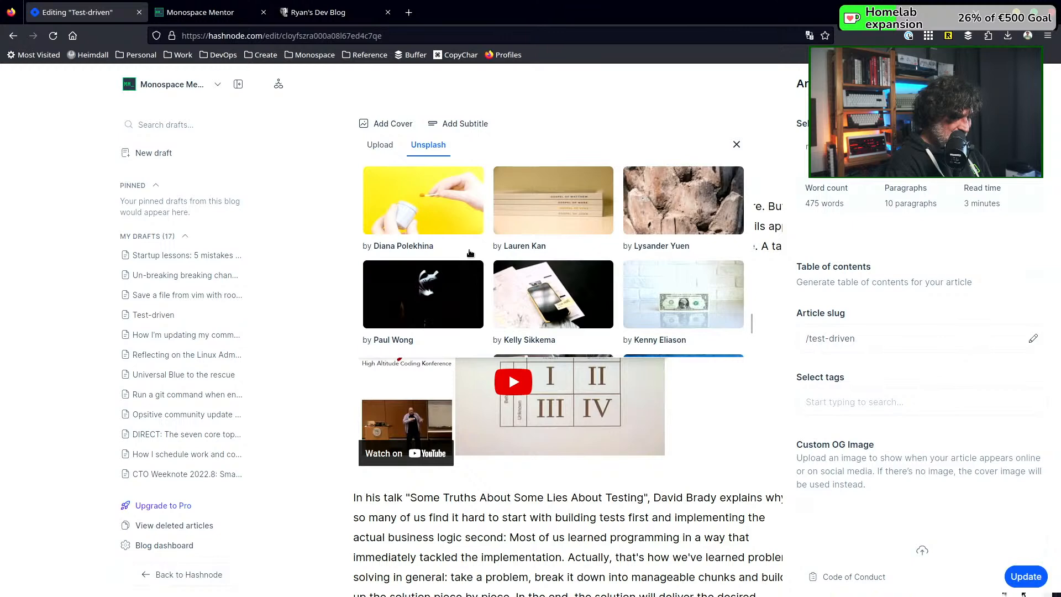
pyautogui.scroll(-2, 469, 253)
pyautogui.scroll(-2, 470, 253)
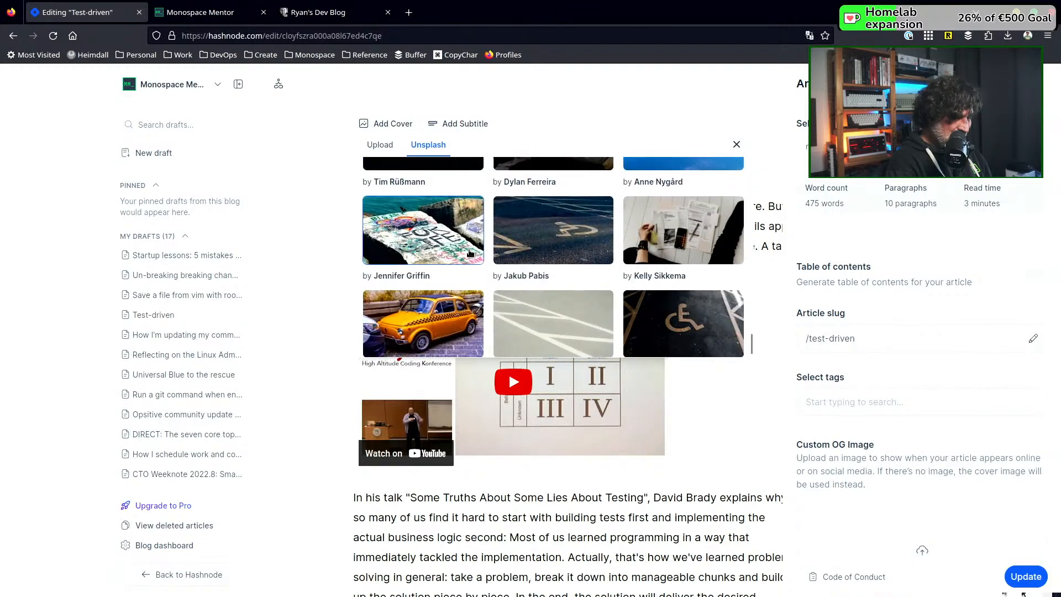
pyautogui.scroll(-1, 470, 253)
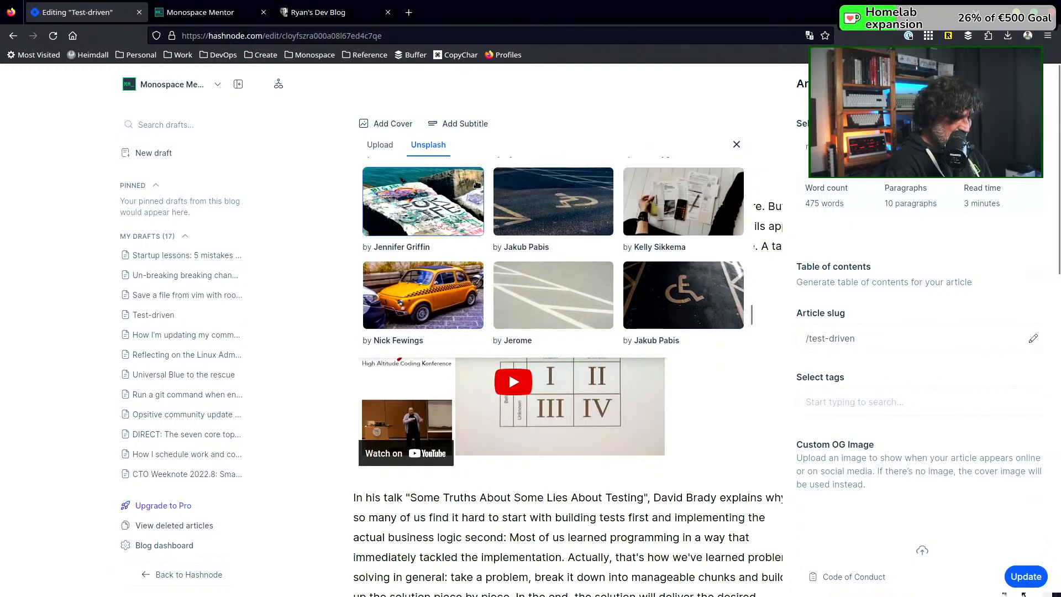
pyautogui.scroll(4, 469, 253)
pyautogui.scroll(5, 469, 271)
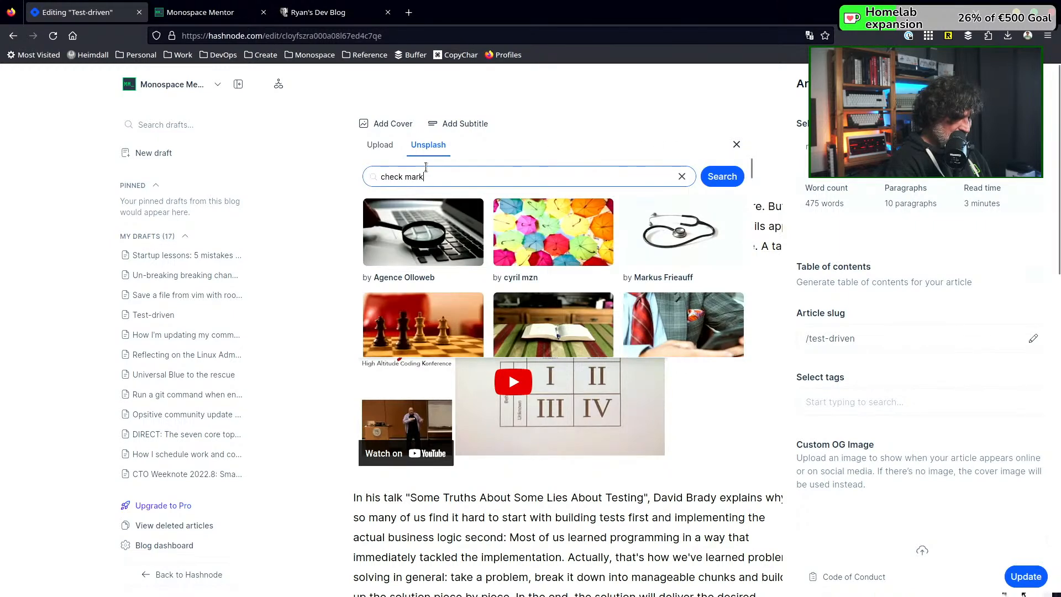
# Search Unsplash for "task list" and set the photo of the "Wedding List" clipboard beside a laptop as the article's cover
pyautogui.tripleClick(428, 174)
pyautogui.write('task list')
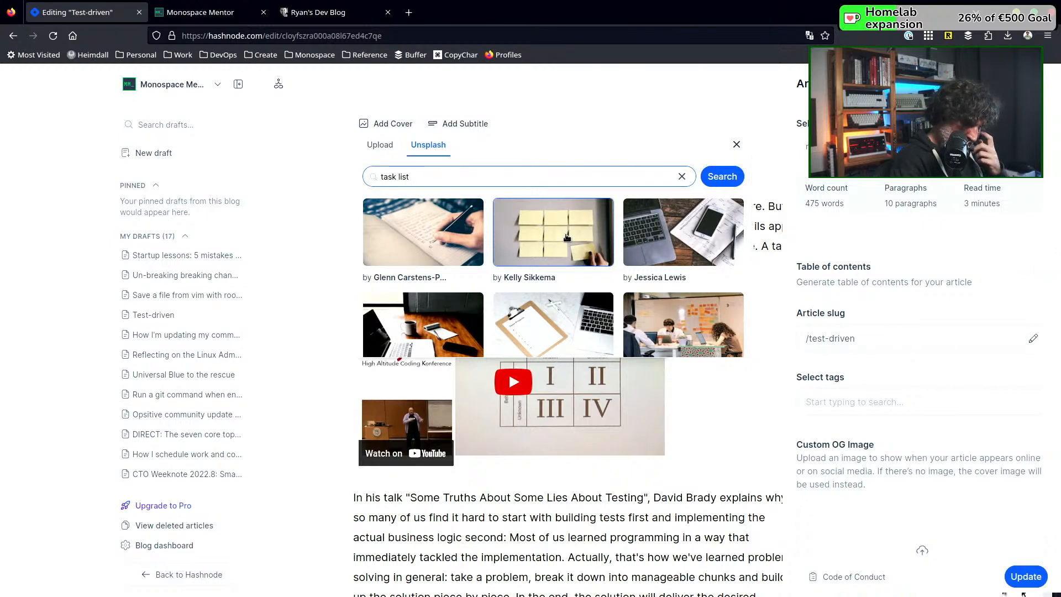
pyautogui.scroll(-2, 464, 225)
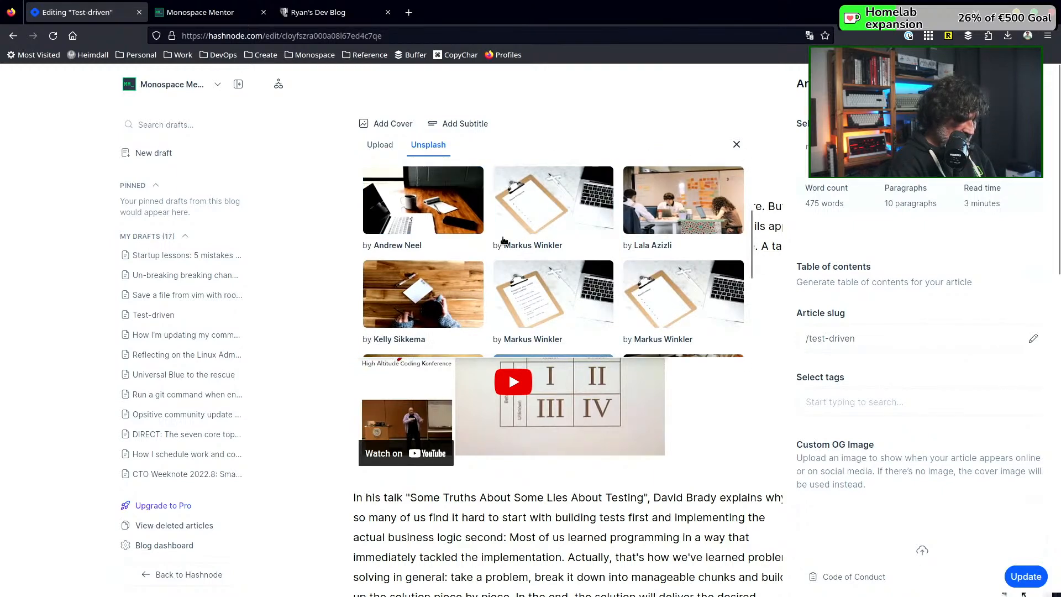
pyautogui.scroll(3, 491, 247)
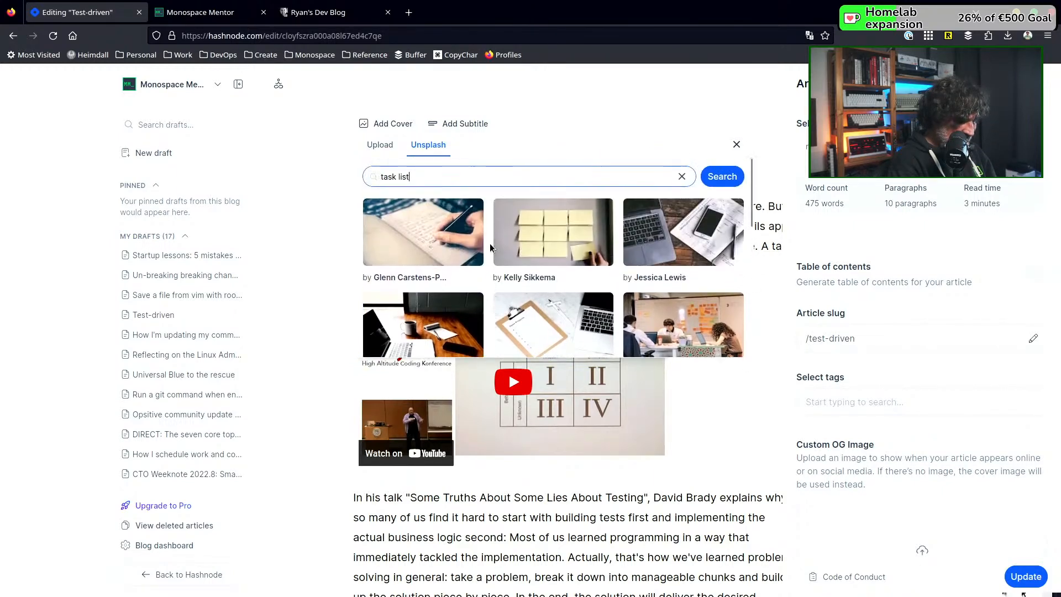
pyautogui.scroll(-1, 490, 247)
pyautogui.scroll(-8, 490, 247)
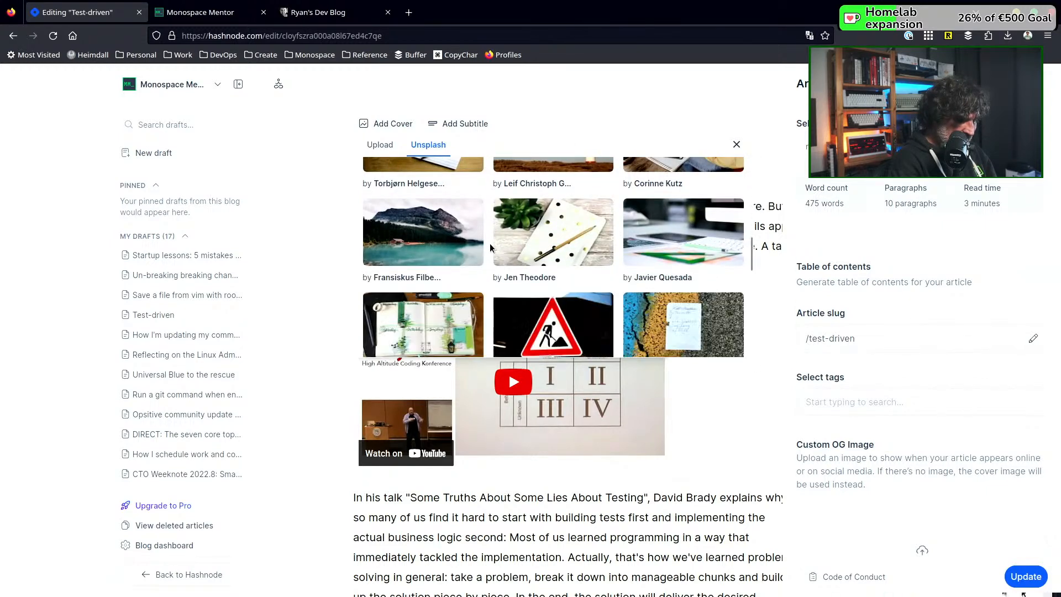
pyautogui.scroll(-2, 490, 247)
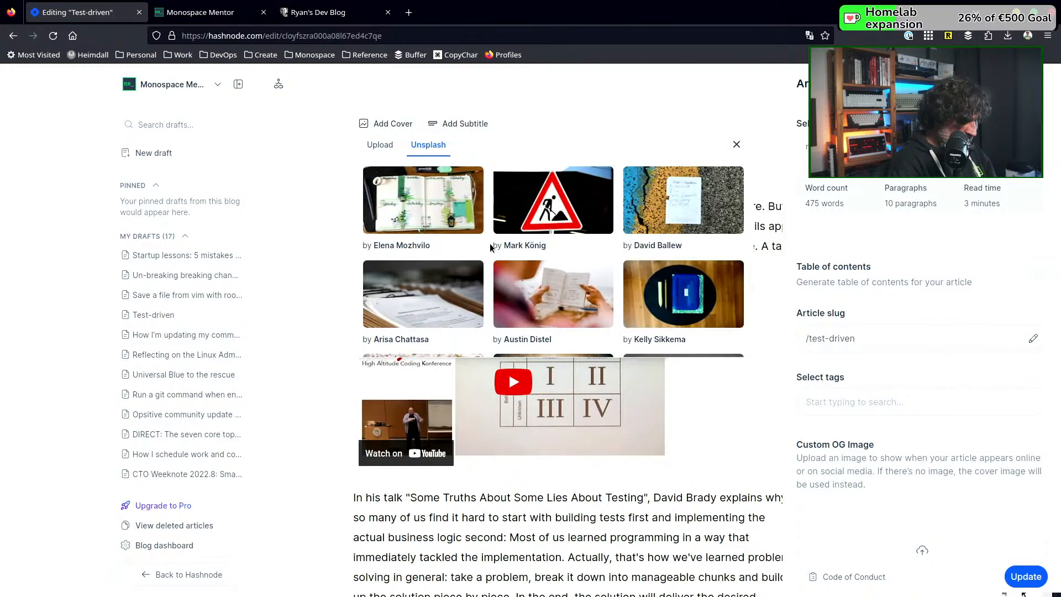
pyautogui.scroll(-1, 490, 247)
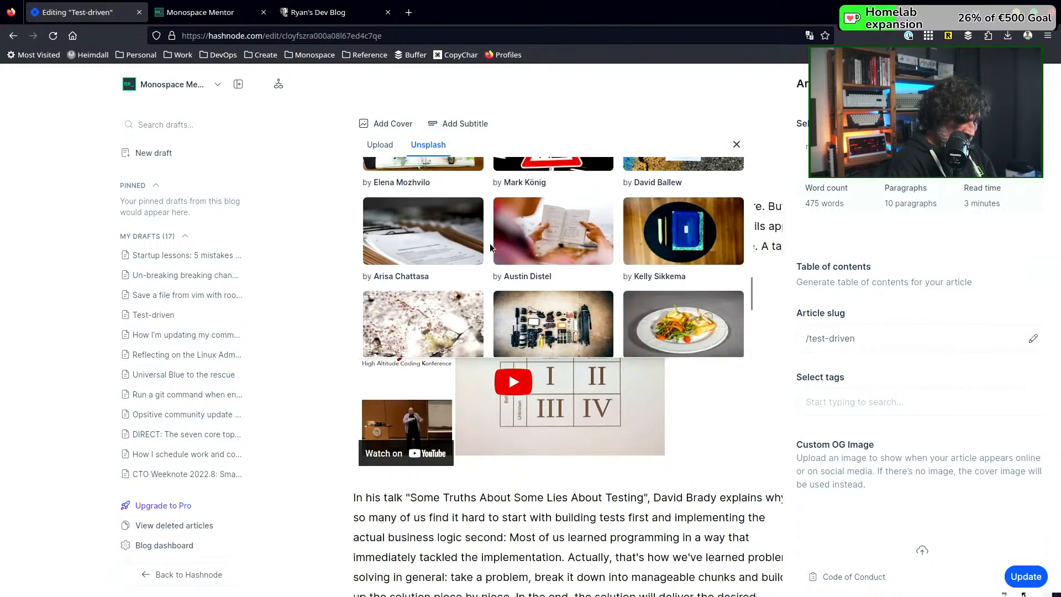
pyautogui.scroll(-3, 490, 247)
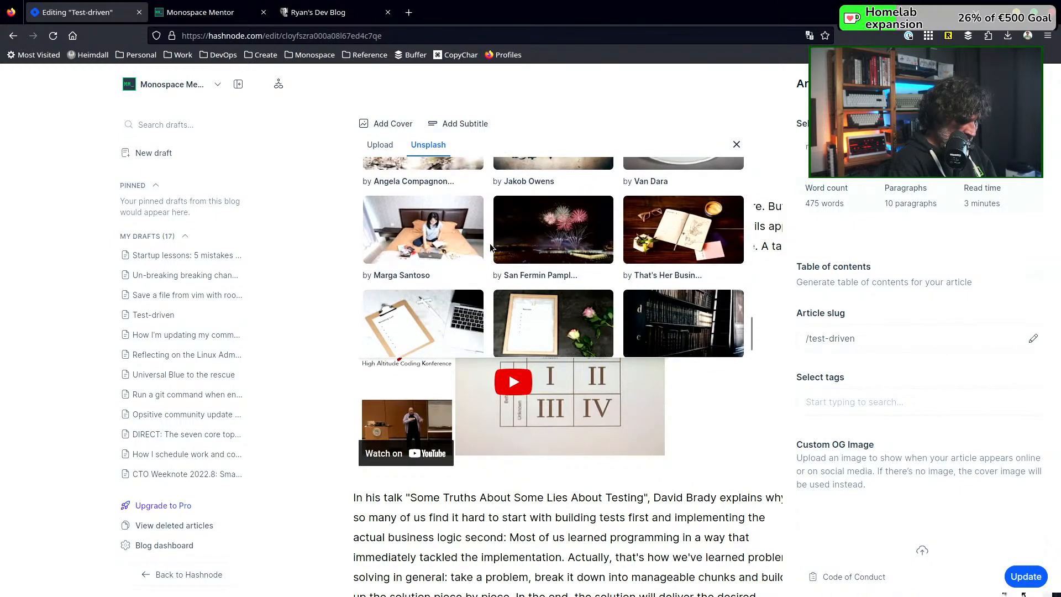
pyautogui.scroll(-1, 490, 247)
pyautogui.click(409, 293)
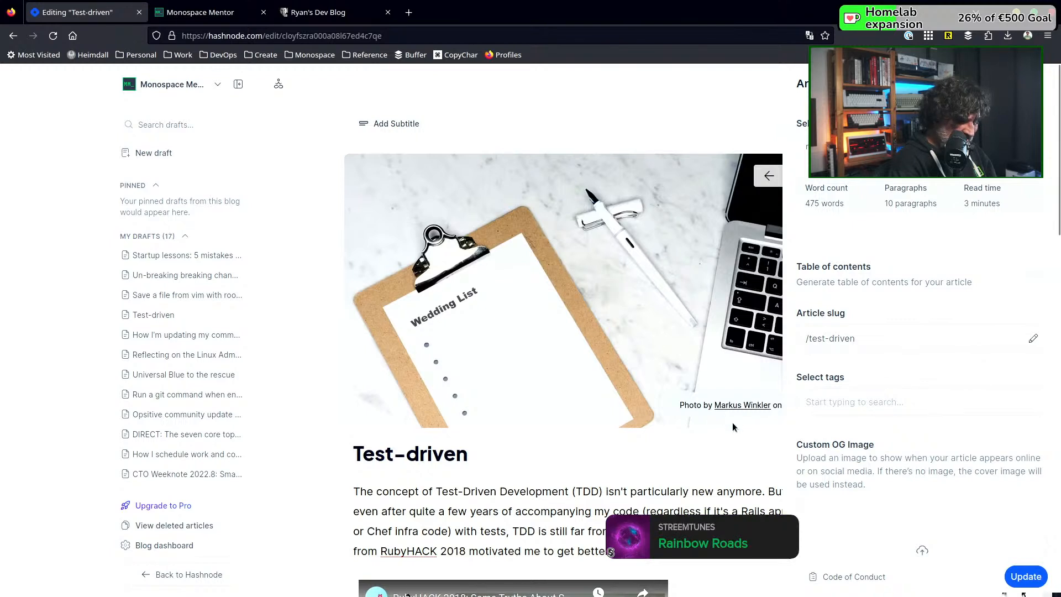
# Replace the "Test-driven" cover with the photo of yellow sticky notes on a wall, searching Unsplash for "task list"
pyautogui.click(765, 176)
pyautogui.click(432, 148)
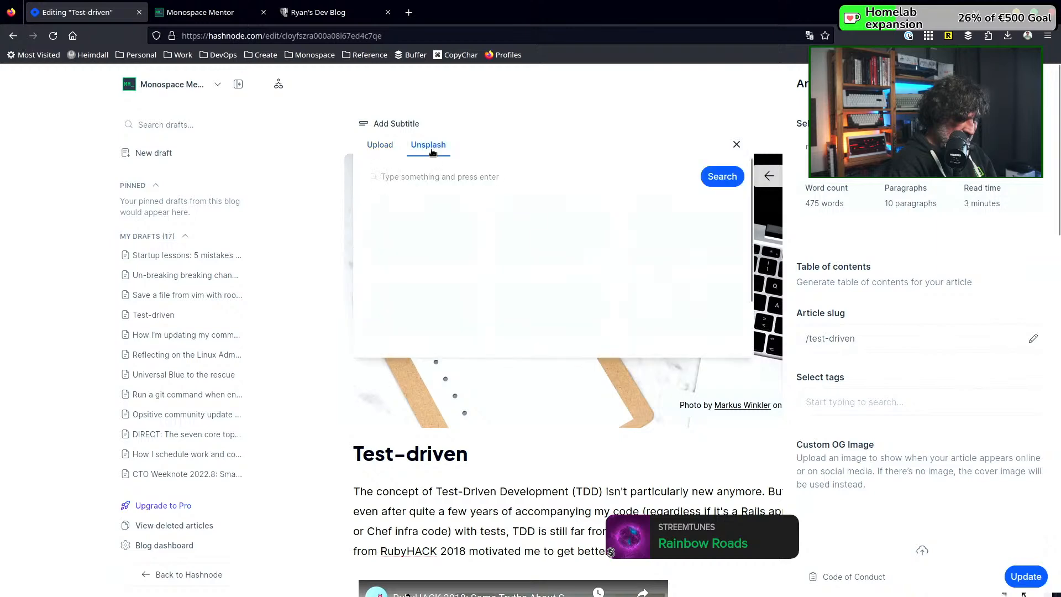
pyautogui.click(453, 183)
pyautogui.write('task list')
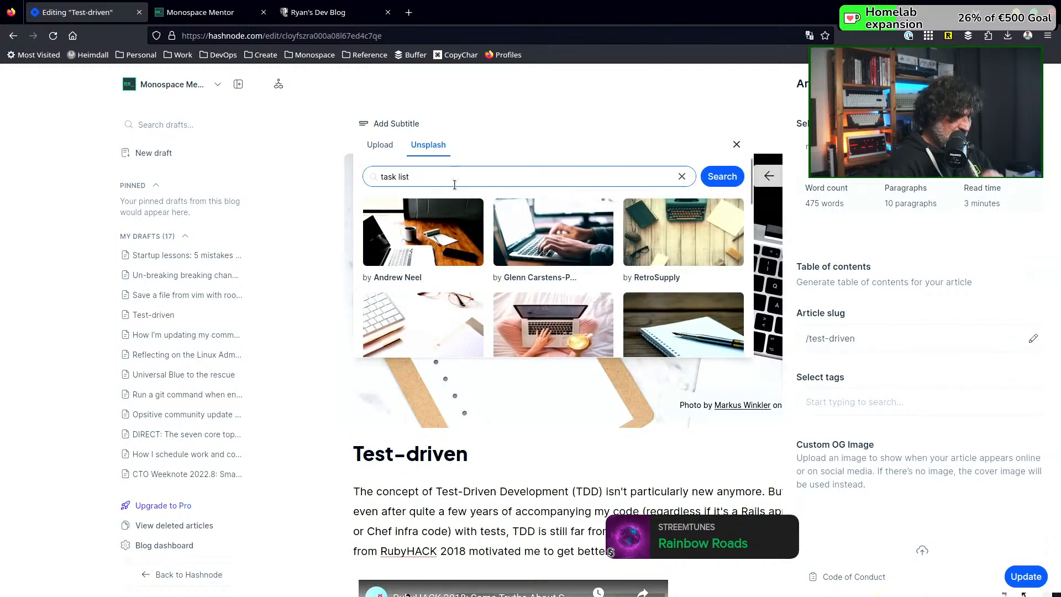
pyautogui.click(569, 234)
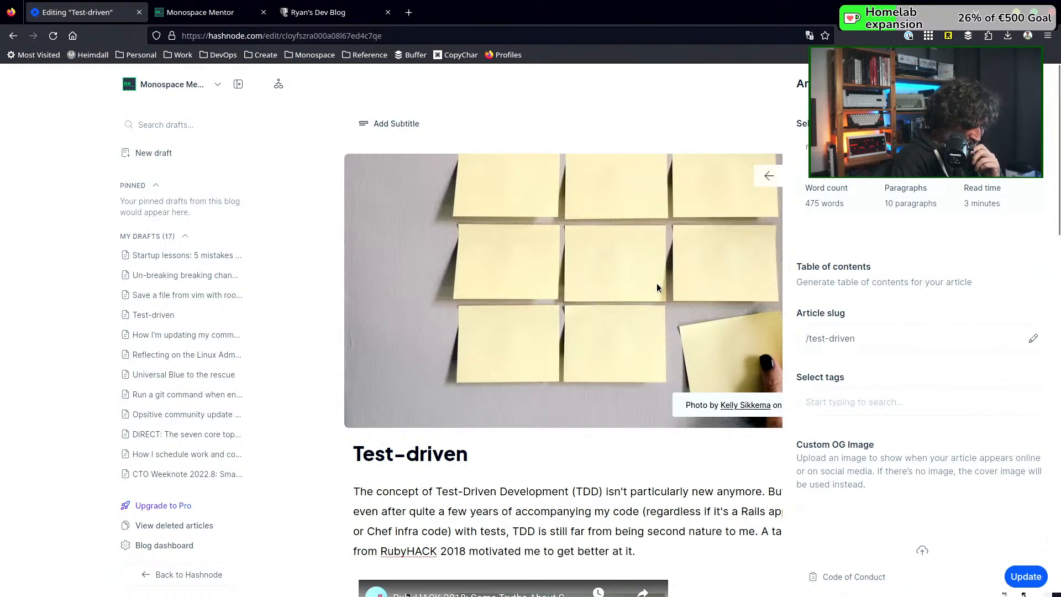
# Examine Unsplash's default photo selection for a replacement cover for the "Test-driven" article
pyautogui.click(763, 175)
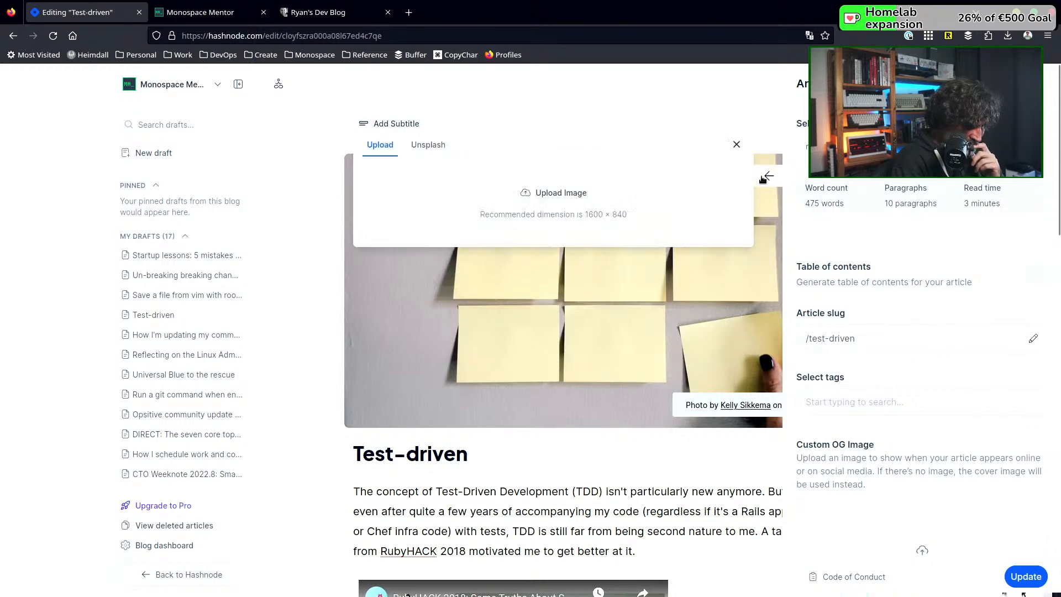
pyautogui.click(432, 145)
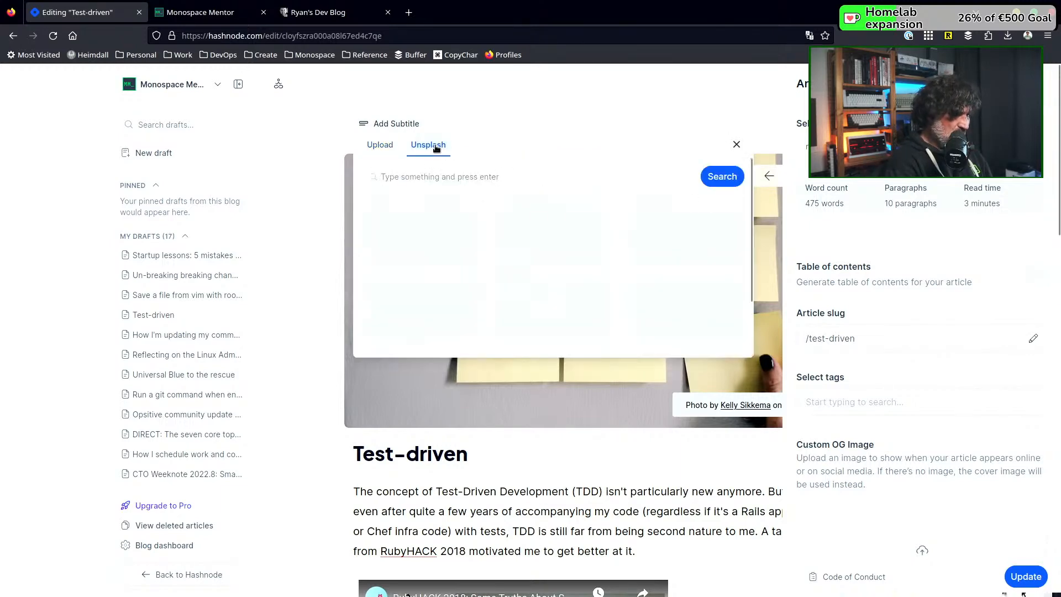
pyautogui.scroll(-3, 553, 243)
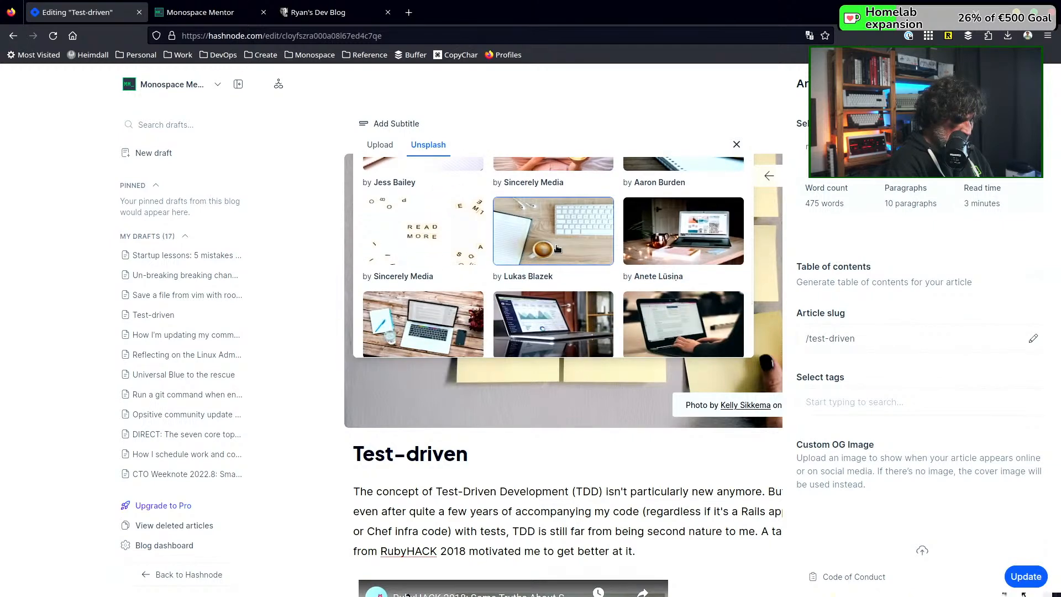
pyautogui.scroll(-1, 557, 248)
pyautogui.scroll(-1, 557, 249)
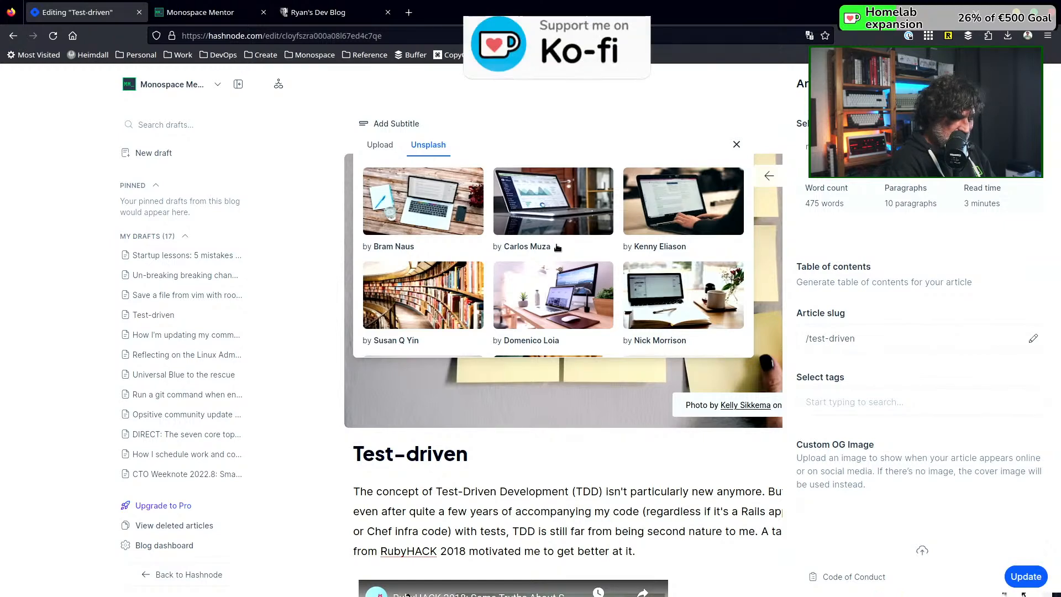
pyautogui.scroll(-1, 557, 247)
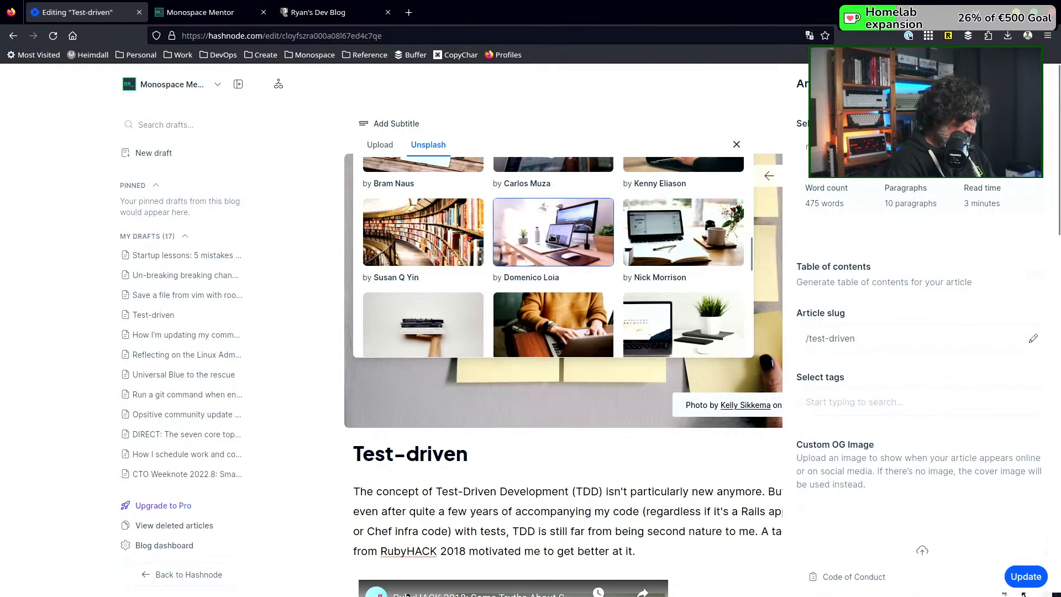
pyautogui.scroll(-1, 551, 237)
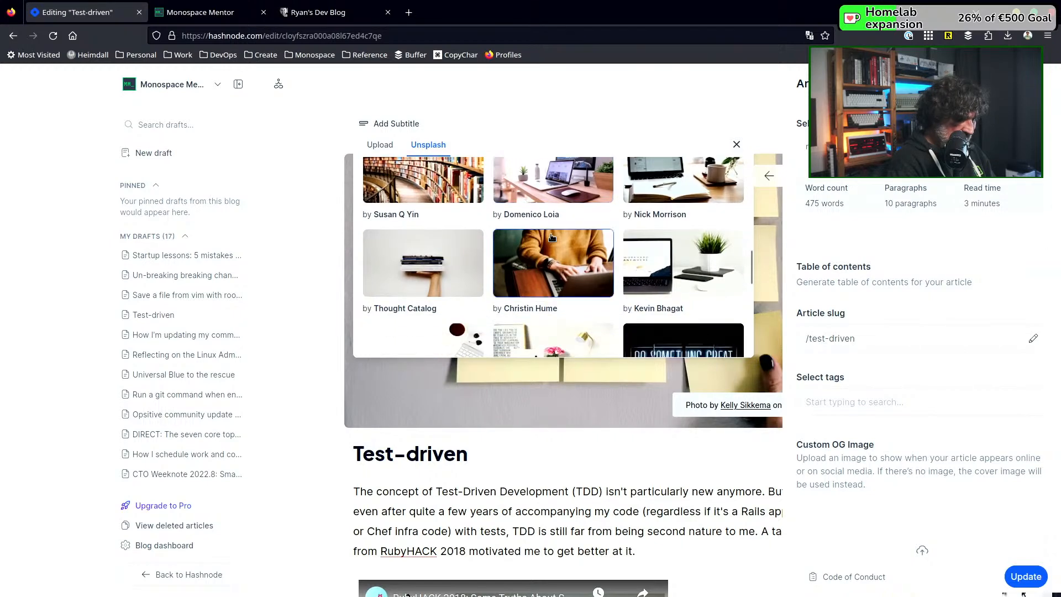
pyautogui.scroll(-1, 551, 238)
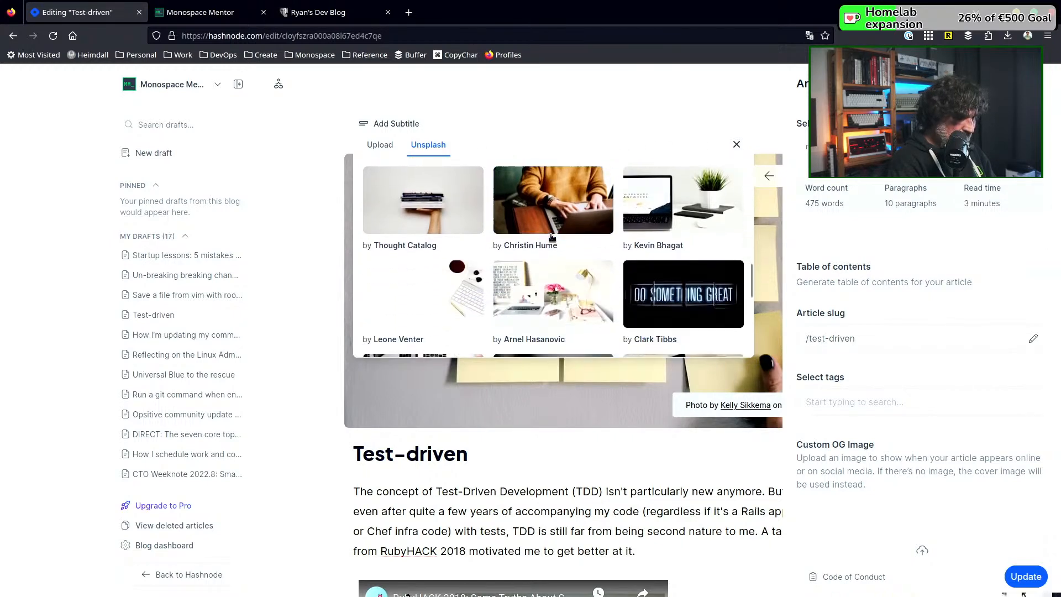
pyautogui.scroll(-1, 551, 238)
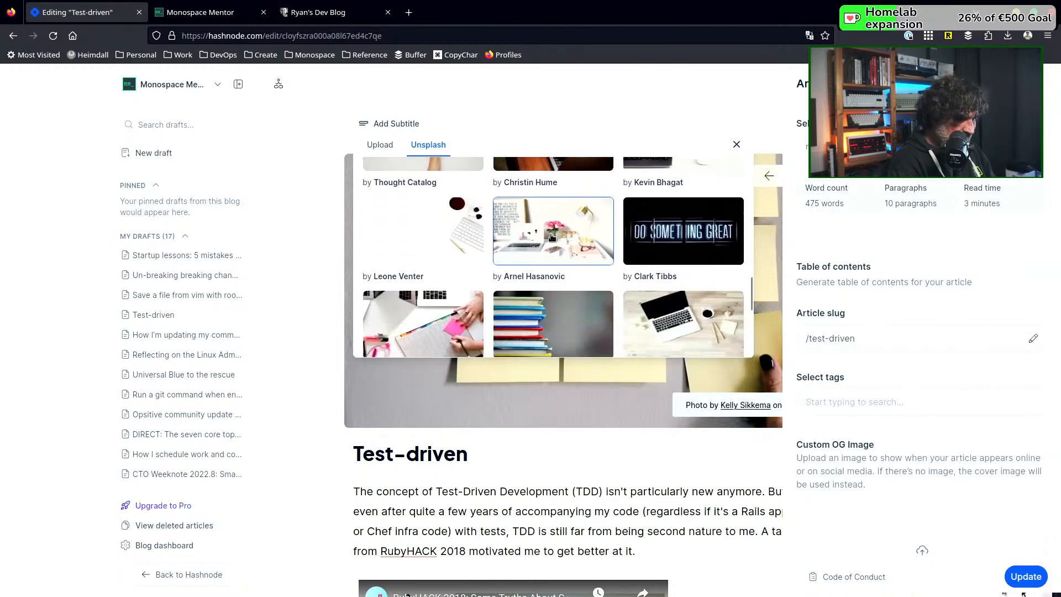
pyautogui.scroll(-1, 551, 238)
pyautogui.scroll(-1, 552, 237)
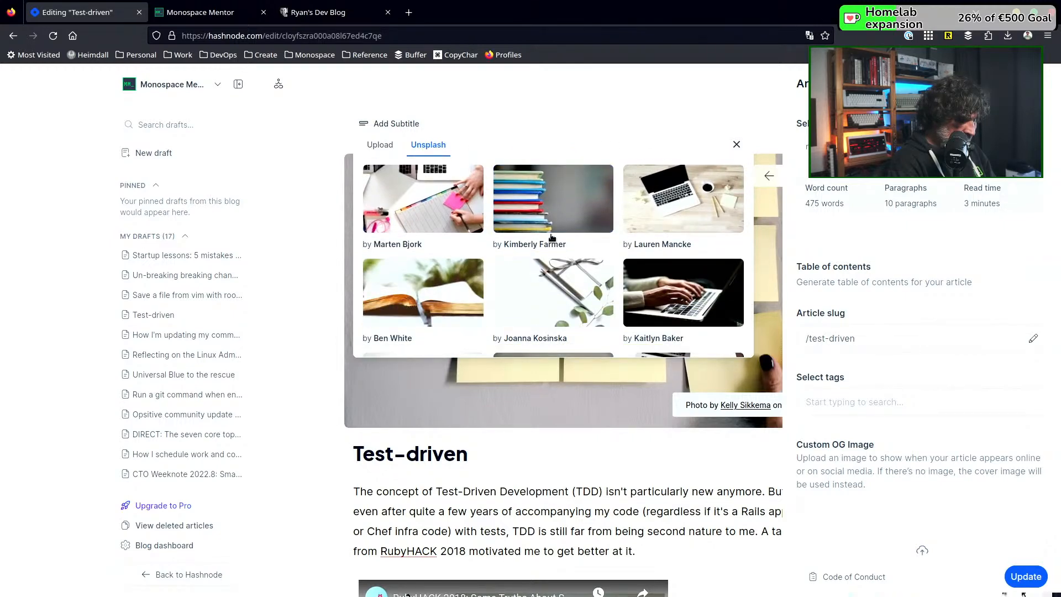
pyautogui.scroll(-1, 552, 237)
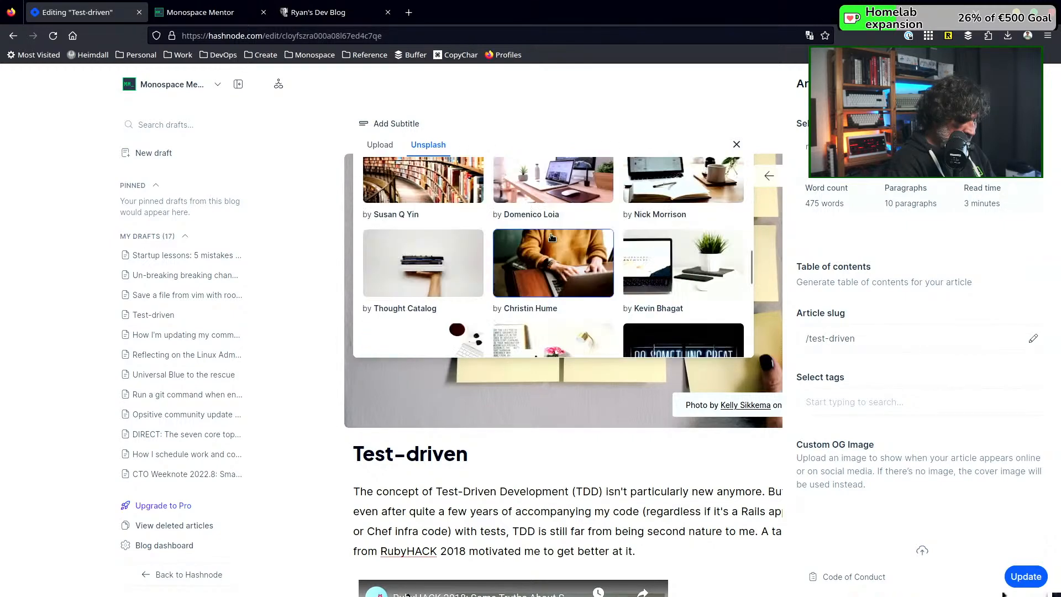
pyautogui.scroll(-1, 466, 190)
pyautogui.scroll(2, 465, 190)
# Search Unsplash for "success", set the "If you never know failure you will never know success" photo as the "Test-driven" cover, and update the article
pyautogui.click(465, 177)
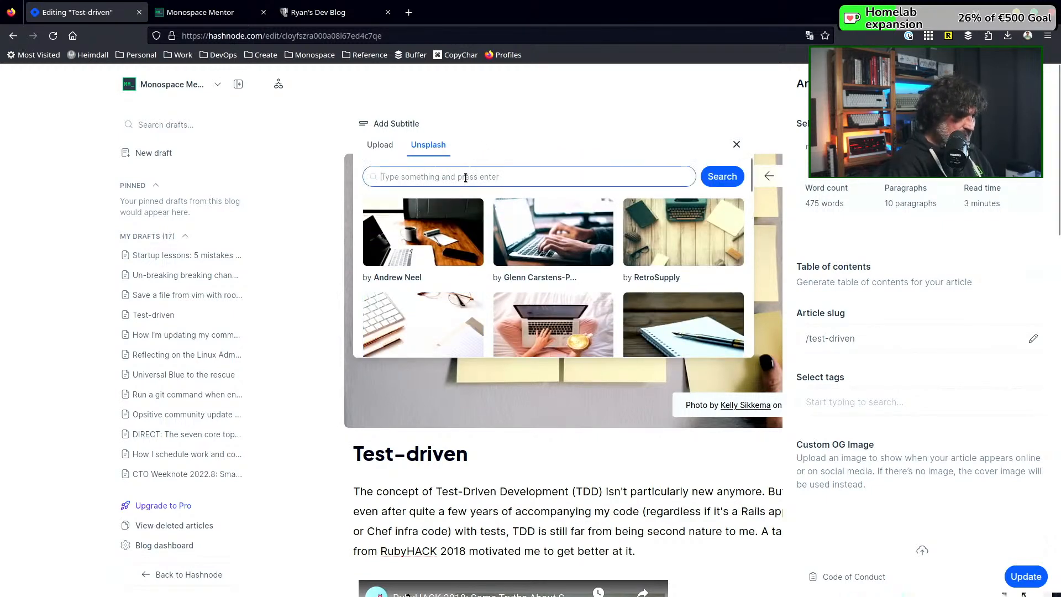
pyautogui.write('success')
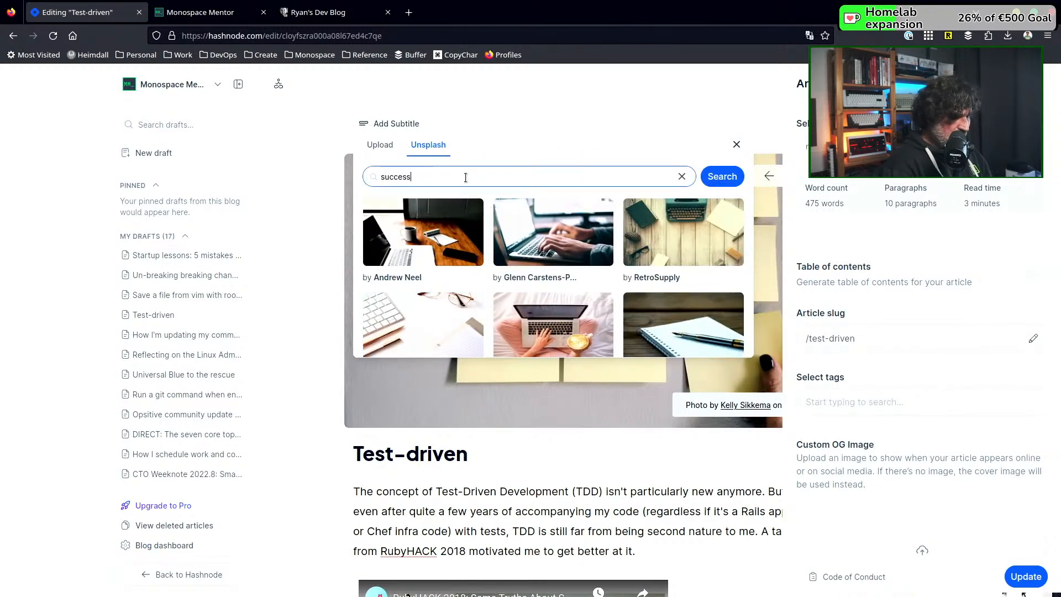
pyautogui.click(721, 177)
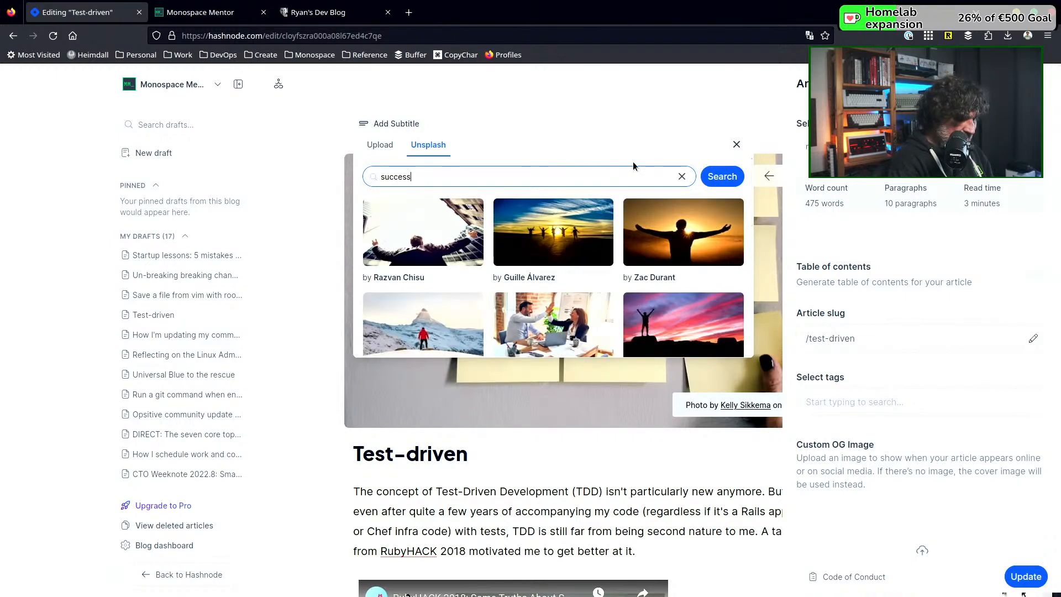
pyautogui.scroll(-1, 586, 230)
pyautogui.scroll(-2, 586, 230)
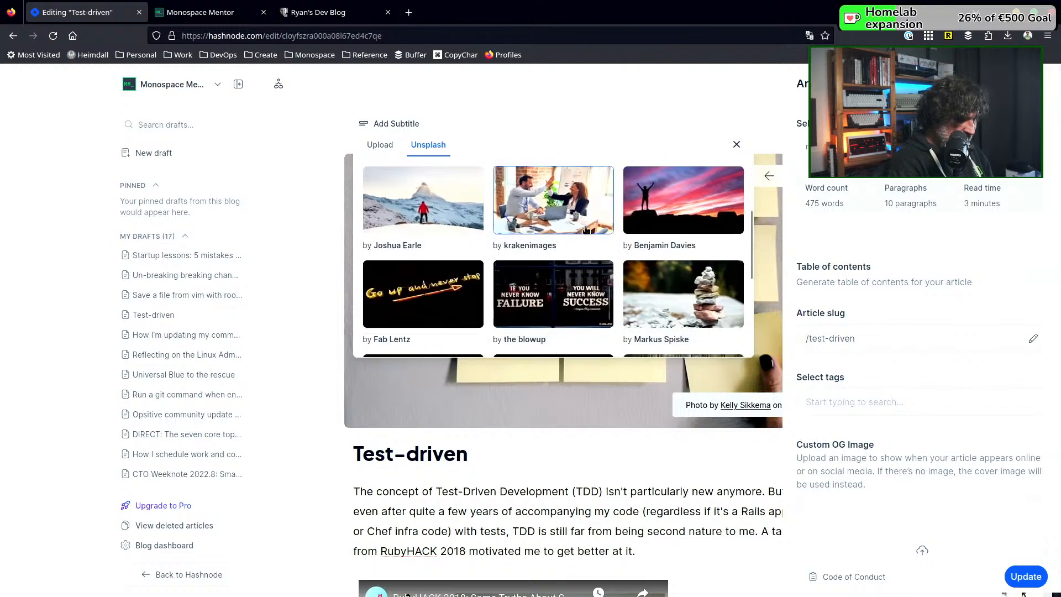
pyautogui.scroll(-1, 586, 230)
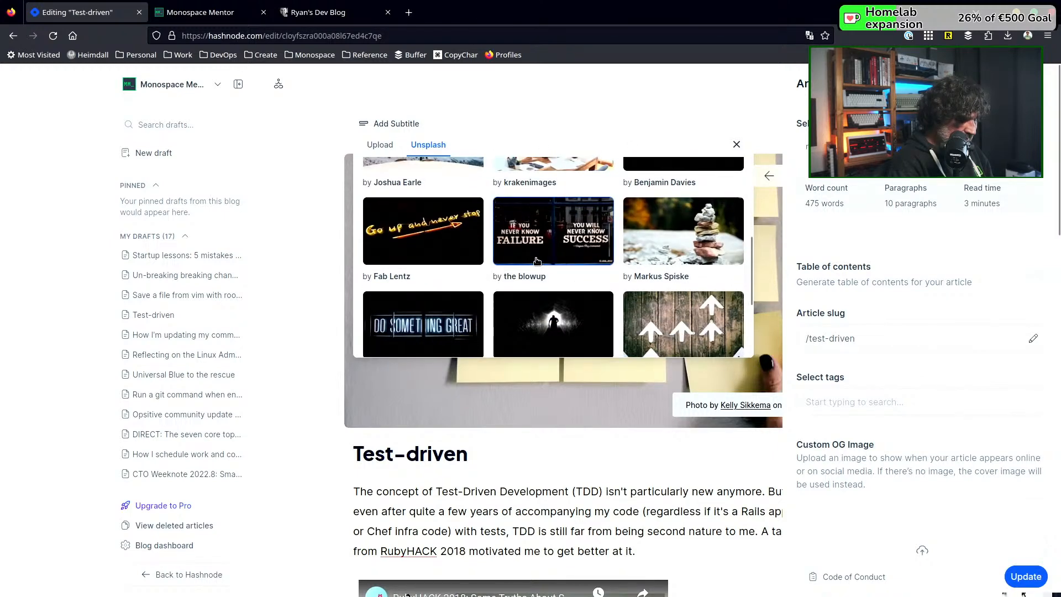
pyautogui.click(550, 224)
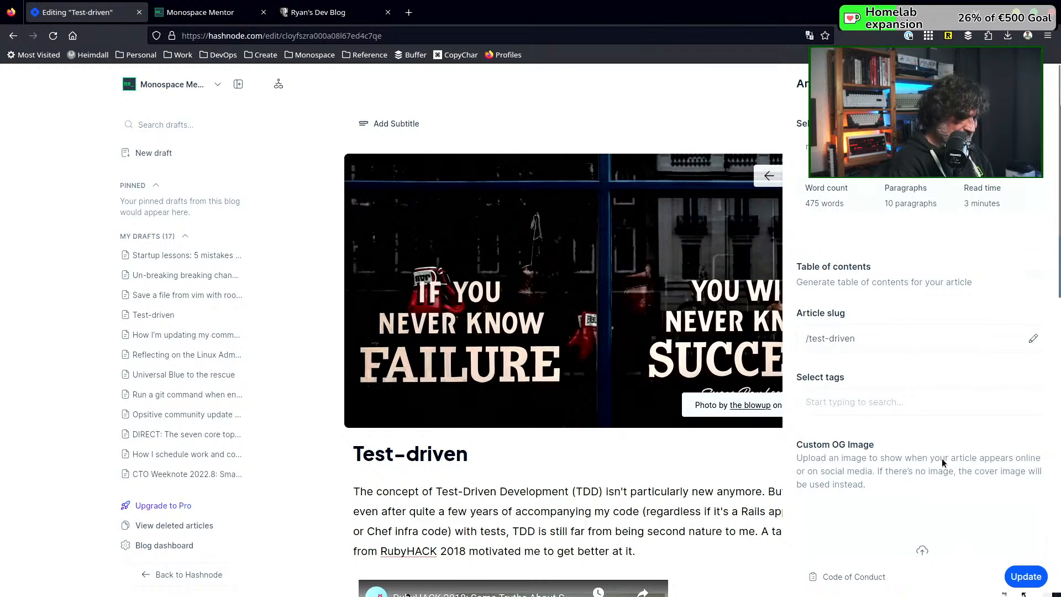
pyautogui.click(1021, 584)
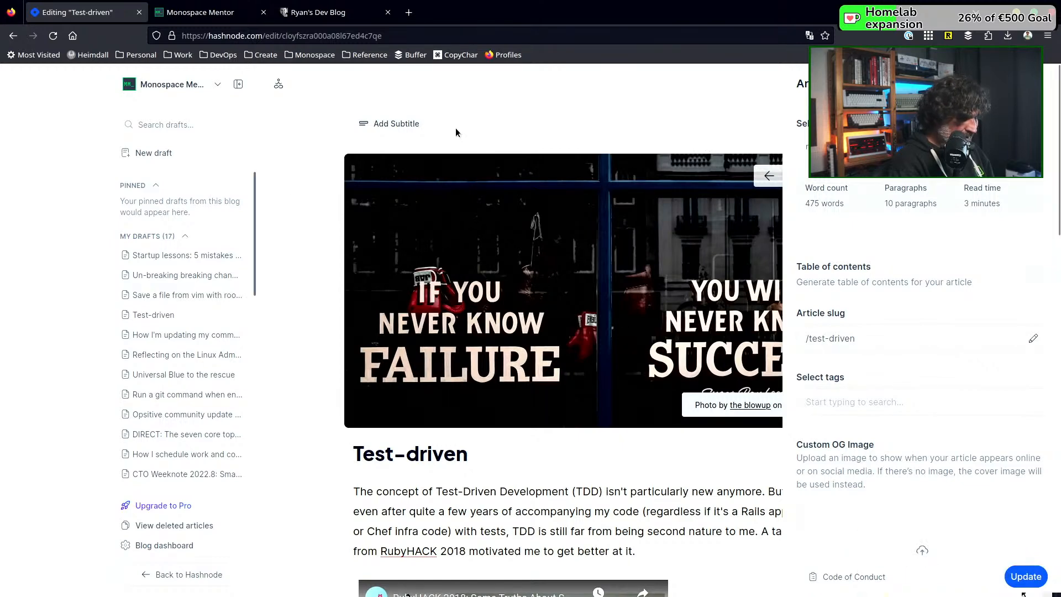
# Reload the published Monospace Mentor home page and examine which article cards have cover images
pyautogui.click(193, 12)
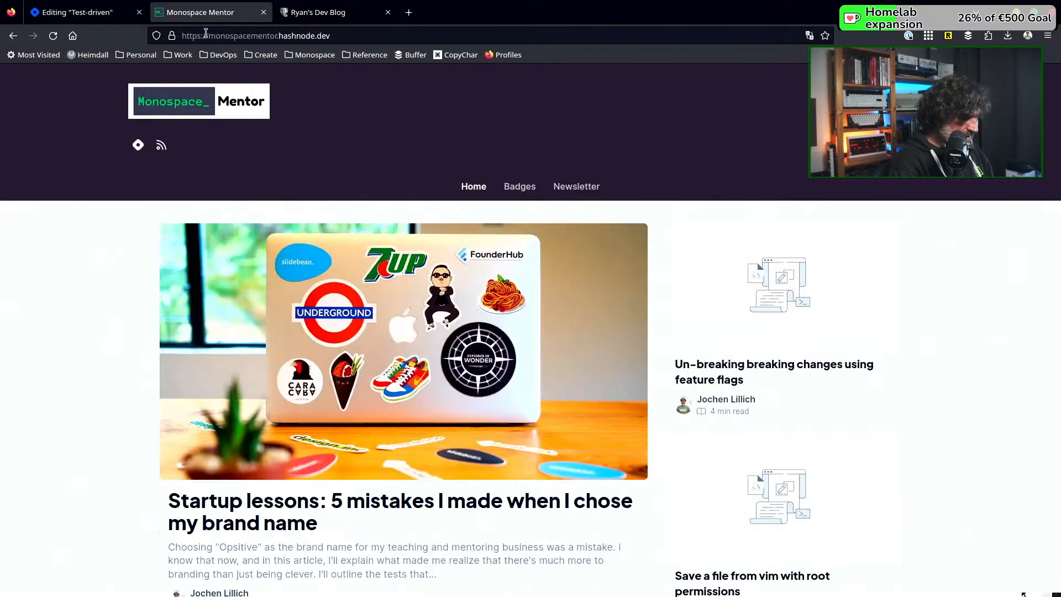
pyautogui.click(58, 35)
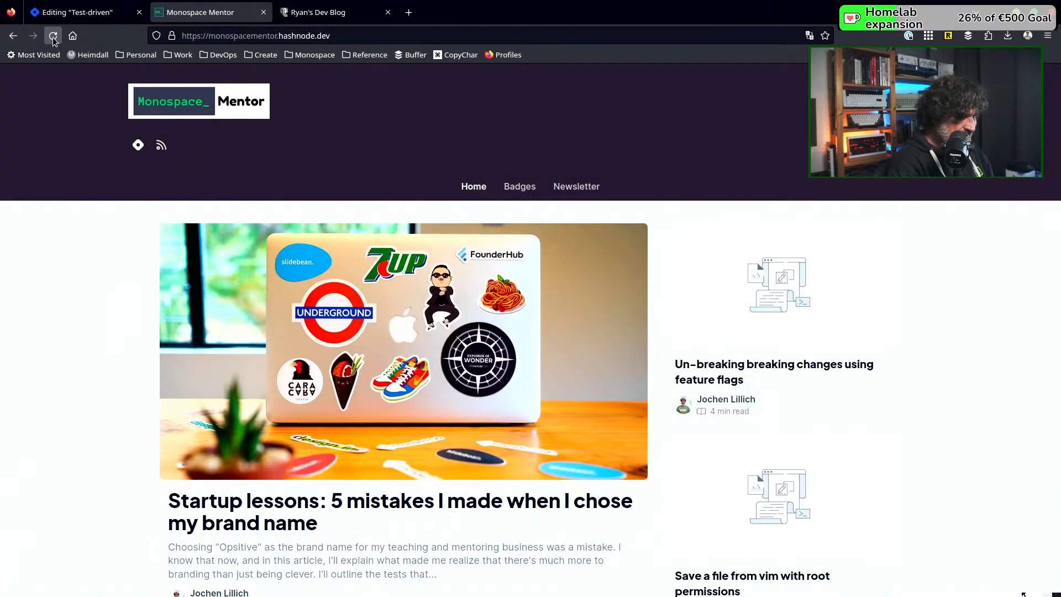
pyautogui.click(52, 37)
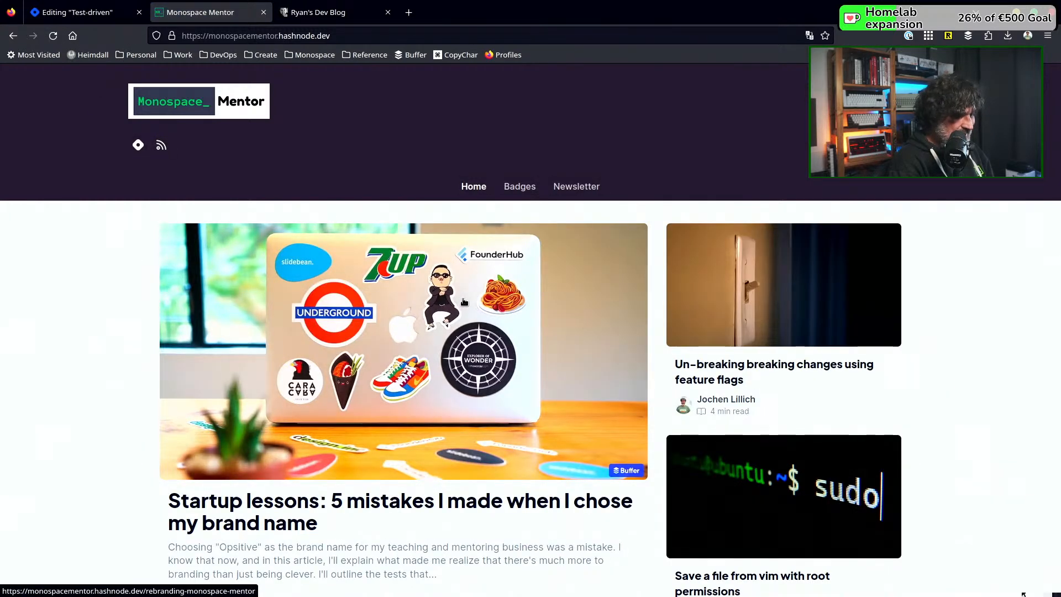
pyautogui.scroll(-3, 464, 301)
pyautogui.scroll(-1, 464, 302)
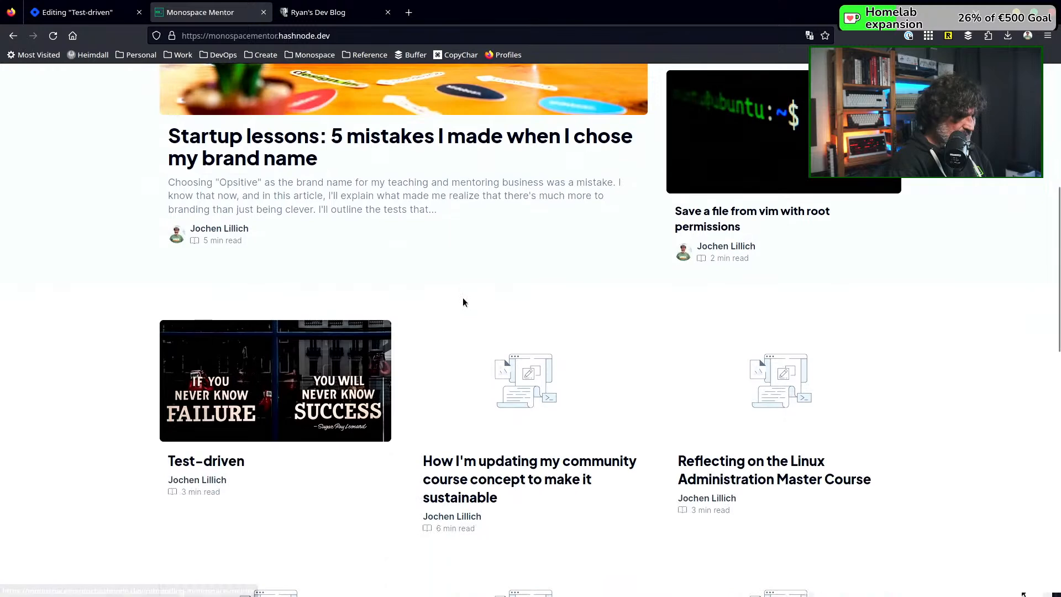
pyautogui.scroll(-4, 463, 299)
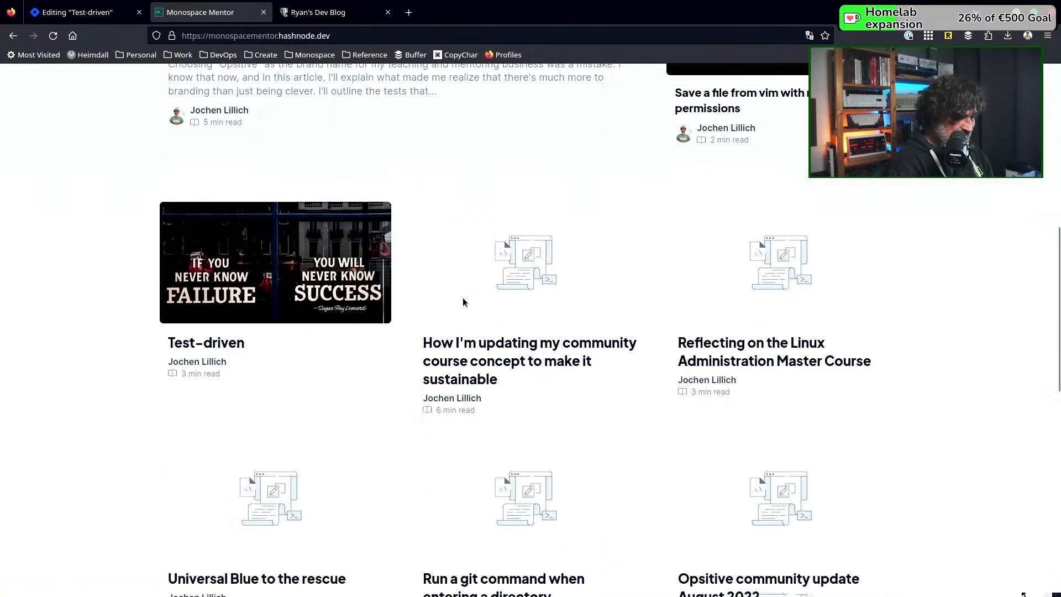
pyautogui.scroll(-3, 463, 301)
pyautogui.scroll(-6, 463, 301)
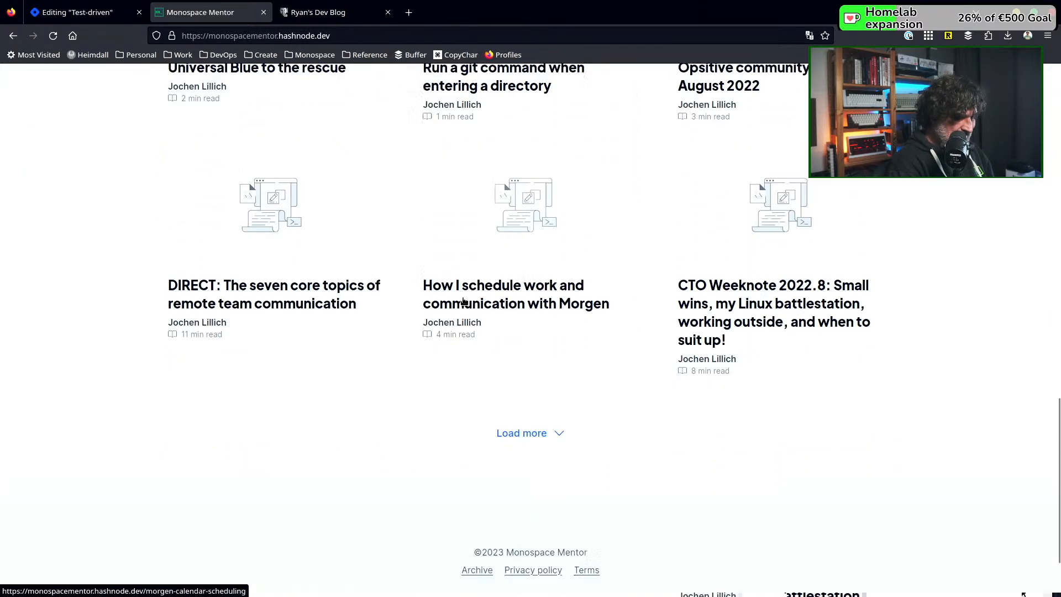
pyautogui.scroll(6, 463, 300)
pyautogui.scroll(12, 463, 301)
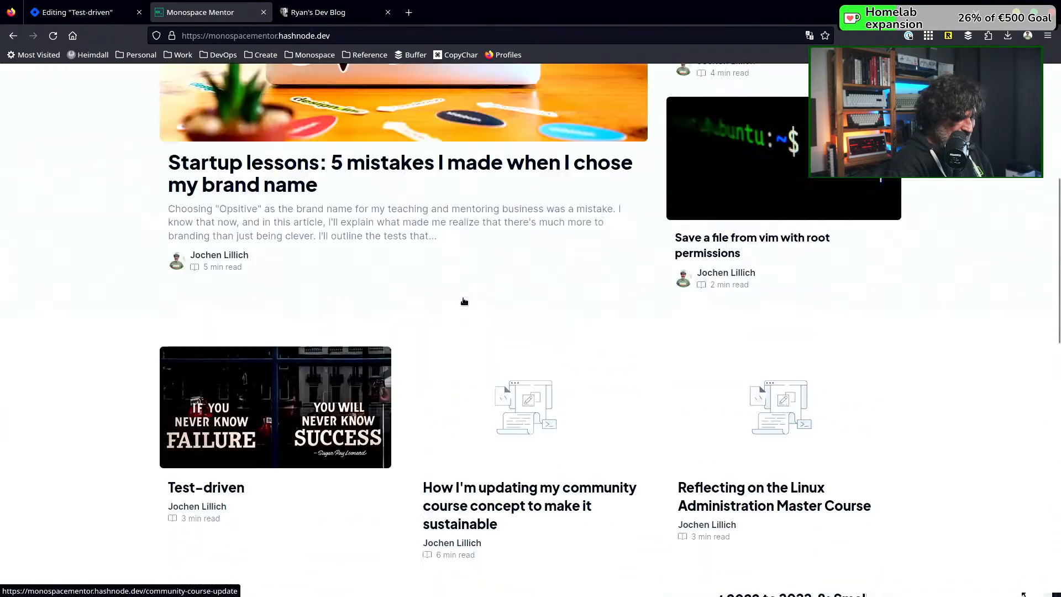
pyautogui.scroll(-1, 463, 301)
pyautogui.scroll(-16, 464, 301)
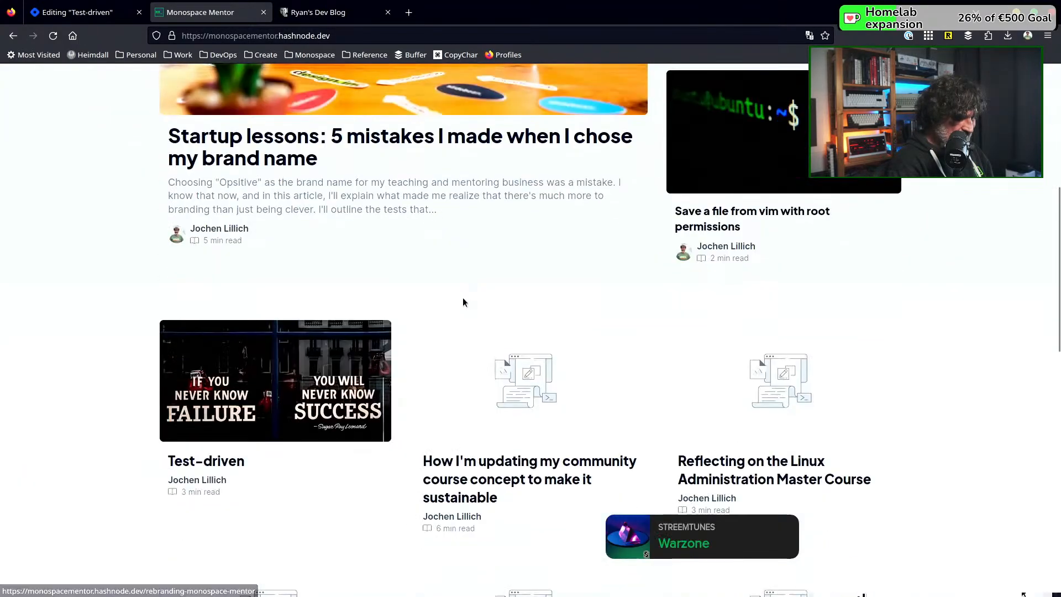
pyautogui.scroll(18, 470, 300)
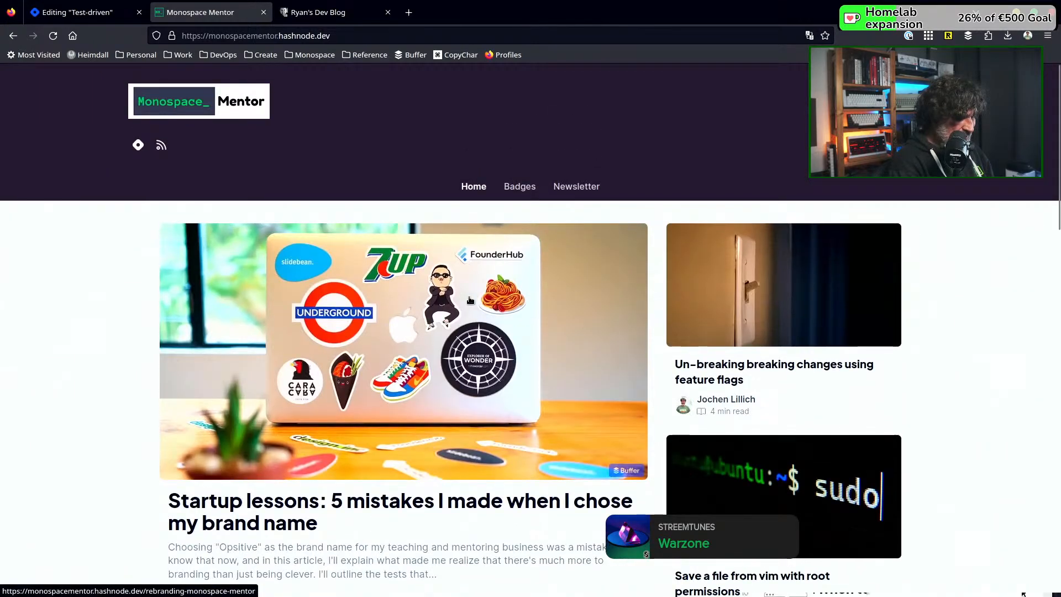
pyautogui.scroll(-5, 469, 300)
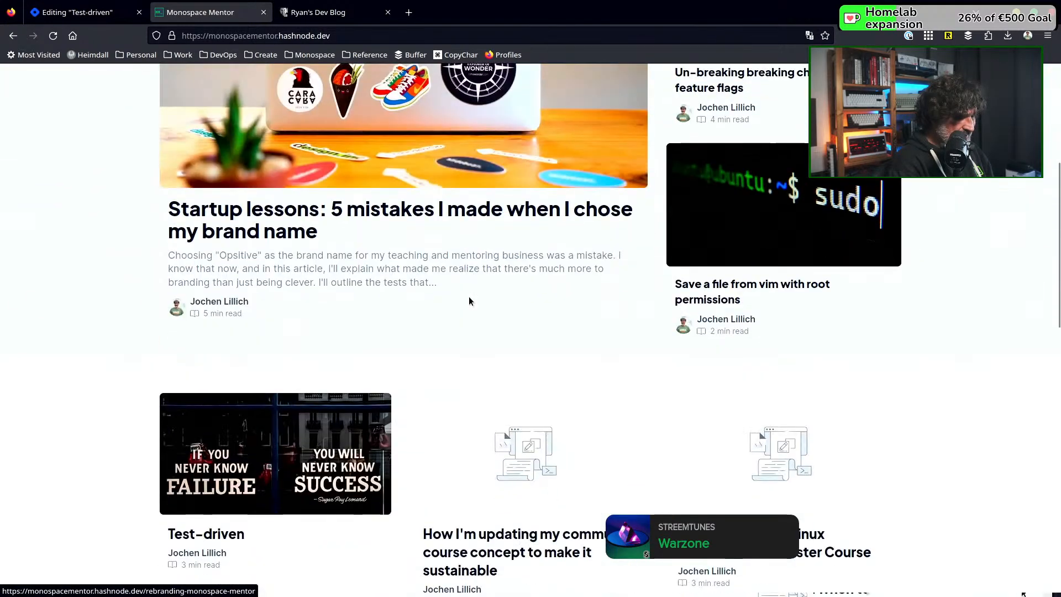
pyautogui.scroll(-4, 469, 300)
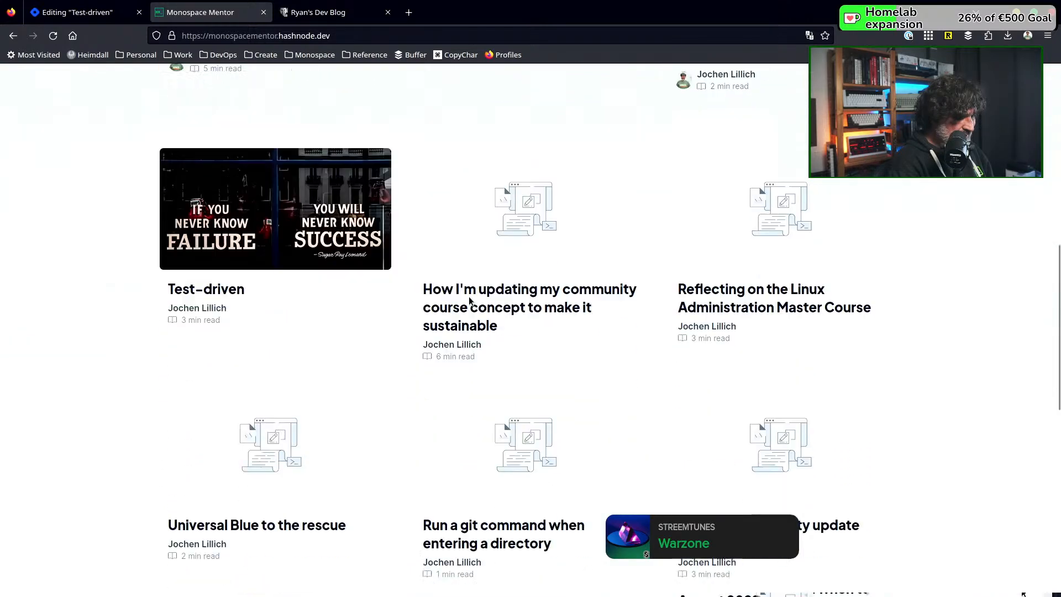
pyautogui.scroll(-9, 469, 300)
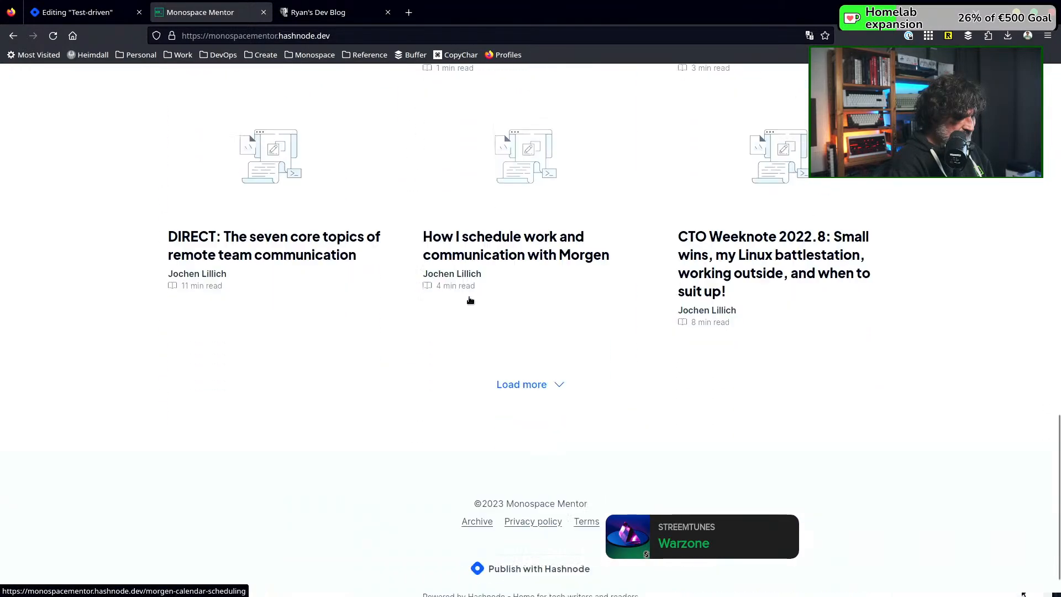
pyautogui.scroll(13, 469, 298)
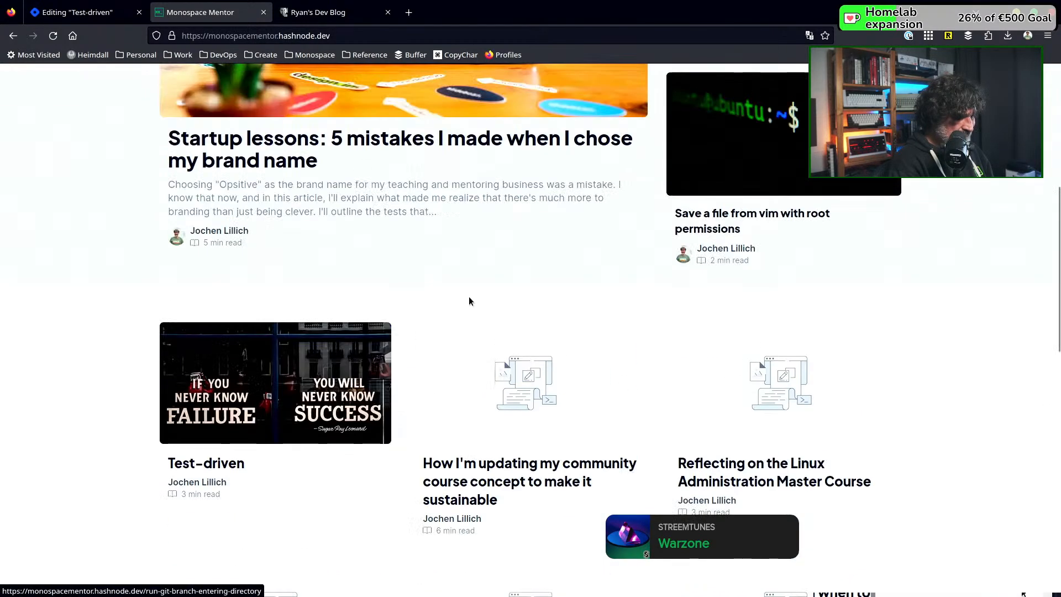
pyautogui.scroll(7, 471, 300)
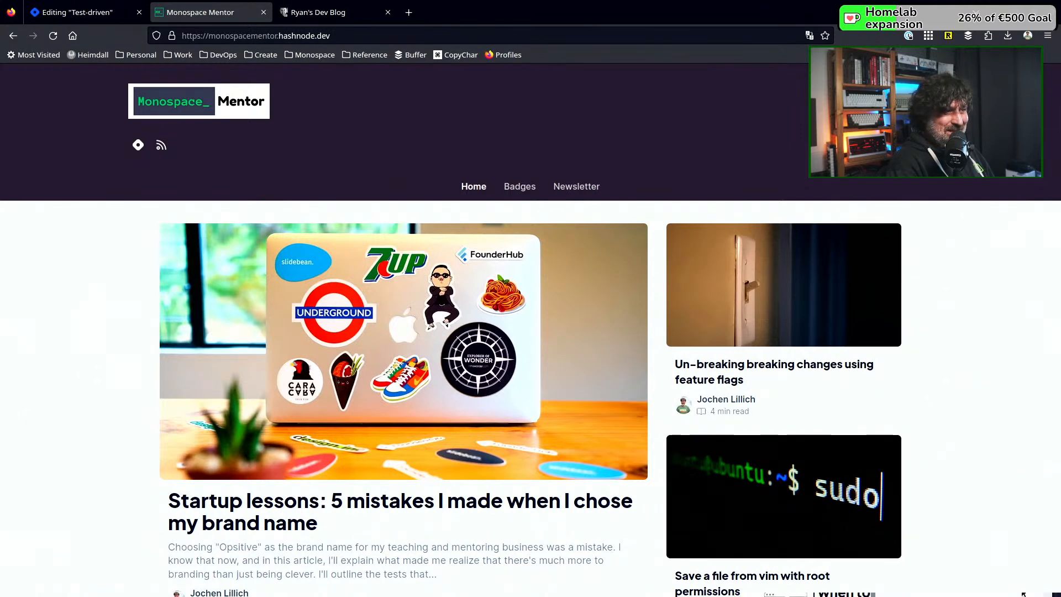
# Close the task board image and examine the home and Badges pages of the blog with the RailsCasts retrospectives
pyautogui.moveTo(394, 14); pyautogui.dragTo(431, 14)
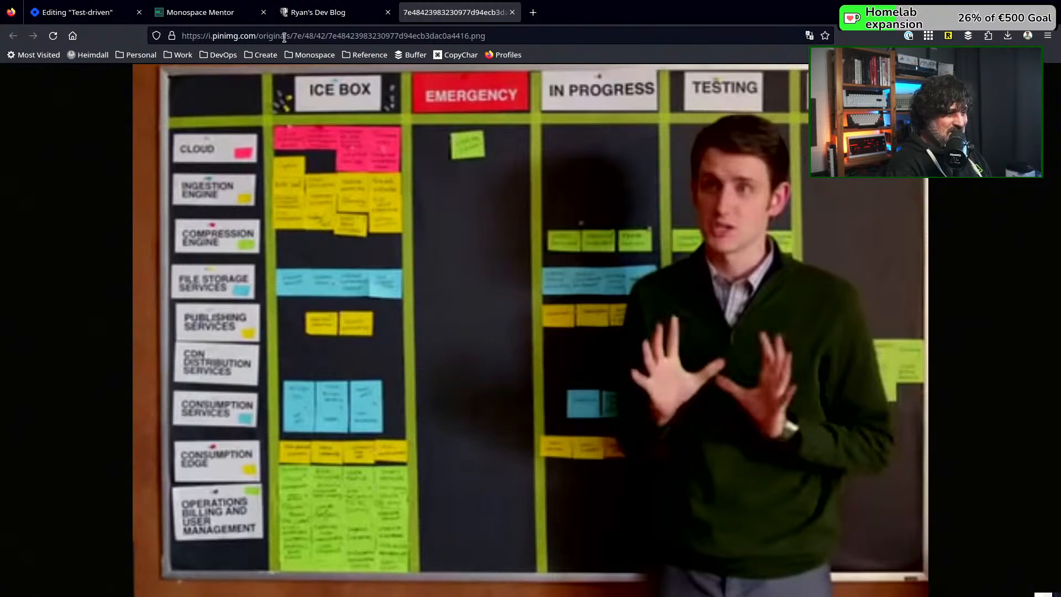
pyautogui.click(512, 12)
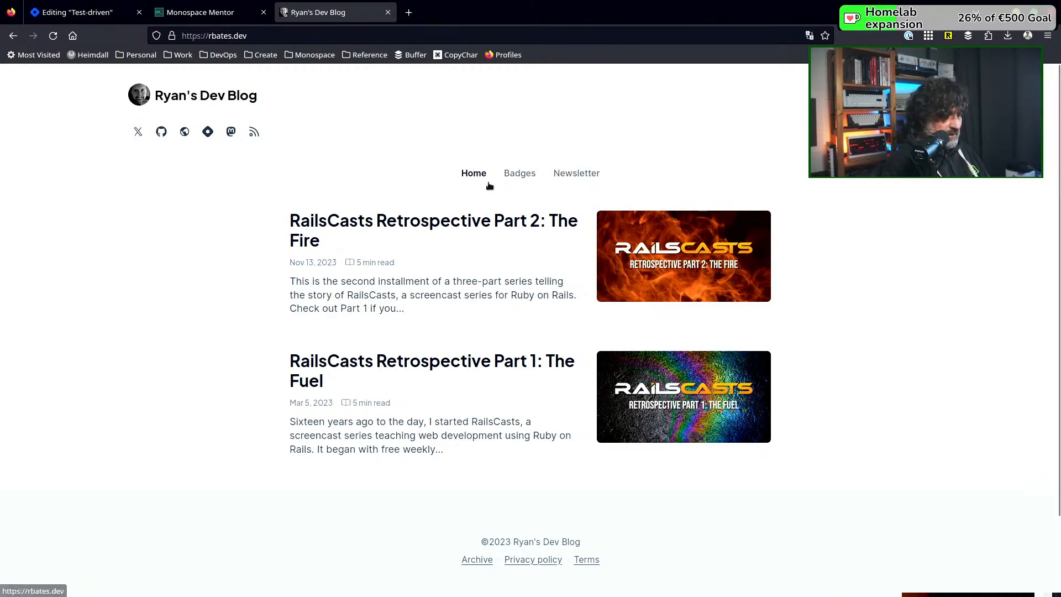
pyautogui.click(520, 174)
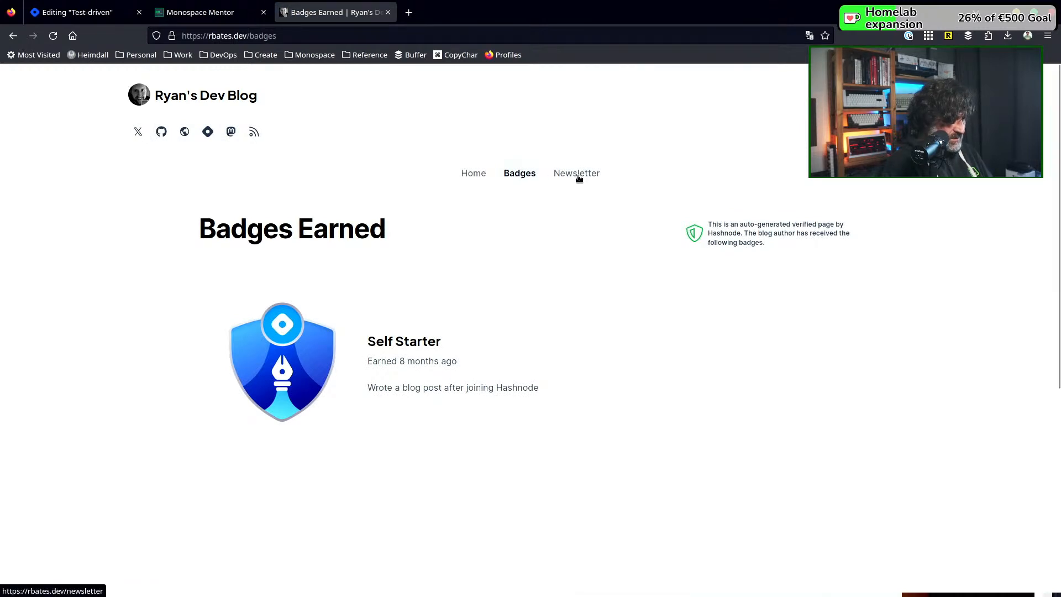
pyautogui.click(481, 176)
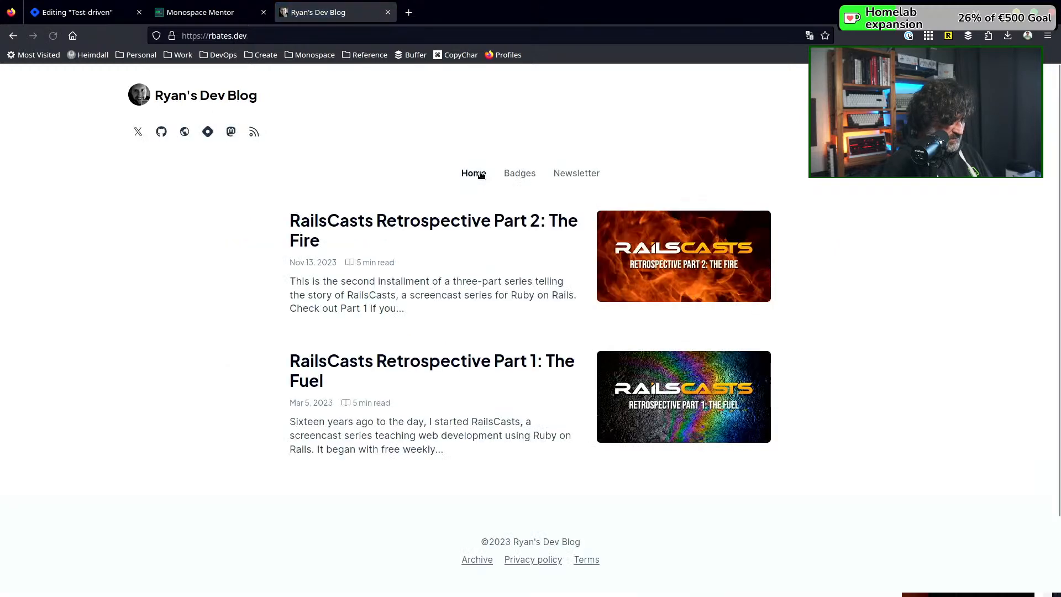
pyautogui.click(526, 175)
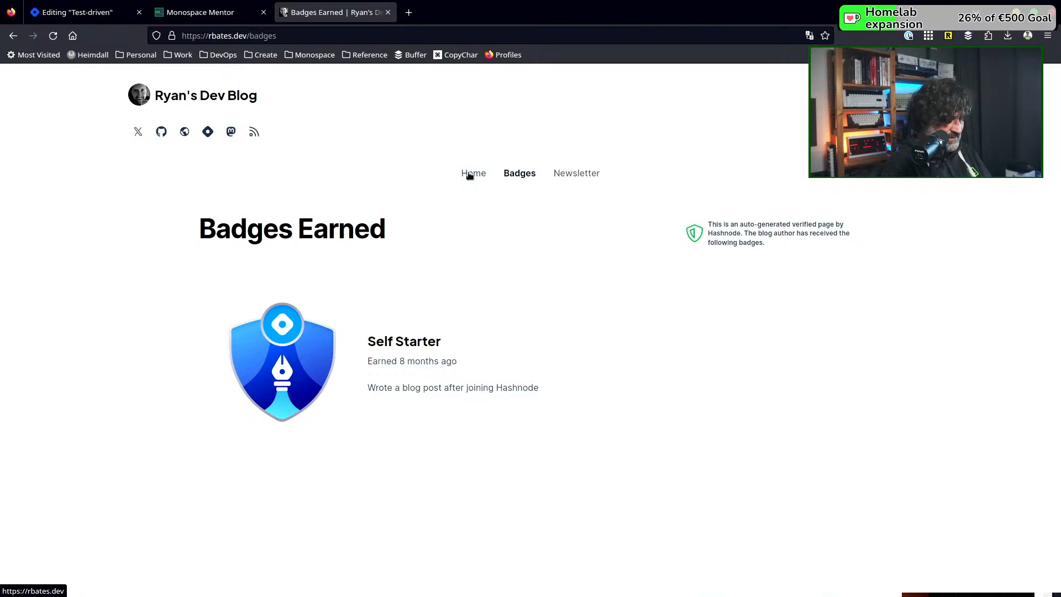
pyautogui.click(470, 175)
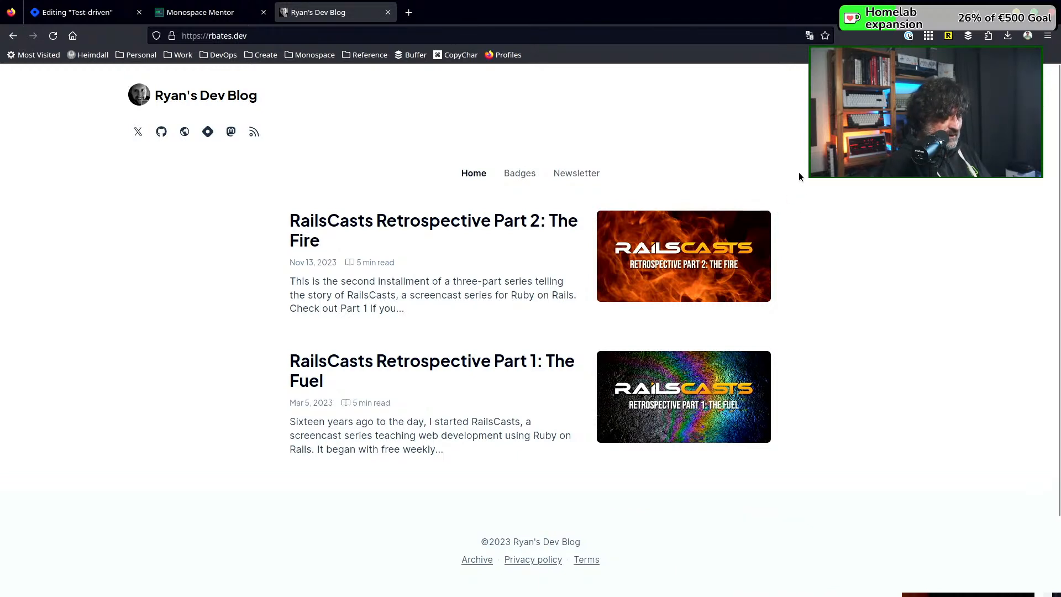
pyautogui.scroll(-3, 799, 176)
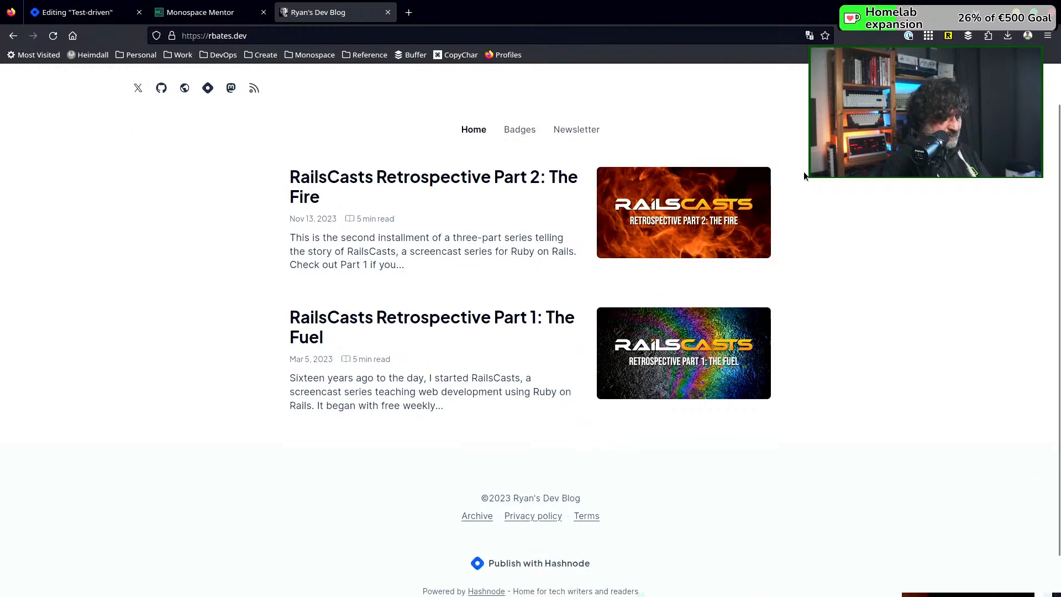
pyautogui.scroll(3, 804, 175)
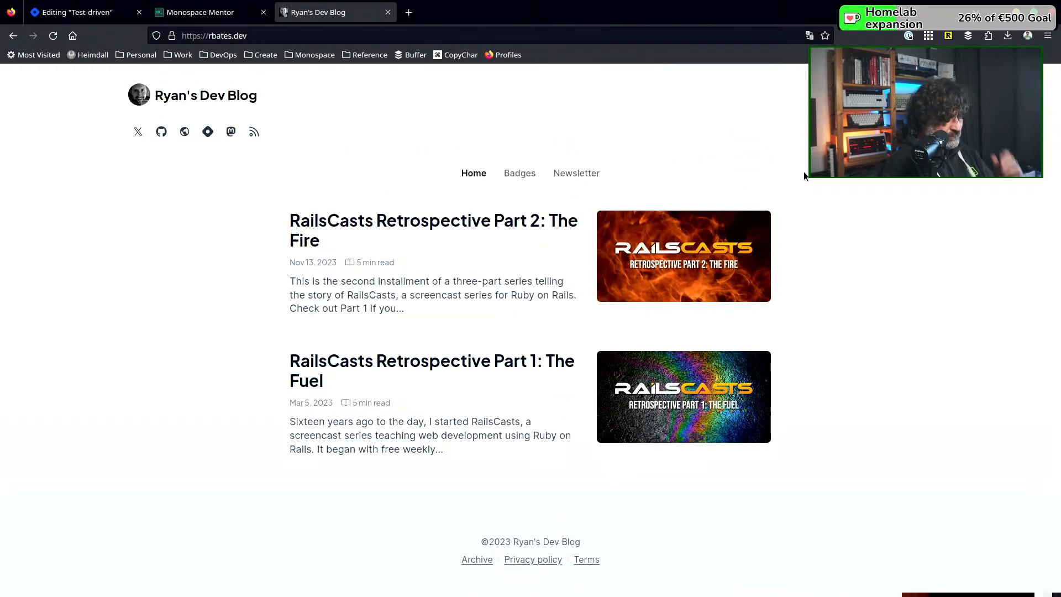
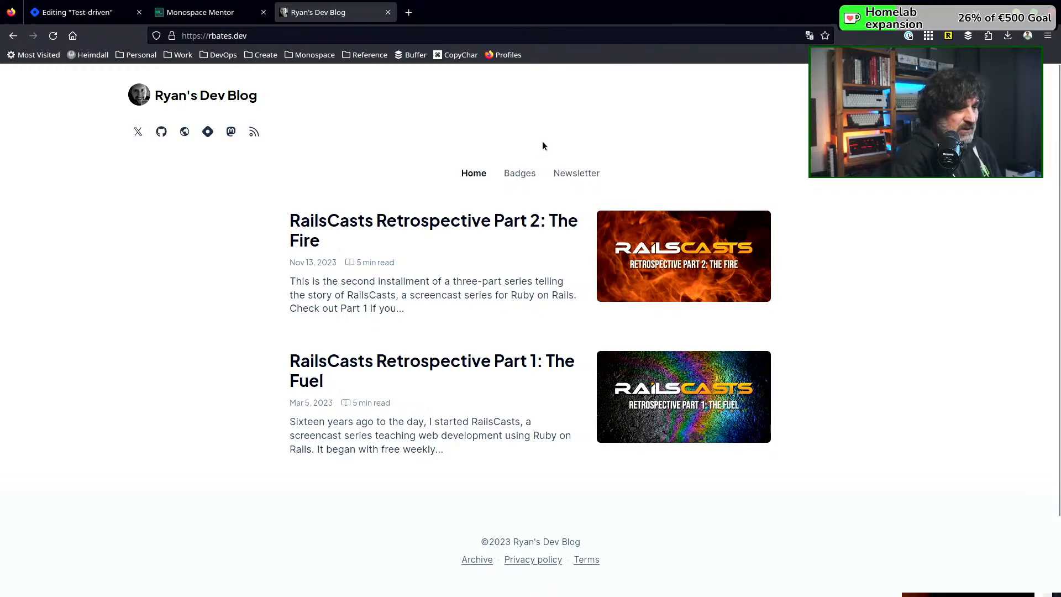
# Examine the published Monospace Mentor blog's home page, comparing its header and article covers with the other blog
pyautogui.click(184, 10)
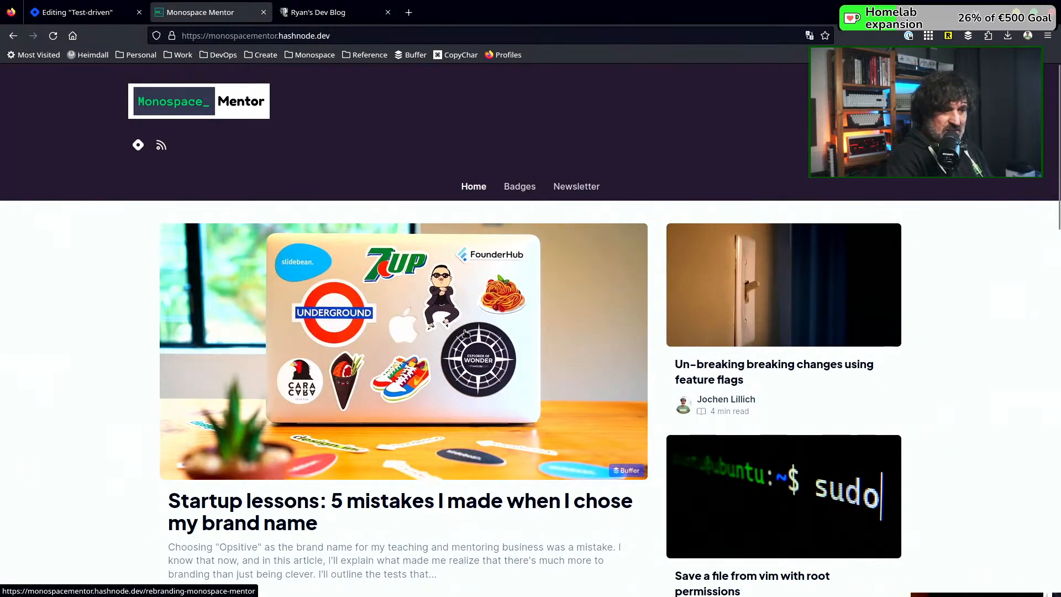
pyautogui.scroll(-4, 466, 333)
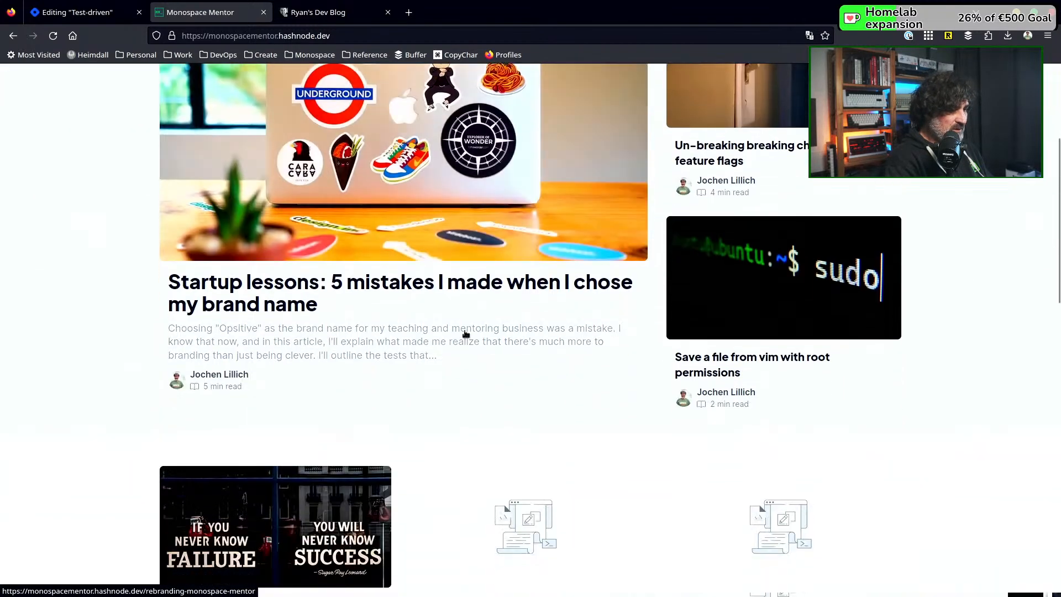
pyautogui.scroll(-3, 466, 333)
pyautogui.scroll(7, 465, 333)
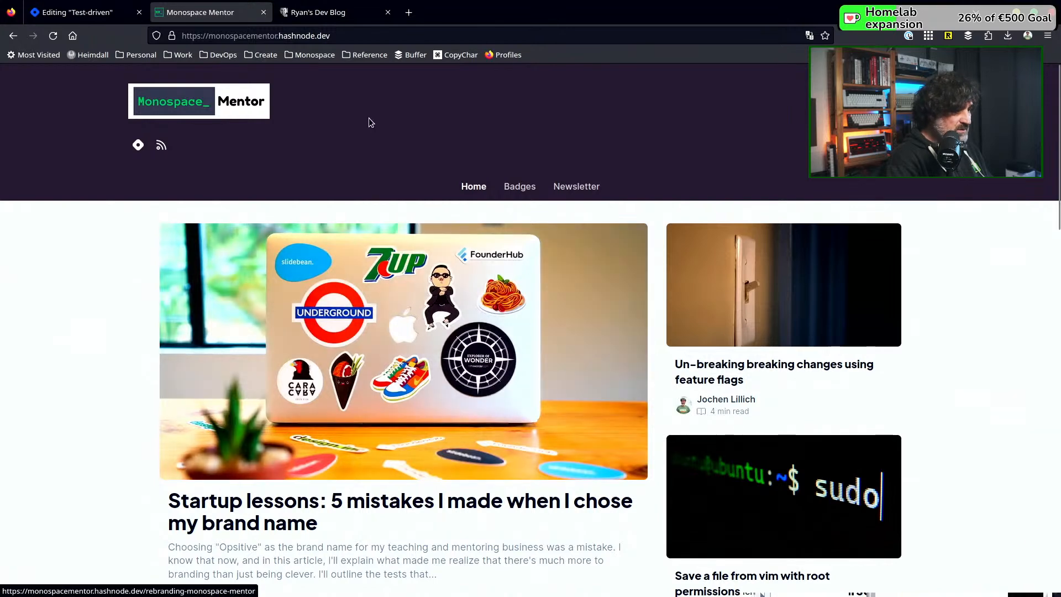
pyautogui.click(104, 14)
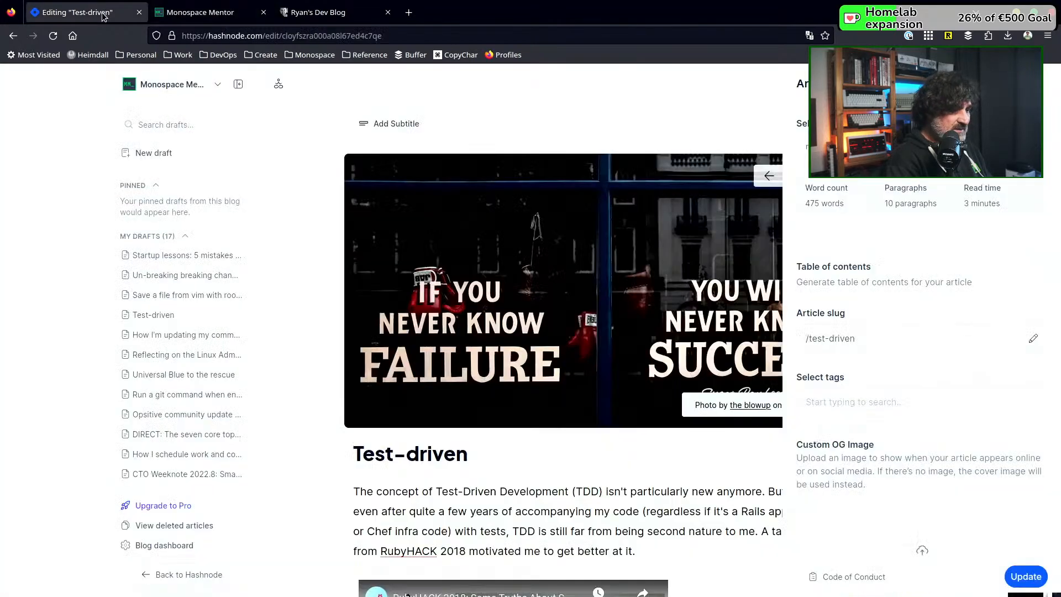
pyautogui.click(191, 15)
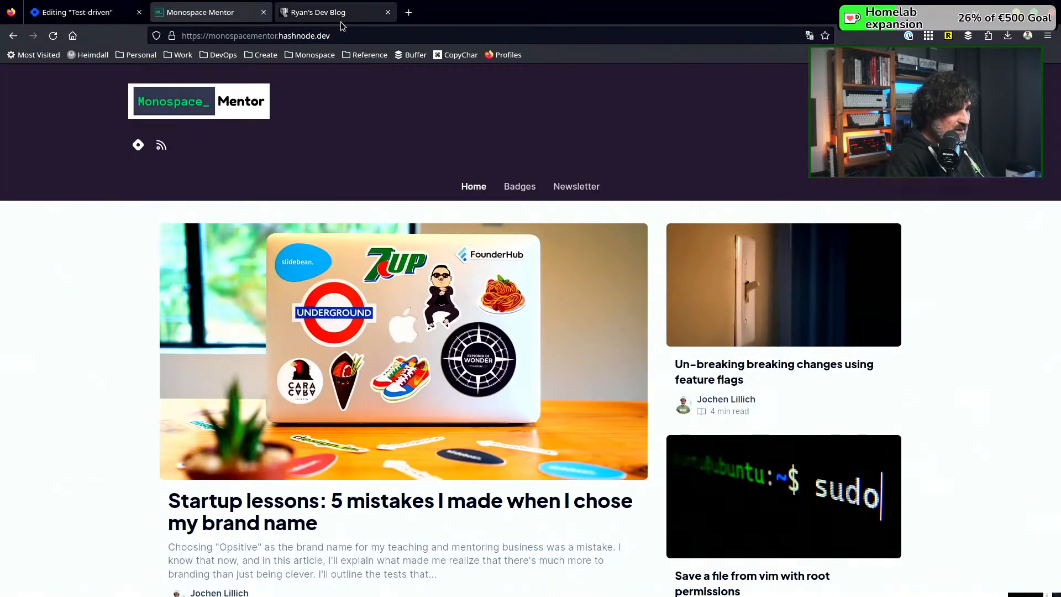
# Open the Monospace Mentor website from the bookmarked Podia admin in a new tab, and close the Podia admin
pyautogui.click(409, 13)
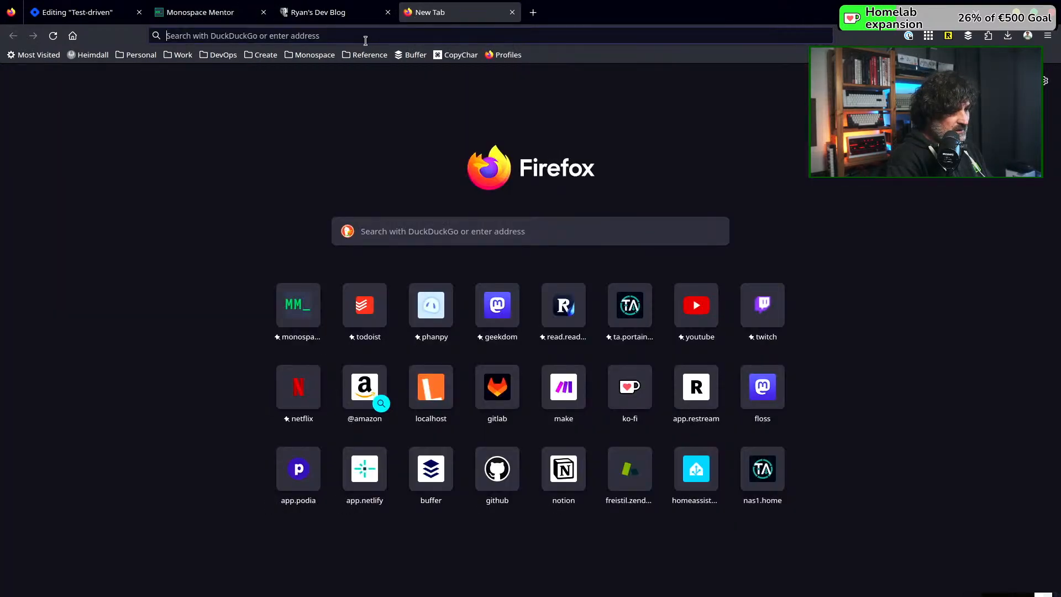
pyautogui.click(331, 58)
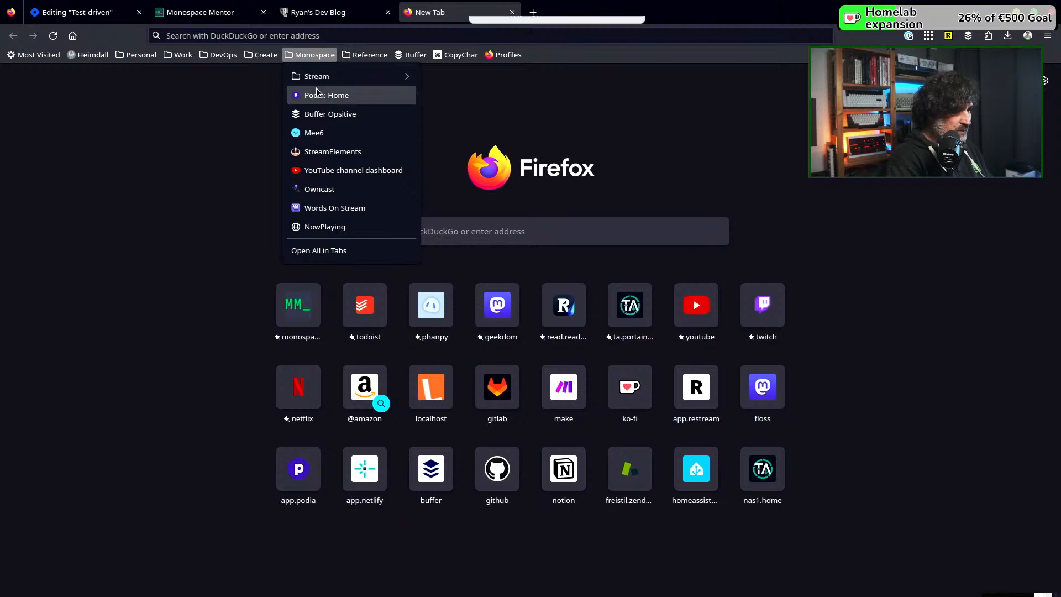
pyautogui.click(317, 94)
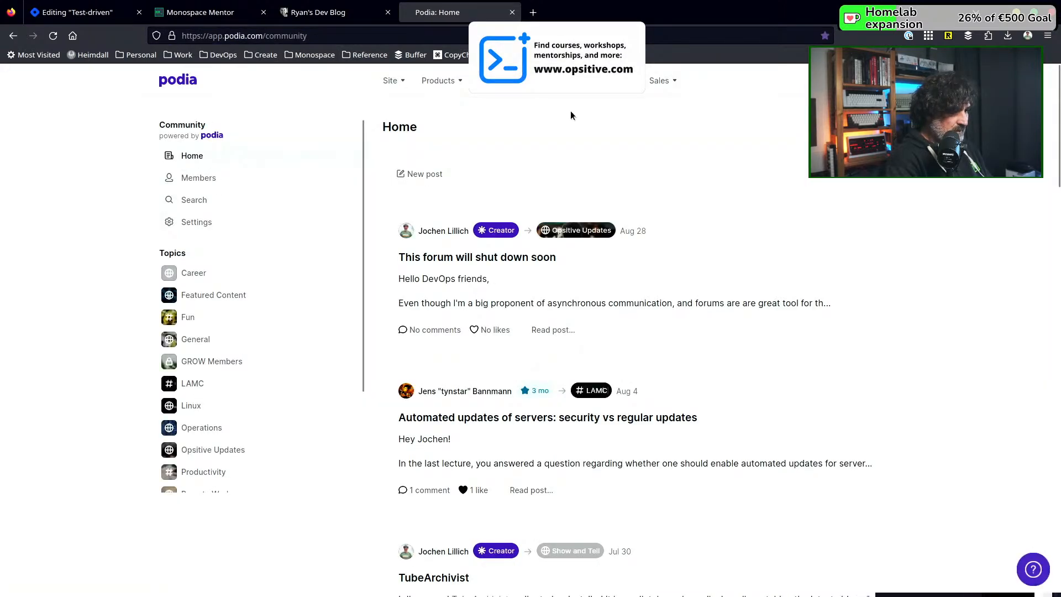
pyautogui.click(390, 81)
pyautogui.click(410, 104)
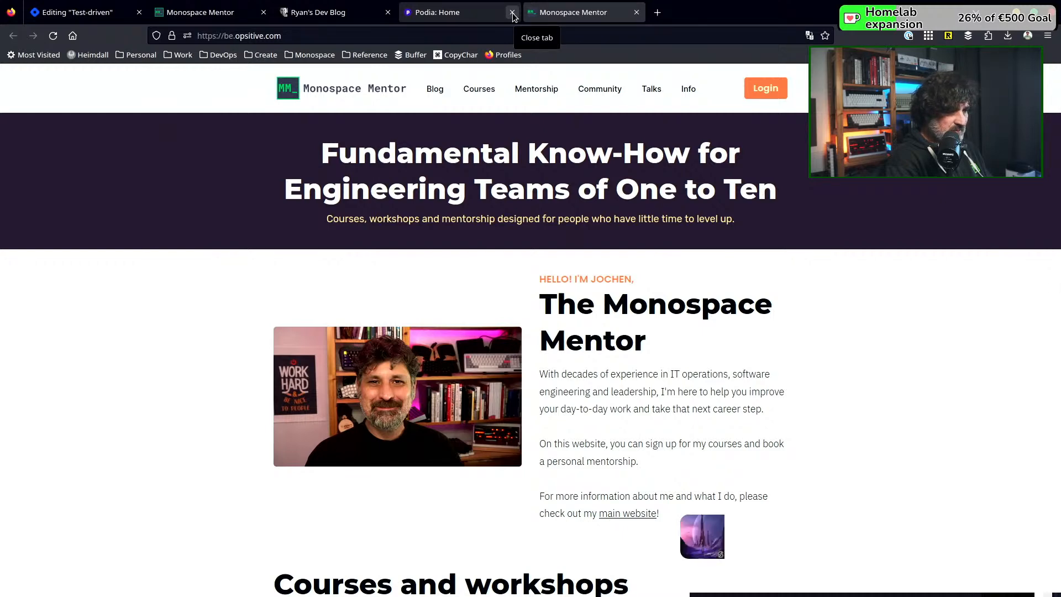
pyautogui.click(512, 12)
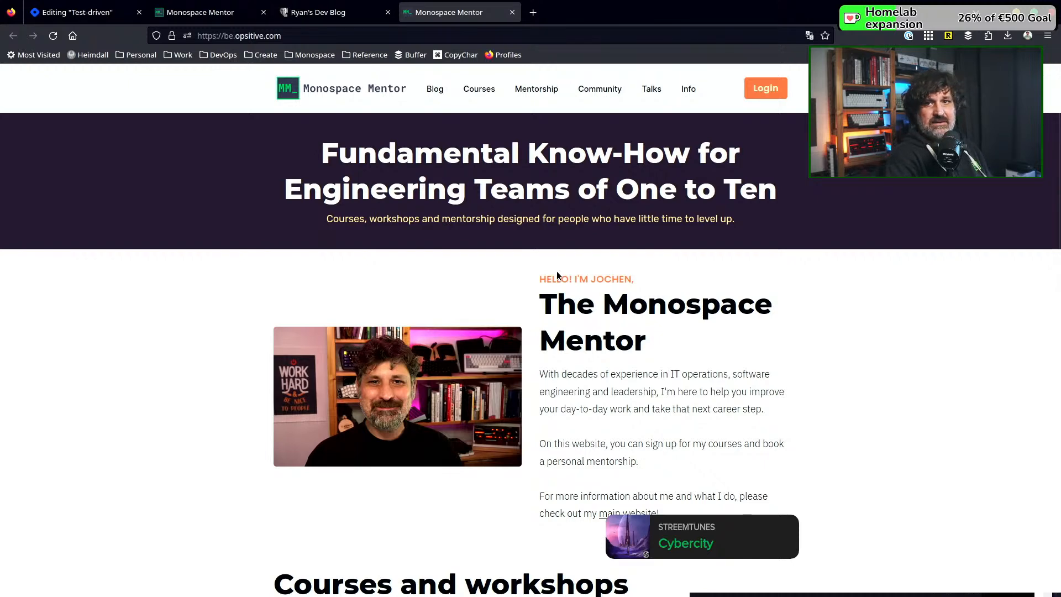
# Examine the Monospace Mentor website's home page from the header through the course, mentorship and newsletter sections to the footer
pyautogui.scroll(-4, 557, 274)
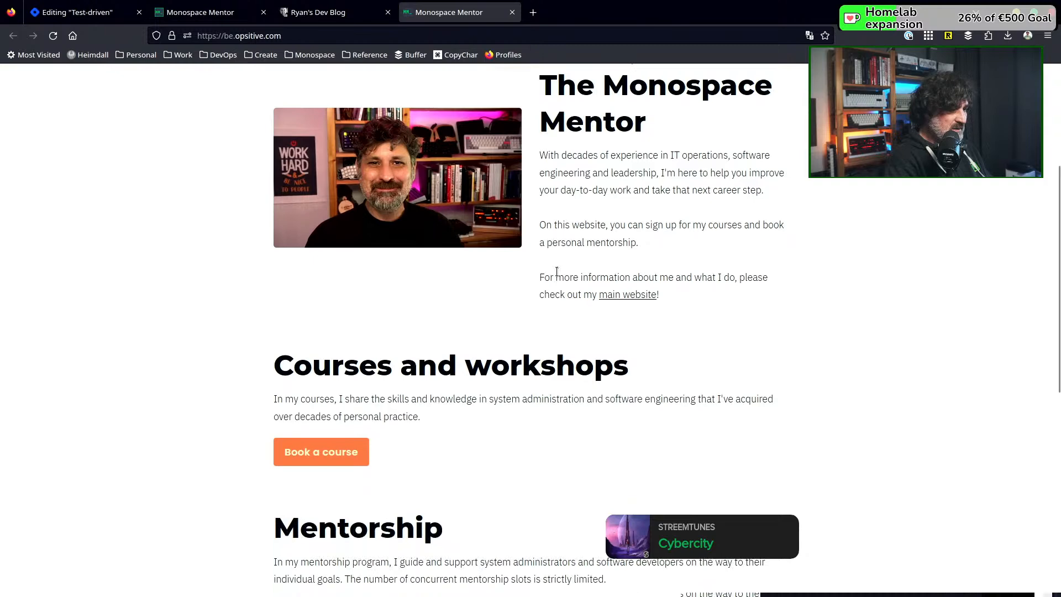
pyautogui.scroll(-5, 556, 271)
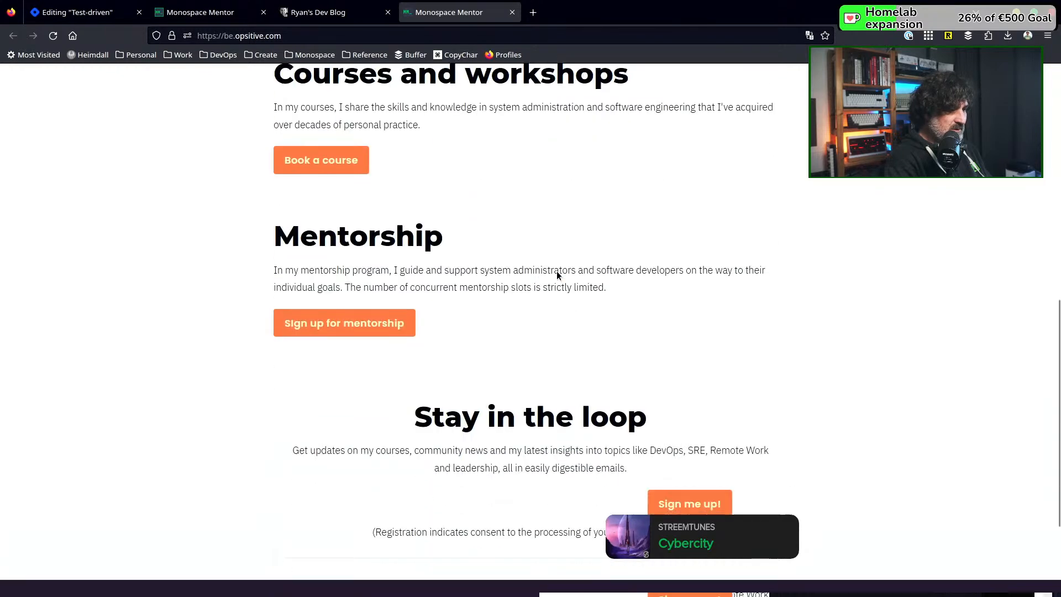
pyautogui.scroll(-3, 557, 271)
pyautogui.scroll(12, 557, 271)
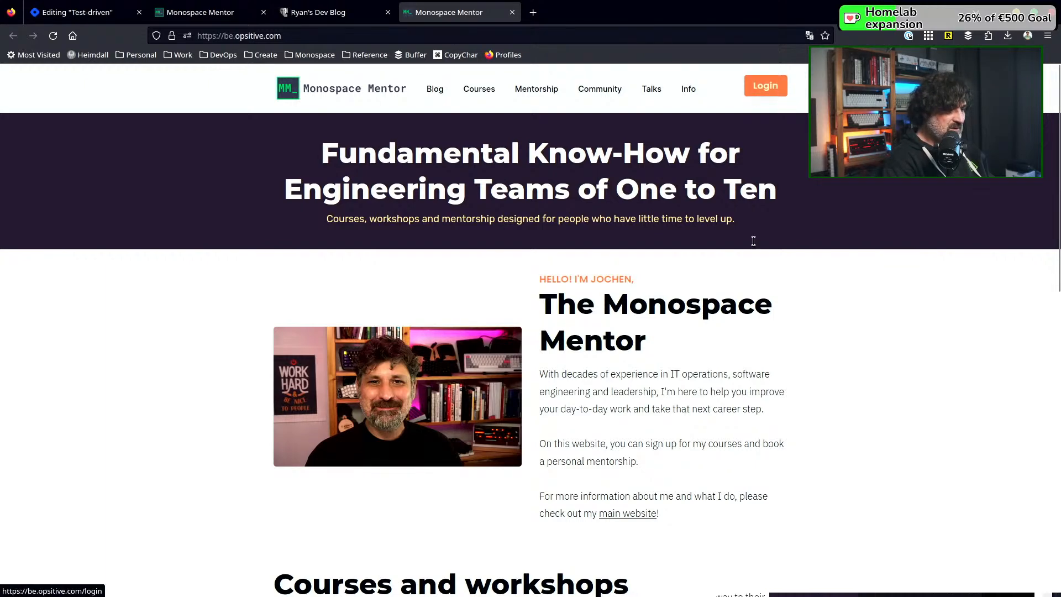
pyautogui.scroll(-4, 746, 404)
pyautogui.scroll(-6, 746, 405)
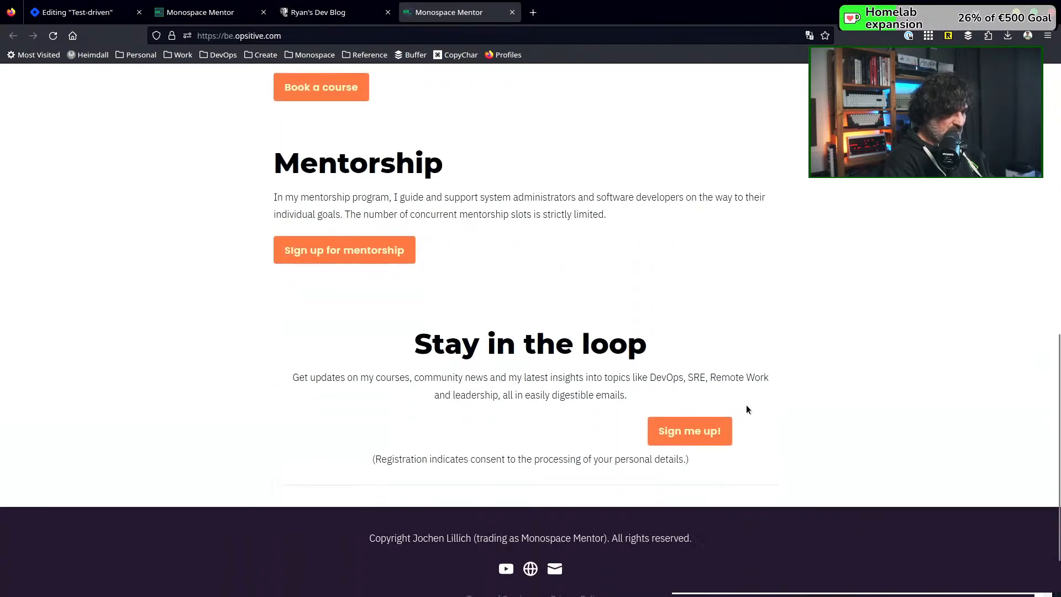
pyautogui.scroll(10, 680, 297)
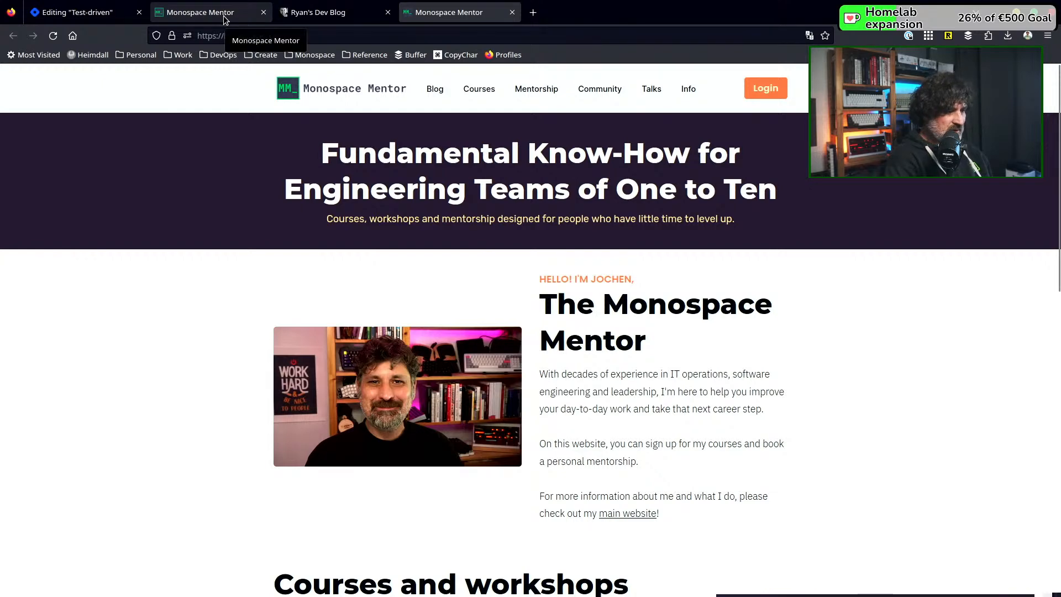
# Return to the Hashnode editor, open the blog dashboard's appearance settings, and enable custom CSS
pyautogui.click(95, 13)
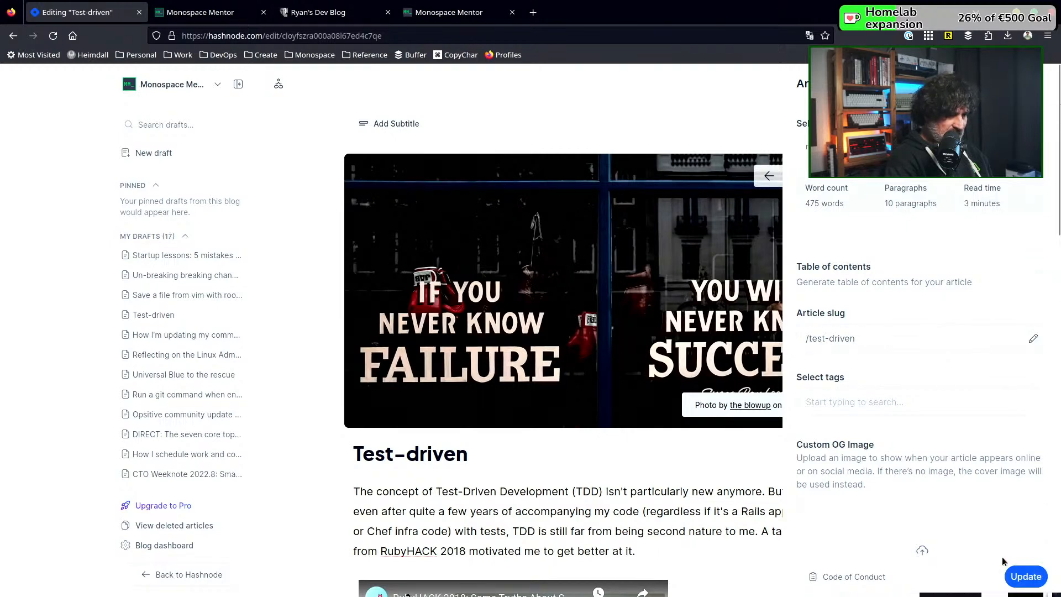
pyautogui.click(175, 86)
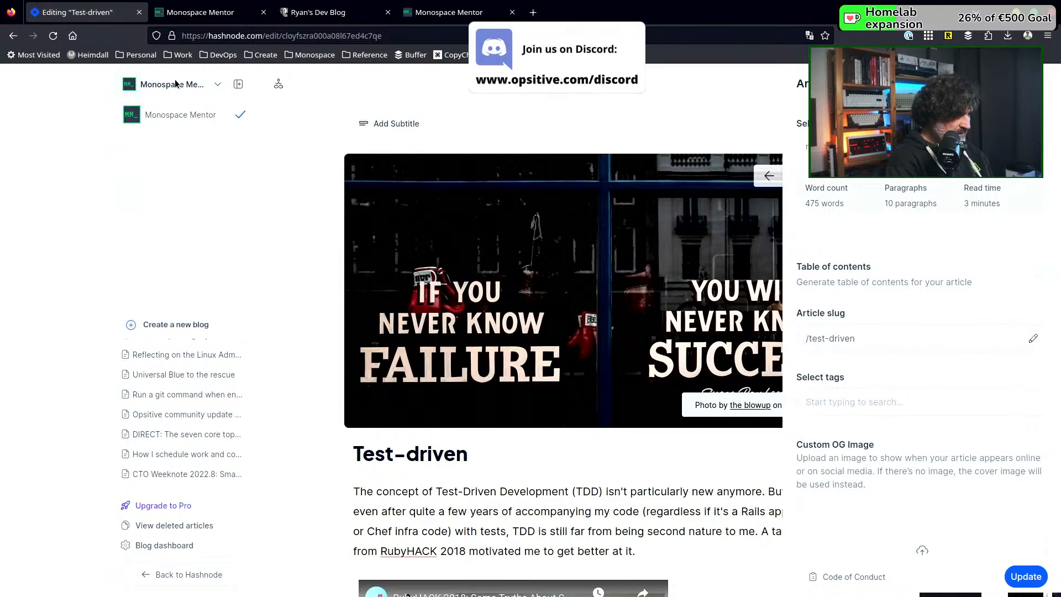
pyautogui.click(175, 84)
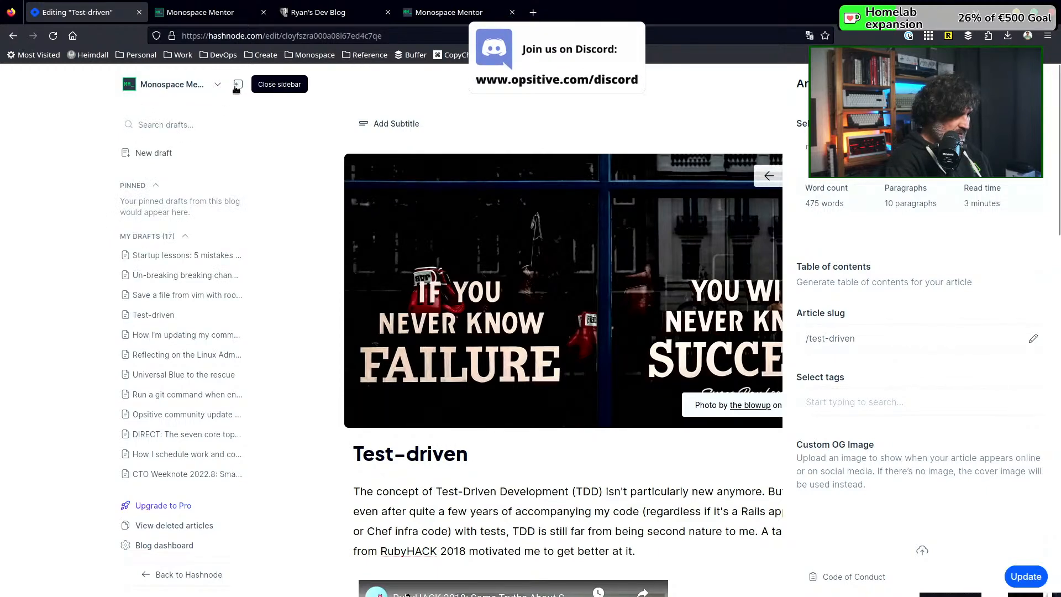
pyautogui.scroll(-5, 263, 212)
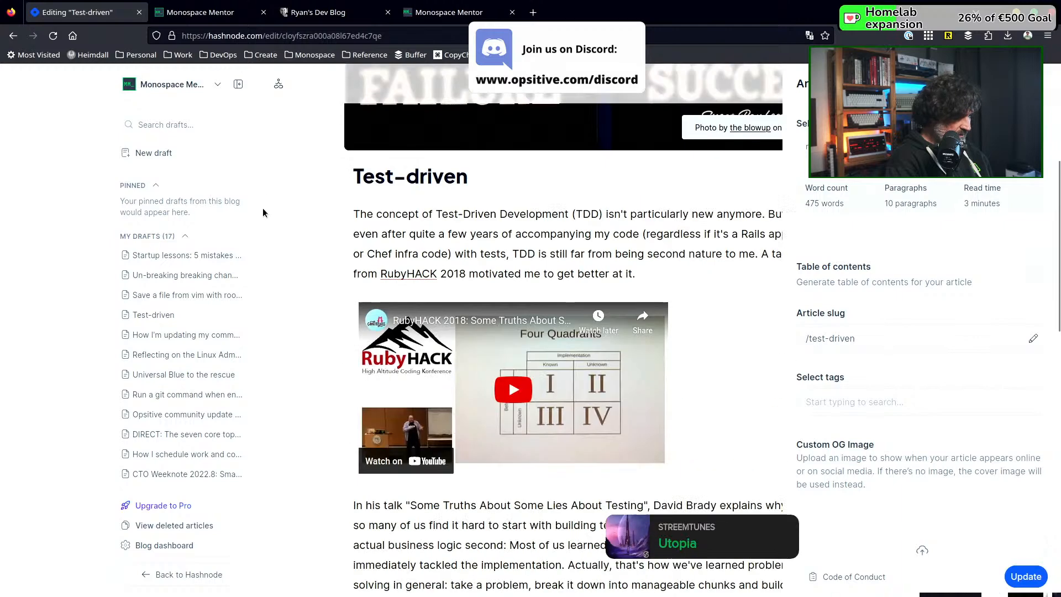
pyautogui.click(172, 551)
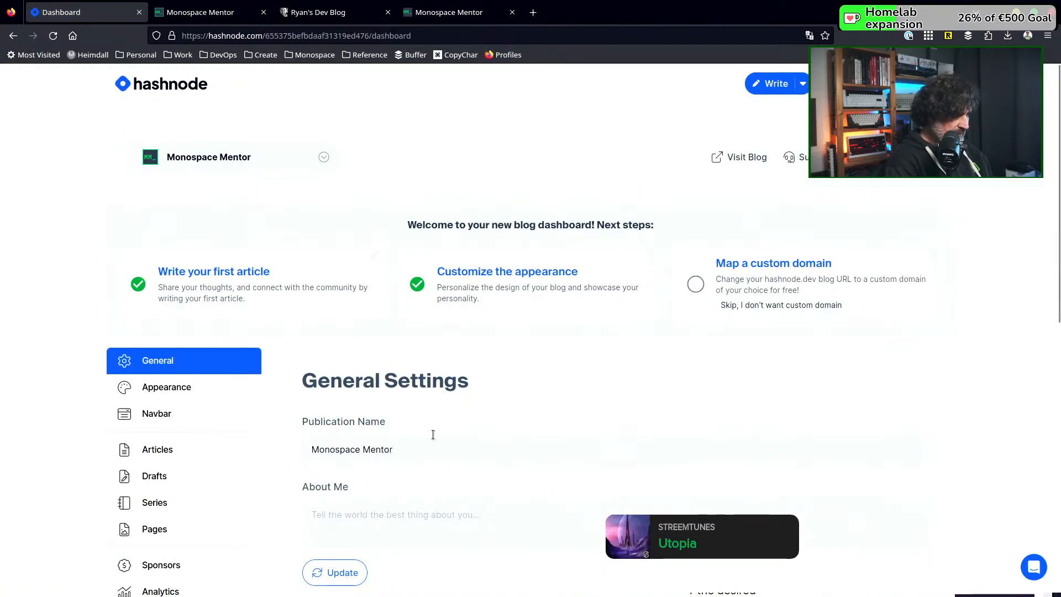
pyautogui.scroll(-2, 419, 434)
pyautogui.click(173, 317)
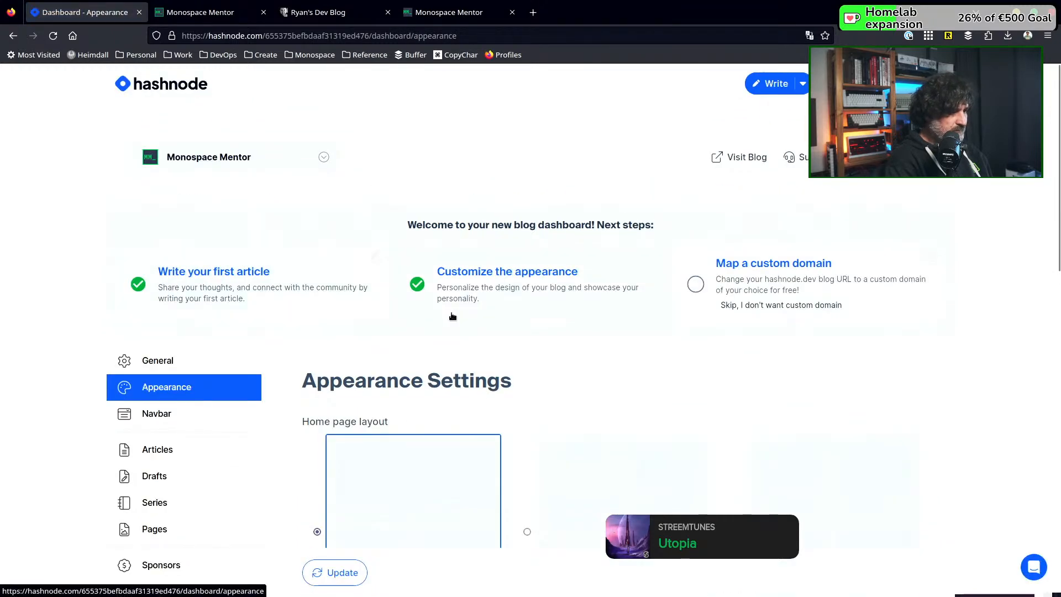
pyautogui.scroll(-10, 515, 336)
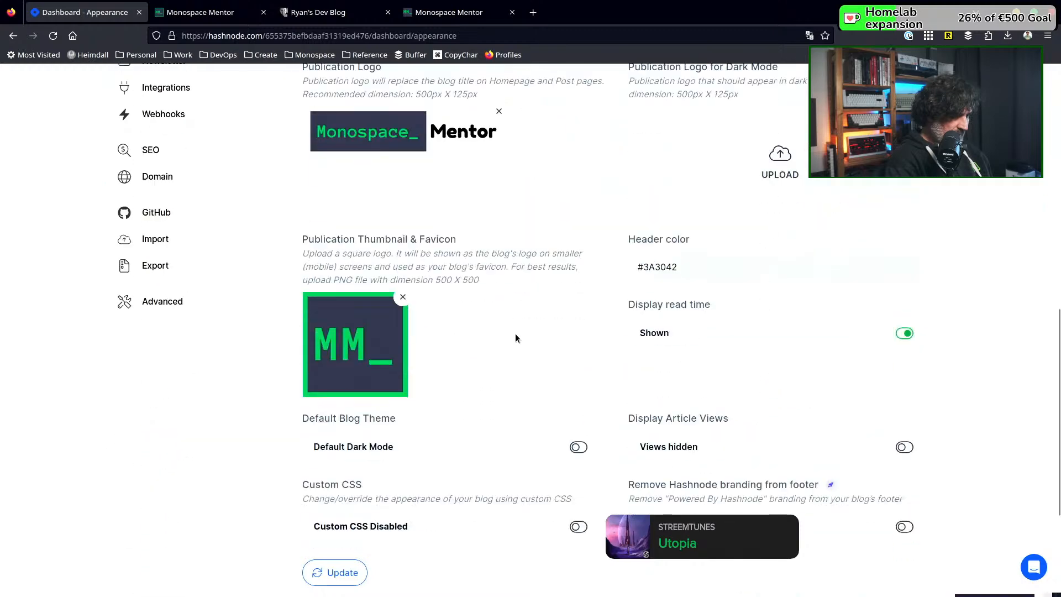
pyautogui.scroll(-3, 515, 338)
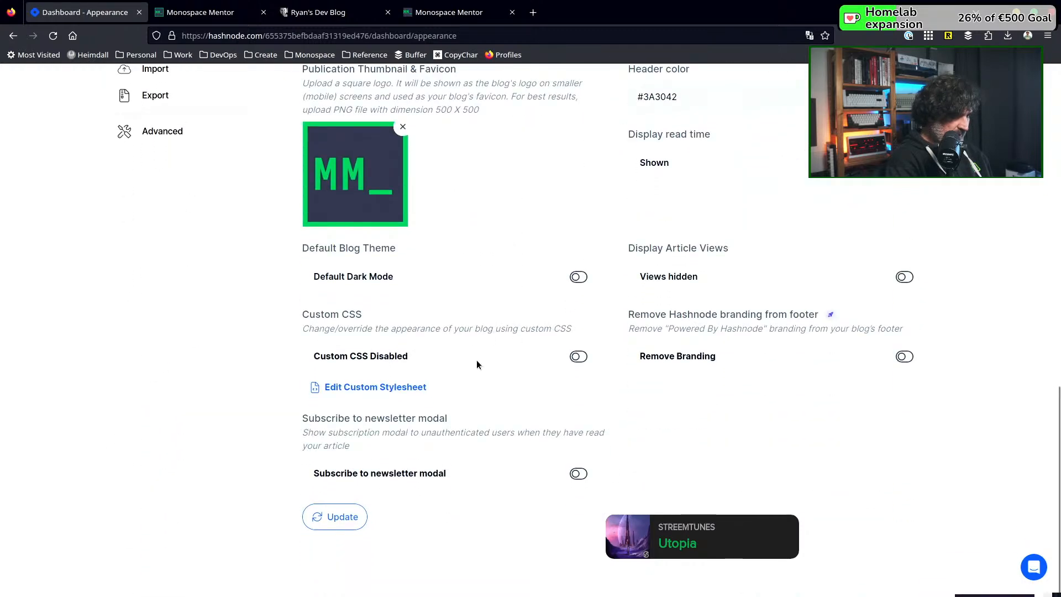
pyautogui.click(579, 357)
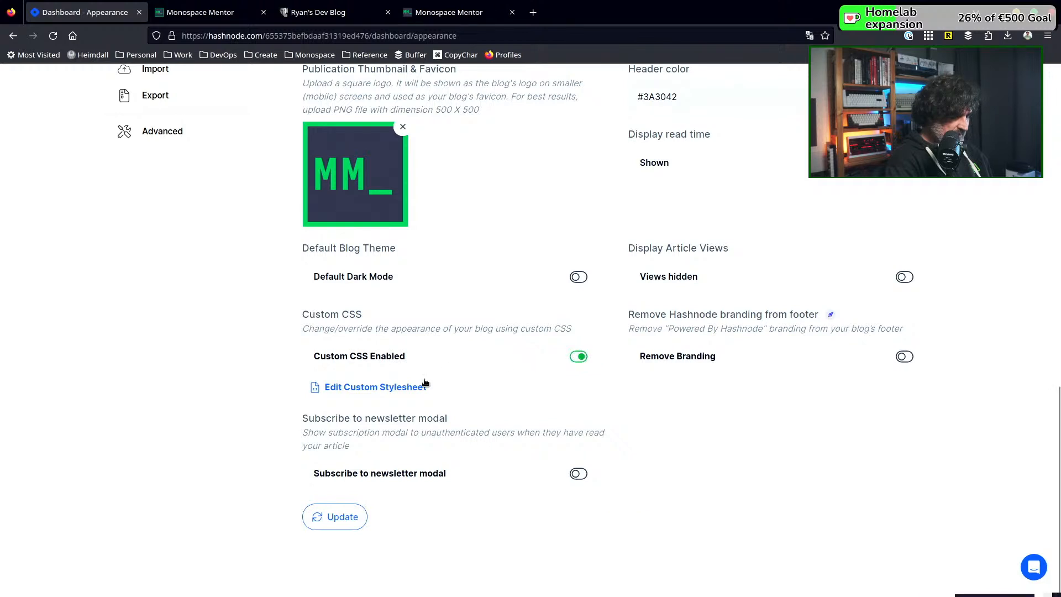
# Open the custom stylesheet for editing and read the guidance on targetable HTML classes, saving, previewing and publishing
pyautogui.click(391, 385)
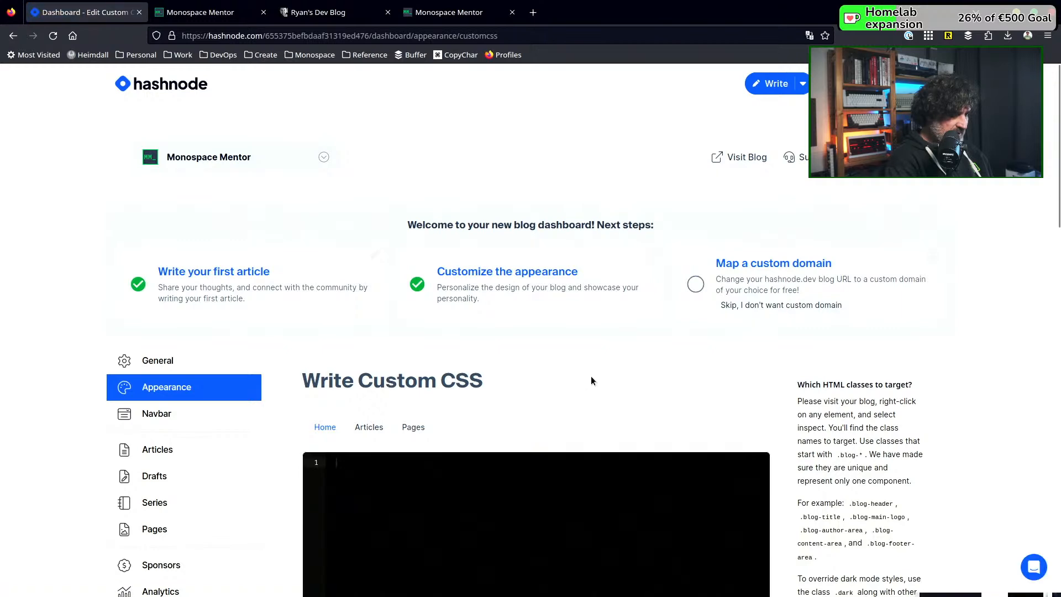
pyautogui.scroll(-6, 783, 378)
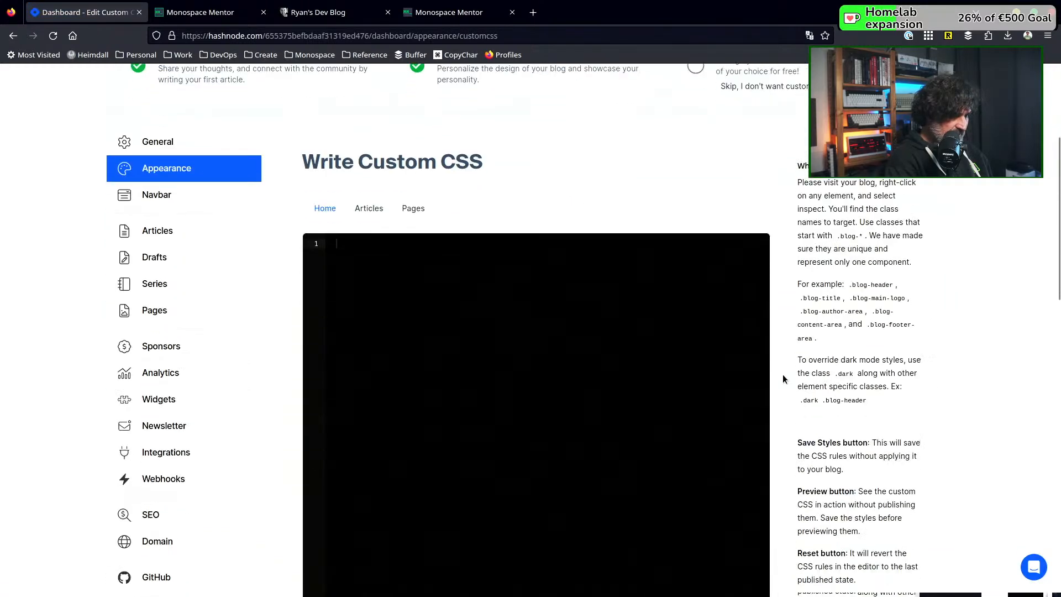
pyautogui.scroll(3, 782, 378)
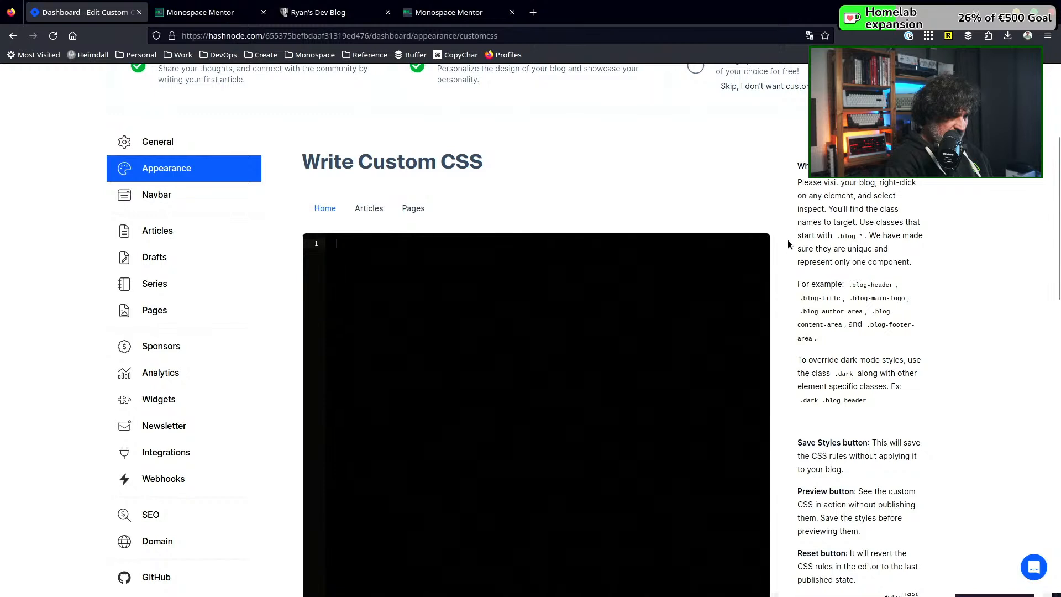
pyautogui.scroll(-2, 784, 258)
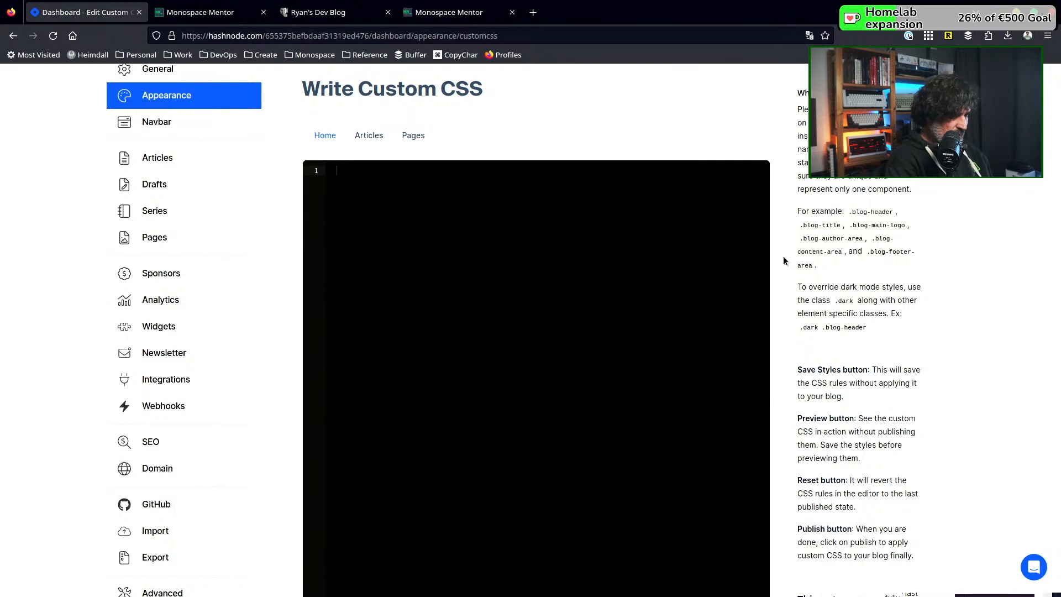
pyautogui.scroll(2, 783, 256)
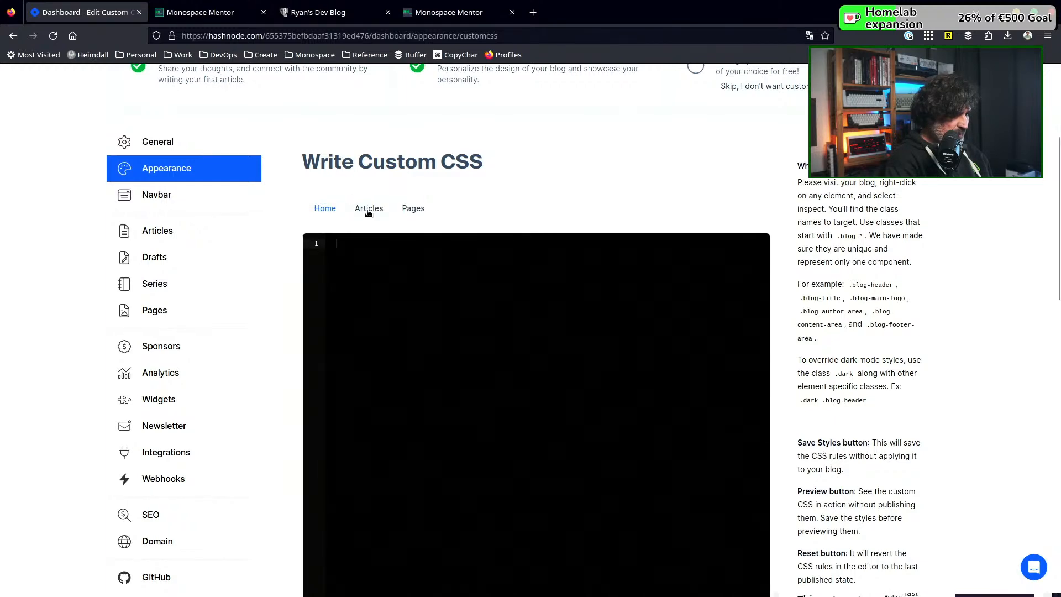
pyautogui.scroll(-6, 796, 240)
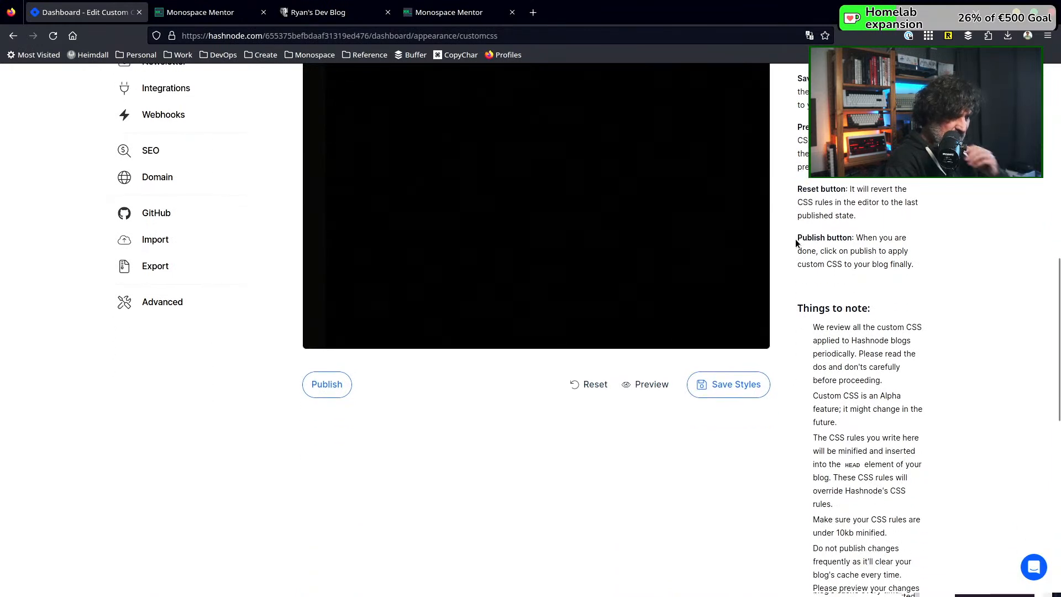
pyautogui.scroll(4, 795, 239)
pyautogui.scroll(1, 795, 239)
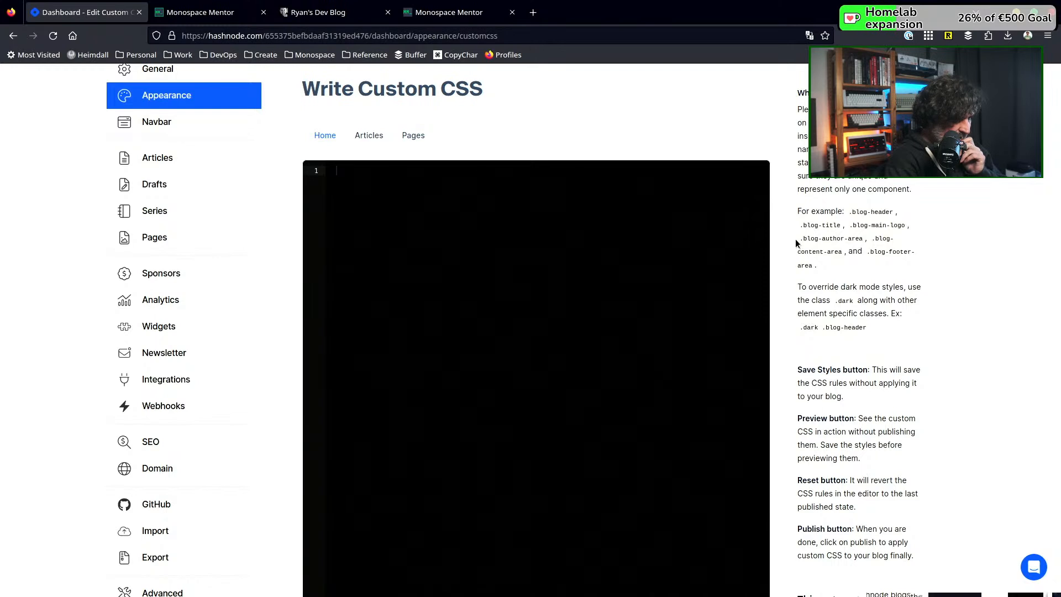
pyautogui.scroll(1, 774, 237)
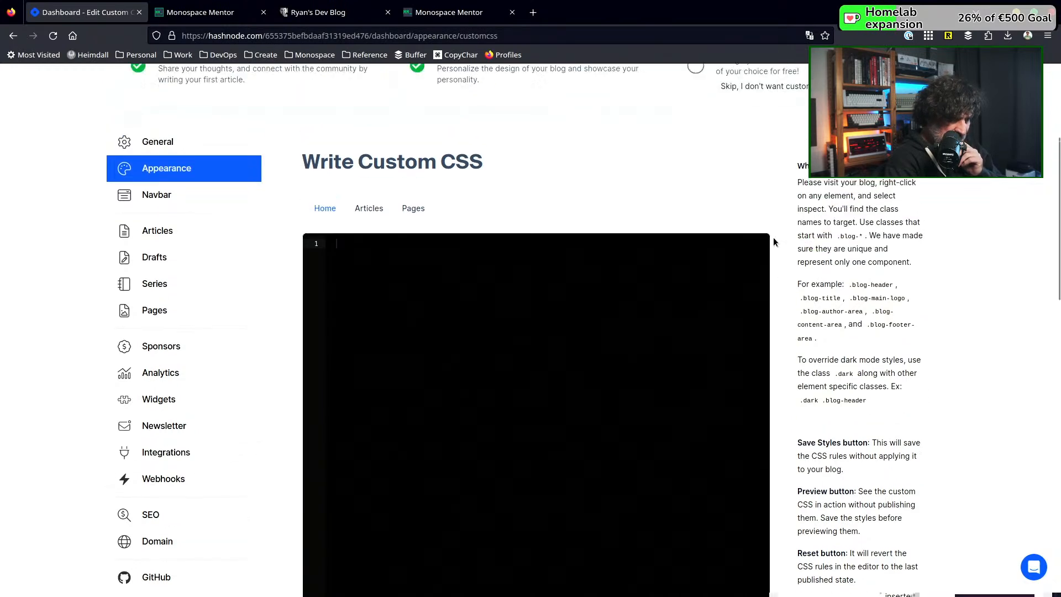
pyautogui.scroll(-2, 783, 258)
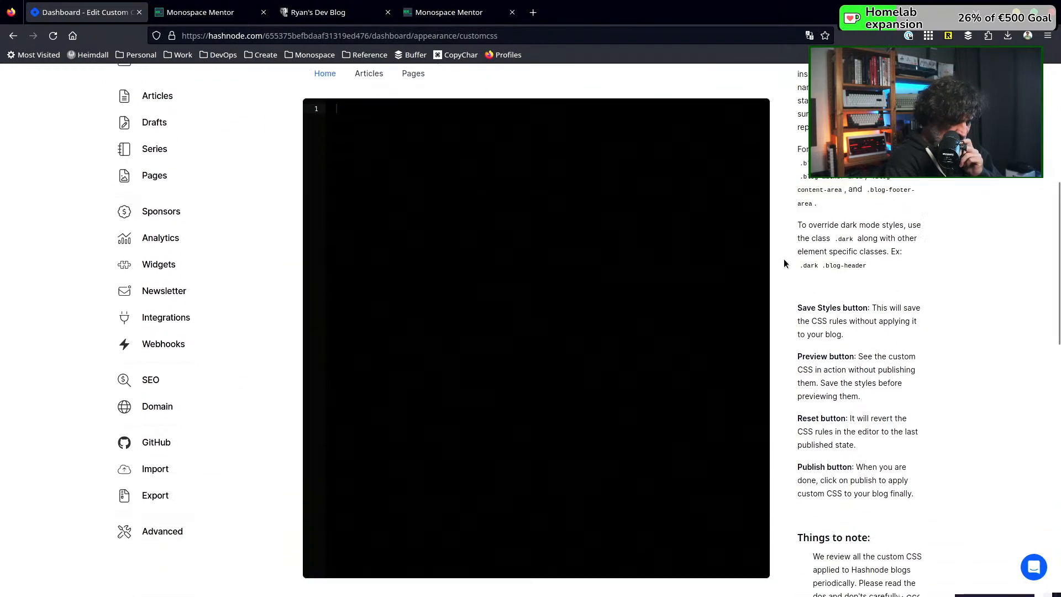
pyautogui.scroll(-1, 784, 263)
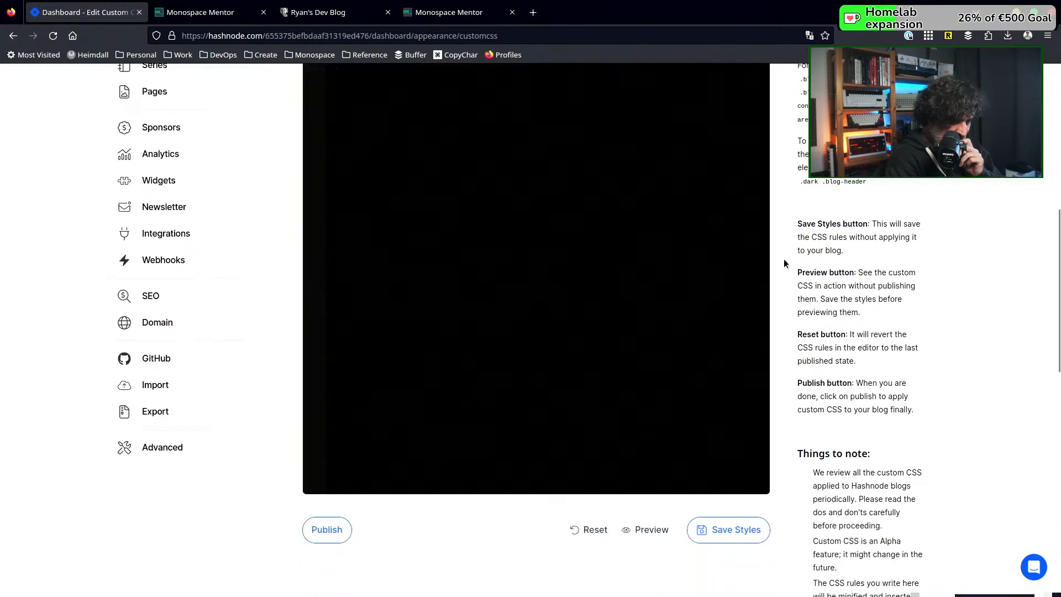
pyautogui.scroll(-2, 784, 263)
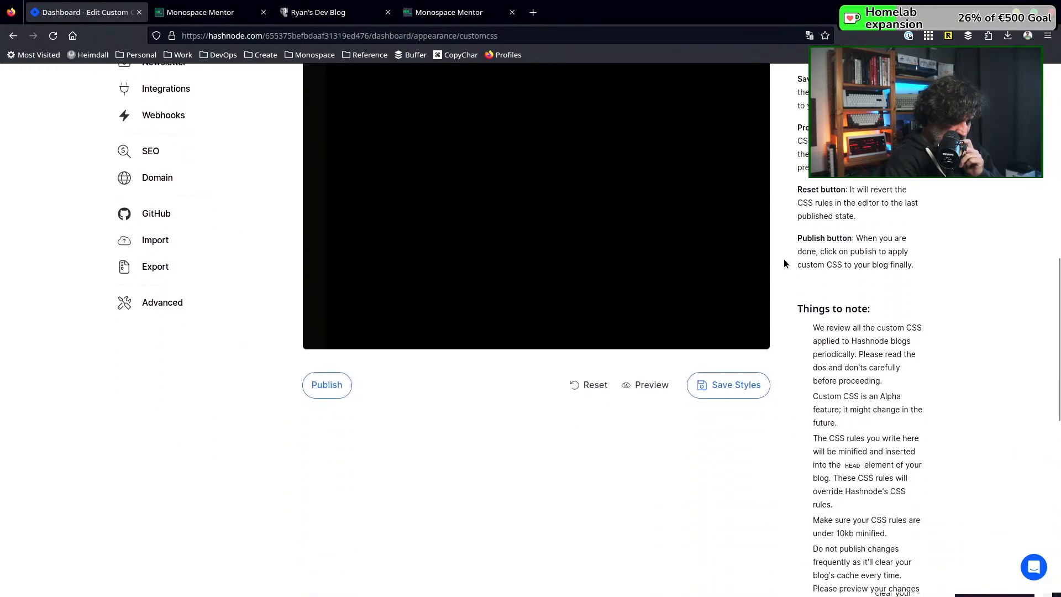
# Read the custom CSS notes, including the size limit, dos and don'ts, and the guidance on targetable classes
pyautogui.scroll(-1, 783, 260)
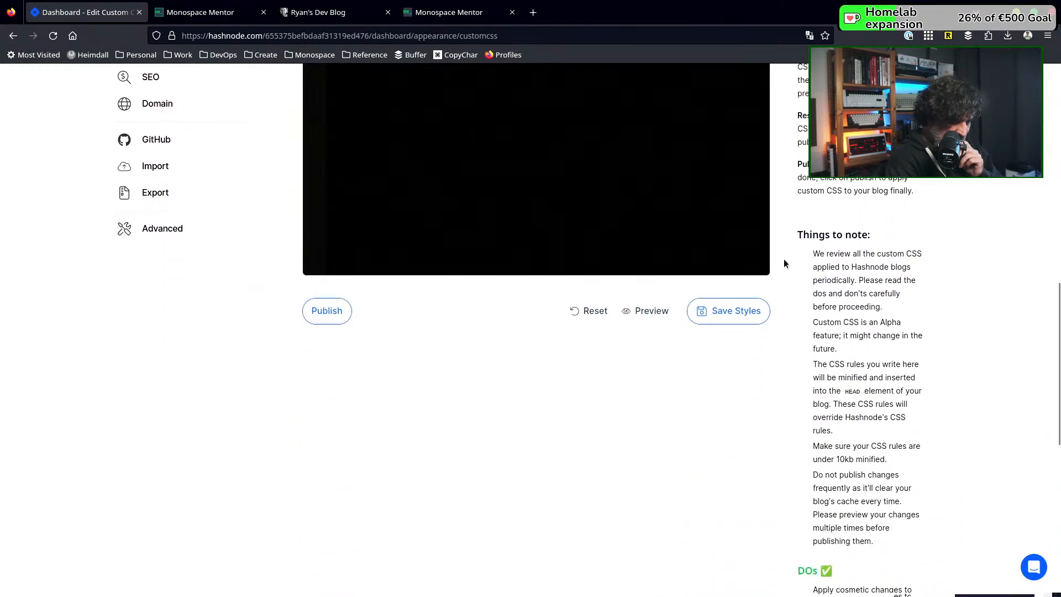
pyautogui.scroll(-1, 783, 260)
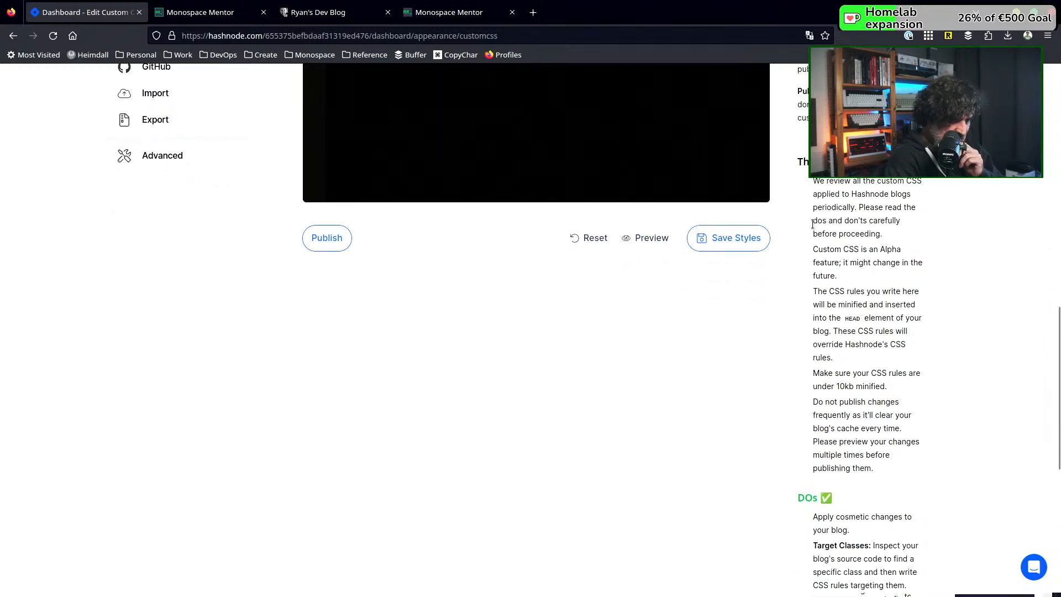
pyautogui.scroll(-1, 808, 247)
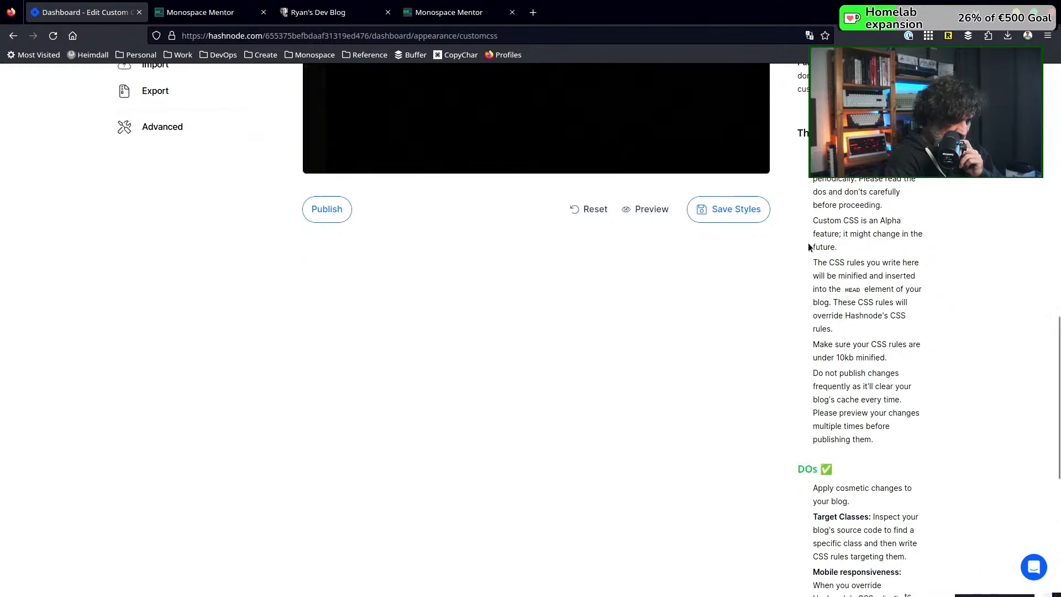
pyautogui.scroll(-1, 808, 247)
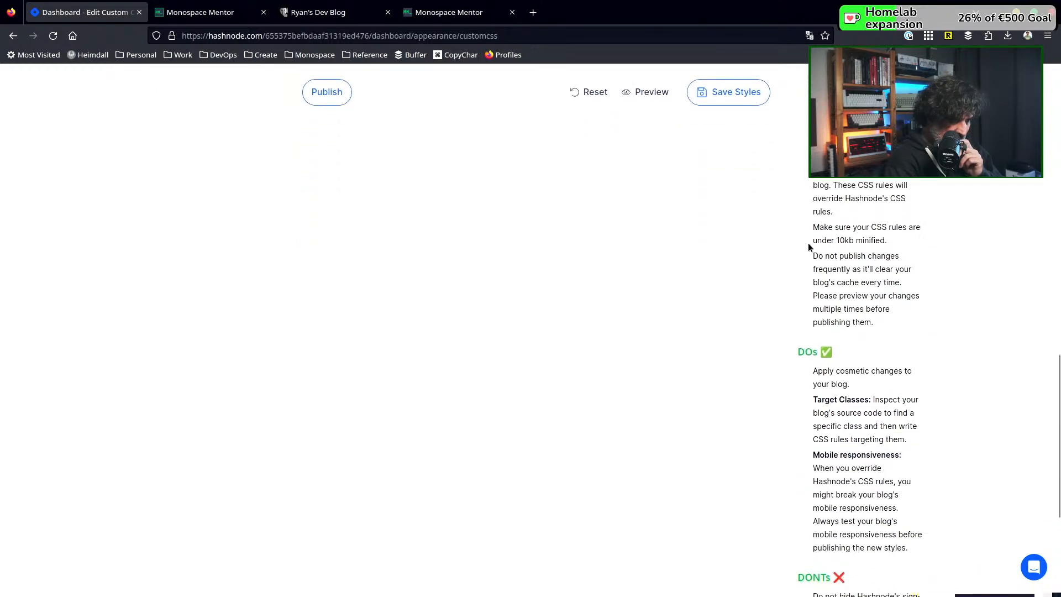
pyautogui.scroll(-2, 808, 247)
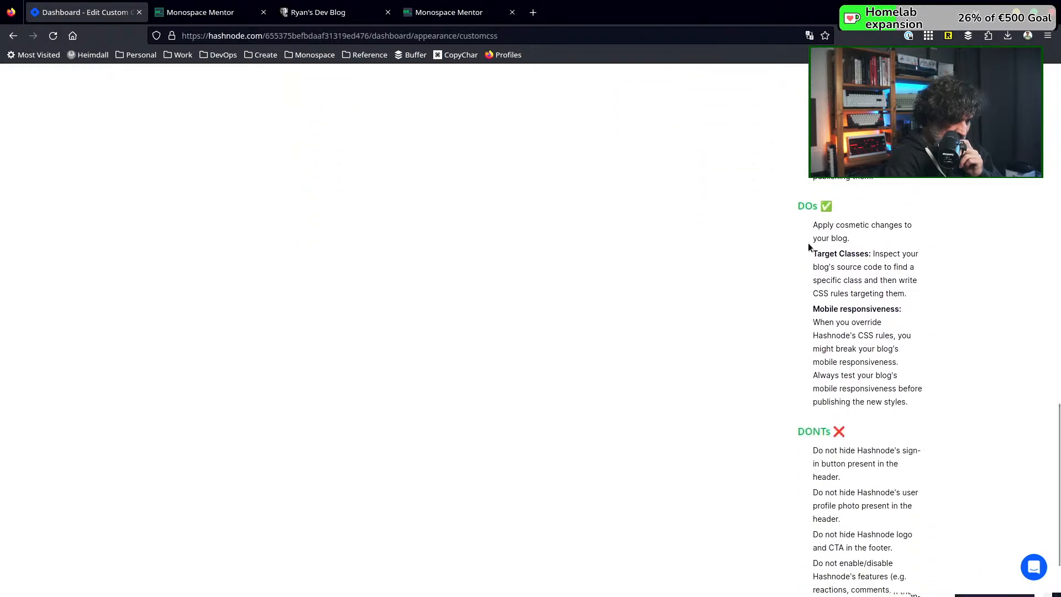
pyautogui.scroll(-1, 808, 243)
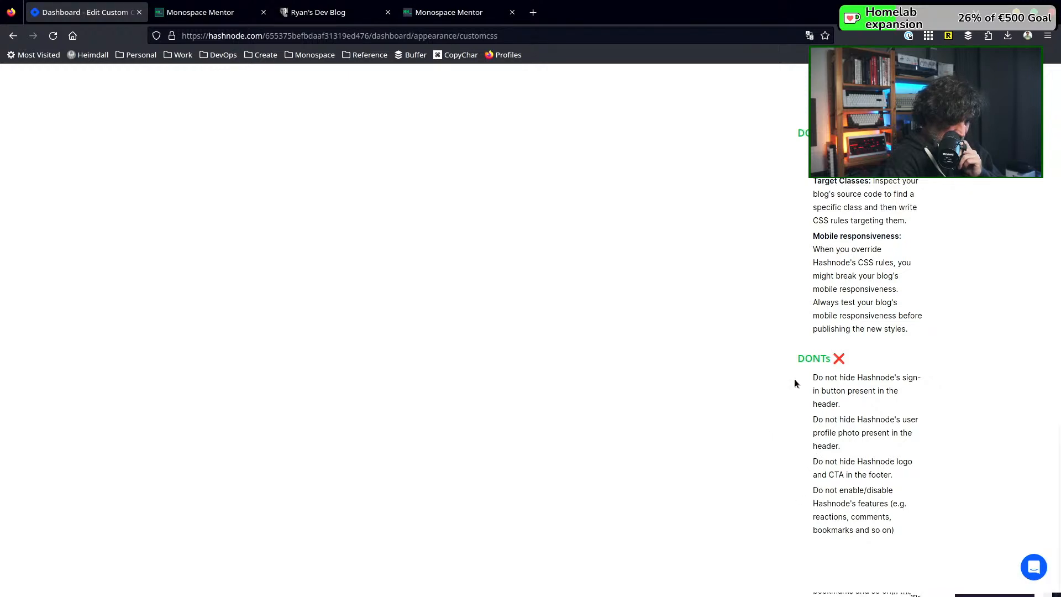
pyautogui.scroll(10, 794, 379)
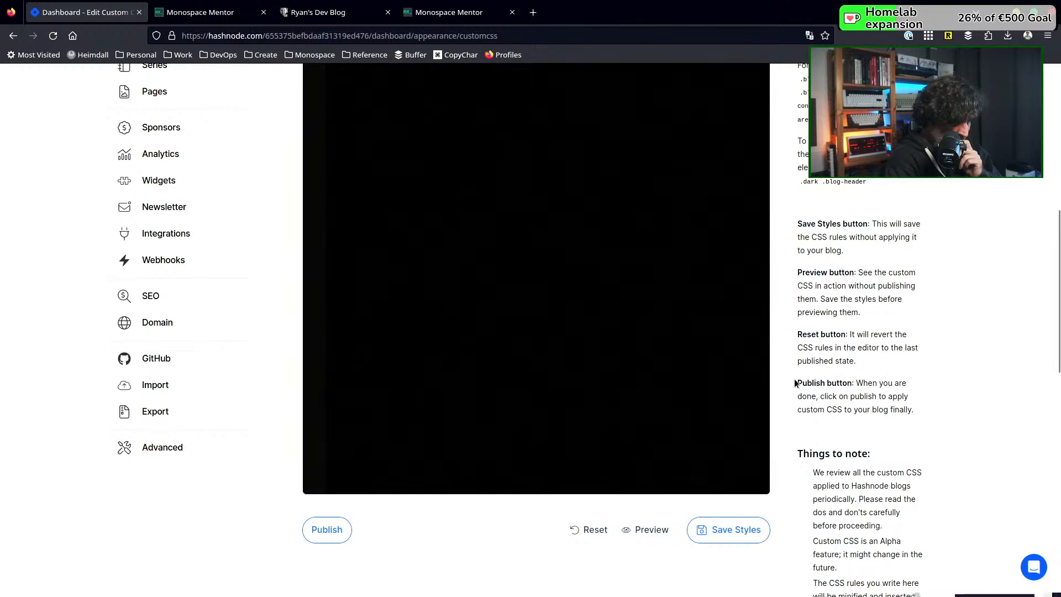
pyautogui.scroll(5, 794, 379)
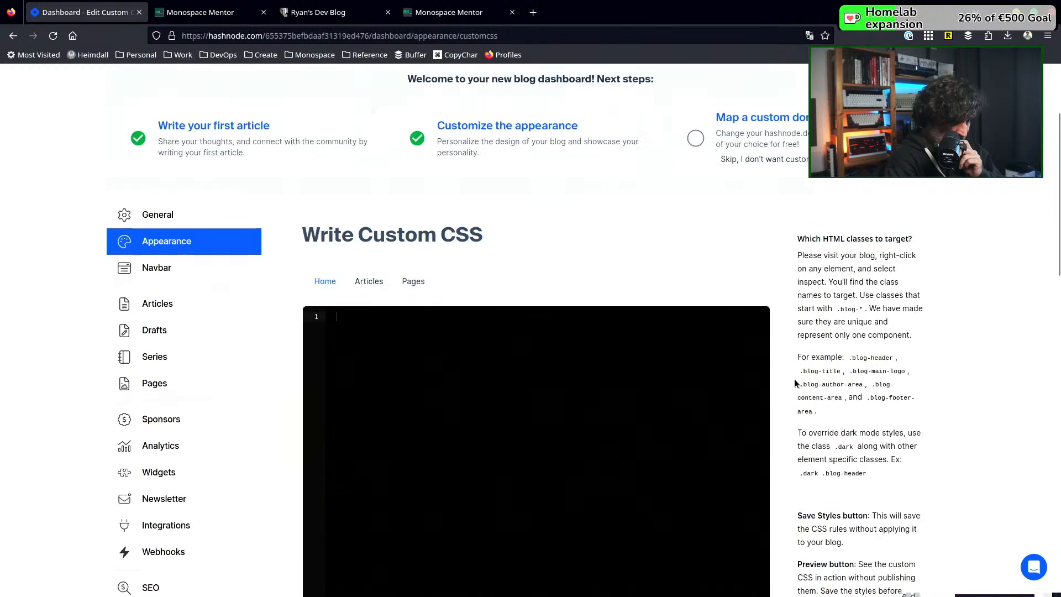
pyautogui.scroll(-3, 794, 379)
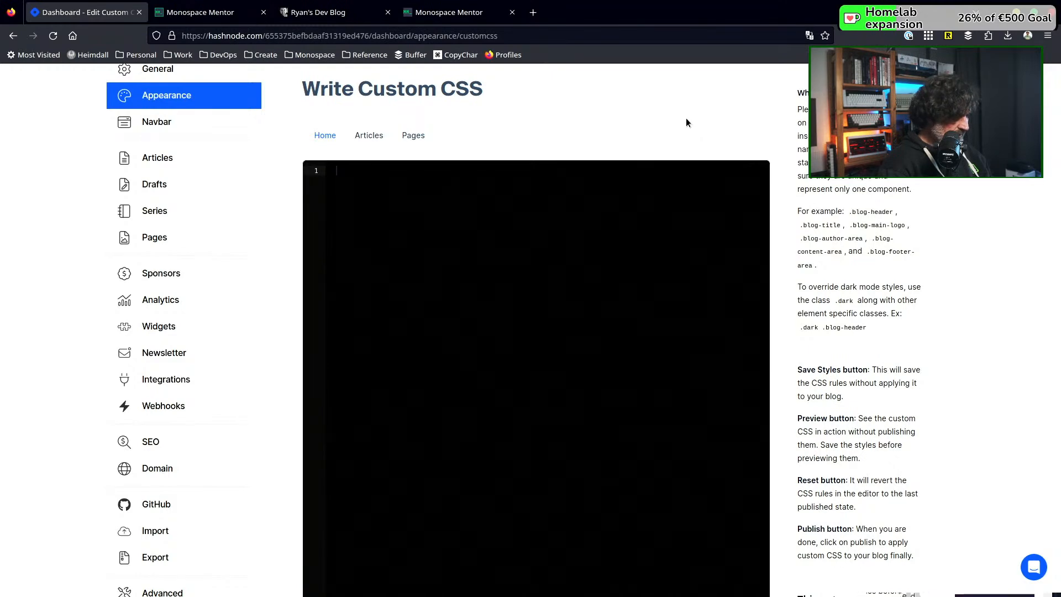
# Search the web for "google fonts" in a new tab and open the Google Fonts site
pyautogui.hotkey('ctrl', 't')
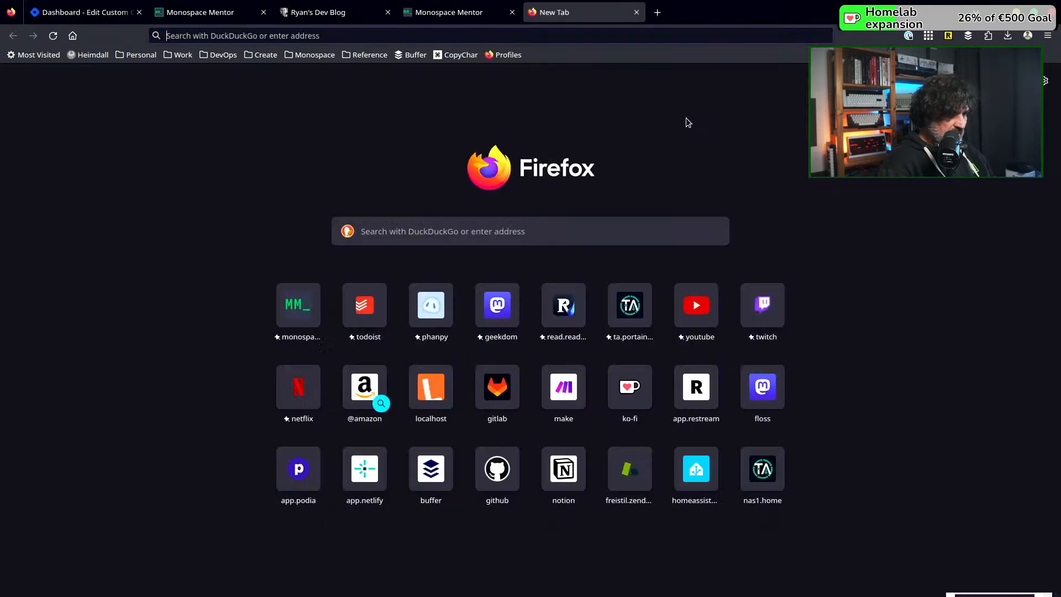
pyautogui.write('foogle')
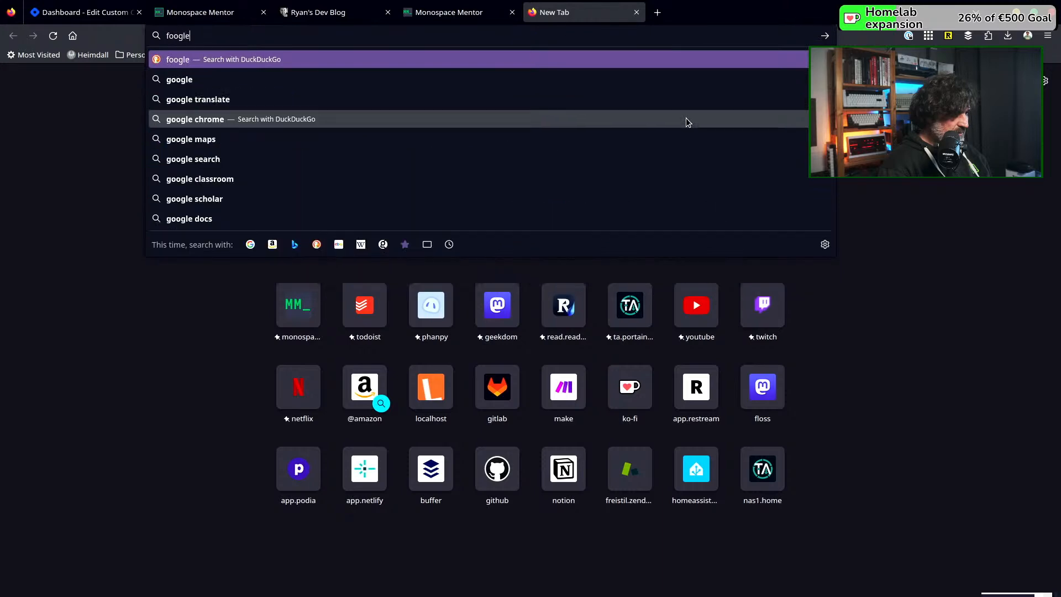
pyautogui.press('BackSpace')
pyautogui.press('BackSpace')
pyautogui.press('BackSpace')
pyautogui.press('BackSpace')
pyautogui.press('BackSpace')
pyautogui.press('BackSpace')
pyautogui.write('google')
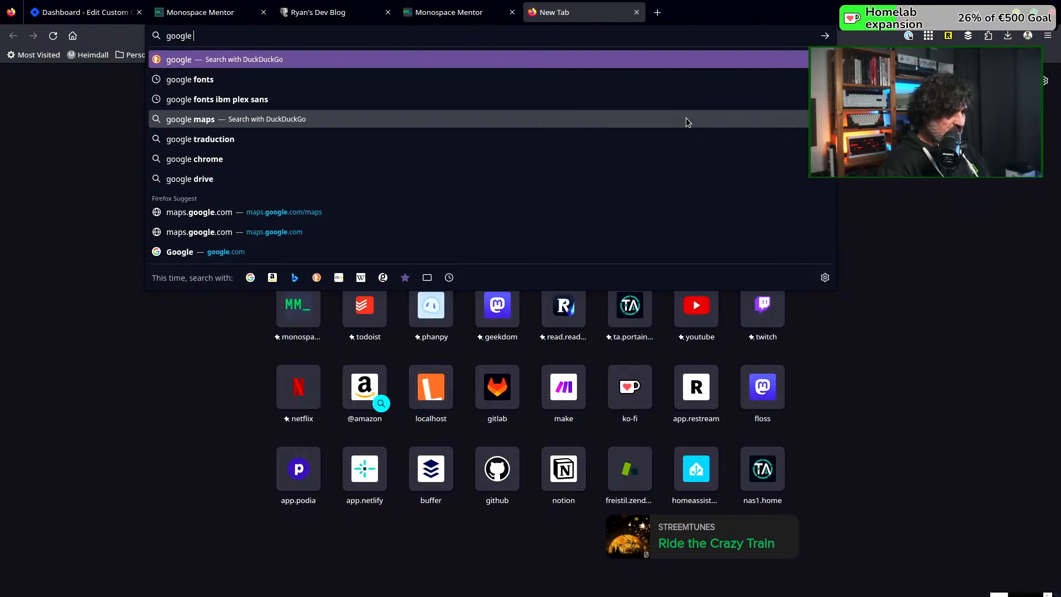
pyautogui.write('fonts')
pyautogui.press('Return')
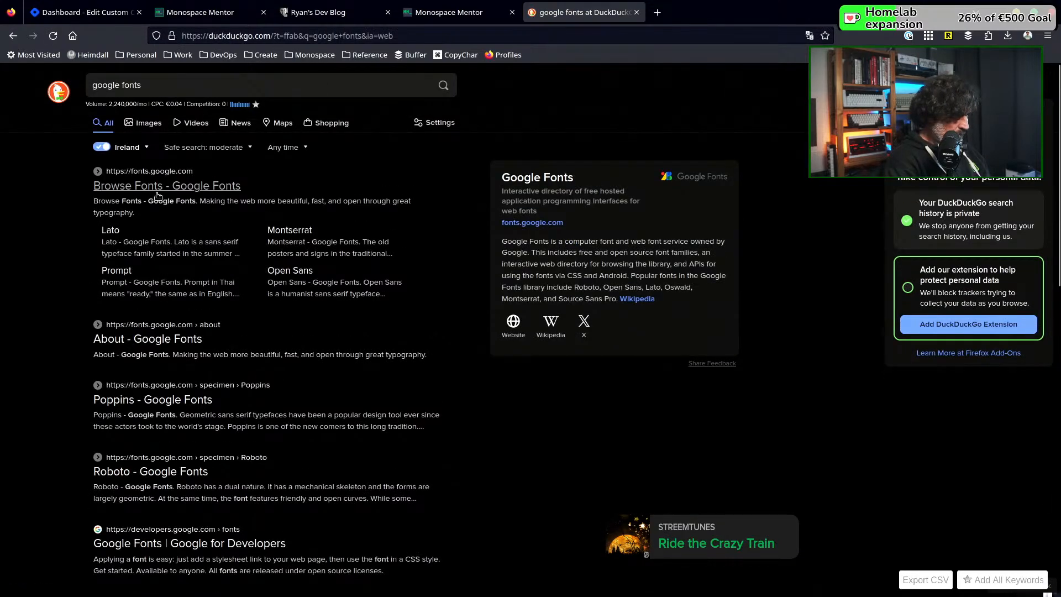
pyautogui.click(160, 190)
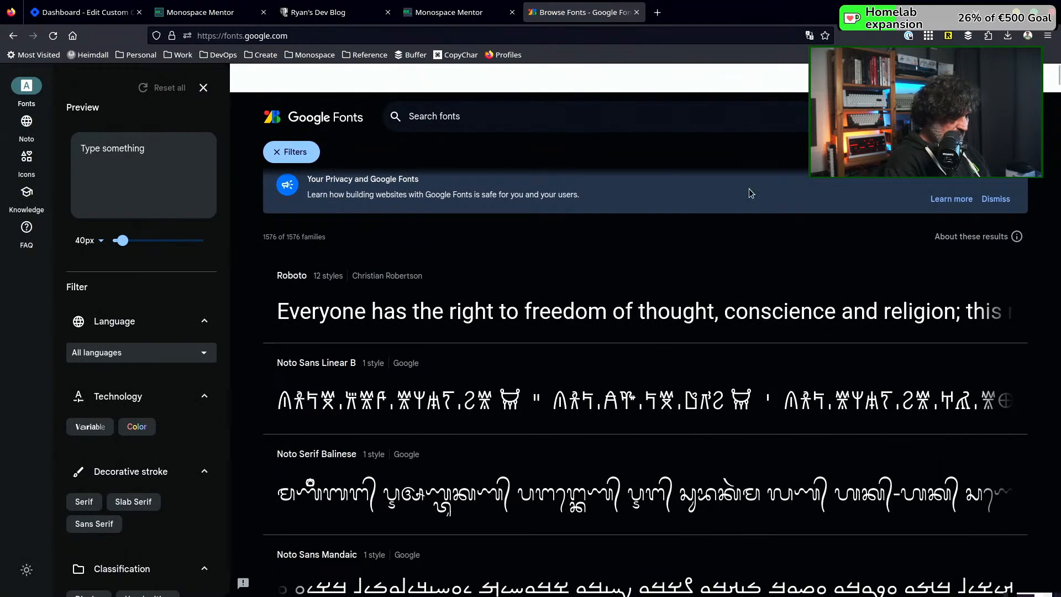
pyautogui.click(1014, 116)
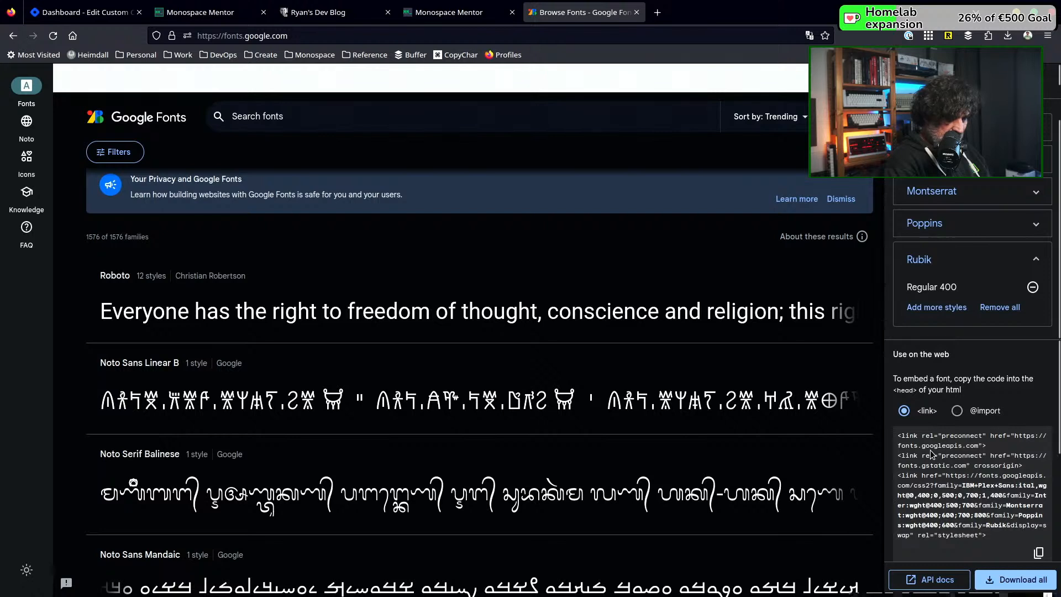
pyautogui.click(957, 411)
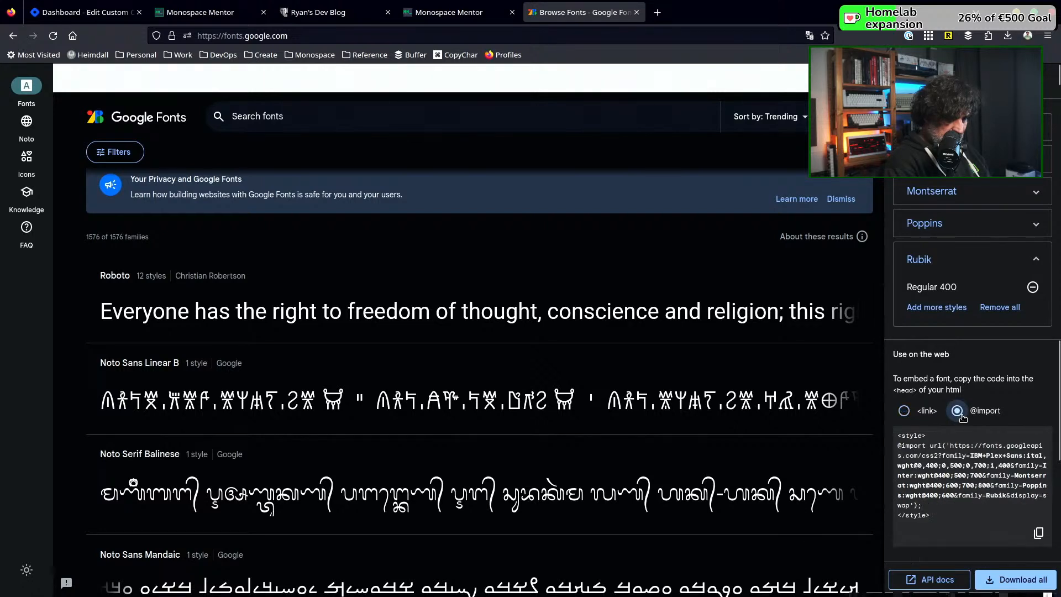
pyautogui.click(1039, 536)
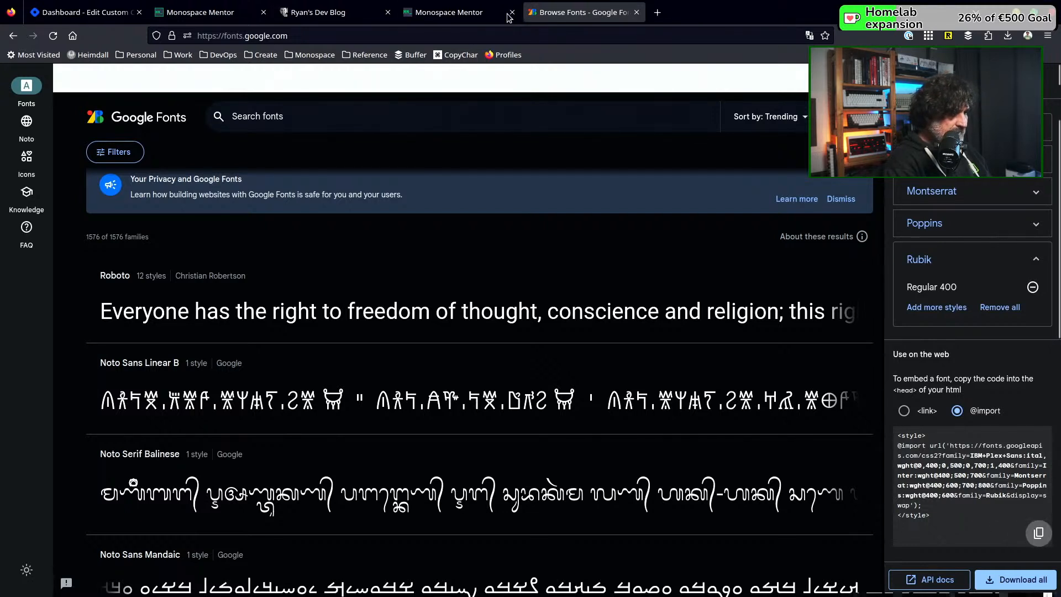
# Return to Hashnode's custom CSS page and paste the copied font import code into the Home stylesheet
pyautogui.click(114, 14)
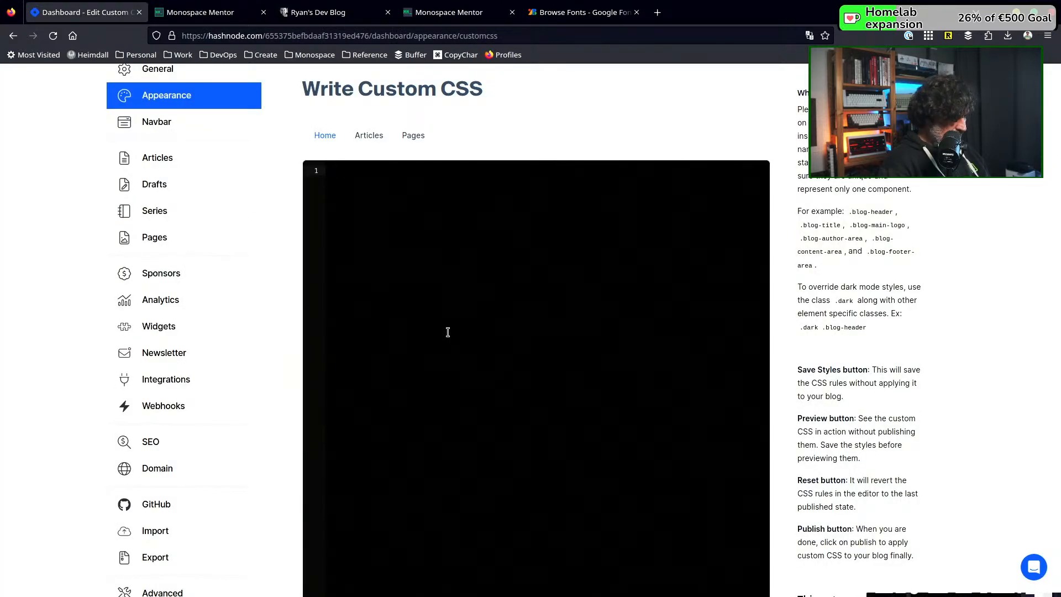
pyautogui.hotkey('ctrl', 'v')
pyautogui.press('Up')
pyautogui.press('Up')
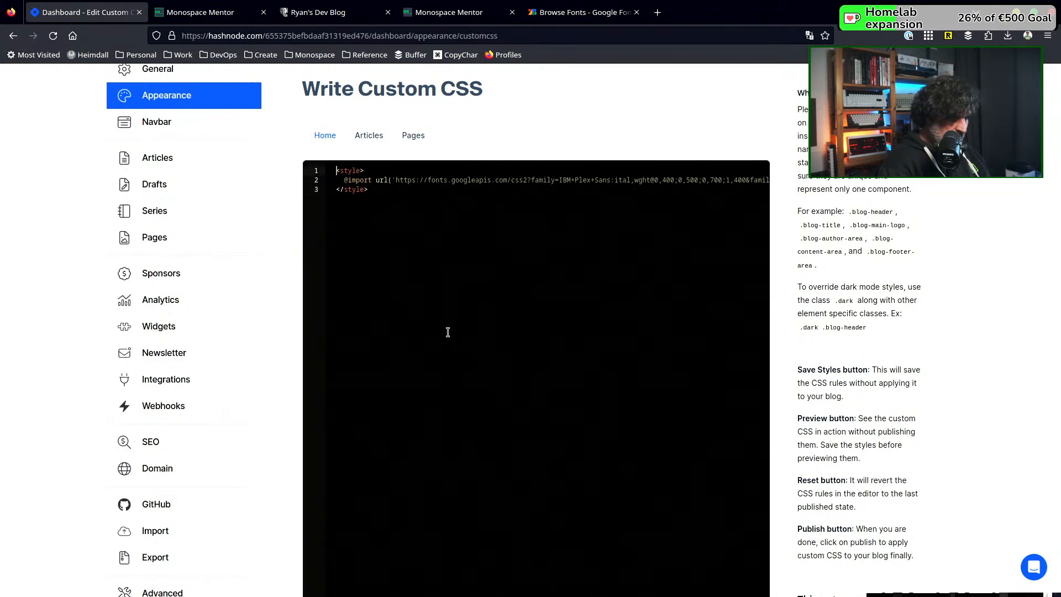
pyautogui.hotkey('shift', 'Down')
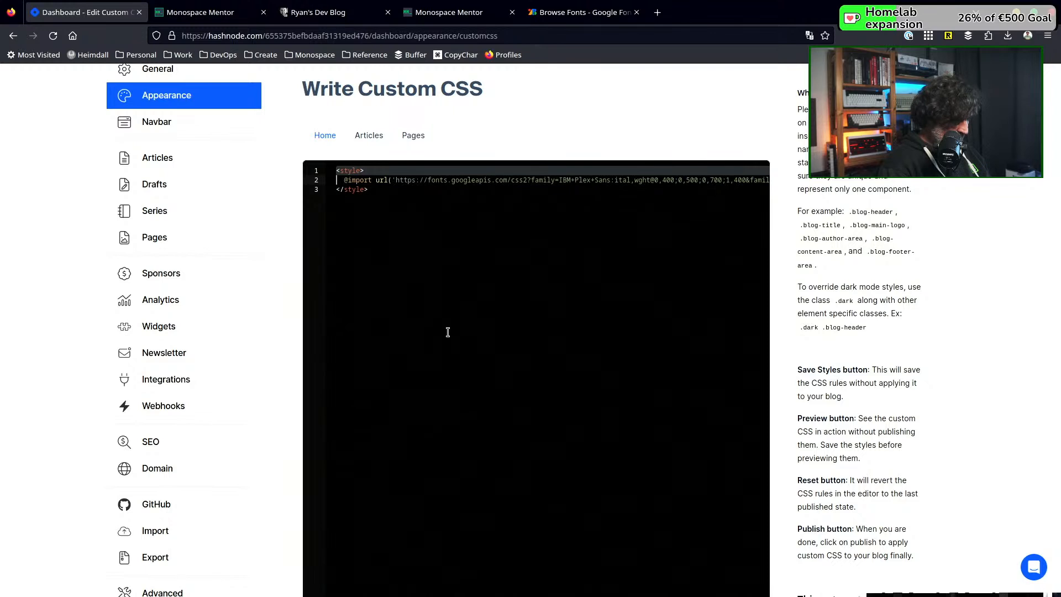
pyautogui.press('BackSpace')
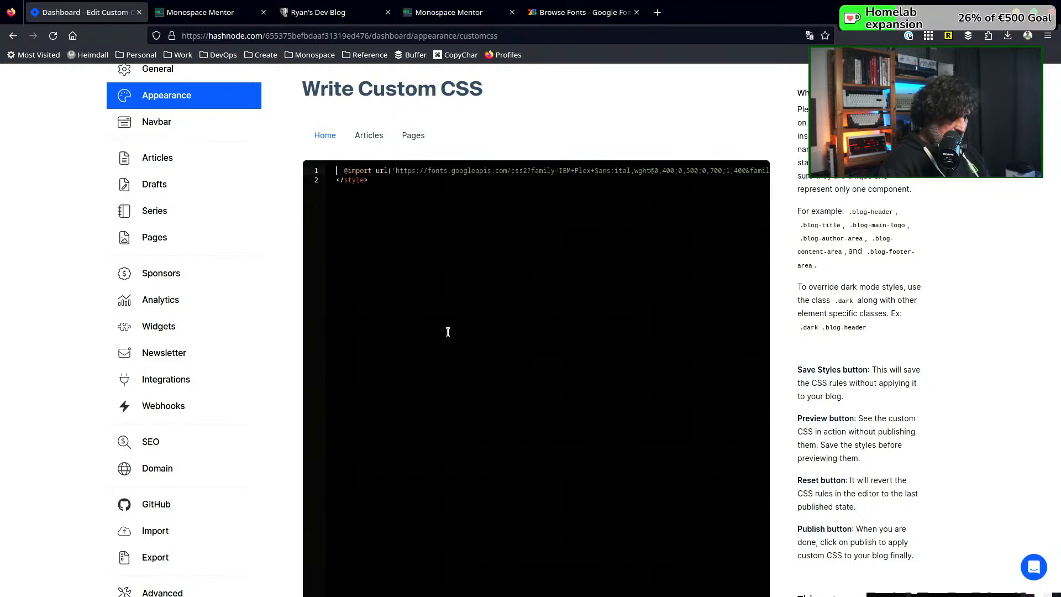
pyautogui.press('BackSpace')
pyautogui.press('Down')
pyautogui.press('End')
pyautogui.press('BackSpace')
pyautogui.press('BackSpace')
pyautogui.press('BackSpace')
pyautogui.press('BackSpace')
pyautogui.press('BackSpace')
pyautogui.press('BackSpace')
pyautogui.press('BackSpace')
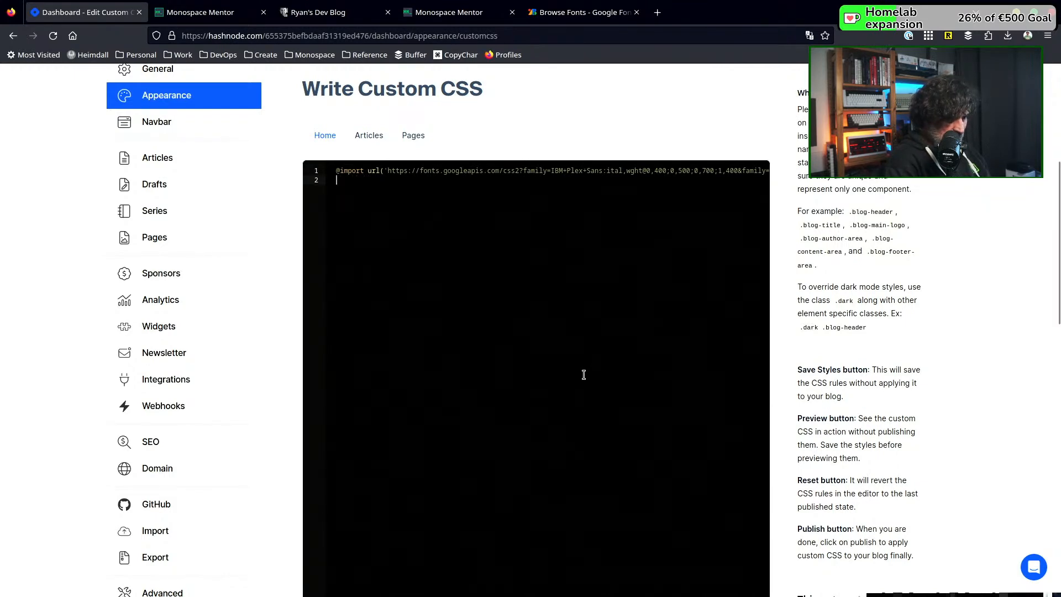
# Switch to the published Hashnode blog, reload its home page, and look over the article cards
pyautogui.scroll(-5, 582, 372)
pyautogui.scroll(3, 584, 375)
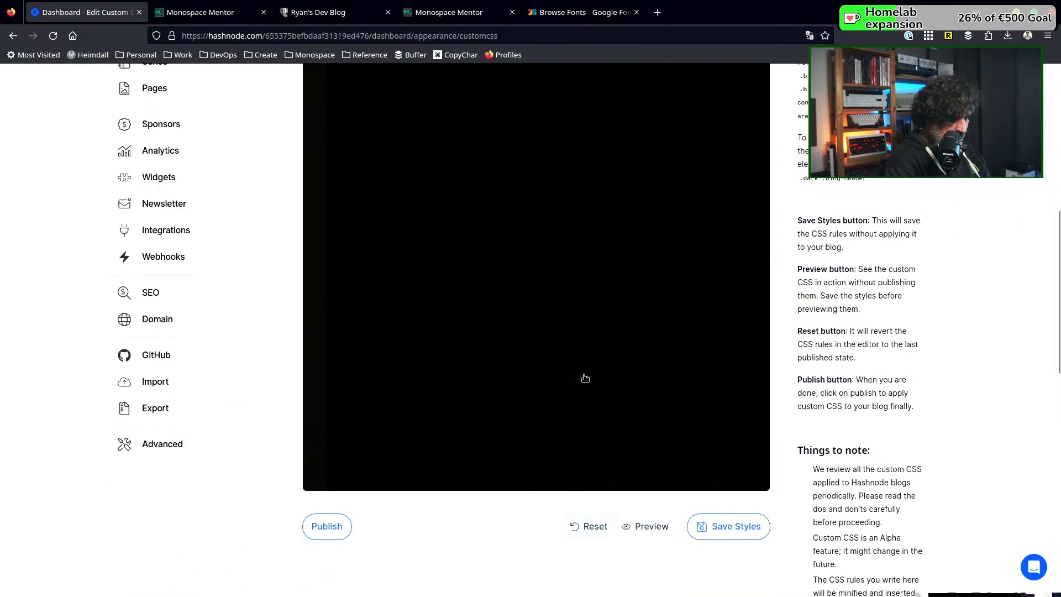
pyautogui.click(213, 13)
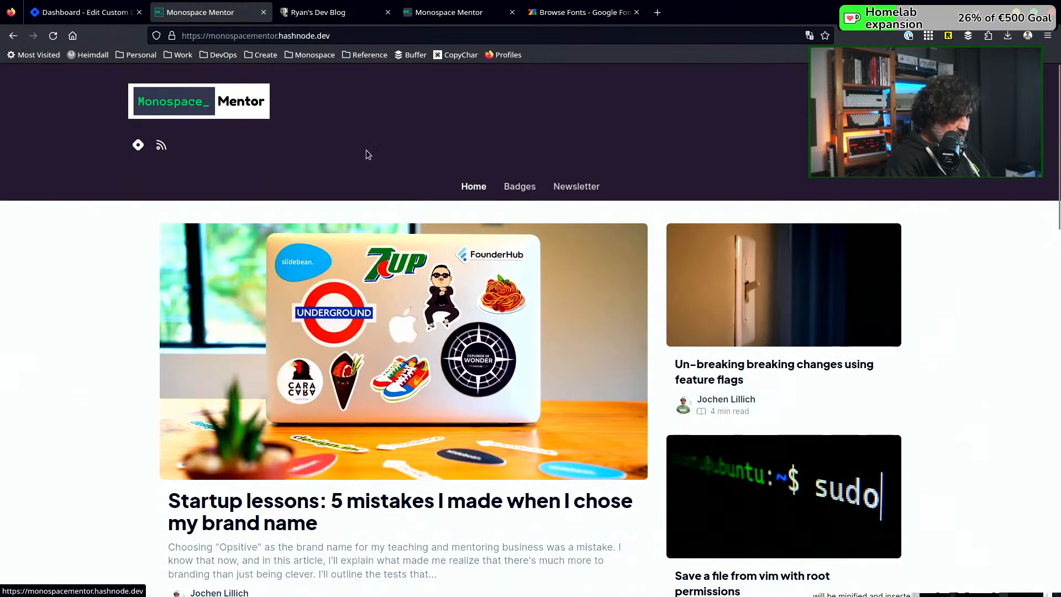
pyautogui.click(471, 186)
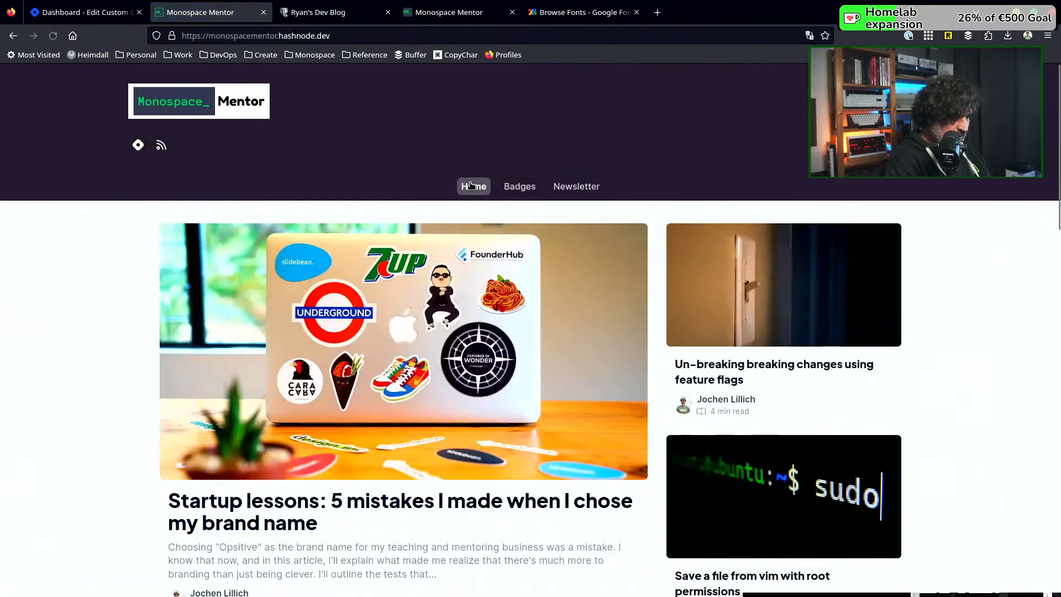
pyautogui.scroll(-5, 475, 390)
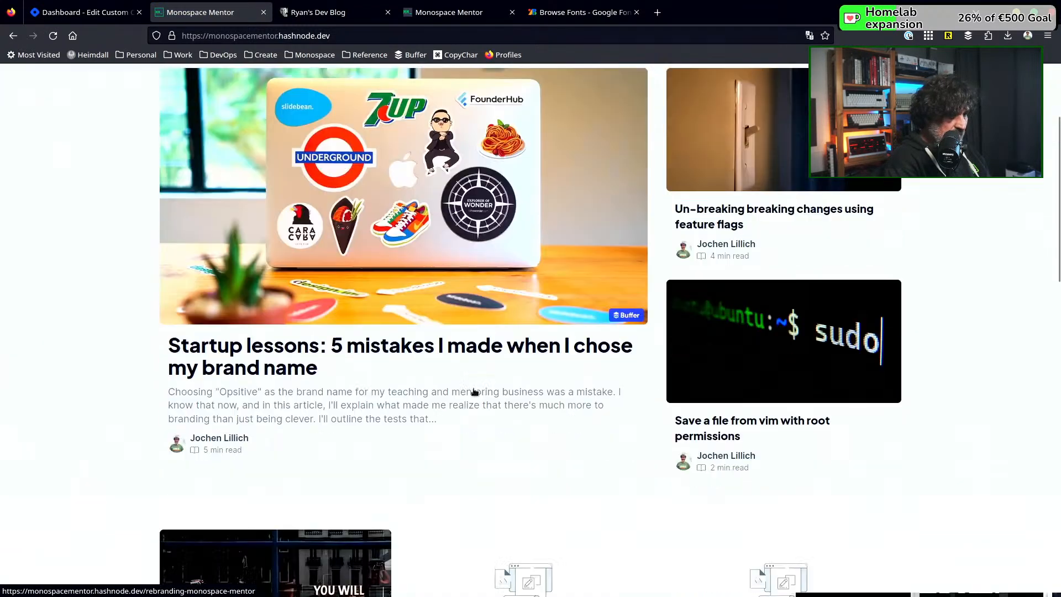
pyautogui.scroll(3, 473, 388)
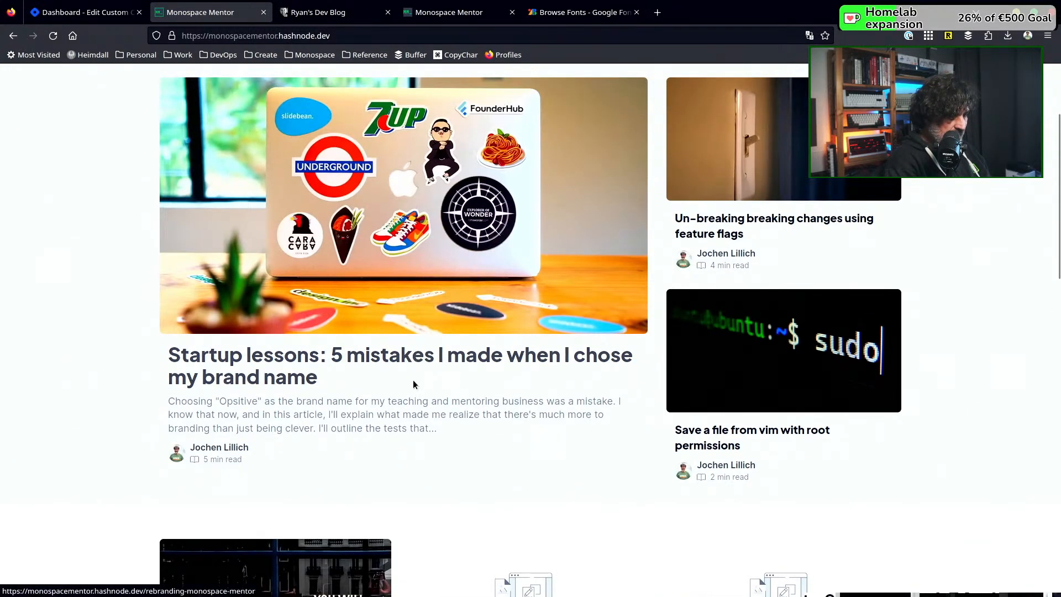
pyautogui.scroll(-5, 413, 379)
pyautogui.scroll(5, 457, 367)
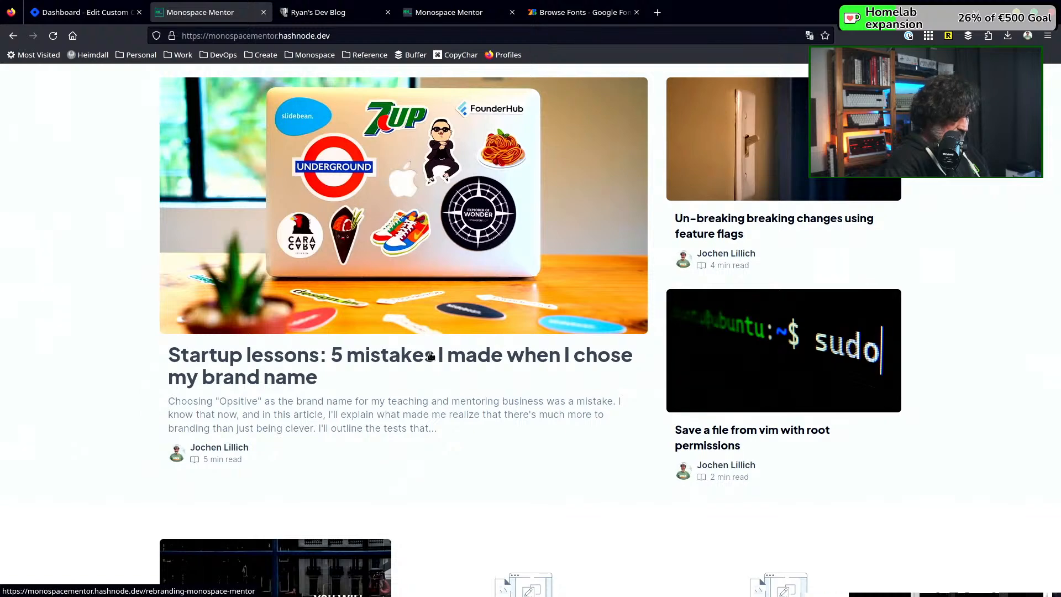
# Inspect the "Startup lessons" article title and select its h1 element in the page markup to examine its classes
pyautogui.rightClick(430, 355)
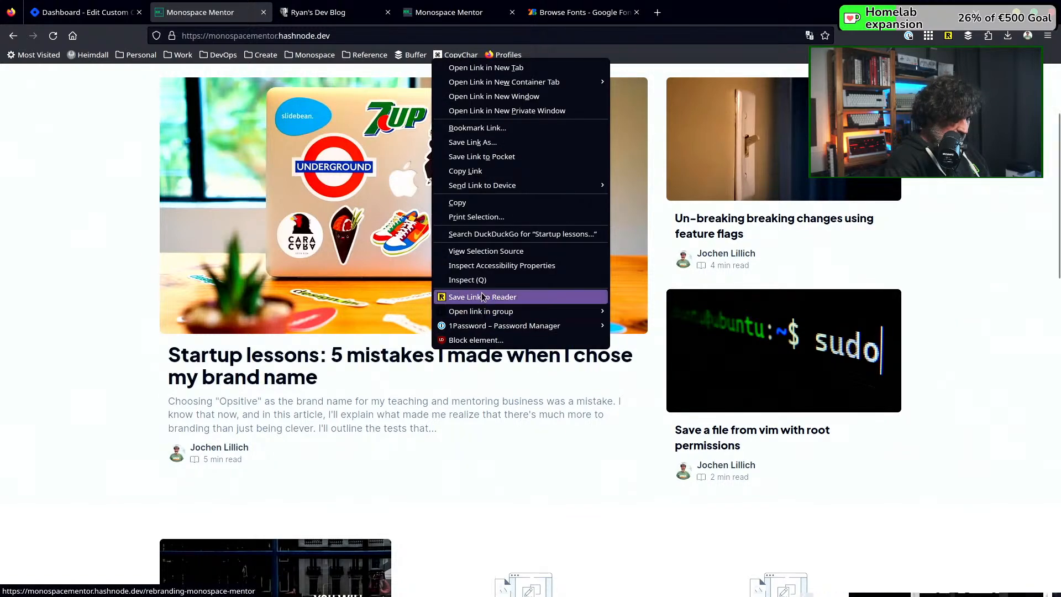
pyautogui.click(468, 280)
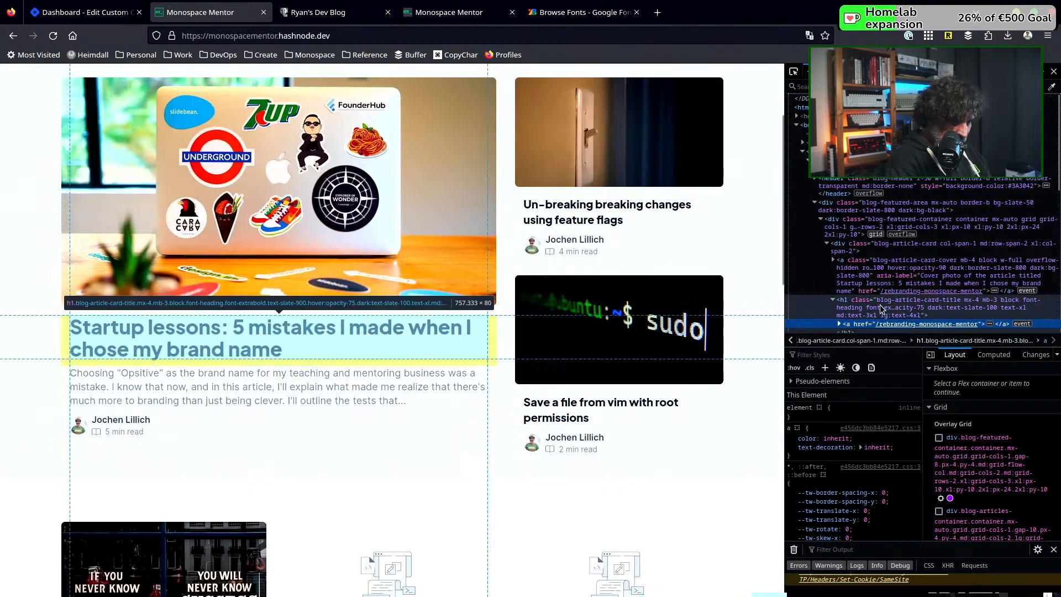
pyautogui.scroll(-3, 880, 311)
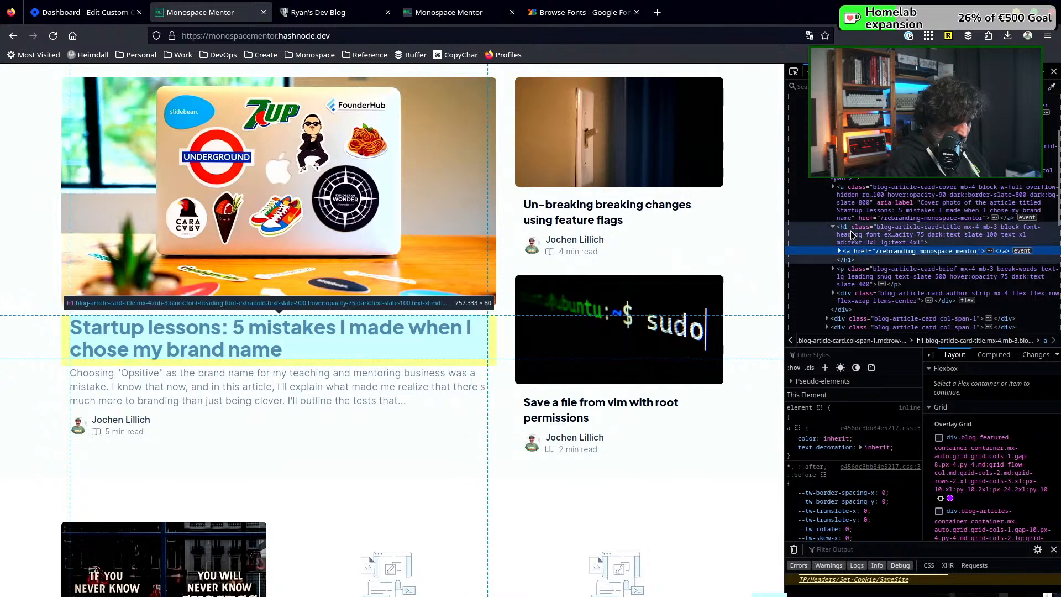
pyautogui.click(847, 231)
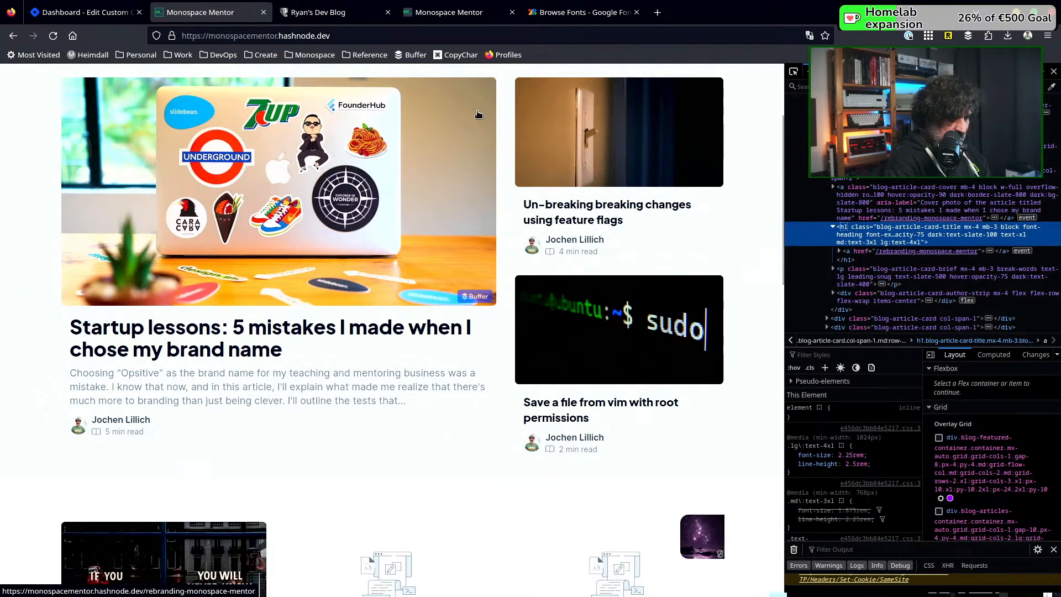
# Return to Hashnode's custom CSS page and start a .blog-article-card-title rule below the font import in the Home stylesheet
pyautogui.click(81, 18)
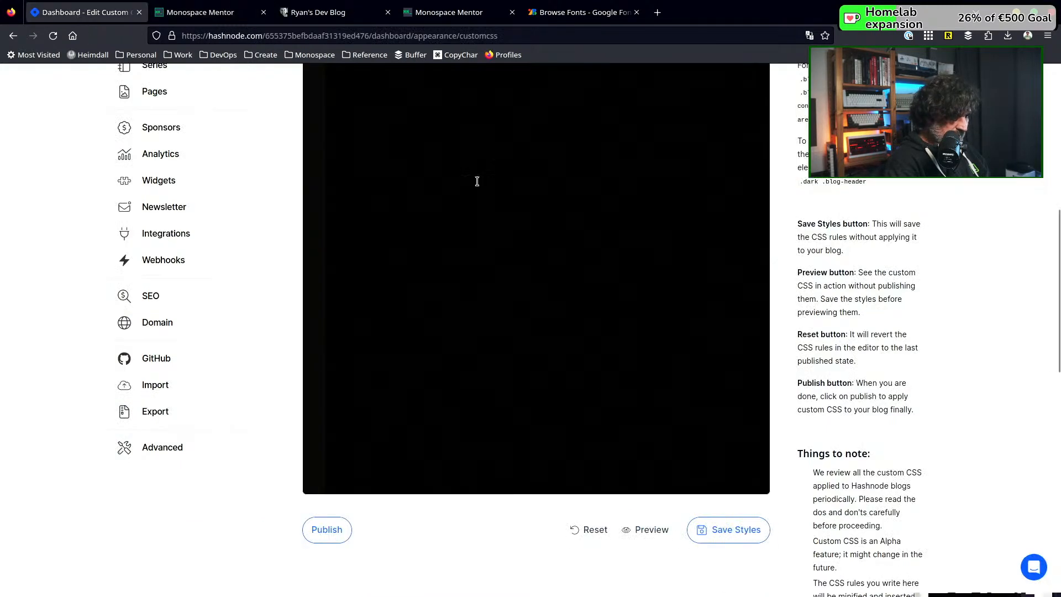
pyautogui.scroll(4, 477, 181)
pyautogui.scroll(1, 476, 181)
pyautogui.press('Return')
pyautogui.write('.blog')
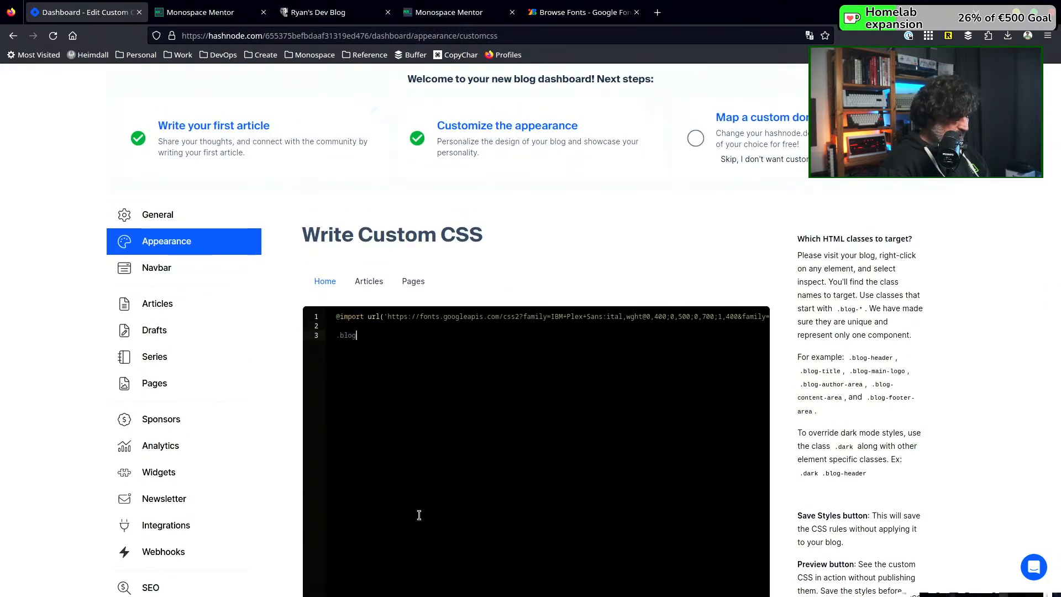
pyautogui.write('-articl')
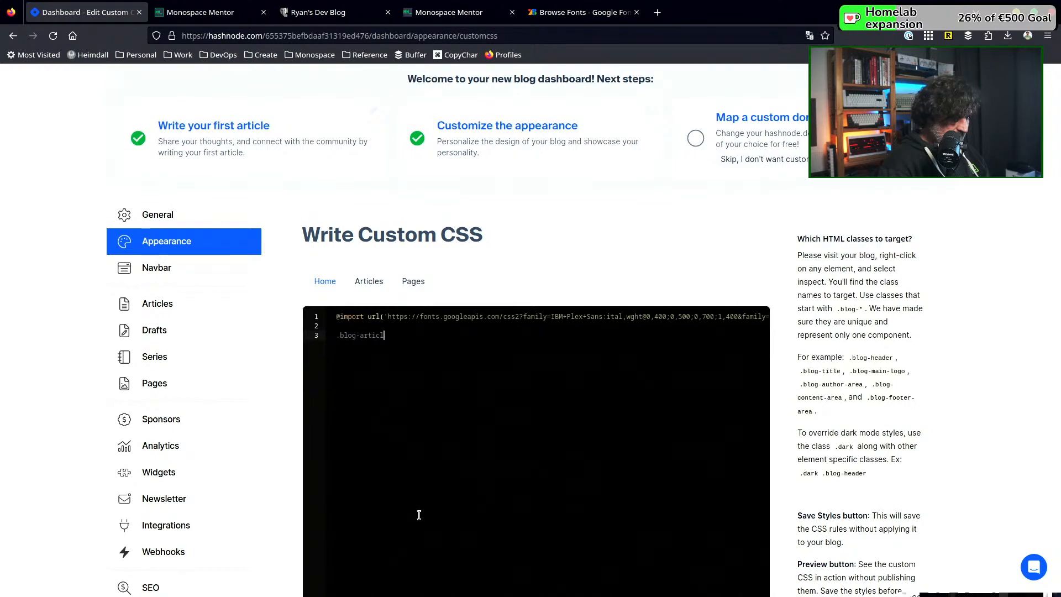
pyautogui.write('e-card-title {')
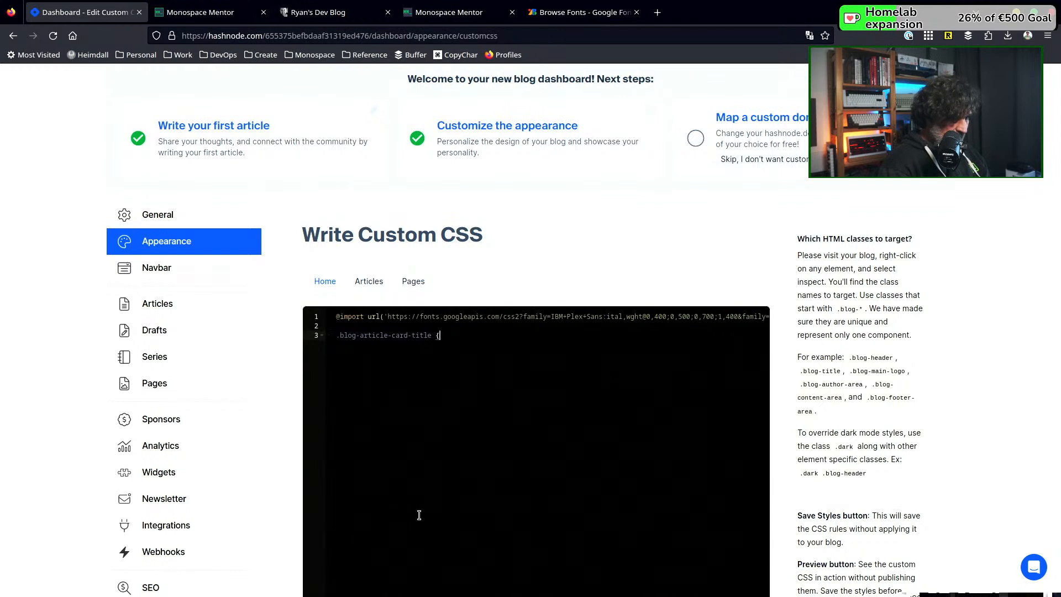
pyautogui.press('Return')
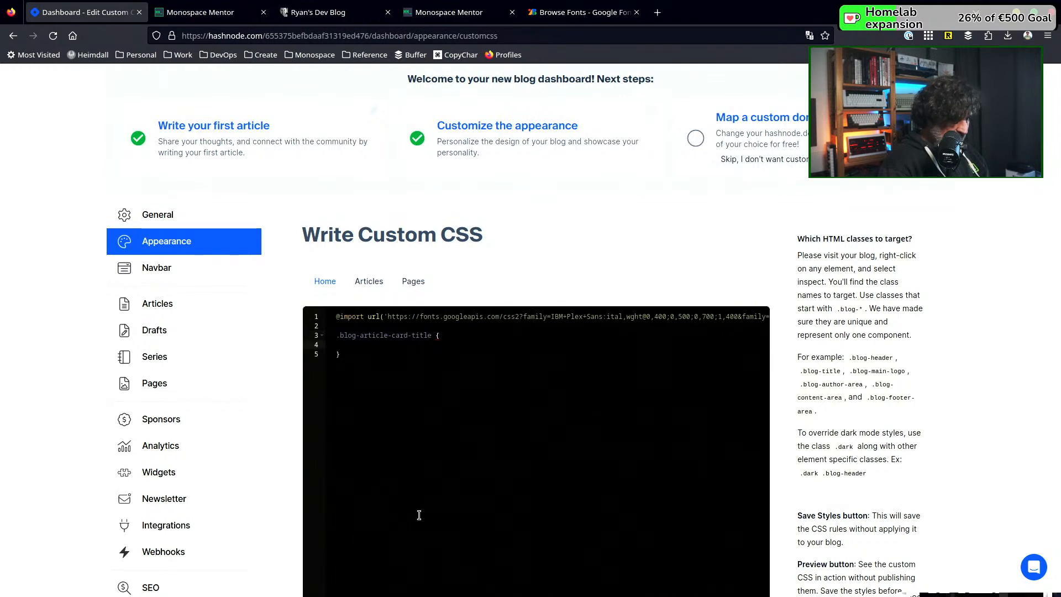
# Add a font-family declaration with "Montserrat" to the .blog-article-card-title rule
pyautogui.write('font-fa')
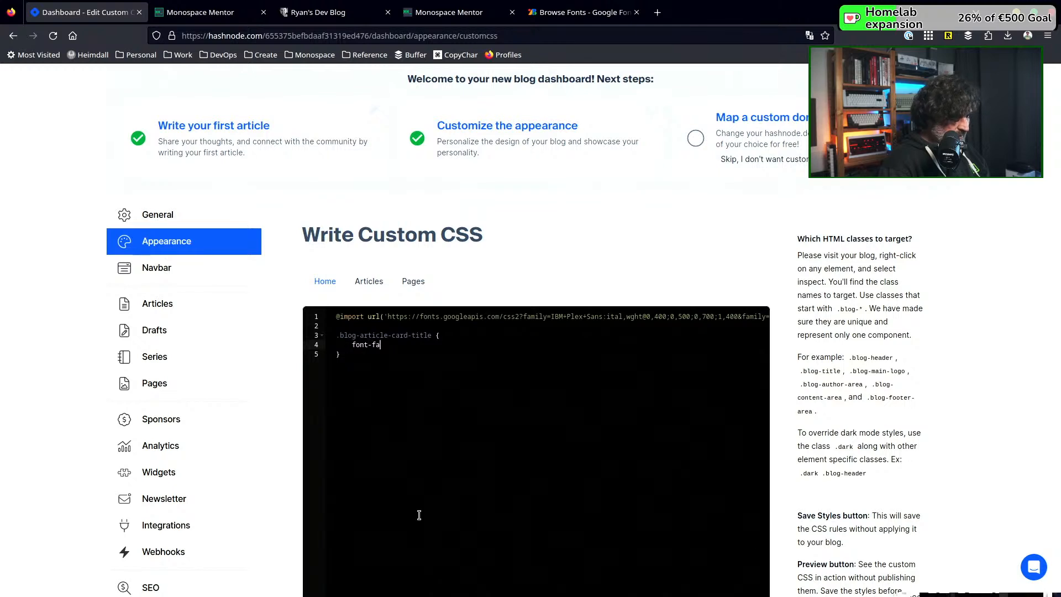
pyautogui.write('mily: "fmon";')
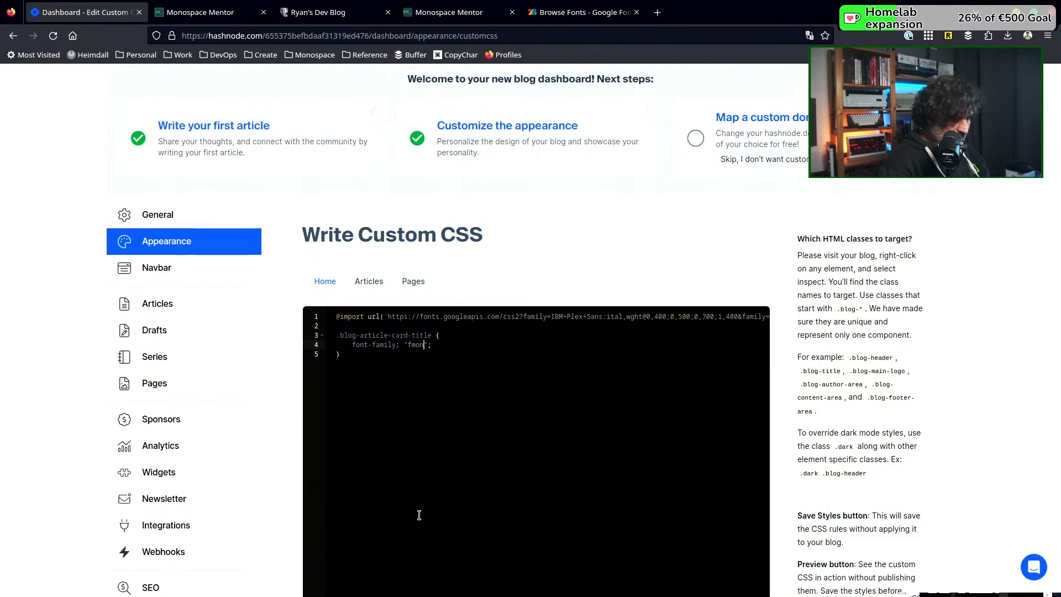
pyautogui.press('BackSpace')
pyautogui.press('BackSpace')
pyautogui.press('BackSpace')
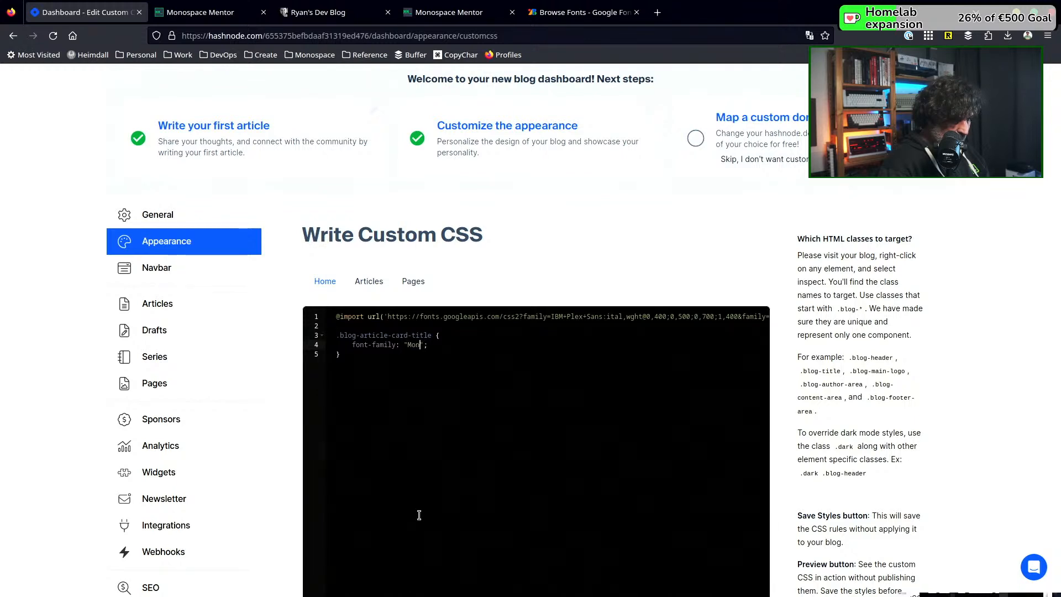
pyautogui.press('BackSpace')
pyautogui.press('BackSpace')
pyautogui.write('tserrat')
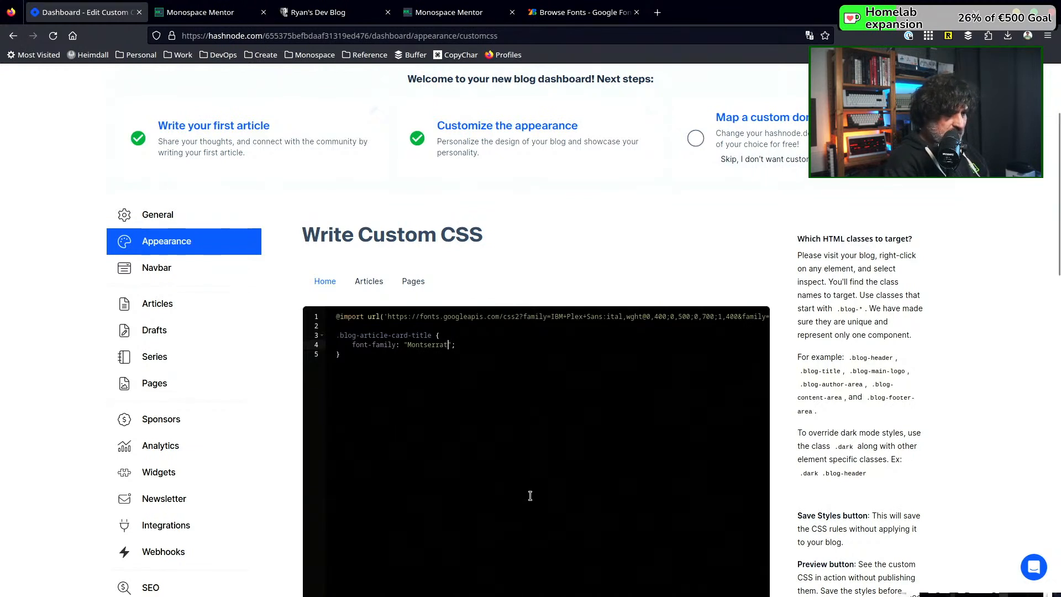
# Add sans-serif as the fallback after "Montserrat" in the font-family declaration and publish the custom CSS
pyautogui.click(556, 428)
pyautogui.scroll(-2, 557, 428)
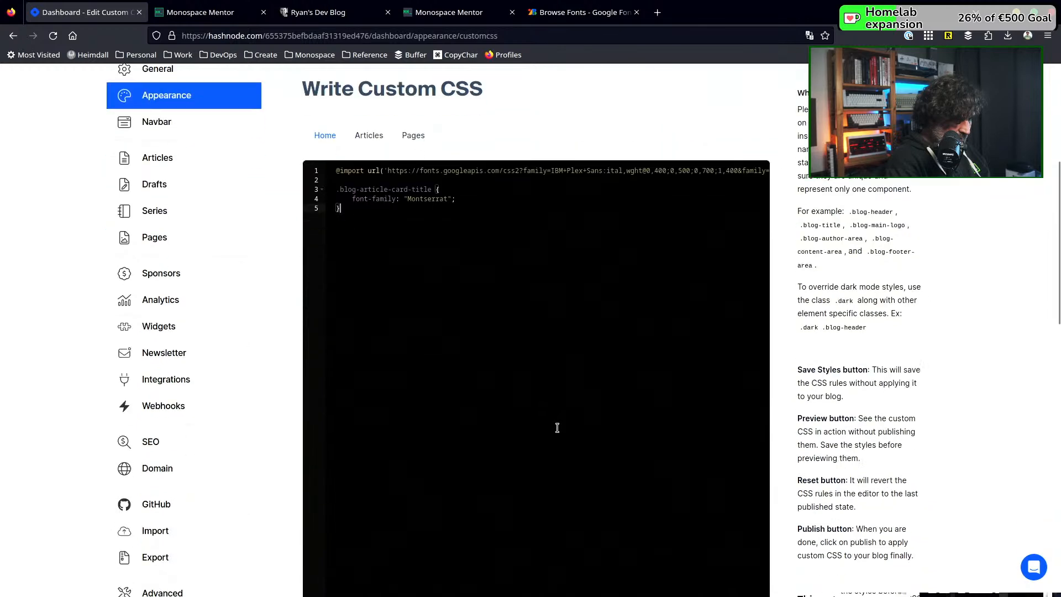
pyautogui.click(452, 271)
pyautogui.write(';')
pyautogui.press('Right')
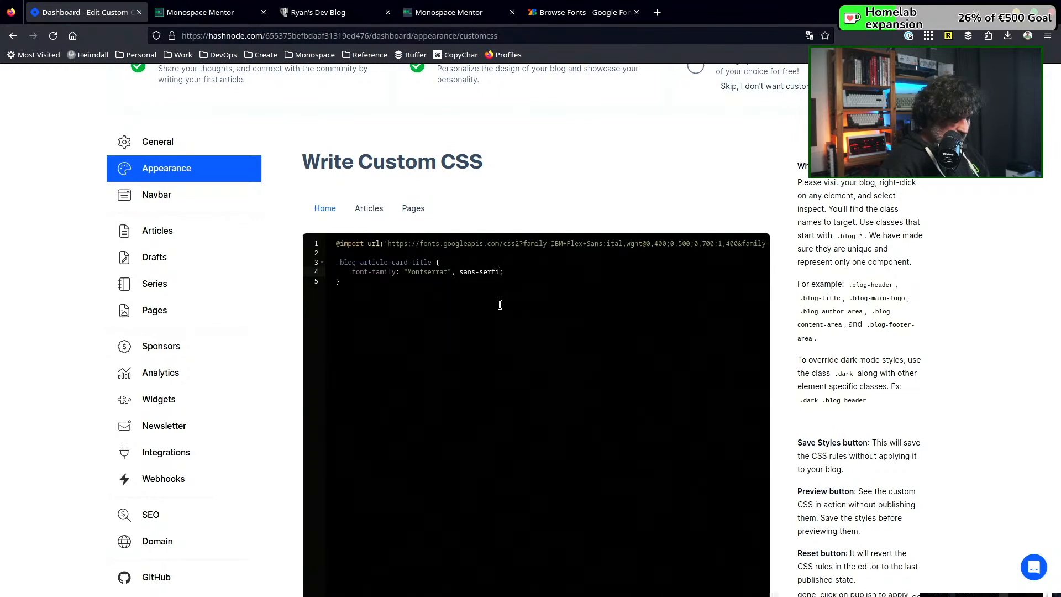
pyautogui.write(', sans-serif')
pyautogui.scroll(-5, 830, 425)
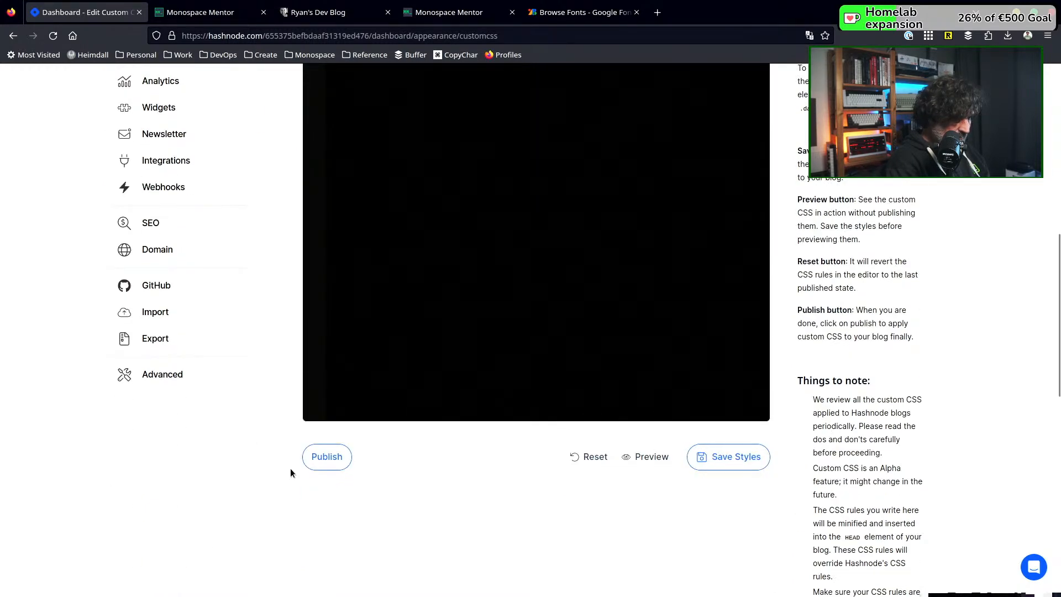
pyautogui.click(331, 462)
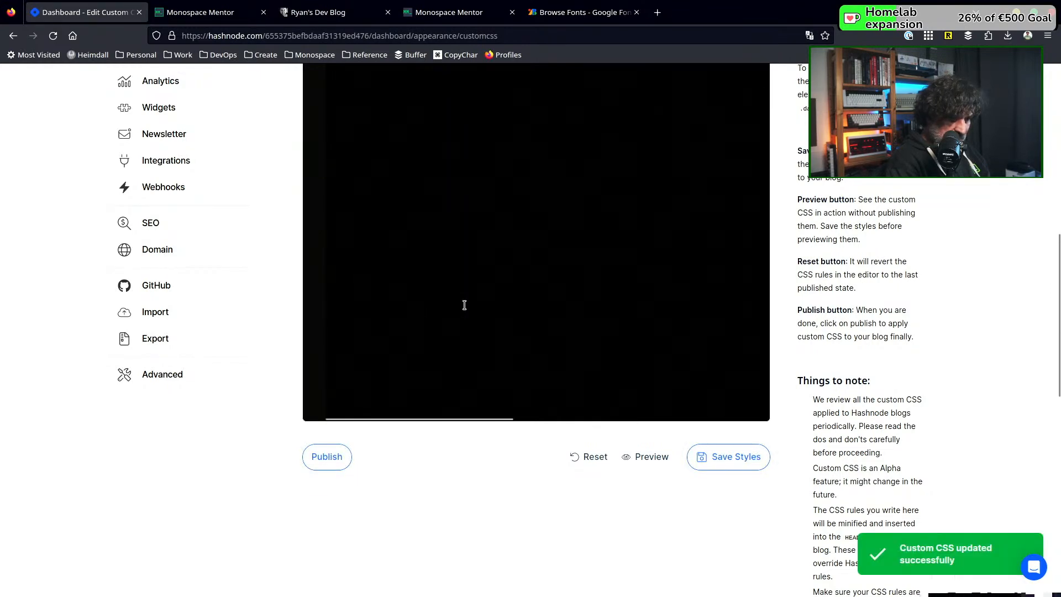
# Reload the published Hashnode blog several times and compare its article title font with the Monospace Mentor website's headings
pyautogui.click(205, 18)
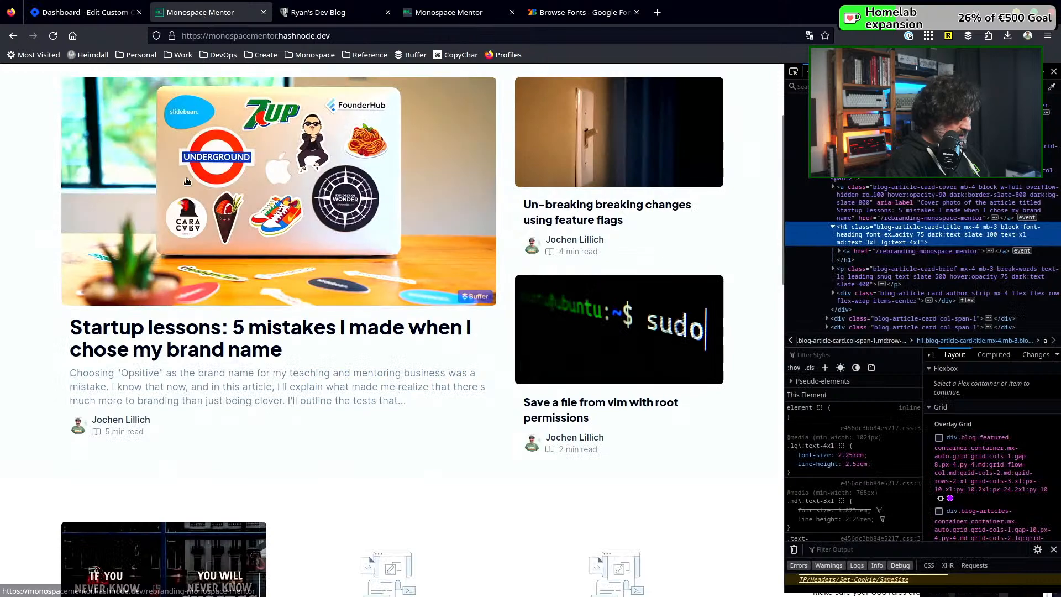
pyautogui.click(53, 36)
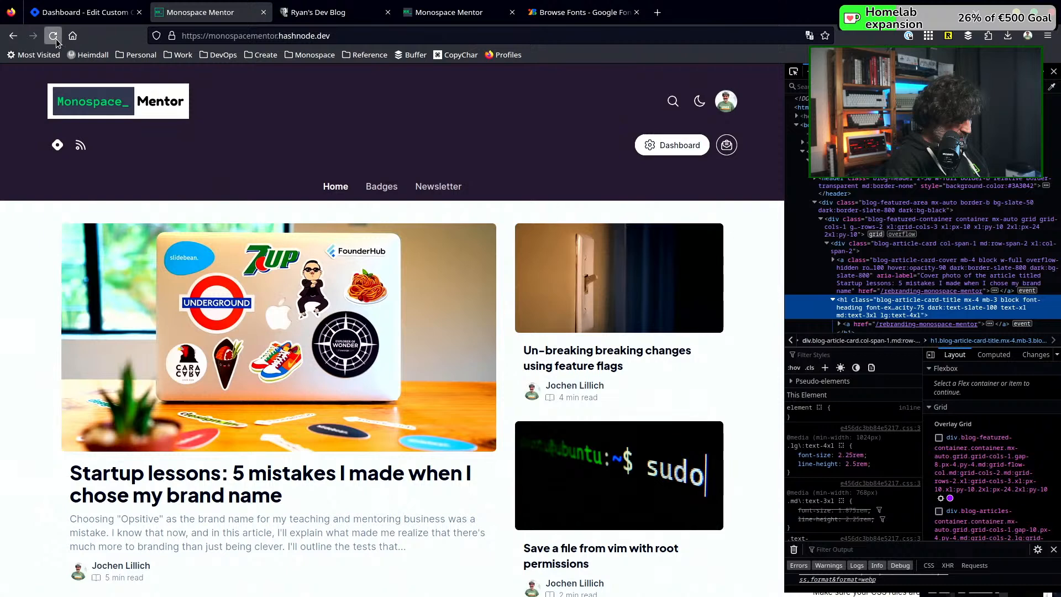
pyautogui.click(53, 36)
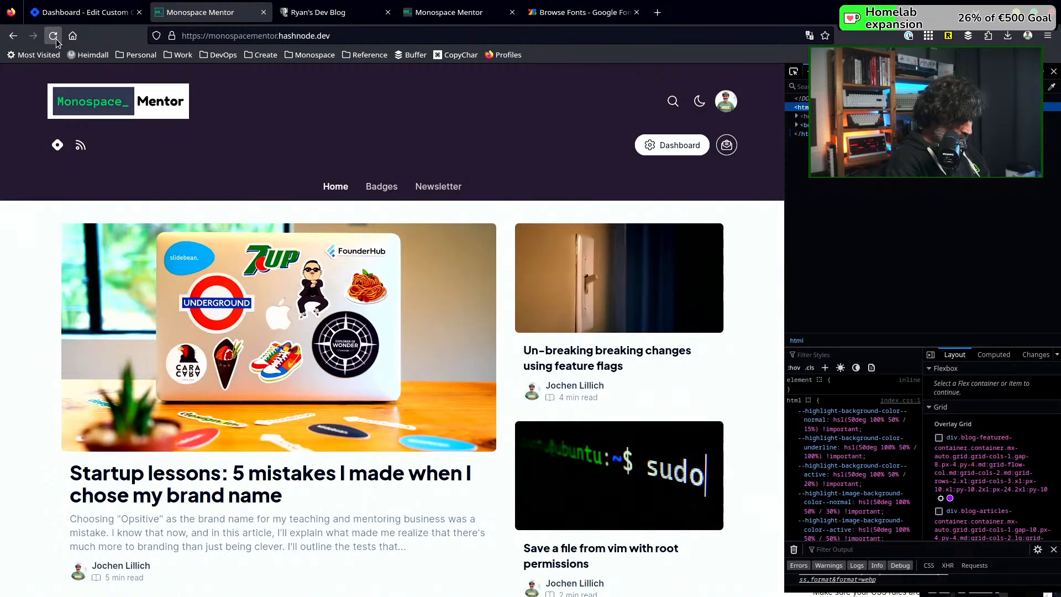
pyautogui.click(56, 40)
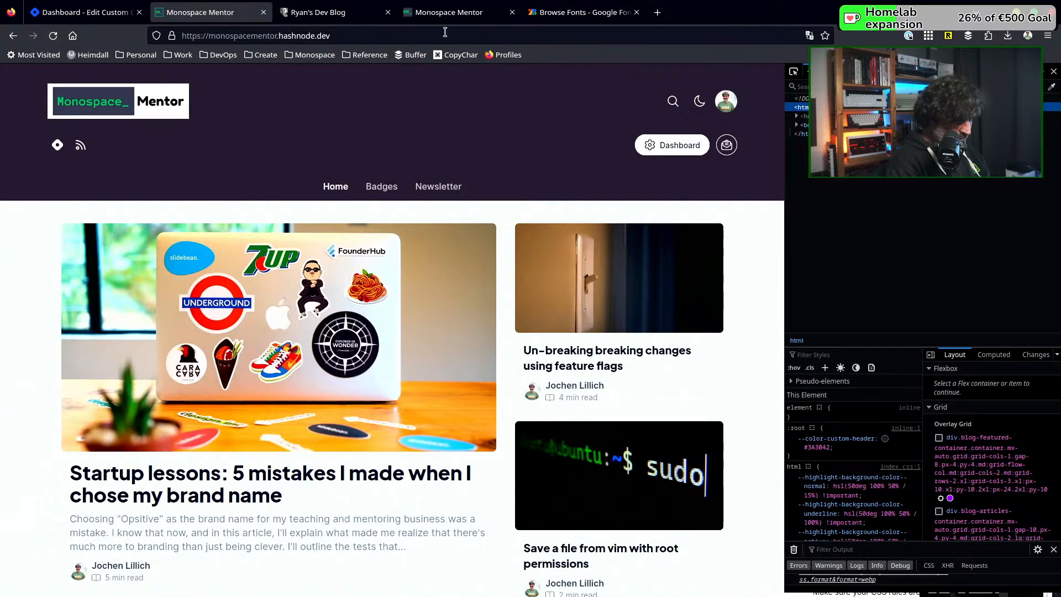
pyautogui.click(452, 17)
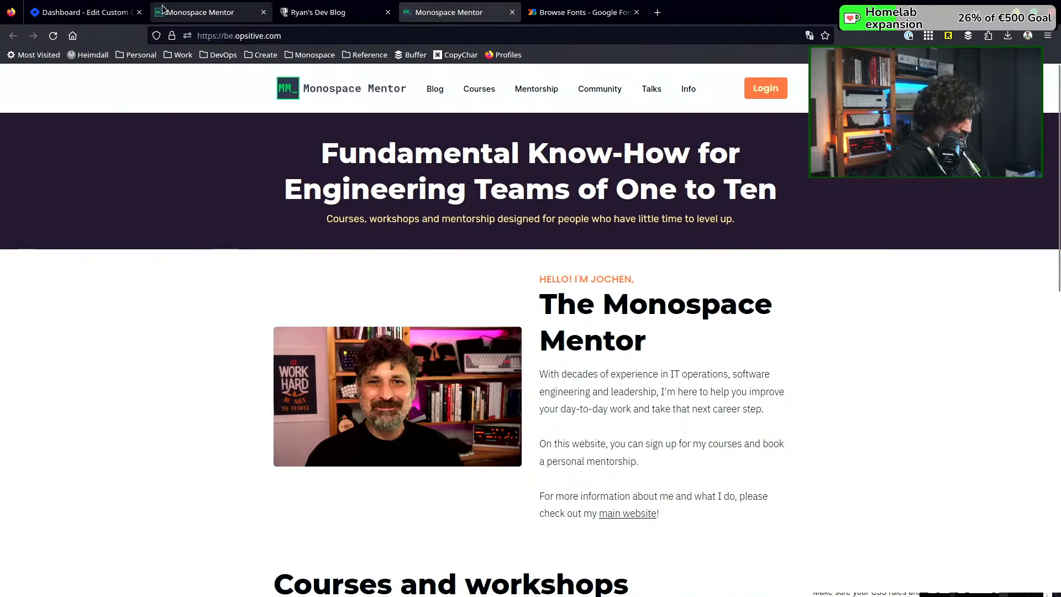
pyautogui.click(200, 12)
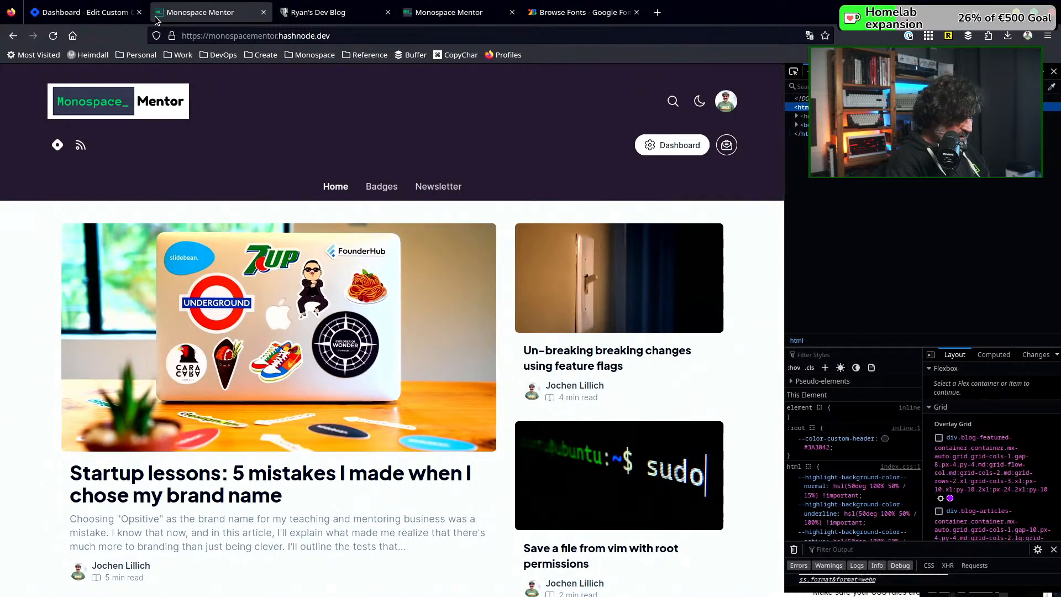
# Return to the custom CSS page, add font-weight: 800 to the .blog-article-card-title rule, and publish the stylesheet
pyautogui.click(83, 13)
pyautogui.scroll(4, 469, 230)
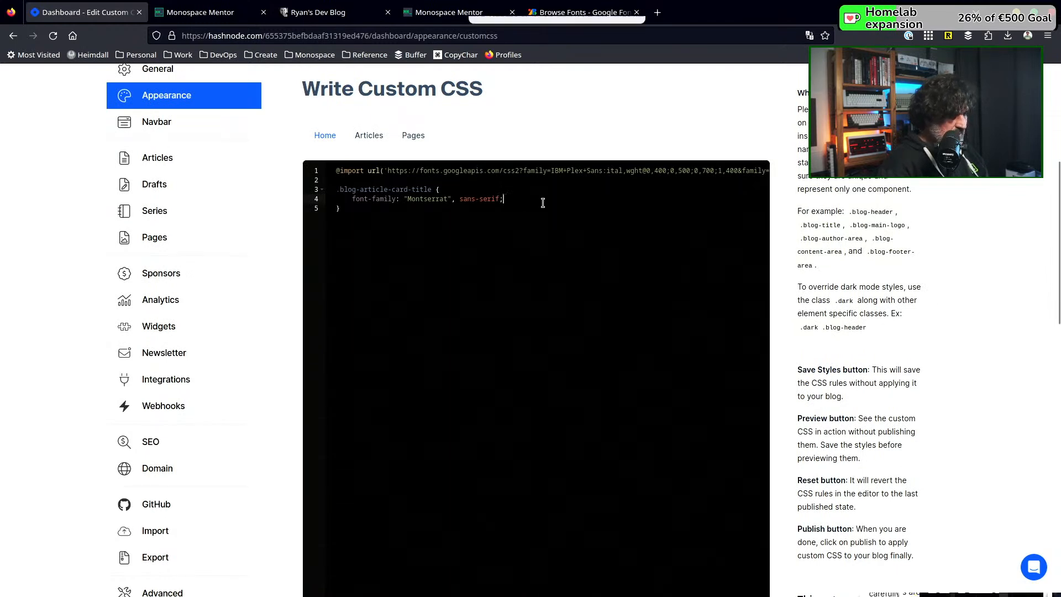
pyautogui.press('Return')
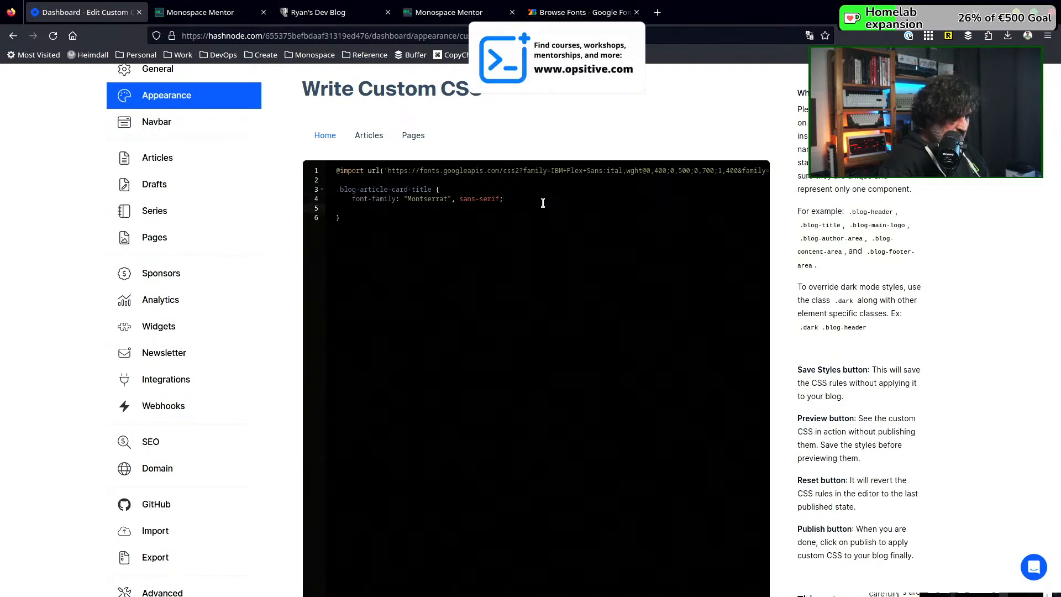
pyautogui.write('font')
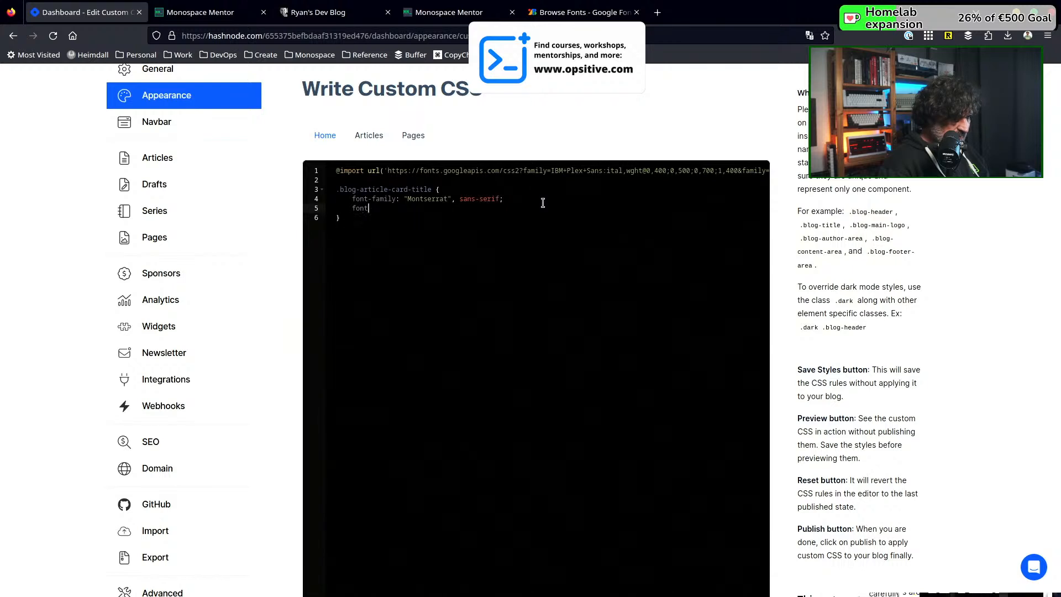
pyautogui.write('-weight: 800;')
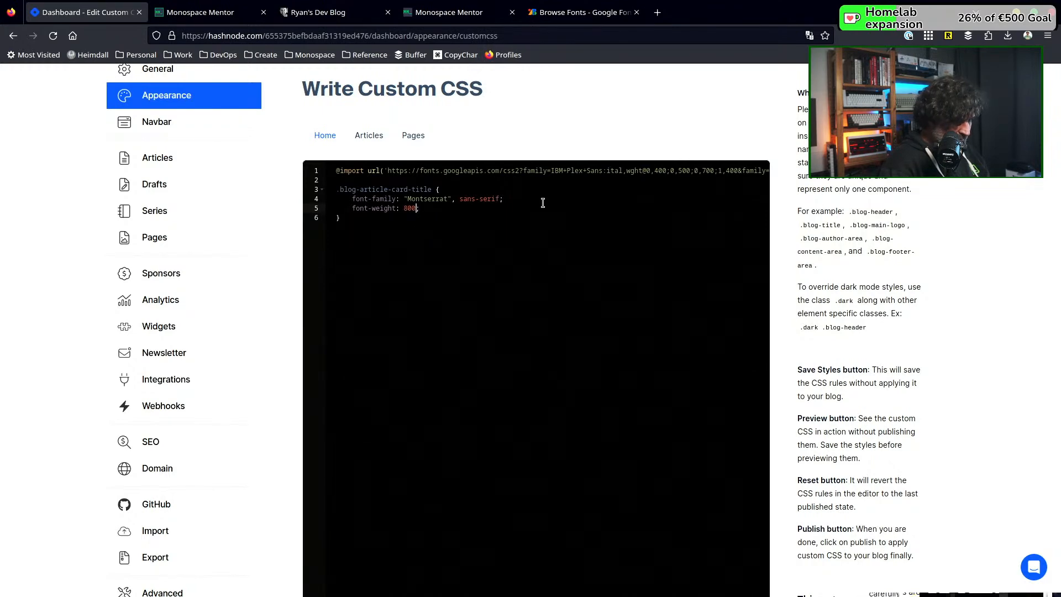
pyautogui.scroll(-6, 808, 423)
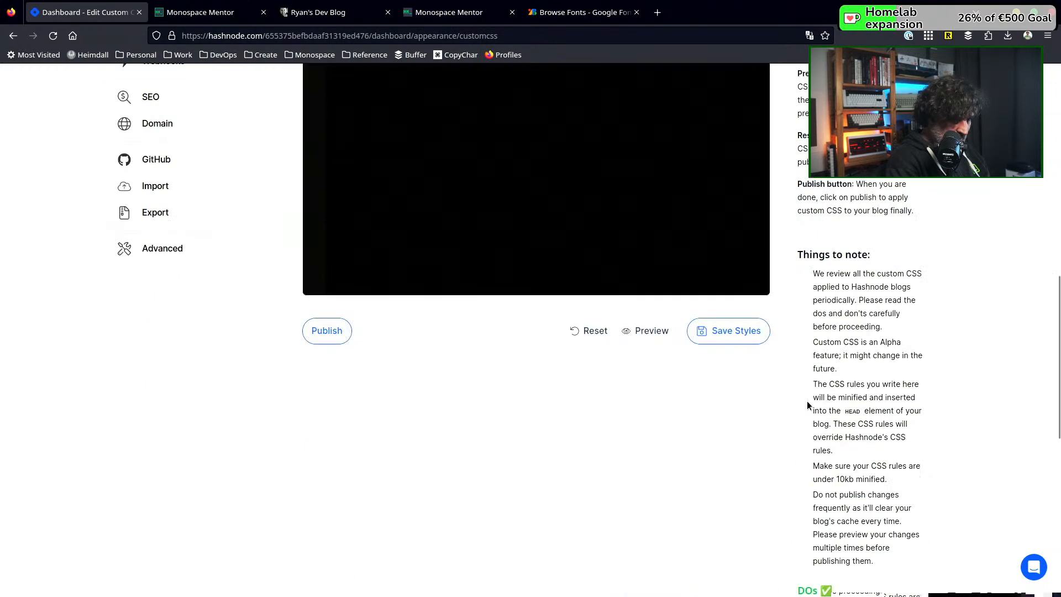
pyautogui.click(330, 312)
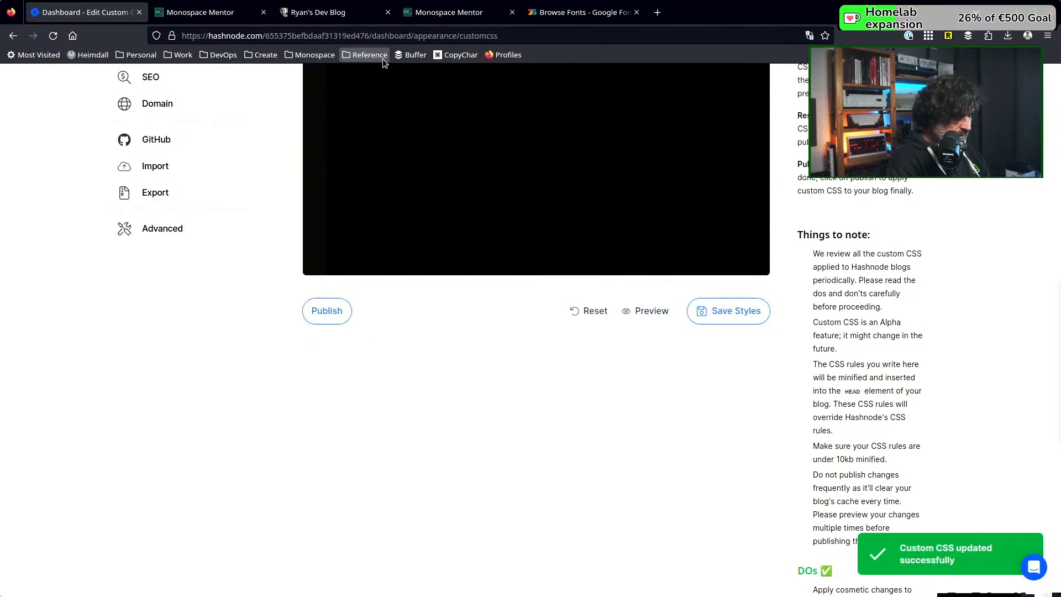
# Switch to the published blog and reload its home page to check the article titles' font weight
pyautogui.click(222, 12)
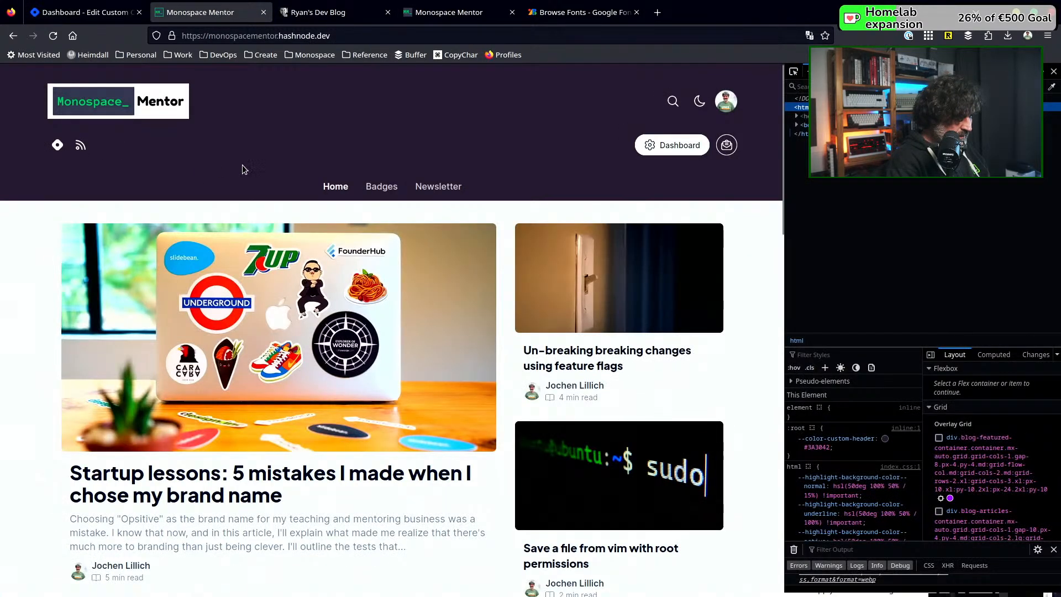
pyautogui.click(53, 36)
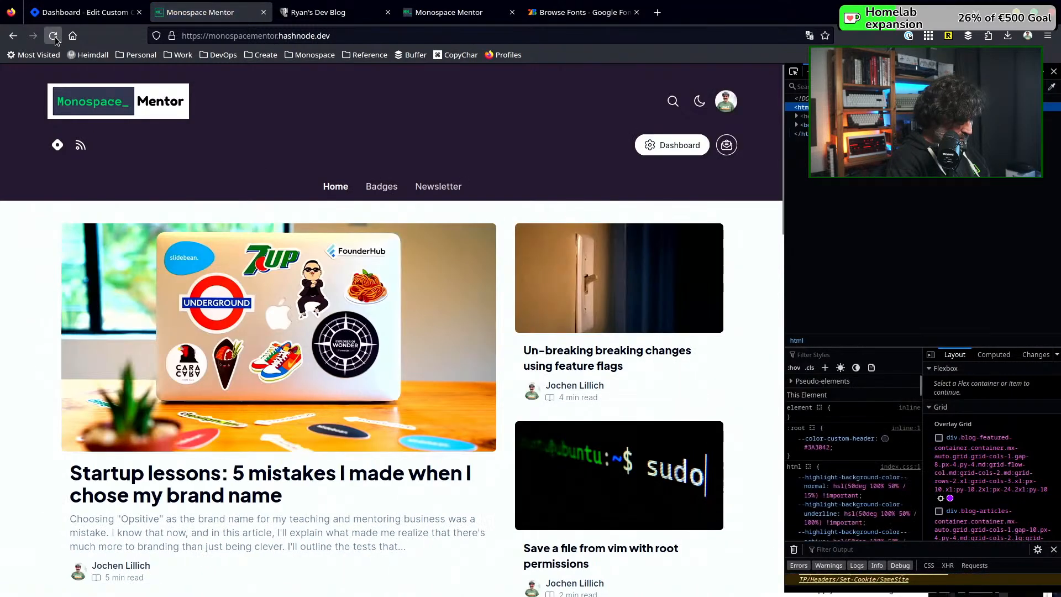
pyautogui.click(53, 36)
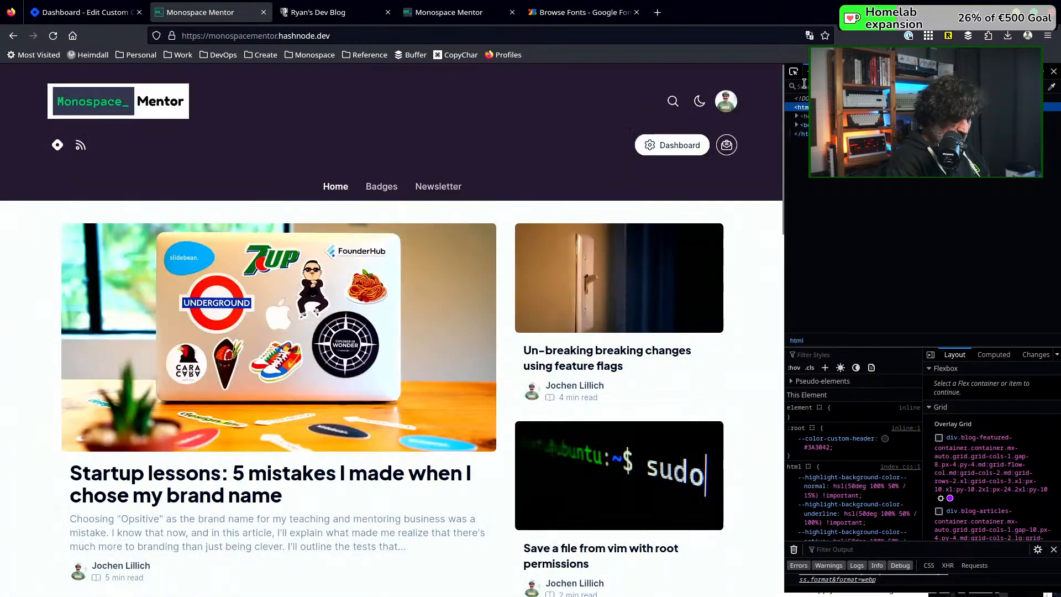
# Inspect the "Startup lessons" article title and examine its inherited style rules for the font-family declarations, enlarging the inspector text
pyautogui.click(794, 71)
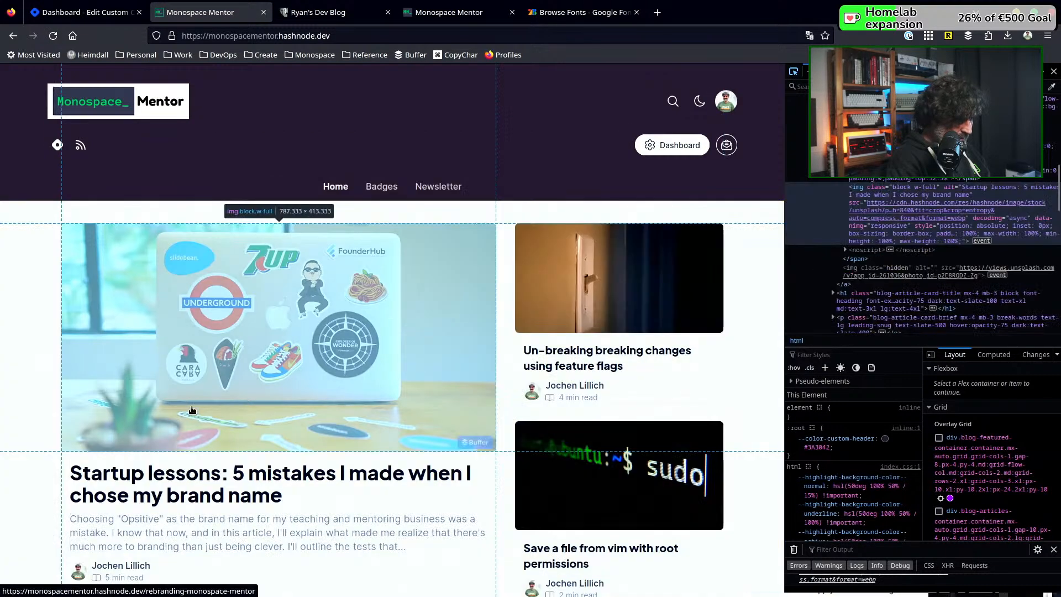
pyautogui.click(176, 480)
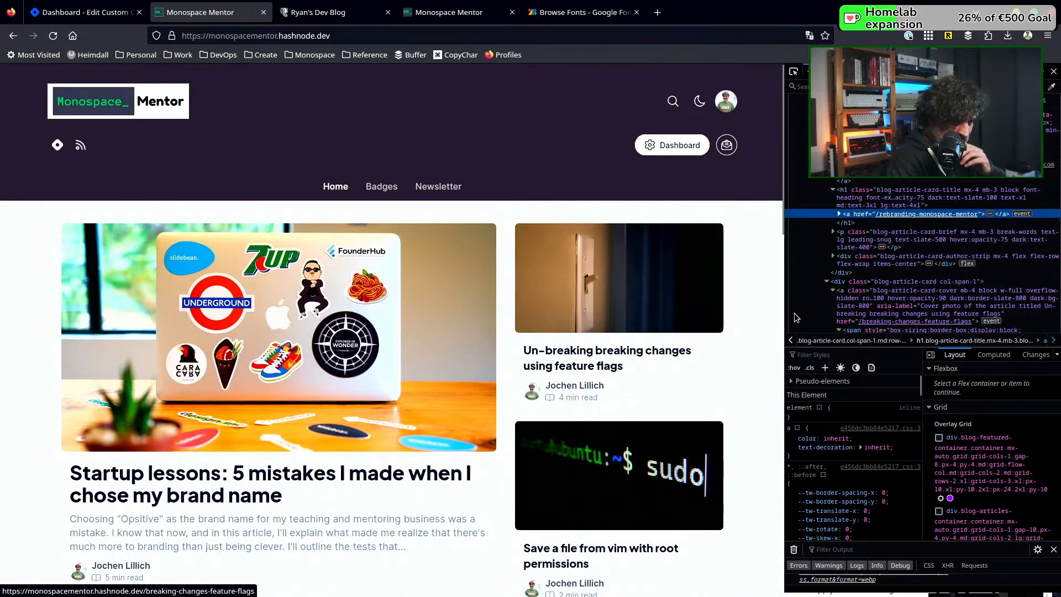
pyautogui.scroll(-6, 849, 462)
pyautogui.scroll(-8, 849, 462)
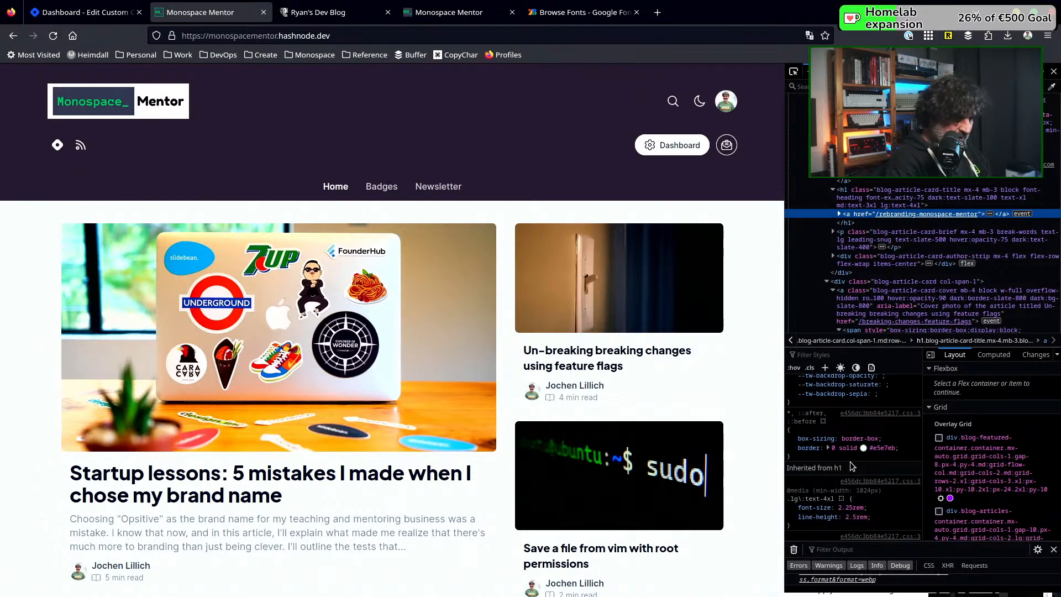
pyautogui.scroll(-4, 850, 462)
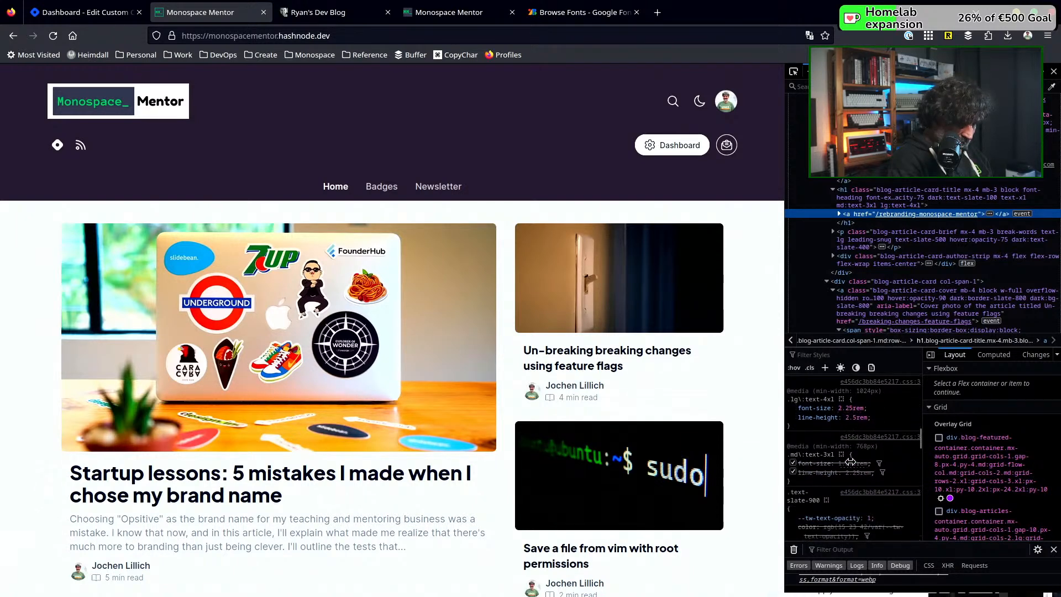
pyautogui.scroll(-5, 850, 462)
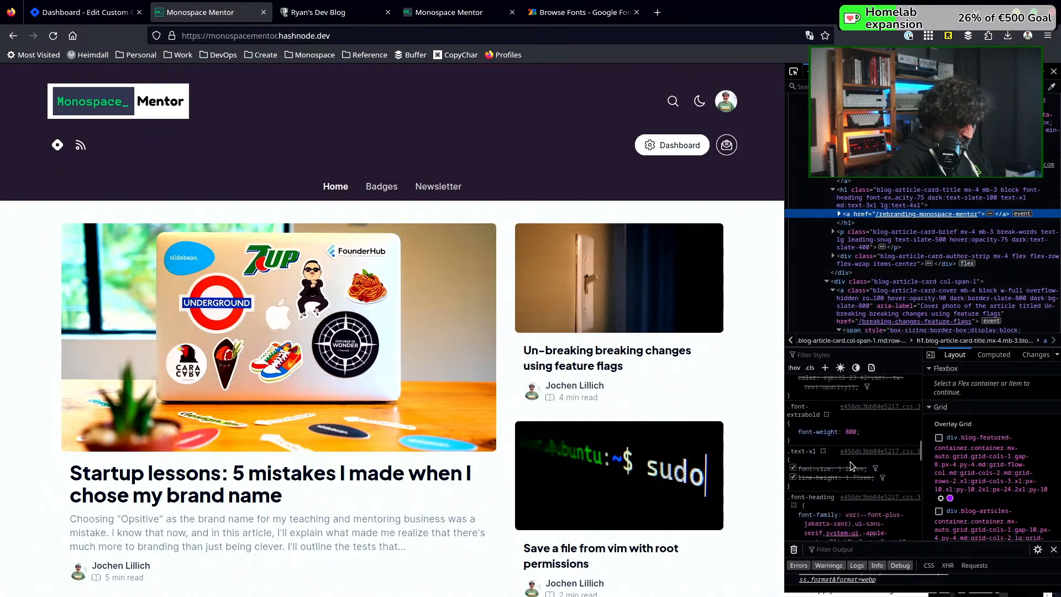
pyautogui.scroll(-3, 851, 466)
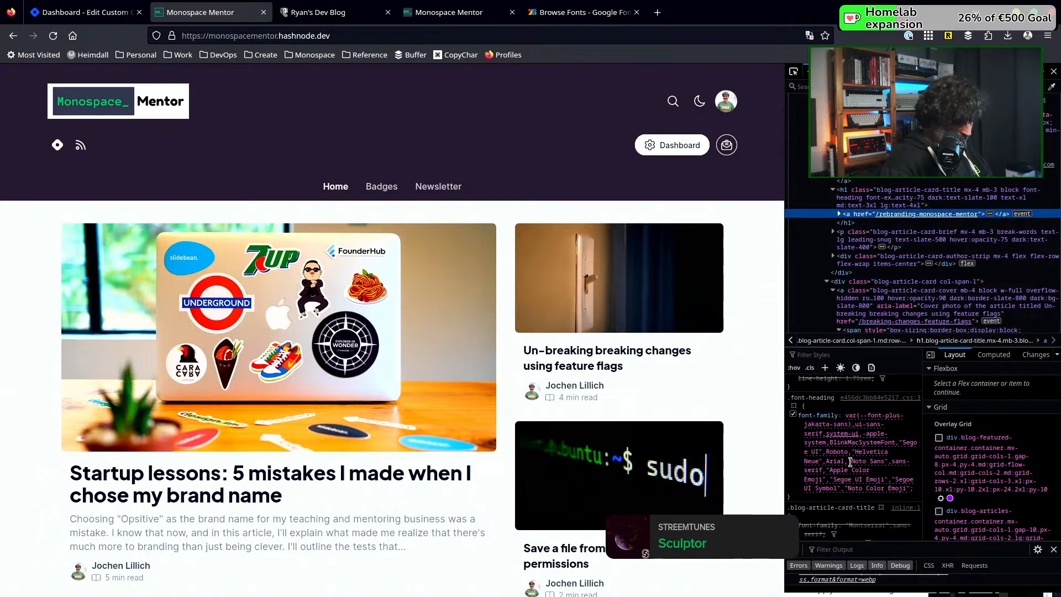
pyautogui.hotkey('ctrl', '+')
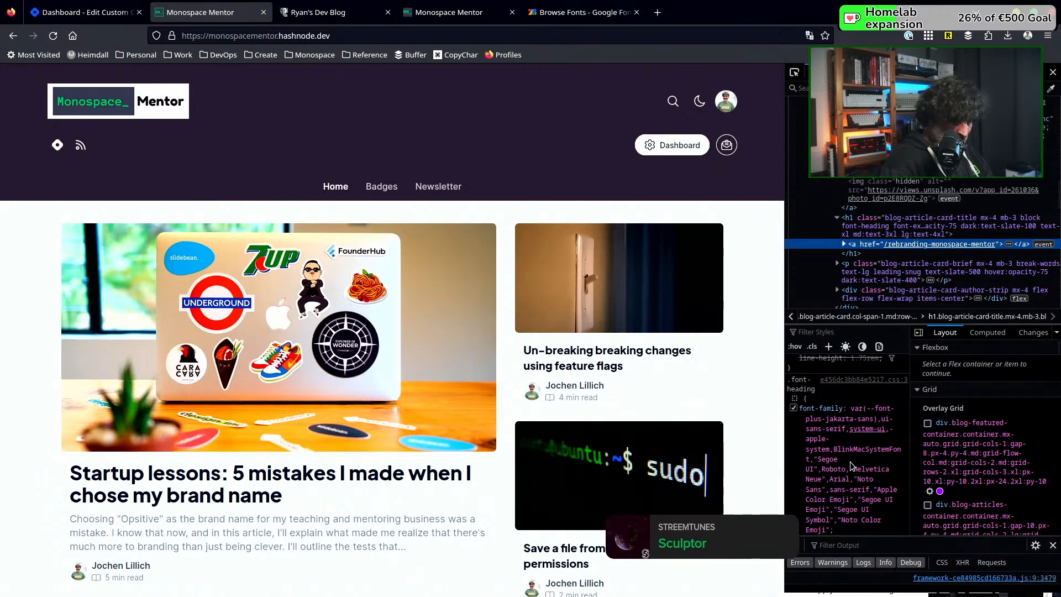
# Enlarge the inspector text, expand the "Startup lessons" title link, widen the style rules area, and read the .font-heading font-family declaration
pyautogui.hotkey('ctrl', '+')
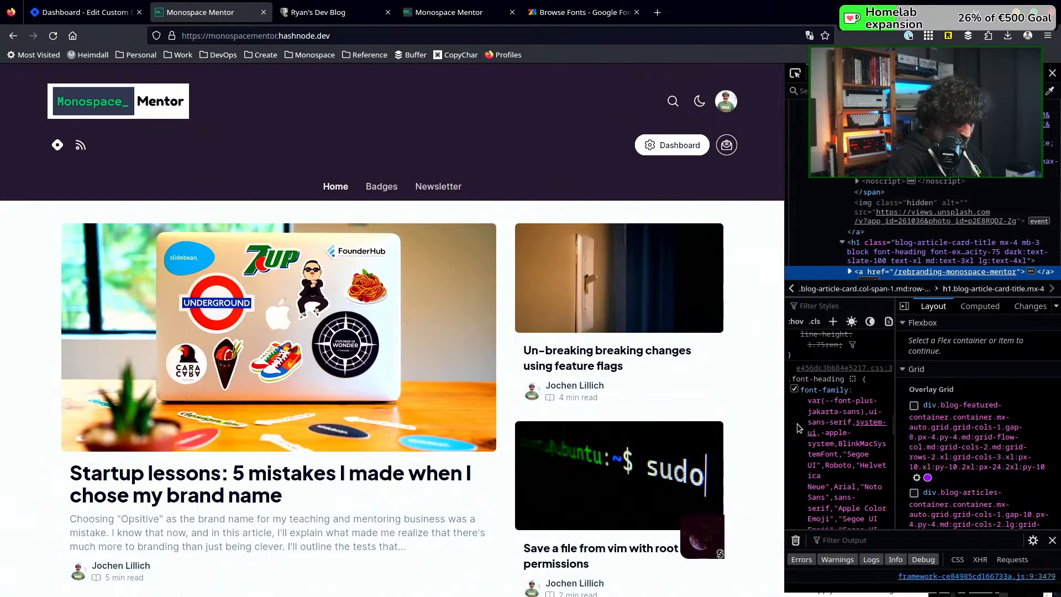
pyautogui.scroll(2, 797, 426)
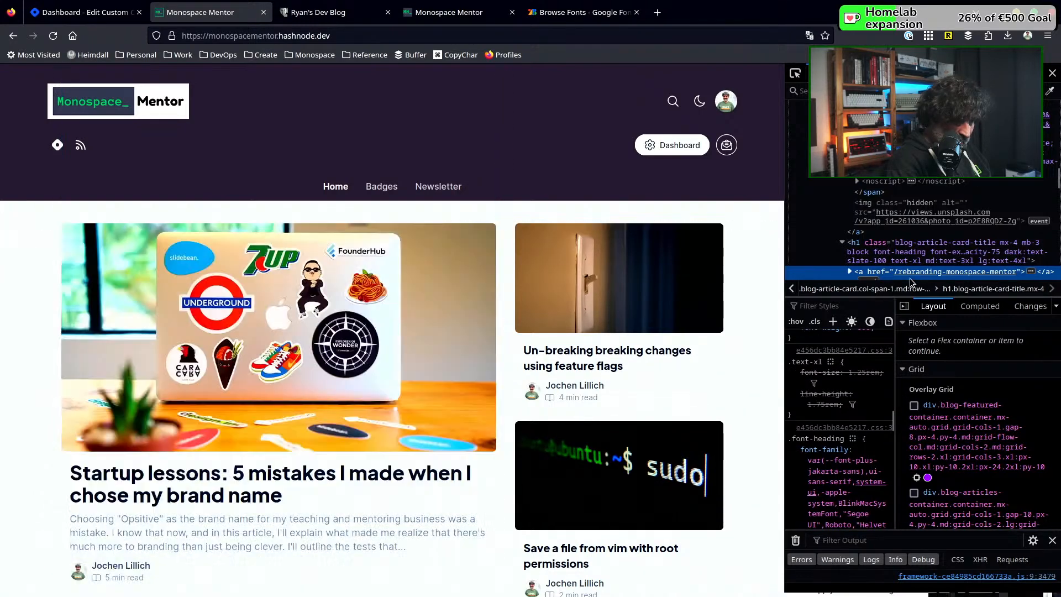
pyautogui.click(849, 273)
pyautogui.scroll(-3, 883, 253)
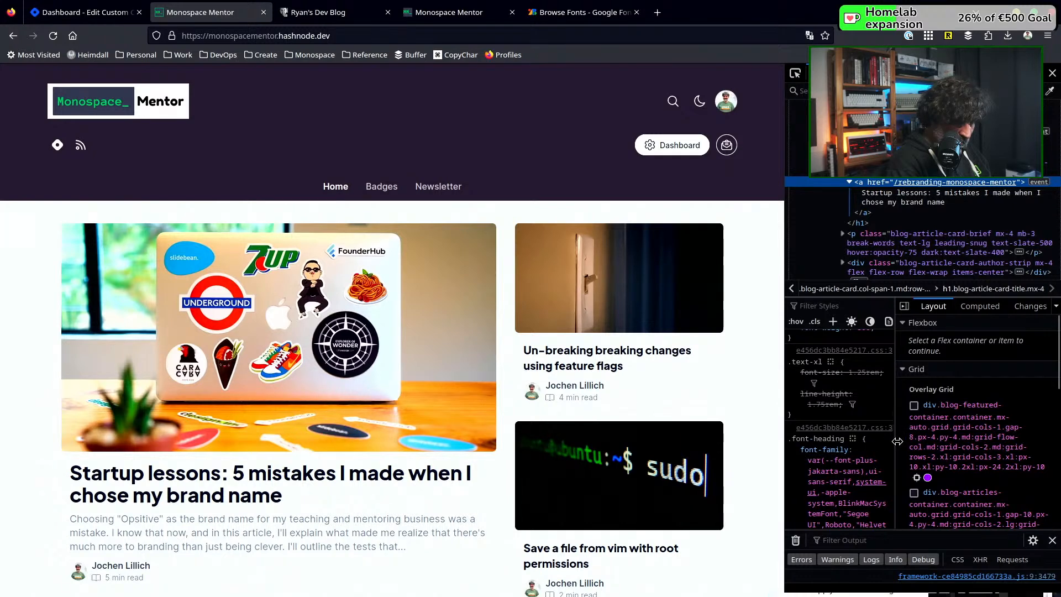
pyautogui.moveTo(897, 441); pyautogui.dragTo(914, 441)
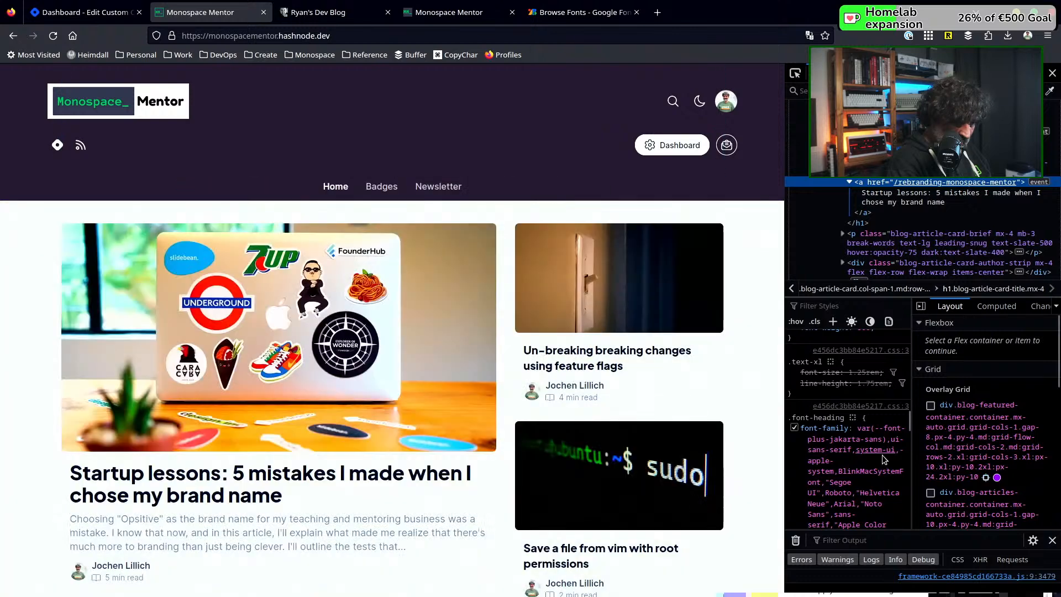
pyautogui.scroll(-2, 876, 458)
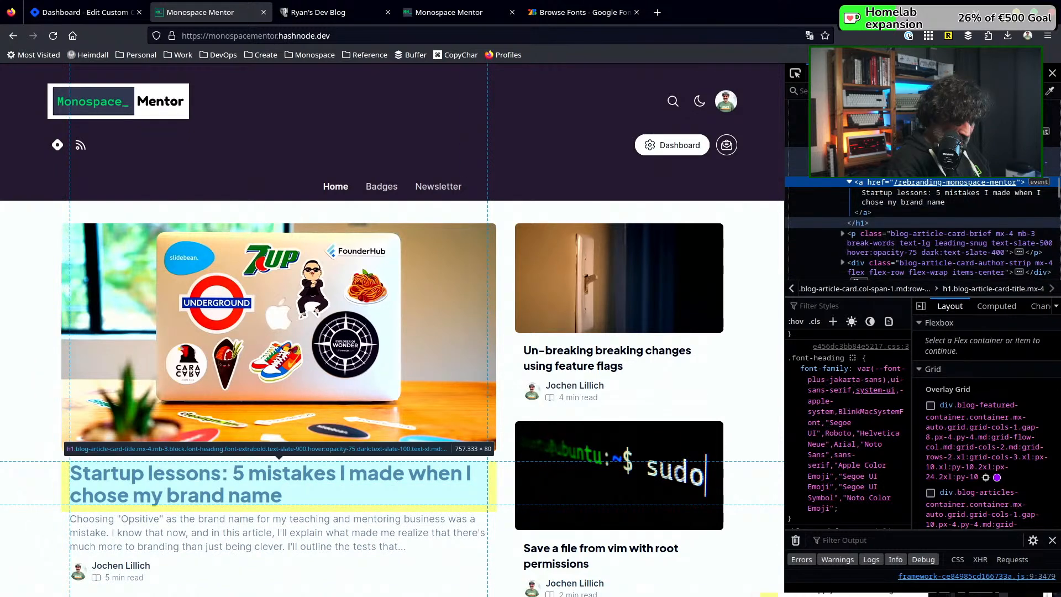
# Select the article title's h1 element and examine its inherited rules down to html for the font variable definitions
pyautogui.click(895, 166)
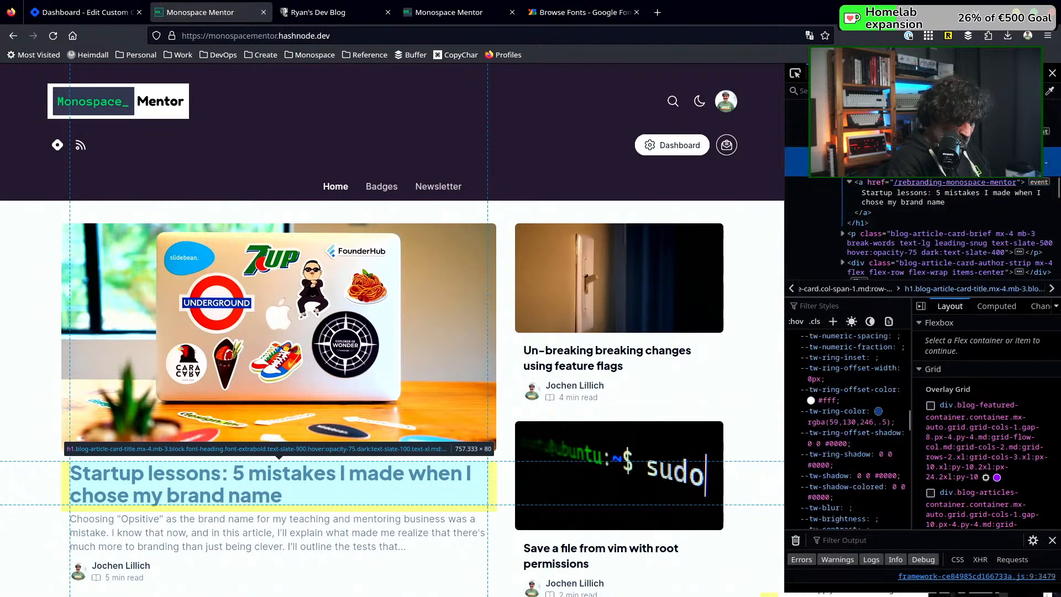
pyautogui.scroll(-10, 829, 364)
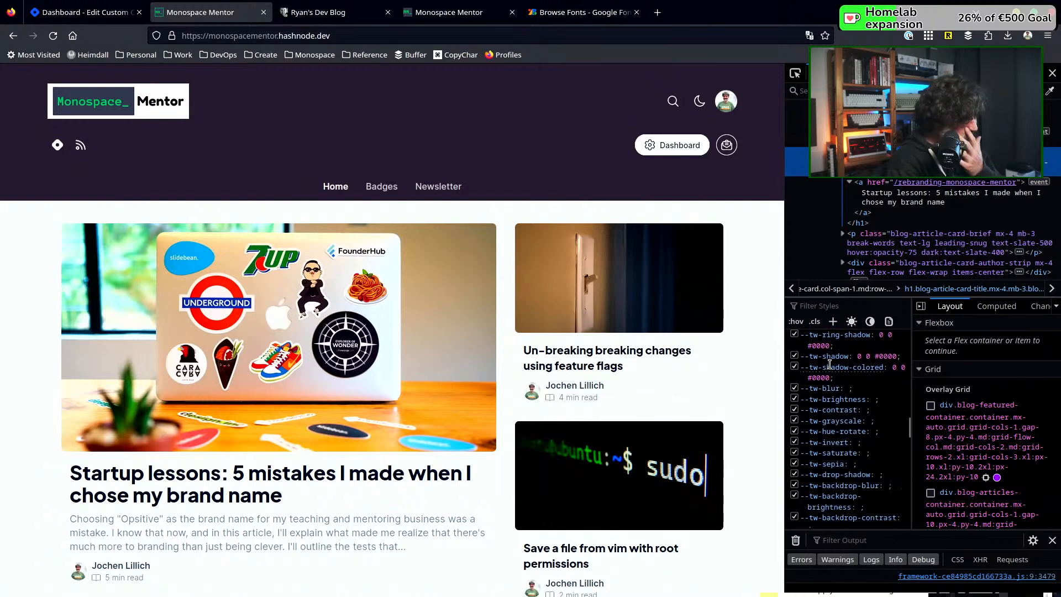
pyautogui.scroll(-4, 830, 367)
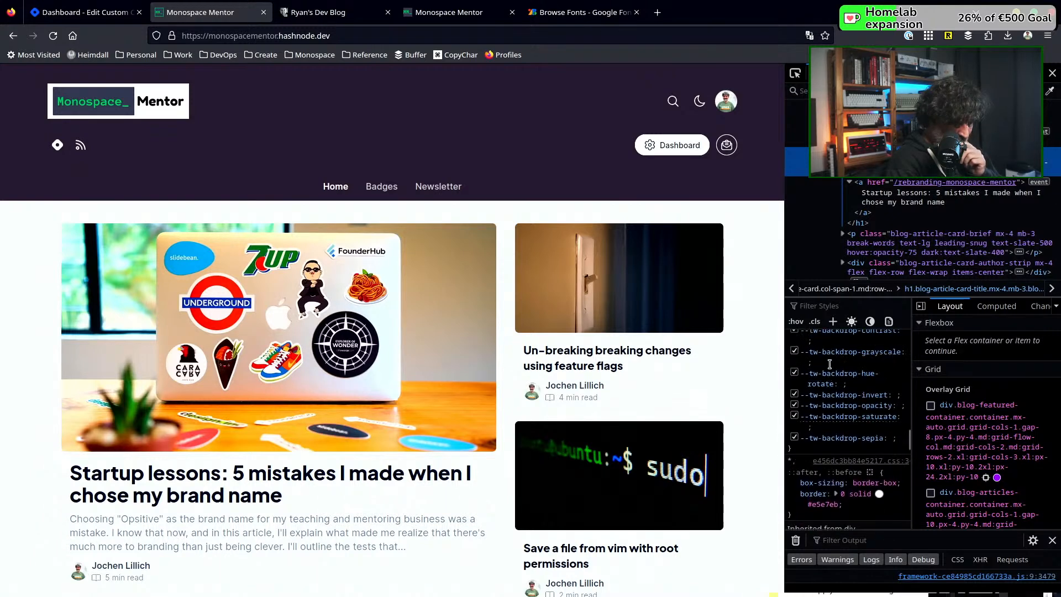
pyautogui.scroll(-10, 831, 368)
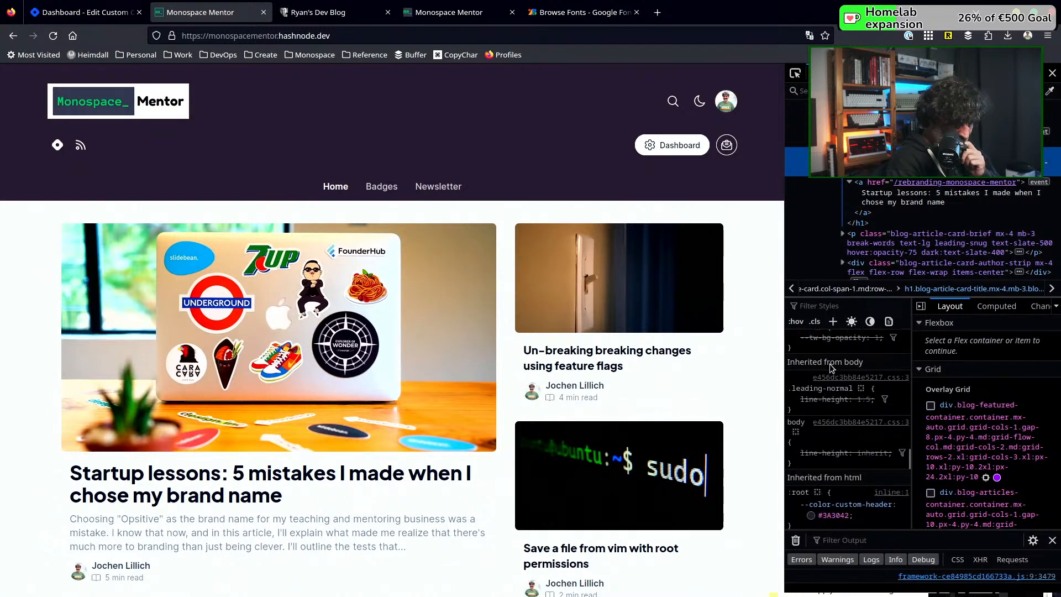
pyautogui.scroll(-10, 830, 367)
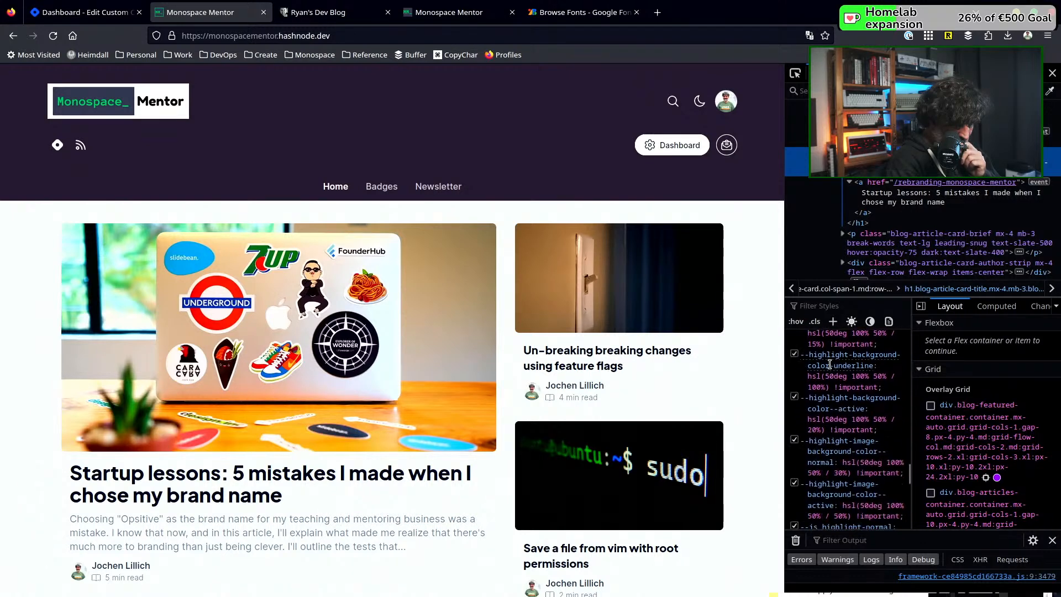
pyautogui.scroll(-2, 829, 365)
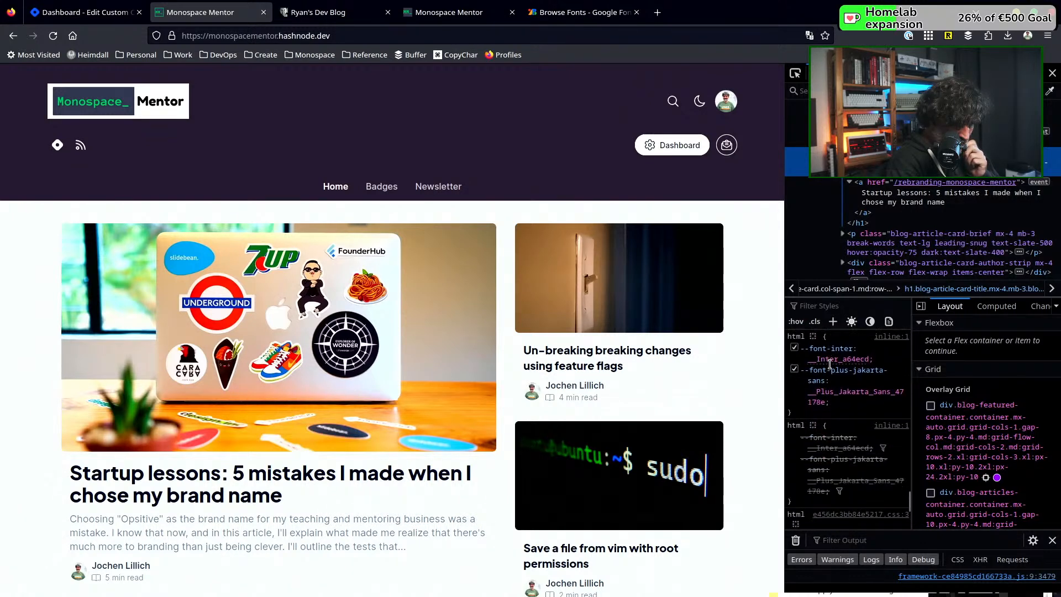
pyautogui.scroll(3, 837, 370)
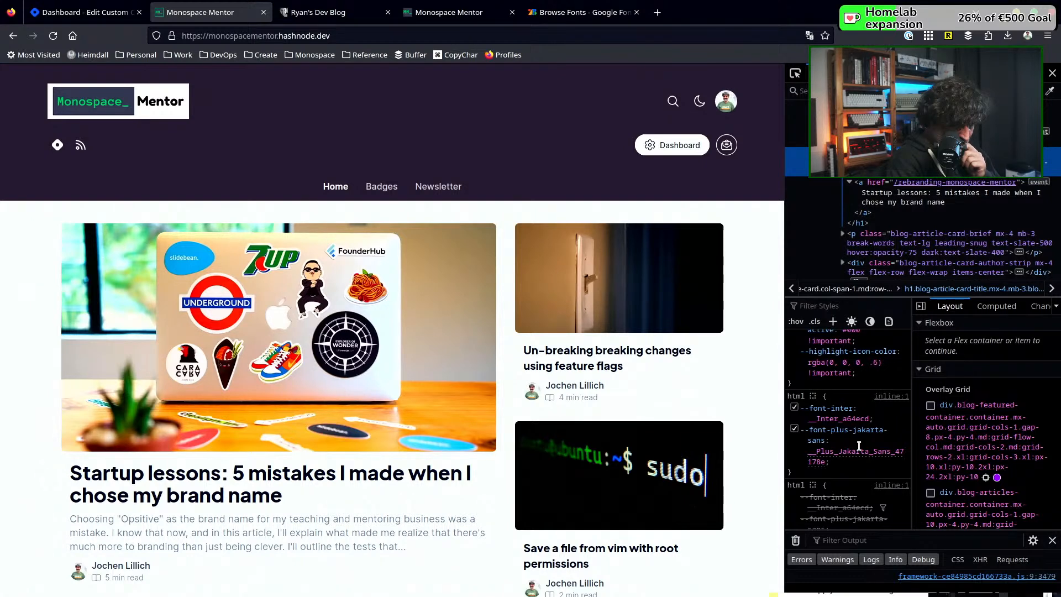
pyautogui.scroll(-6, 858, 446)
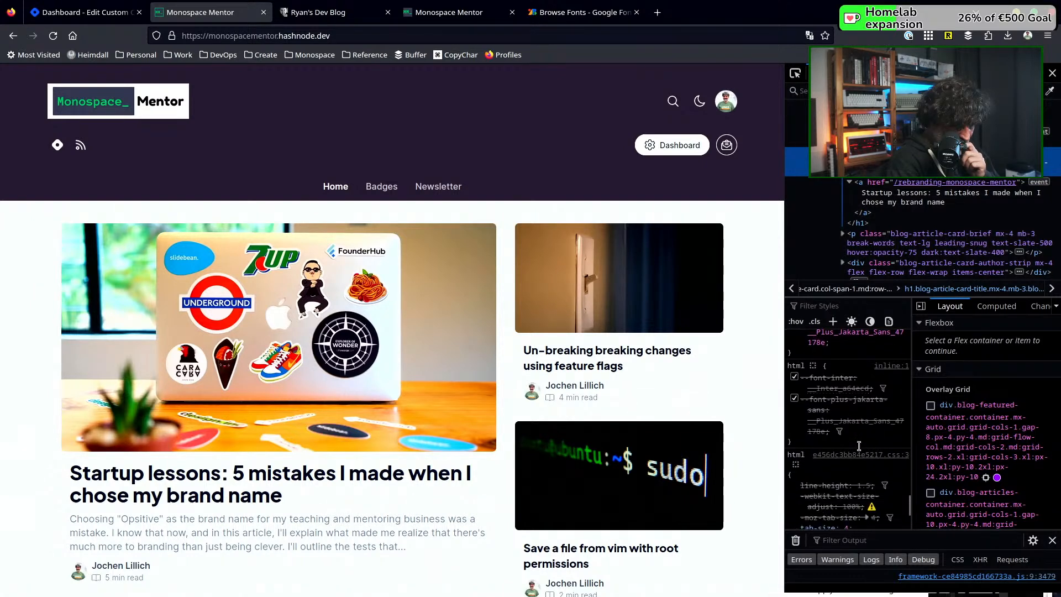
pyautogui.scroll(3, 858, 446)
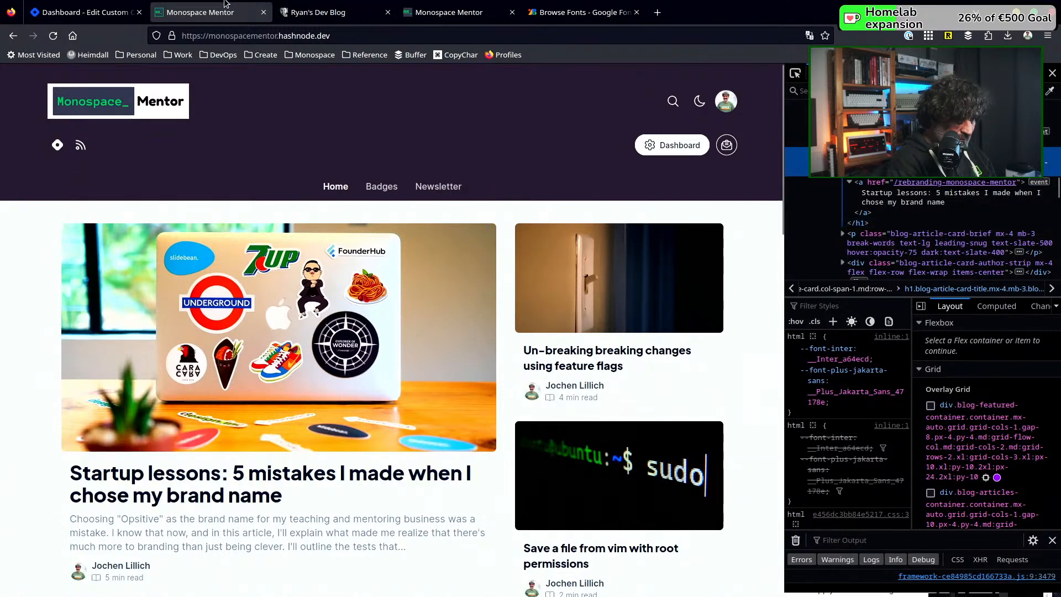
# Return to the custom CSS page, save and publish the Home stylesheet, and check the article titles in the blog preview
pyautogui.click(75, 12)
pyautogui.scroll(7, 531, 362)
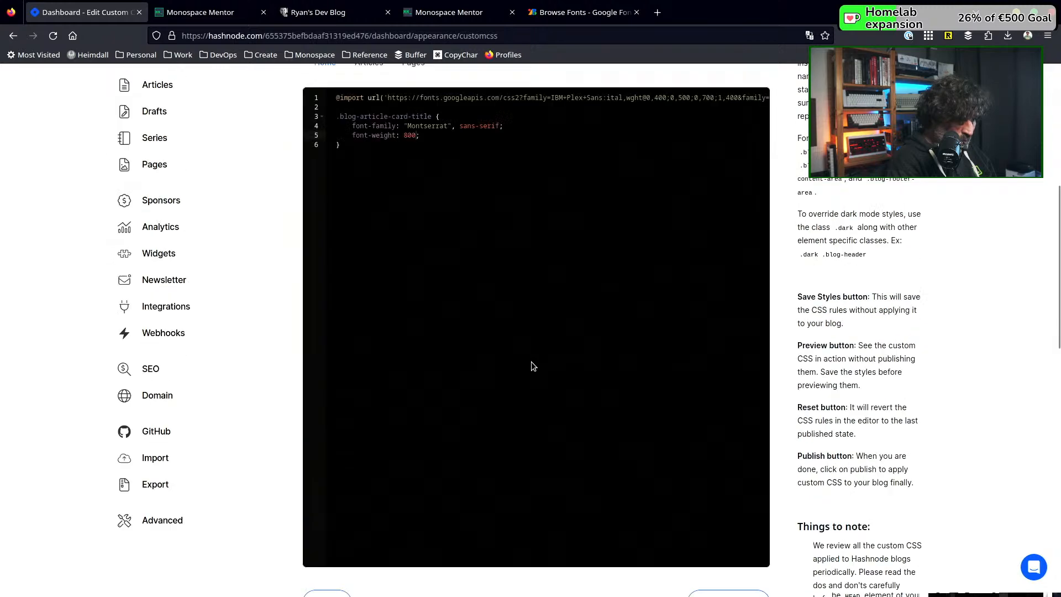
pyautogui.scroll(-1, 531, 361)
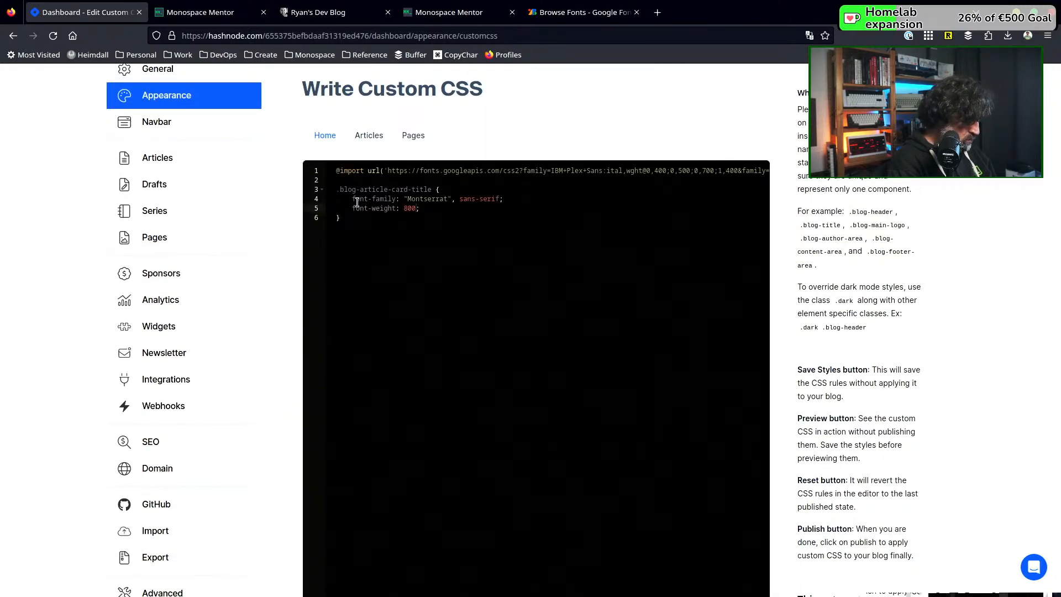
pyautogui.click(353, 232)
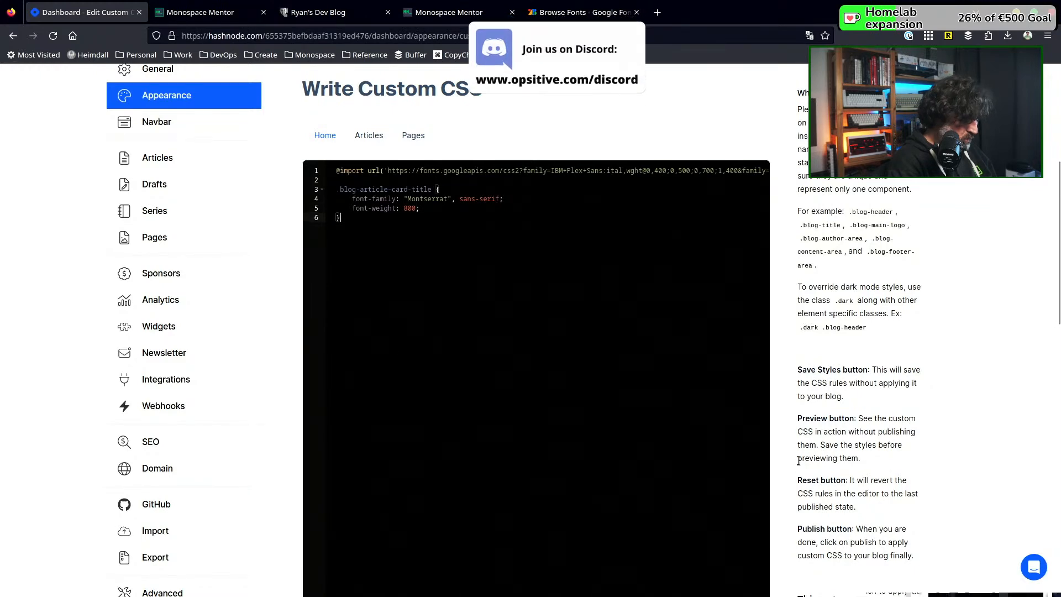
pyautogui.scroll(-5, 781, 456)
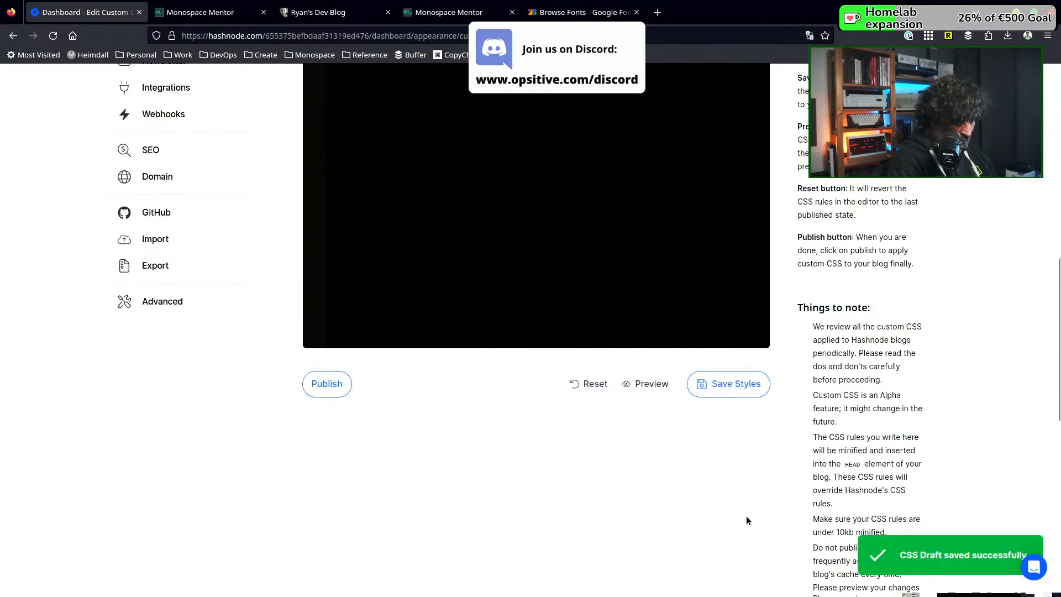
pyautogui.click(334, 386)
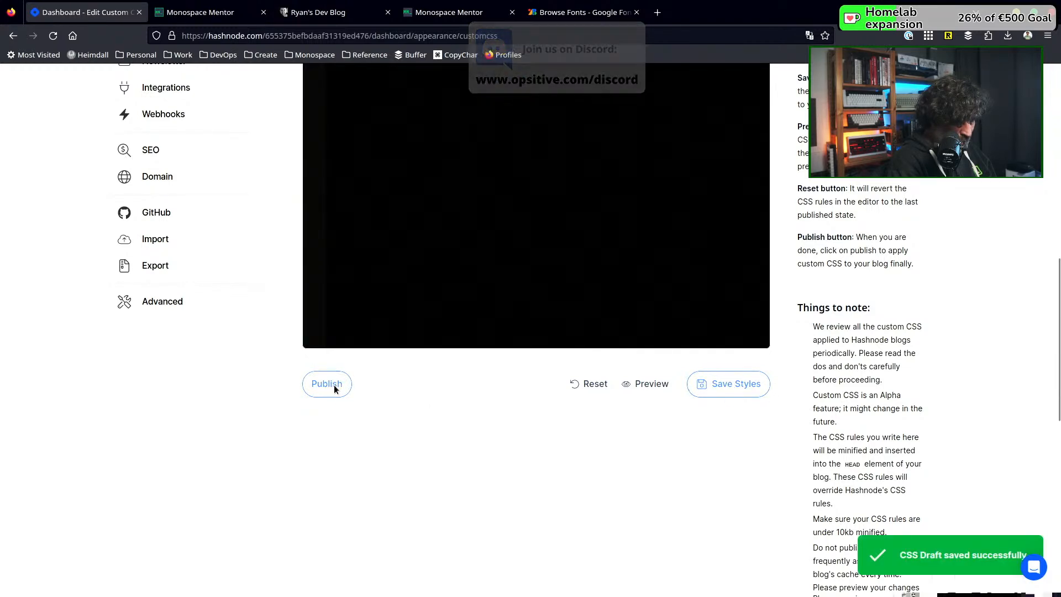
pyautogui.click(646, 384)
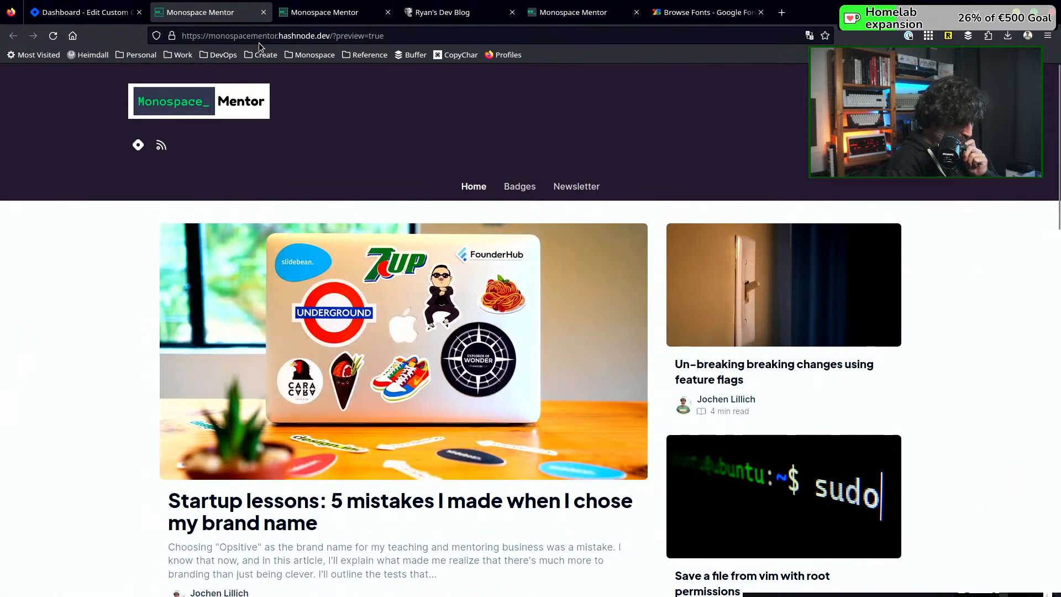
pyautogui.click(265, 12)
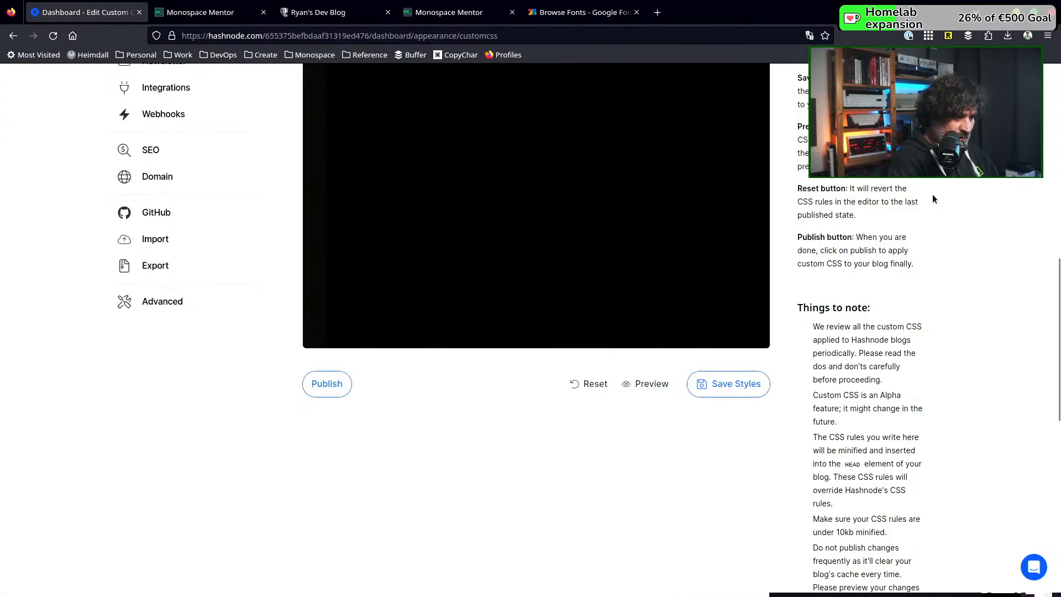
# Review the custom CSS page's usage notes and the .blog-article-card-title rule in the Home stylesheet
pyautogui.scroll(2, 933, 195)
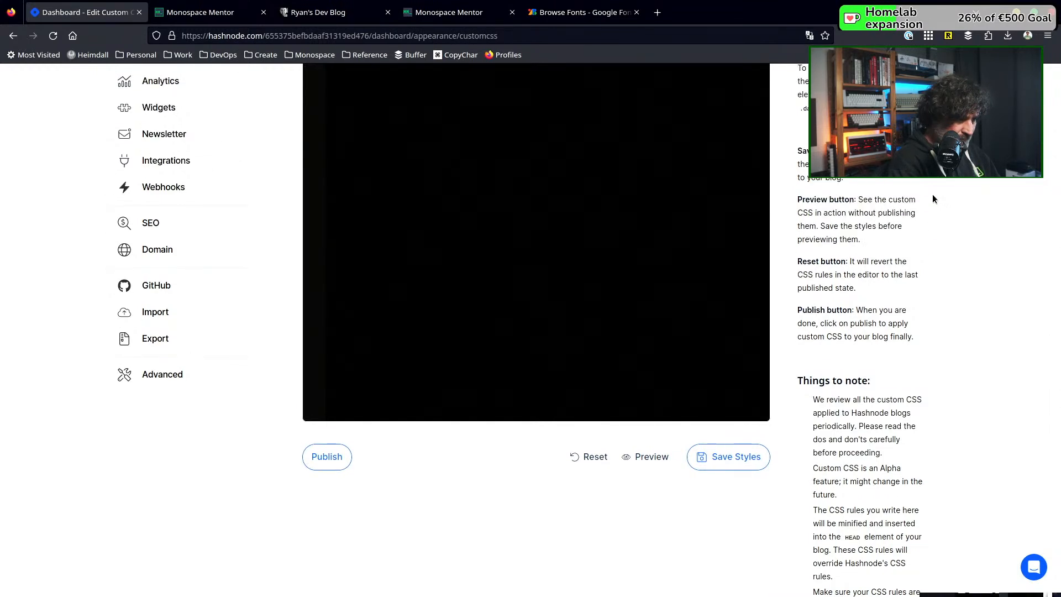
pyautogui.scroll(-5, 932, 199)
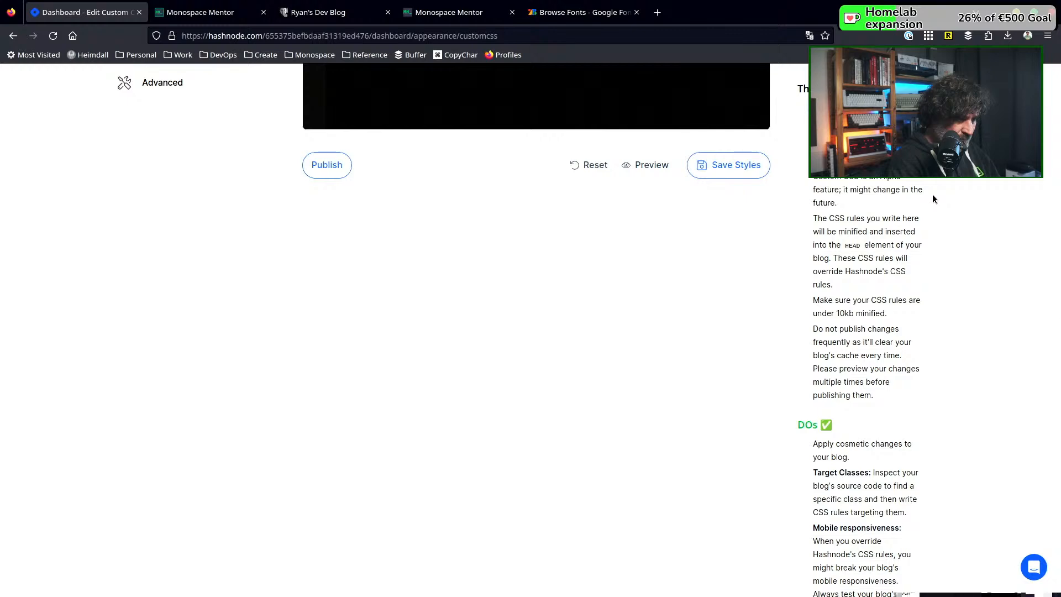
pyautogui.scroll(10, 932, 199)
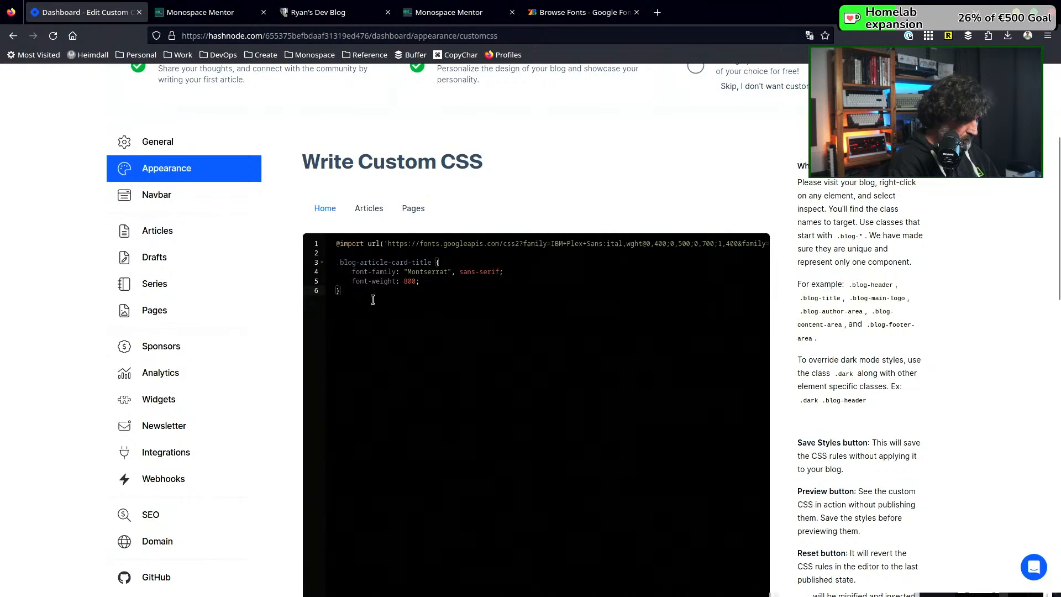
pyautogui.scroll(-5, 373, 299)
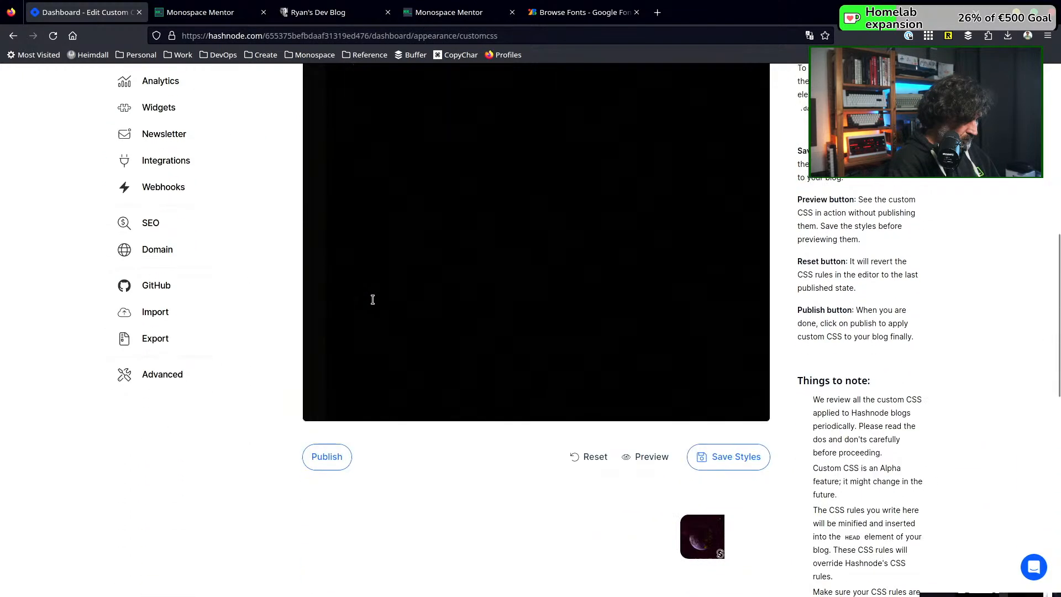
pyautogui.scroll(4, 373, 299)
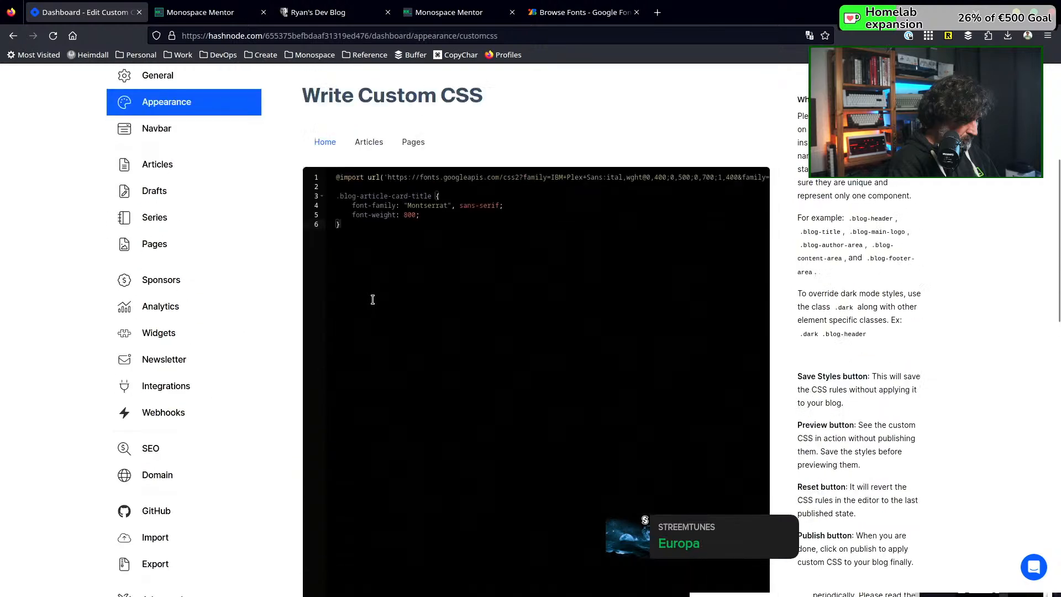
pyautogui.scroll(-3, 339, 294)
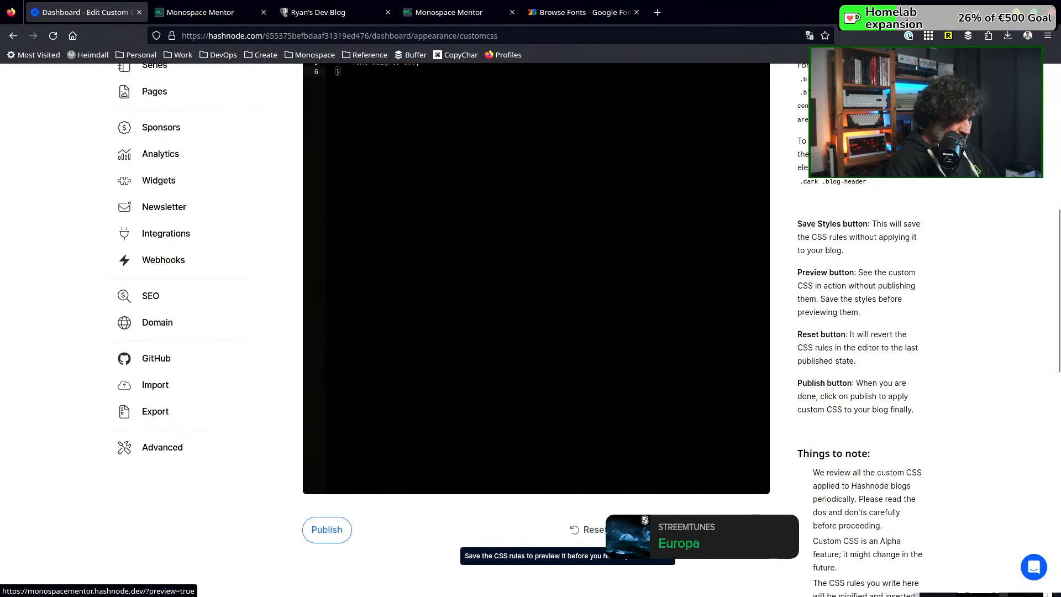
# Preview the blog with the saved styles and examine the page's head element for the injected custom CSS
pyautogui.click(641, 529)
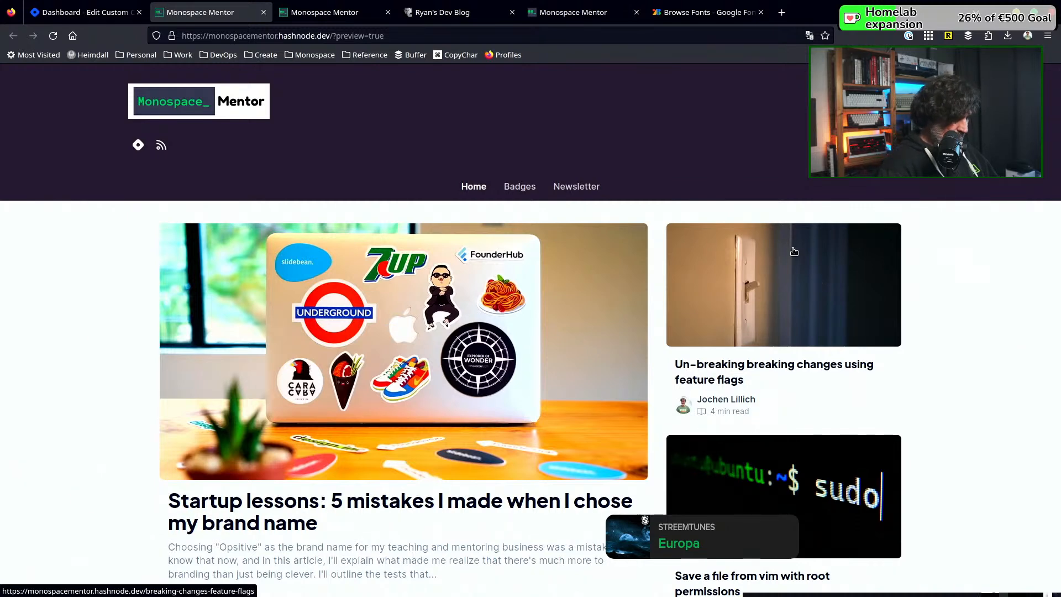
pyautogui.hotkey('ctrl', 'shift', 'c')
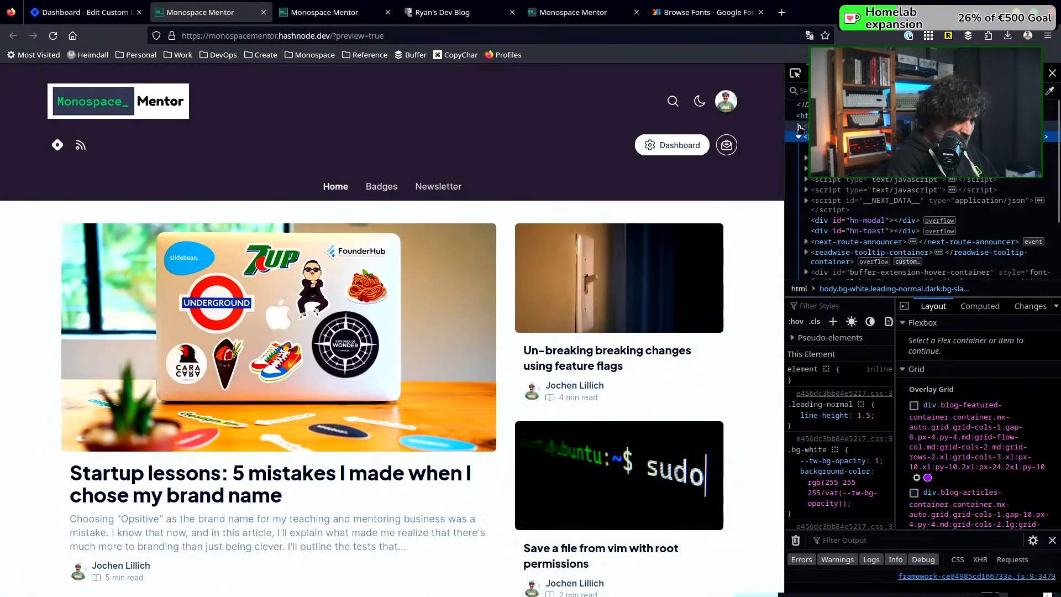
pyautogui.click(799, 127)
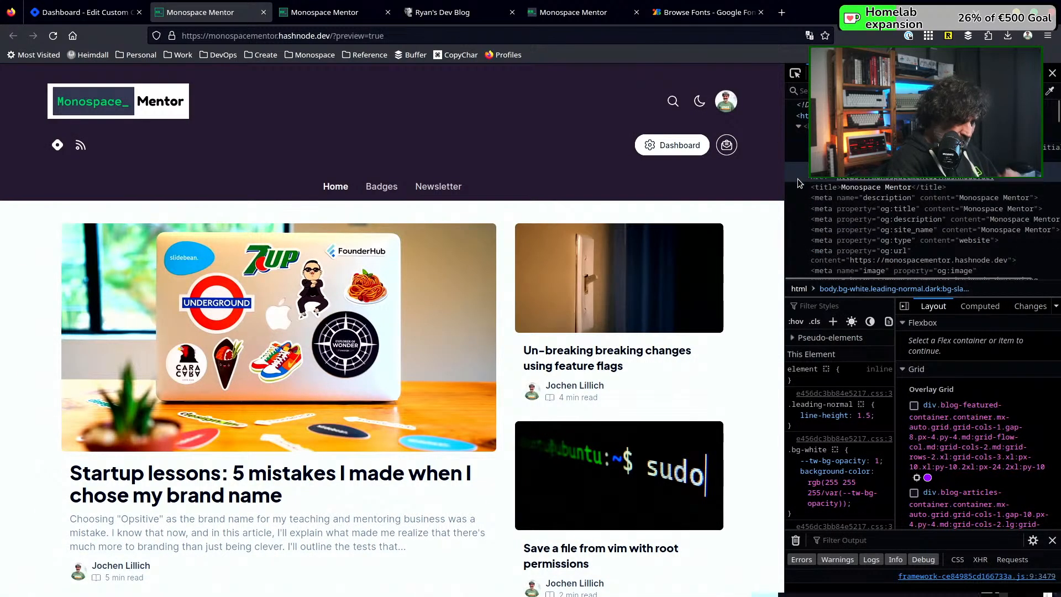
pyautogui.scroll(-3, 803, 179)
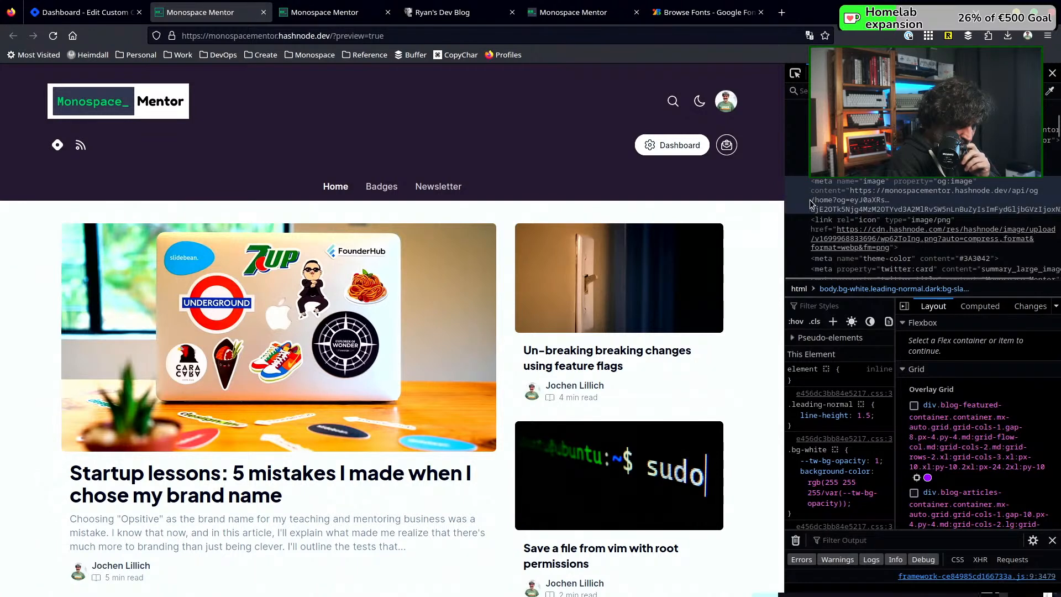
pyautogui.scroll(-3, 805, 232)
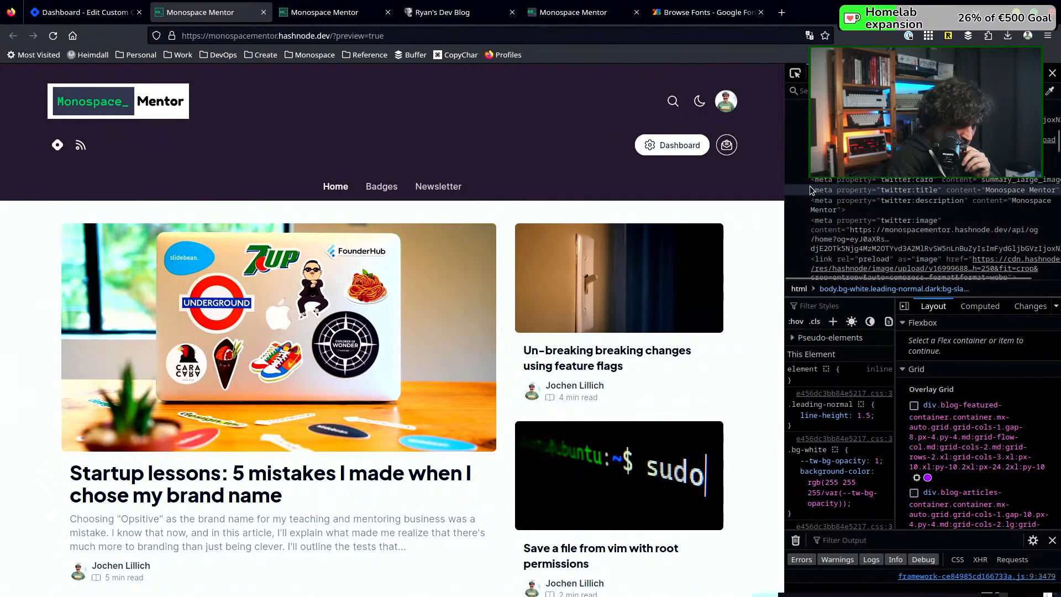
pyautogui.scroll(-3, 805, 160)
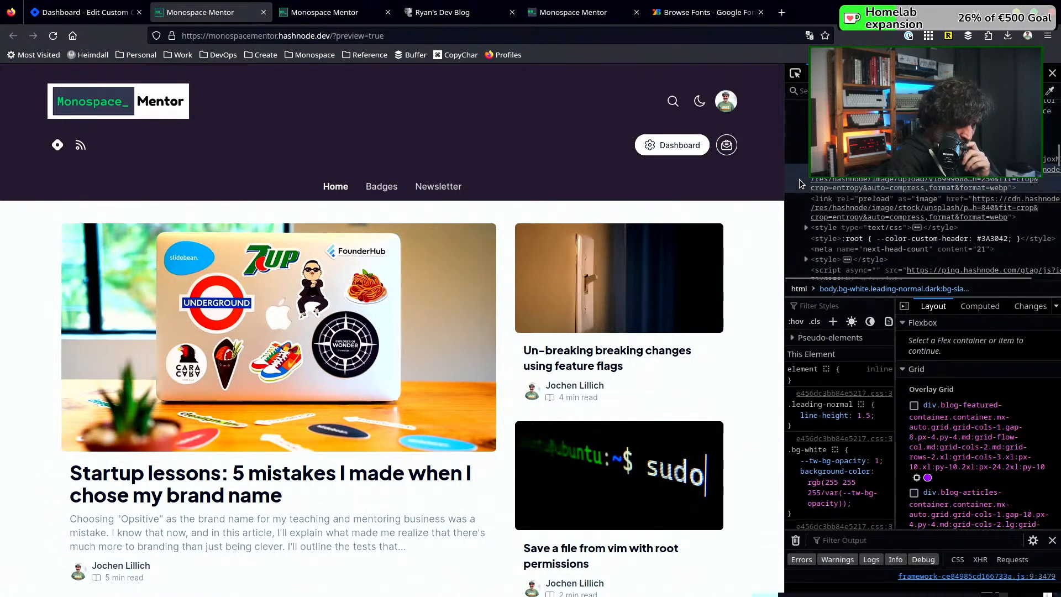
pyautogui.scroll(-2, 792, 197)
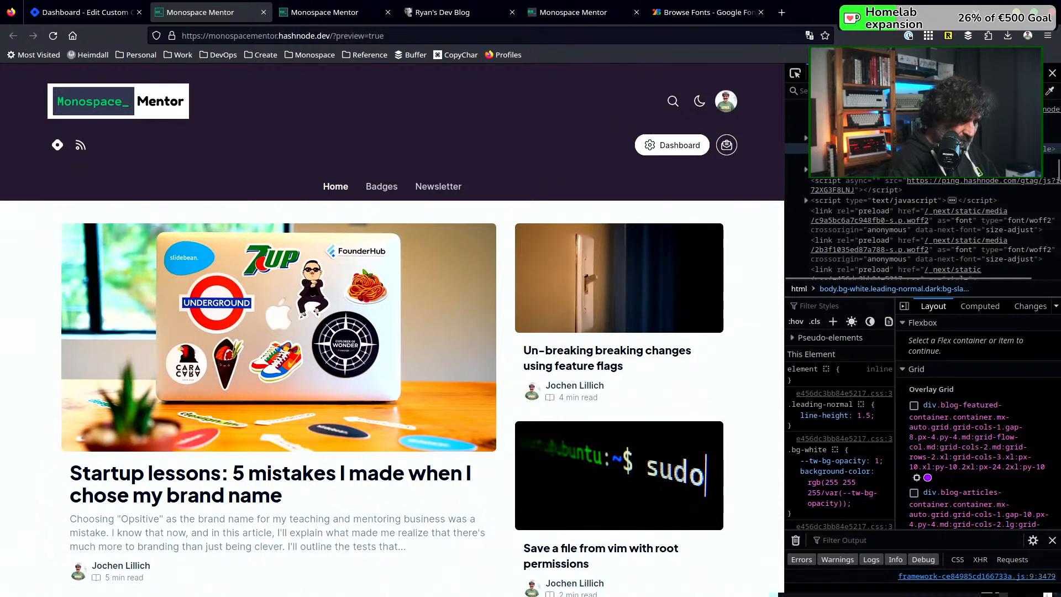
pyautogui.scroll(3, 807, 144)
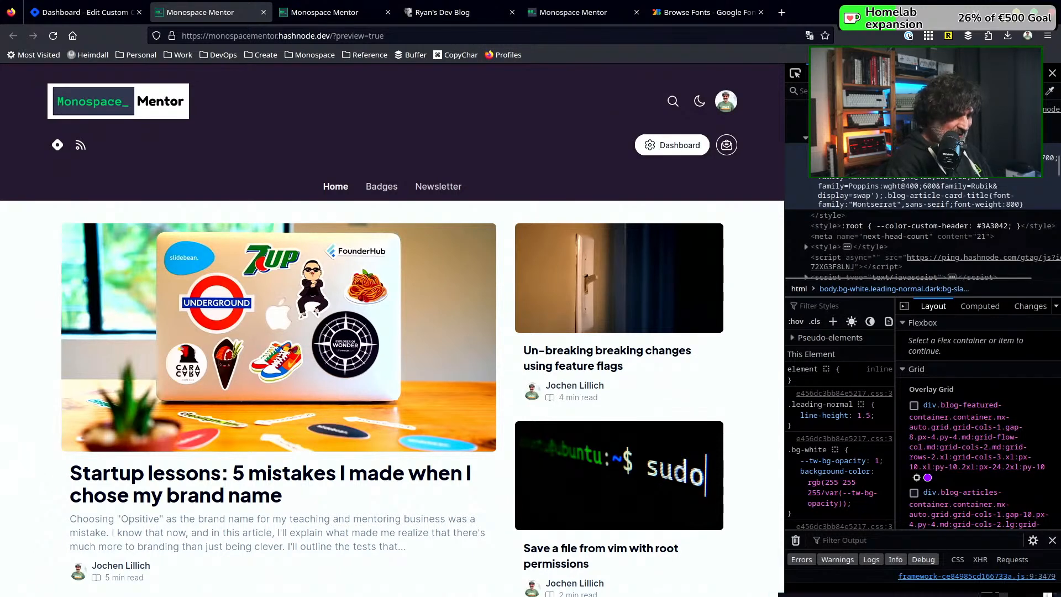
# Glance at the other developer's Hashnode blog, and examine the style rules applied to the body element in the Monospace Mentor preview
pyautogui.click(447, 18)
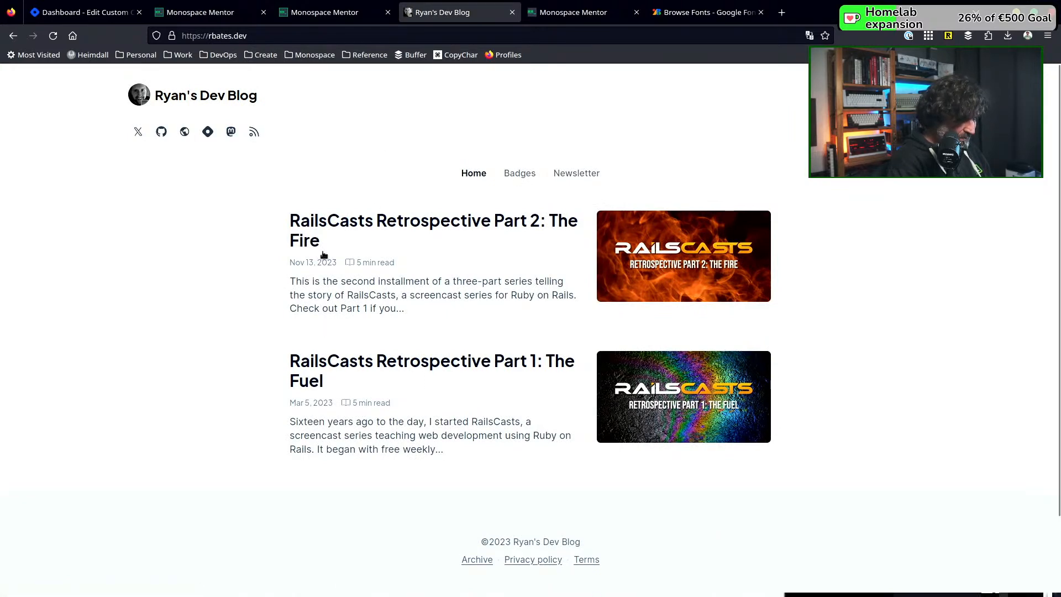
pyautogui.click(215, 12)
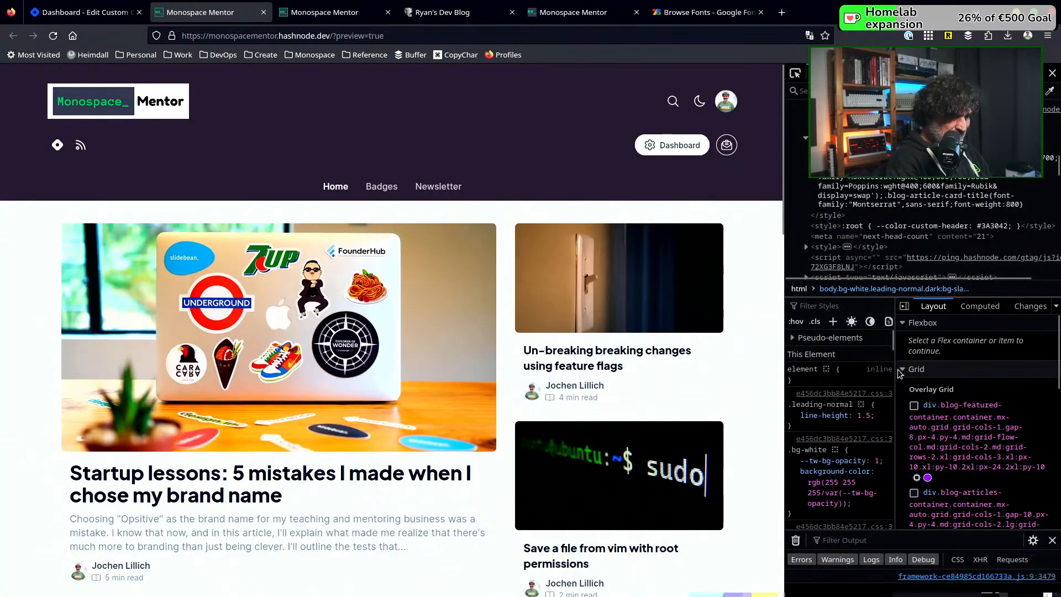
pyautogui.scroll(-2, 806, 383)
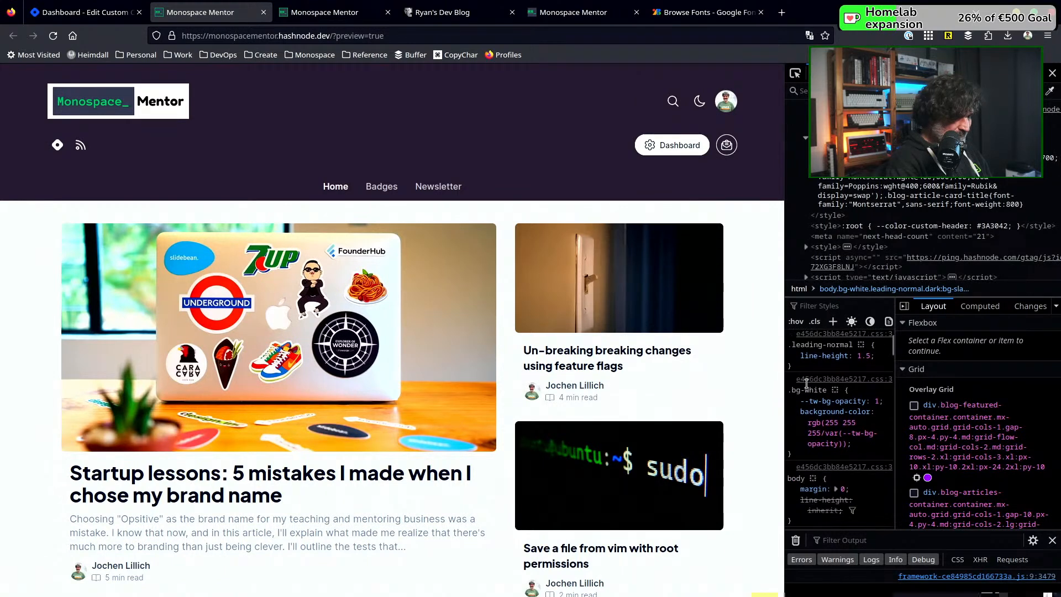
pyautogui.scroll(-2, 806, 385)
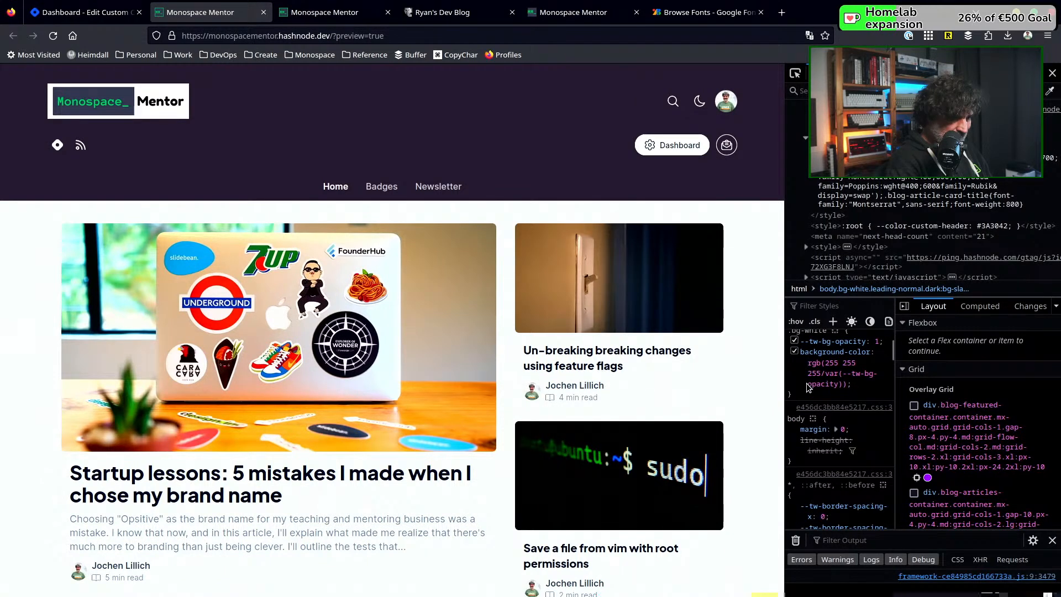
pyautogui.scroll(2, 807, 387)
pyautogui.scroll(2, 807, 387)
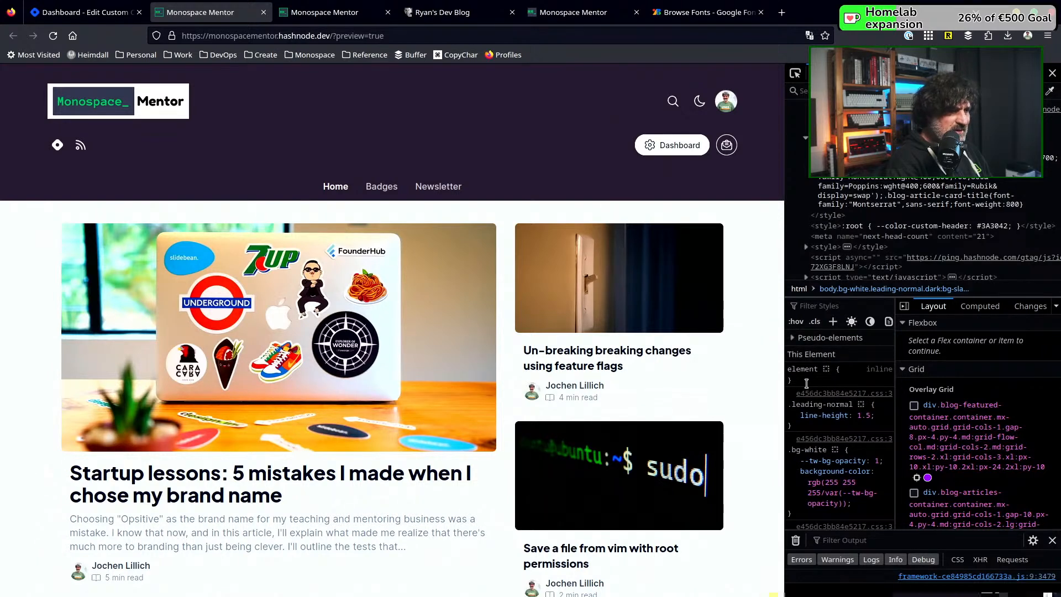
pyautogui.scroll(-5, 807, 384)
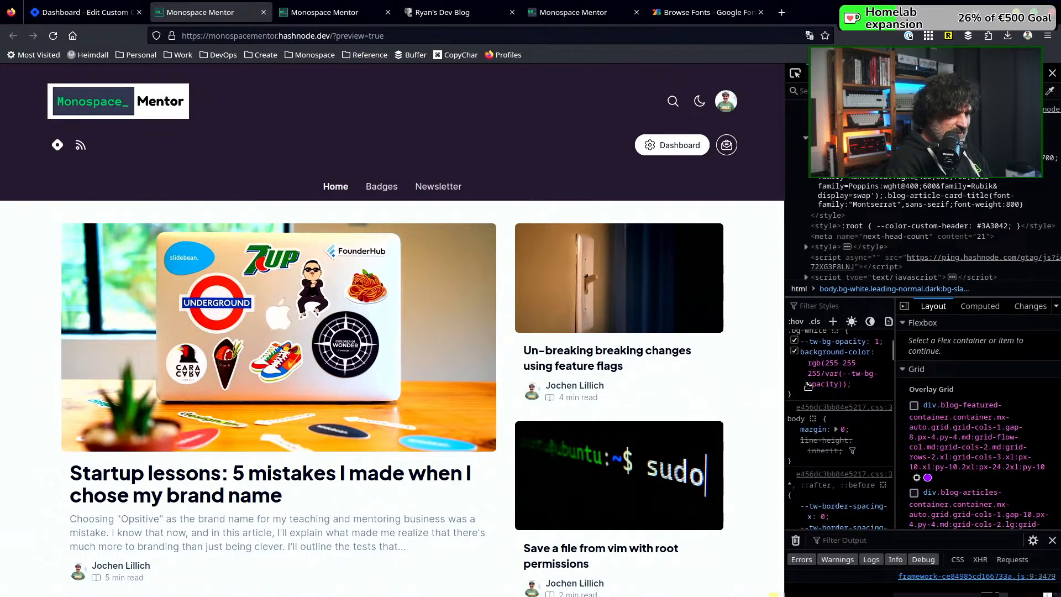
pyautogui.scroll(-2, 807, 387)
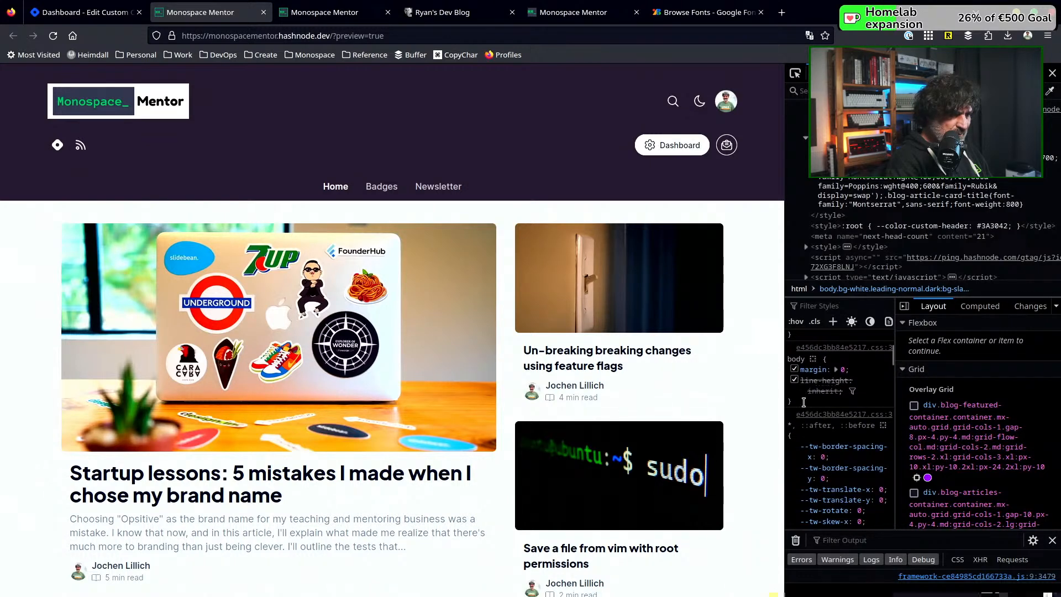
pyautogui.scroll(-3, 804, 403)
pyautogui.scroll(-9, 803, 406)
pyautogui.scroll(-9, 804, 403)
pyautogui.scroll(-10, 804, 406)
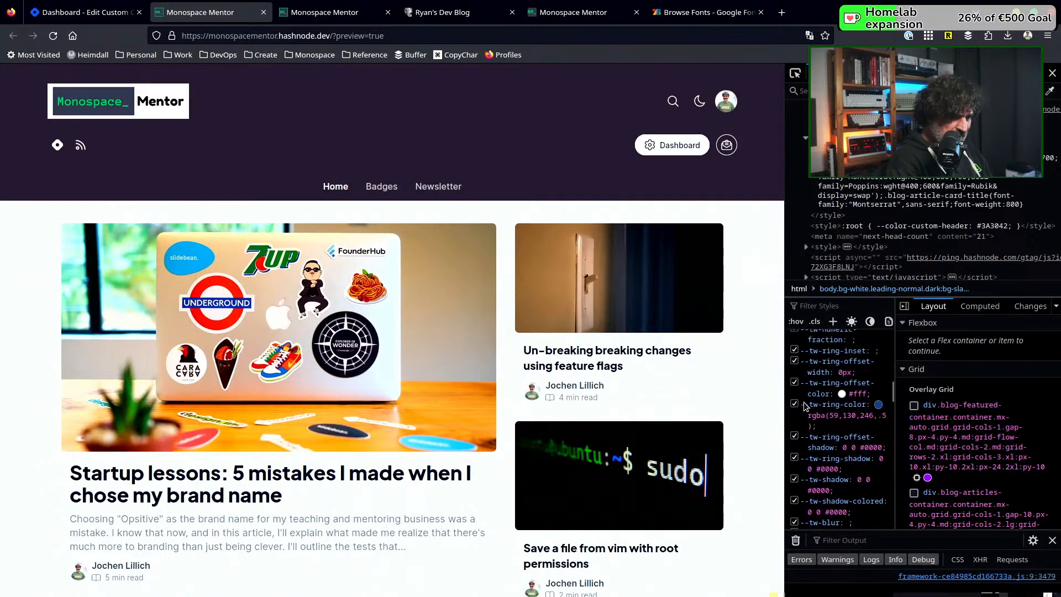
pyautogui.scroll(2, 803, 402)
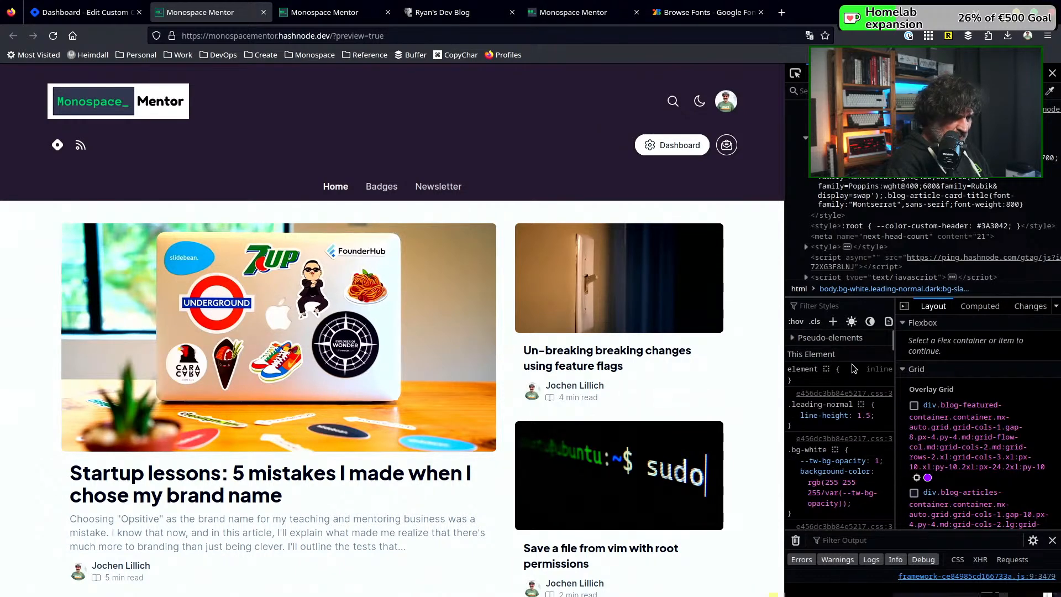
pyautogui.scroll(-5, 854, 368)
pyautogui.moveTo(818, 384)
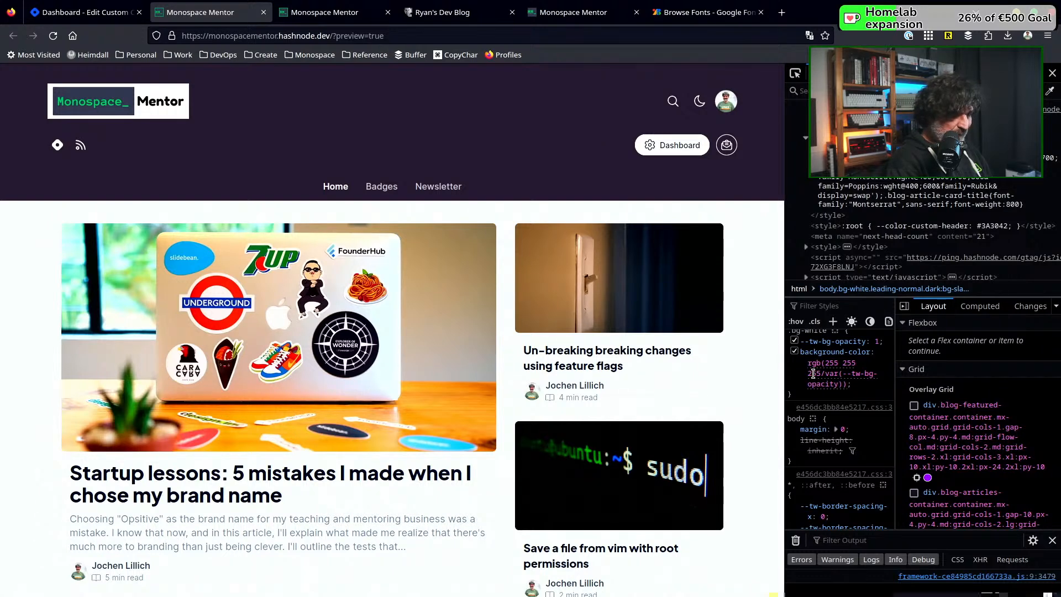
pyautogui.scroll(2, 814, 374)
pyautogui.scroll(2, 814, 375)
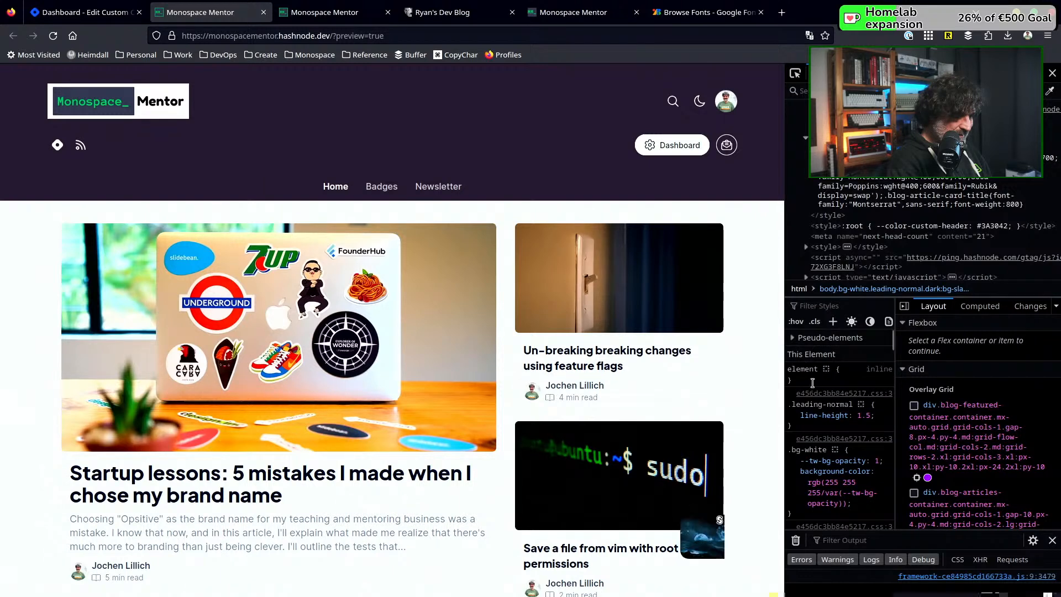
pyautogui.scroll(-4, 811, 406)
pyautogui.scroll(-2, 811, 406)
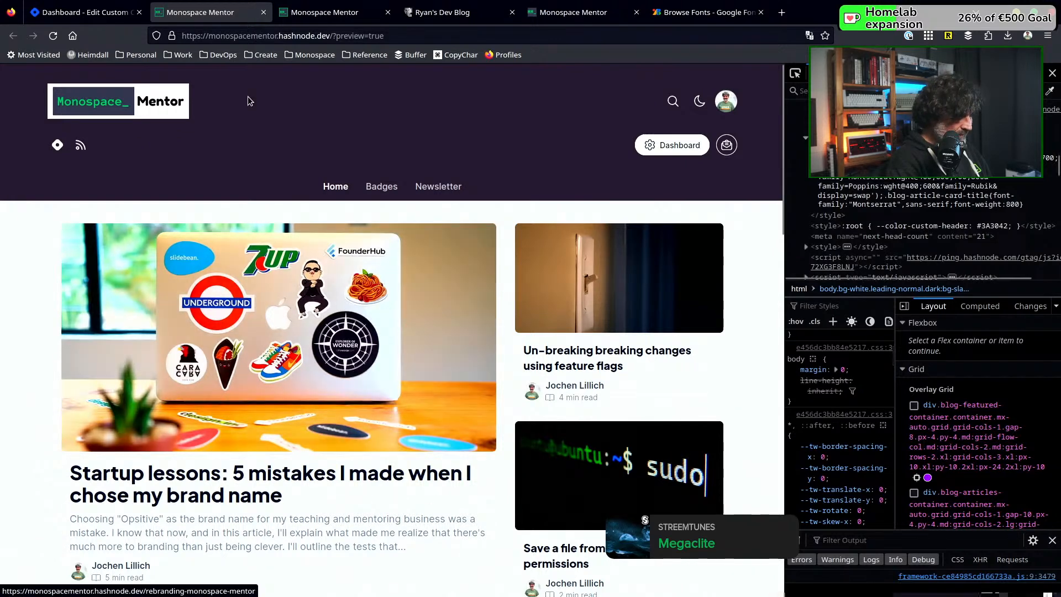
# Return to the custom CSS page and review the Home stylesheet with the page enlarged to 150%
pyautogui.click(100, 12)
pyautogui.scroll(3, 448, 218)
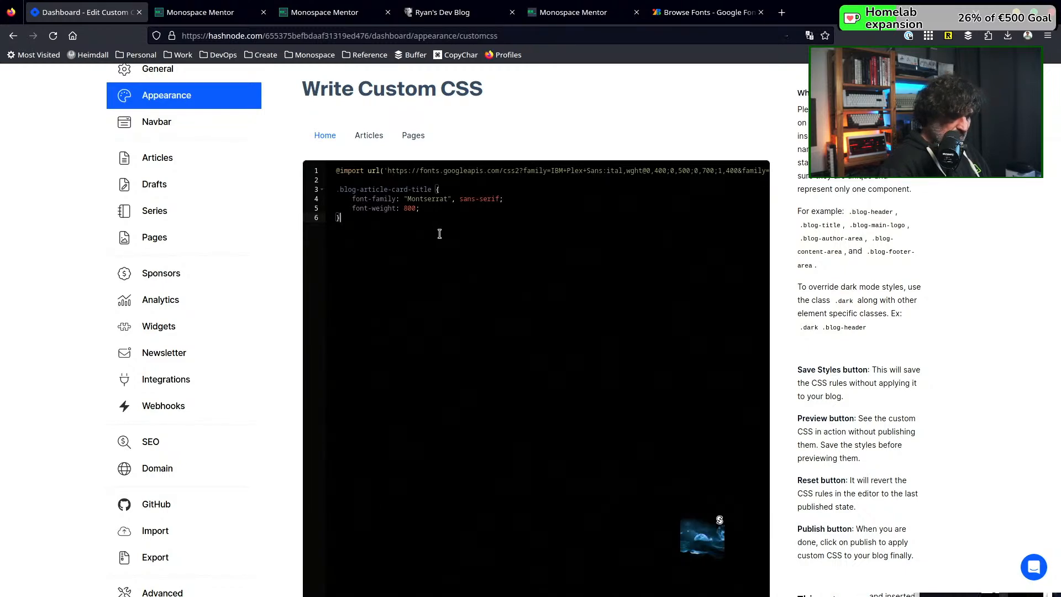
pyautogui.hotkey('ctrl', '+')
pyautogui.hotkey('ctrl', '+')
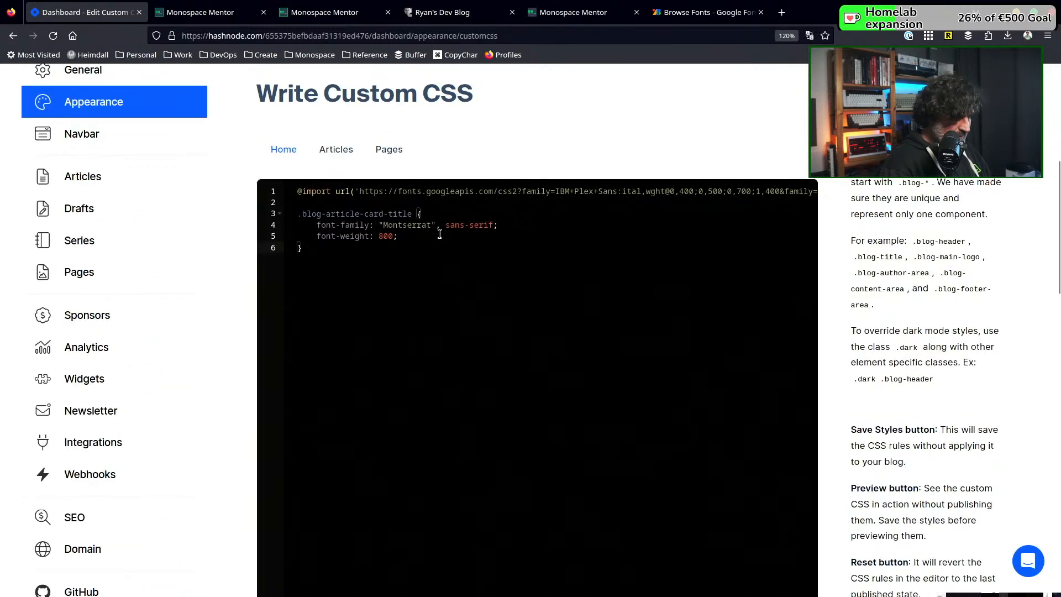
pyautogui.hotkey('ctrl', '+')
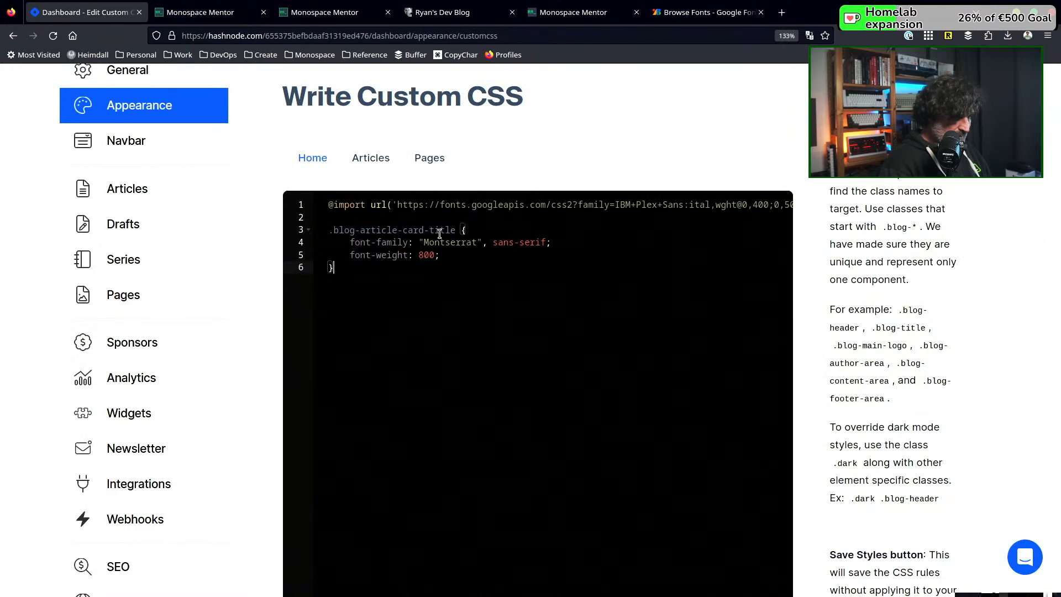
pyautogui.hotkey('ctrl', '+')
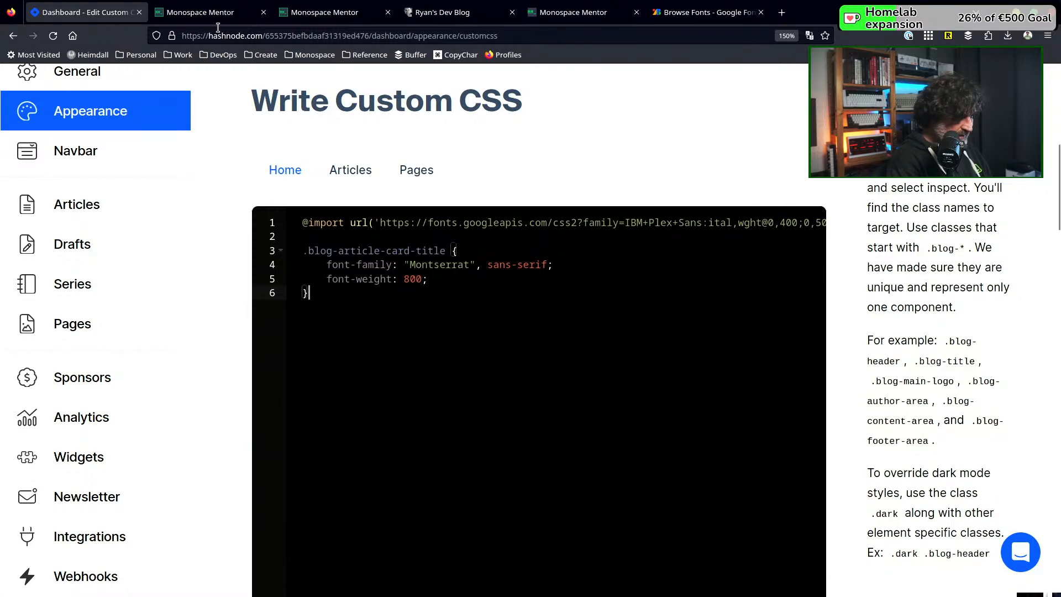
# Inspect the featured article's title in the blog preview and examine the style rules on its h1 element
pyautogui.click(210, 12)
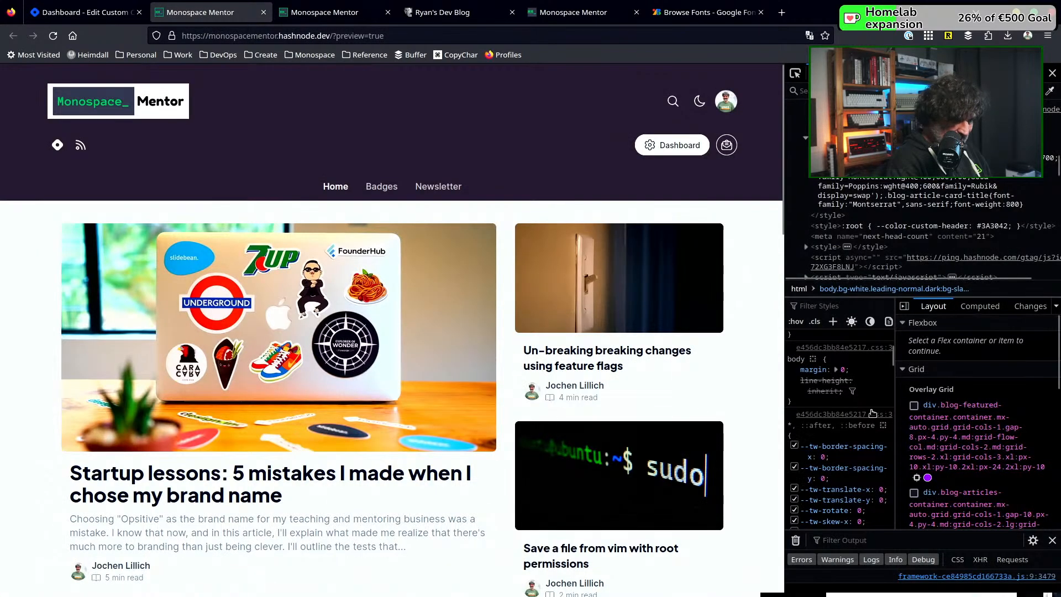
pyautogui.click(794, 78)
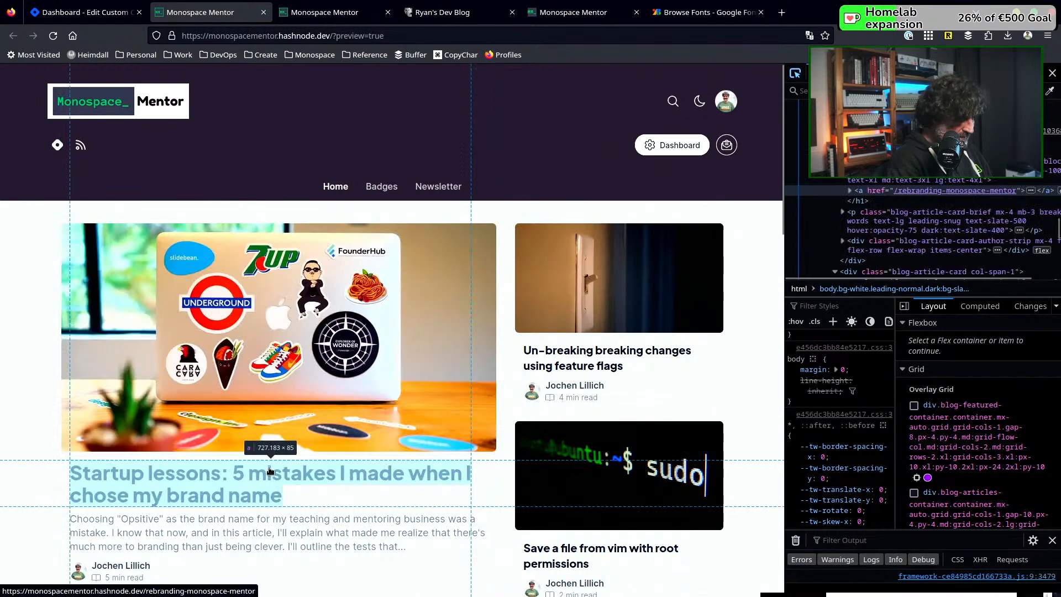
pyautogui.click(270, 470)
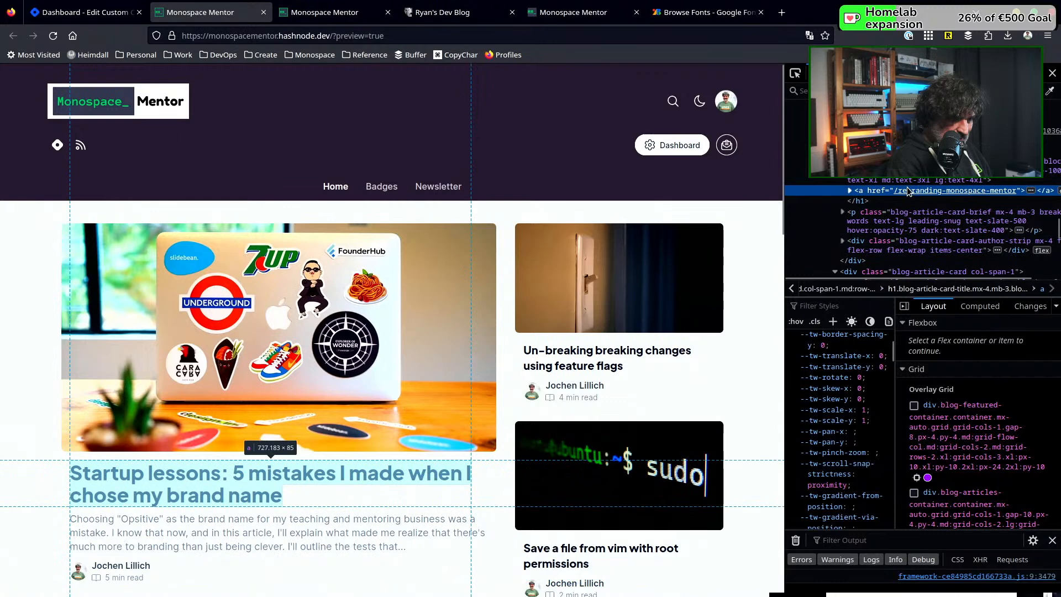
pyautogui.click(860, 179)
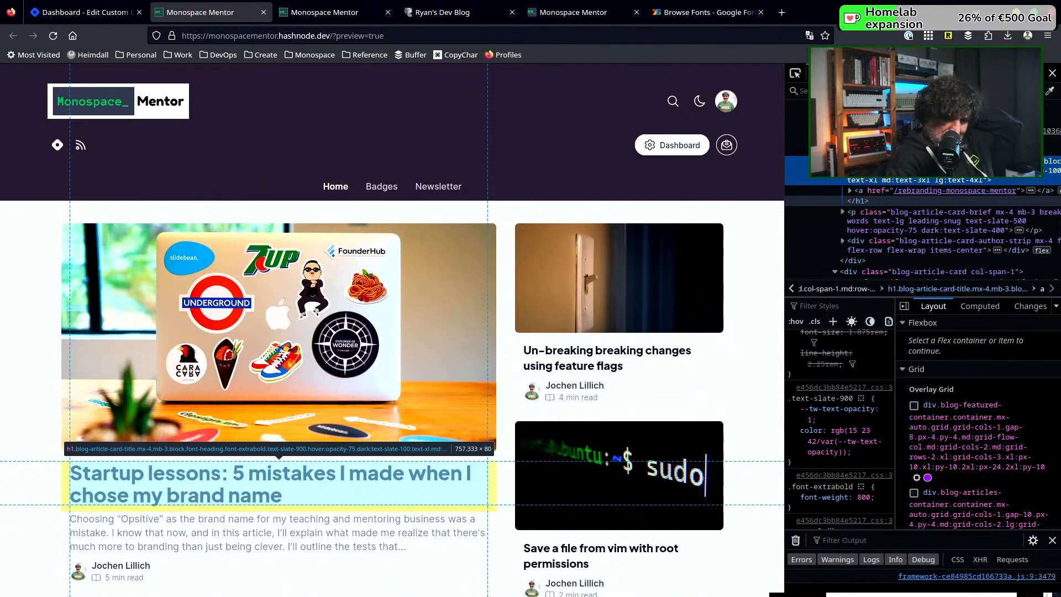
# Add !important to the font-family and font-weight declarations of the .blog-article-card-title rule in the Home stylesheet
pyautogui.click(79, 11)
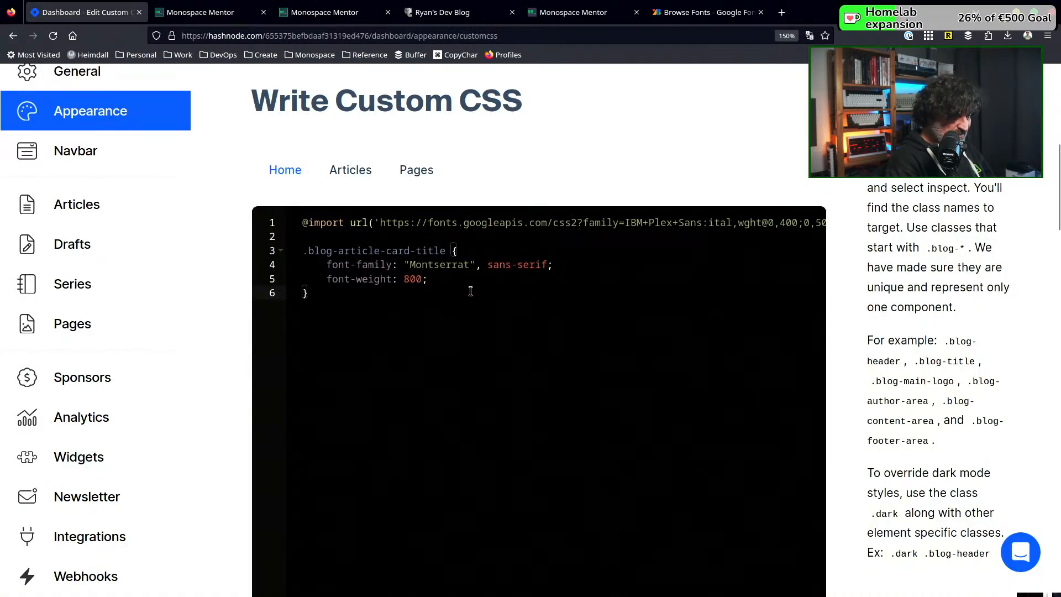
pyautogui.click(581, 267)
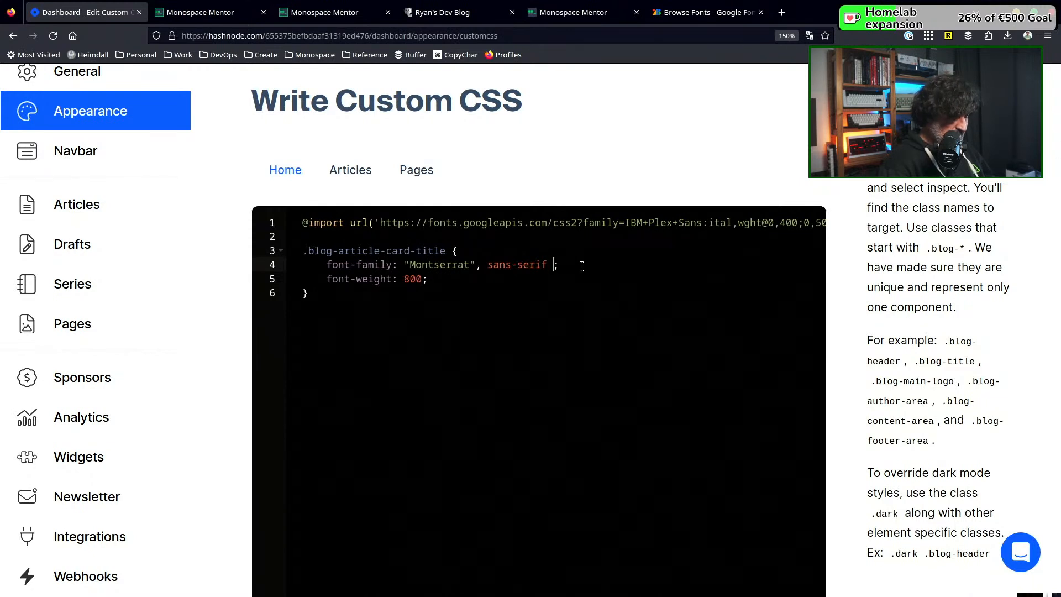
pyautogui.write('!importantimport')
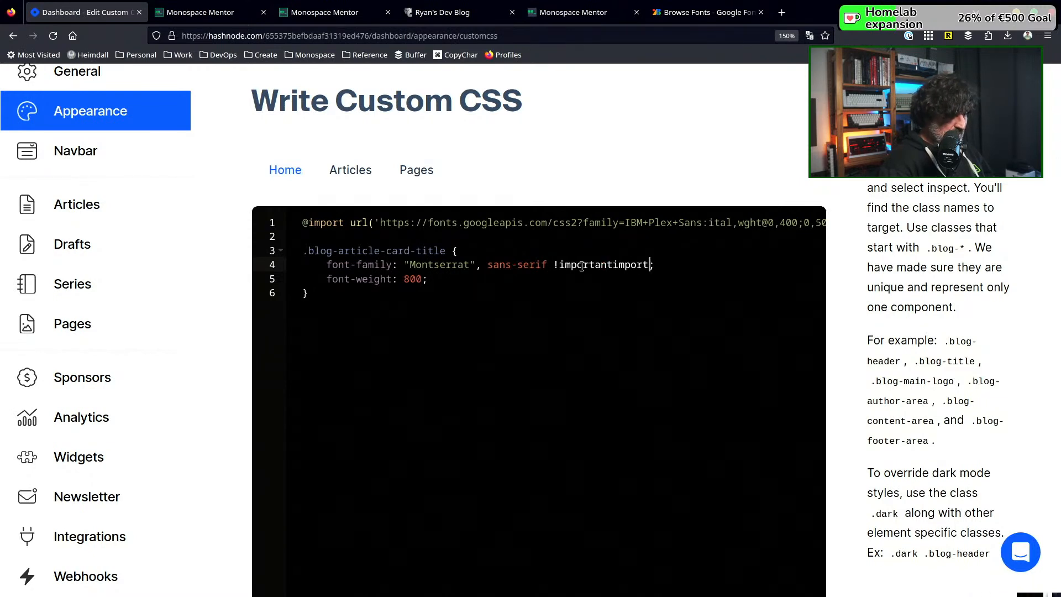
pyautogui.press('BackSpace')
pyautogui.press('BackSpace')
pyautogui.press('BackSpace')
pyautogui.press('BackSpace')
pyautogui.press('BackSpace')
pyautogui.press('BackSpace')
pyautogui.press('Down')
pyautogui.write('!important')
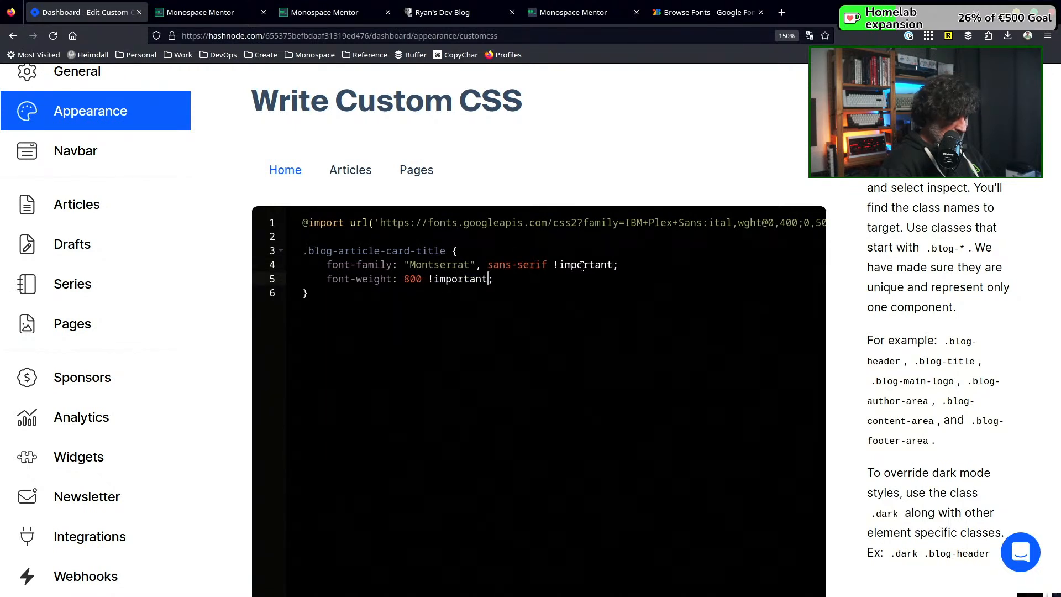
pyautogui.press('Down')
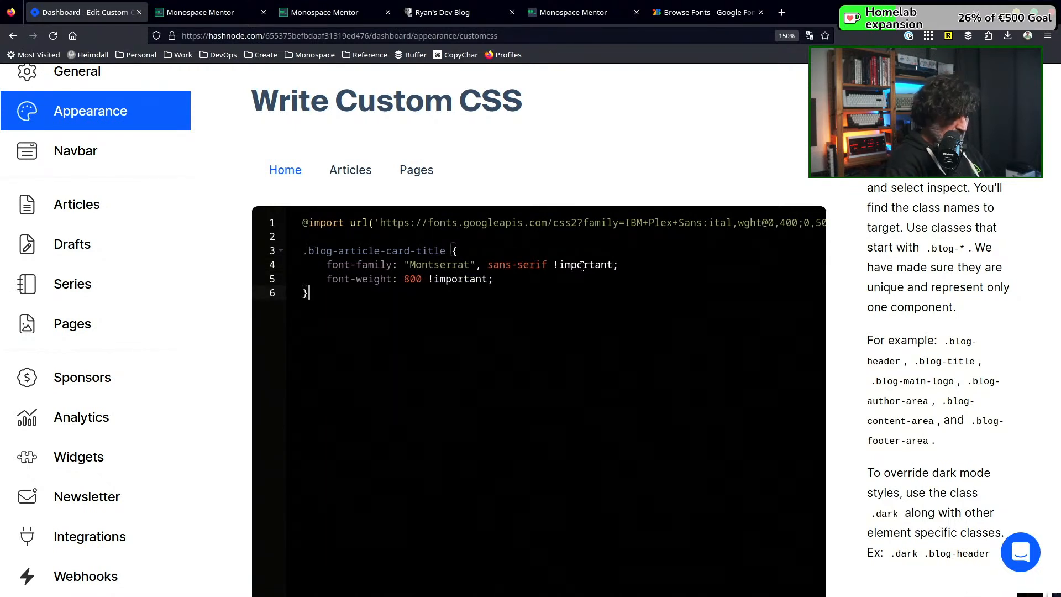
# Save the Home styles, reload the blog preview, and check the font of the article card titles
pyautogui.scroll(-5, 833, 373)
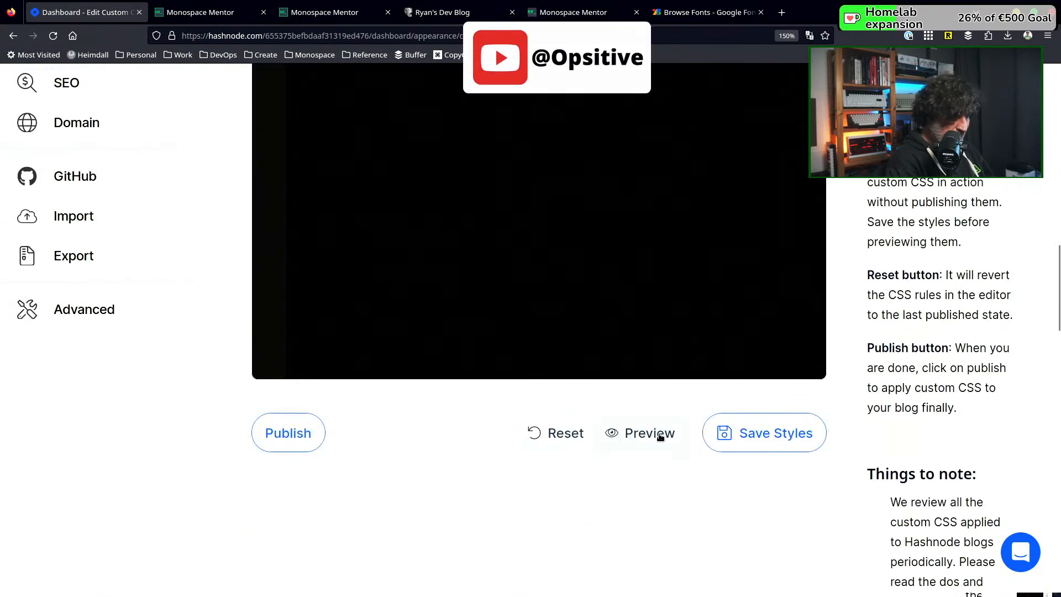
pyautogui.click(748, 436)
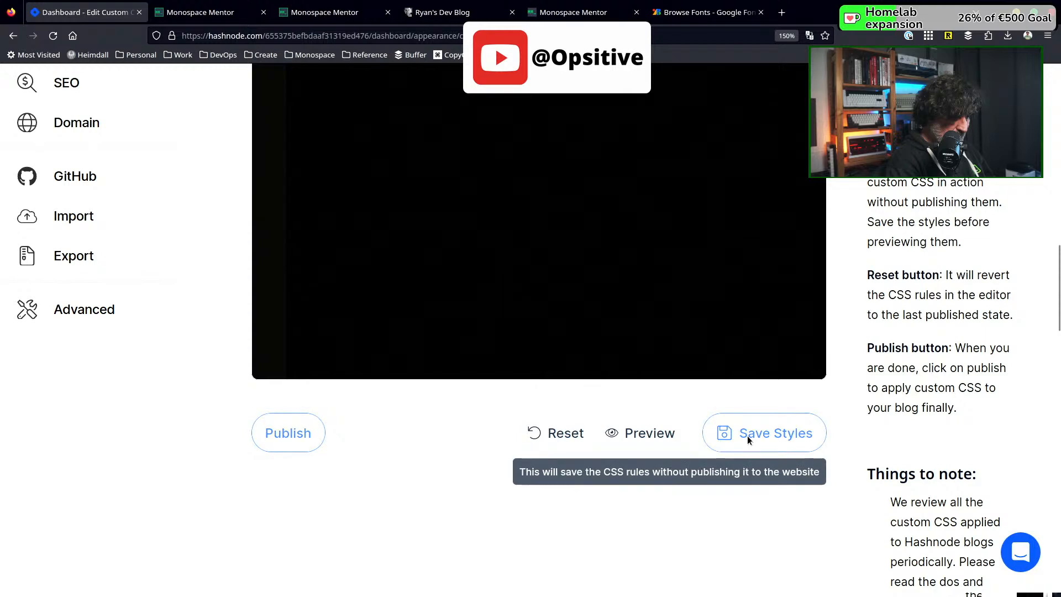
pyautogui.click(658, 434)
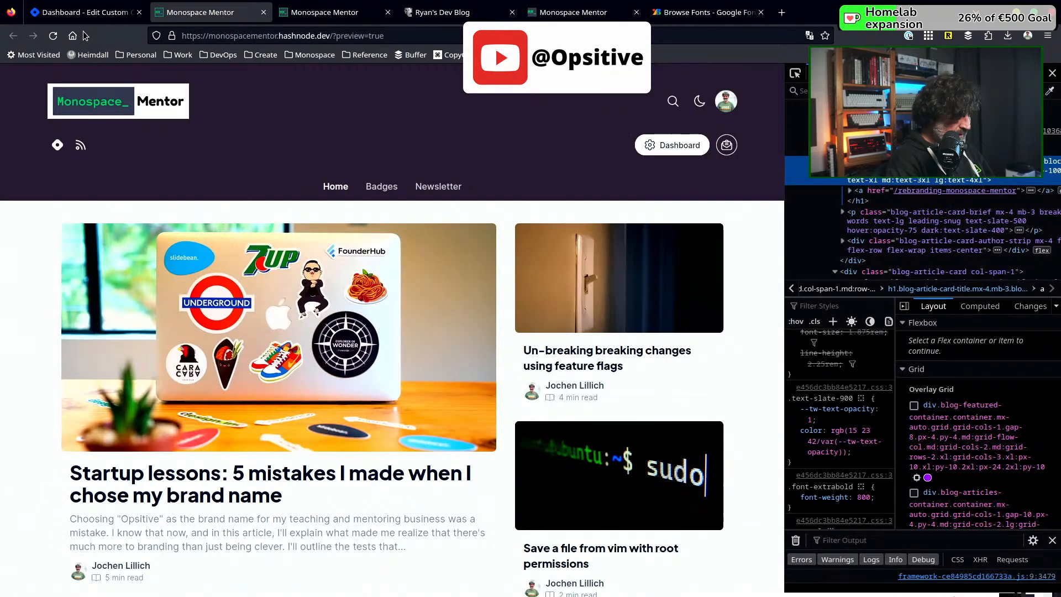
pyautogui.click(53, 35)
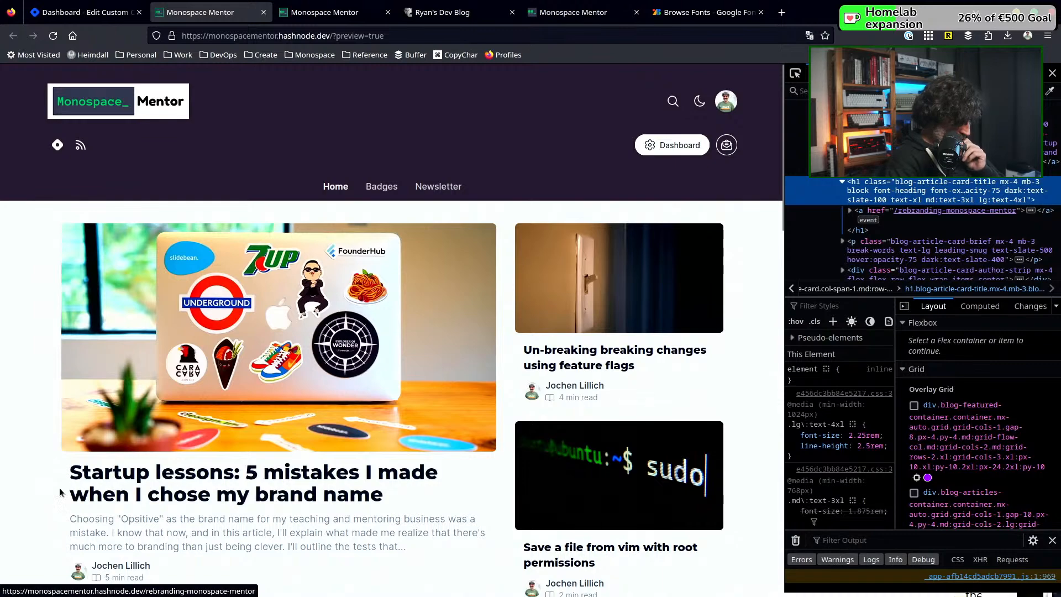
pyautogui.scroll(-4, 58, 487)
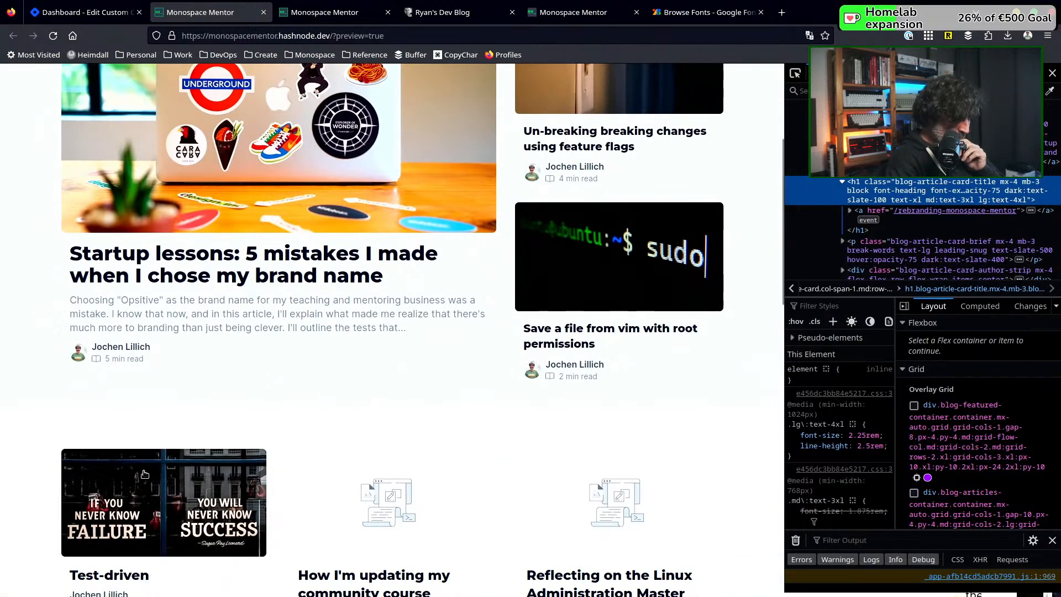
pyautogui.scroll(4, 71, 494)
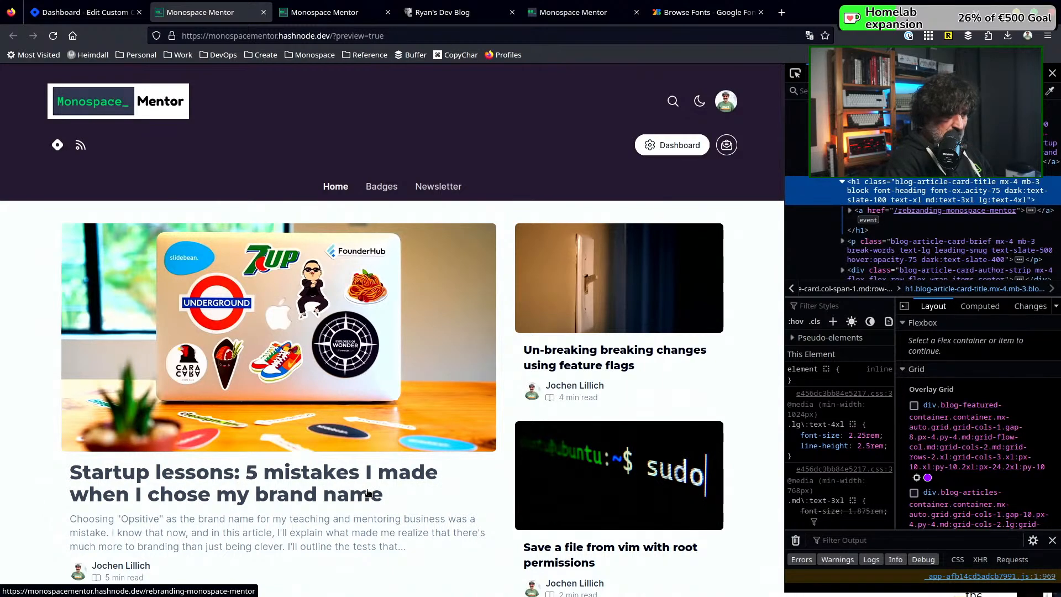
# Inspect the "Un-breaking breaking changes using feature flags" title and examine the style rules on its h1 element
pyautogui.click(798, 79)
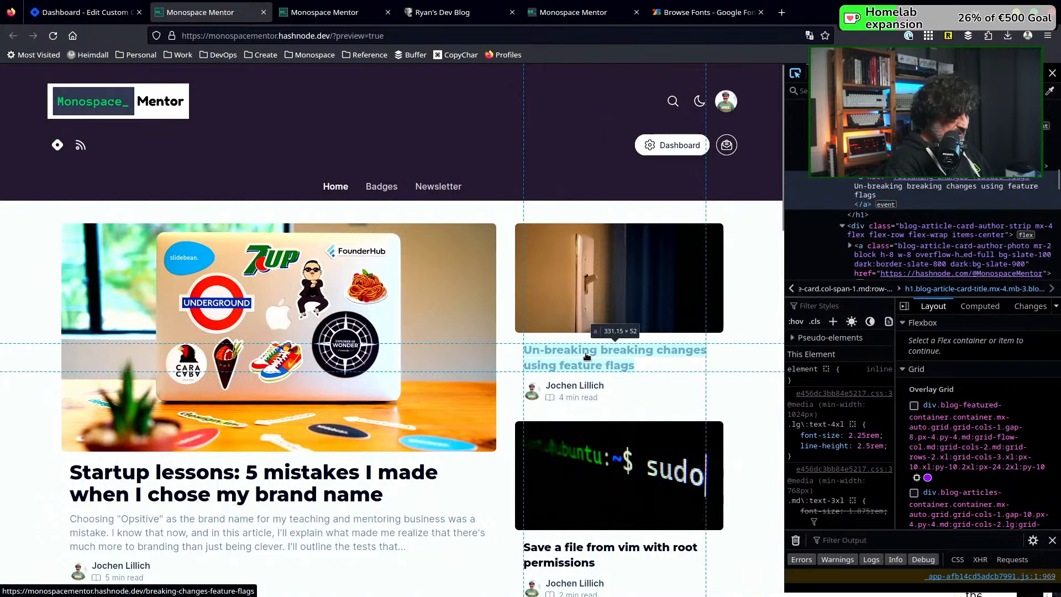
pyautogui.click(587, 355)
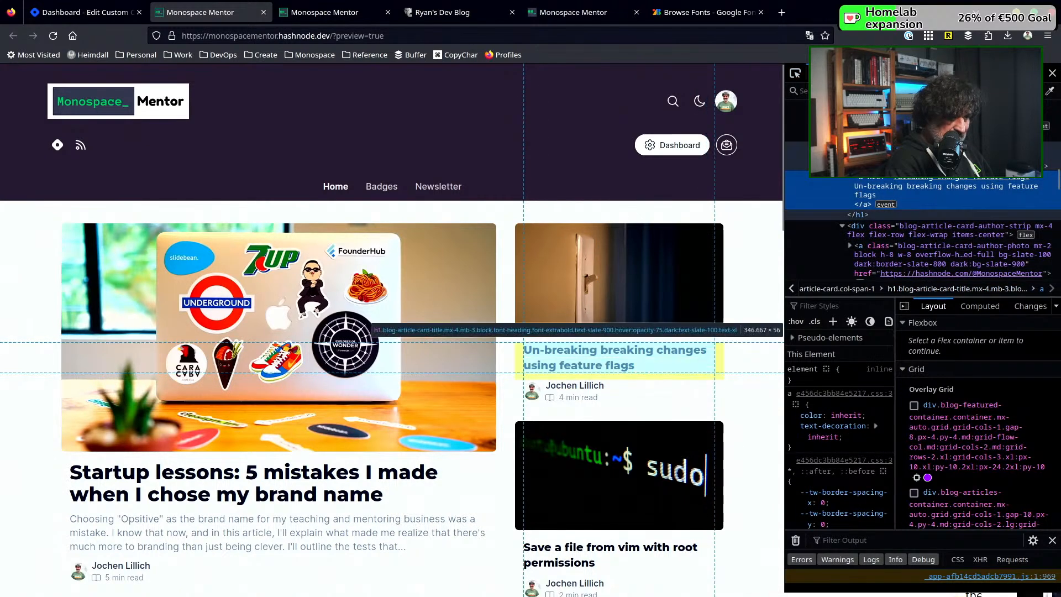
pyautogui.click(928, 158)
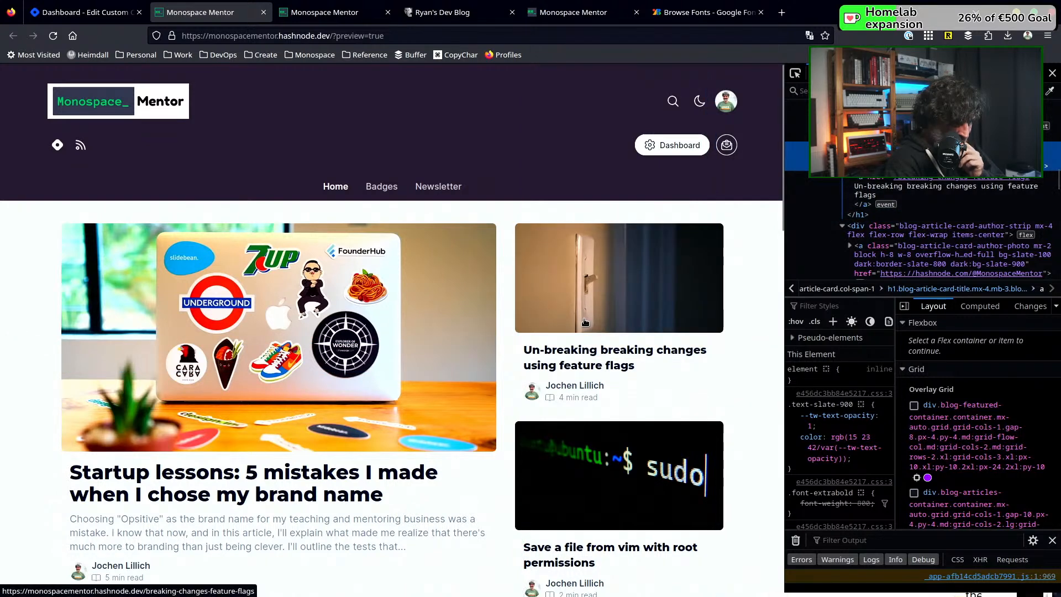
pyautogui.scroll(-2, 585, 322)
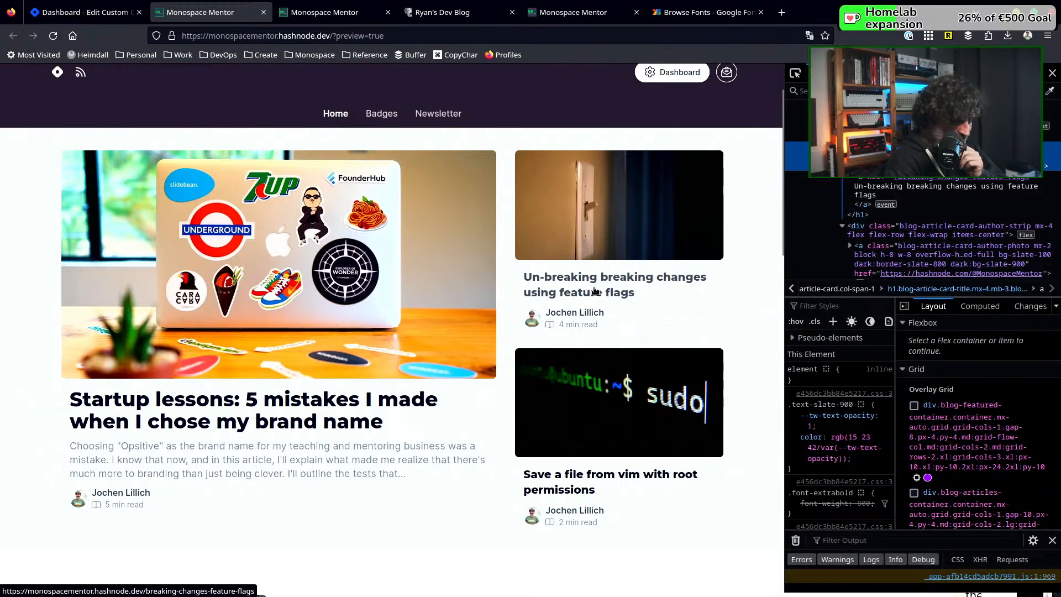
# Look over the article card titles across the blog preview to check their font
pyautogui.scroll(-5, 594, 283)
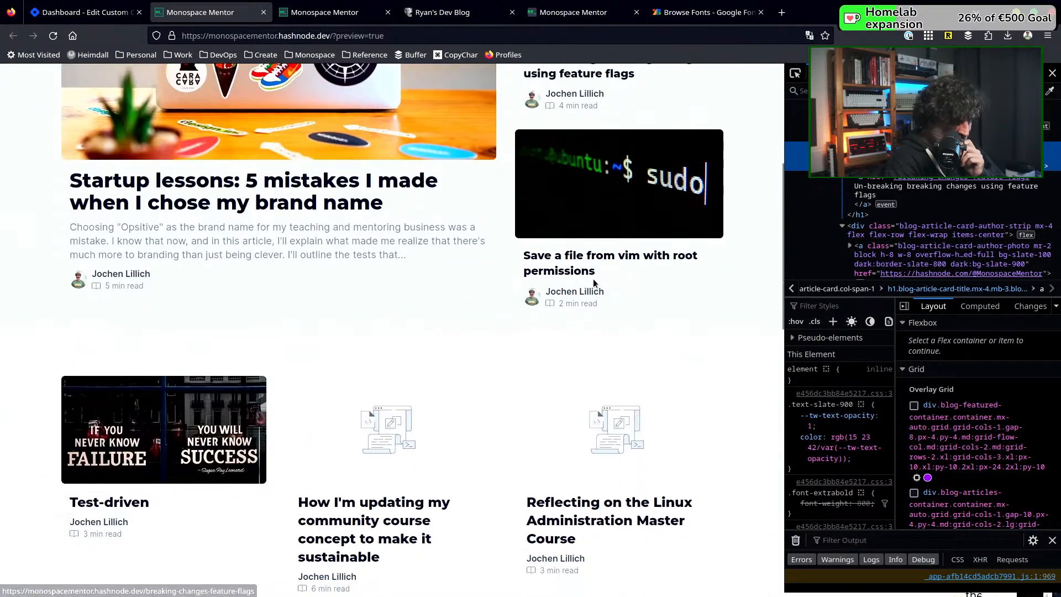
pyautogui.scroll(-4, 594, 283)
pyautogui.scroll(-7, 594, 282)
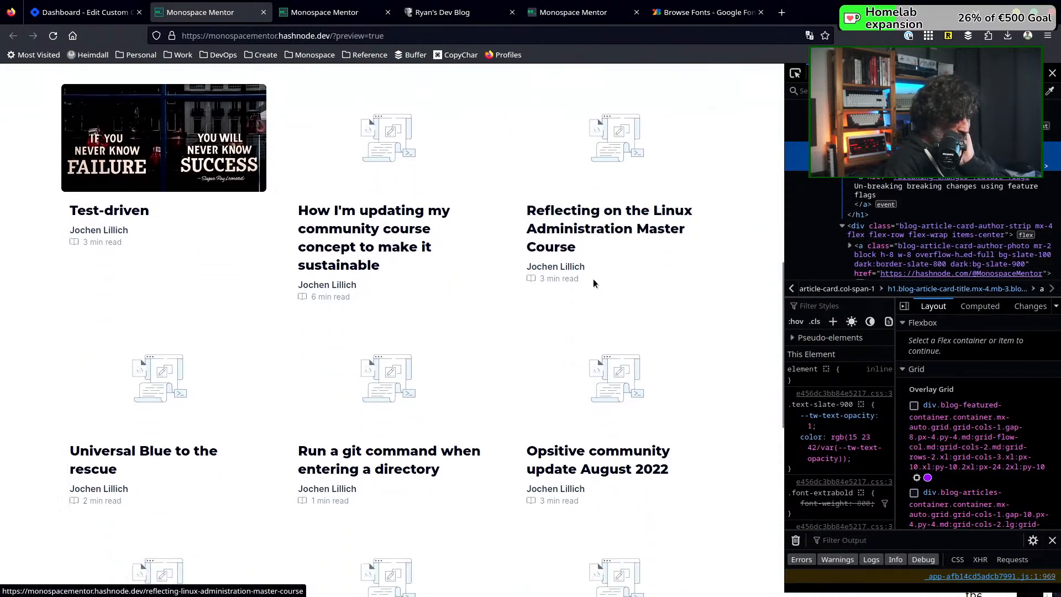
pyautogui.scroll(-5, 404, 261)
pyautogui.scroll(16, 405, 259)
pyautogui.scroll(4, 407, 260)
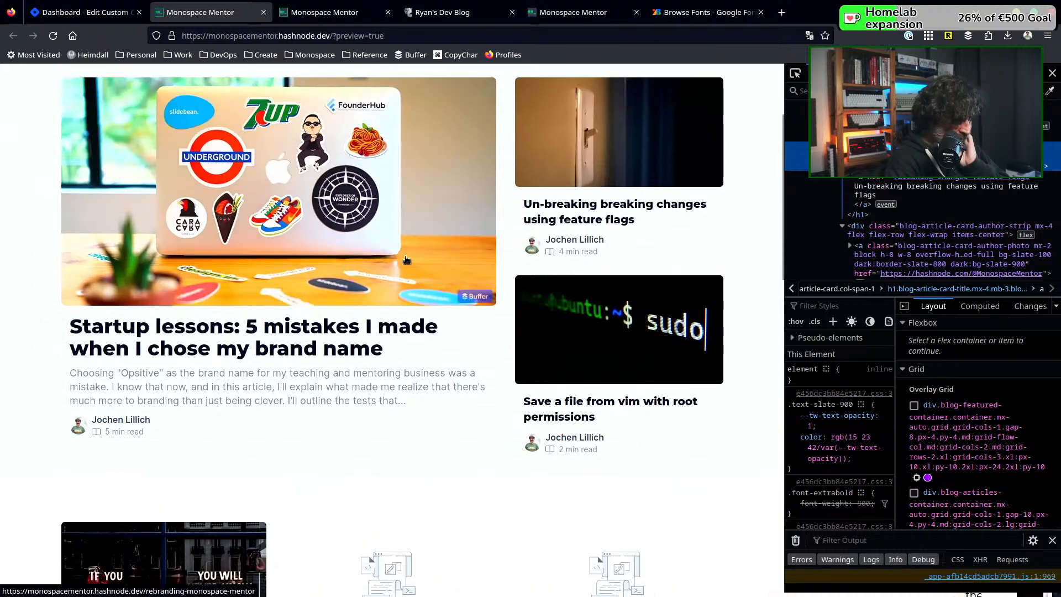
pyautogui.scroll(-6, 389, 311)
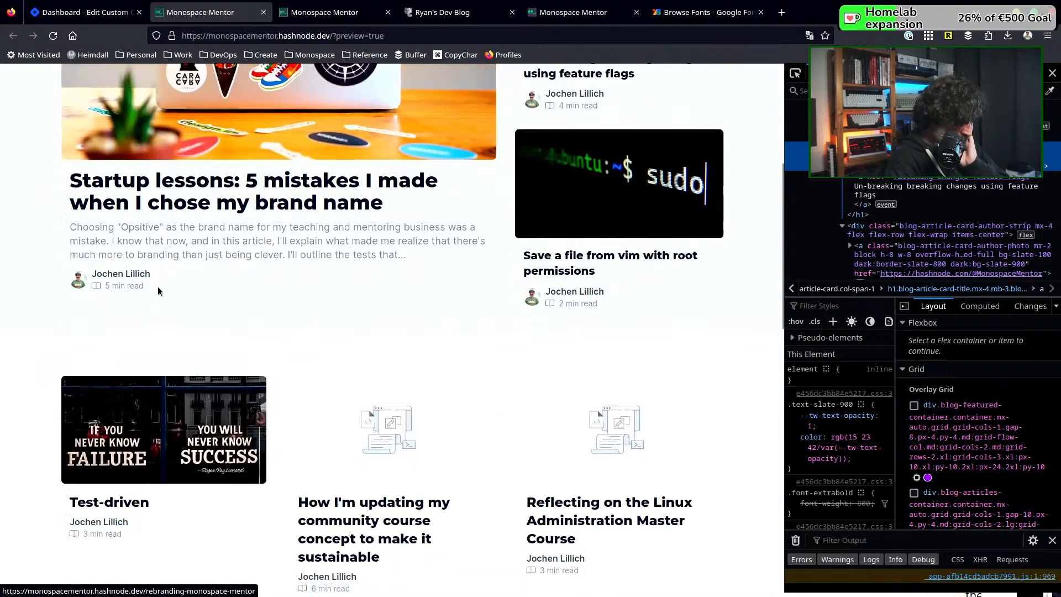
pyautogui.scroll(4, 322, 265)
pyautogui.scroll(4, 323, 268)
pyautogui.scroll(-4, 323, 268)
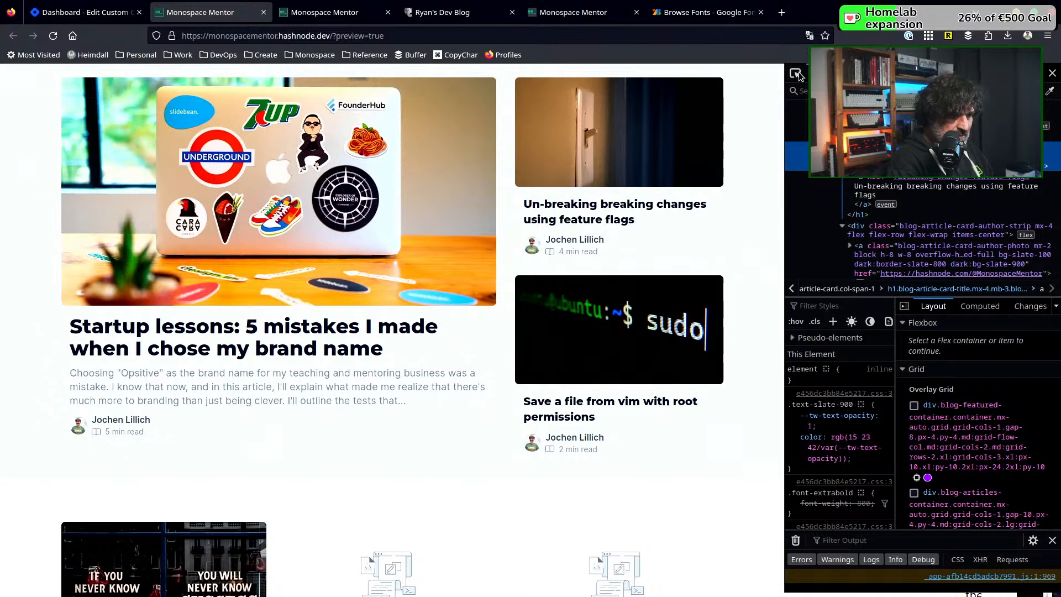
# Inspect the featured article's brief text and examine the style rules on its p.blog-article-card-brief element
pyautogui.click(254, 400)
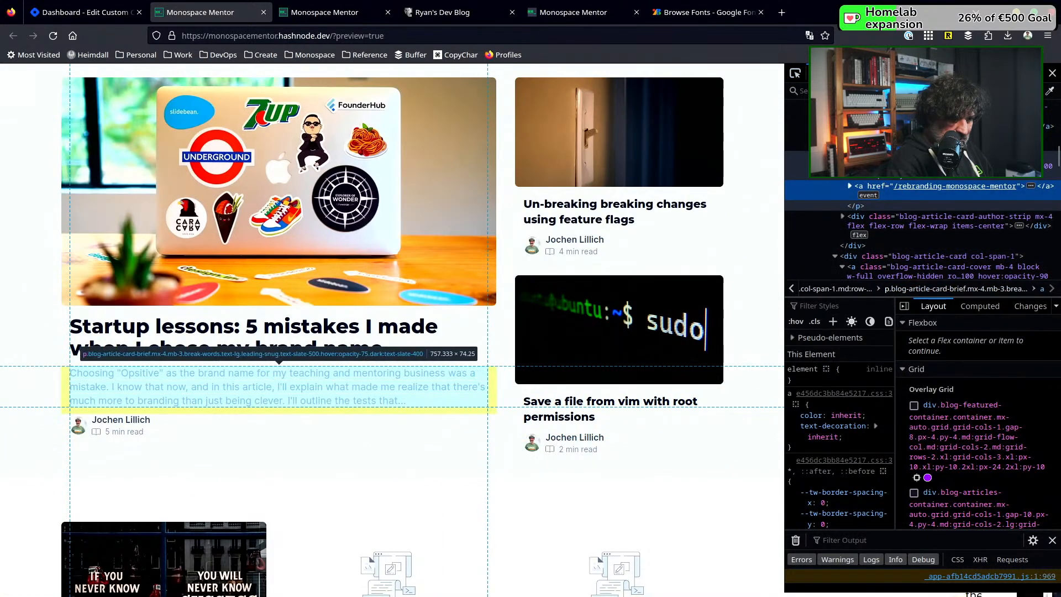
pyautogui.click(906, 288)
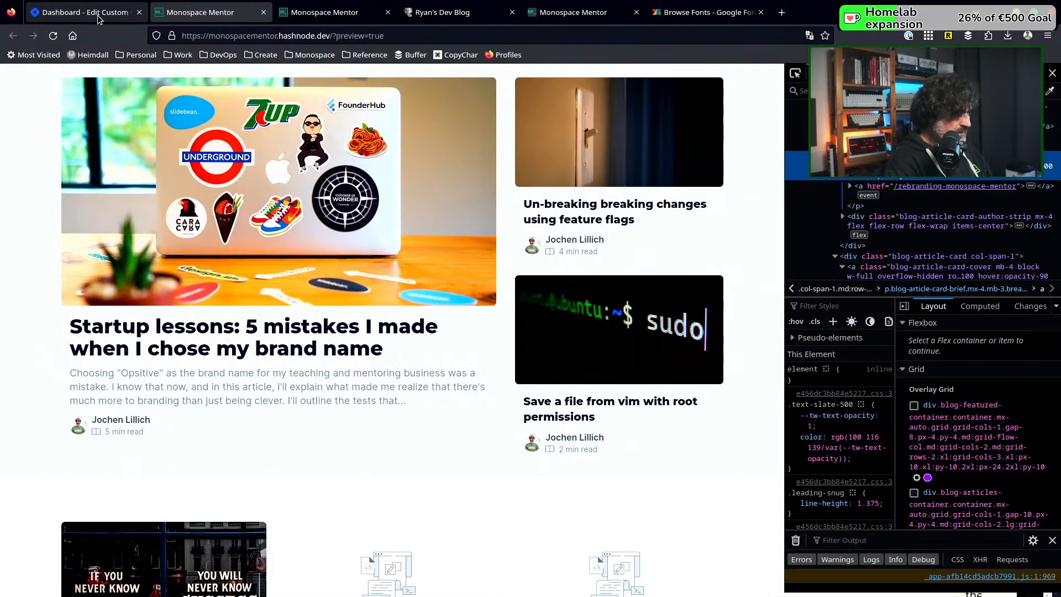
# Duplicate the .blog-article-card-title rule below itself in the Home custom CSS
pyautogui.click(129, 19)
pyautogui.scroll(10, 473, 307)
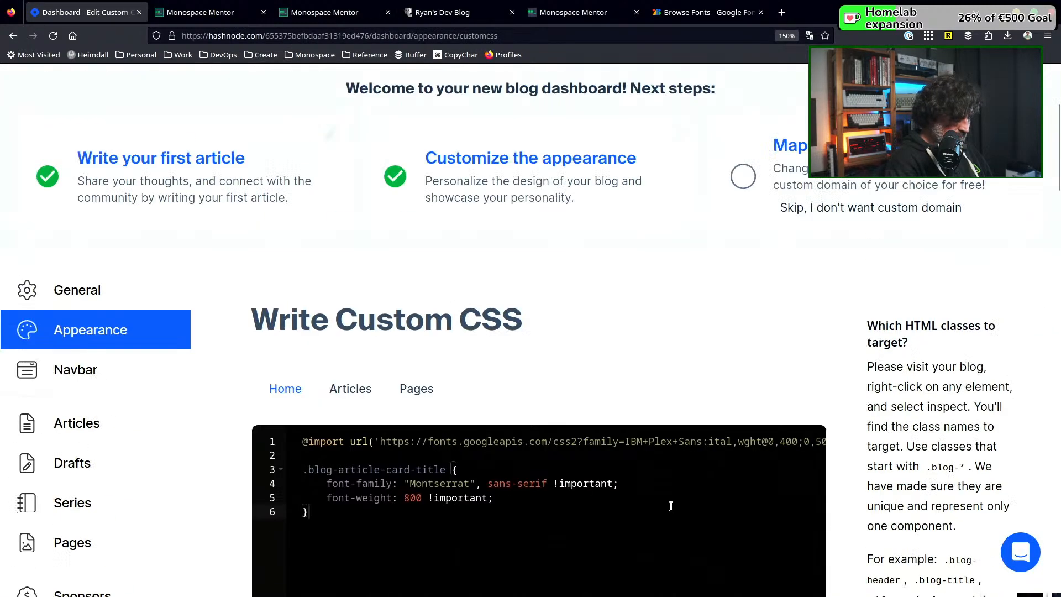
pyautogui.scroll(-4, 651, 500)
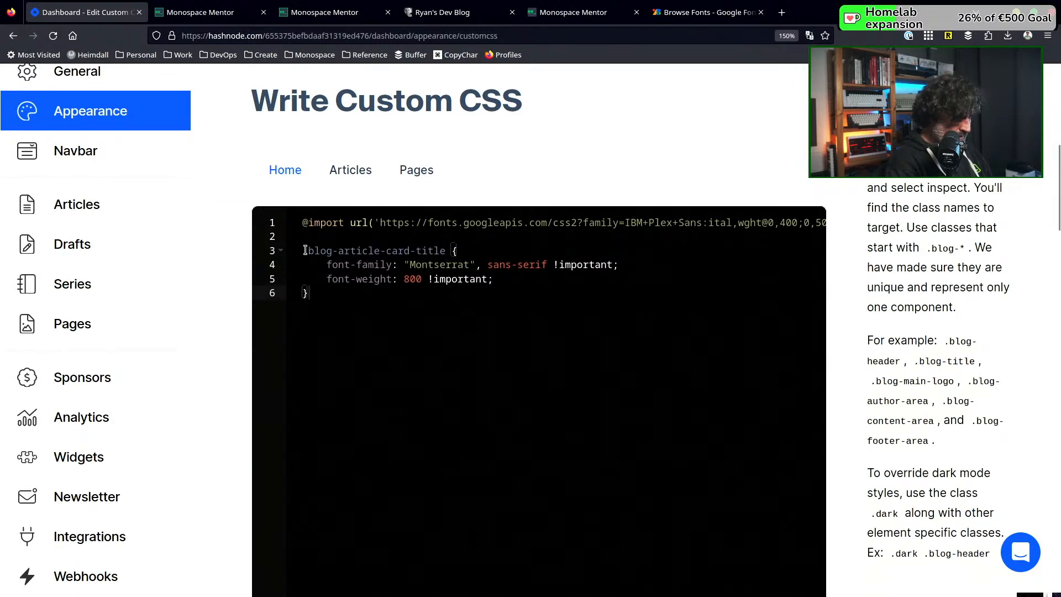
pyautogui.moveTo(303, 252); pyautogui.dragTo(307, 295)
pyautogui.hotkey('ctrl', 'c')
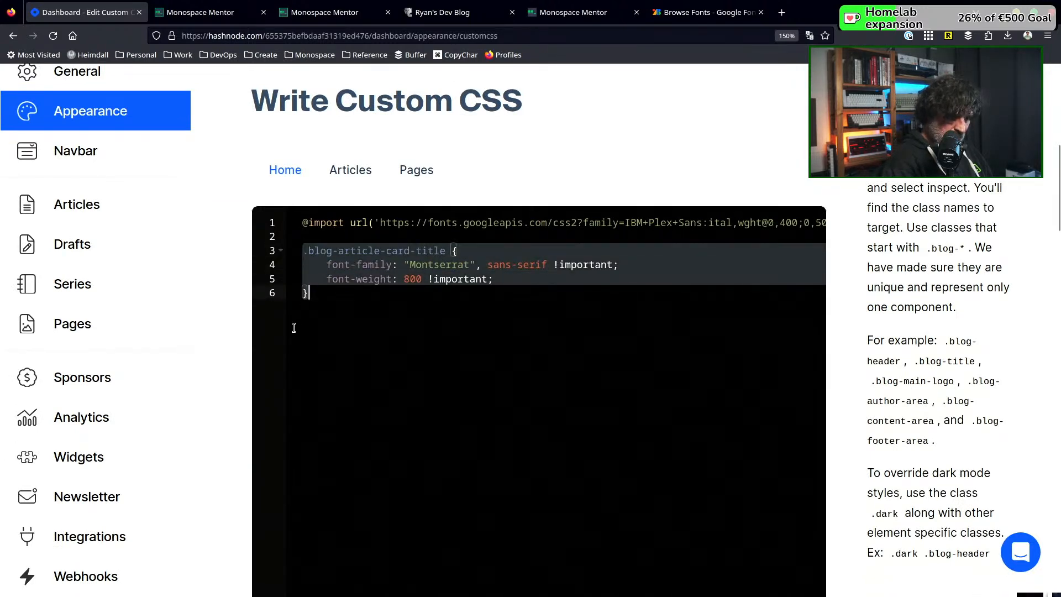
pyautogui.click(293, 327)
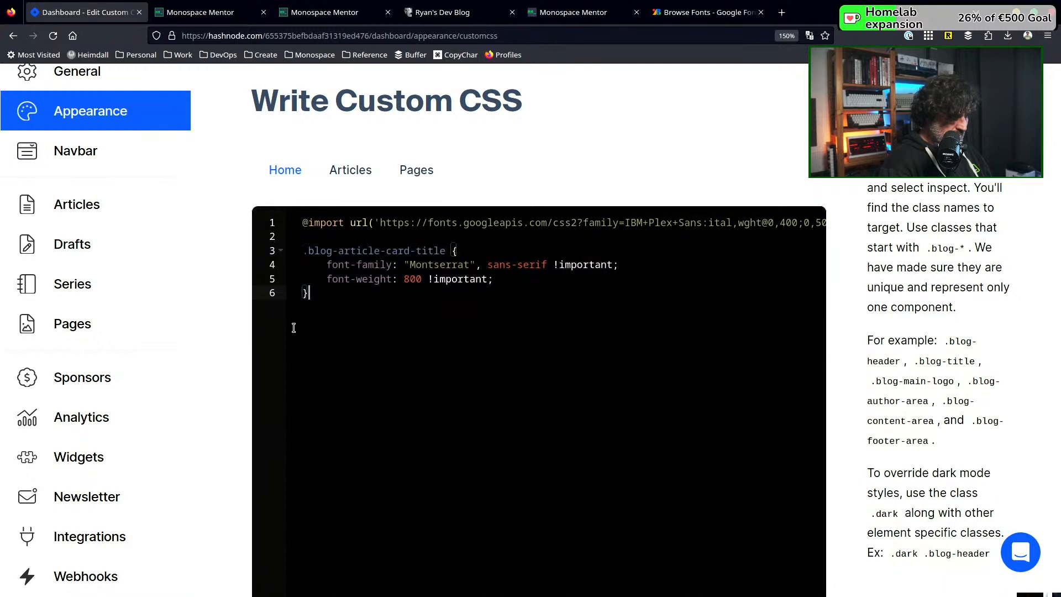
pyautogui.press('Return')
pyautogui.press('Return')
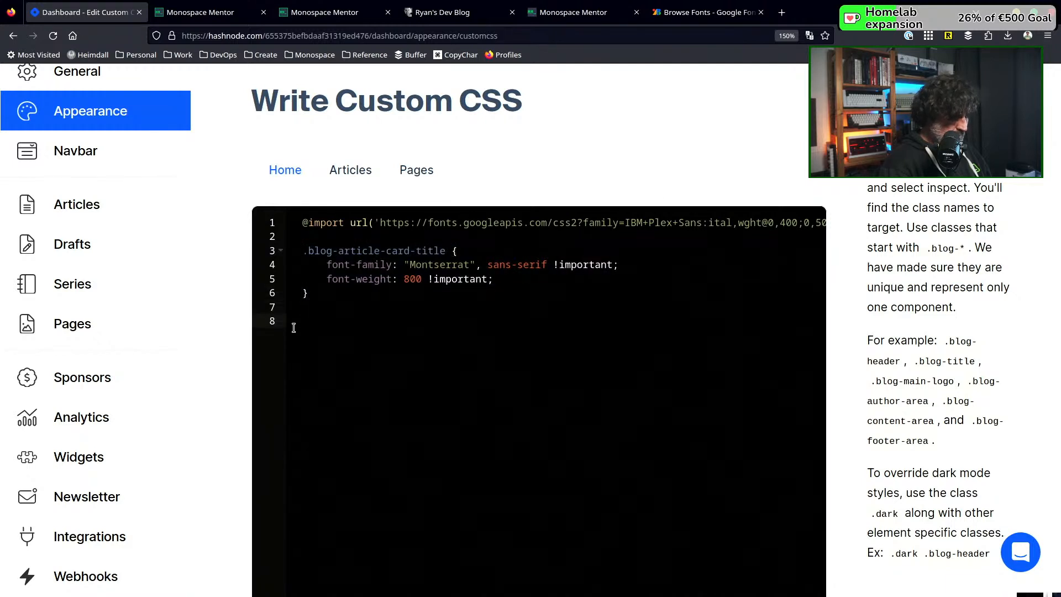
pyautogui.hotkey('ctrl', 'v')
# Rename the duplicated rule's selector to .blog-article-card-brief
pyautogui.press('Up')
pyautogui.press('Up')
pyautogui.press('Up')
pyautogui.press('Right')
pyautogui.press('Right')
pyautogui.press('Right')
pyautogui.press('Right')
pyautogui.press('Right')
pyautogui.press('Right')
pyautogui.press('Right')
pyautogui.press('Right')
pyautogui.press('Right')
pyautogui.press('Right')
pyautogui.press('Right')
pyautogui.press('Right')
pyautogui.press('Right')
pyautogui.press('Right')
pyautogui.press('Right')
pyautogui.press('Right')
pyautogui.press('Right')
pyautogui.press('Right')
pyautogui.hotkey('ctrl', 'shift', 'Right')
pyautogui.write('b')
# Replace Montserrat with "IBM Plex Sans" in the font-family of the .blog-article-card-brief rule
pyautogui.press('Down')
pyautogui.hotkey('ctrl', 'shift', 'Right')
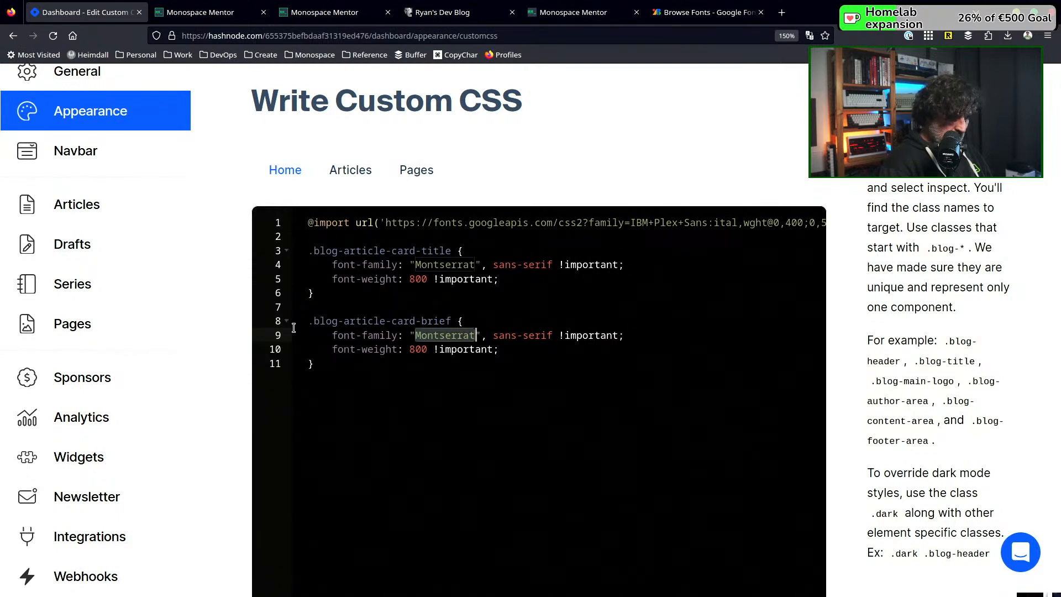
pyautogui.write('IBM Plex SansLL')
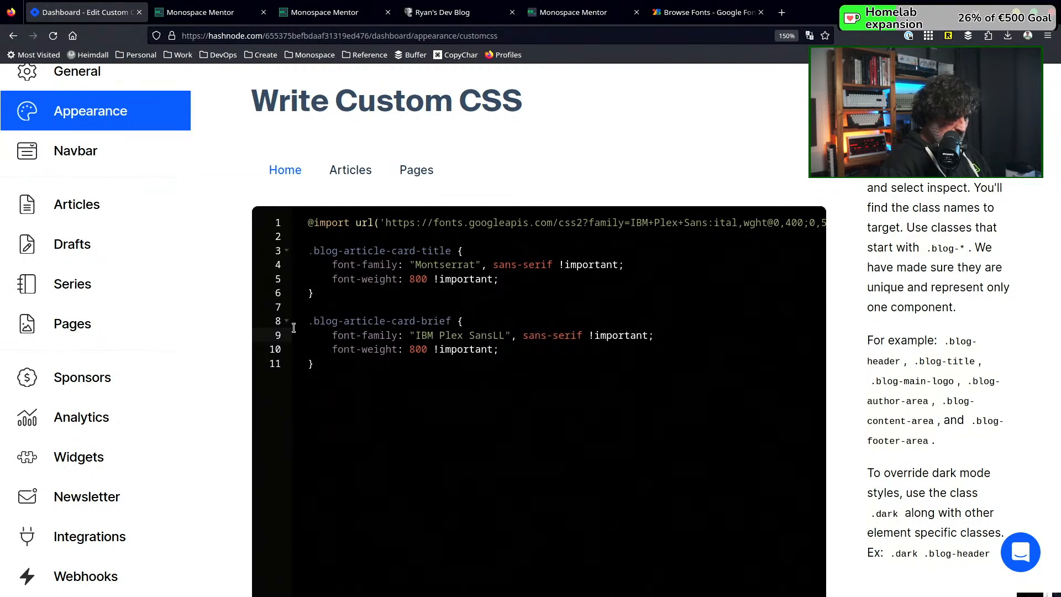
pyautogui.press('BackSpace')
pyautogui.press('BackSpace')
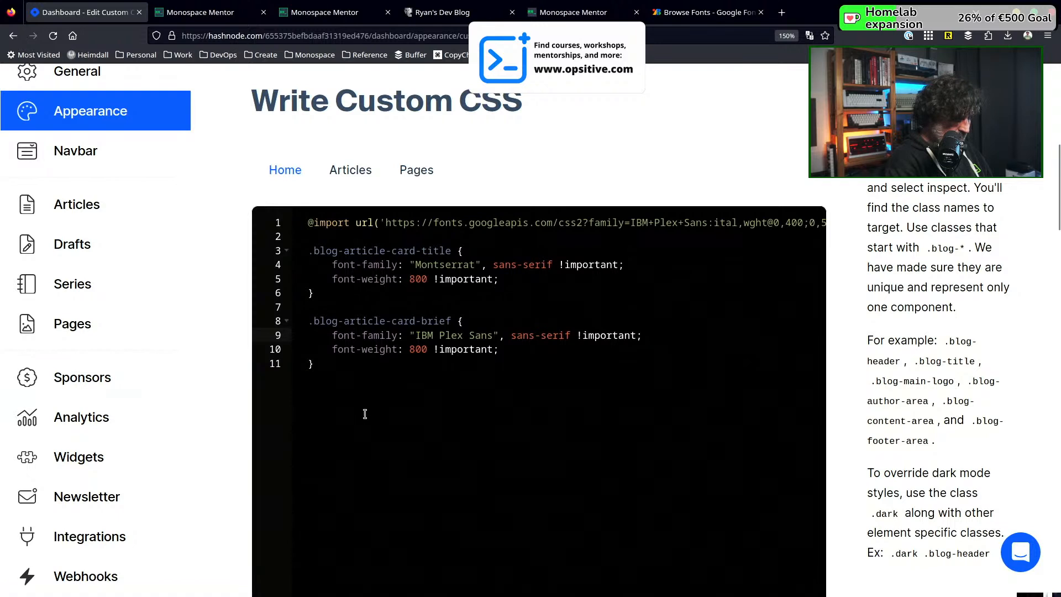
# Delete the font-weight declaration from the .blog-article-card-brief rule
pyautogui.click(308, 350)
pyautogui.write('fj')
pyautogui.press('BackSpace')
pyautogui.press('BackSpace')
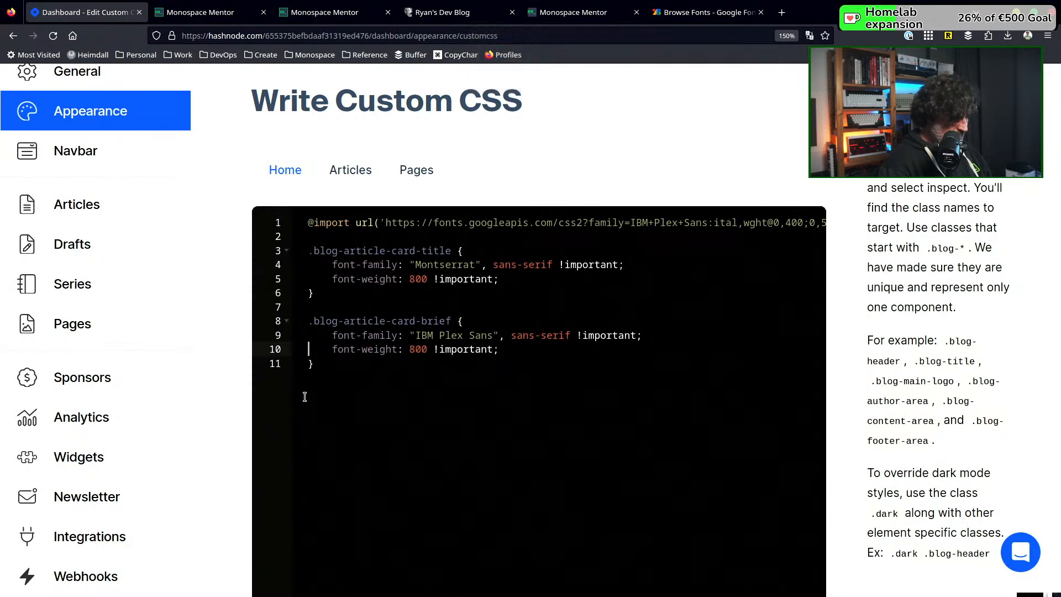
pyautogui.hotkey('shift', 'Down')
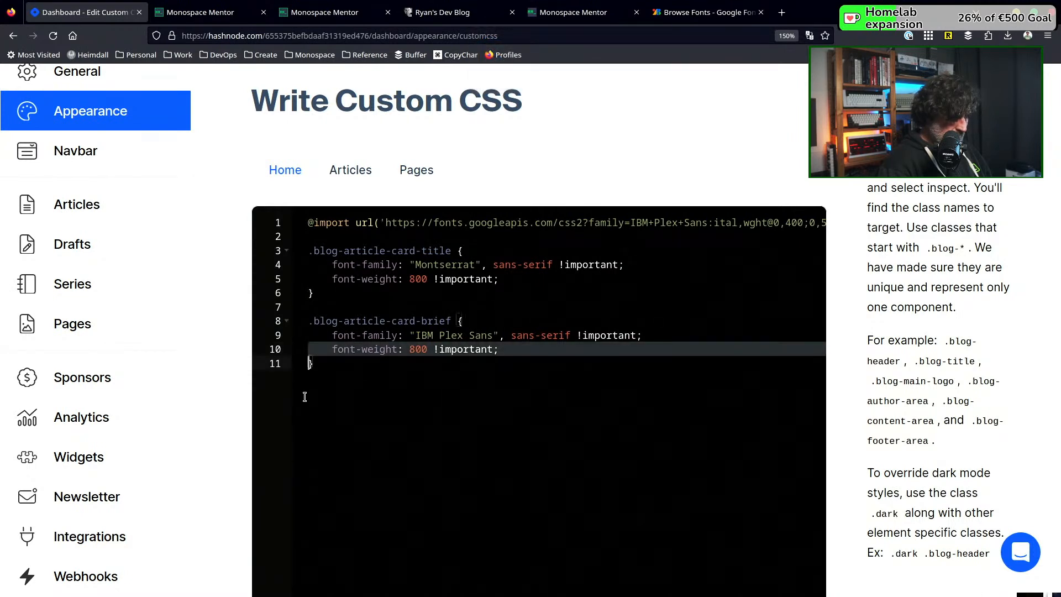
pyautogui.press('BackSpace')
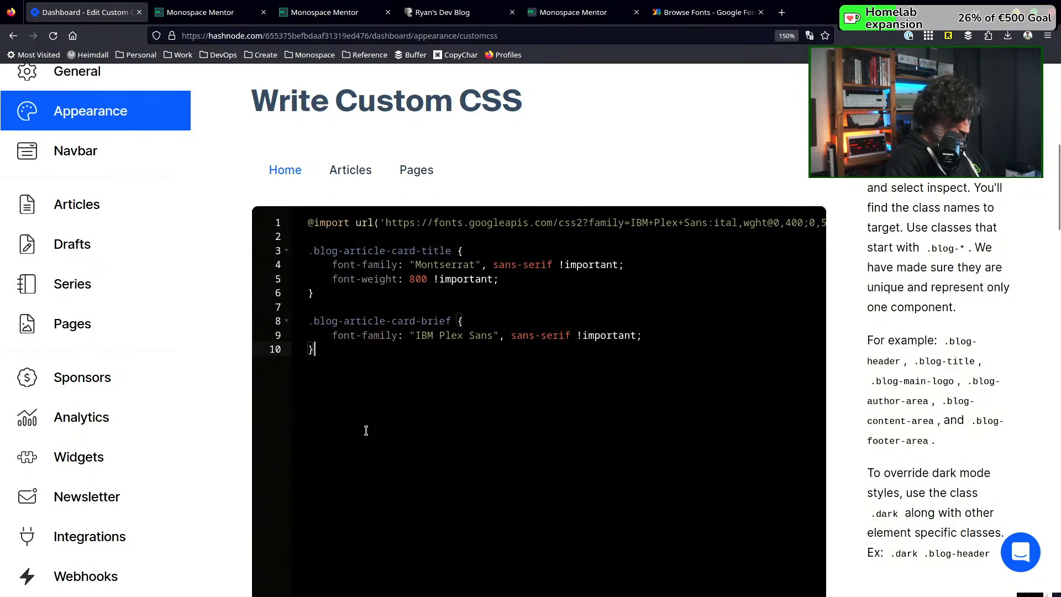
# Save the Home styles and reload the blog preview
pyautogui.scroll(-8, 502, 483)
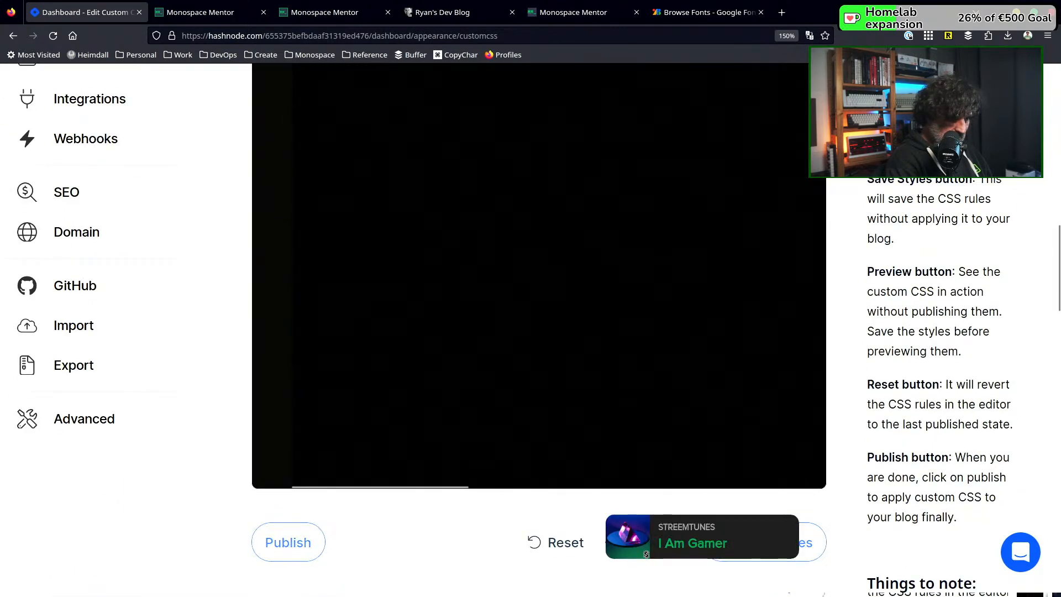
pyautogui.click(763, 543)
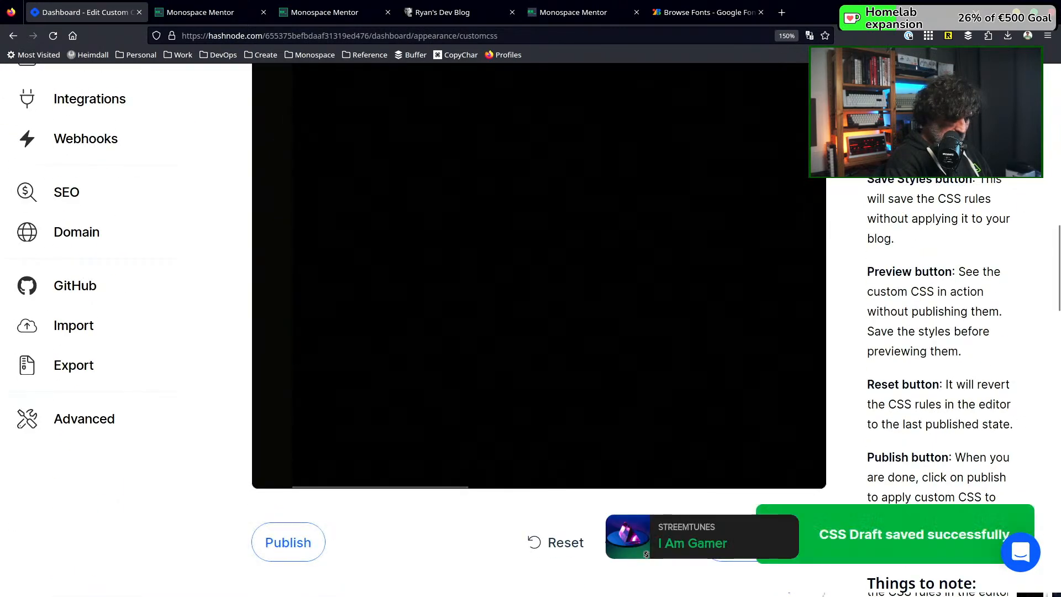
pyautogui.click(201, 7)
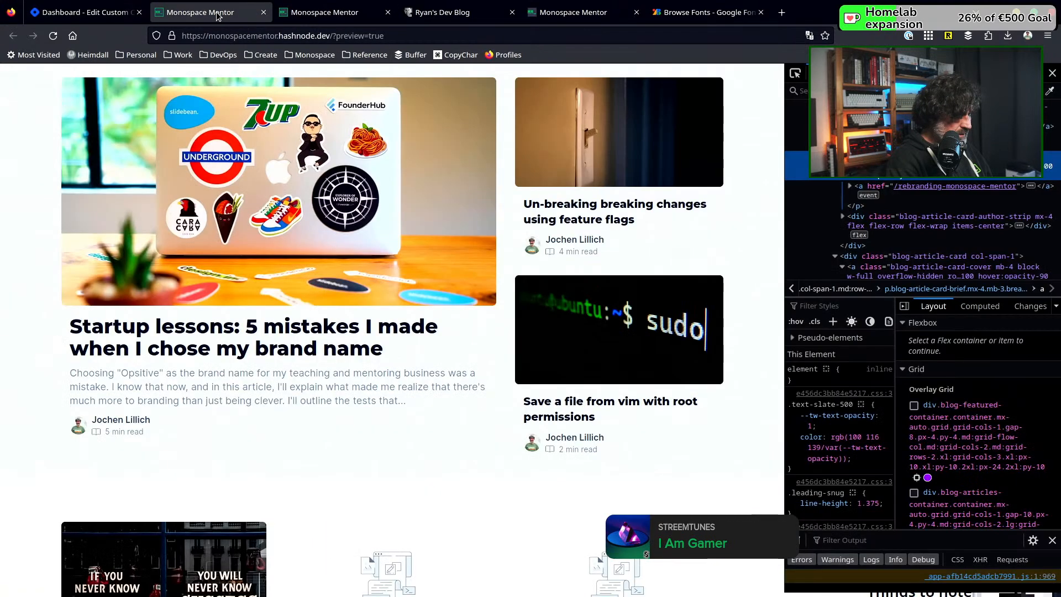
pyautogui.click(54, 36)
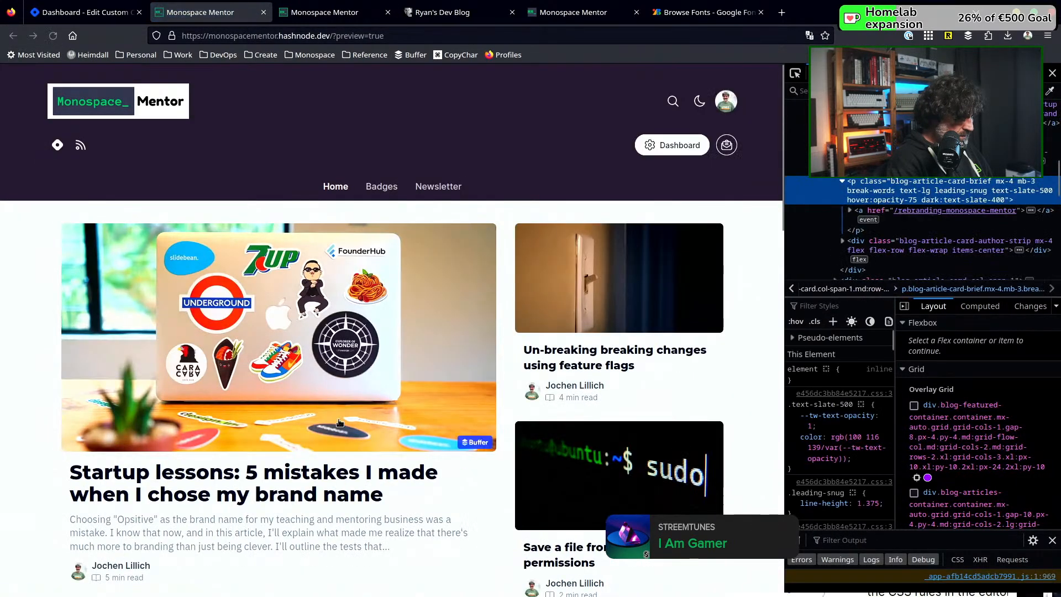
# Examine the fonts of the article card titles and the featured article's brief text in the reloaded preview
pyautogui.scroll(-4, 473, 455)
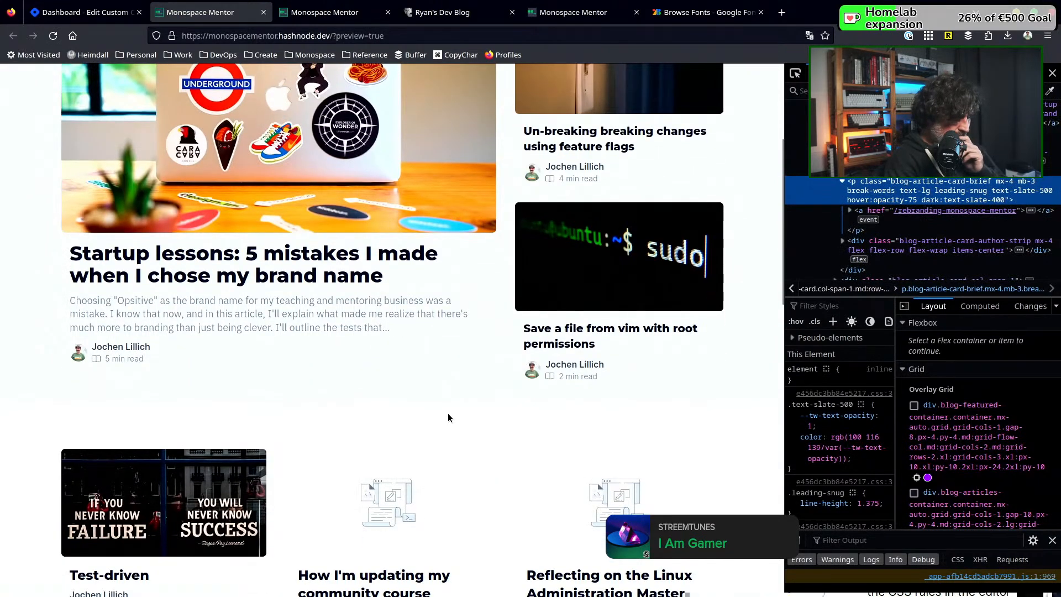
pyautogui.scroll(1, 448, 417)
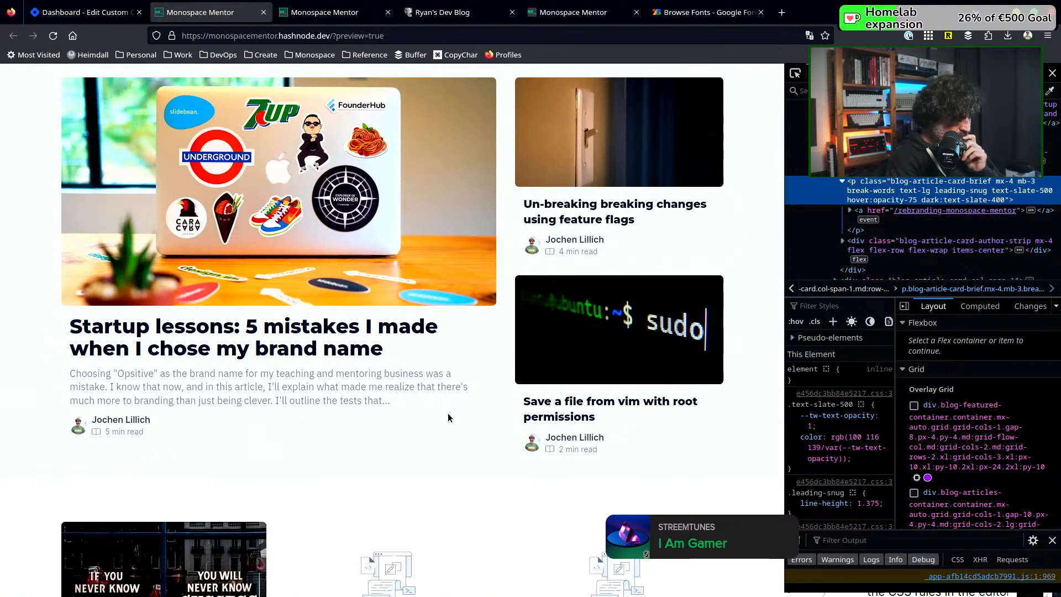
pyautogui.scroll(2, 448, 413)
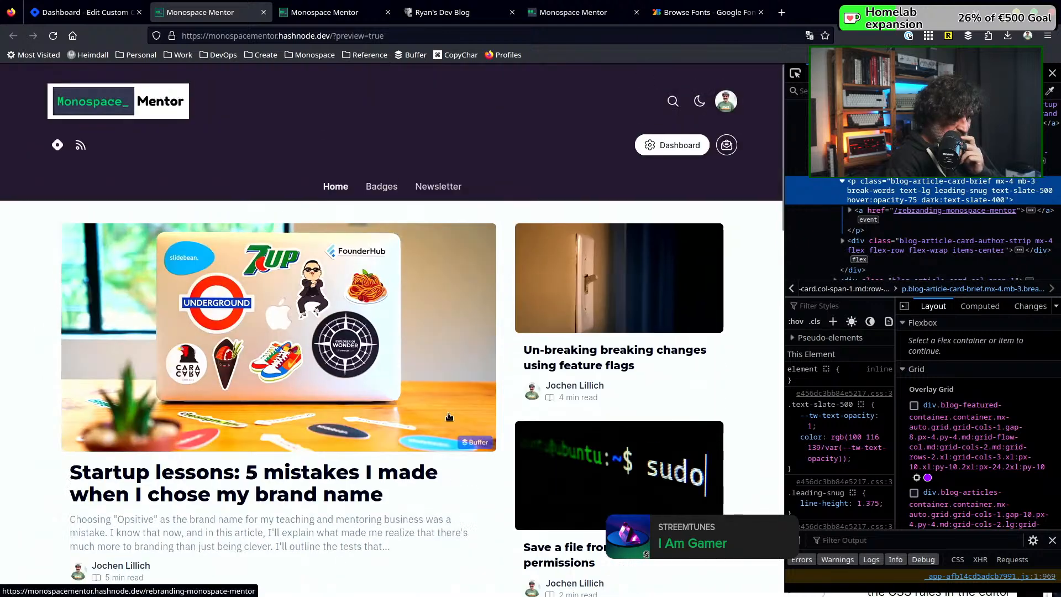
pyautogui.scroll(-2, 448, 417)
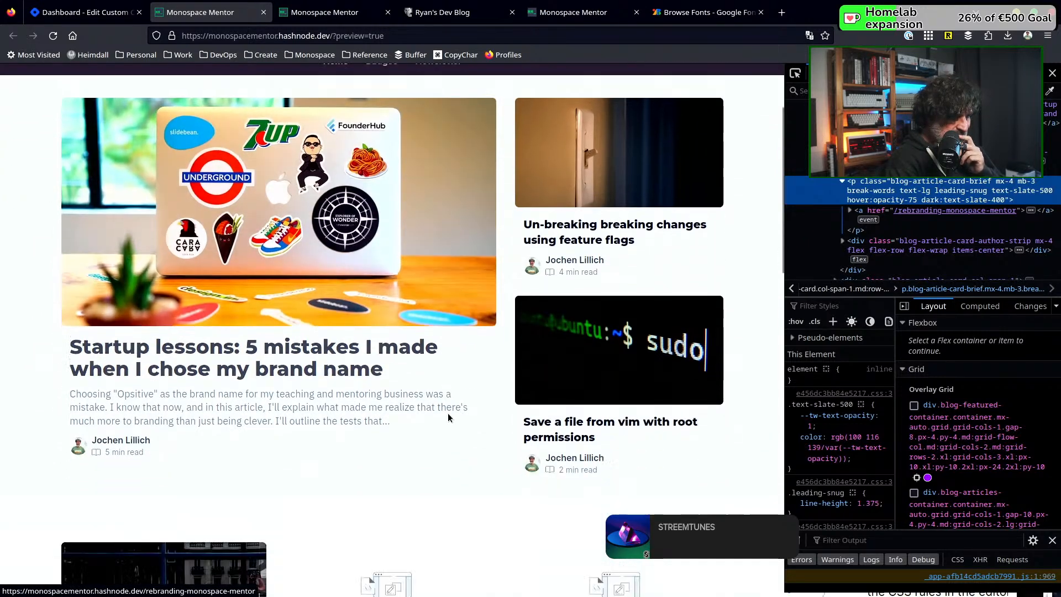
pyautogui.scroll(2, 448, 417)
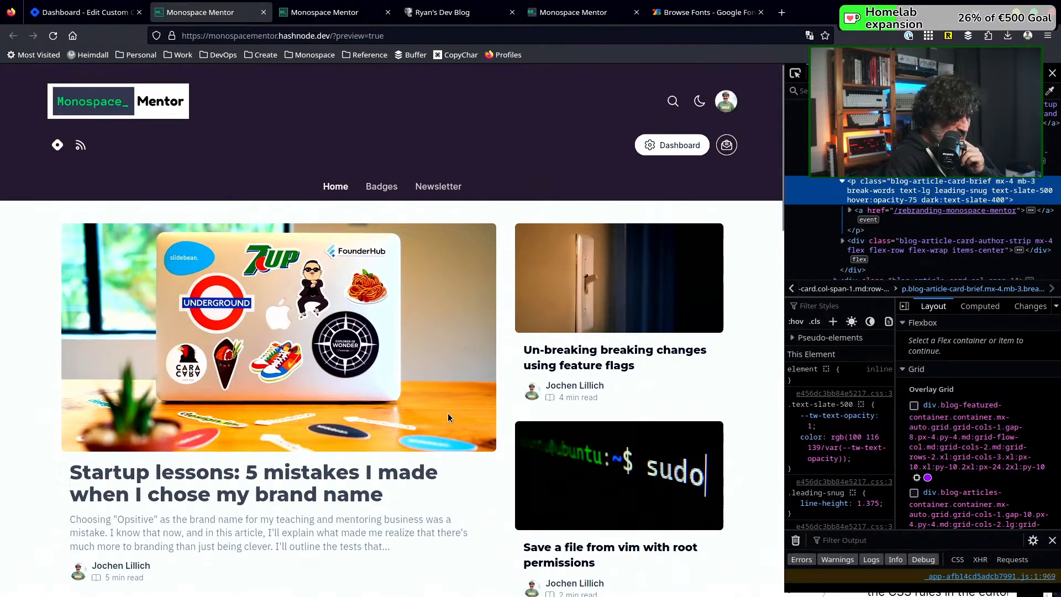
pyautogui.scroll(-2, 449, 417)
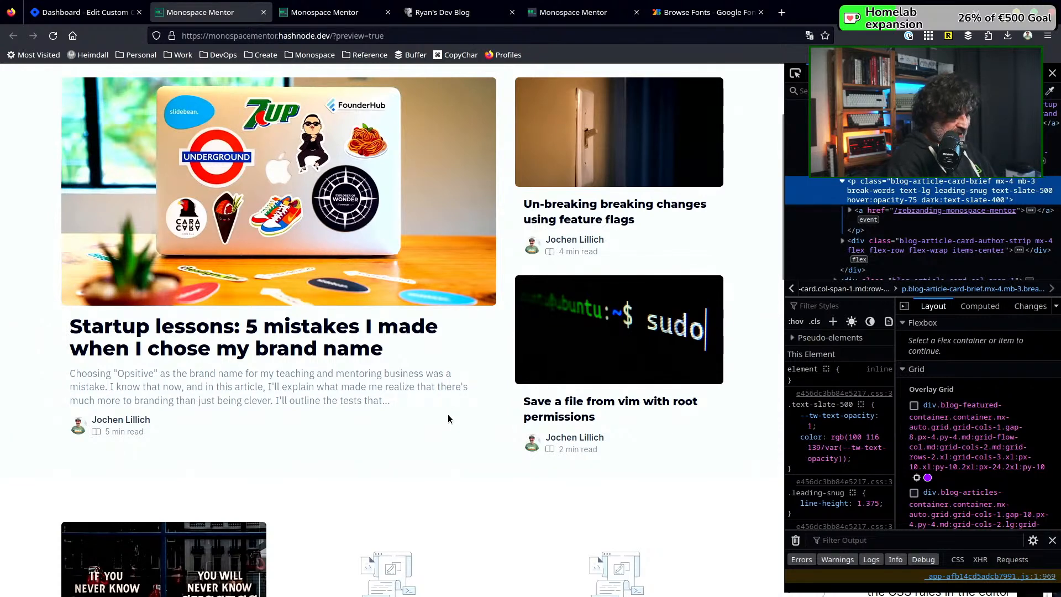
pyautogui.scroll(3, 281, 392)
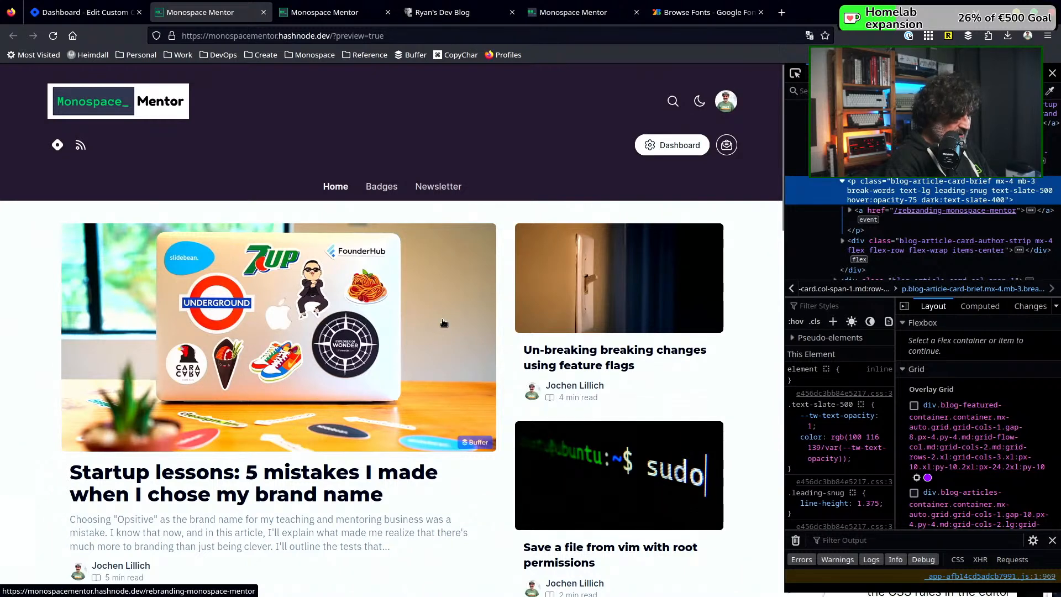
pyautogui.scroll(-5, 443, 323)
pyautogui.scroll(5, 443, 323)
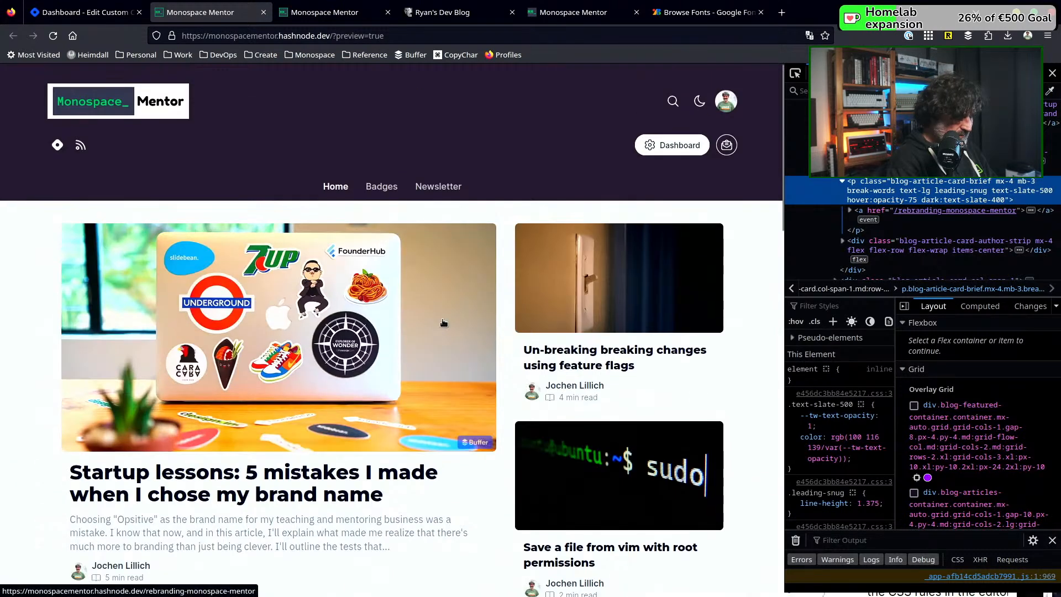
pyautogui.scroll(-3, 443, 322)
pyautogui.scroll(2, 443, 323)
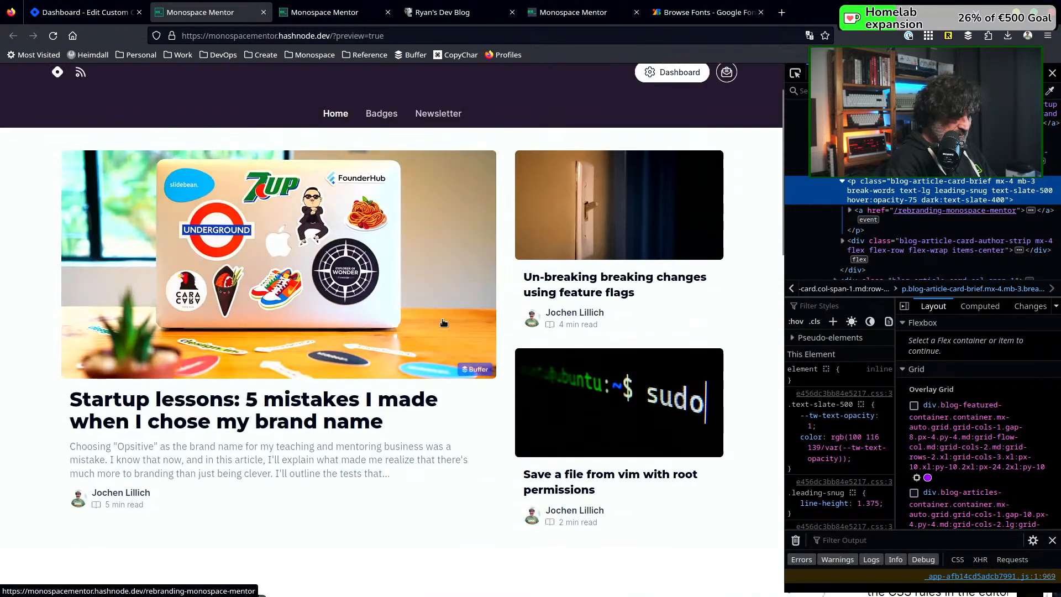
pyautogui.scroll(2, 443, 323)
pyautogui.scroll(-2, 443, 323)
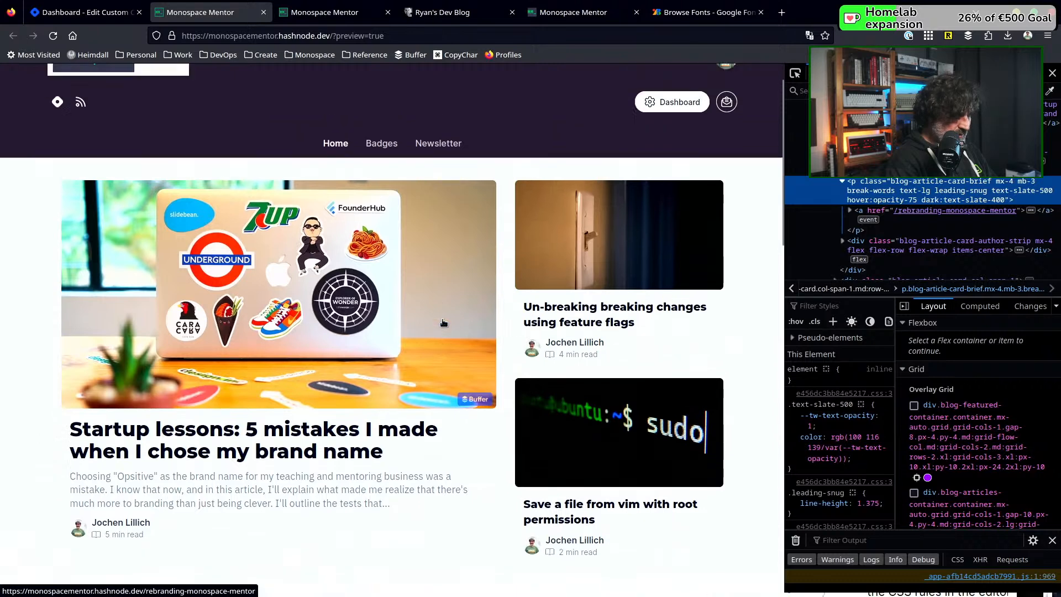
pyautogui.scroll(2, 443, 322)
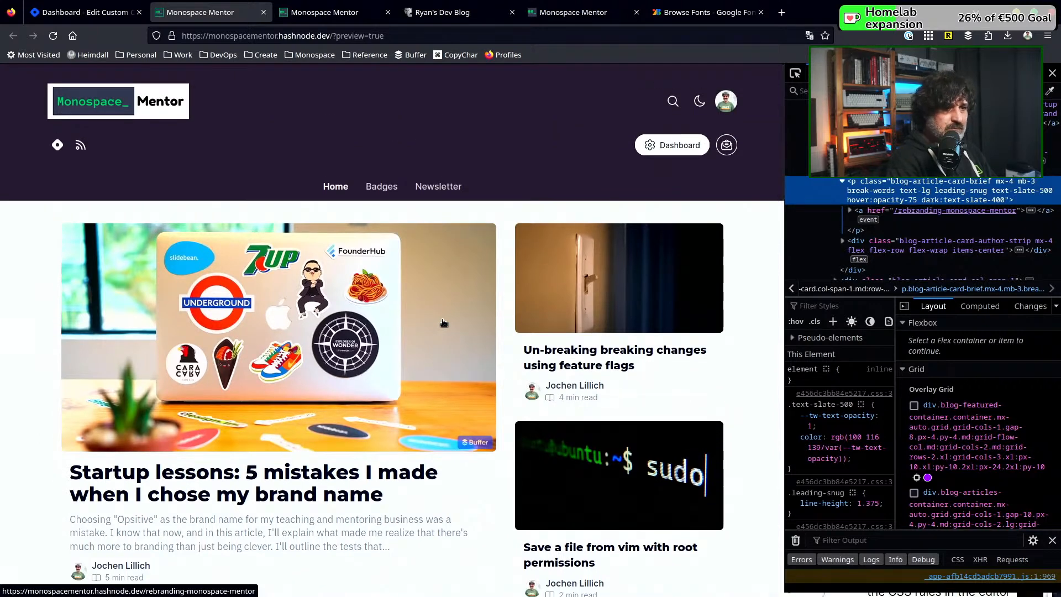
pyautogui.scroll(-2, 443, 323)
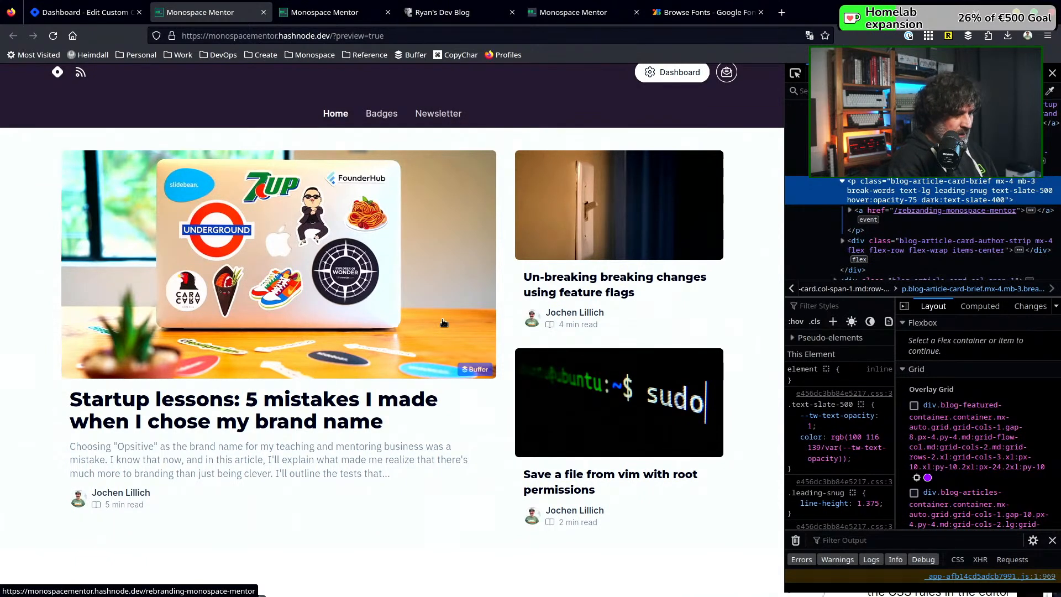
pyautogui.scroll(2, 443, 322)
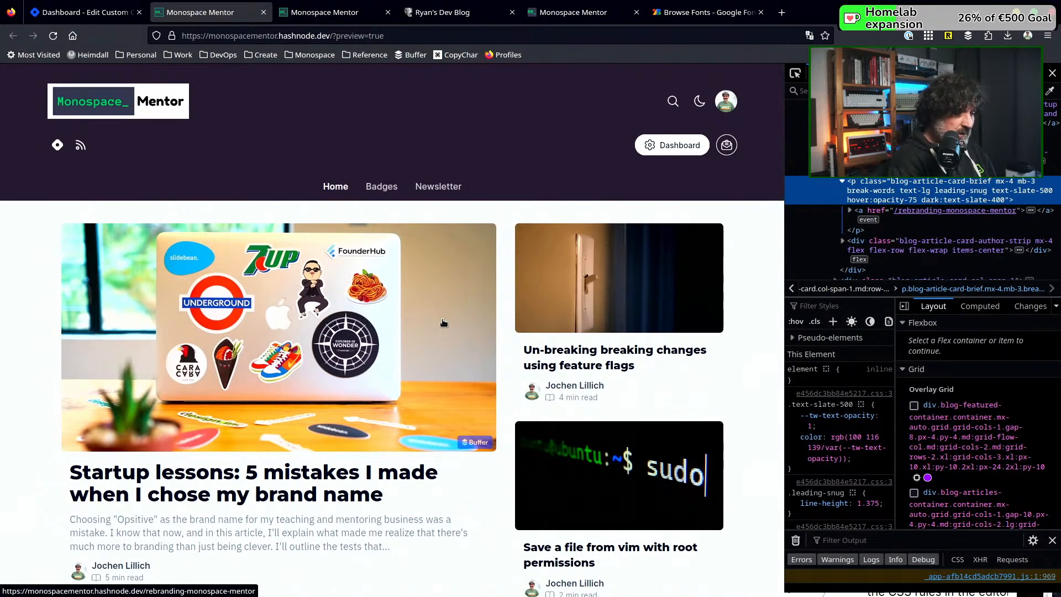
# Load the remaining articles in the blog preview and review the card titles down to the end of the list
pyautogui.scroll(-4, 443, 323)
pyautogui.scroll(-10, 442, 320)
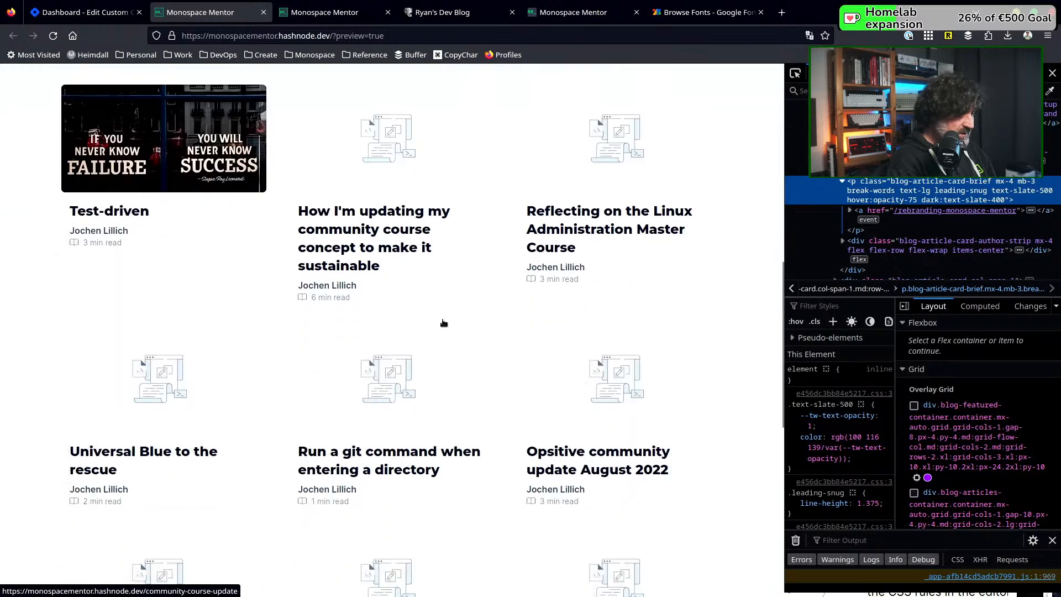
pyautogui.scroll(-12, 442, 320)
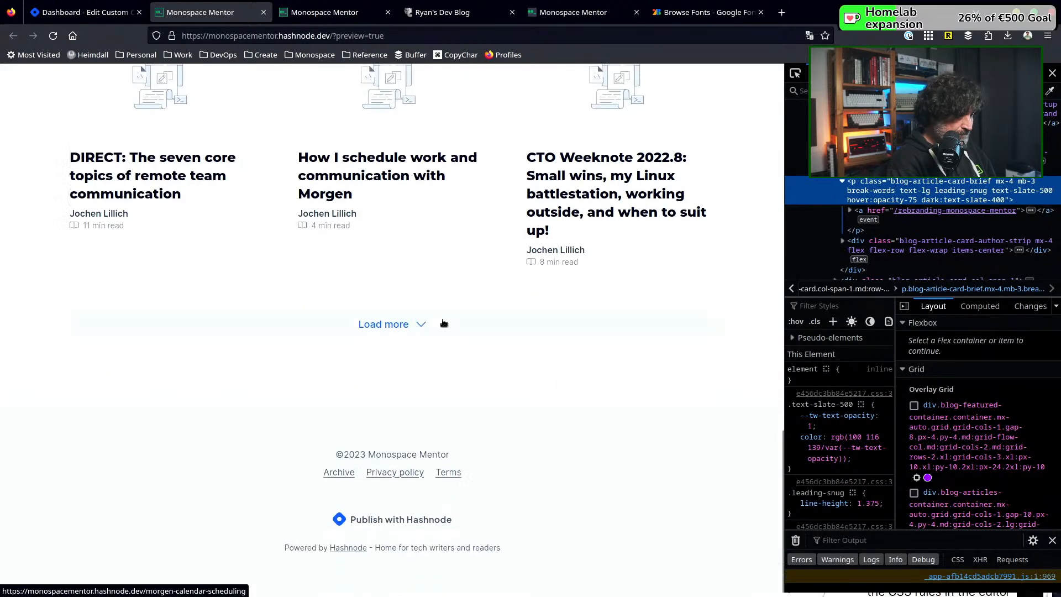
pyautogui.click(359, 324)
pyautogui.scroll(-9, 527, 301)
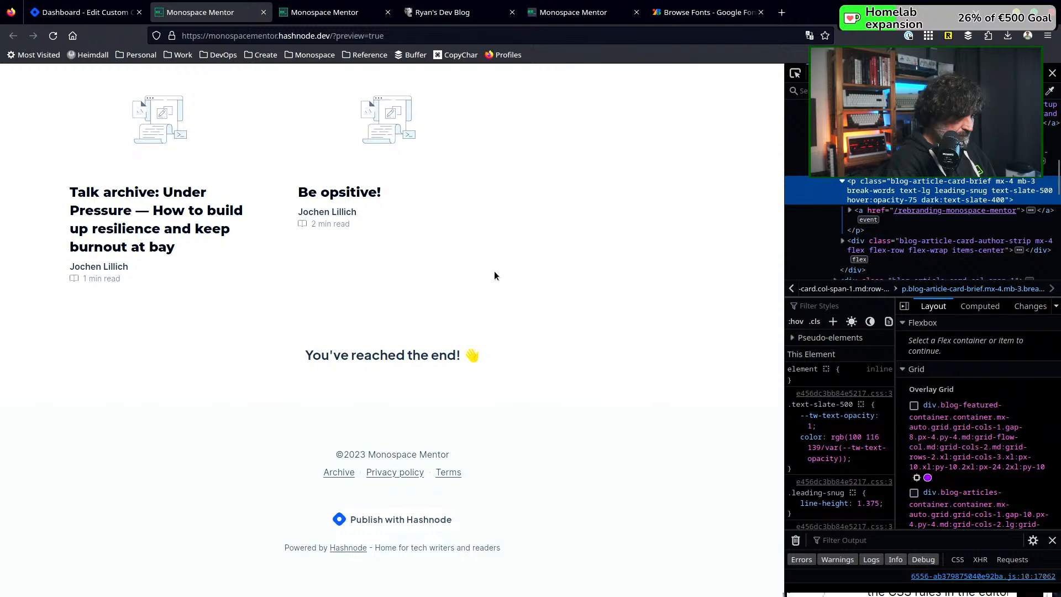
pyautogui.scroll(15, 494, 275)
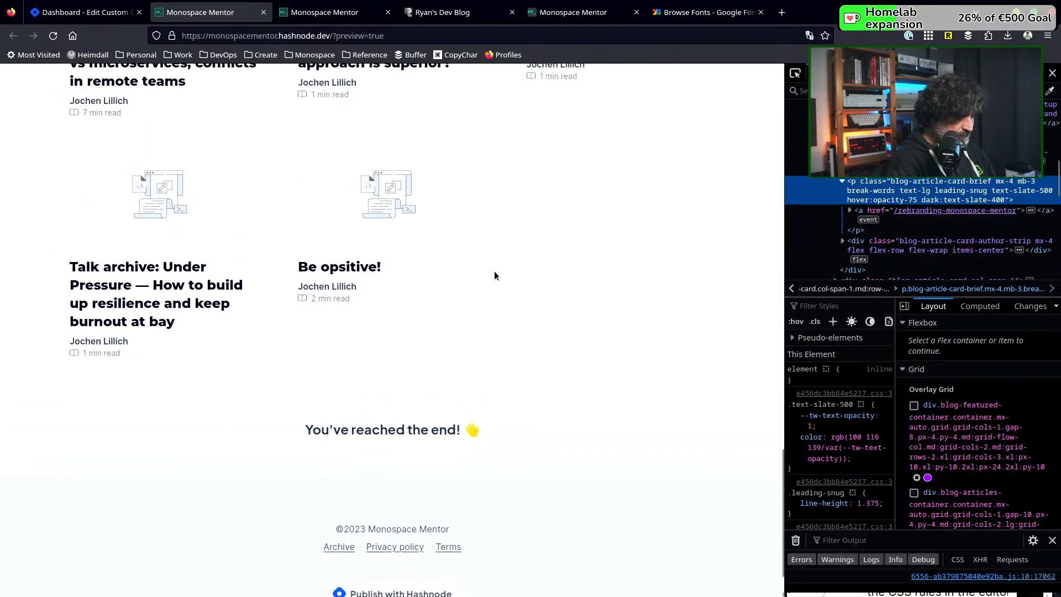
pyautogui.scroll(10, 494, 275)
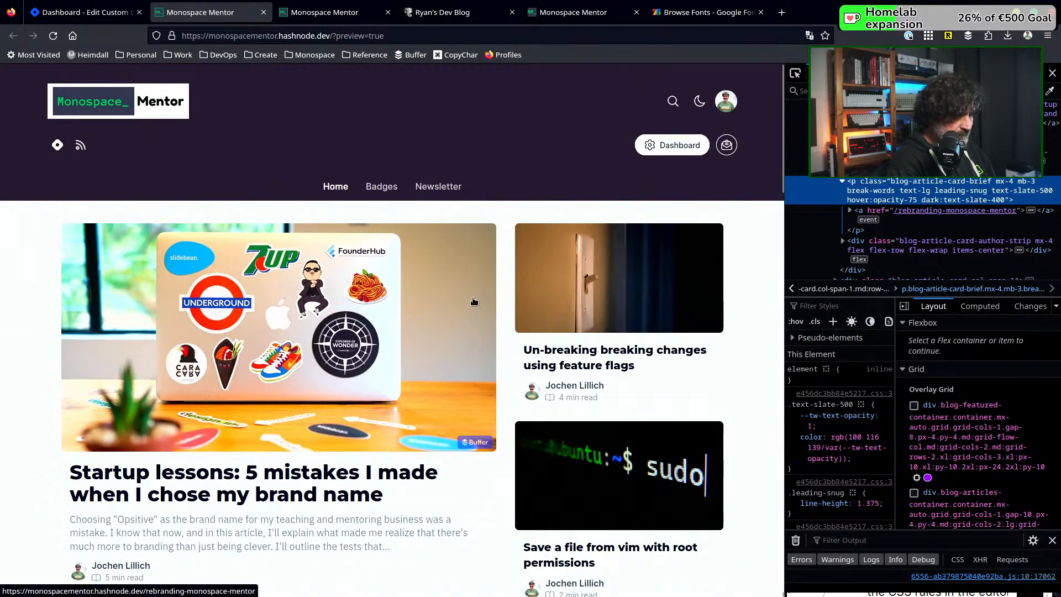
# Examine the featured article's title and brief alongside the card titles and missing covers throughout the full article list
pyautogui.scroll(-4, 497, 298)
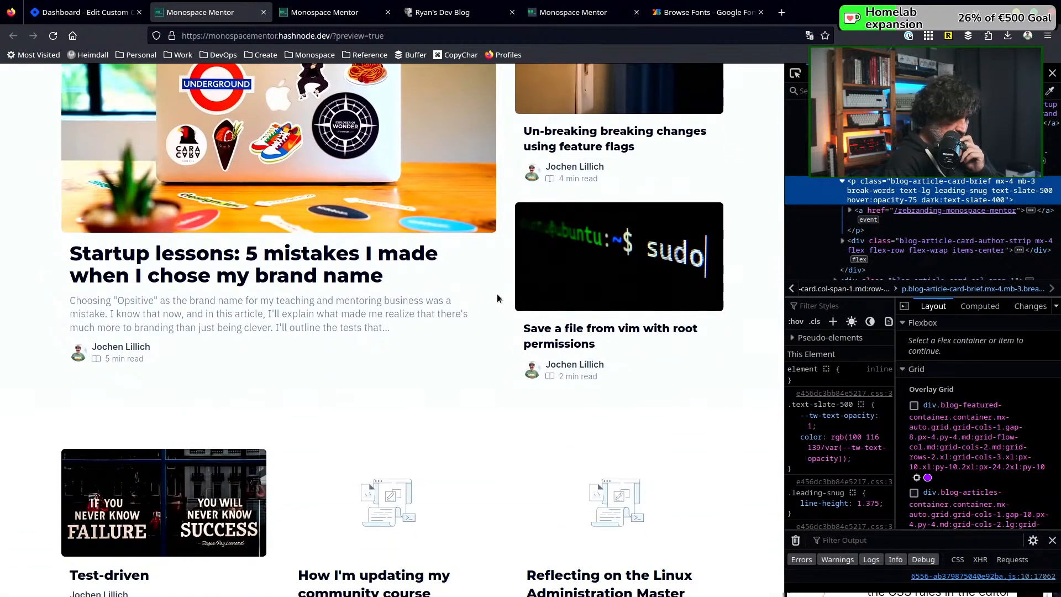
pyautogui.scroll(4, 496, 298)
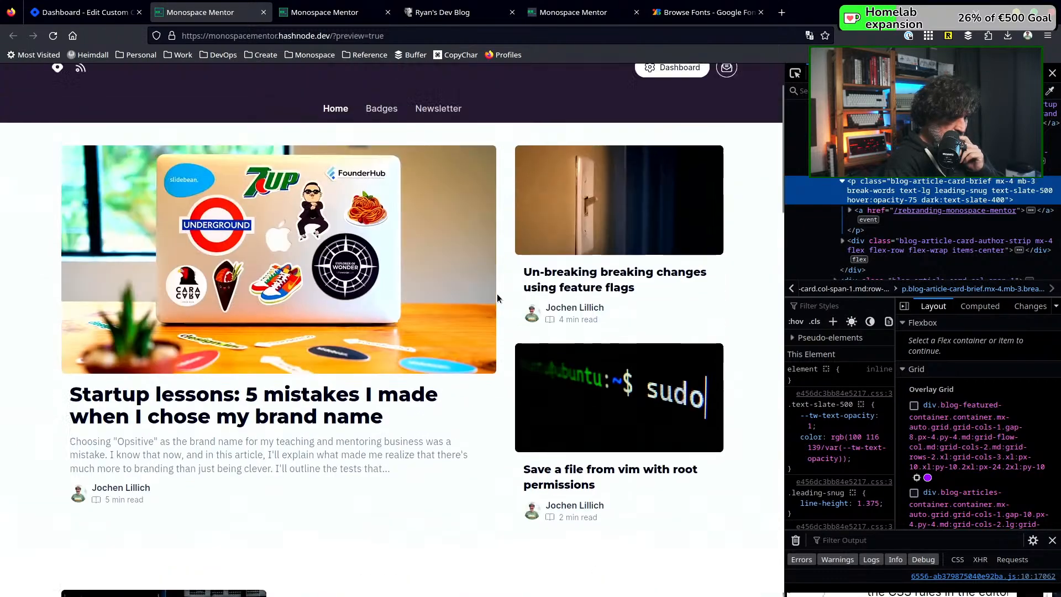
pyautogui.scroll(-3, 496, 298)
pyautogui.scroll(-5, 497, 298)
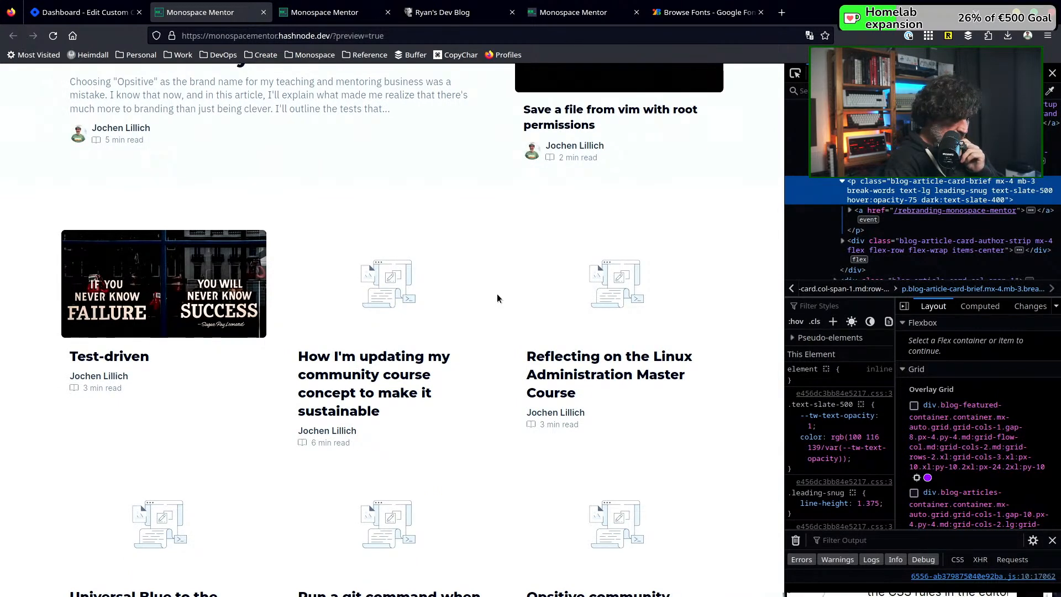
pyautogui.scroll(-2, 496, 298)
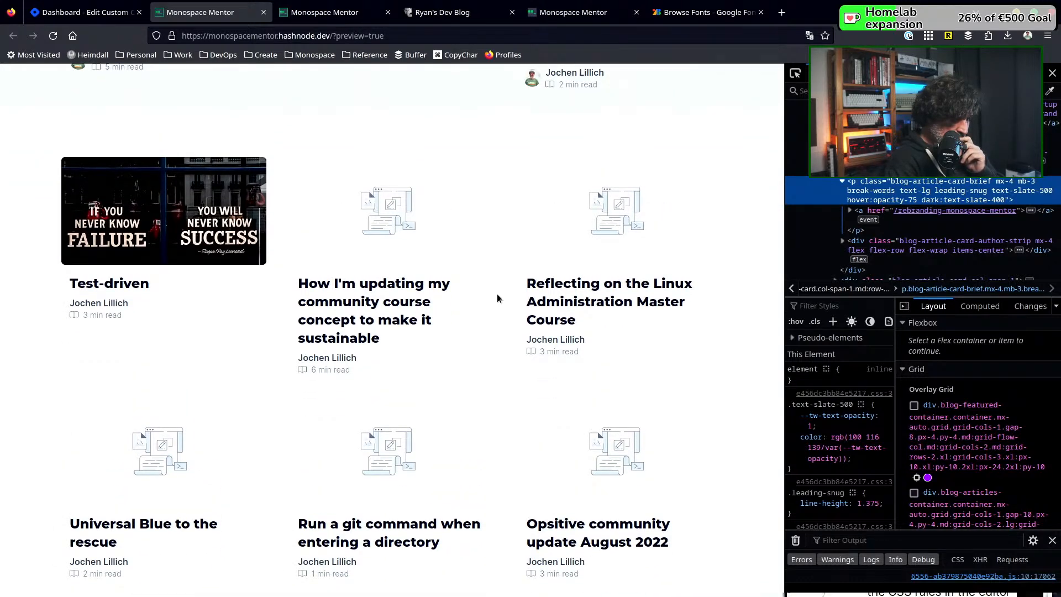
pyautogui.scroll(-4, 496, 298)
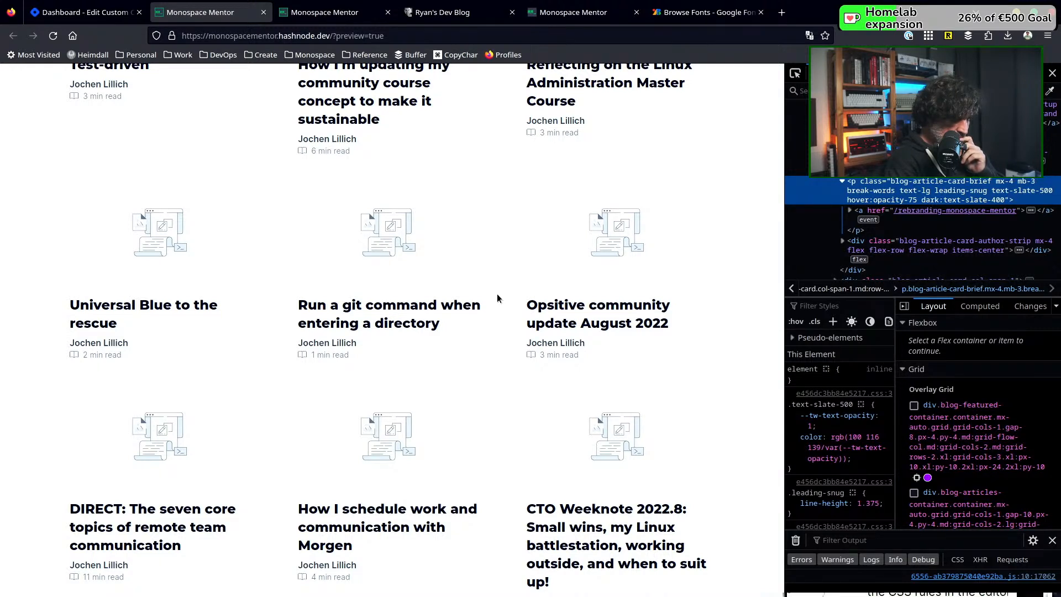
pyautogui.scroll(12, 496, 299)
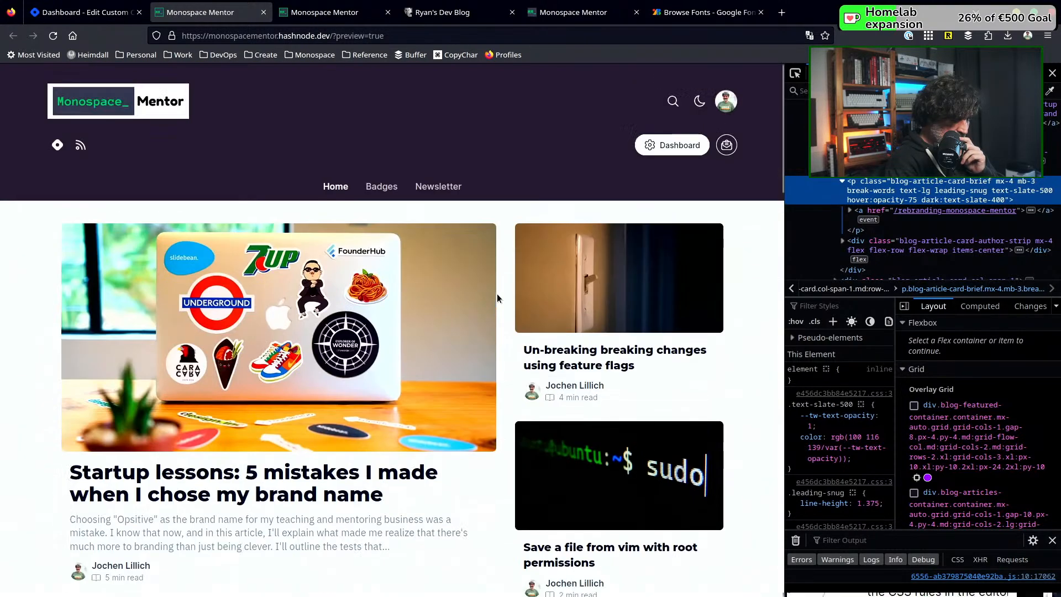
pyautogui.scroll(-5, 496, 299)
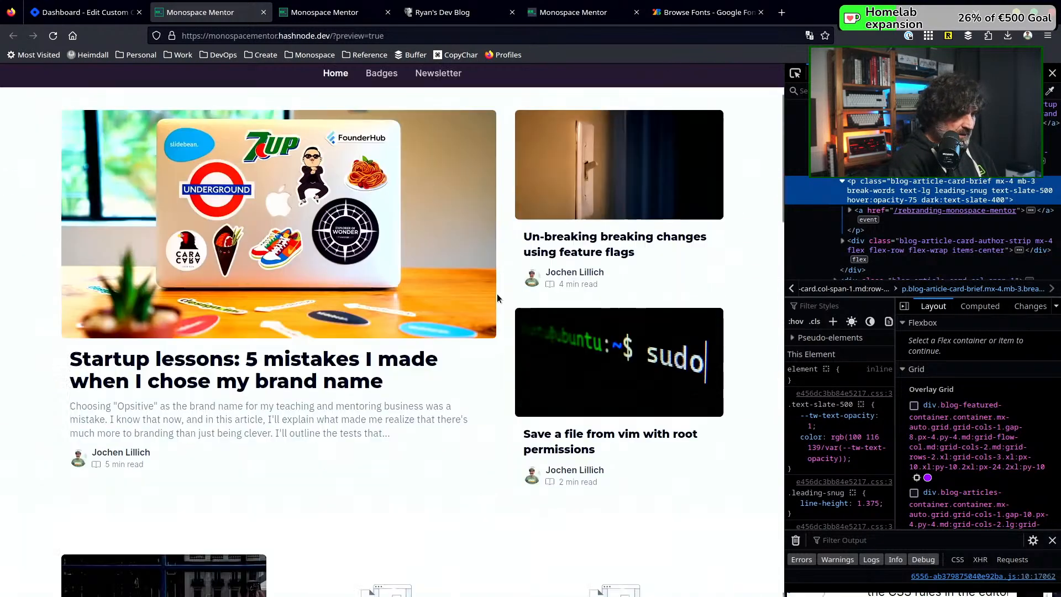
pyautogui.scroll(-3, 497, 298)
pyautogui.scroll(-4, 496, 299)
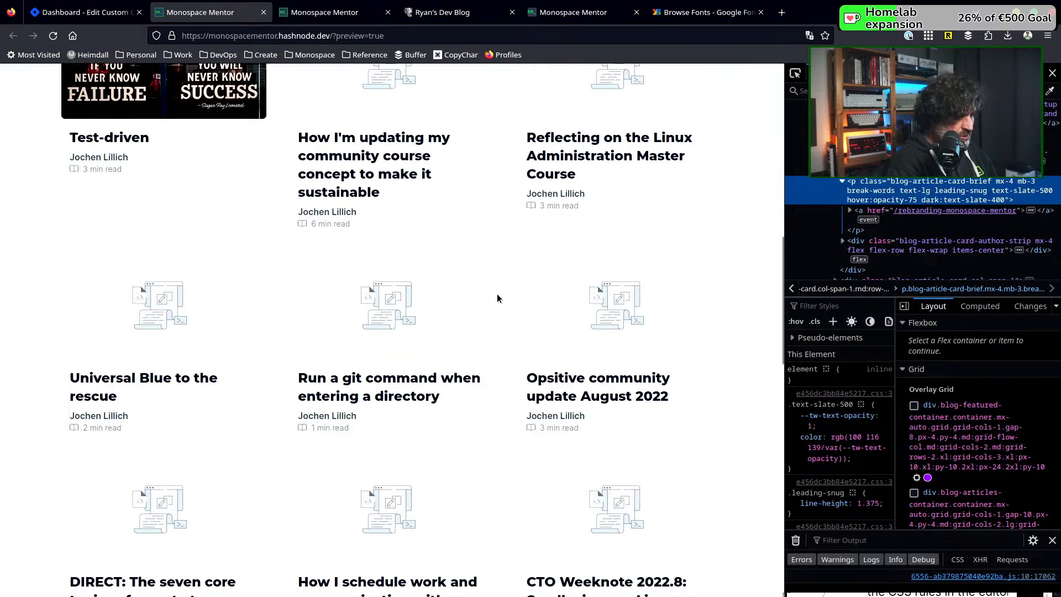
pyautogui.scroll(-4, 496, 298)
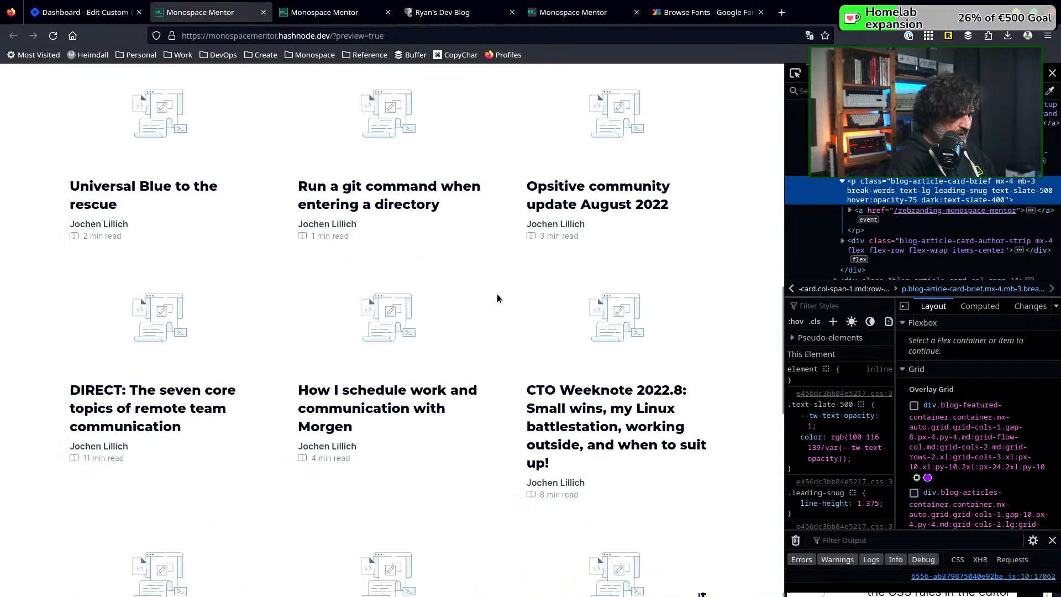
pyautogui.scroll(-5, 496, 298)
pyautogui.scroll(-4, 496, 298)
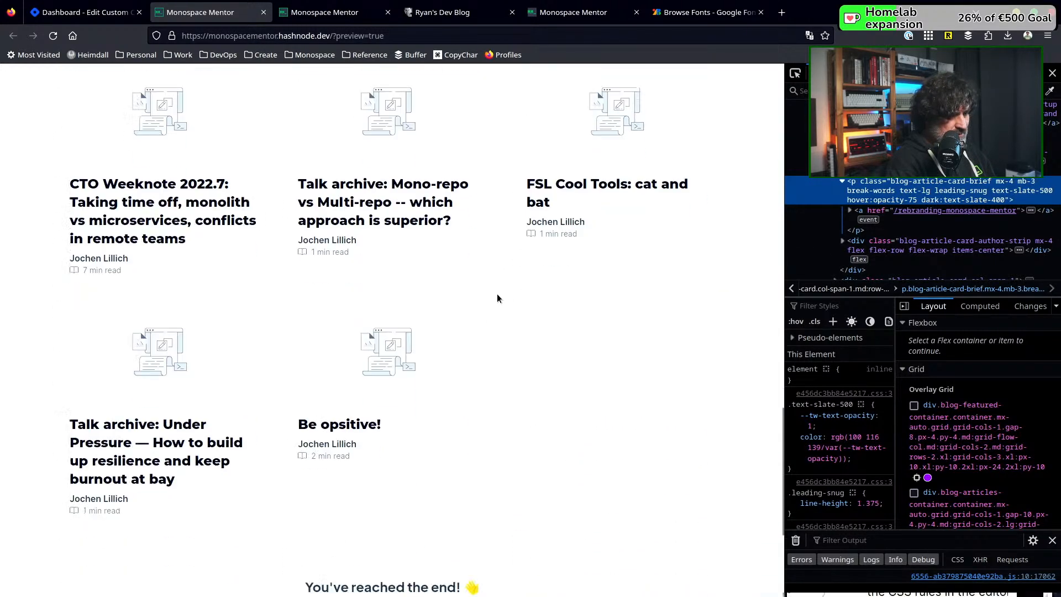
pyautogui.scroll(15, 496, 293)
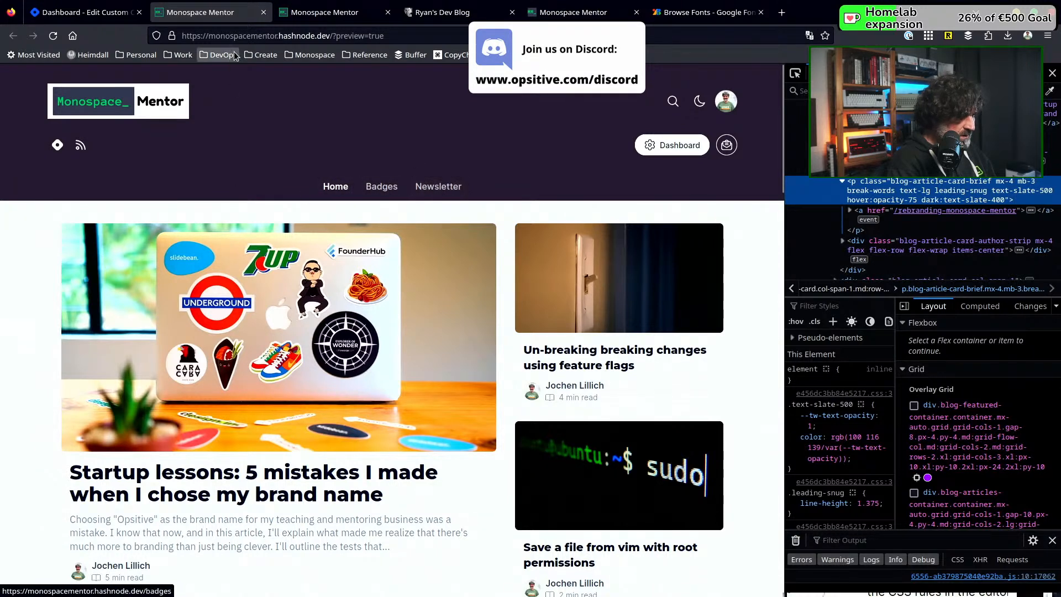
pyautogui.click(263, 12)
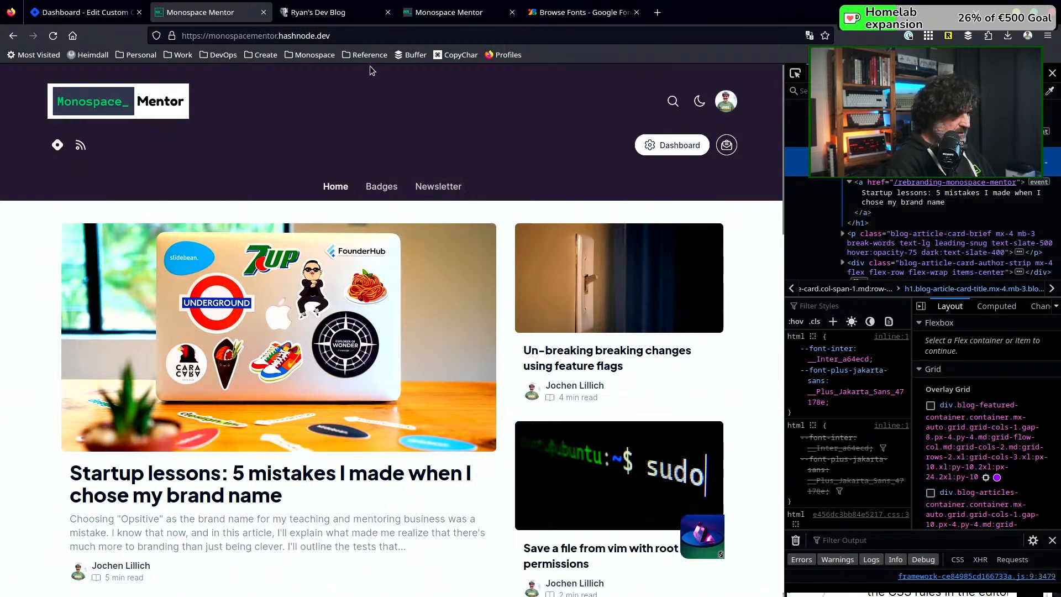
pyautogui.click(374, 36)
pyautogui.hotkey('ctrl', 'c')
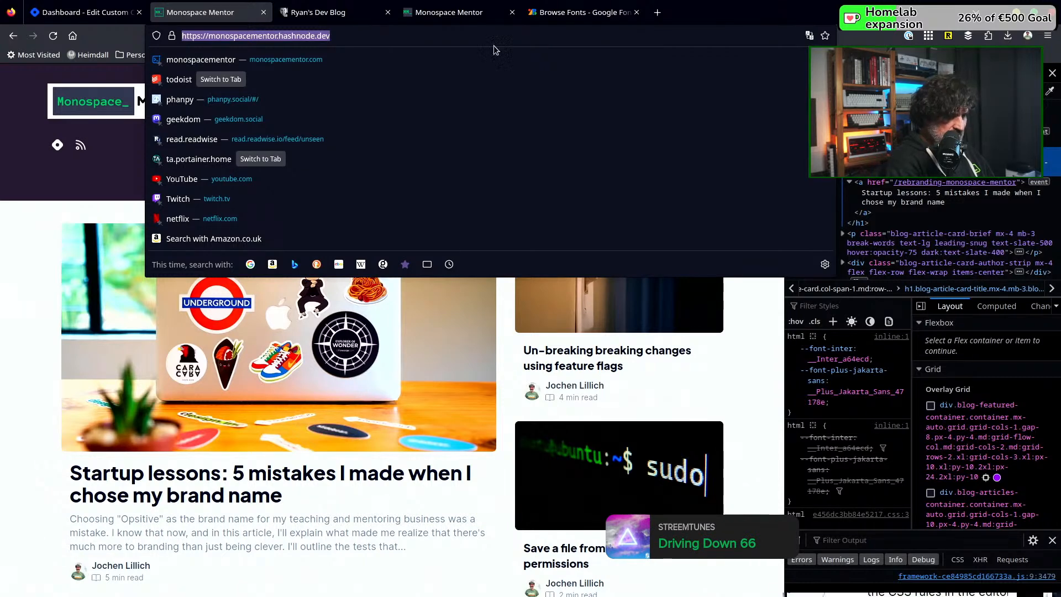
pyautogui.press('Escape')
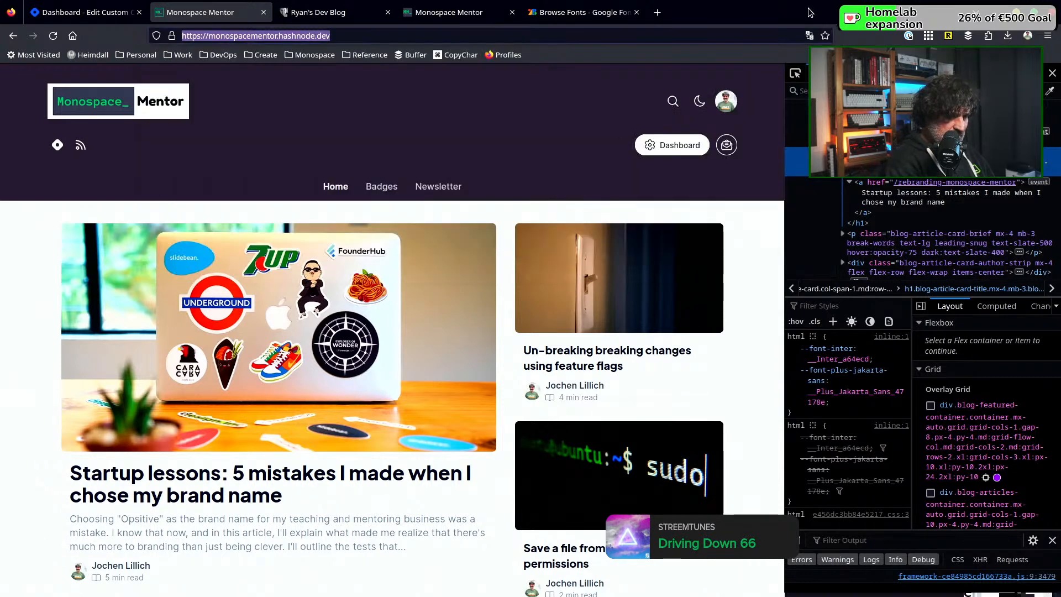
pyautogui.click(1046, 37)
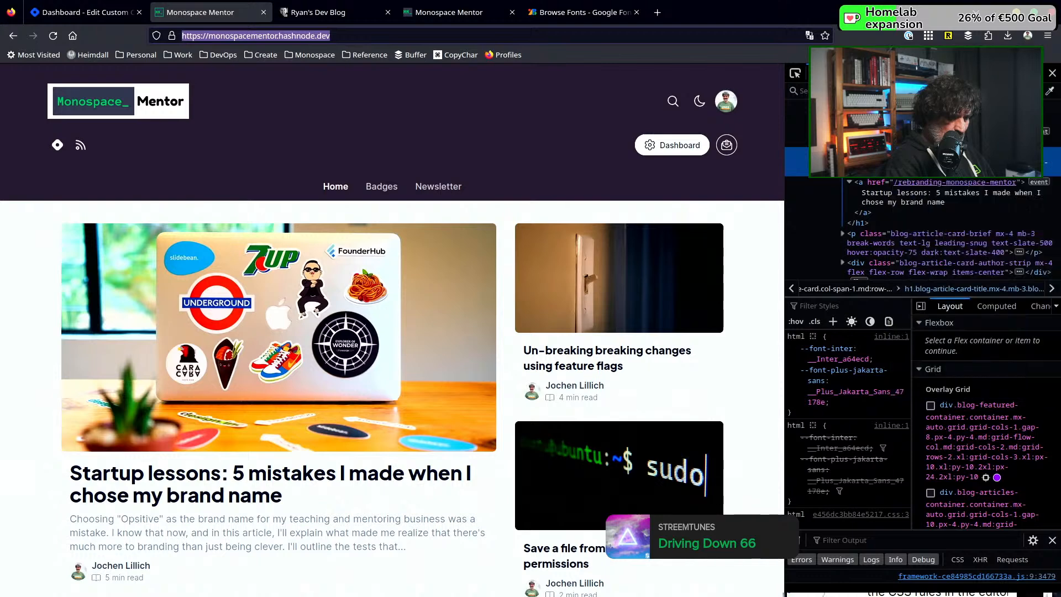
pyautogui.click(939, 120)
pyautogui.click(500, 35)
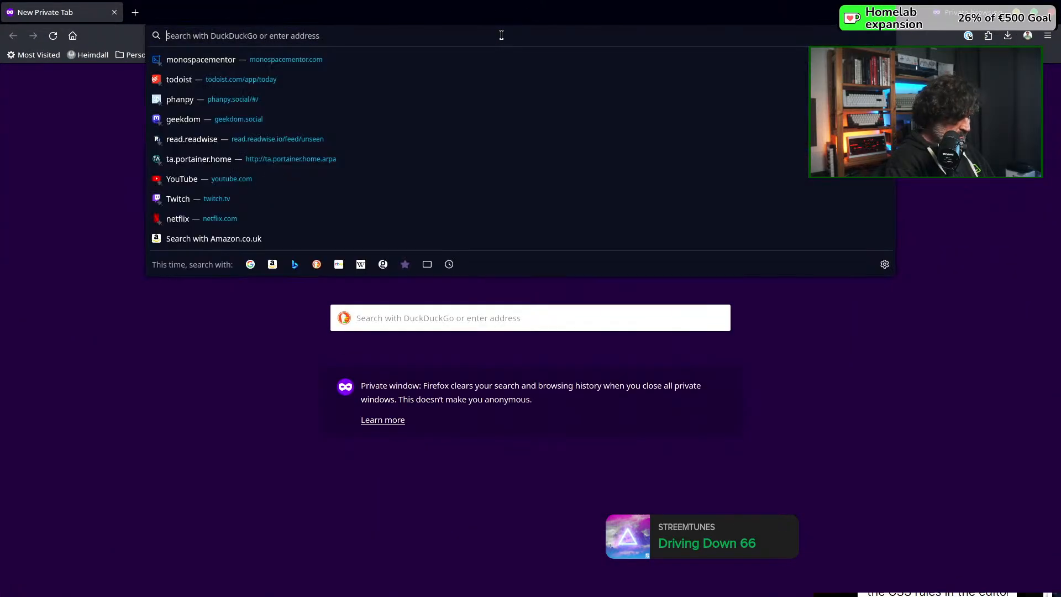
pyautogui.hotkey('ctrl', 'v')
pyautogui.press('Return')
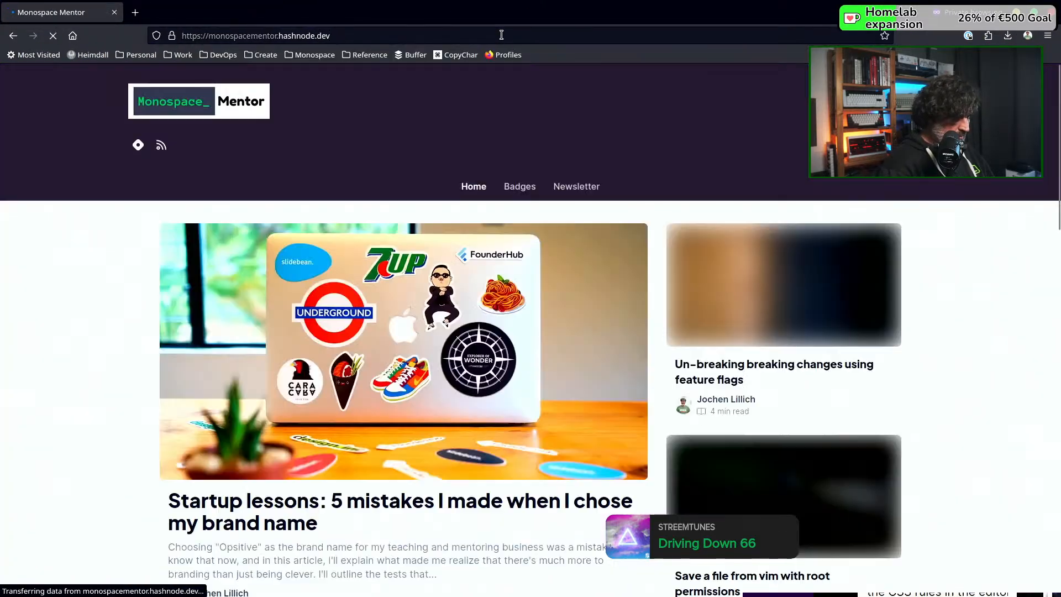
# Examine the blog's Newsletter page with its subscription form and recent articles, and close the private window
pyautogui.click(579, 194)
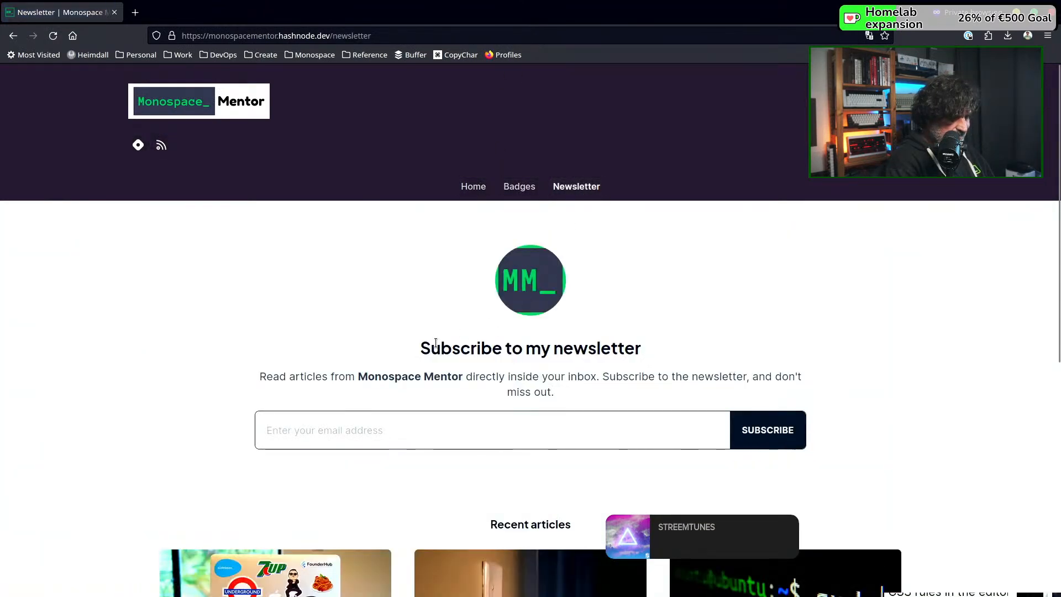
pyautogui.scroll(-3, 435, 343)
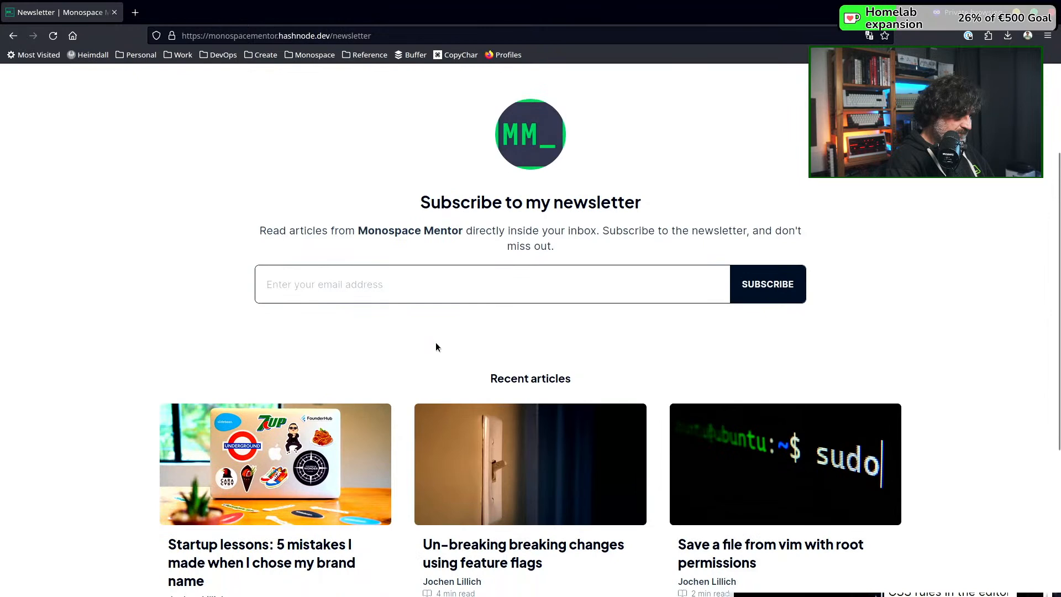
pyautogui.scroll(-5, 435, 346)
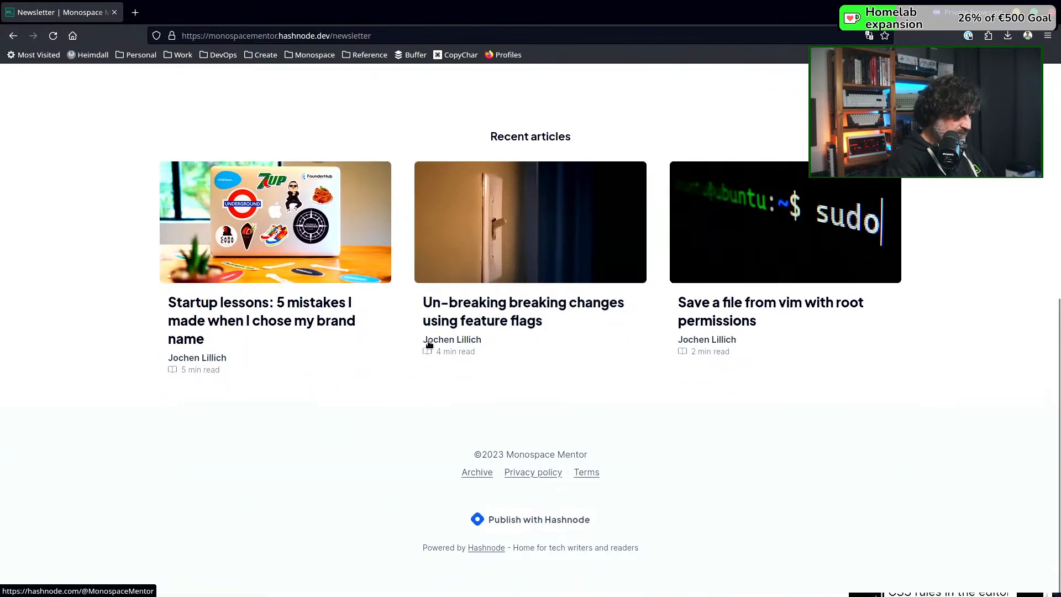
pyautogui.scroll(8, 437, 345)
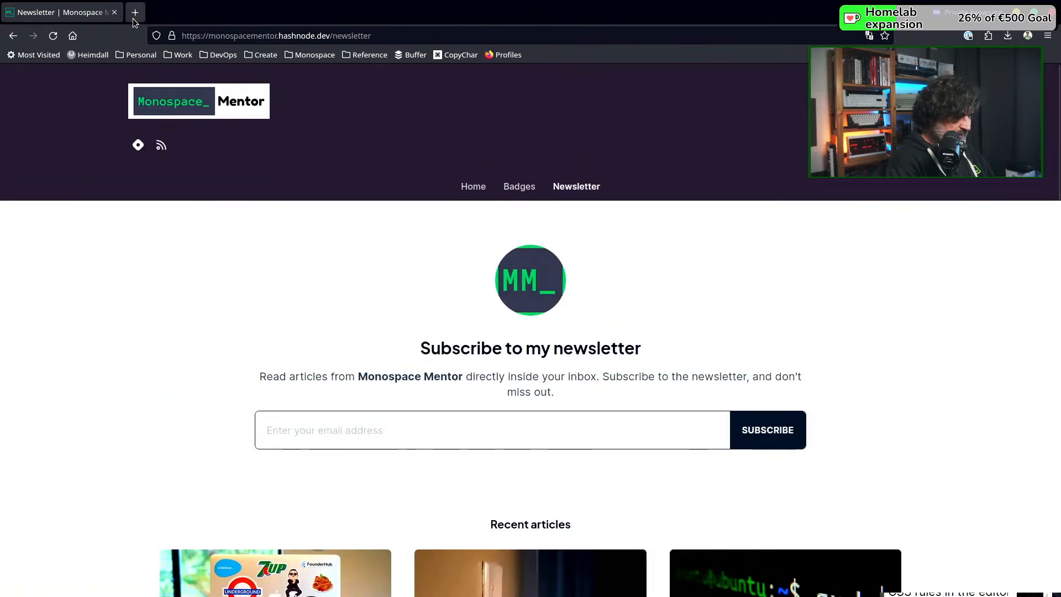
pyautogui.click(115, 12)
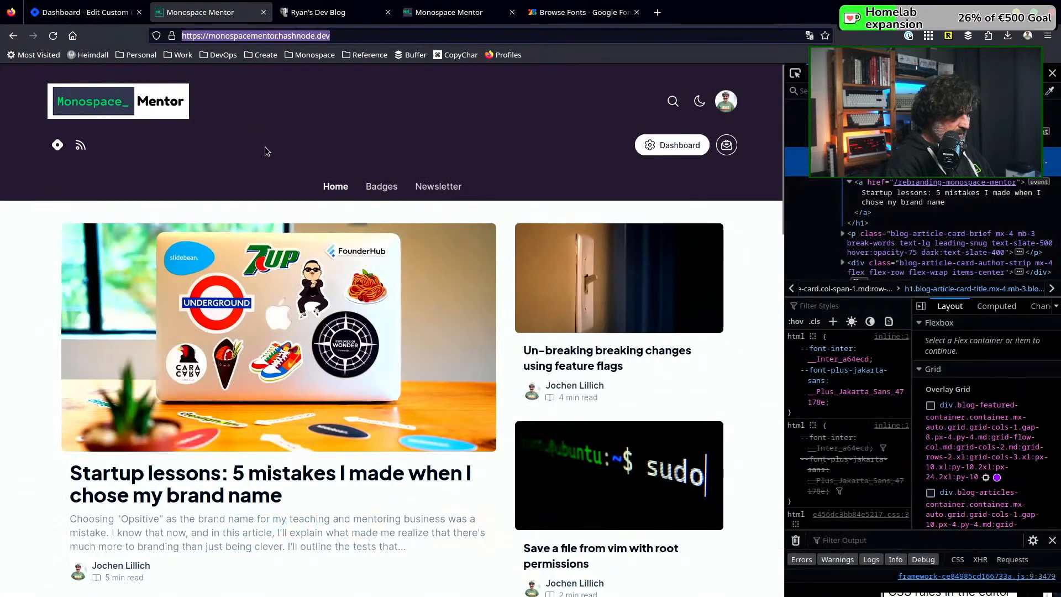
# Look over the published home page and choose to wait for Firefox in the not-responding dialog
pyautogui.scroll(-3, 270, 145)
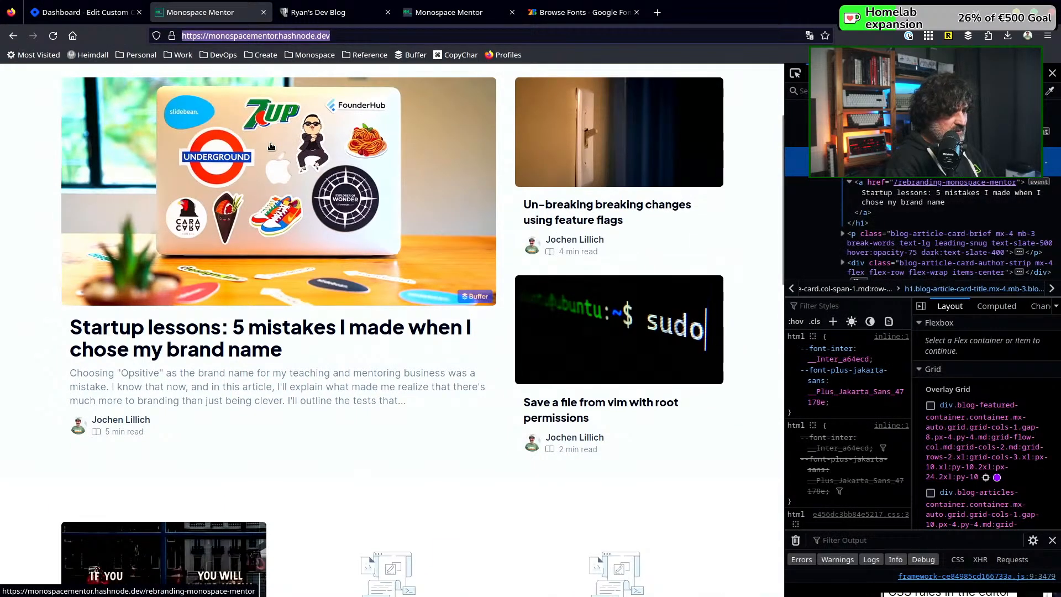
pyautogui.scroll(3, 271, 146)
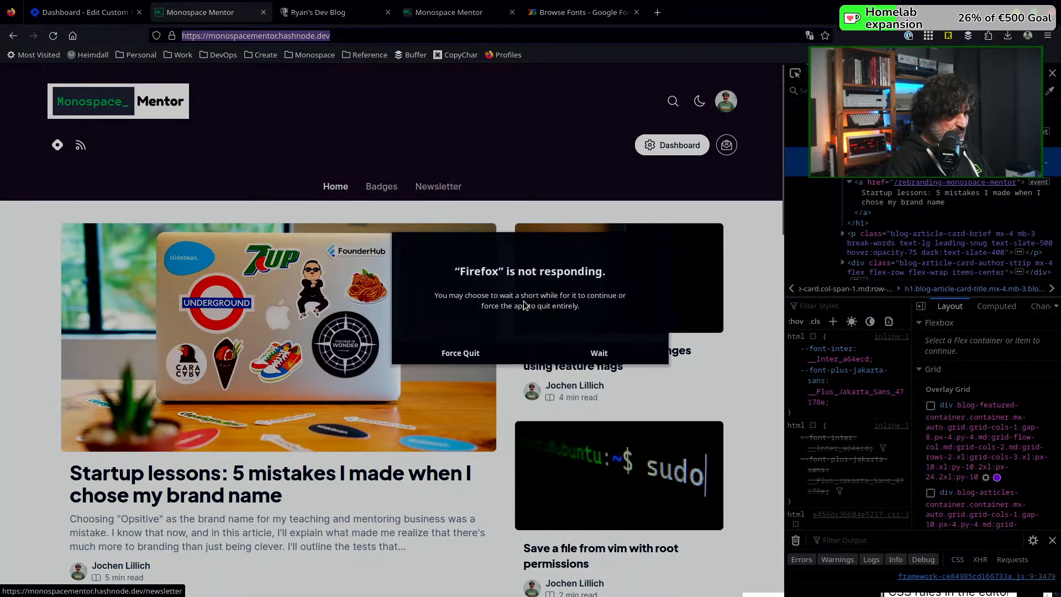
pyautogui.click(599, 356)
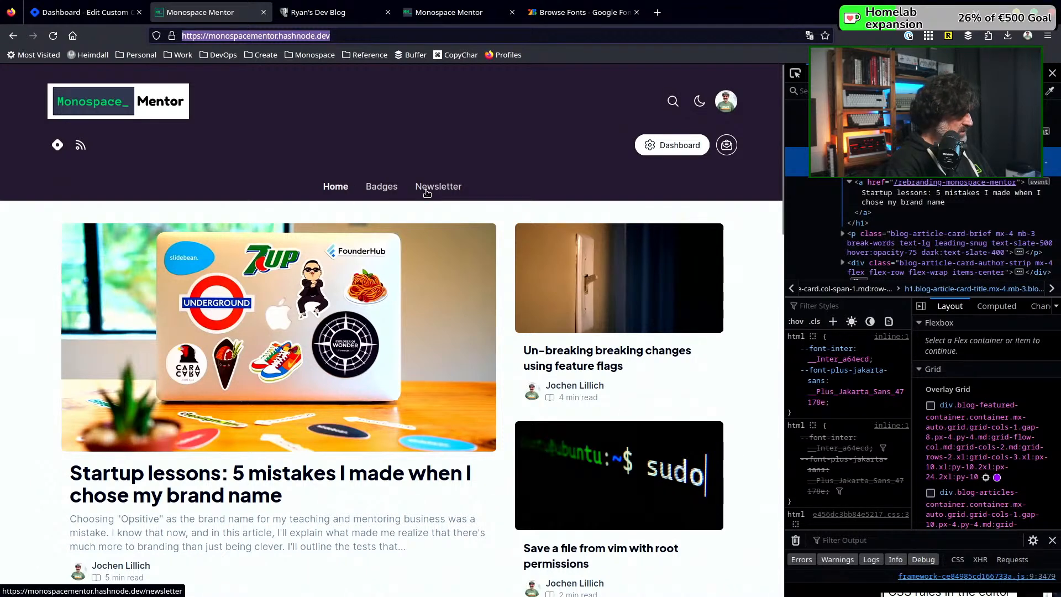
# Switch to the terminal editor and back to Firefox, and maximize the browser window with the blog home page
pyautogui.hotkey('alt', 'Tab')
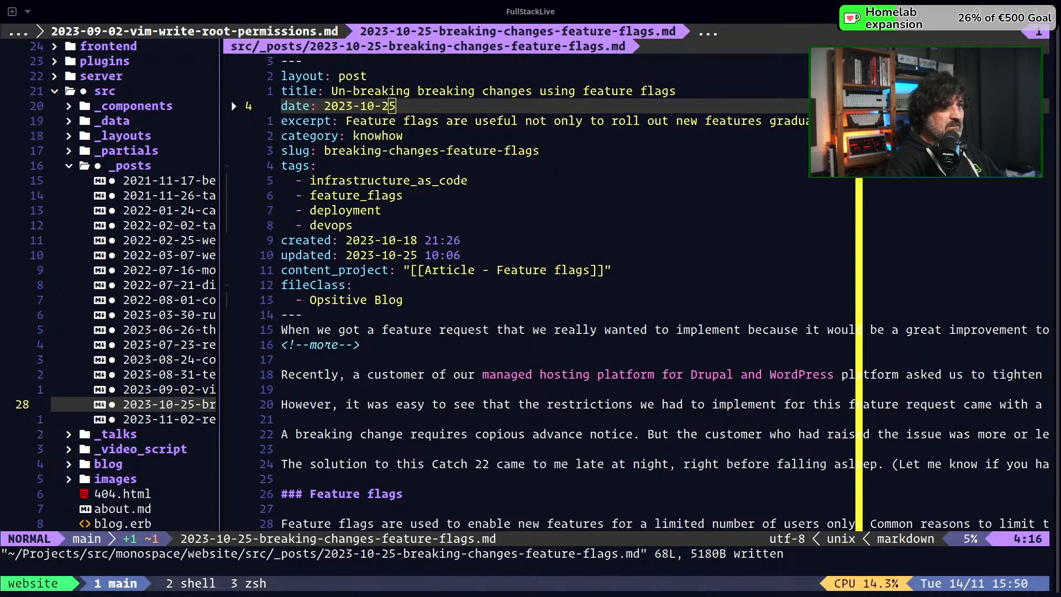
pyautogui.click(613, 10)
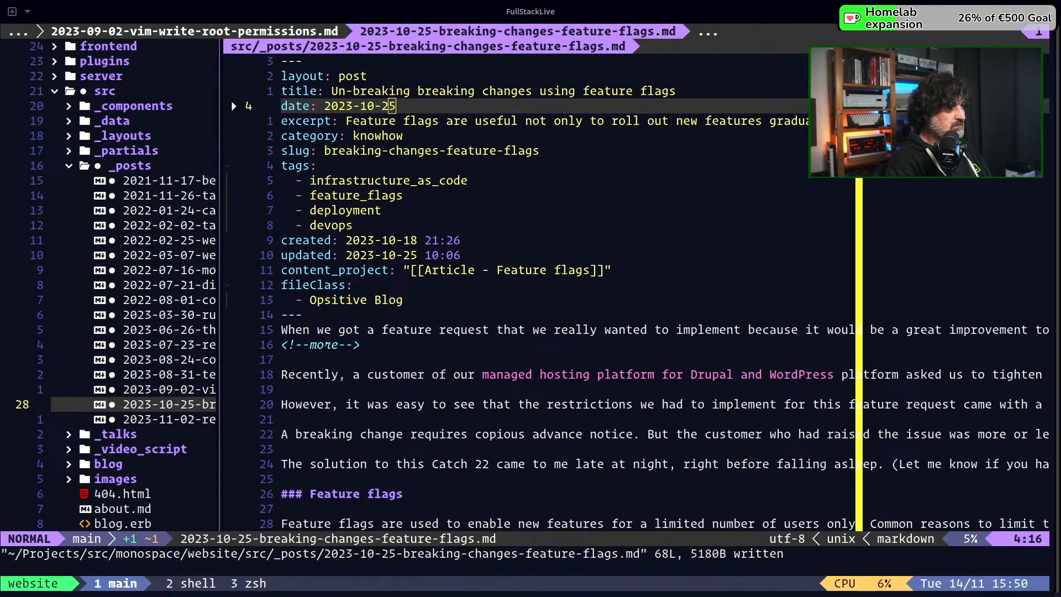
pyautogui.moveTo(302, 0); pyautogui.dragTo(413, 27)
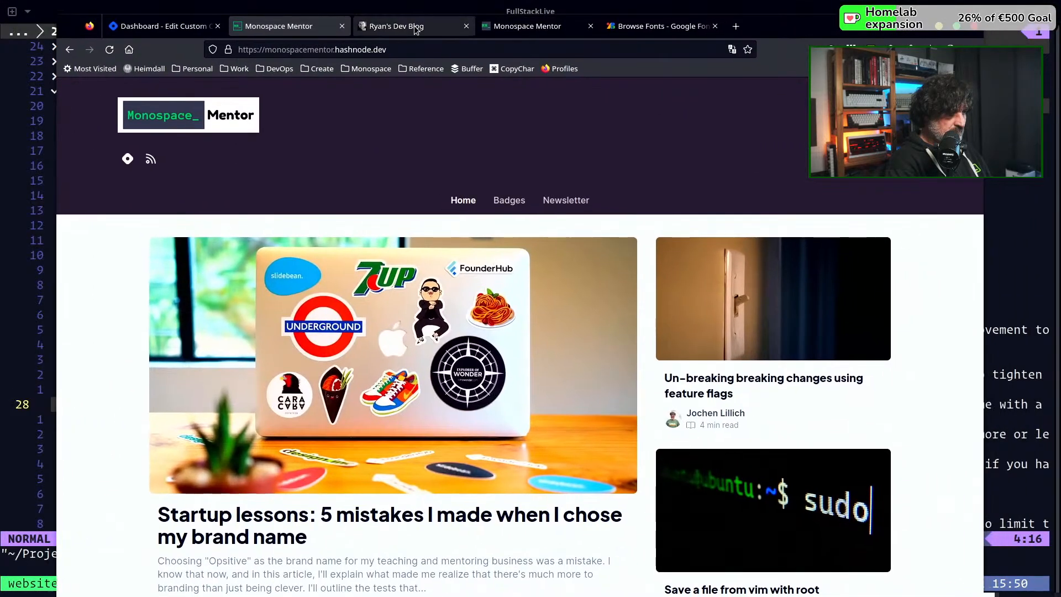
pyautogui.doubleClick(791, 24)
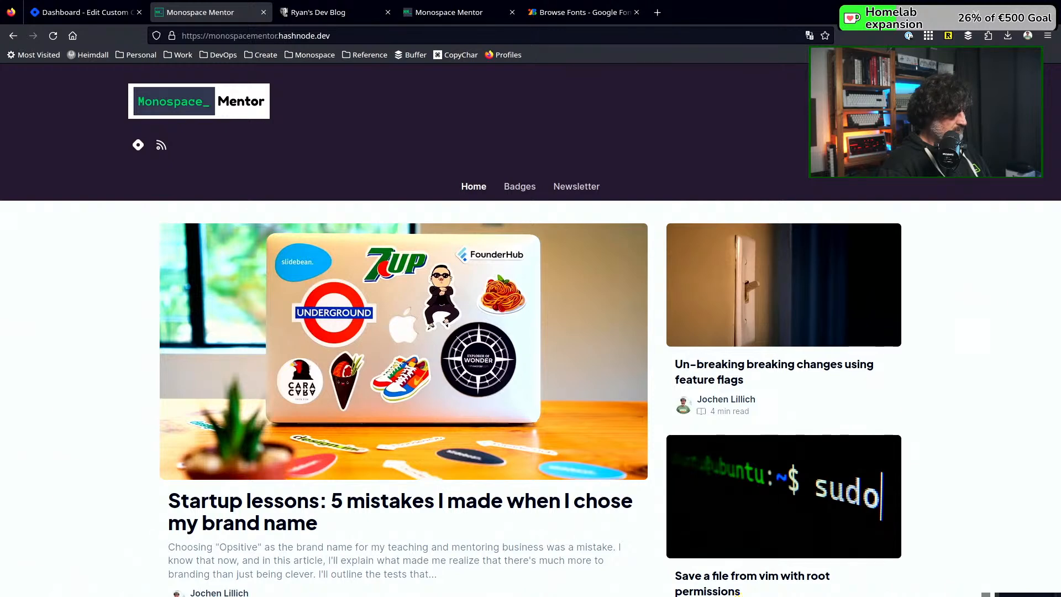
pyautogui.press('super')
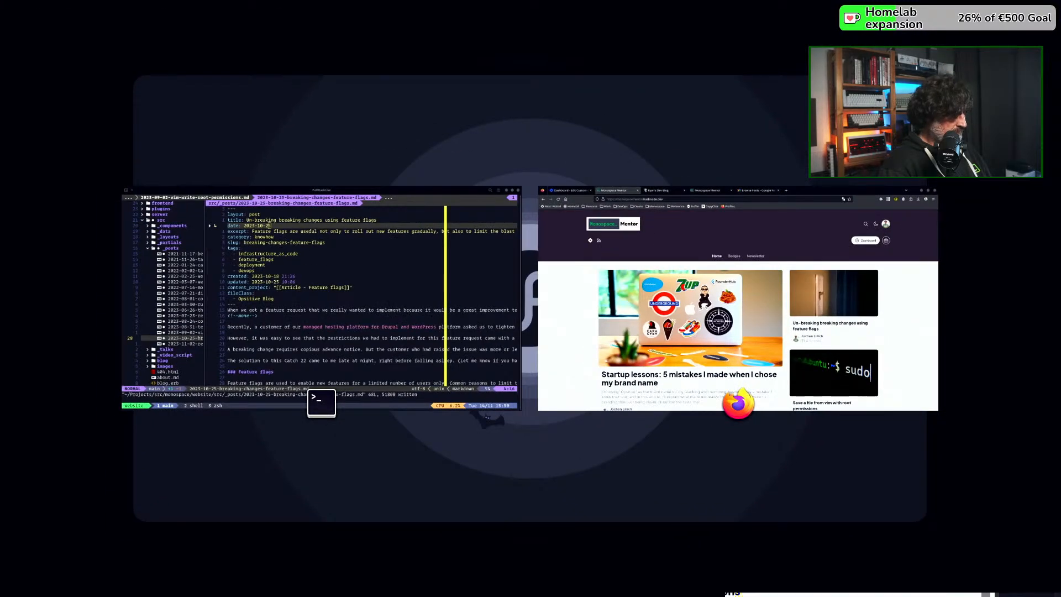
pyautogui.press('super')
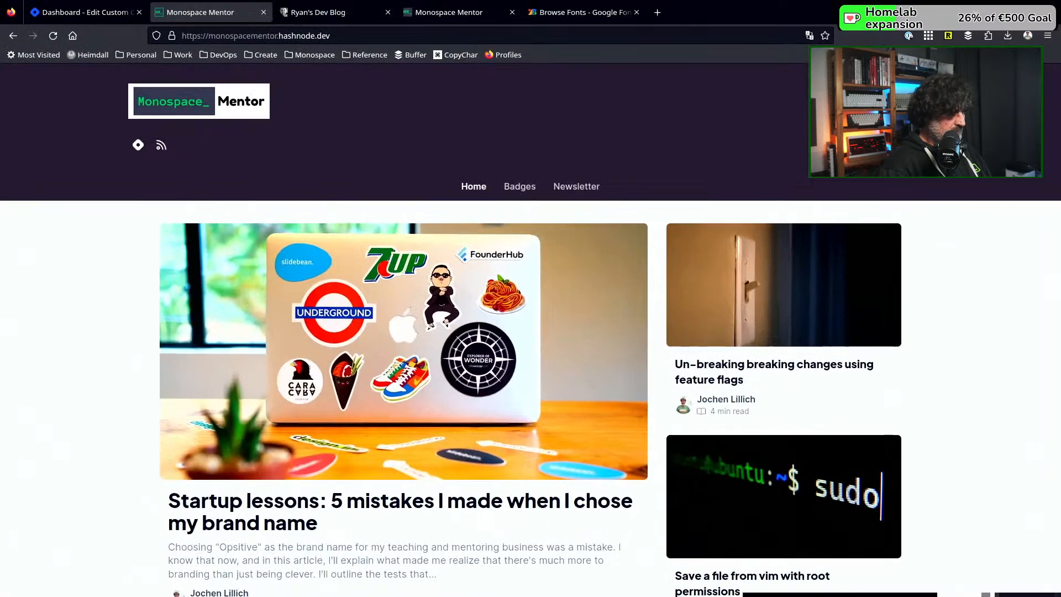
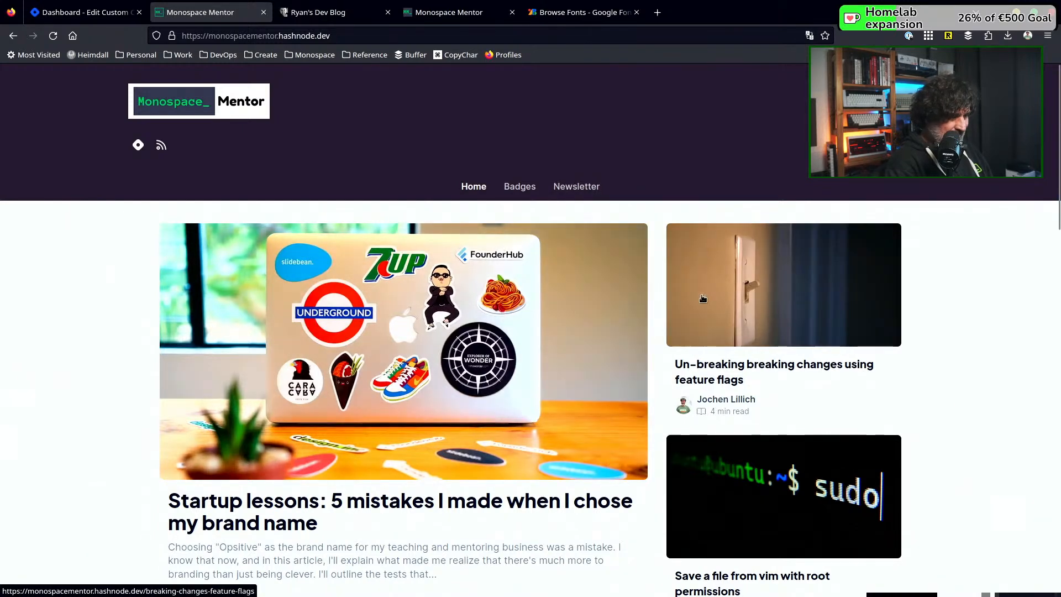
# Look over the article list on the published blog home page down to its footer
pyautogui.scroll(-8, 520, 342)
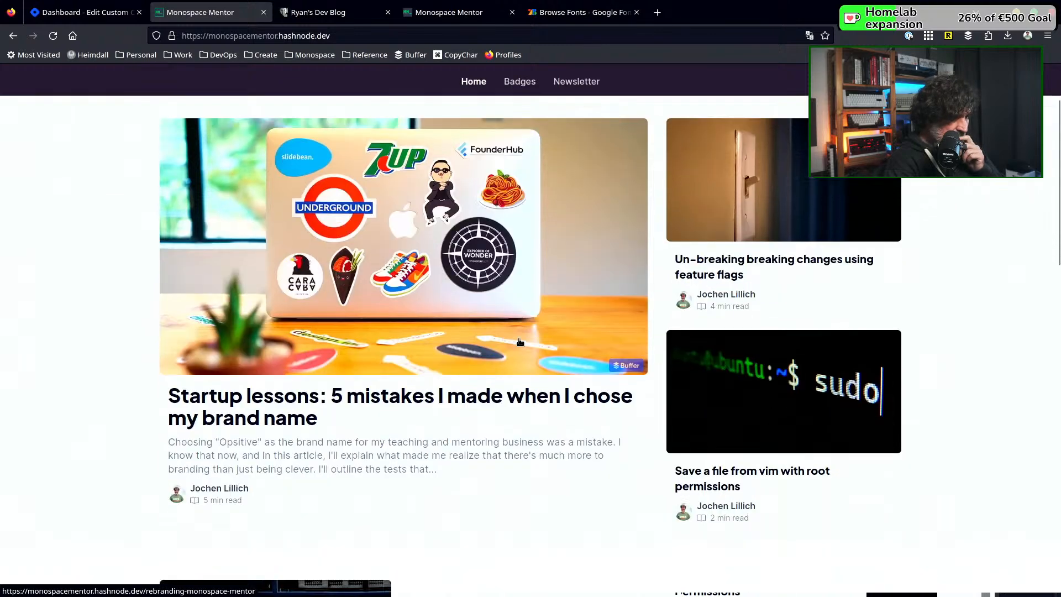
pyautogui.scroll(-1, 519, 342)
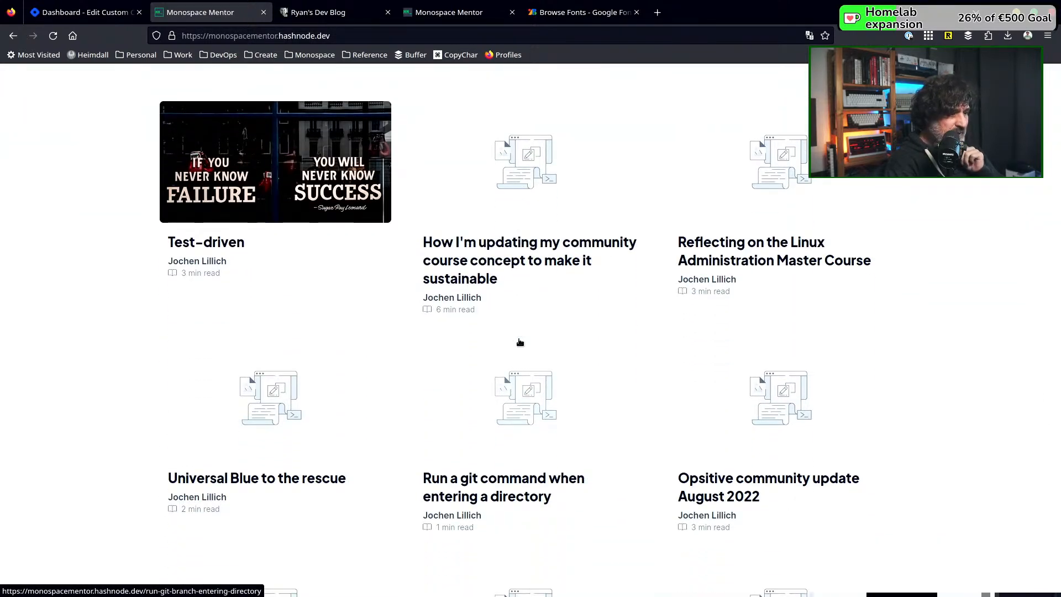
pyautogui.scroll(2, 519, 342)
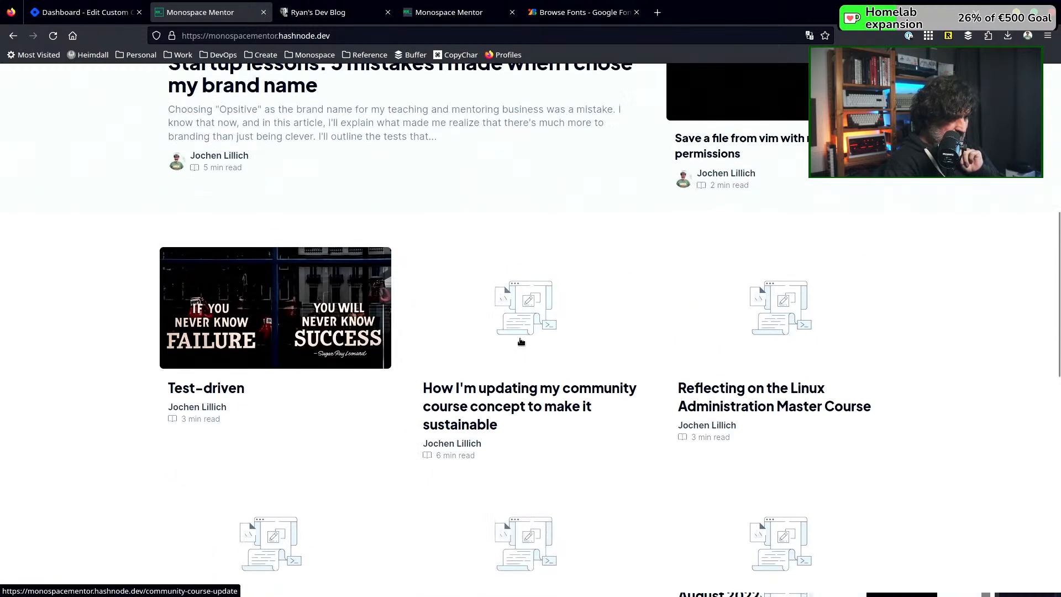
pyautogui.scroll(6, 521, 341)
pyautogui.scroll(-4, 519, 343)
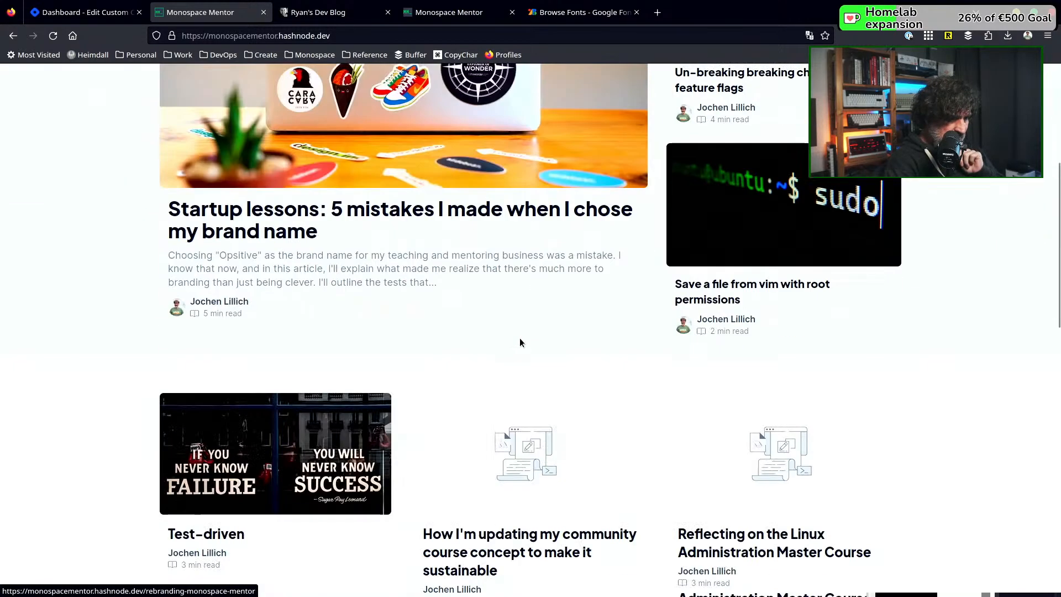
pyautogui.scroll(-13, 519, 342)
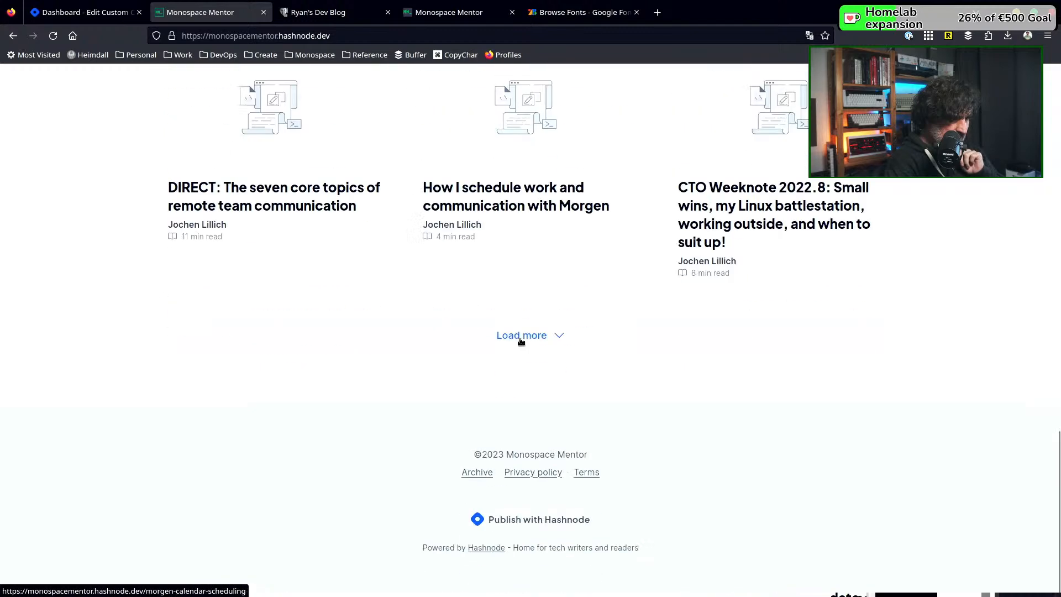
pyautogui.scroll(15, 521, 342)
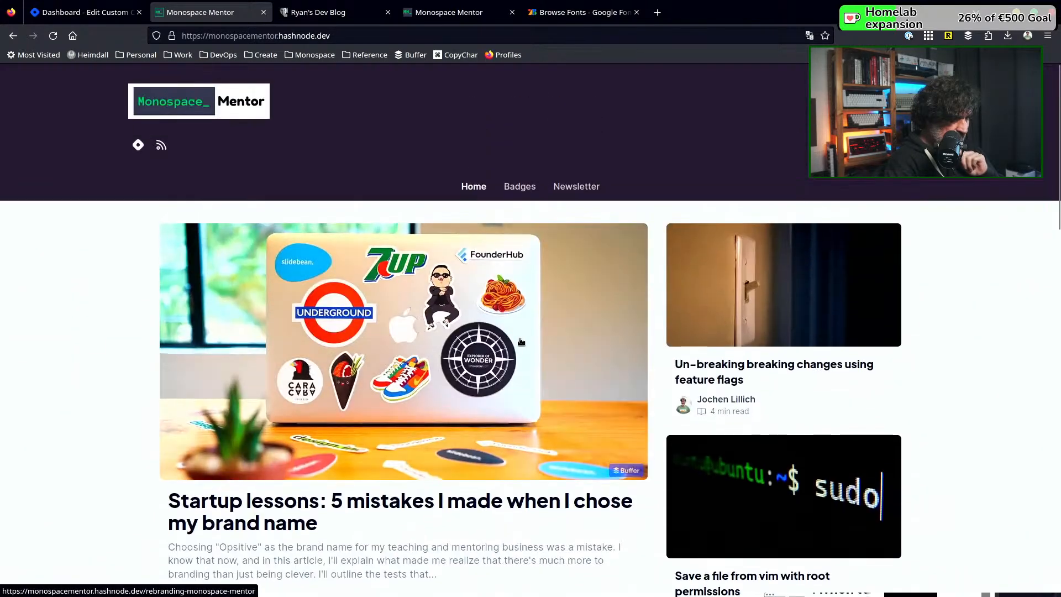
# Return to the Hashnode dashboard and examine the blog's General Settings, from the publication name to the social profiles and impressum
pyautogui.click(33, 11)
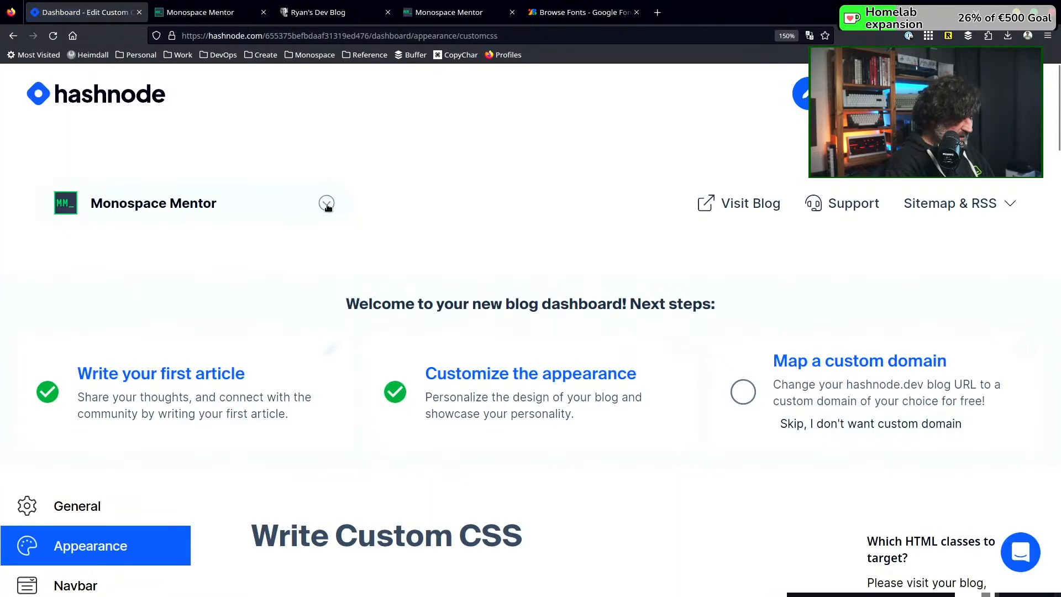
pyautogui.scroll(-3, 441, 329)
pyautogui.scroll(-3, 441, 330)
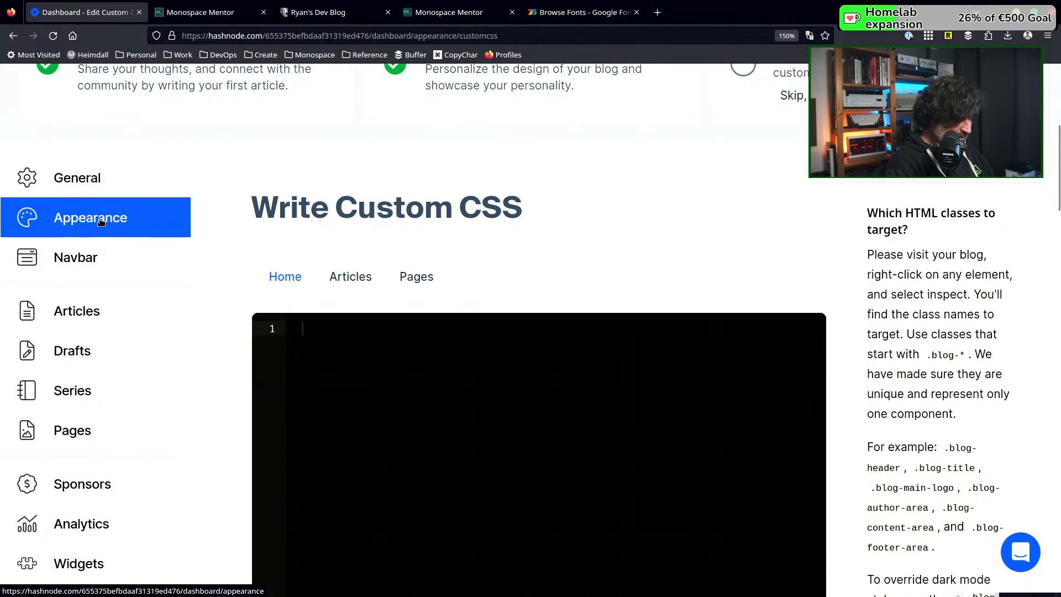
pyautogui.click(112, 192)
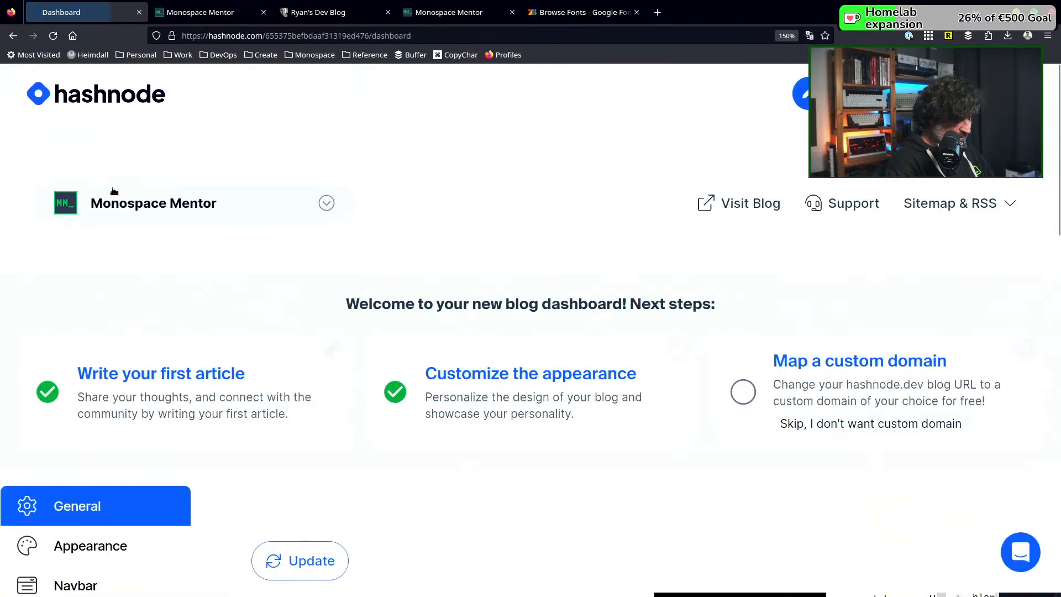
pyautogui.scroll(-2, 546, 324)
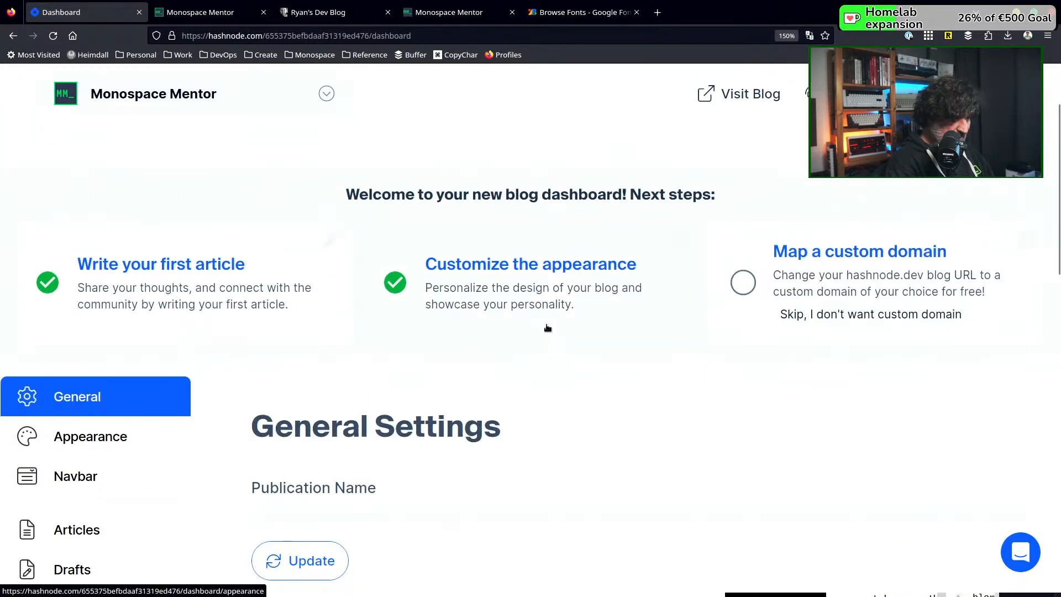
pyautogui.scroll(-8, 547, 326)
pyautogui.scroll(-7, 545, 323)
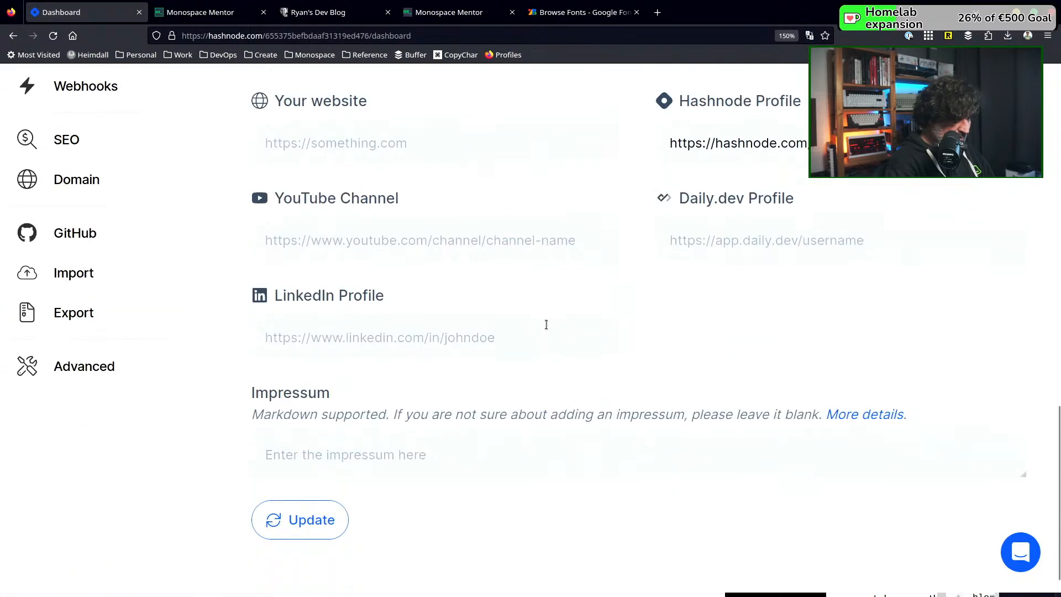
pyautogui.scroll(11, 546, 320)
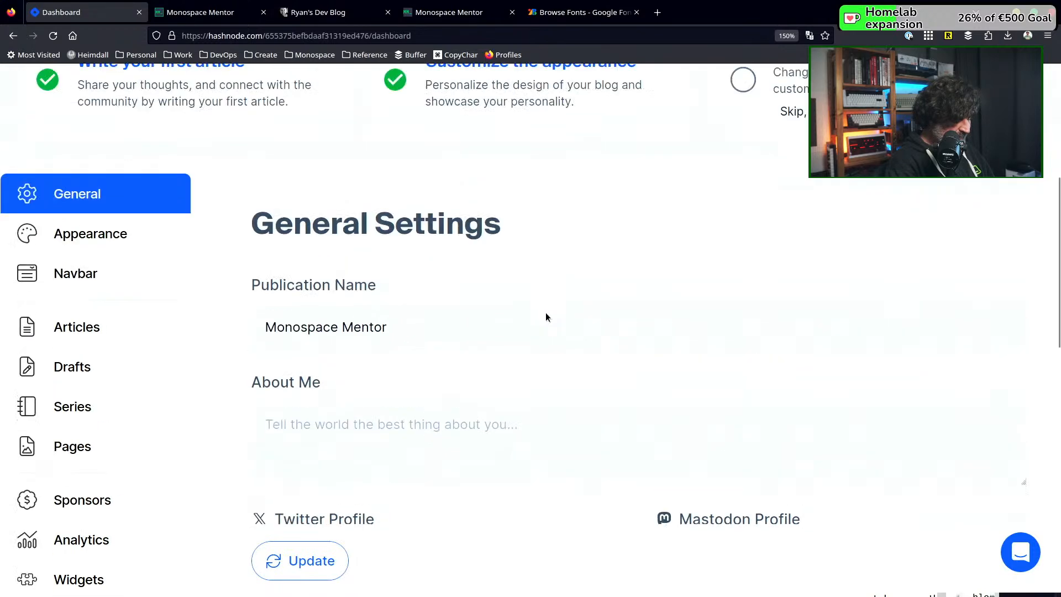
# Examine the blog's Appearance Settings, including home page layout, logos, header color, theme, custom CSS and newsletter modal options
pyautogui.click(91, 234)
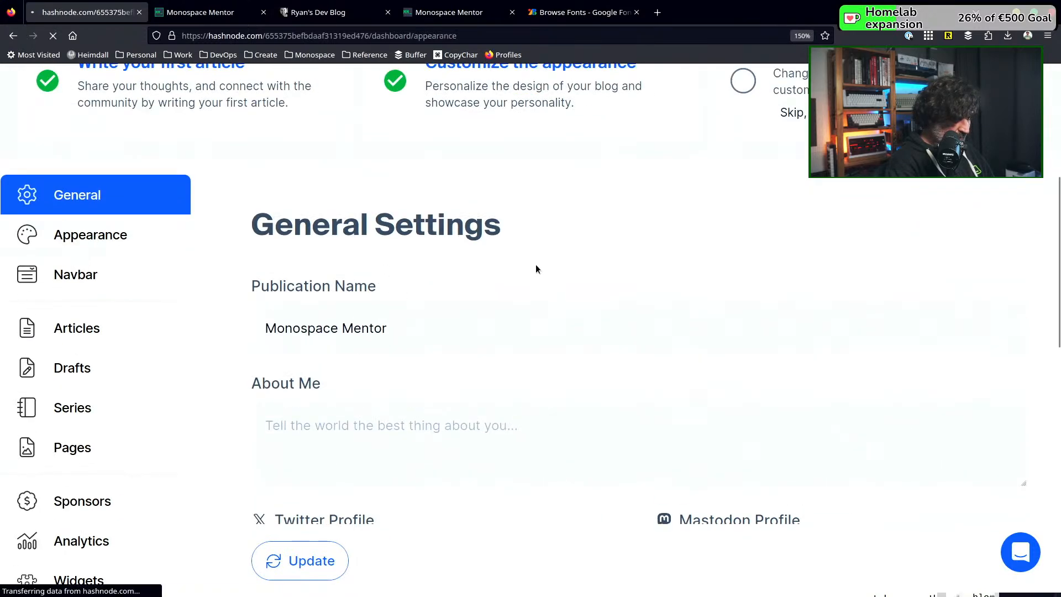
pyautogui.scroll(-4, 603, 257)
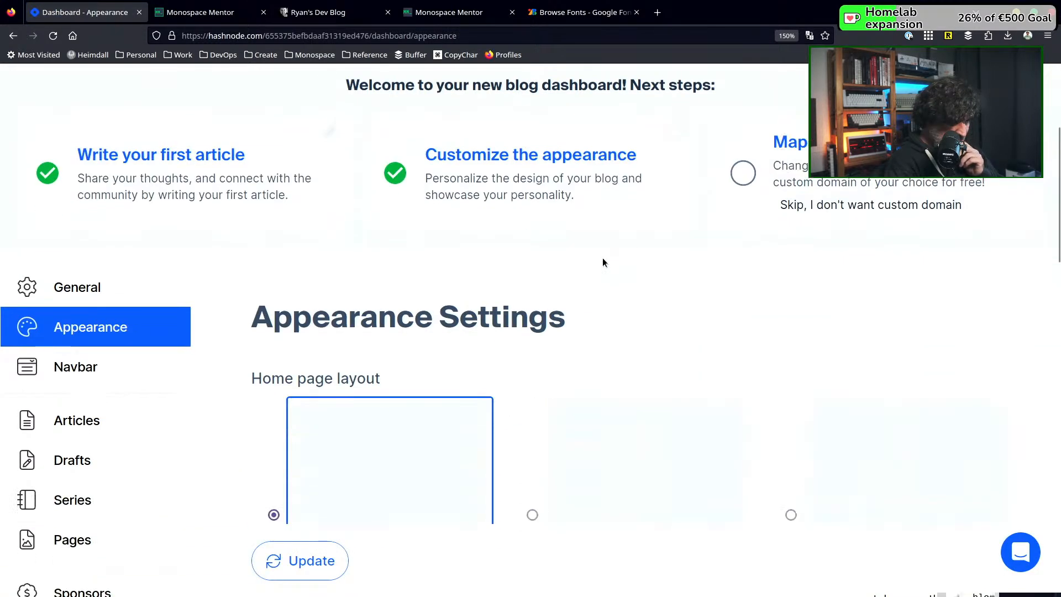
pyautogui.scroll(-10, 602, 258)
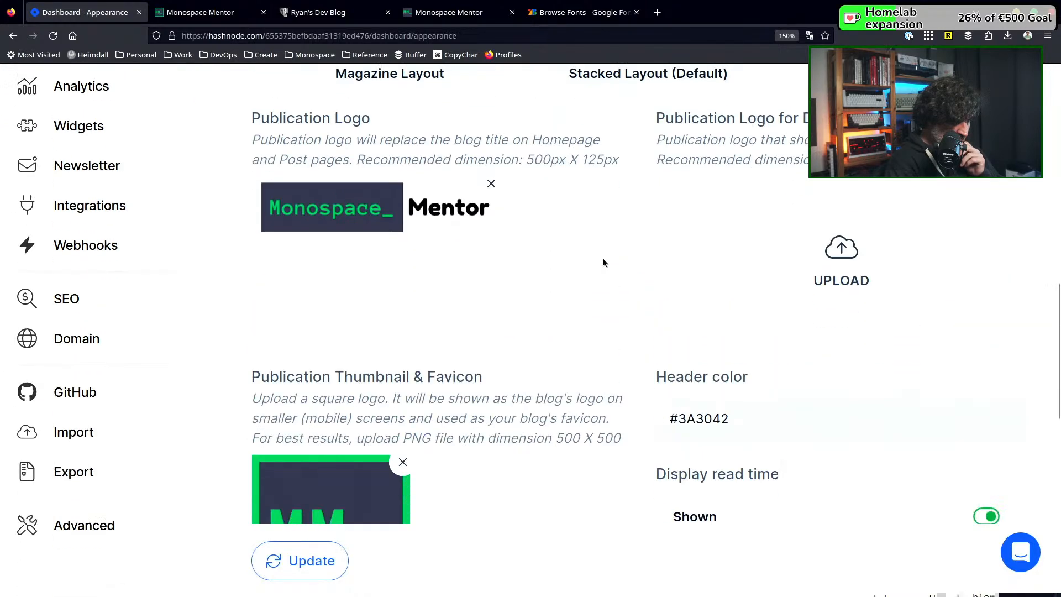
pyautogui.scroll(-2, 602, 259)
pyautogui.scroll(-2, 602, 258)
pyautogui.scroll(-2, 602, 257)
pyautogui.scroll(7, 602, 257)
pyautogui.scroll(1, 602, 257)
pyautogui.scroll(-6, 602, 257)
pyautogui.scroll(-6, 604, 261)
pyautogui.scroll(6, 604, 261)
pyautogui.scroll(6, 604, 261)
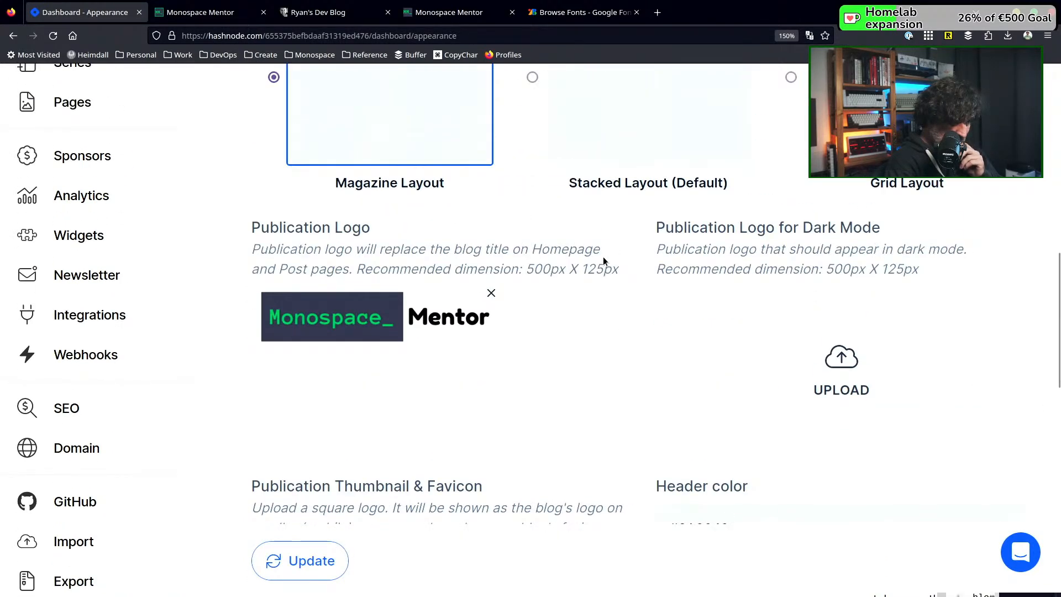
pyautogui.scroll(-12, 603, 260)
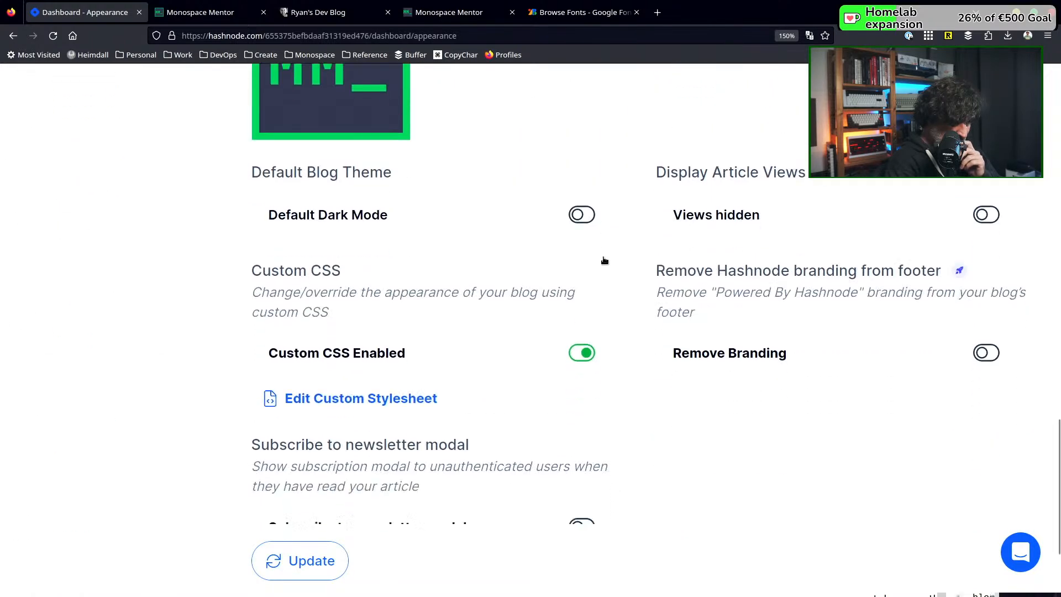
pyautogui.scroll(-2, 604, 261)
pyautogui.scroll(-1, 603, 261)
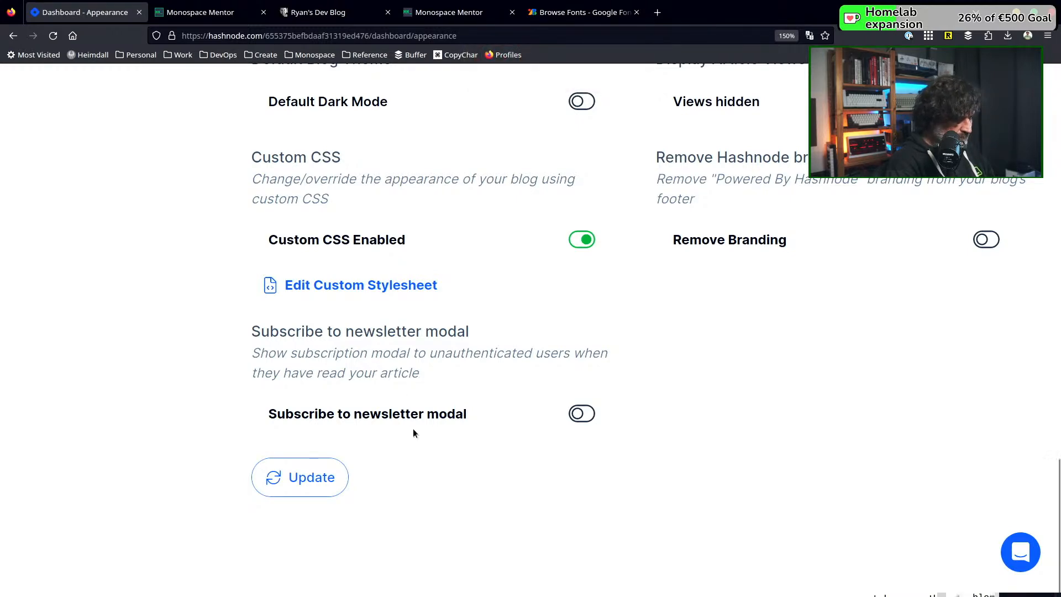
pyautogui.scroll(10, 433, 433)
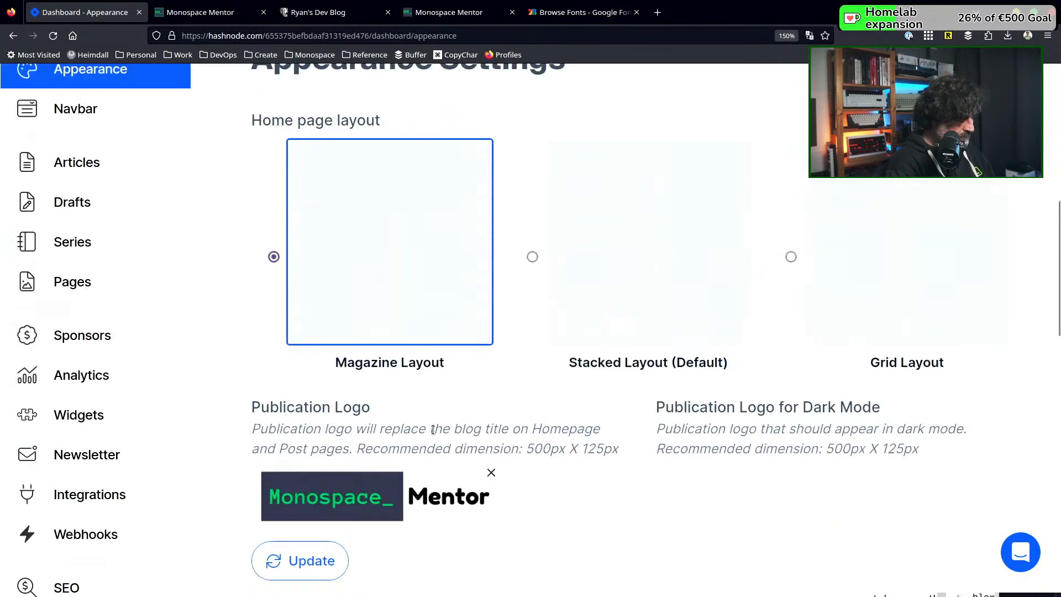
# Start a new navigation item in the blog's Navbar Settings and label it Courses
pyautogui.scroll(2, 433, 430)
pyautogui.click(98, 220)
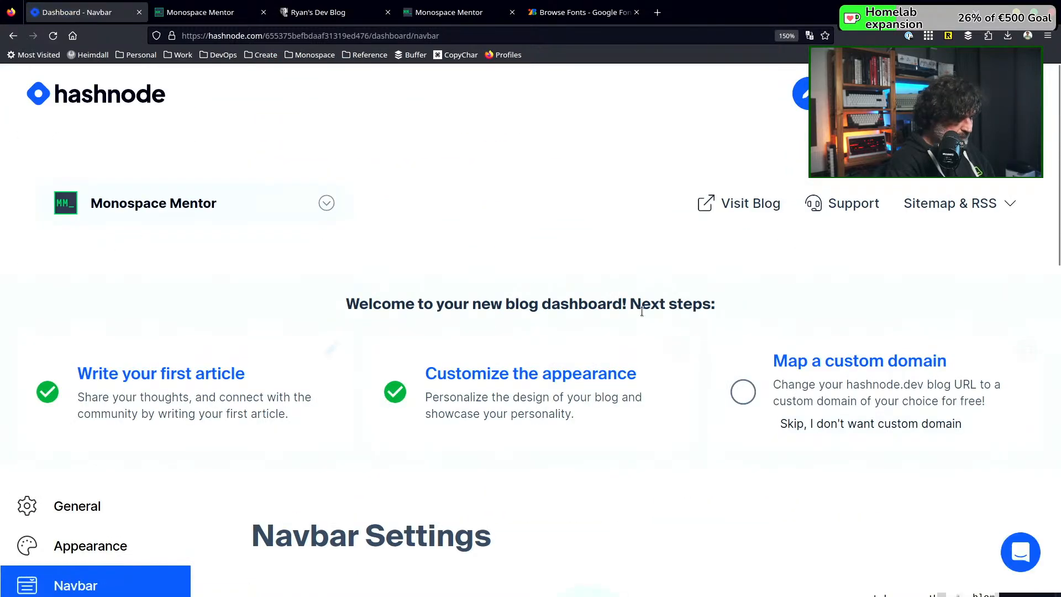
pyautogui.scroll(-8, 641, 309)
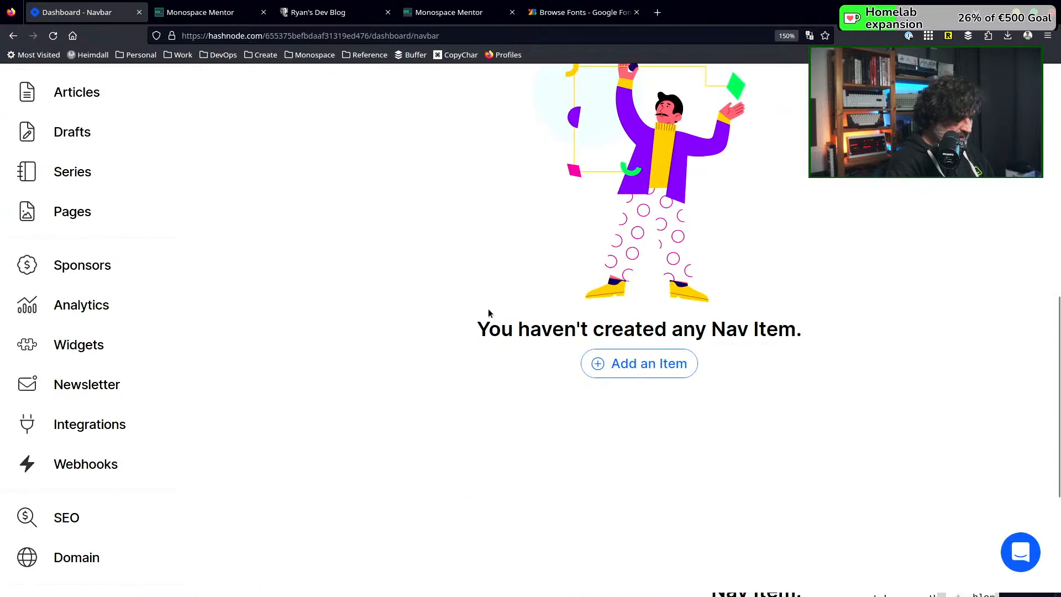
pyautogui.scroll(-2, 486, 306)
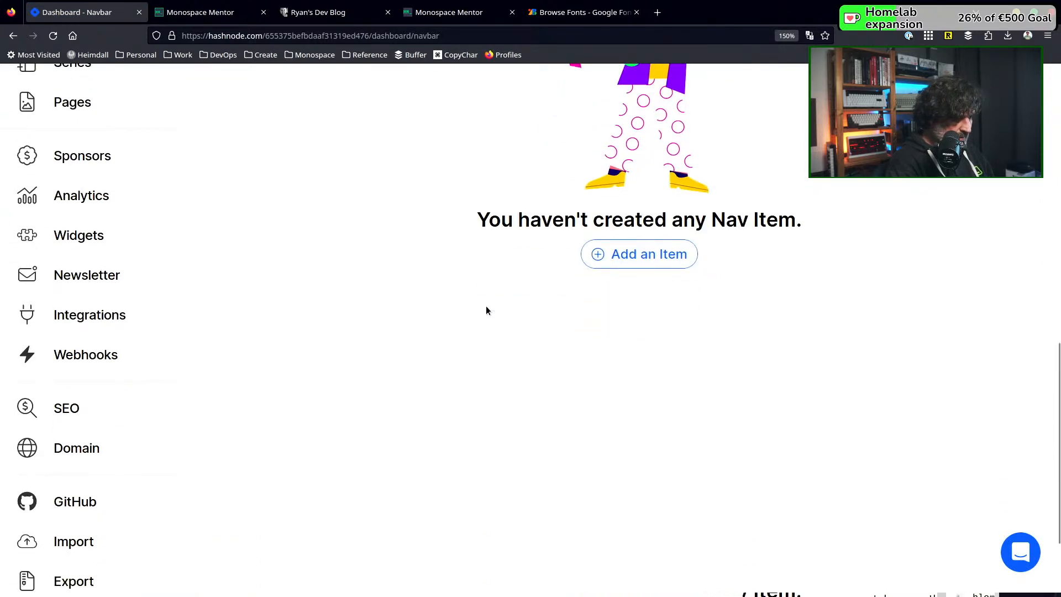
pyautogui.click(652, 261)
pyautogui.scroll(8, 651, 262)
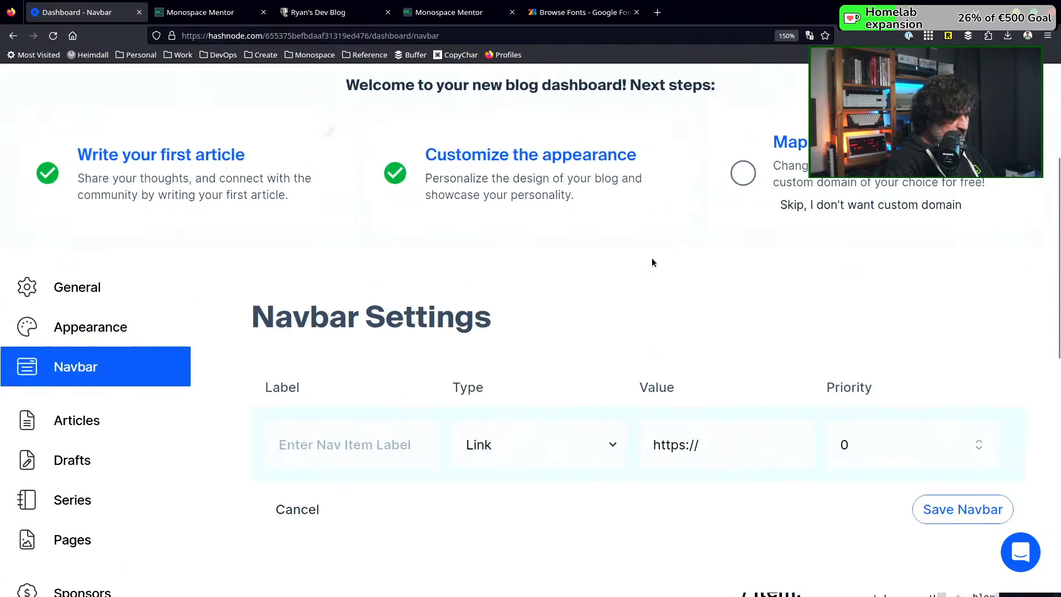
pyautogui.click(330, 449)
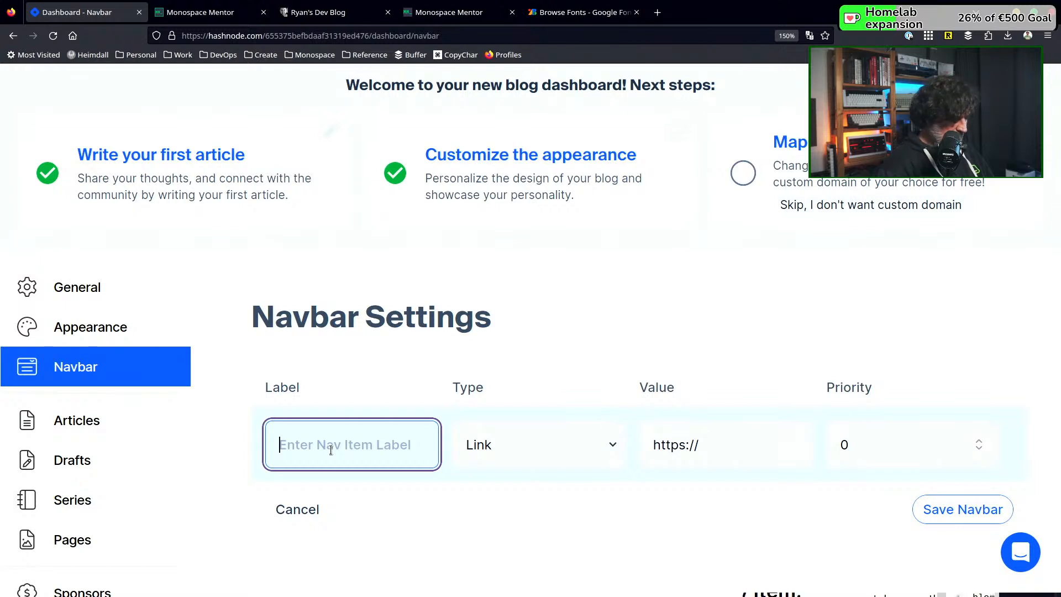
pyautogui.write('Courses')
pyautogui.press('Tab')
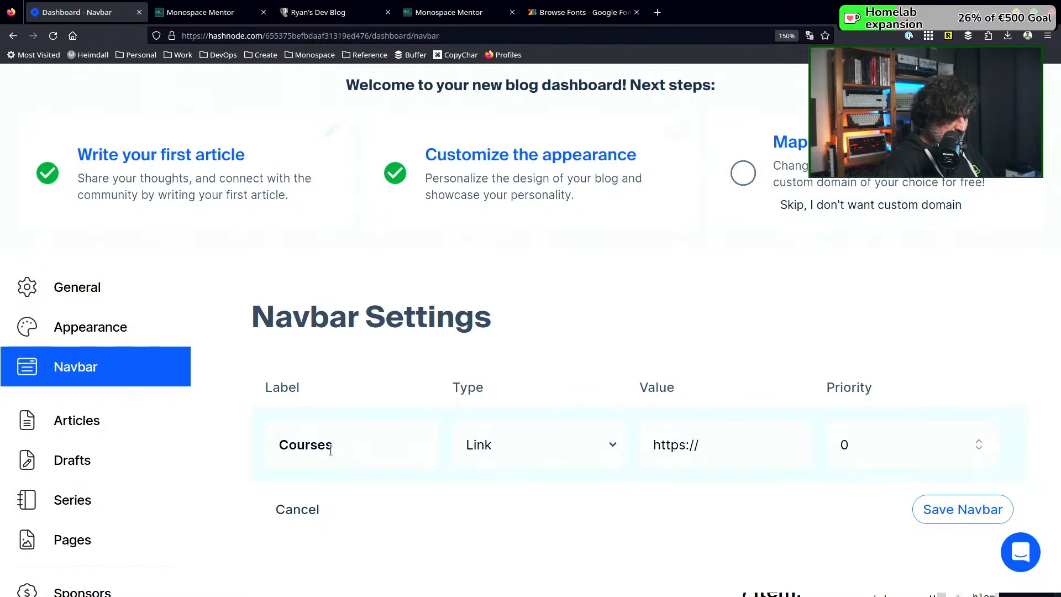
pyautogui.click(724, 442)
pyautogui.write('www.')
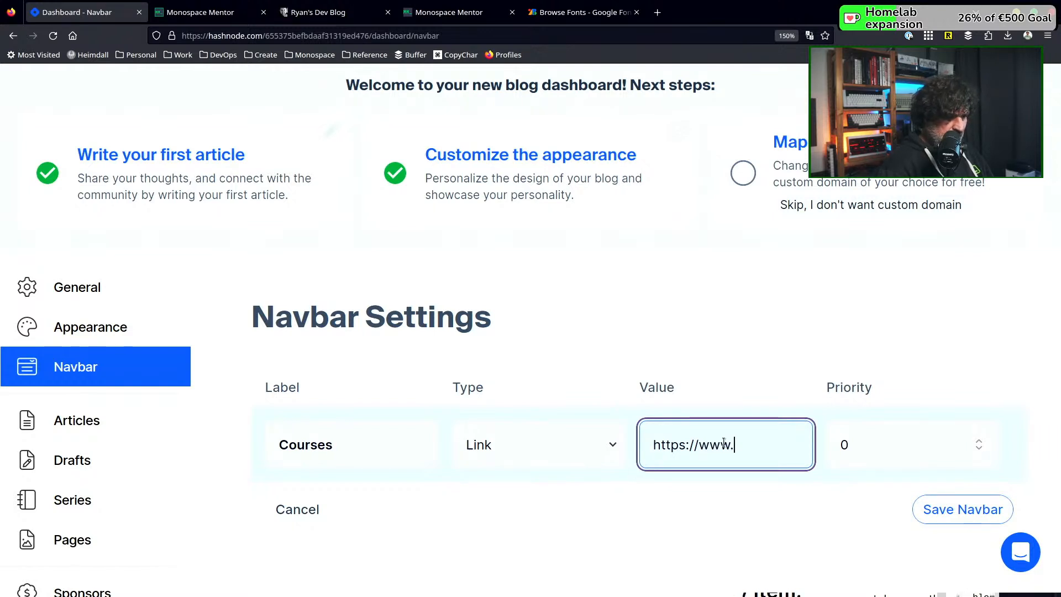
pyautogui.write('monospaceme')
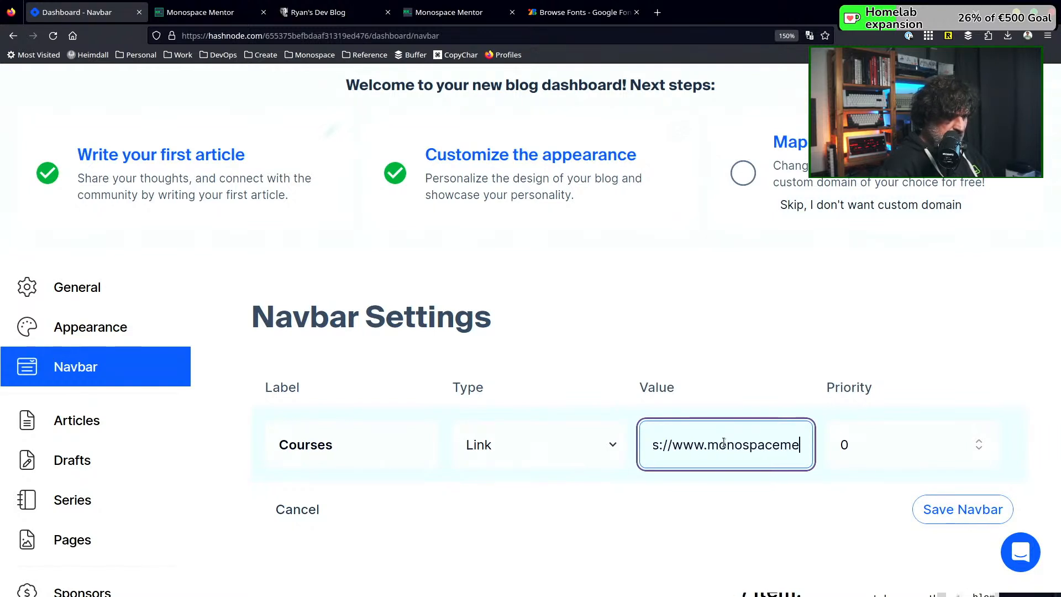
pyautogui.write('ntor.com/courses')
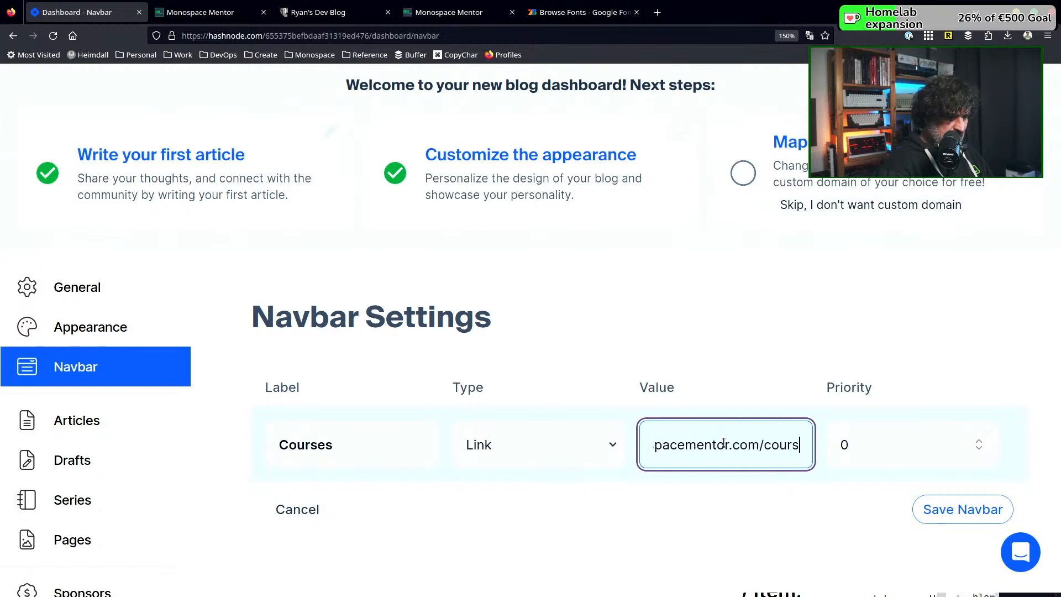
pyautogui.click(951, 511)
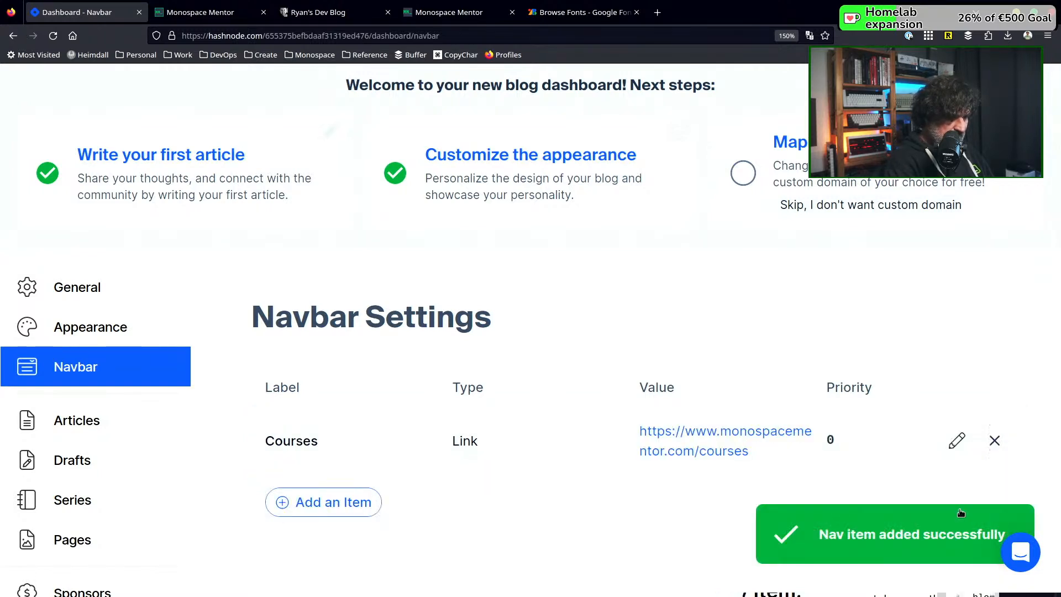
# Reload the published blog home page to check its navigation bar, and return to the Navbar Settings
pyautogui.click(217, 18)
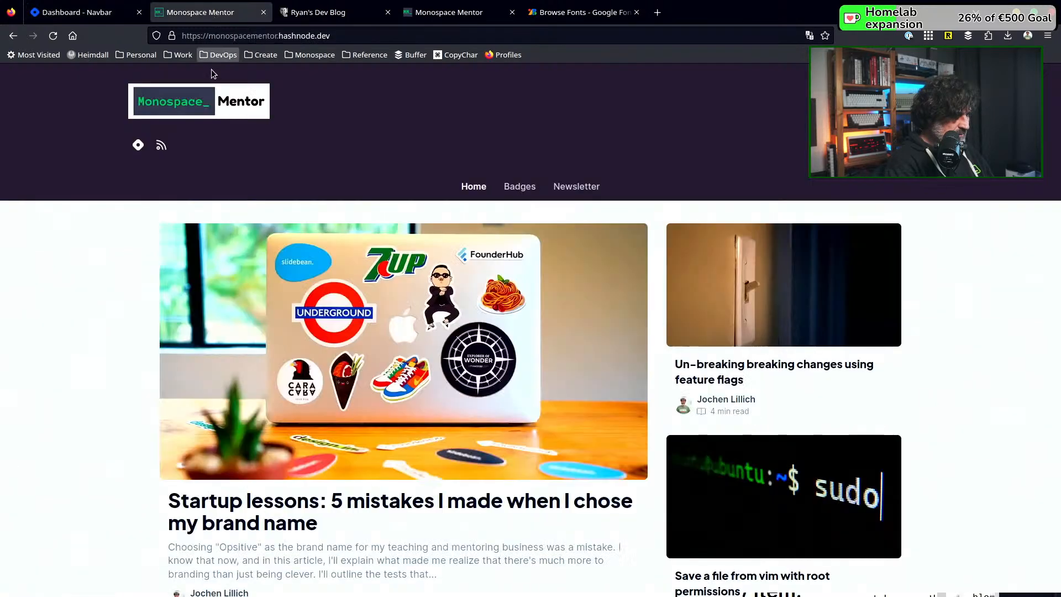
pyautogui.click(49, 35)
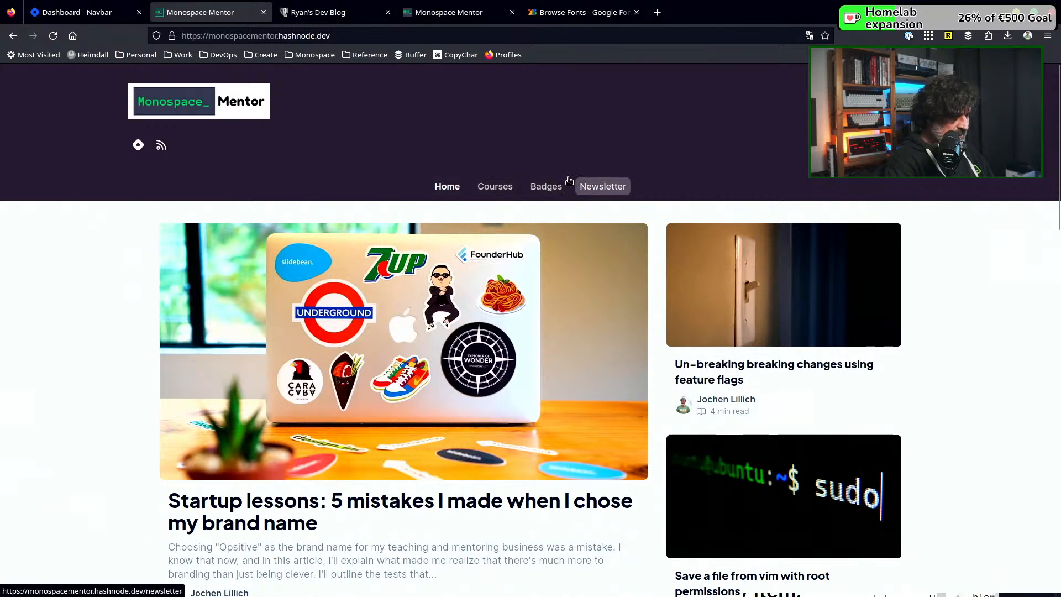
pyautogui.click(67, 13)
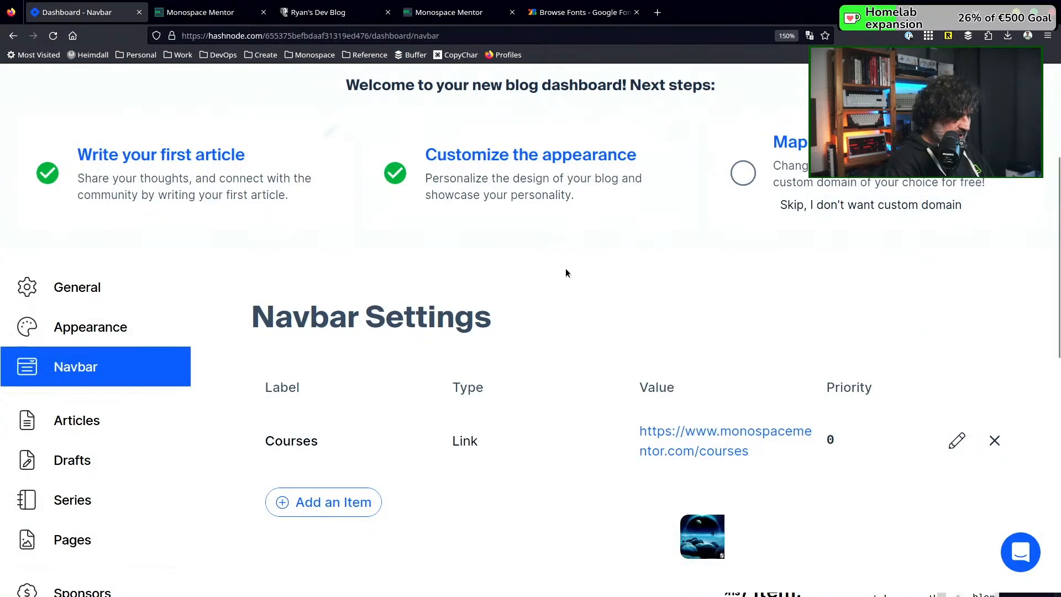
# Look through the blog dashboard's remaining settings sections and open the Advanced settings
pyautogui.scroll(-10, 565, 272)
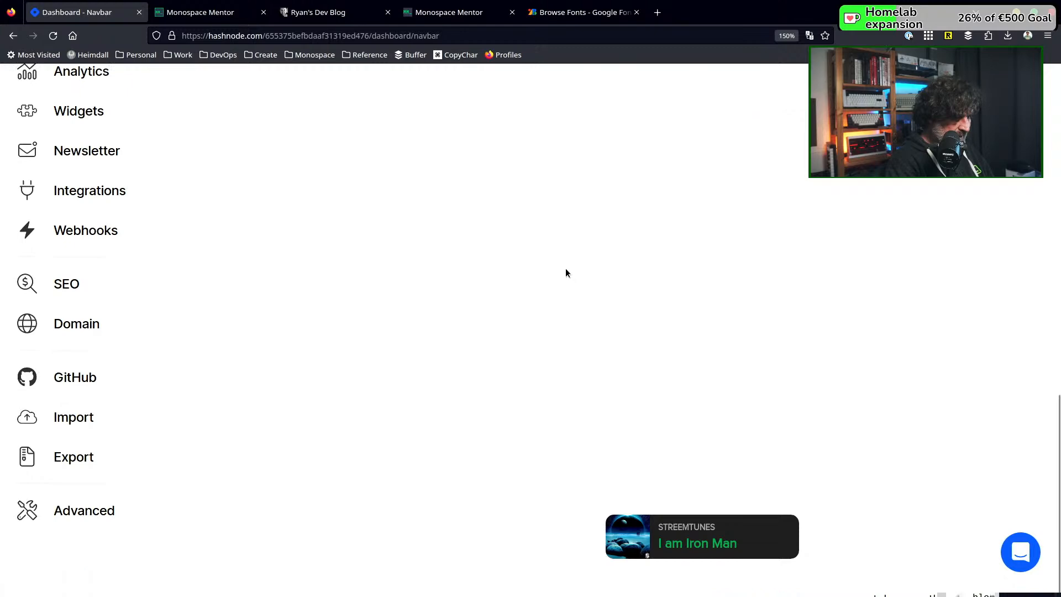
pyautogui.scroll(10, 566, 273)
pyautogui.scroll(-4, 245, 337)
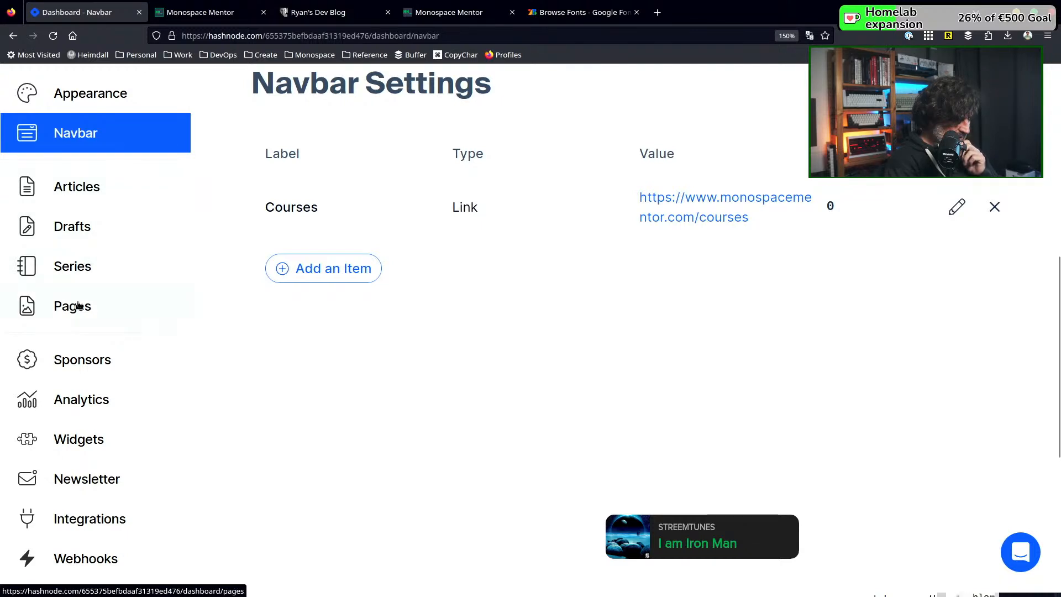
pyautogui.scroll(-2, 77, 305)
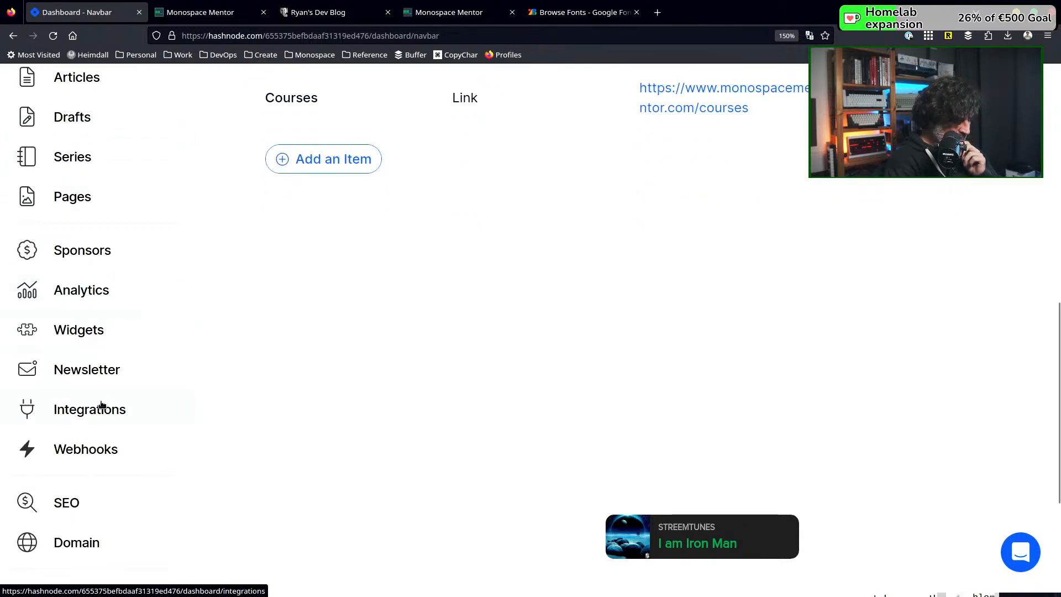
pyautogui.scroll(-4, 101, 404)
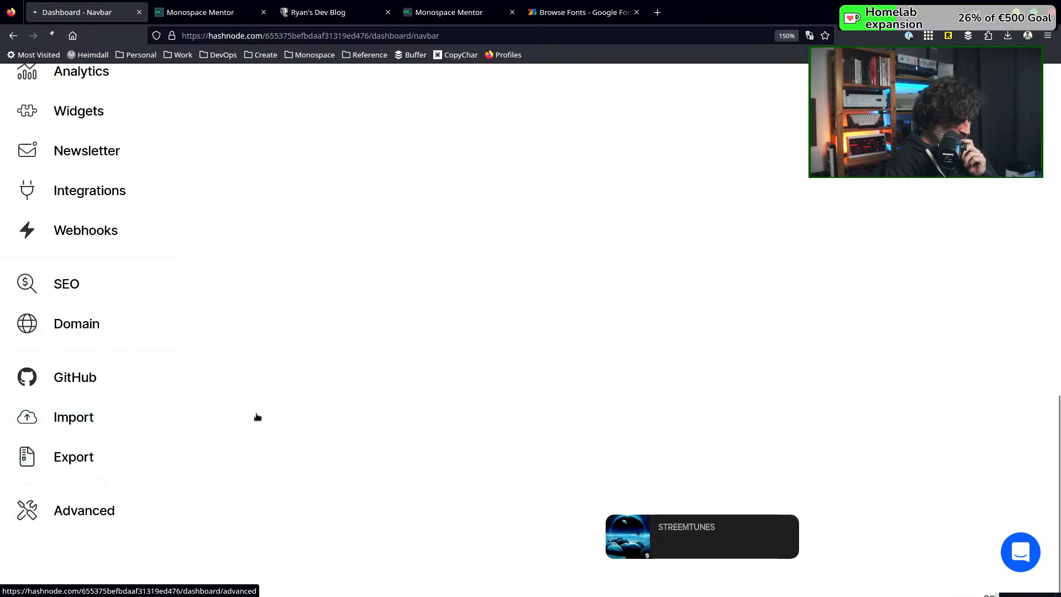
# Examine the Advanced settings, including audio blogs, text selection sharer, custom page rules, team blog conversion and headless mode
pyautogui.scroll(-5, 375, 255)
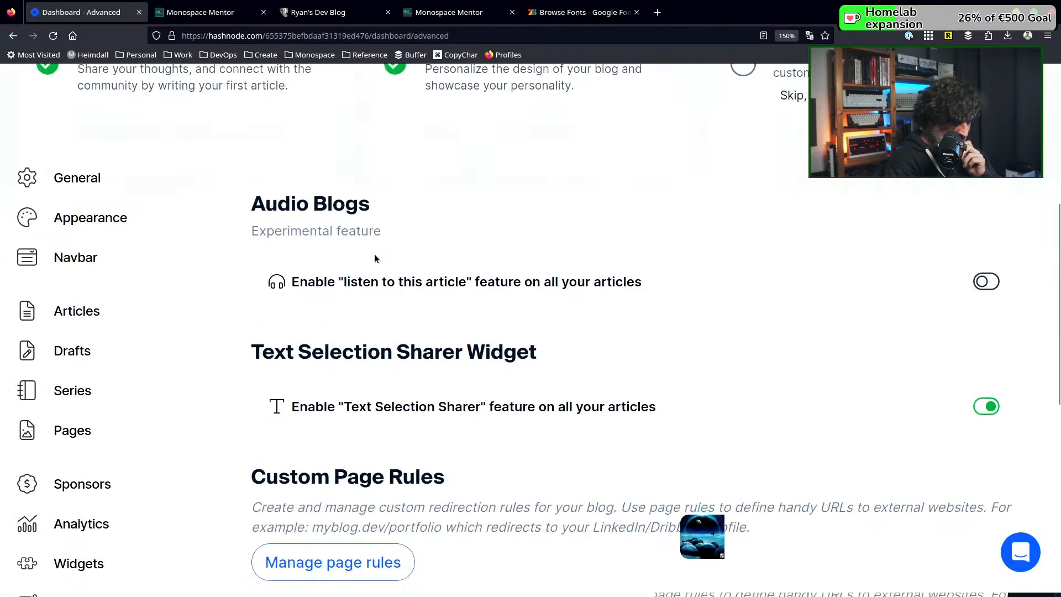
pyautogui.scroll(-5, 476, 264)
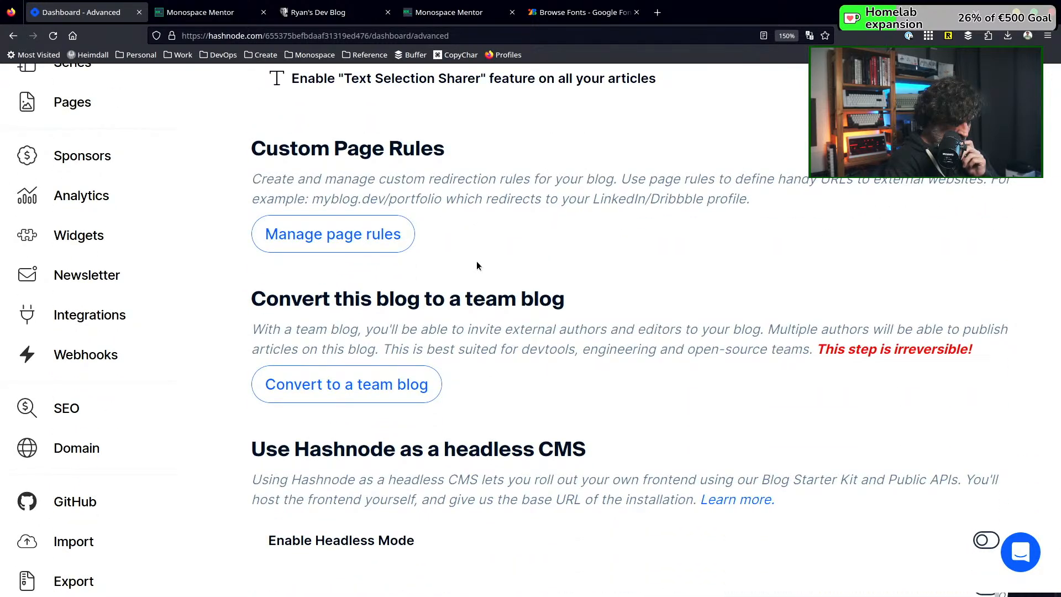
pyautogui.scroll(-2, 478, 265)
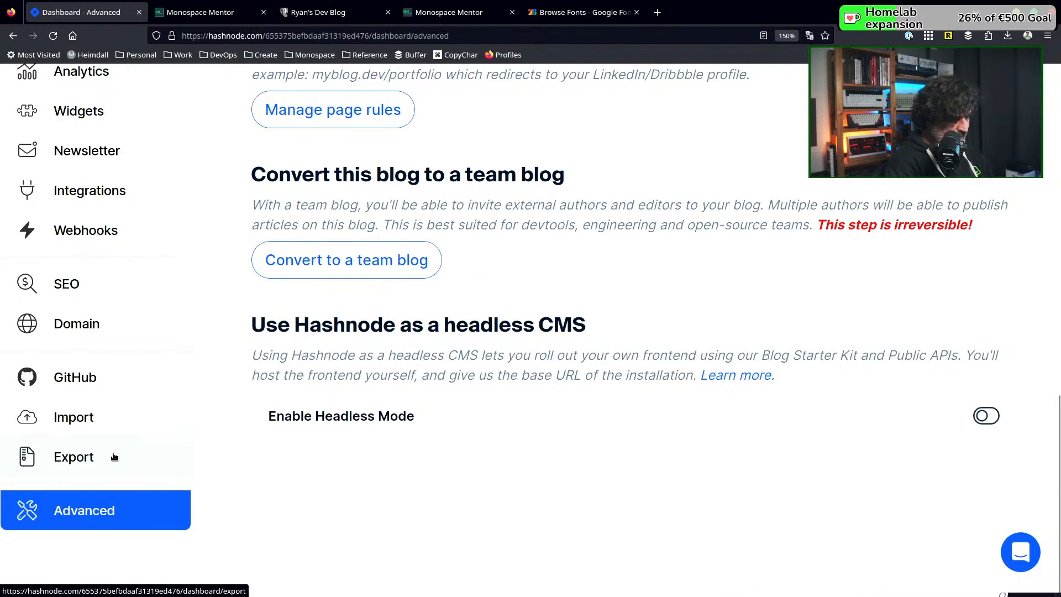
pyautogui.scroll(4, 114, 456)
pyautogui.scroll(2, 114, 456)
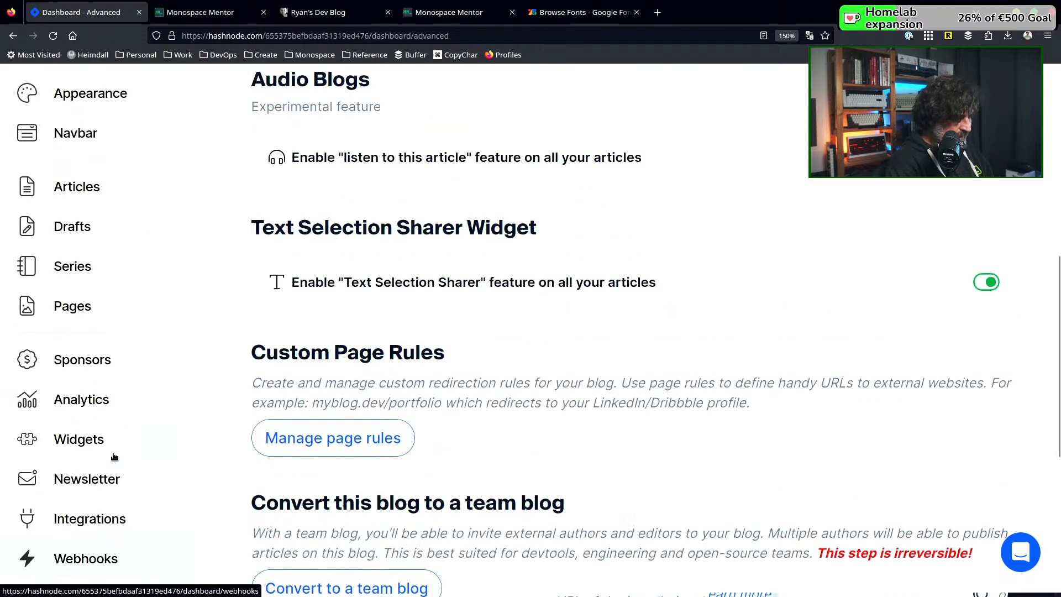
pyautogui.scroll(1, 114, 456)
pyautogui.scroll(6, 114, 457)
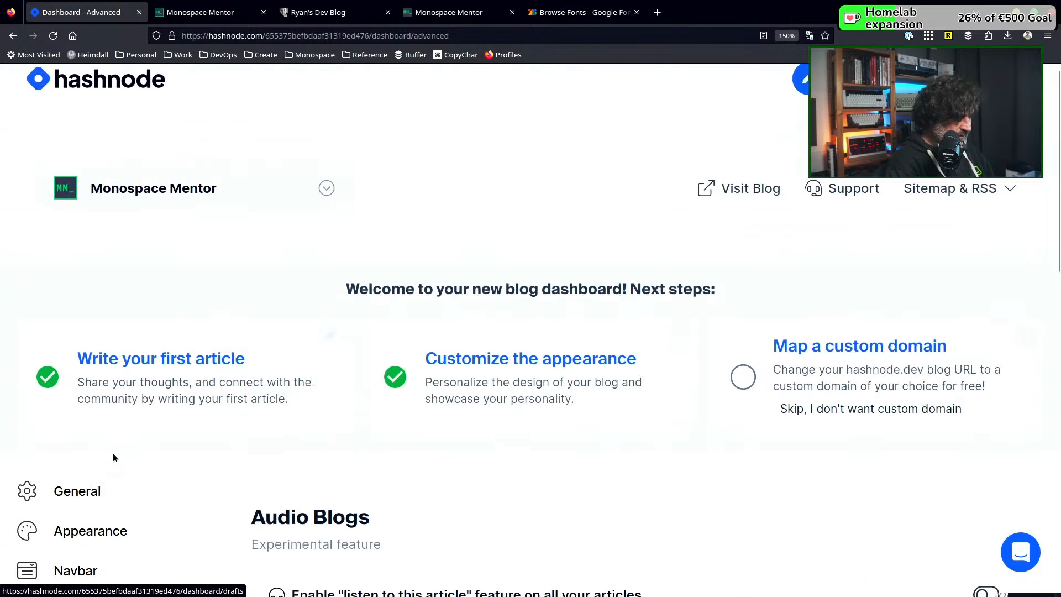
pyautogui.scroll(1, 113, 456)
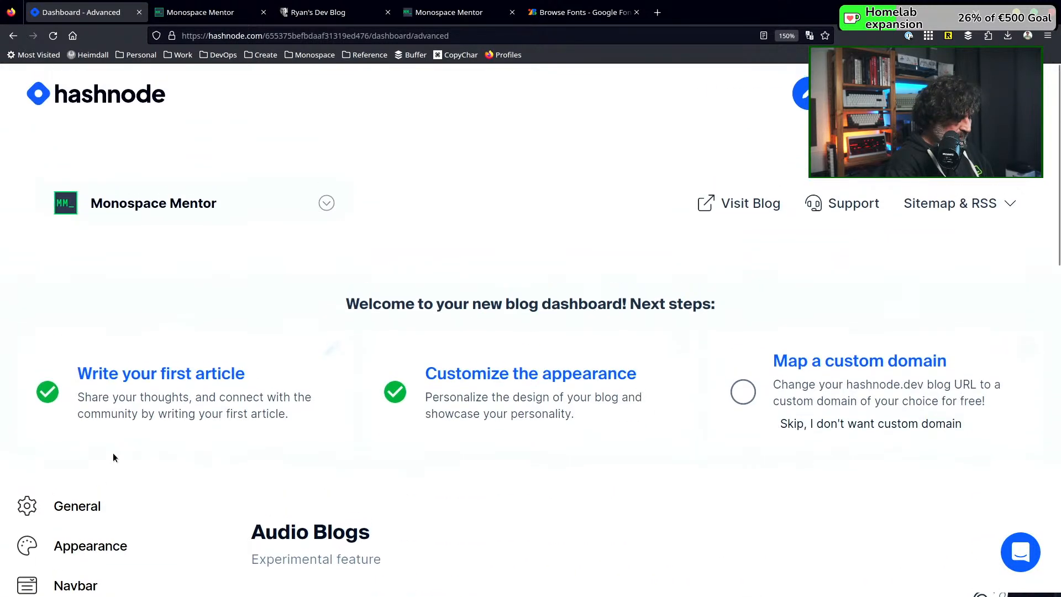
pyautogui.scroll(-5, 114, 456)
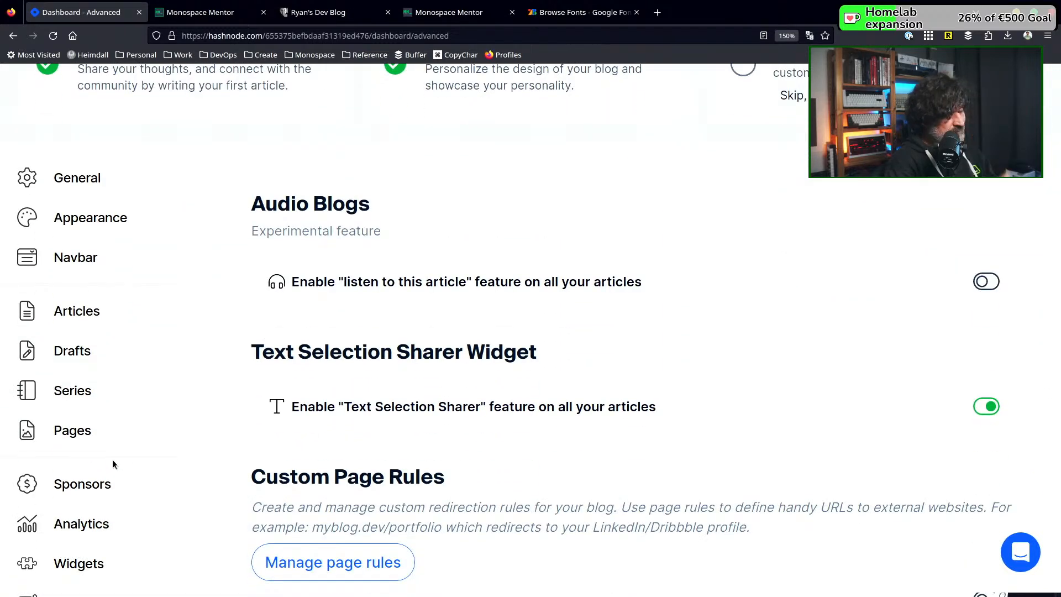
pyautogui.scroll(2, 112, 463)
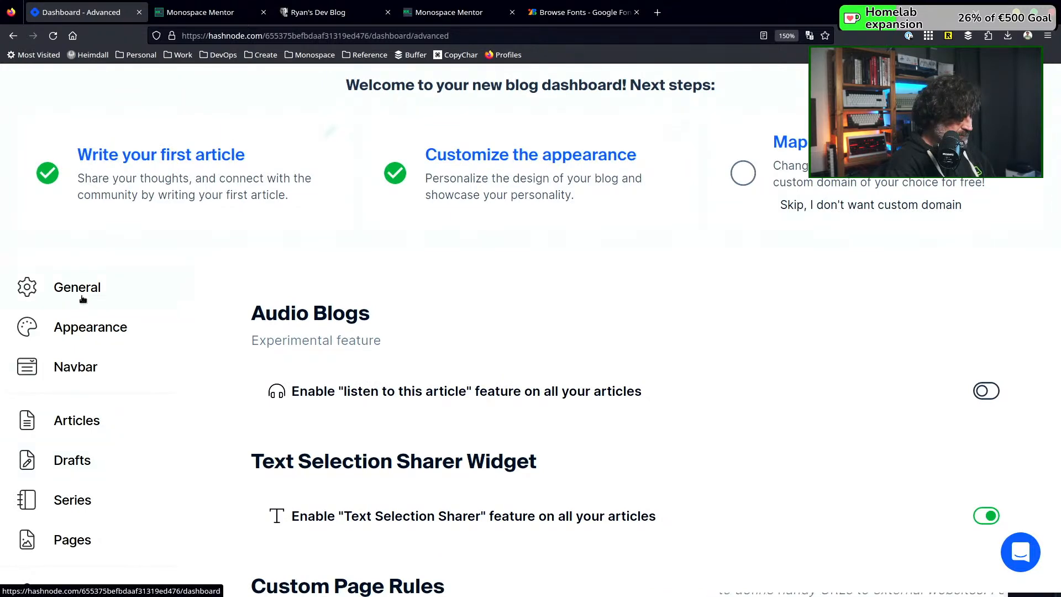
pyautogui.scroll(4, 82, 298)
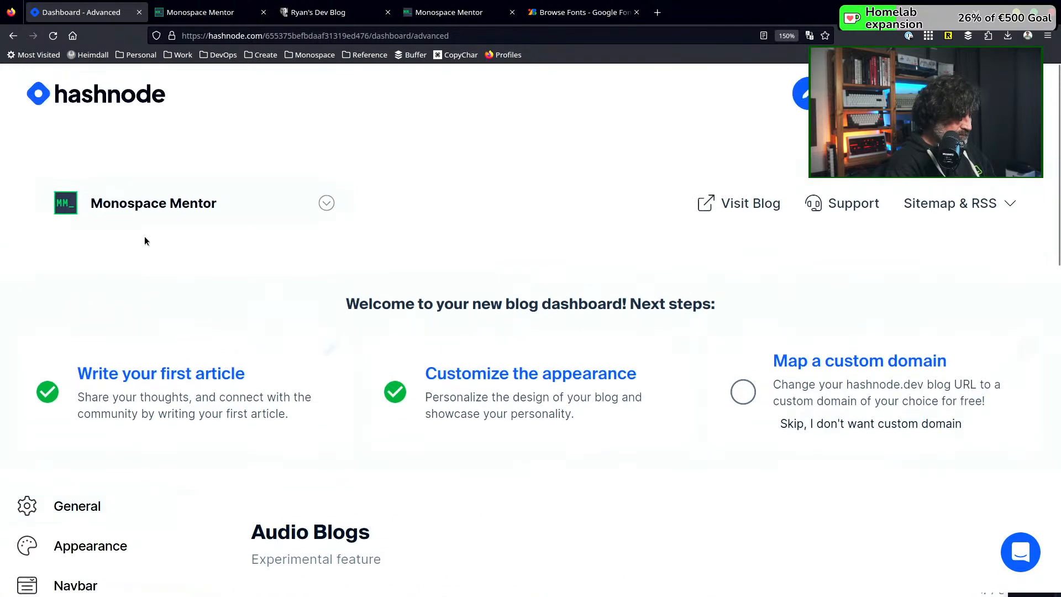
# Open the Hashnode account settings and examine the profile's basic info, social links, about section and profile identity fields
pyautogui.click(939, 203)
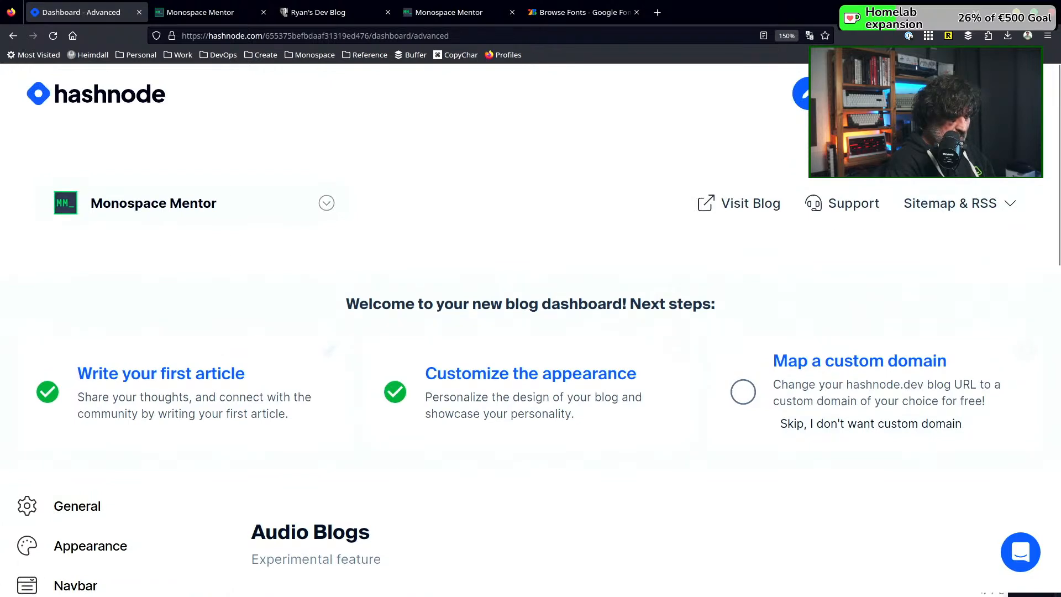
pyautogui.click(1017, 94)
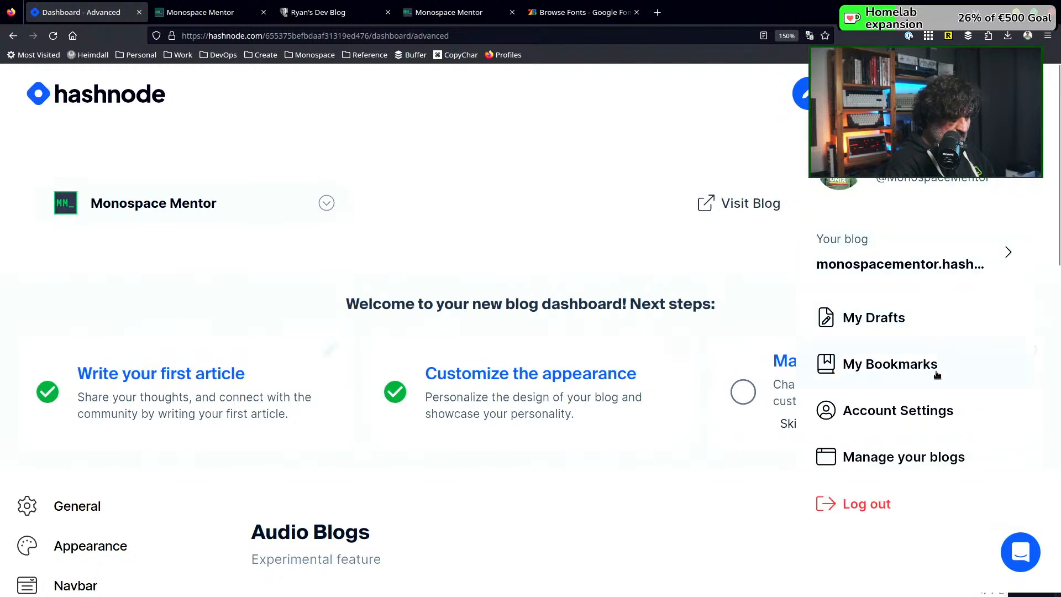
pyautogui.click(904, 411)
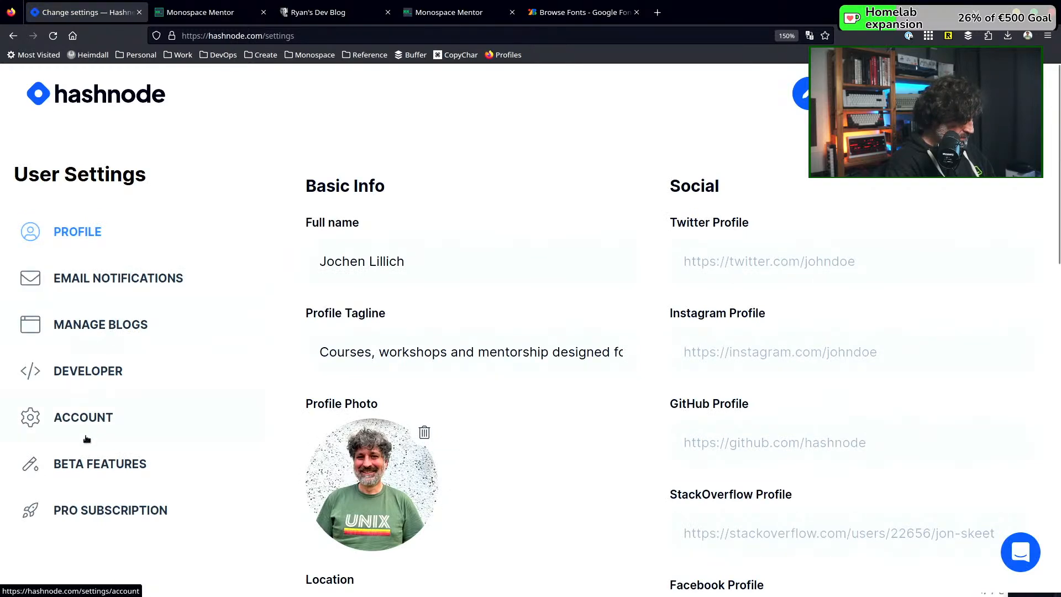
pyautogui.scroll(-4, 92, 482)
pyautogui.scroll(-6, 93, 484)
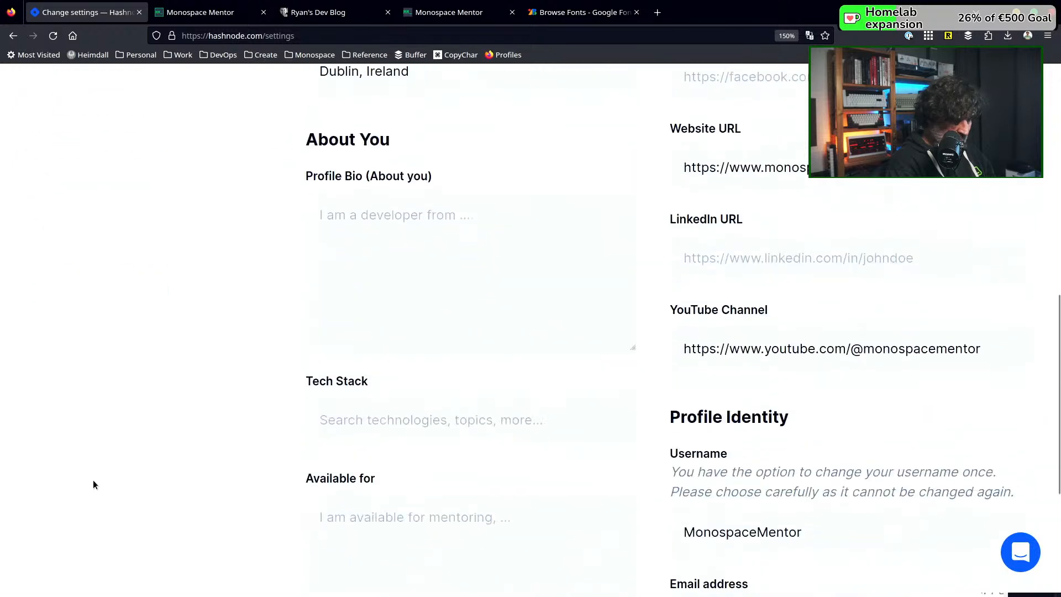
pyautogui.scroll(-4, 93, 483)
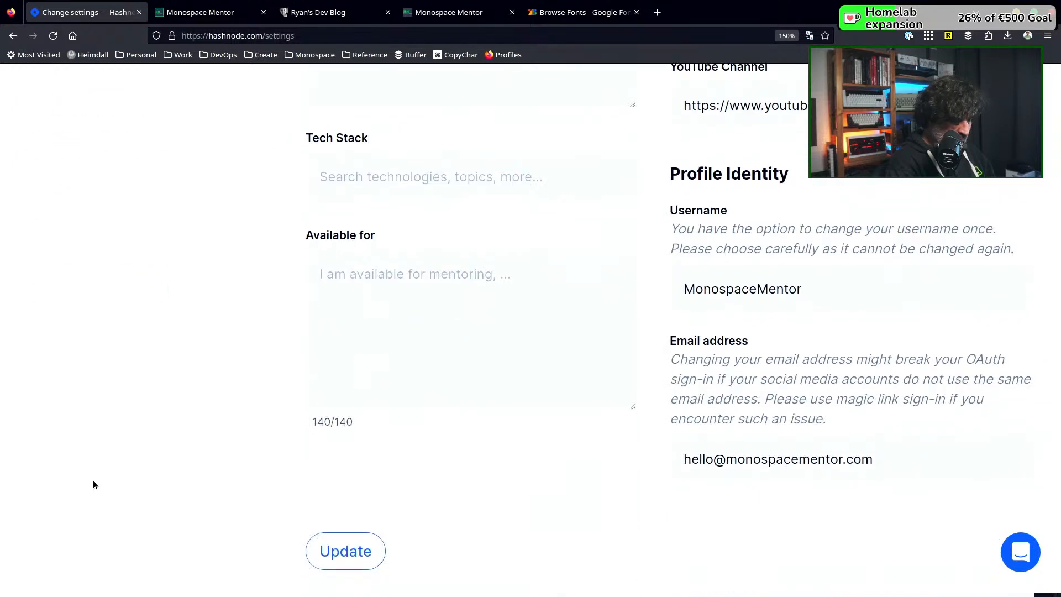
pyautogui.scroll(10, 94, 484)
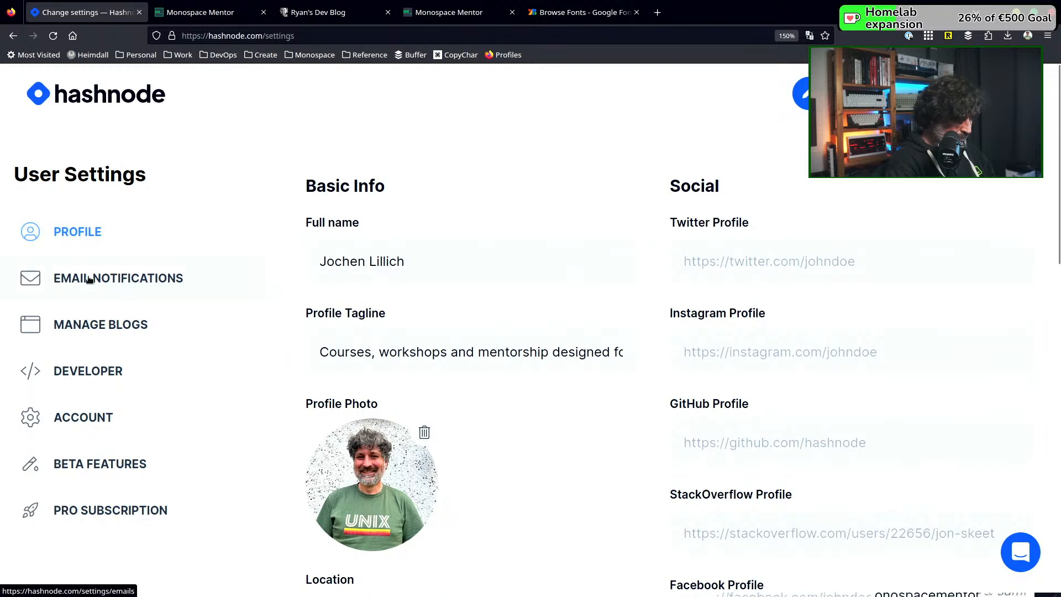
# From the list of managed blogs, view the Monospace Mentor blog's dashboard and published page, closing the surplus tabs
pyautogui.click(83, 330)
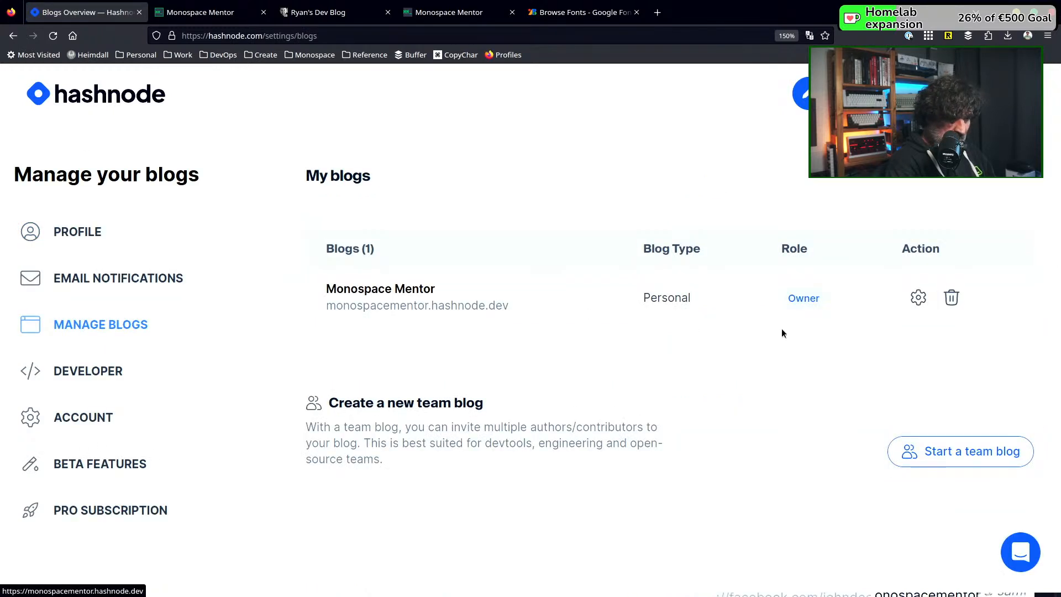
pyautogui.click(918, 297)
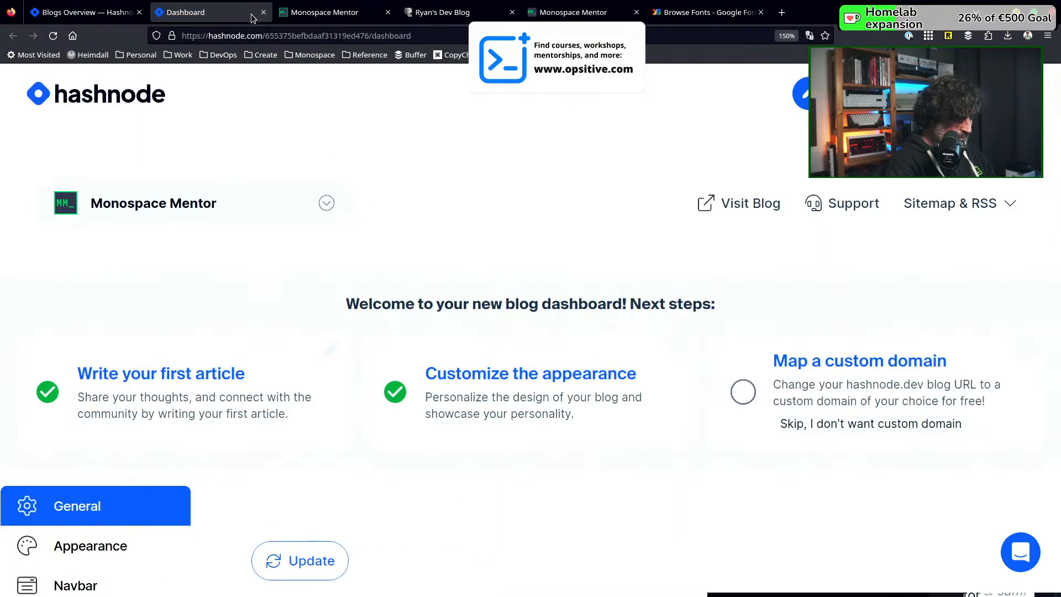
pyautogui.click(266, 13)
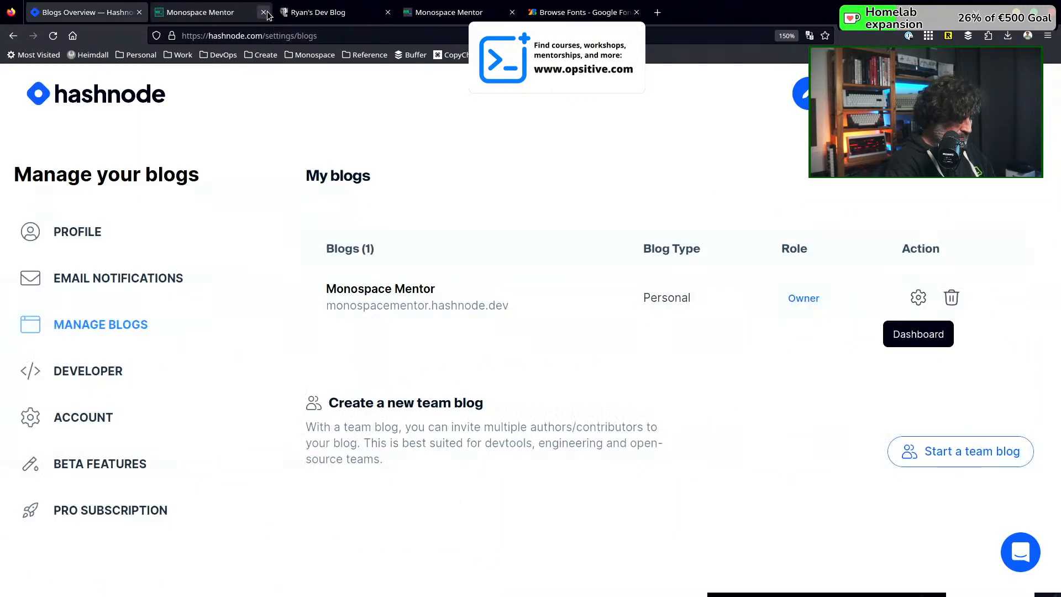
pyautogui.click(356, 302)
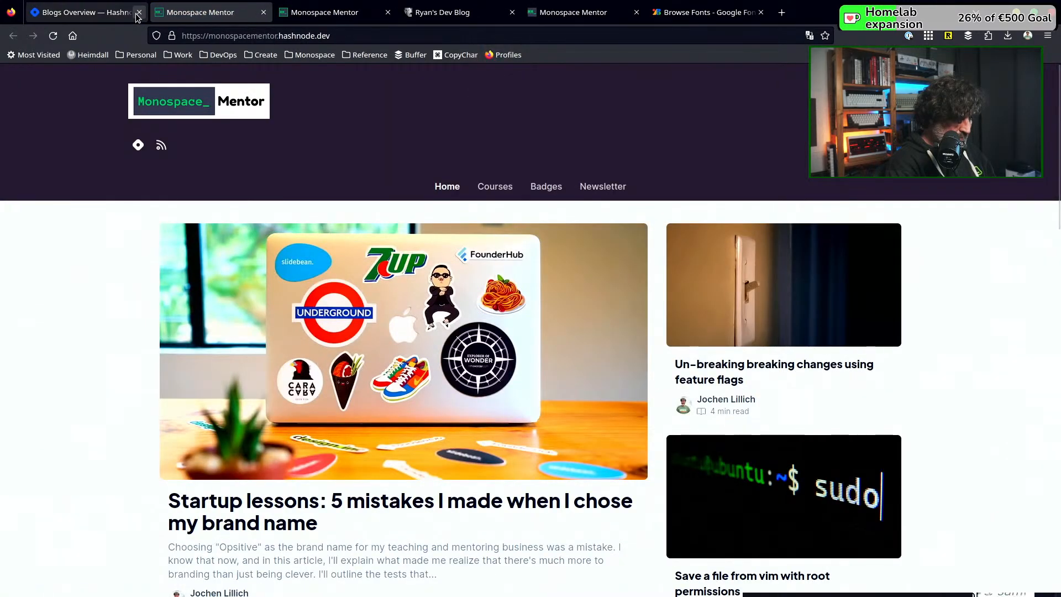
pyautogui.click(139, 12)
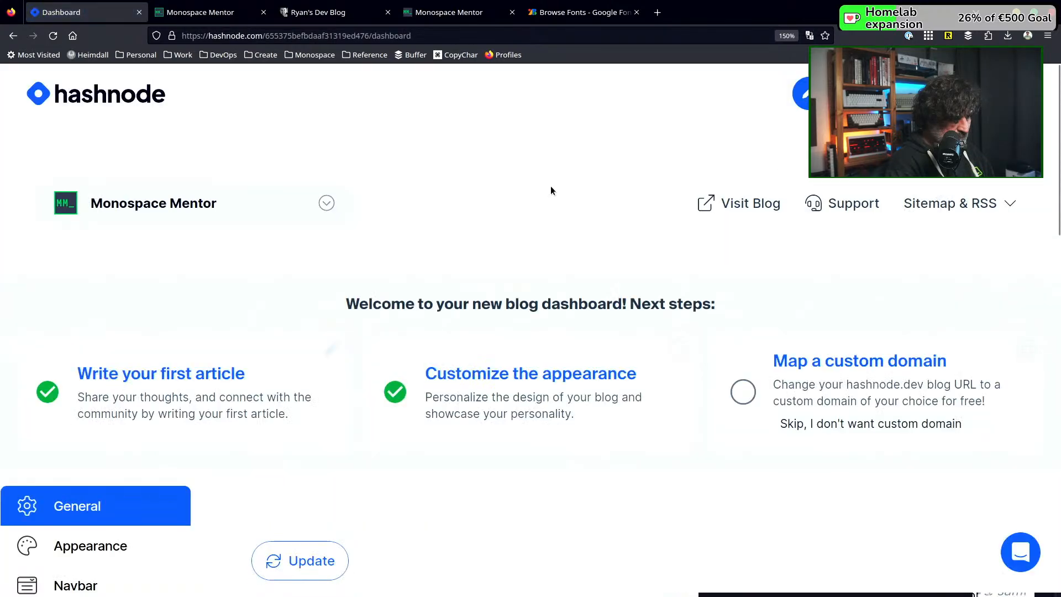
pyautogui.scroll(-5, 66, 439)
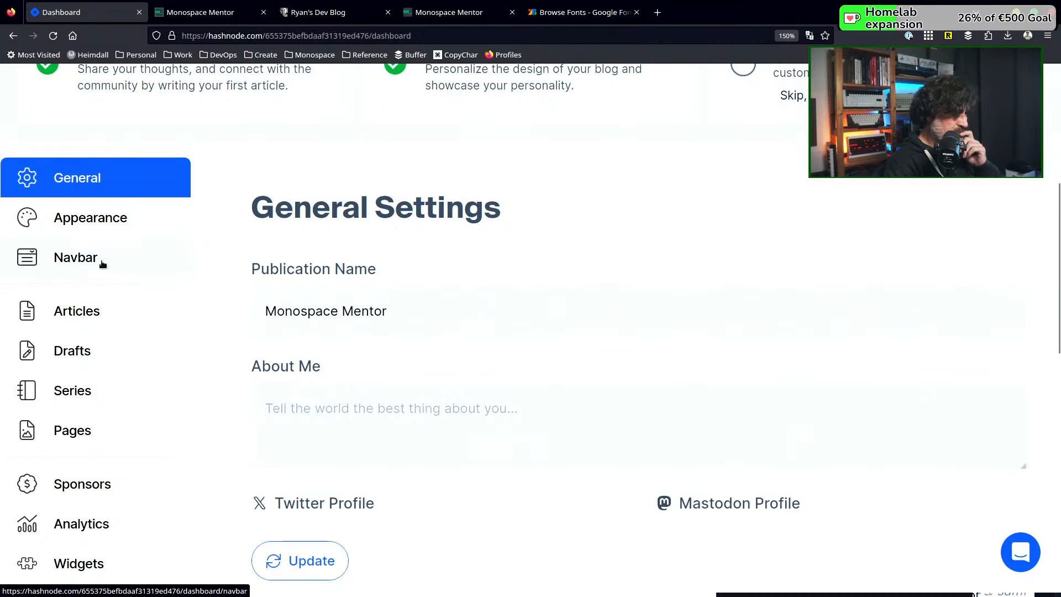
pyautogui.scroll(-3, 365, 287)
pyautogui.scroll(-5, 363, 284)
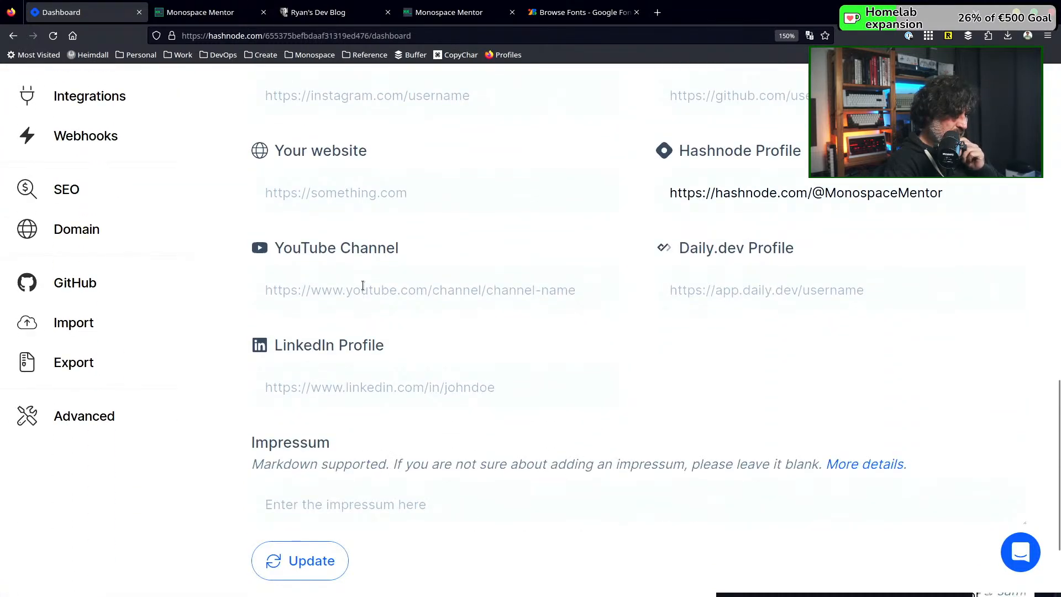
pyautogui.scroll(2, 363, 285)
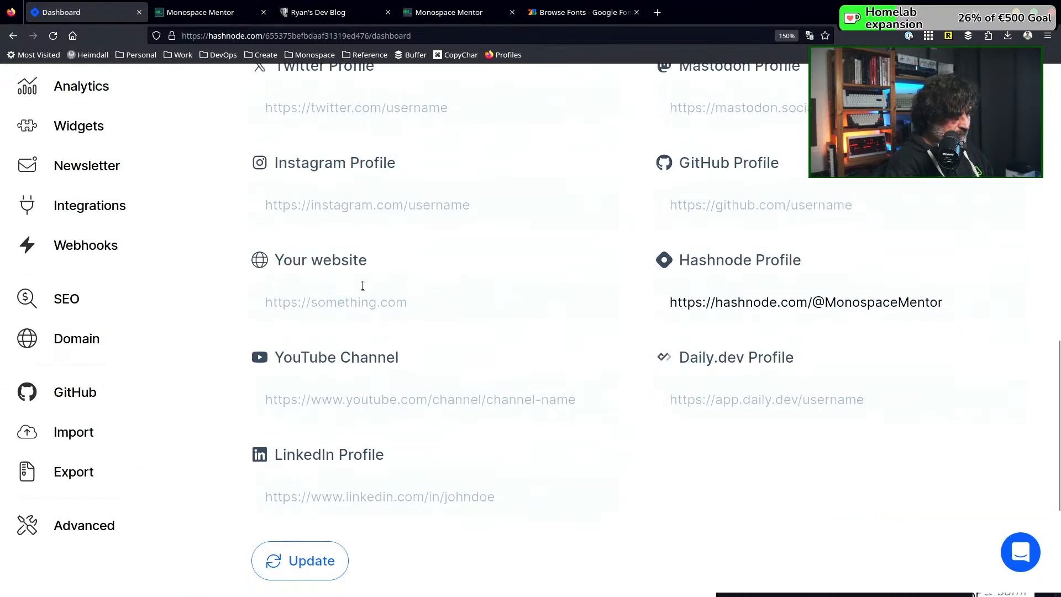
pyautogui.scroll(2, 362, 285)
pyautogui.scroll(2, 363, 285)
pyautogui.scroll(-1, 363, 286)
pyautogui.scroll(-1, 363, 284)
pyautogui.click(293, 423)
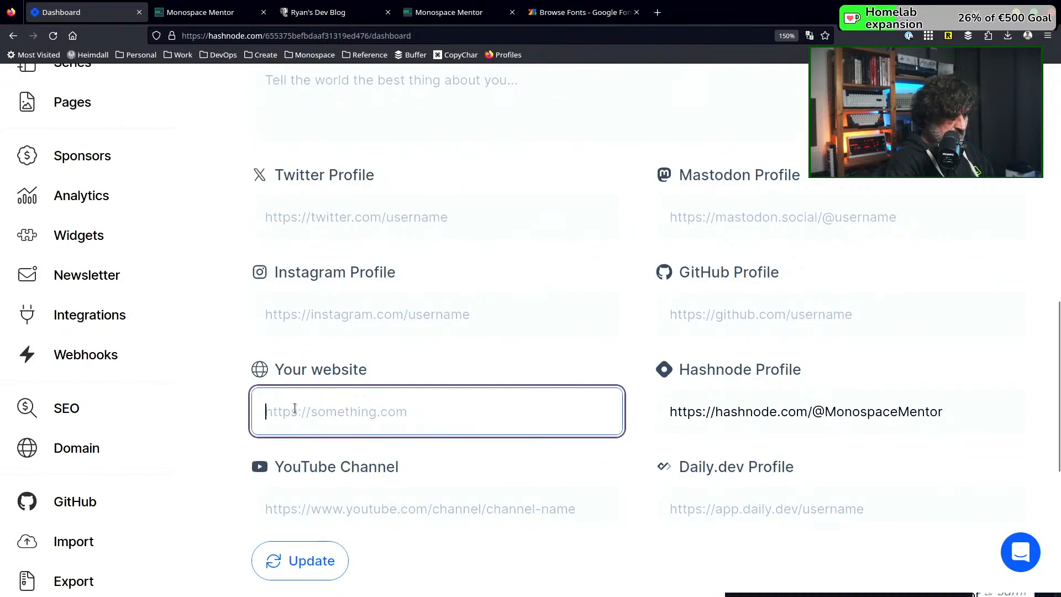
pyautogui.write('https://')
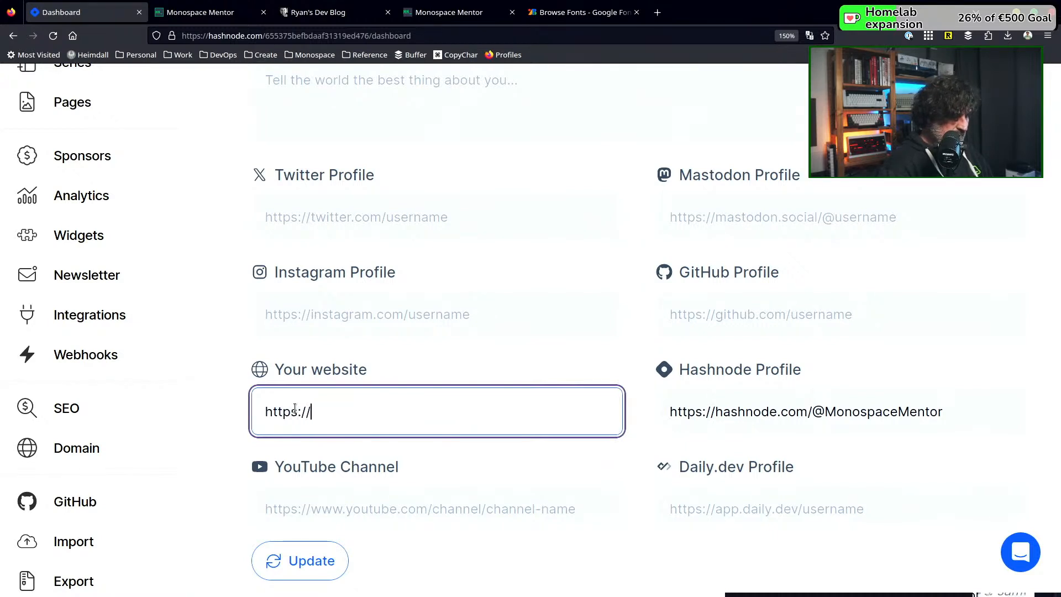
pyautogui.write('www.monospacementor.com')
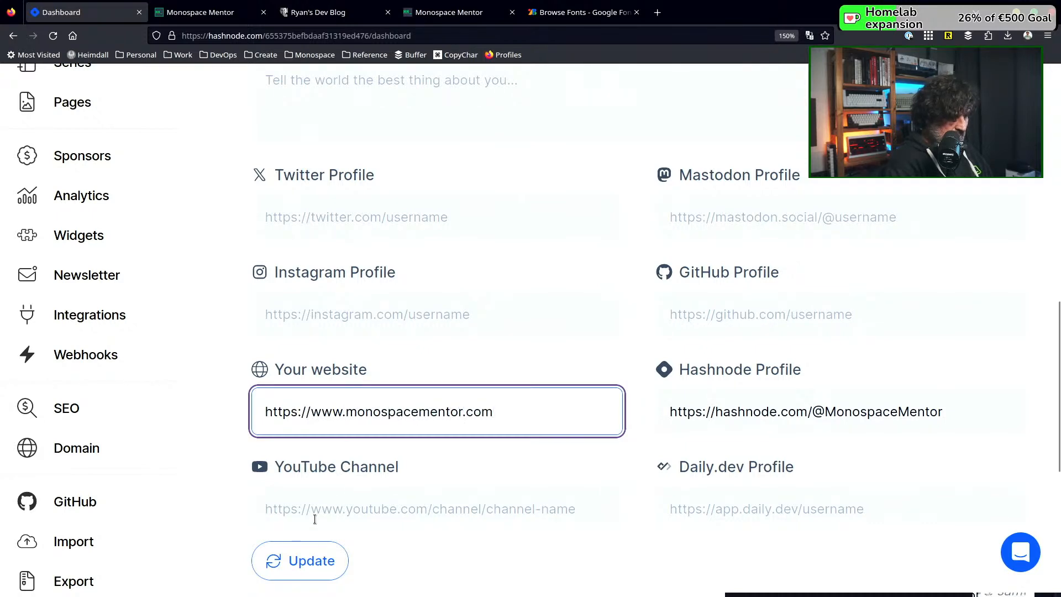
pyautogui.scroll(-2, 377, 513)
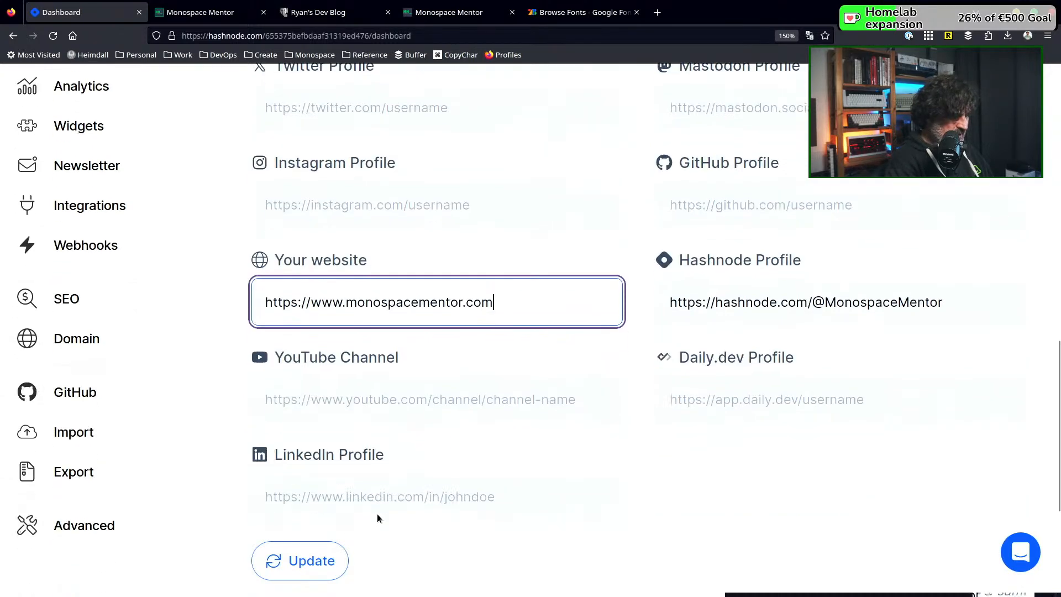
pyautogui.click(356, 399)
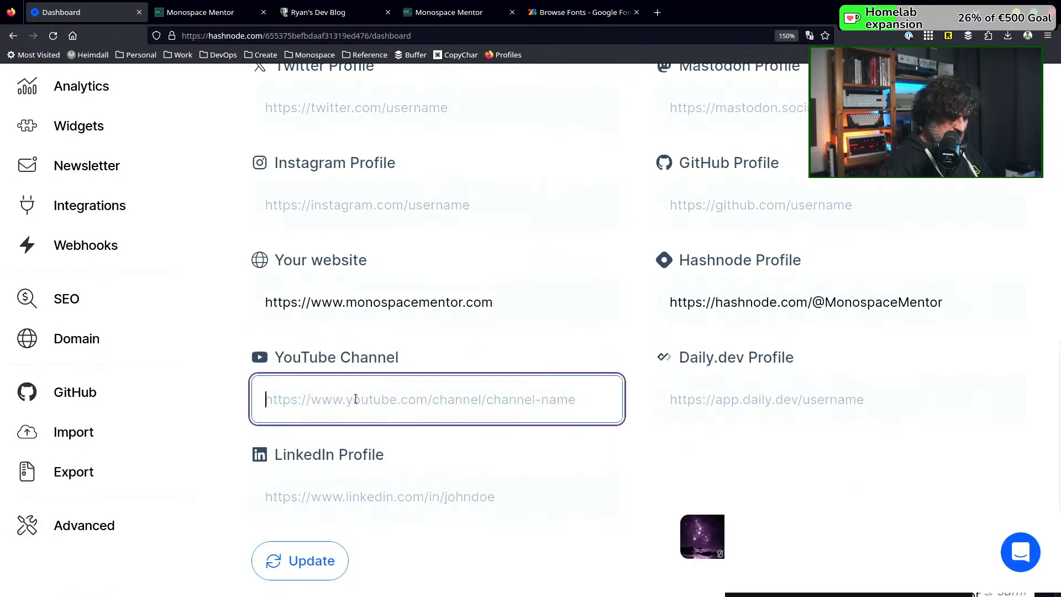
pyautogui.write('https://www.youtube.com/@monos')
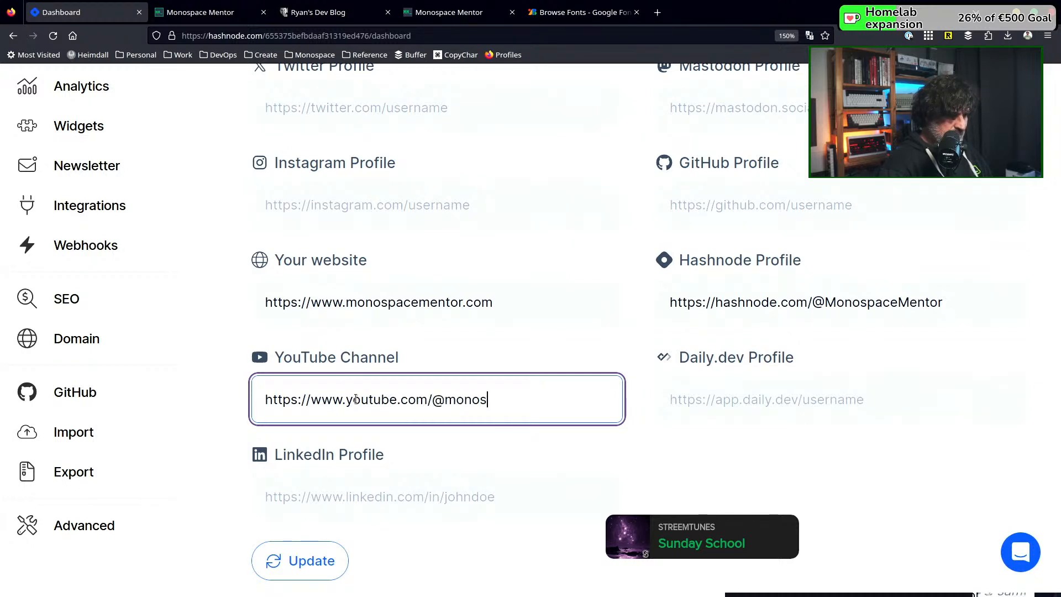
pyautogui.write('ntor')
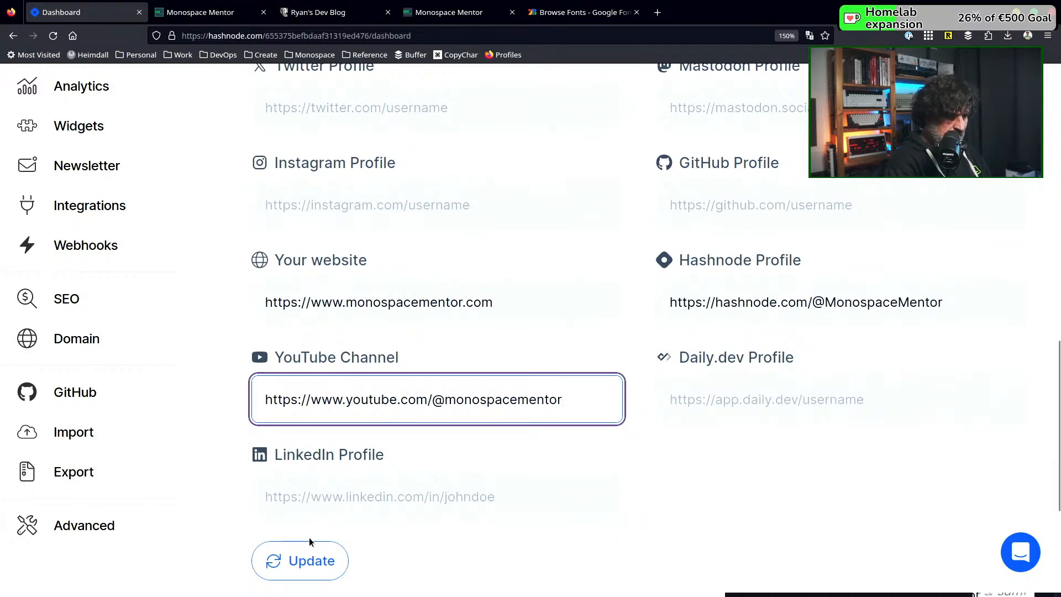
pyautogui.click(307, 556)
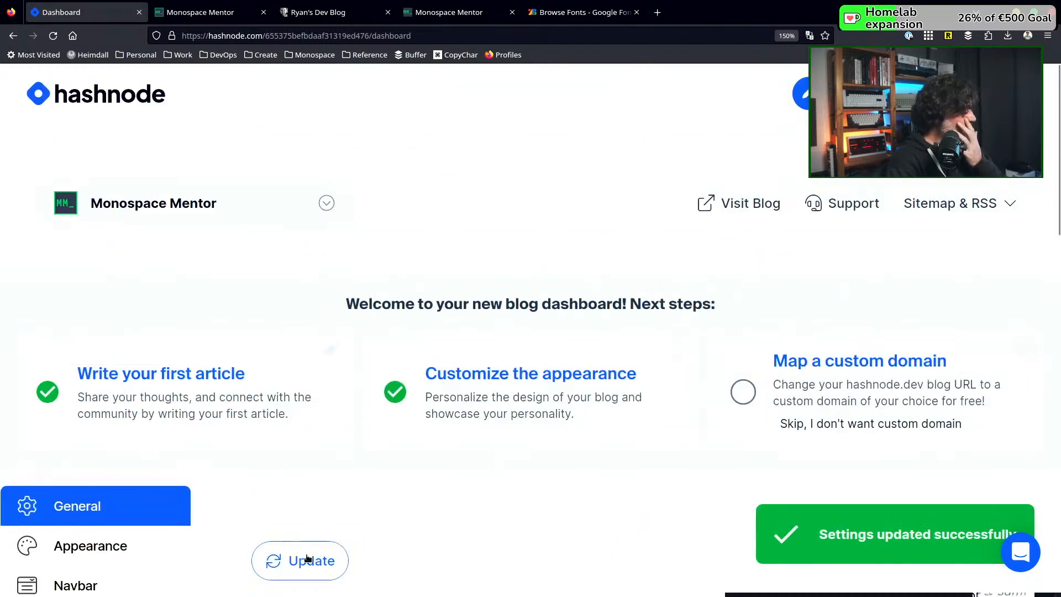
# Reload the published Monospace Mentor blog to check its social links in the header
pyautogui.click(218, 15)
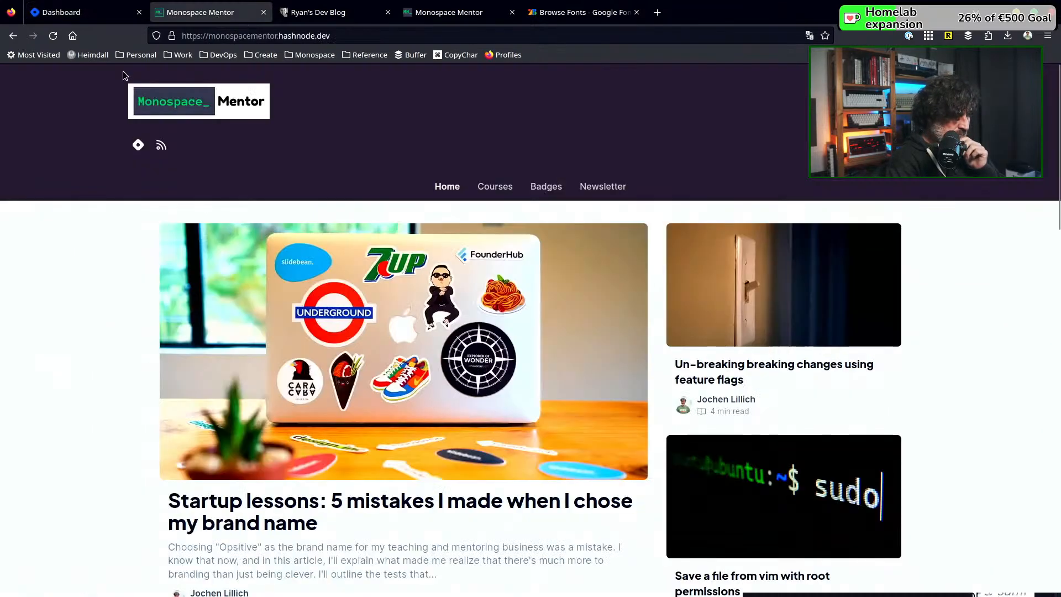
pyautogui.click(60, 39)
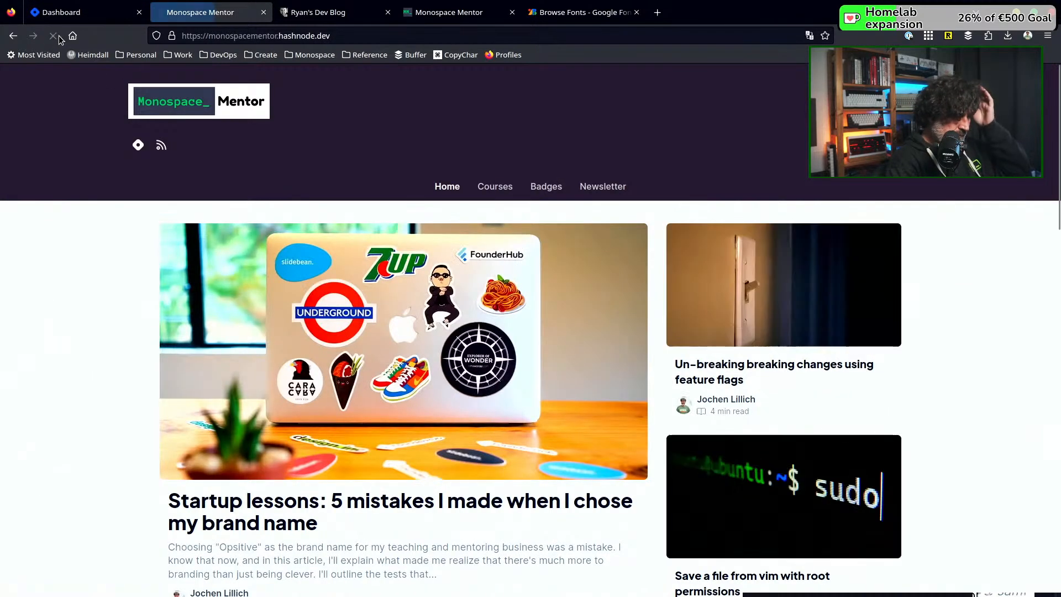
pyautogui.click(58, 38)
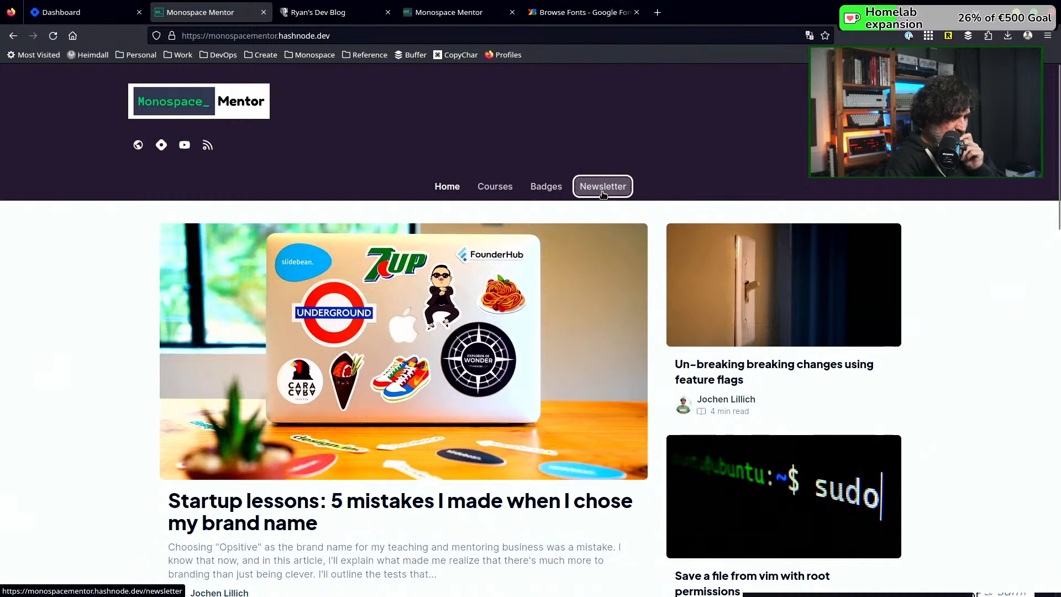
# View the blog's Newsletter page down to its footer and return to the home page
pyautogui.click(603, 194)
pyautogui.scroll(-5, 488, 395)
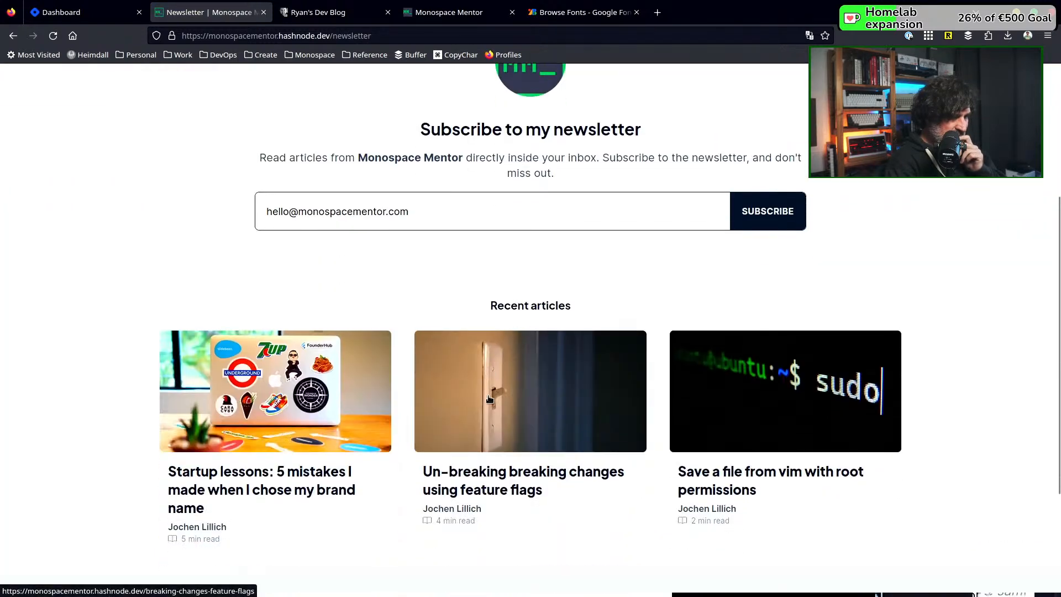
pyautogui.scroll(-3, 489, 396)
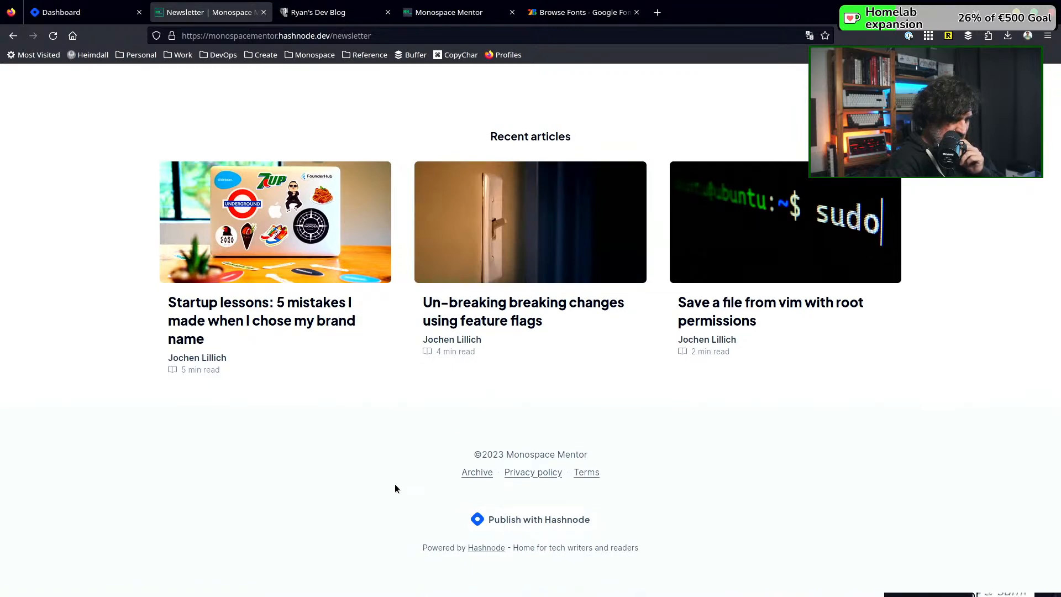
pyautogui.scroll(5, 395, 484)
pyautogui.scroll(1, 395, 483)
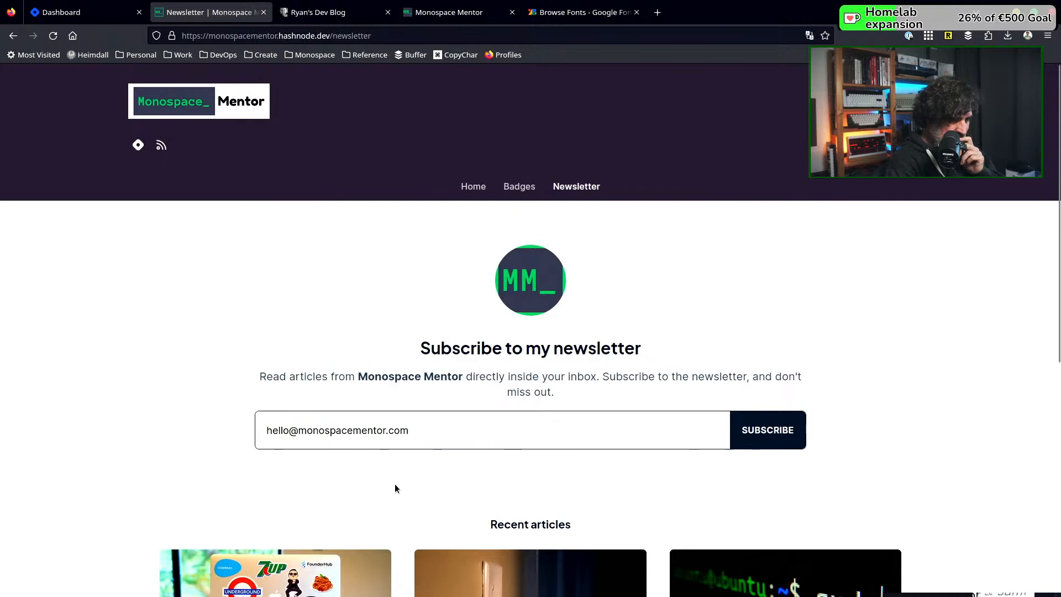
pyautogui.click(473, 186)
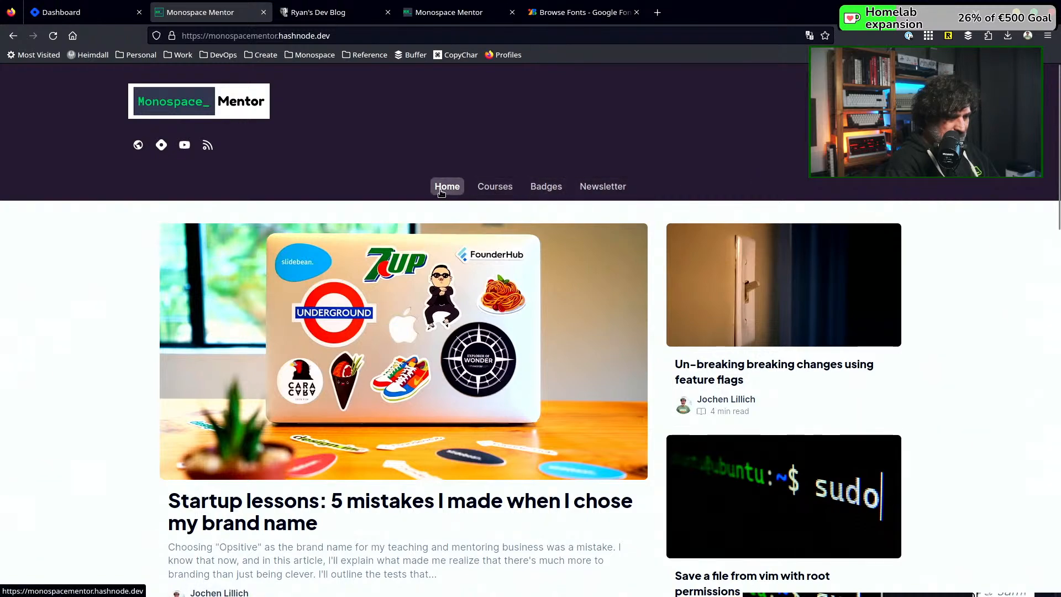
# Examine the blog home page's featured posts, article grid and footer
pyautogui.scroll(-15, 204, 349)
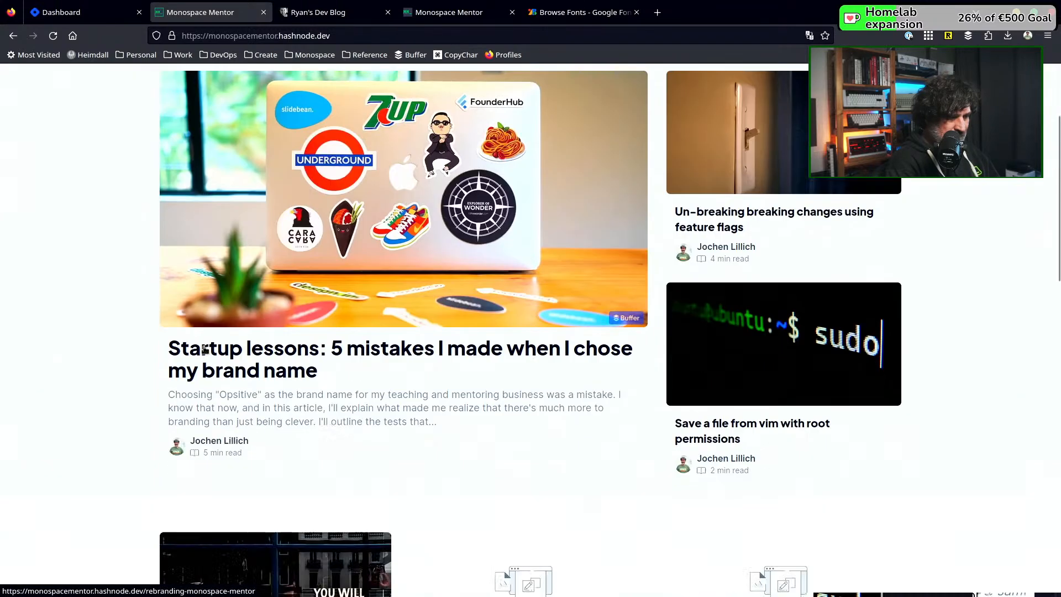
pyautogui.scroll(-2, 205, 350)
pyautogui.scroll(1, 205, 349)
pyautogui.scroll(-2, 204, 349)
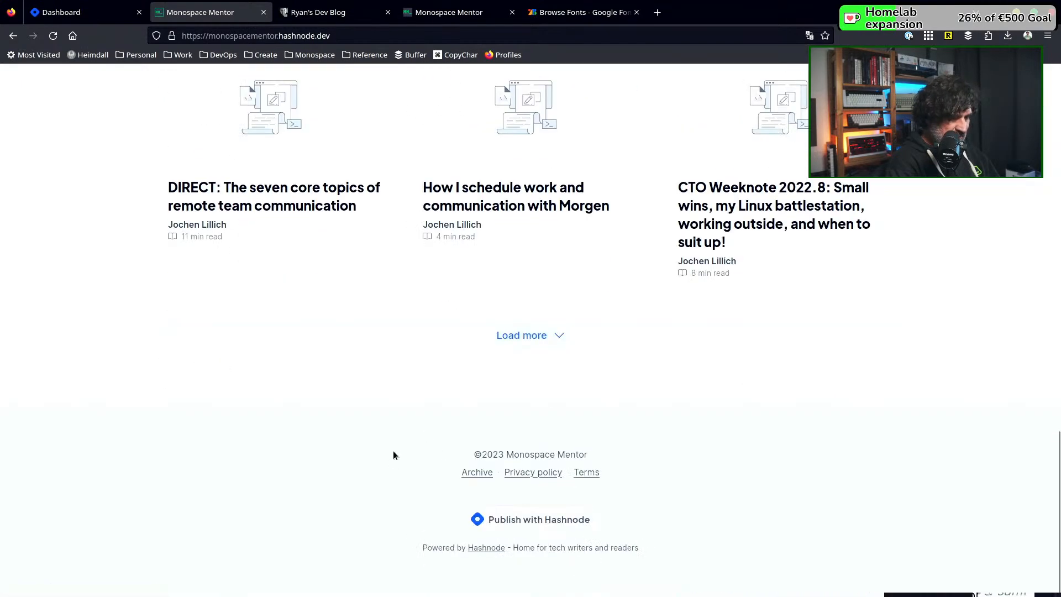
pyautogui.scroll(20, 393, 454)
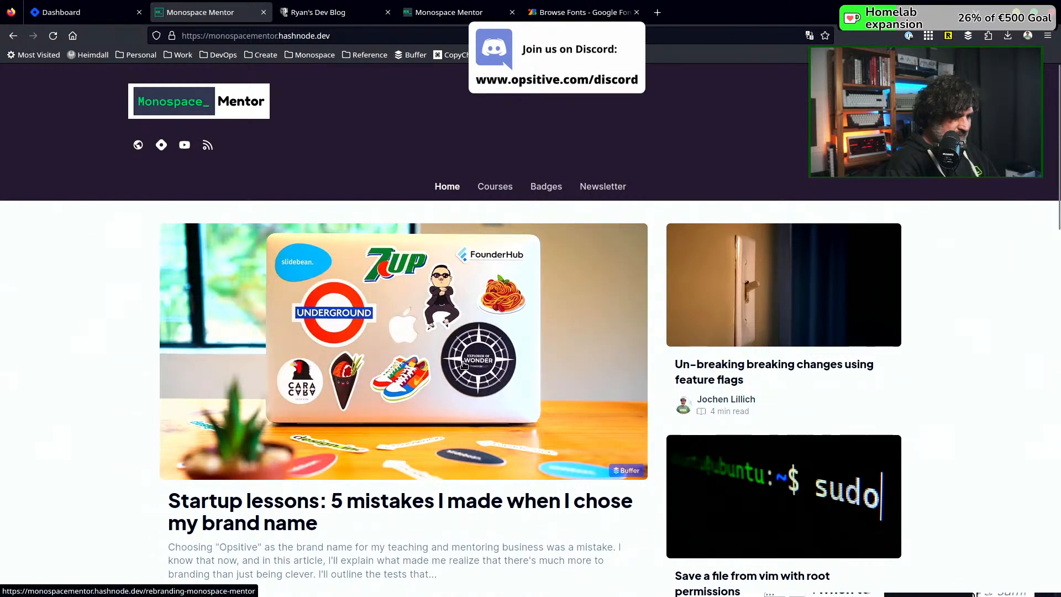
pyautogui.scroll(-5, 463, 364)
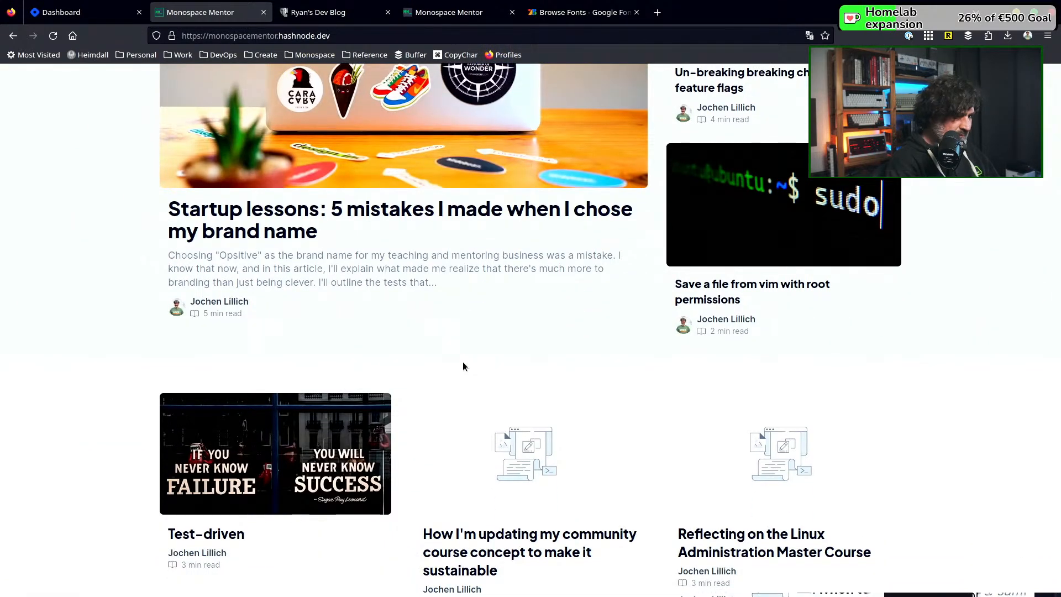
pyautogui.scroll(-4, 463, 366)
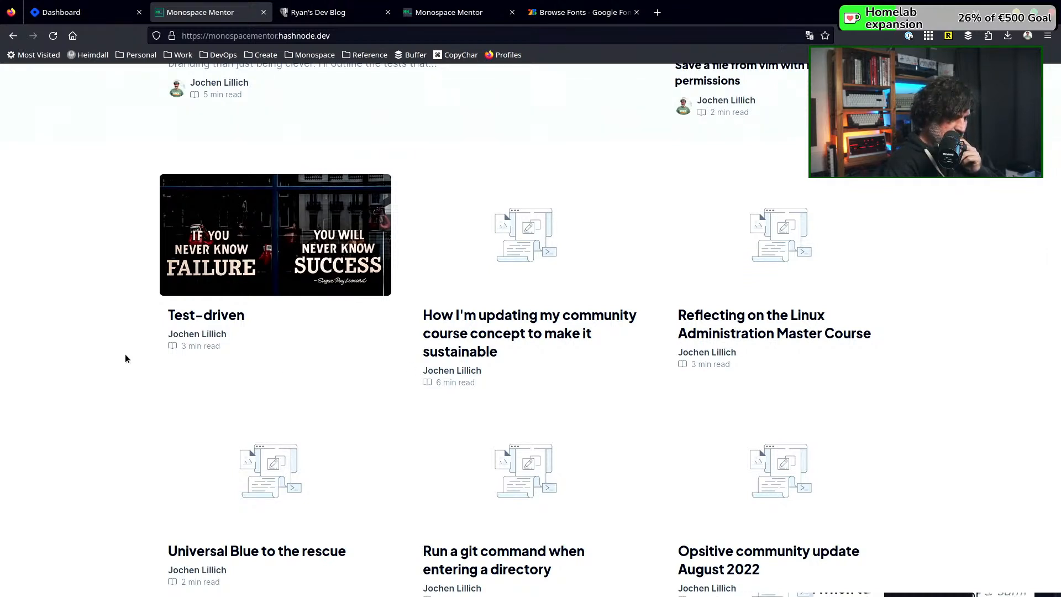
pyautogui.scroll(10, 125, 357)
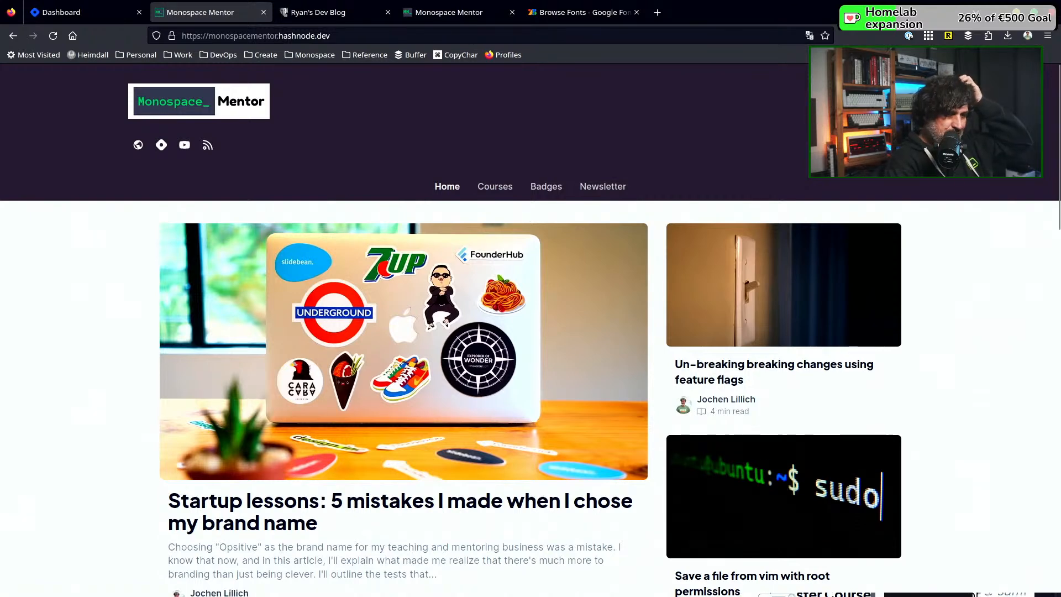
# Toggle the published blog between dark and light themes and inspect the home page in the light theme
pyautogui.click(895, 101)
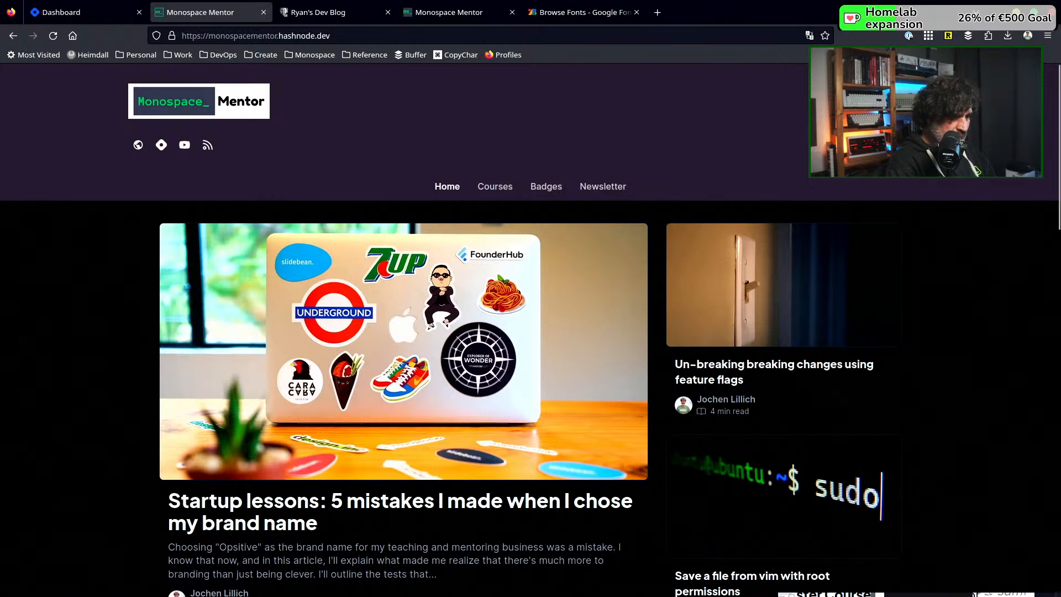
pyautogui.click(896, 101)
pyautogui.click(895, 101)
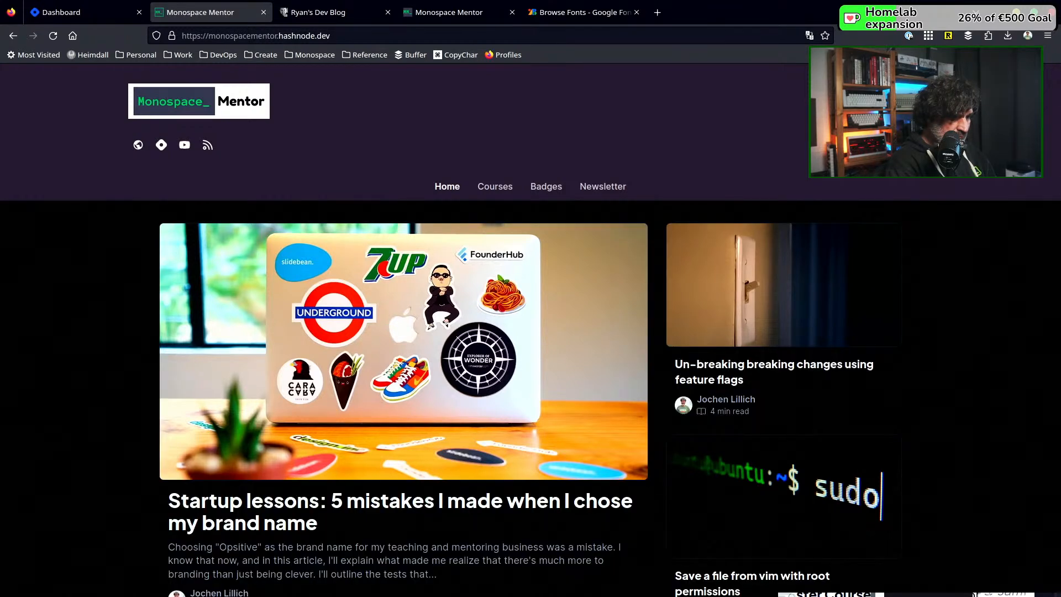
pyautogui.click(895, 101)
pyautogui.click(895, 101)
pyautogui.click(895, 101)
pyautogui.scroll(-7, 817, 388)
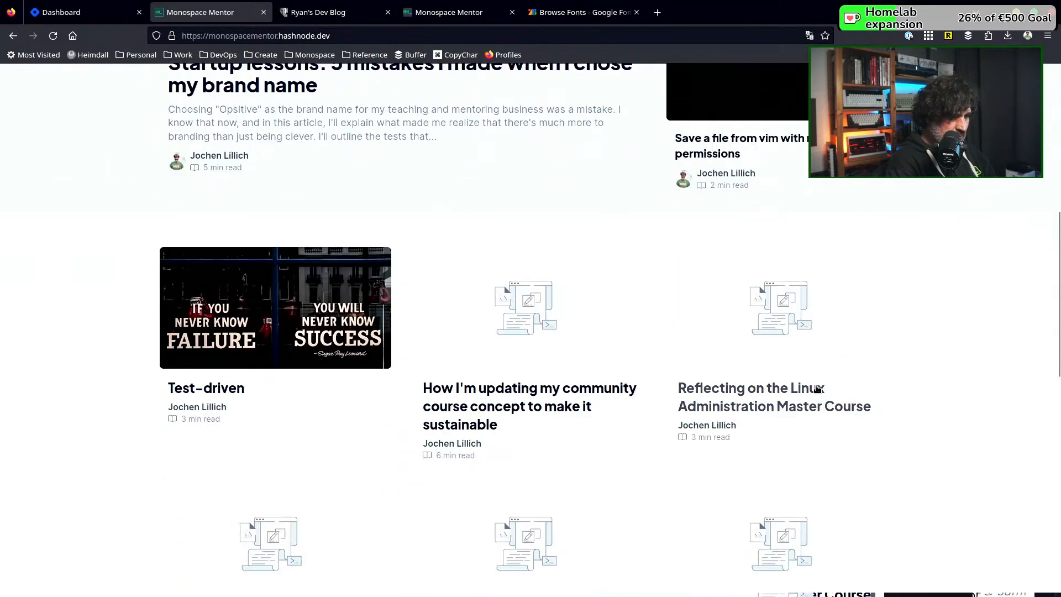
pyautogui.scroll(4, 817, 388)
pyautogui.scroll(-3, 816, 385)
pyautogui.scroll(6, 817, 385)
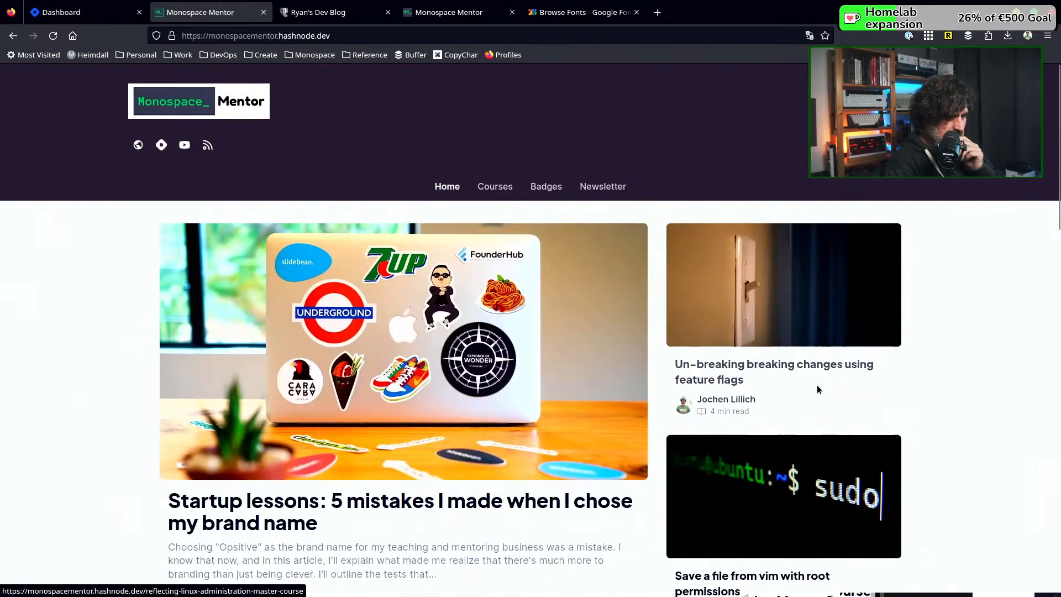
# Inspect the home page's article grid in the dark theme and switch back to the light theme
pyautogui.click(894, 182)
pyautogui.scroll(-6, 891, 232)
pyautogui.scroll(-4, 890, 280)
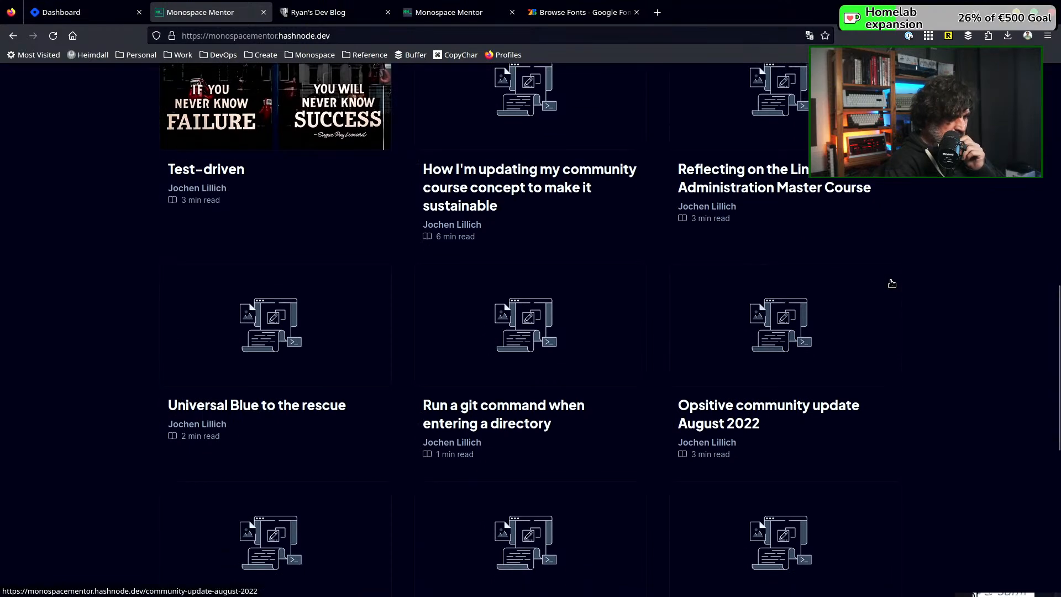
pyautogui.scroll(10, 891, 283)
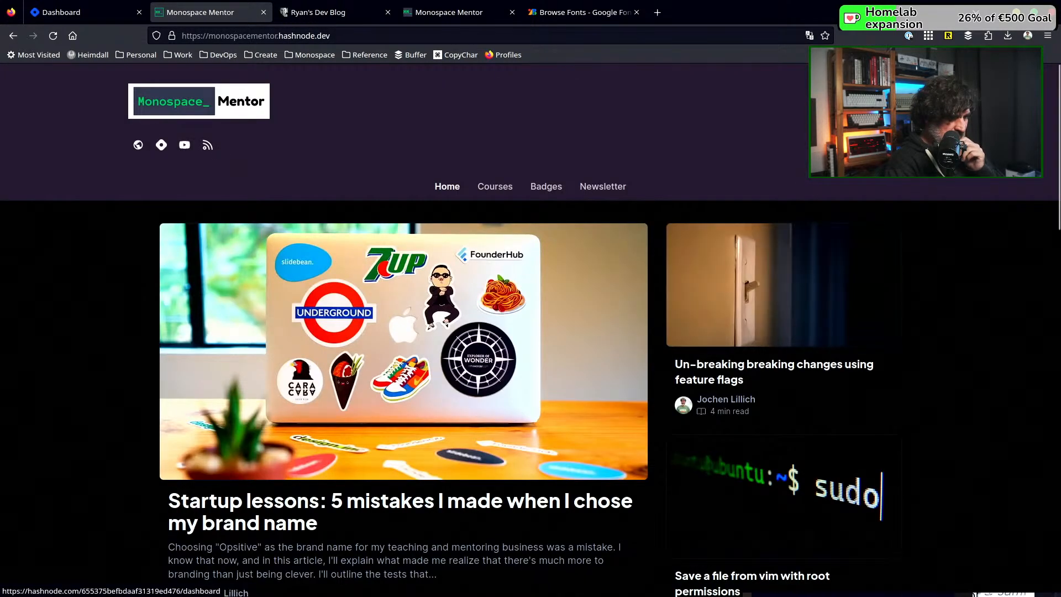
pyautogui.click(893, 102)
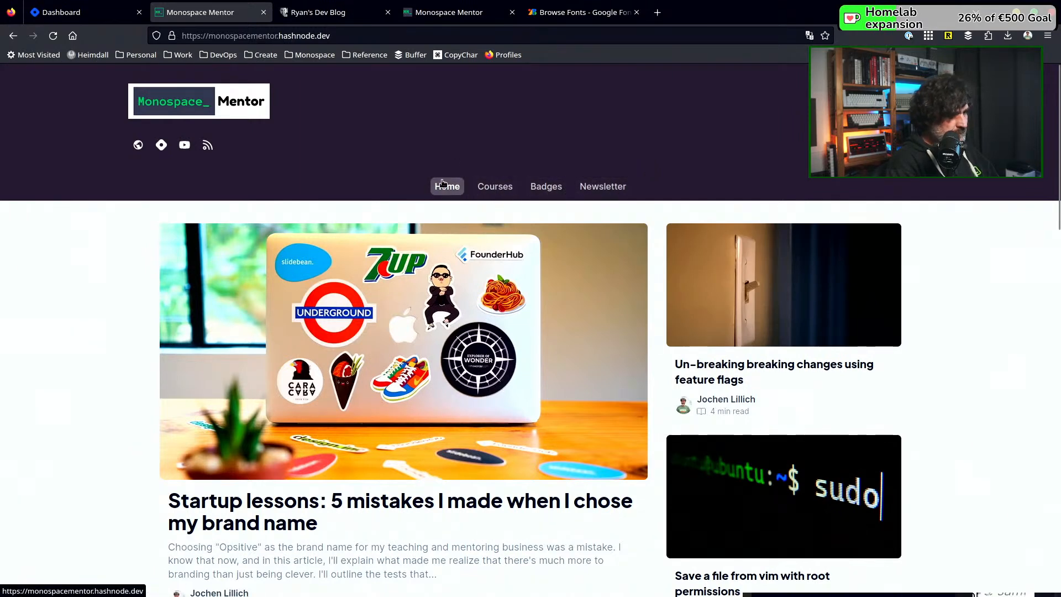
# Look through the General Settings in the blog dashboard and open the Appearance Settings
pyautogui.click(69, 8)
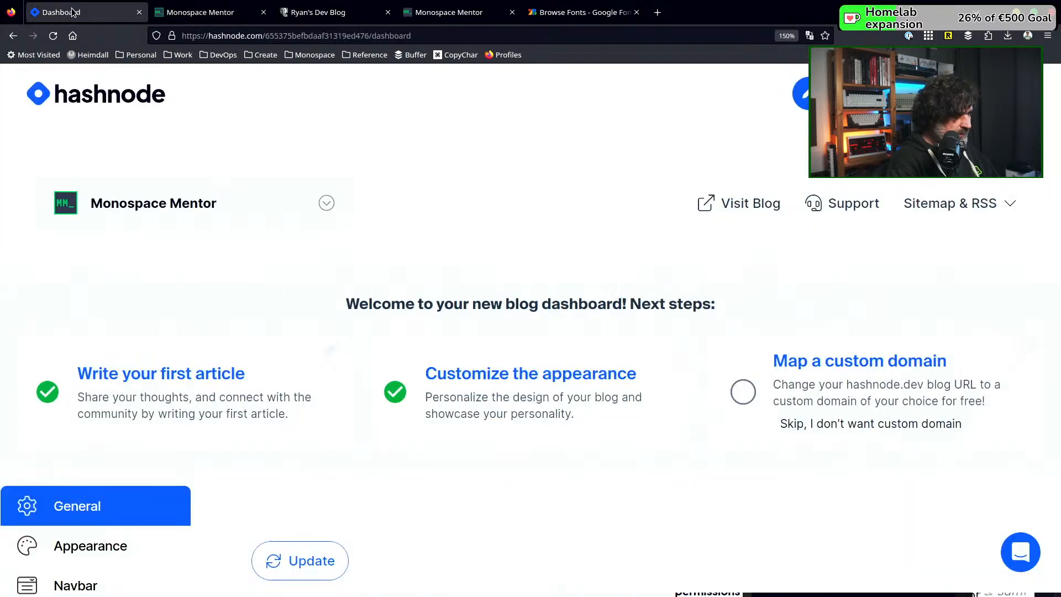
pyautogui.scroll(-5, 166, 343)
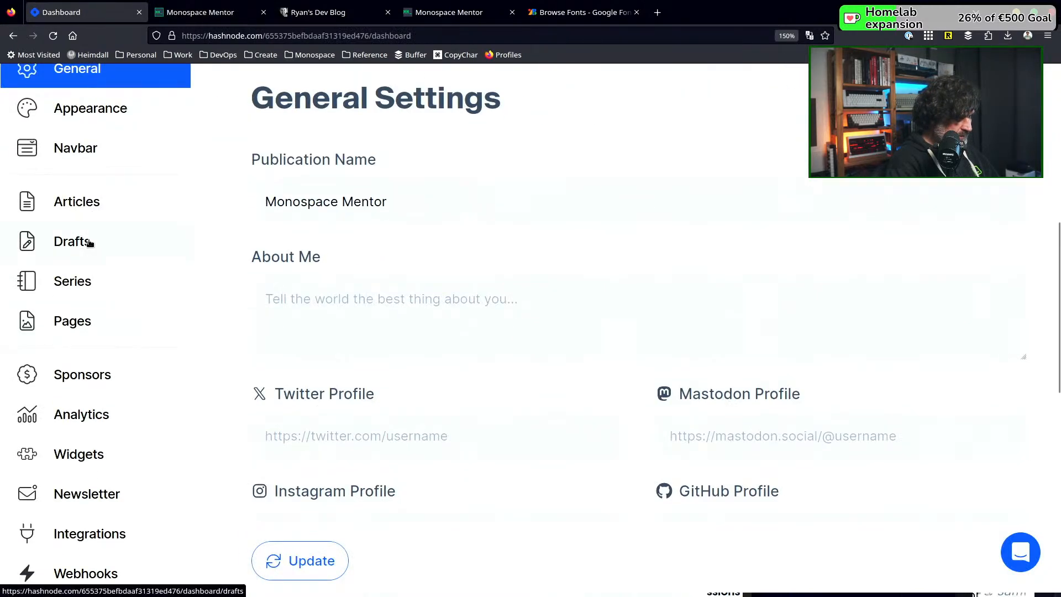
pyautogui.scroll(-5, 90, 326)
pyautogui.scroll(-2, 221, 401)
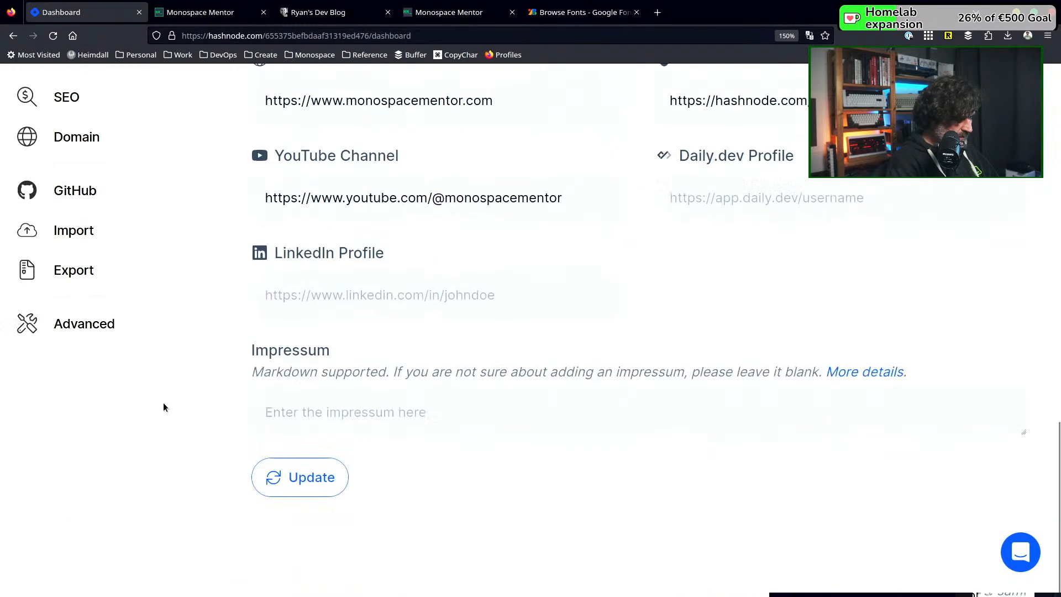
pyautogui.scroll(5, 113, 319)
pyautogui.scroll(5, 113, 317)
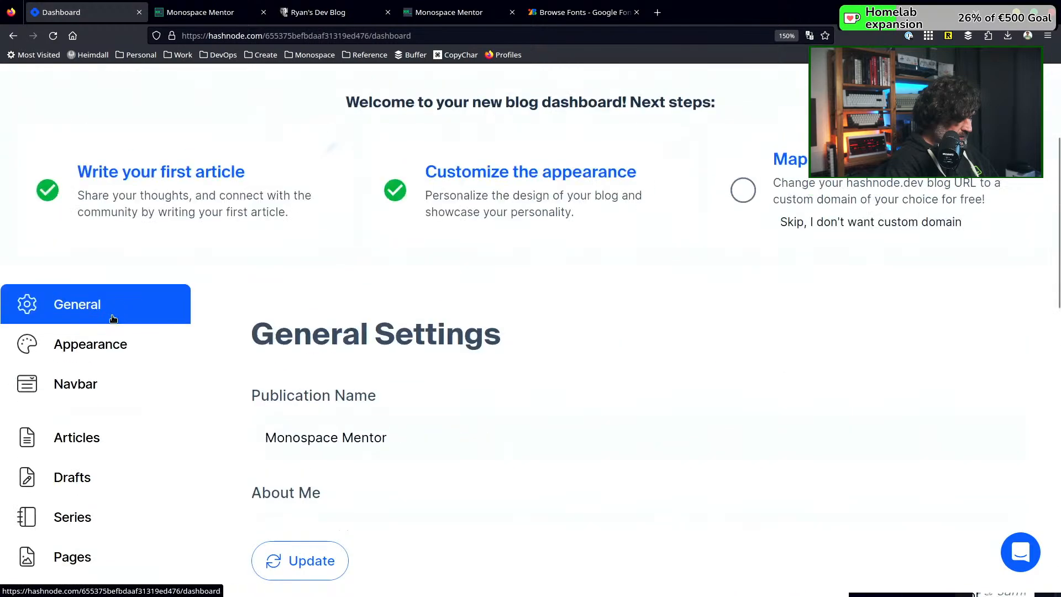
pyautogui.scroll(-2, 111, 316)
pyautogui.click(96, 245)
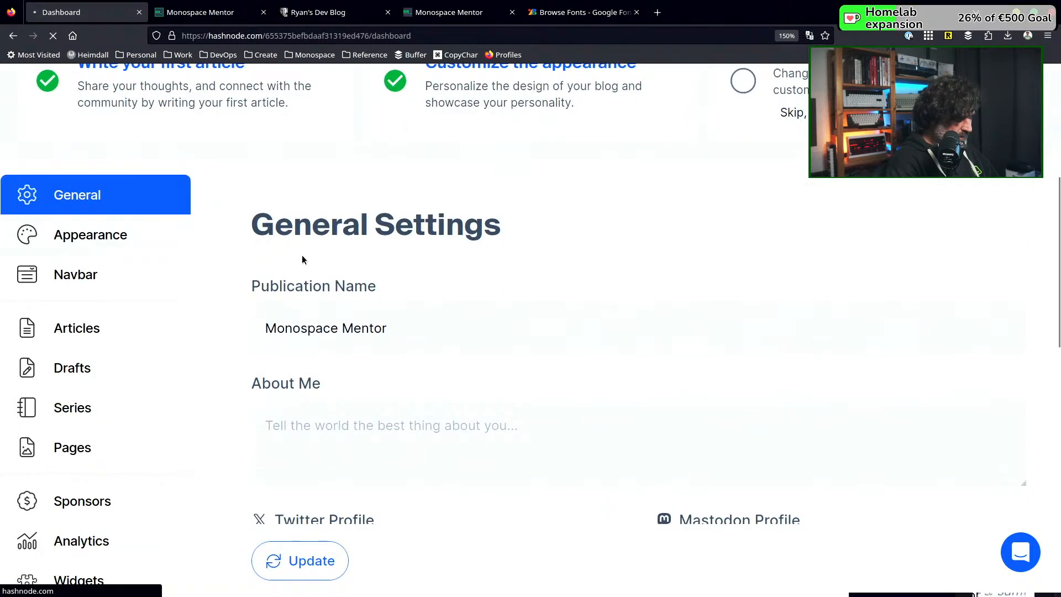
pyautogui.scroll(-3, 95, 312)
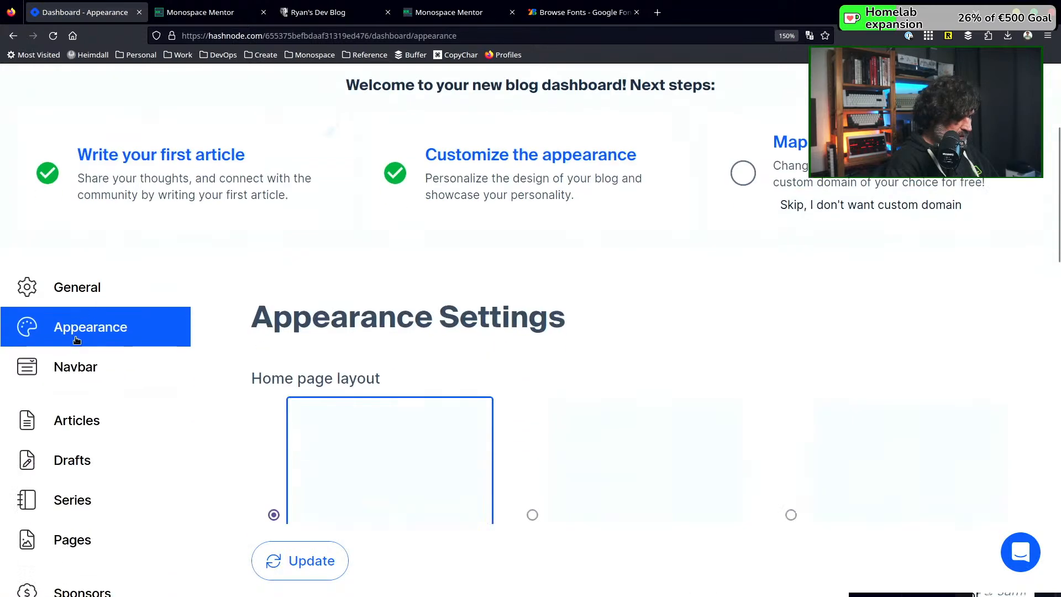
pyautogui.click(78, 367)
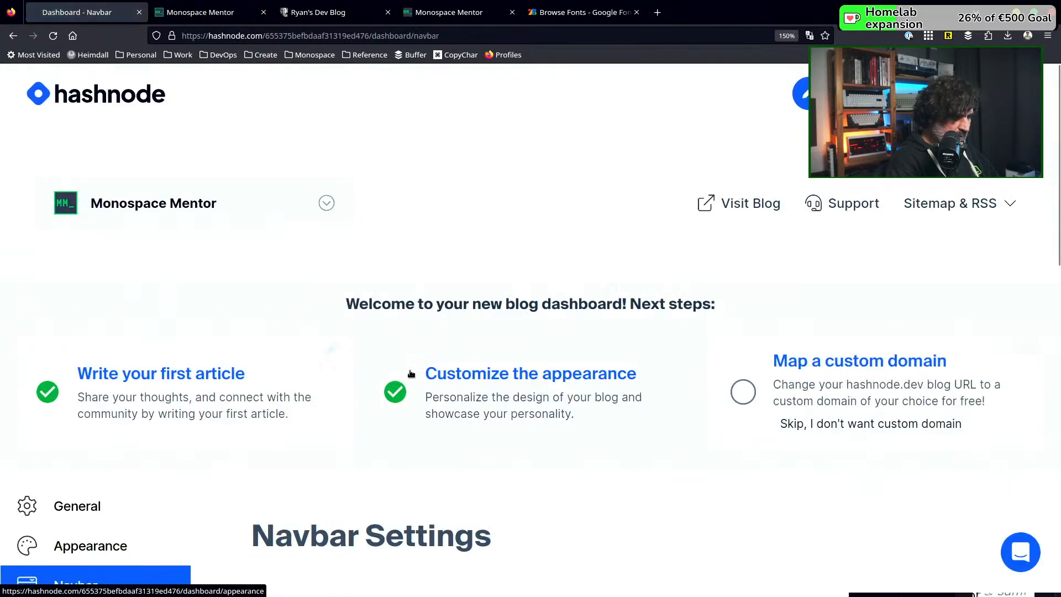
pyautogui.scroll(-4, 409, 372)
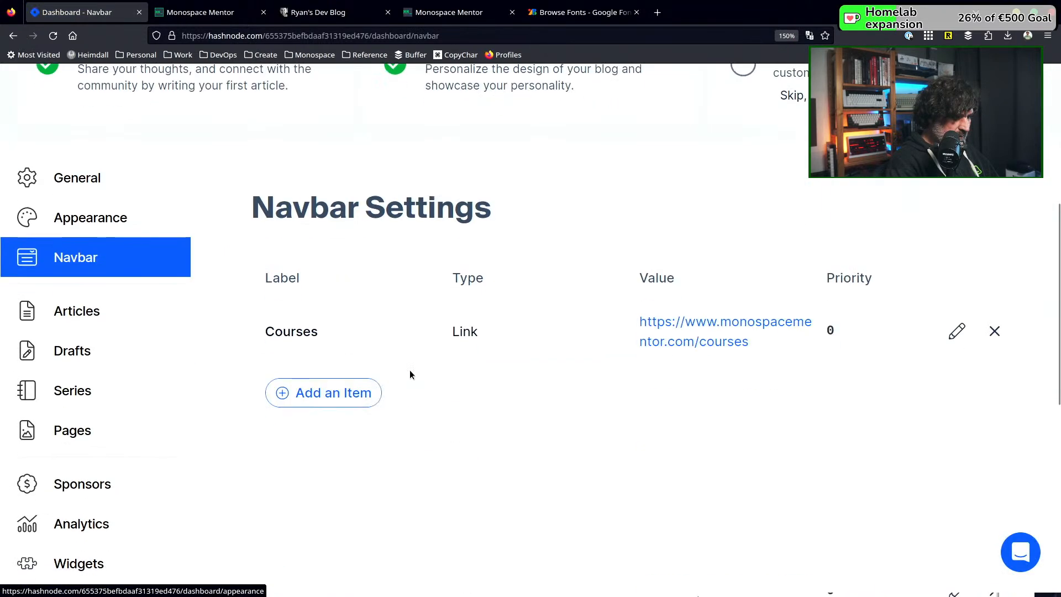
pyautogui.click(315, 393)
pyautogui.click(340, 394)
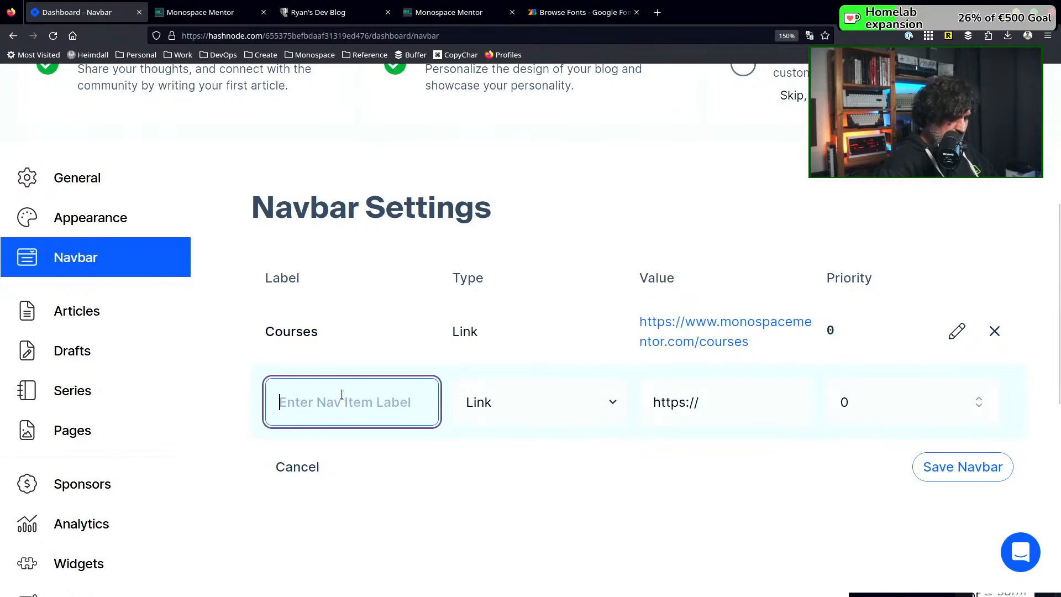
pyautogui.write('Me')
pyautogui.press('Tab')
pyautogui.press('Tab')
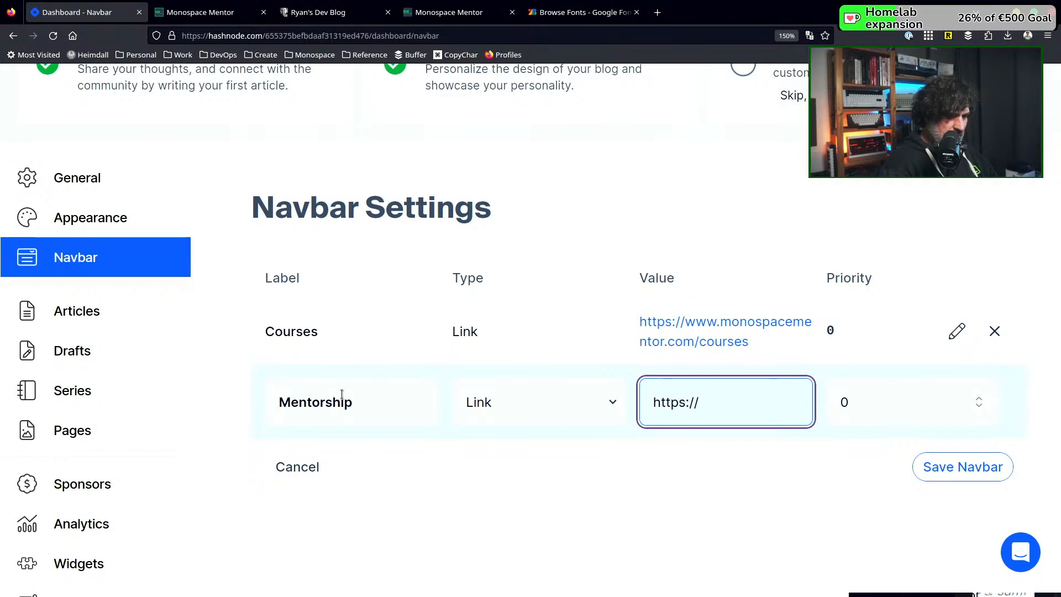
pyautogui.write('www.monospacementor.')
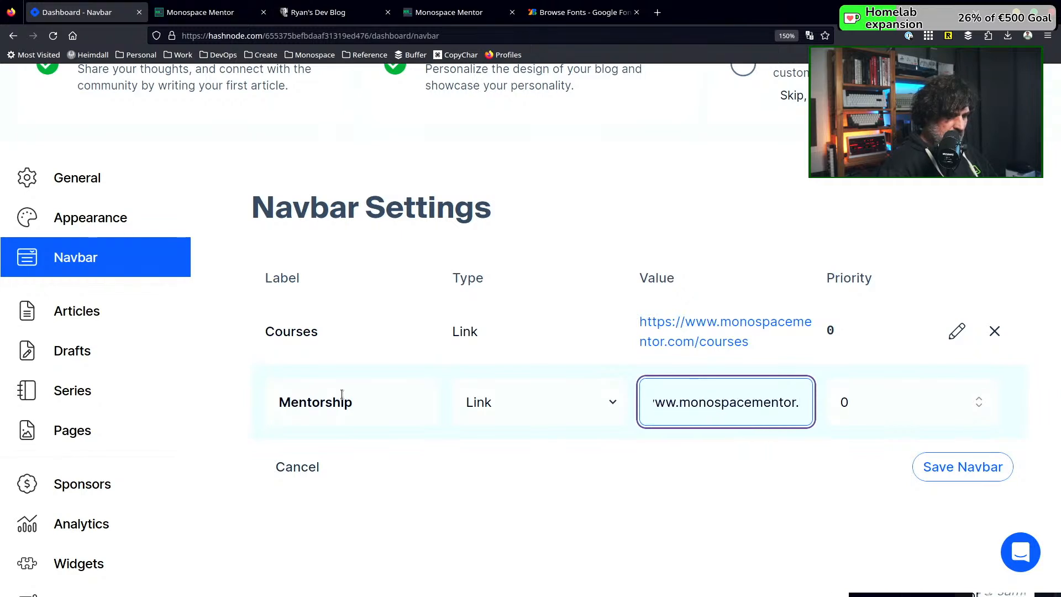
pyautogui.write('com/ment')
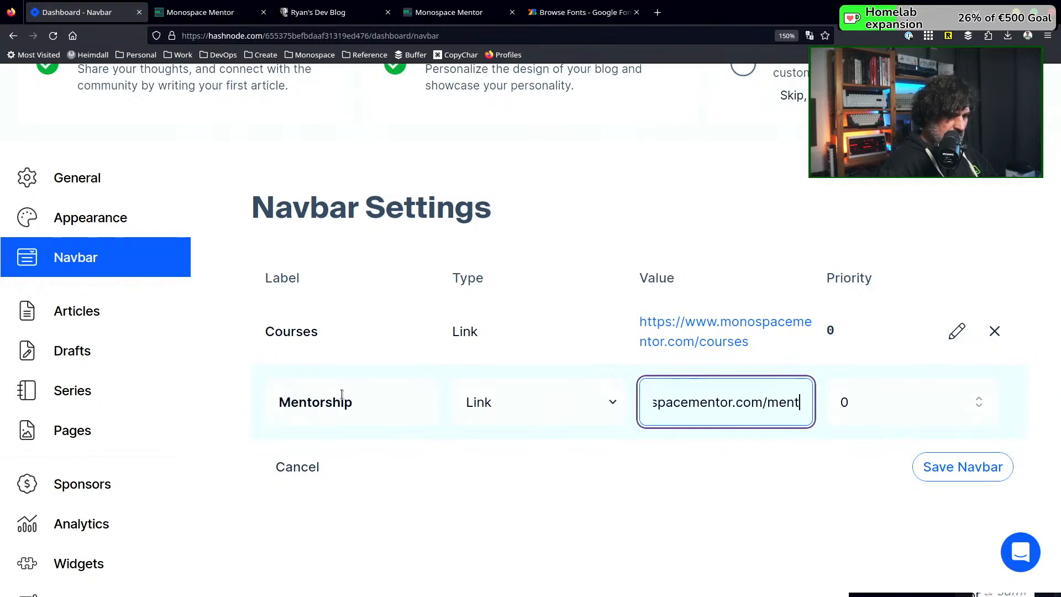
pyautogui.write('orship')
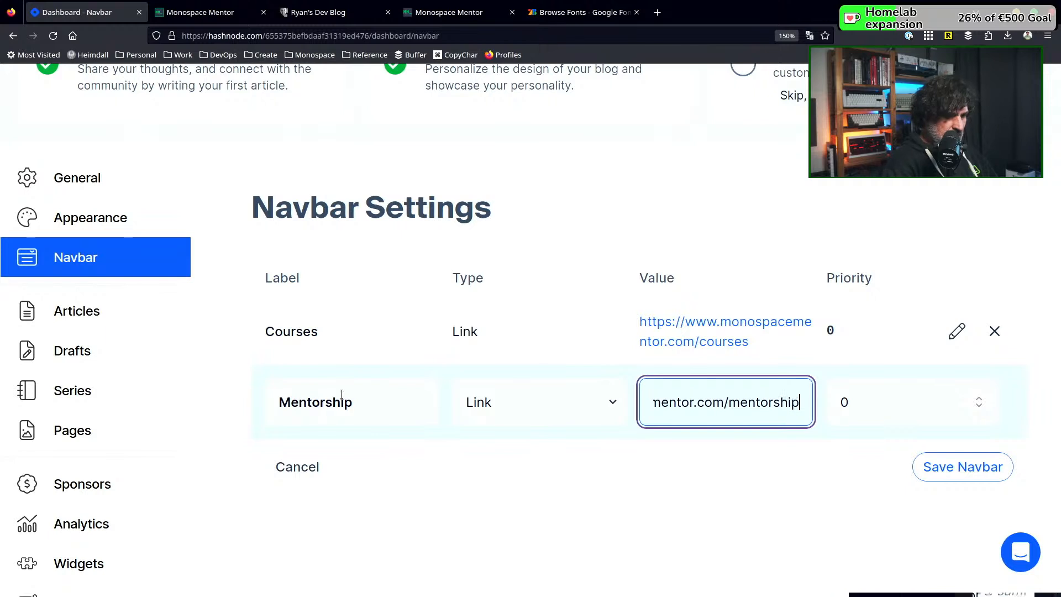
pyautogui.click(979, 398)
pyautogui.click(965, 472)
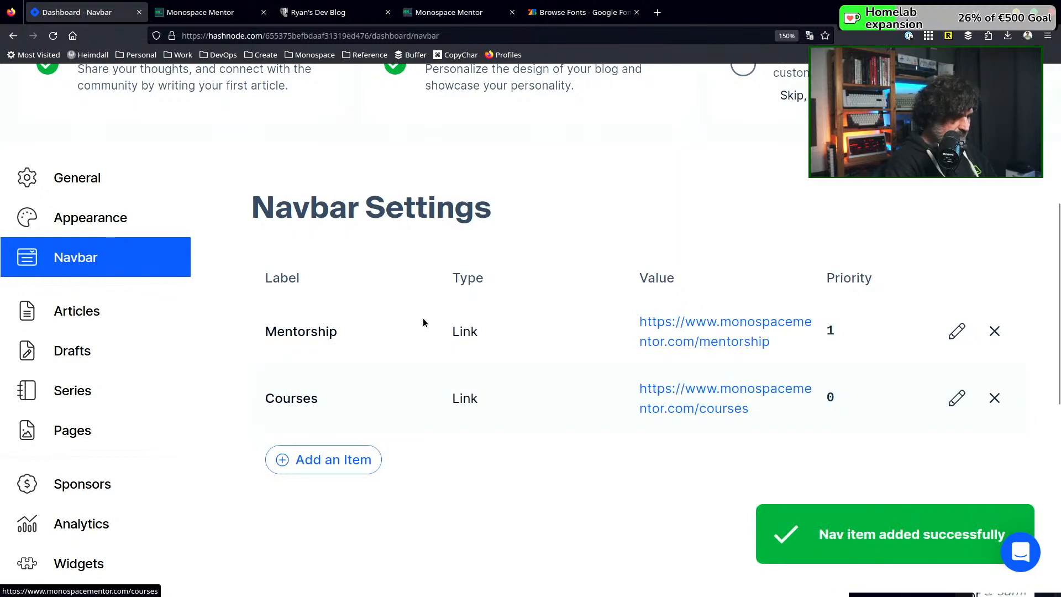
# Reload the published blog to check the order of its navigation links
pyautogui.click(216, 15)
pyautogui.click(52, 35)
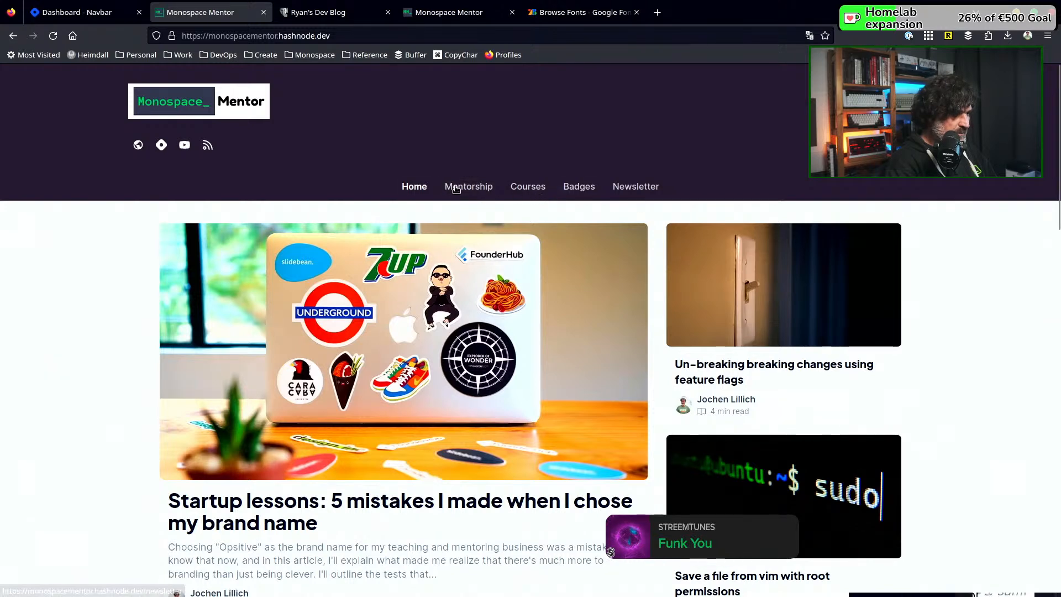
# Return to the blog dashboard, set the Mentorship link's priority to 5 and save the navbar, keeping the Courses link
pyautogui.hotkey('ctrl', 'pageup')
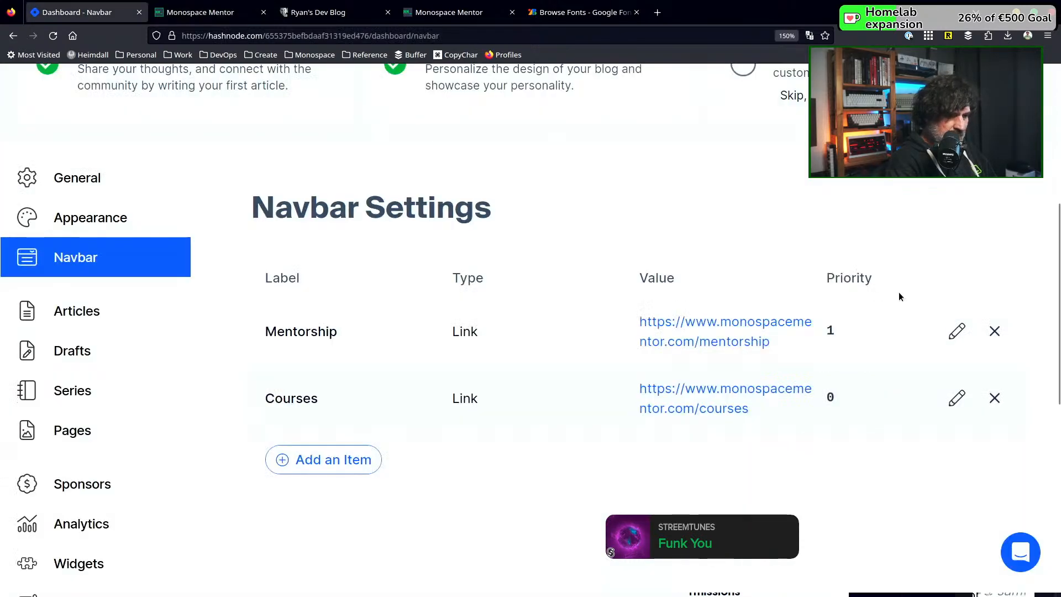
pyautogui.click(958, 331)
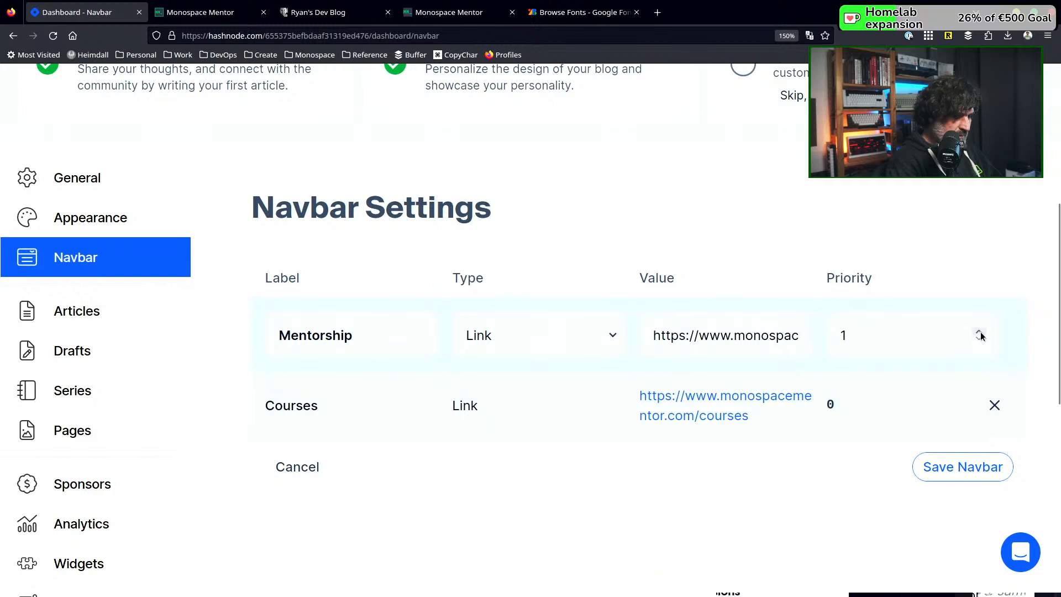
pyautogui.click(978, 333)
pyautogui.click(979, 333)
pyautogui.click(979, 332)
pyautogui.click(979, 333)
pyautogui.click(979, 332)
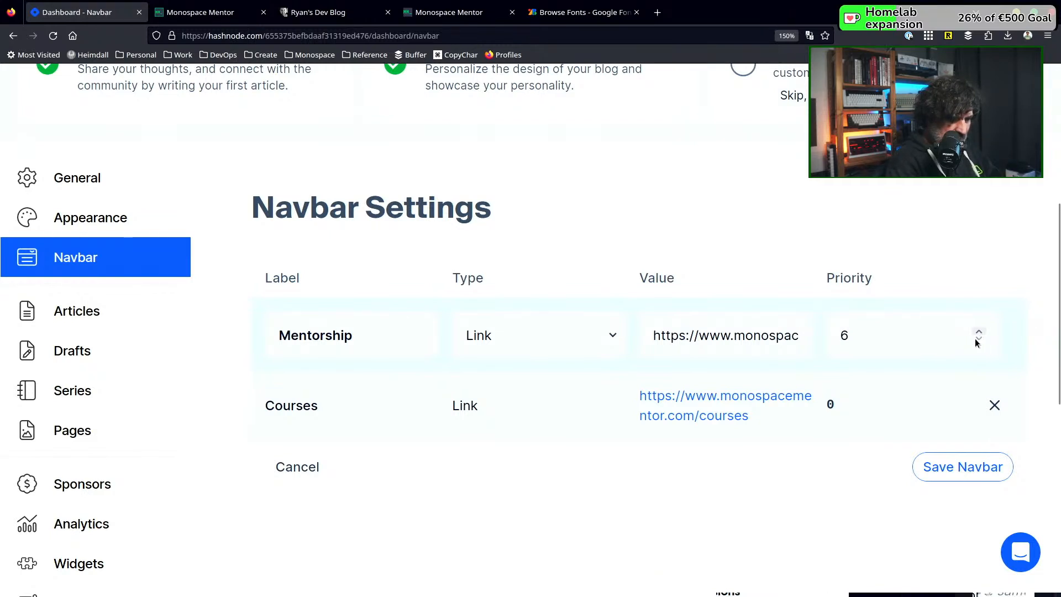
pyautogui.click(979, 340)
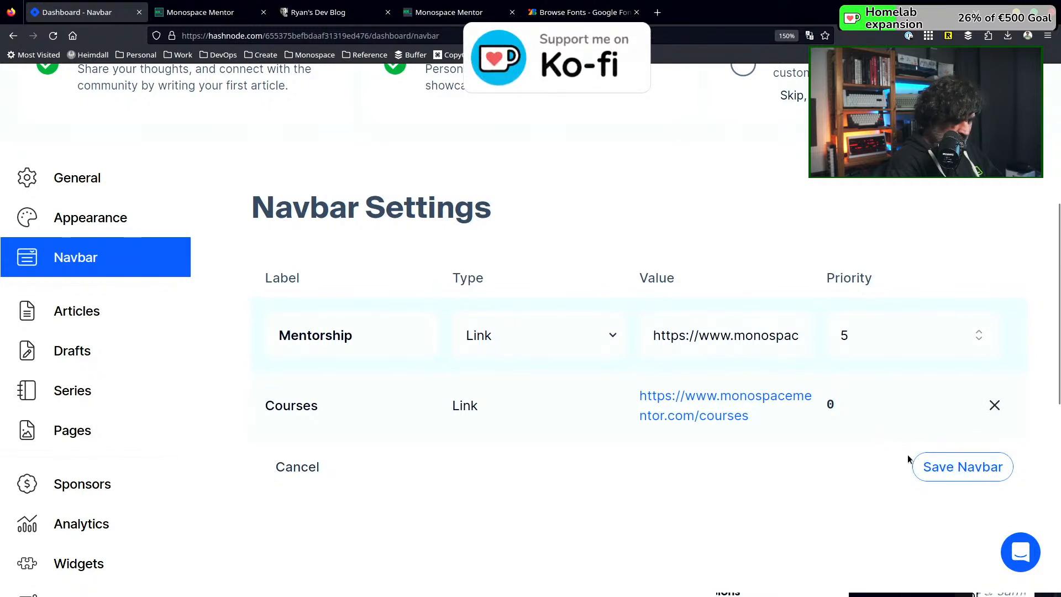
pyautogui.click(995, 405)
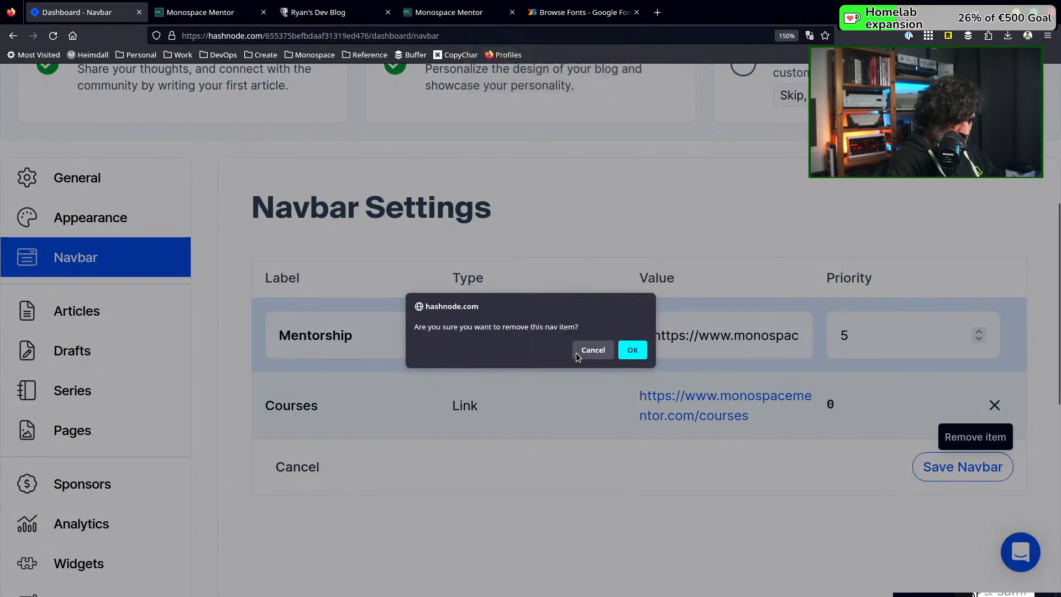
pyautogui.click(604, 356)
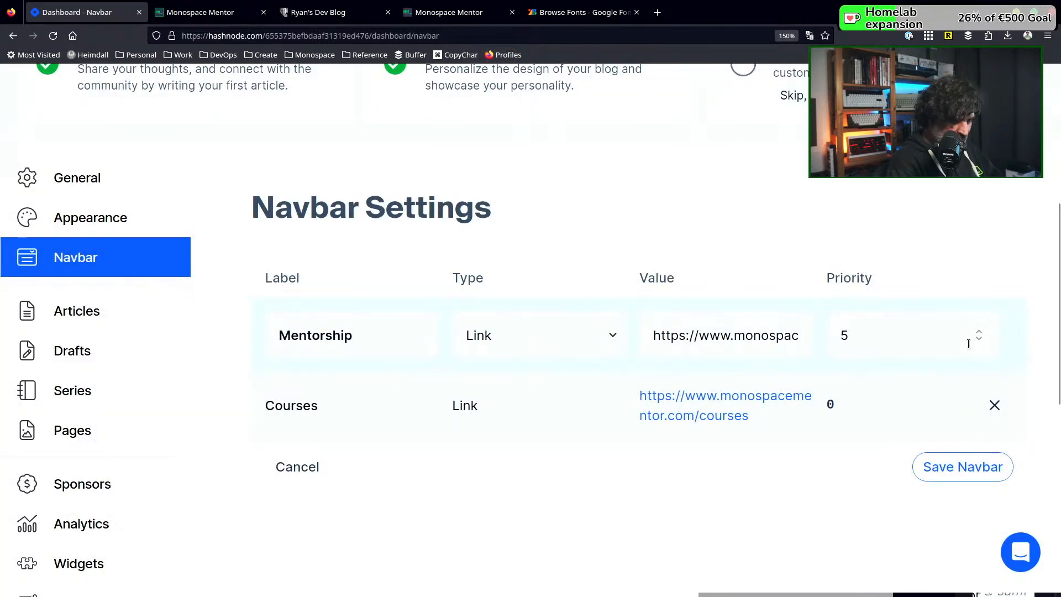
pyautogui.click(933, 478)
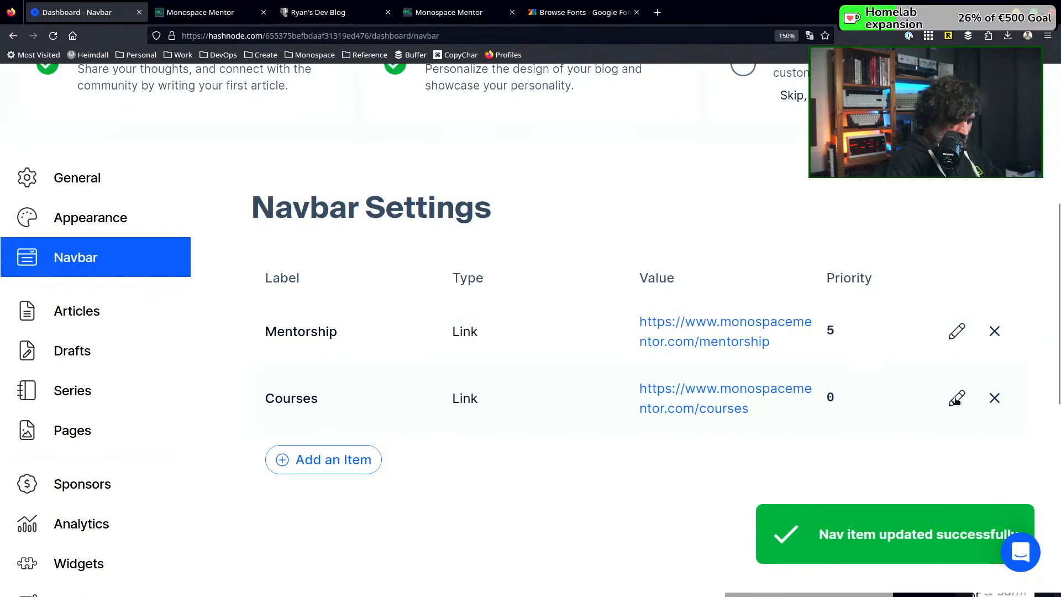
# Set the Courses link's priority to 5 and save the navbar
pyautogui.click(956, 398)
pyautogui.click(979, 398)
pyautogui.click(979, 398)
pyautogui.click(979, 398)
pyautogui.click(979, 399)
pyautogui.click(979, 399)
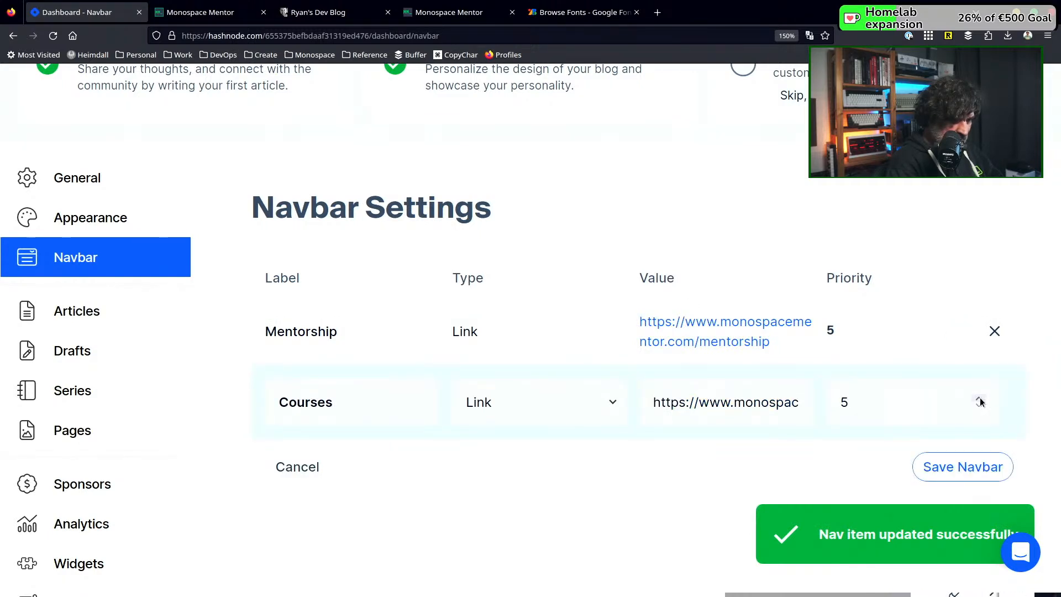
pyautogui.click(976, 467)
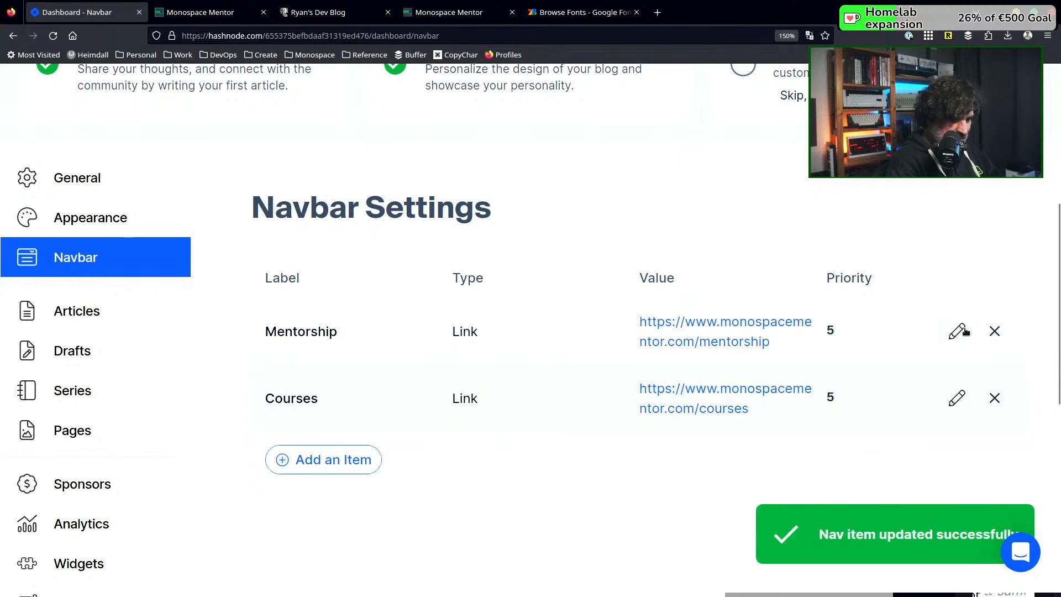
# Set the Mentorship link's priority to 4 and save the navbar
pyautogui.click(961, 331)
pyautogui.click(974, 338)
pyautogui.click(962, 469)
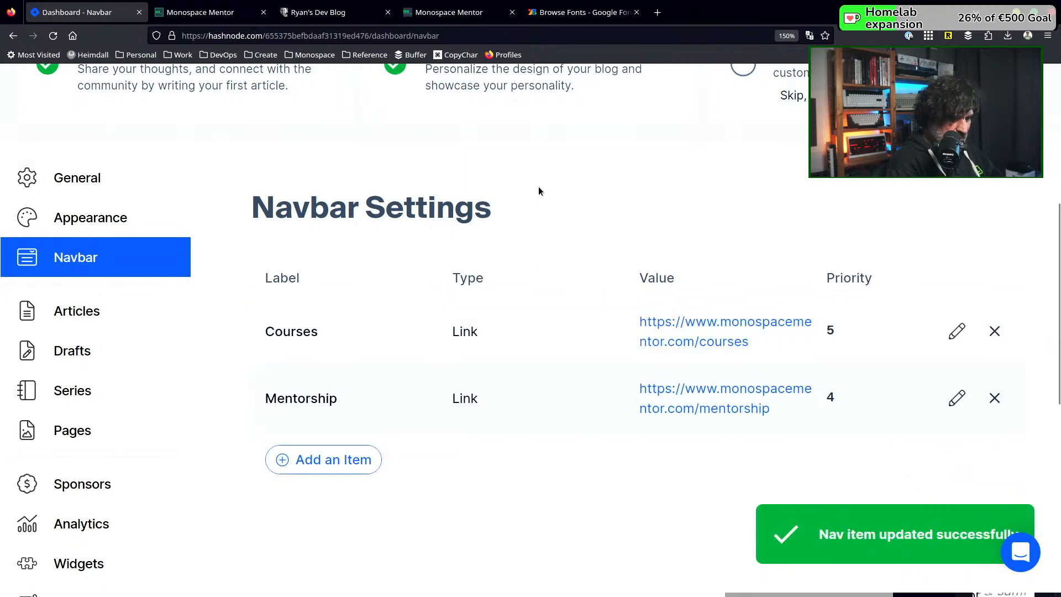
# Reload the published blog and check the positions of Courses and Mentorship among its navigation links
pyautogui.click(214, 13)
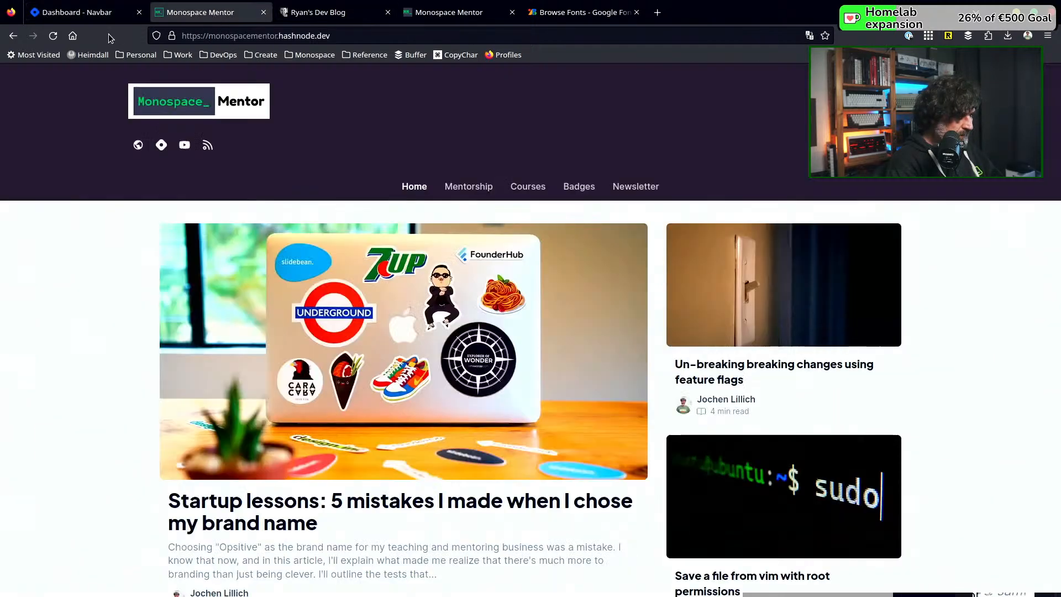
pyautogui.click(55, 38)
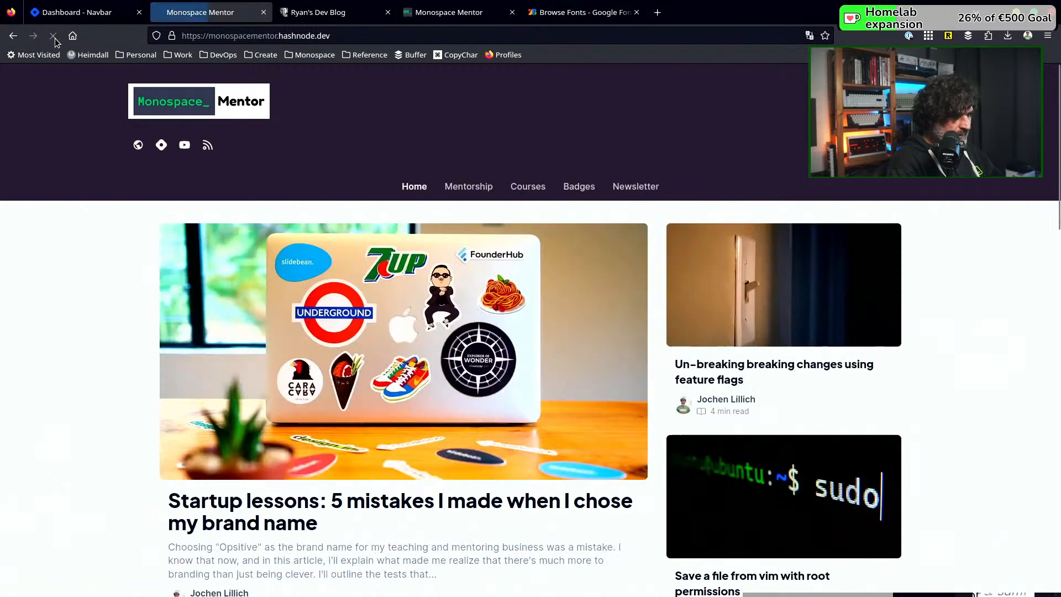
pyautogui.click(53, 36)
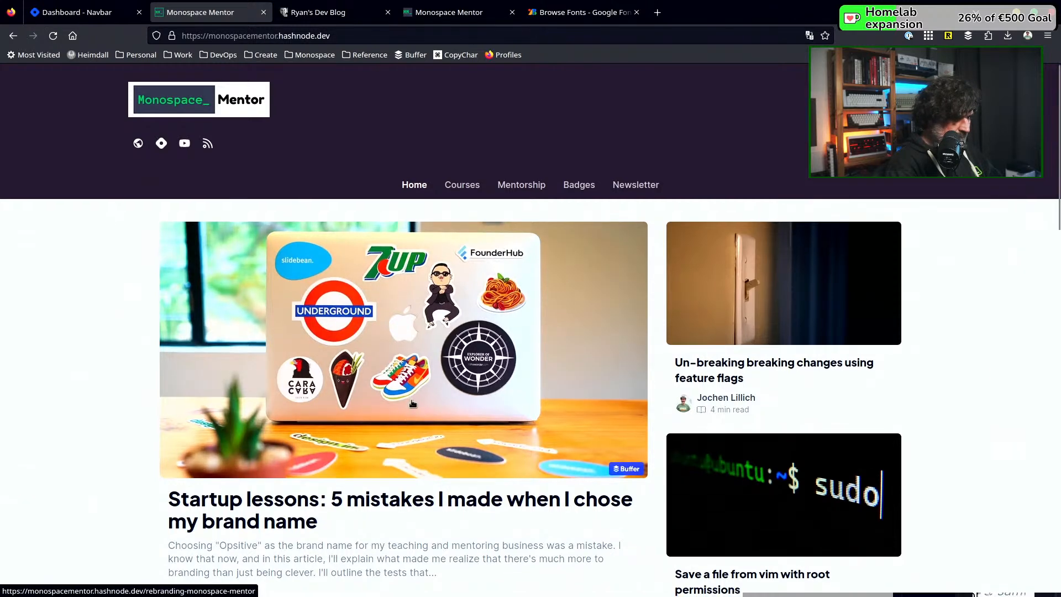
# Look over the published home page's featured posts, article grid and footer in the light theme
pyautogui.scroll(-6, 412, 403)
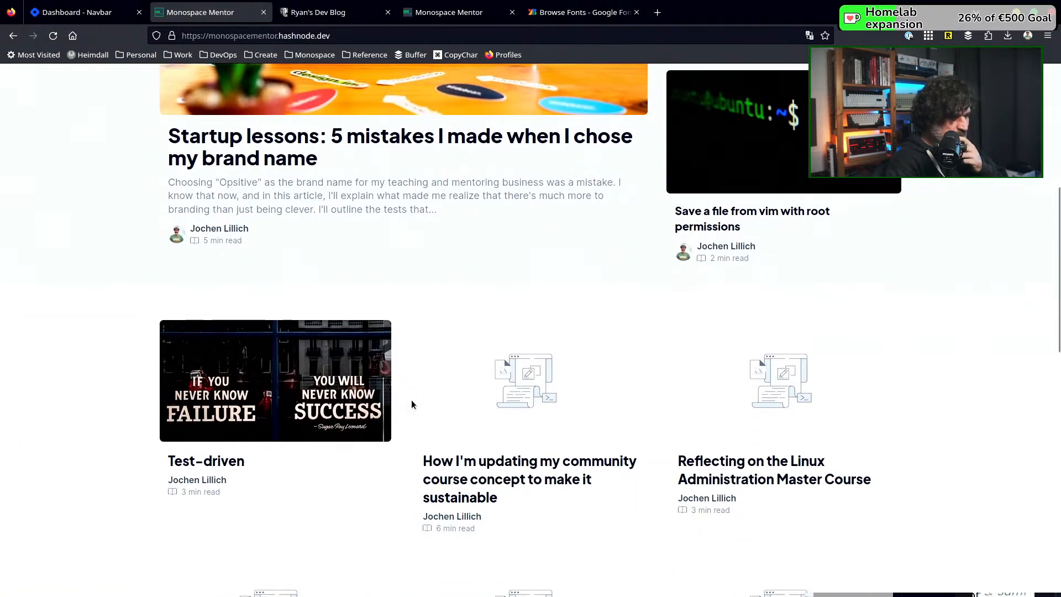
pyautogui.scroll(-4, 411, 404)
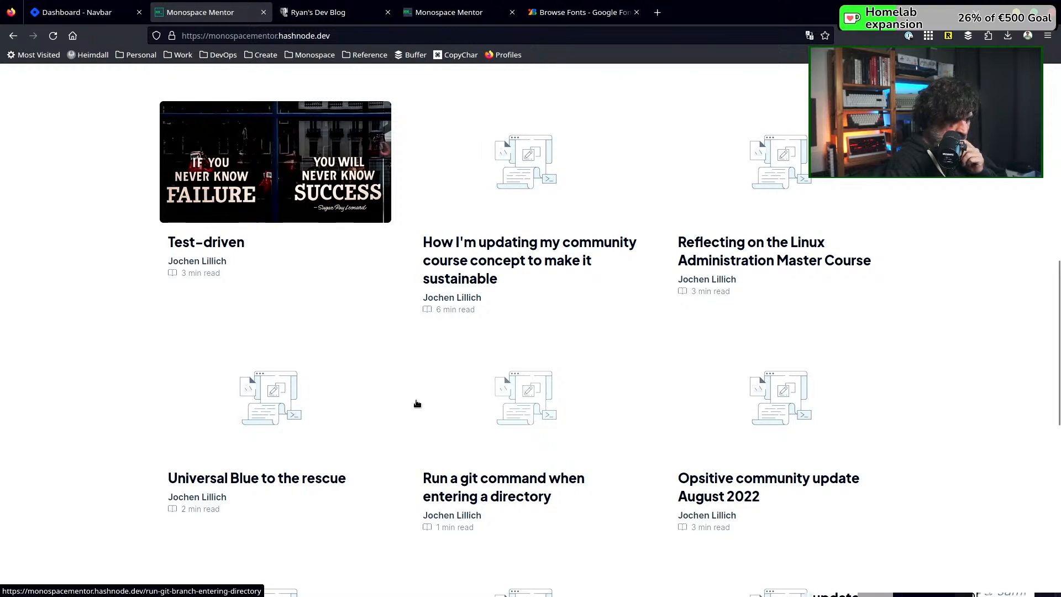
pyautogui.scroll(-7, 418, 403)
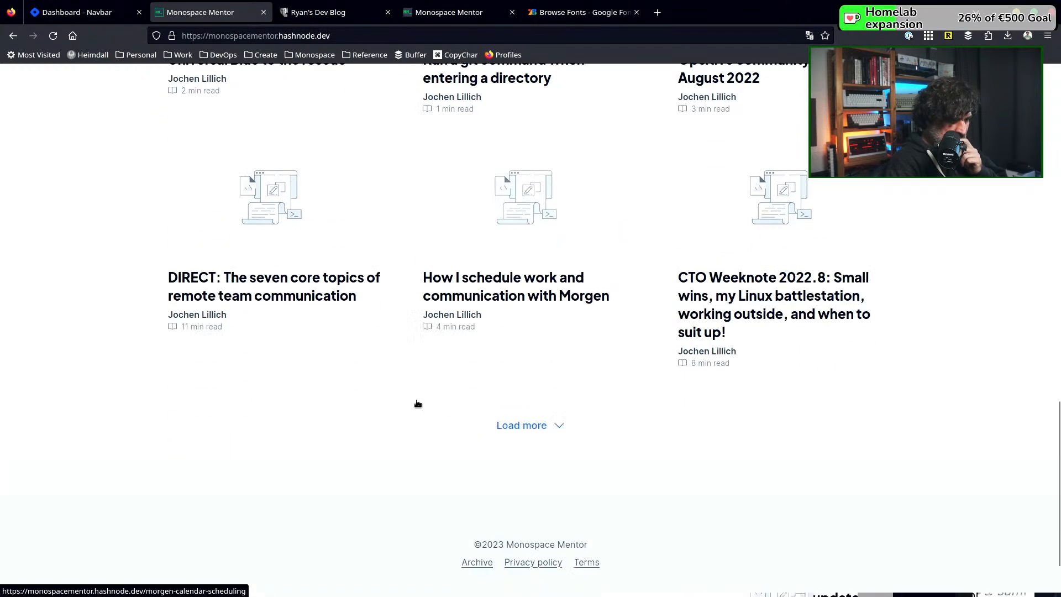
pyautogui.scroll(7, 416, 402)
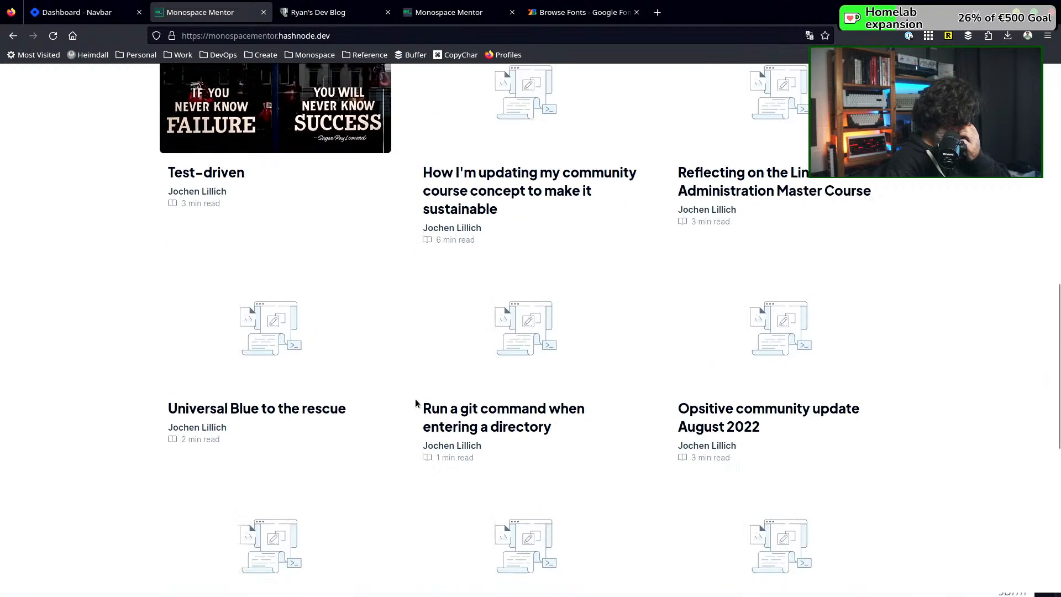
pyautogui.scroll(12, 415, 403)
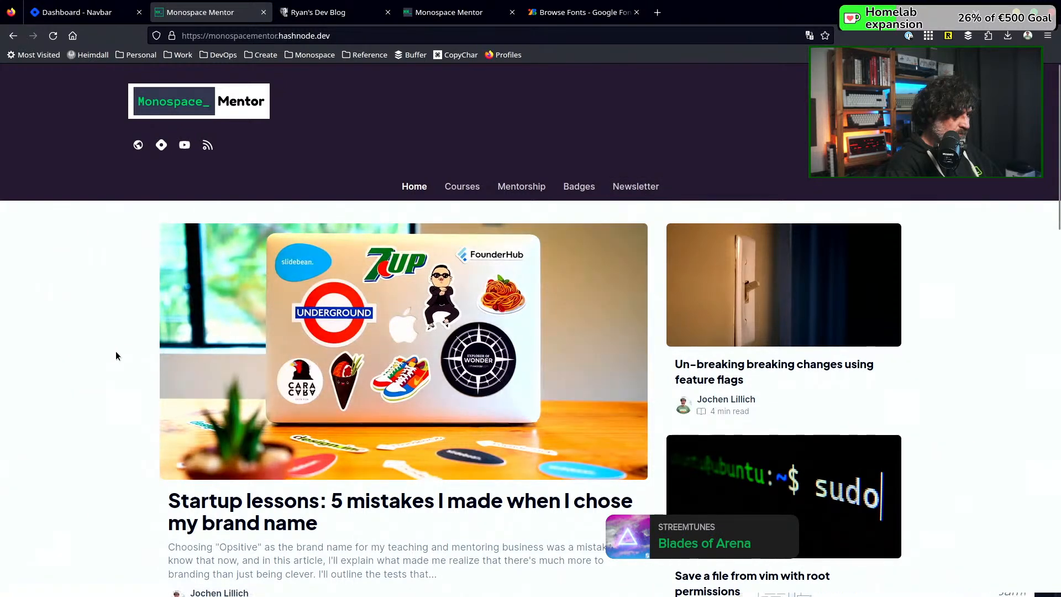
pyautogui.scroll(-6, 126, 350)
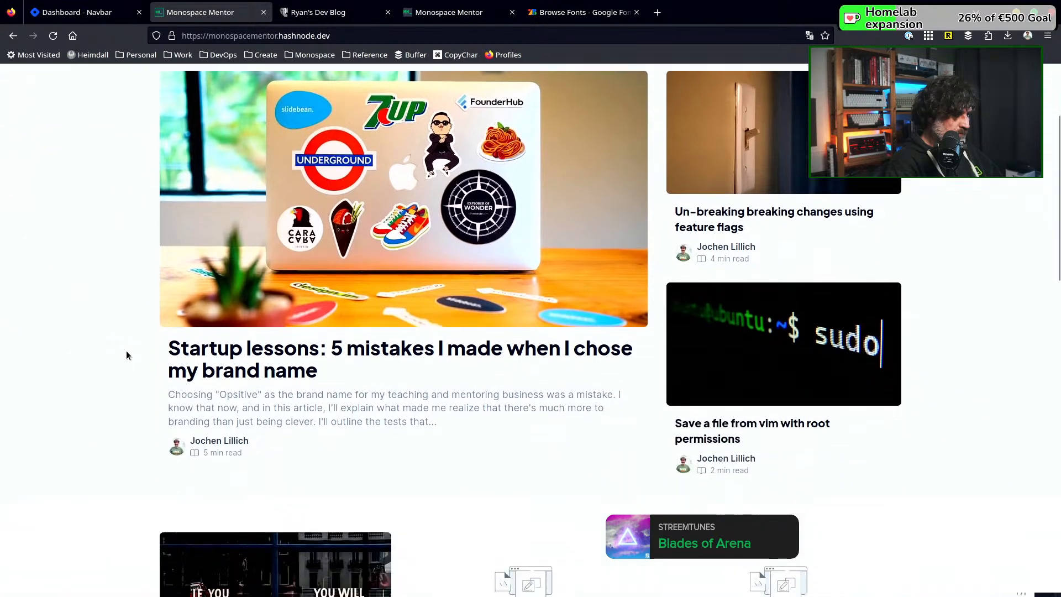
pyautogui.scroll(-12, 126, 354)
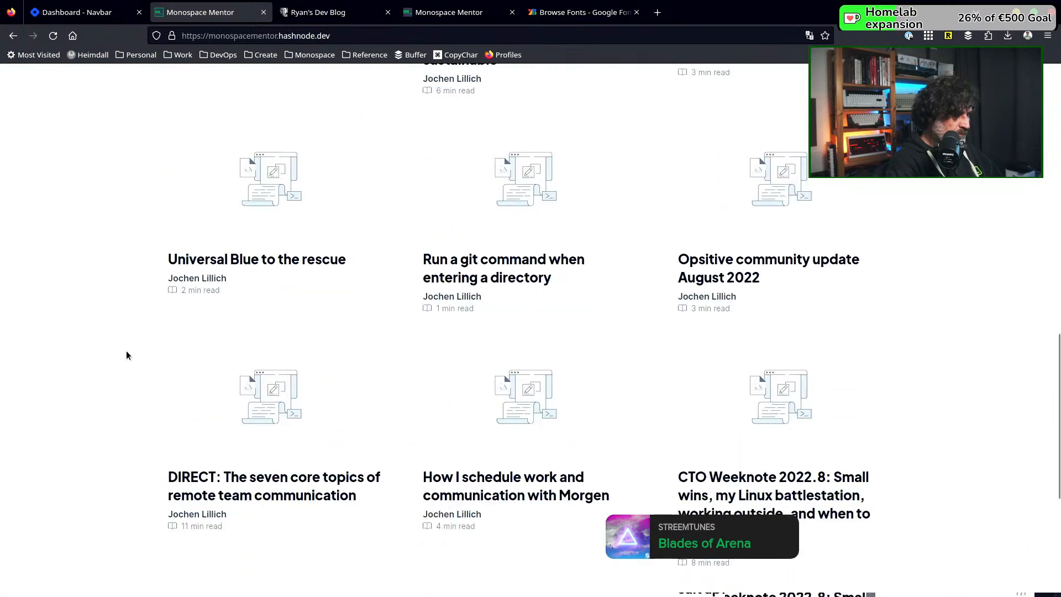
pyautogui.scroll(20, 126, 355)
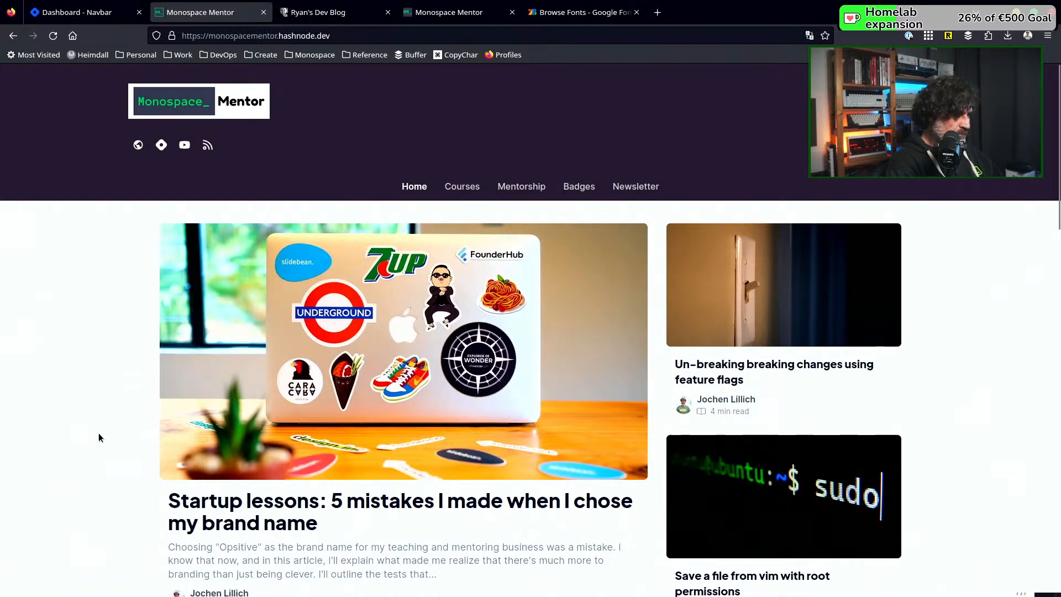
pyautogui.scroll(-3, 130, 430)
pyautogui.scroll(-3, 130, 428)
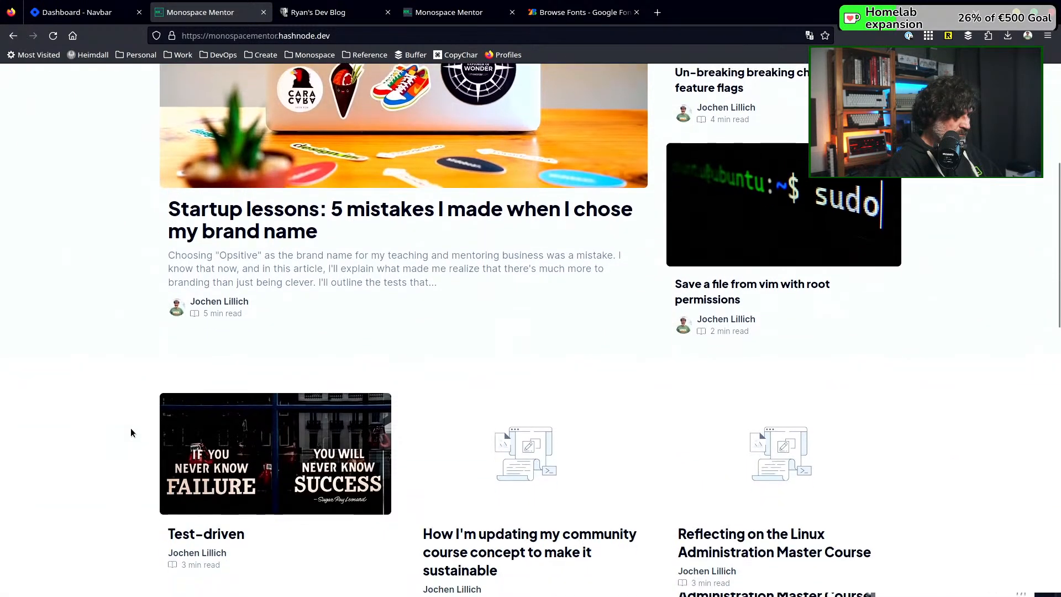
pyautogui.scroll(-4, 132, 427)
pyautogui.scroll(10, 130, 426)
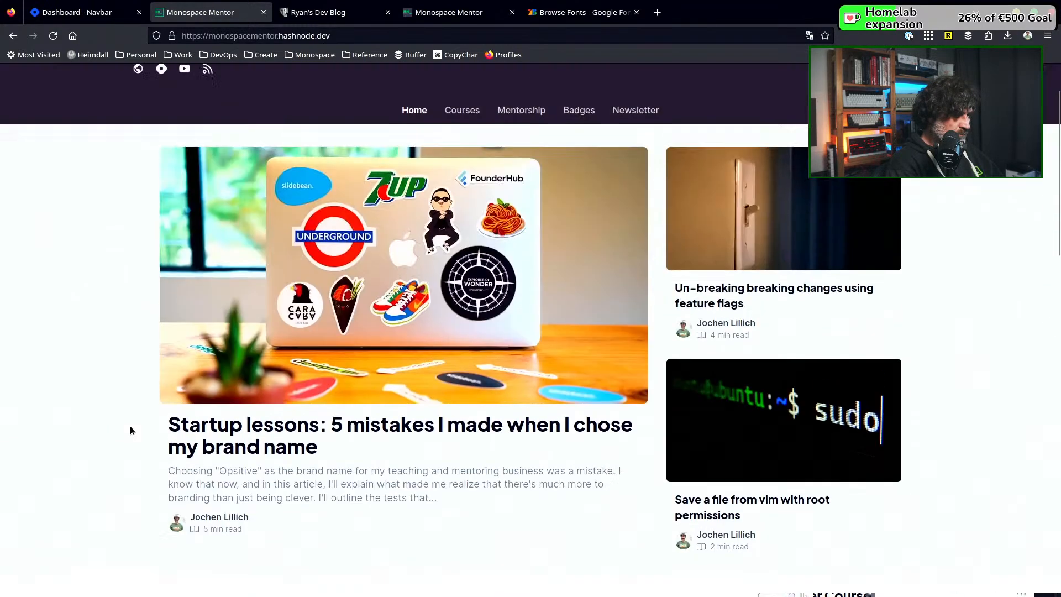
# Open the article "Startup lessons: 5 mistakes I made when I chose my brand name" and review its layout down to the newsletter form
pyautogui.click(356, 430)
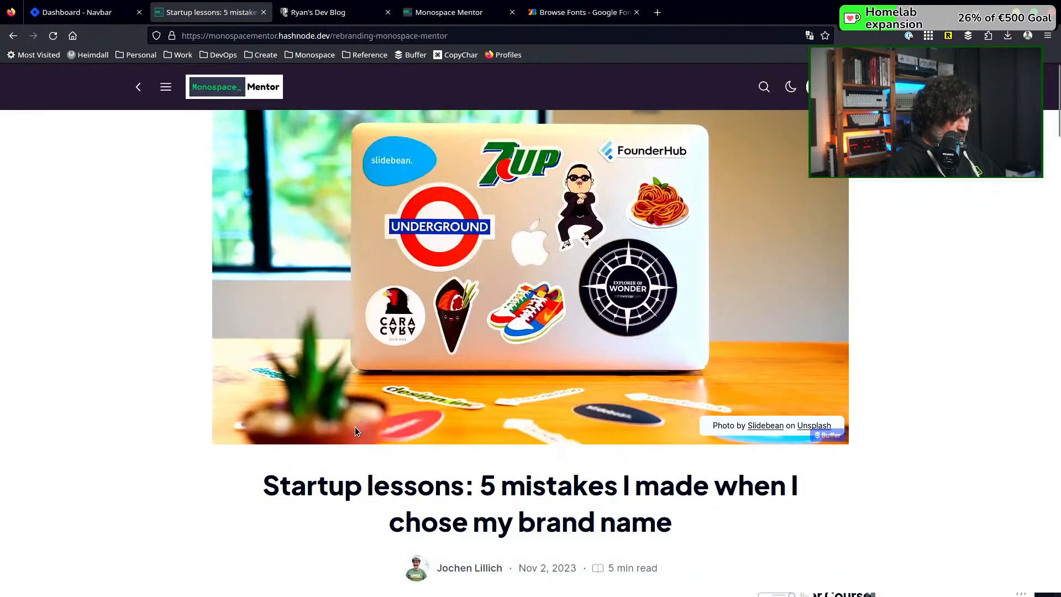
pyautogui.scroll(-4, 556, 434)
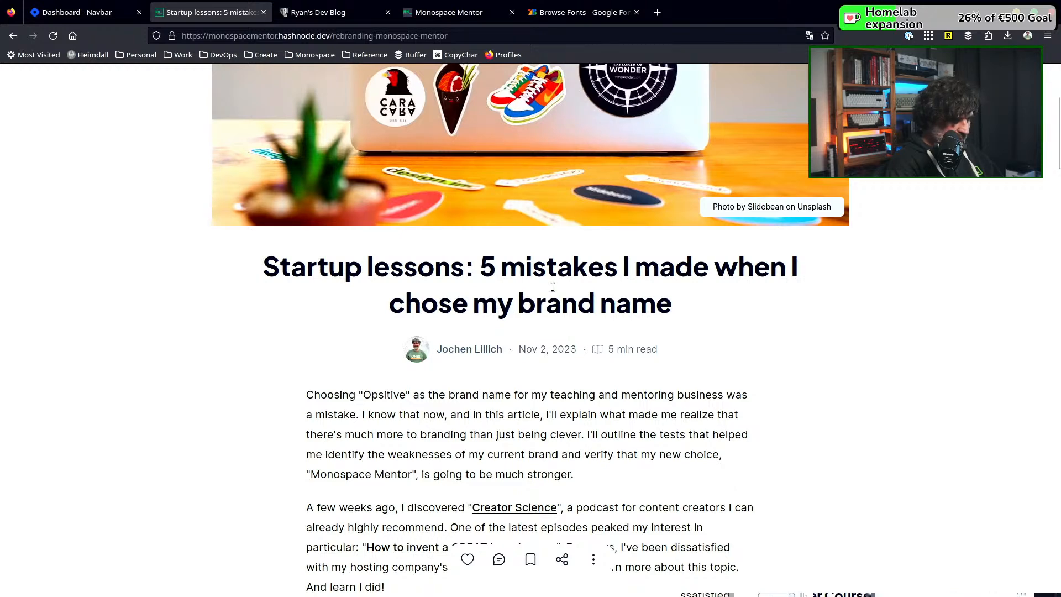
pyautogui.scroll(-1, 552, 287)
pyautogui.scroll(-2, 552, 286)
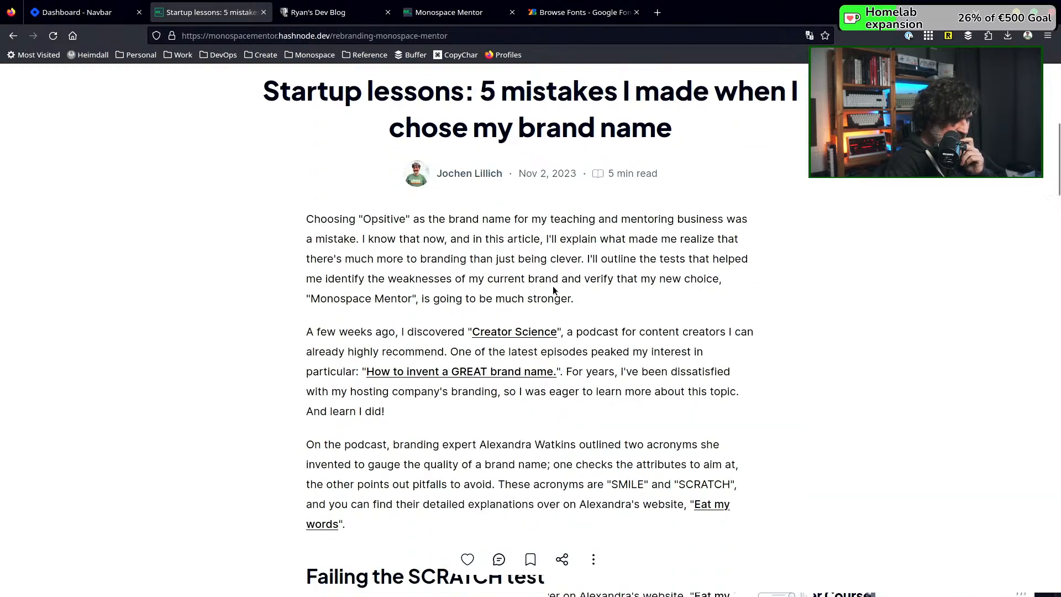
pyautogui.scroll(-1, 553, 288)
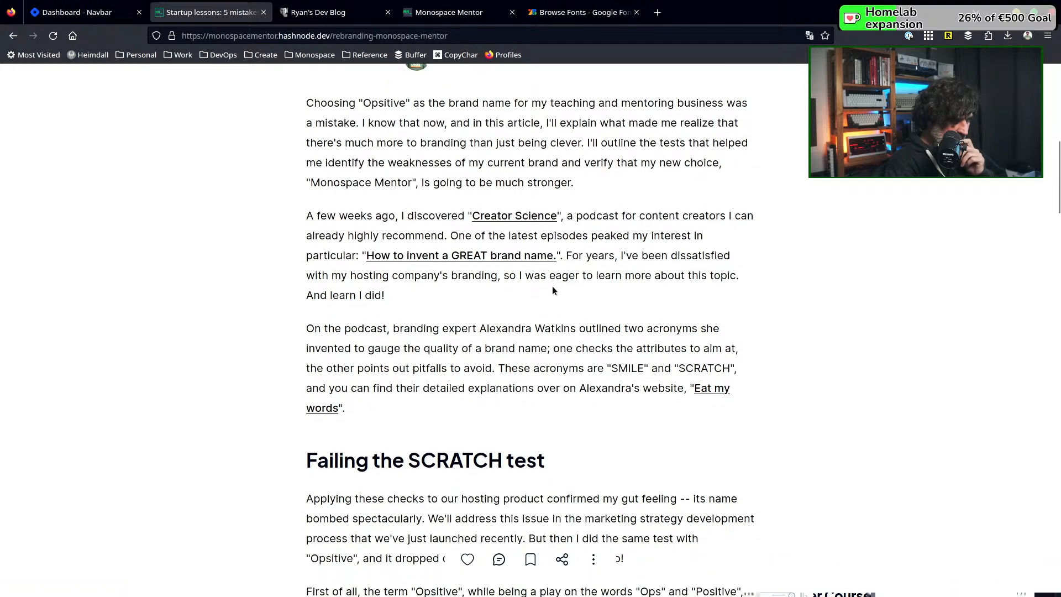
pyautogui.scroll(-1, 552, 291)
pyautogui.scroll(-3, 552, 291)
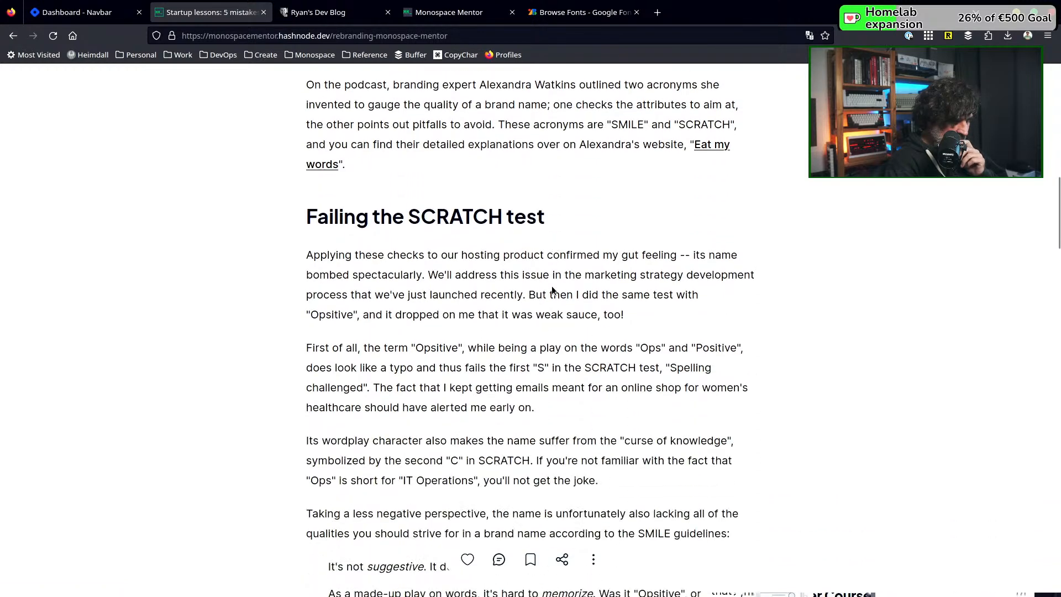
pyautogui.scroll(-6, 552, 291)
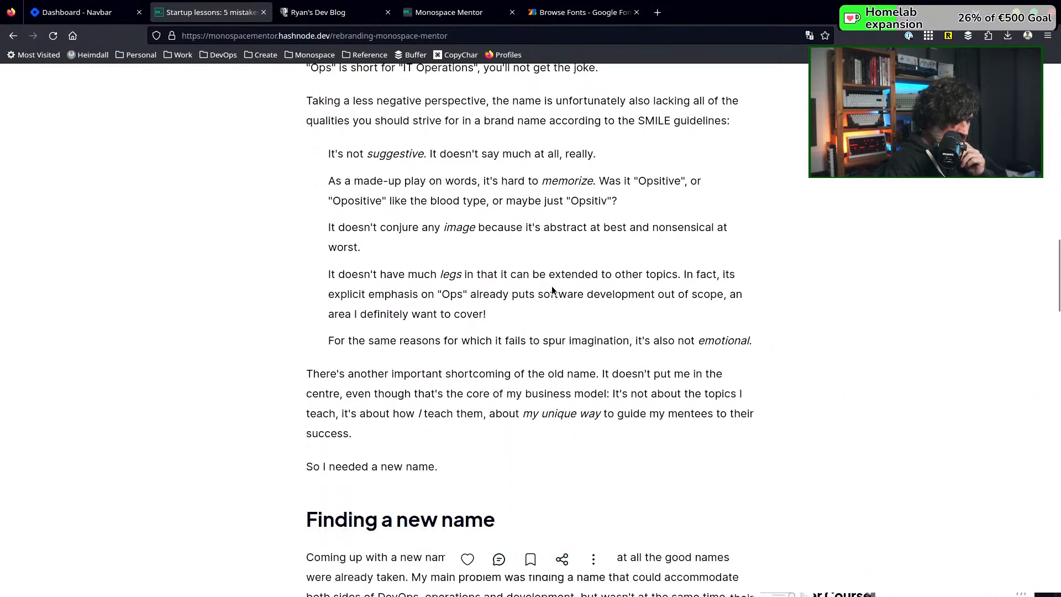
pyautogui.scroll(-7, 551, 291)
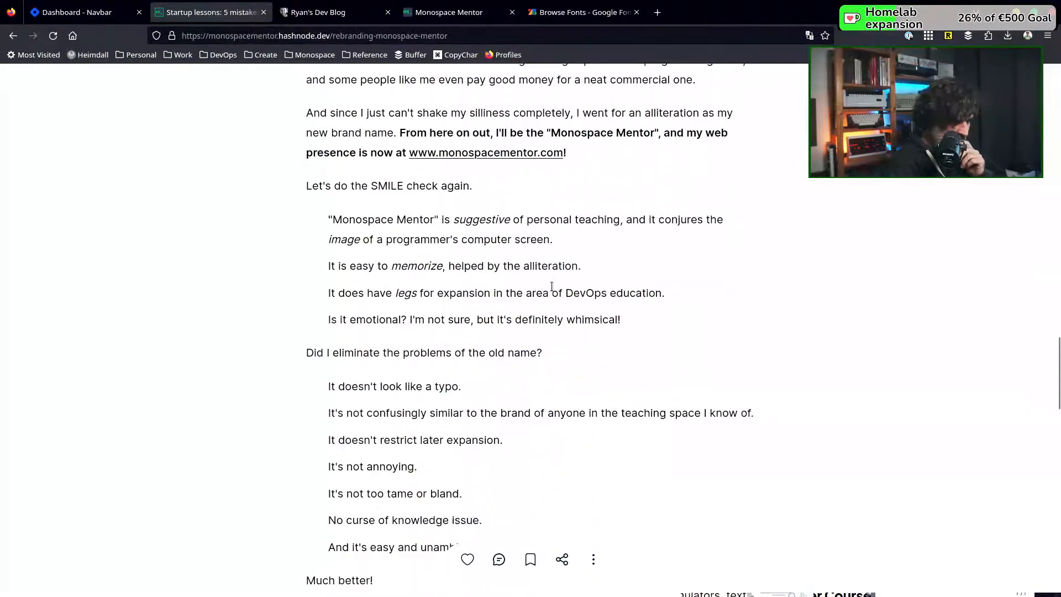
pyautogui.scroll(-7, 551, 286)
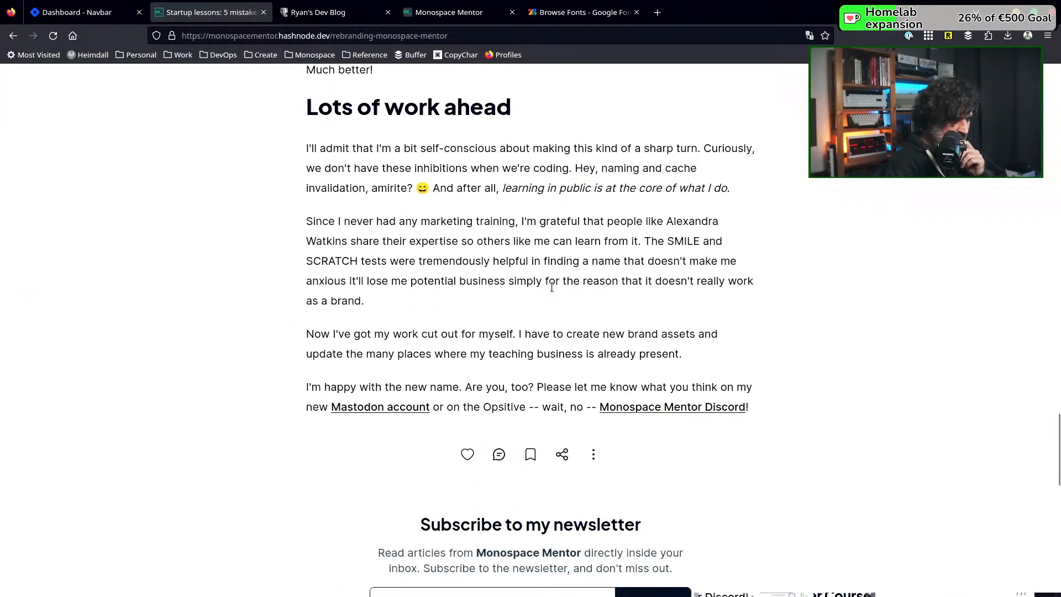
pyautogui.scroll(-2, 551, 287)
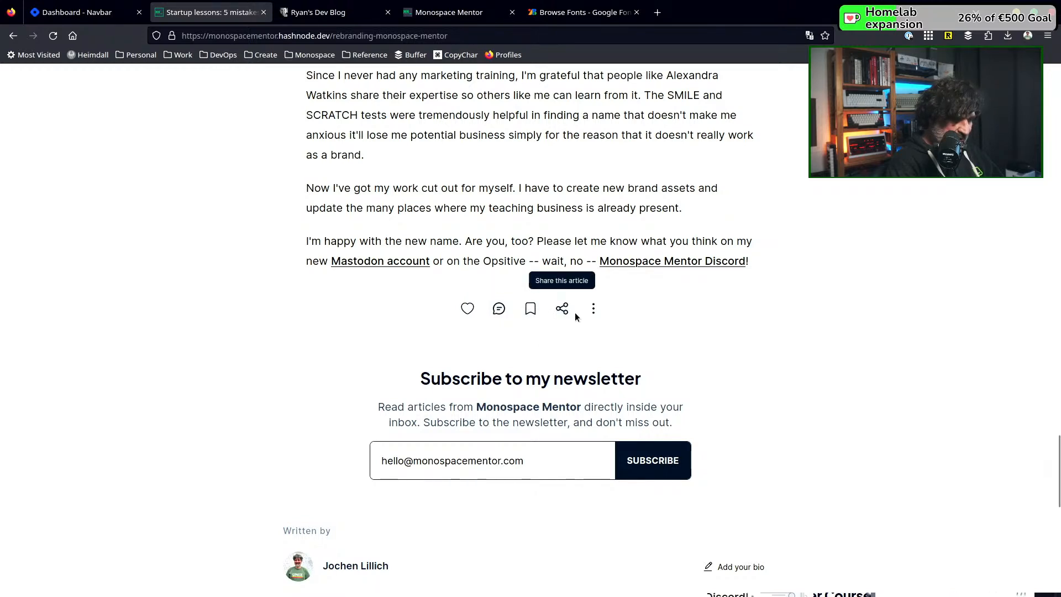
# Examine the article's additional actions and its sharing options above the newsletter form
pyautogui.click(594, 313)
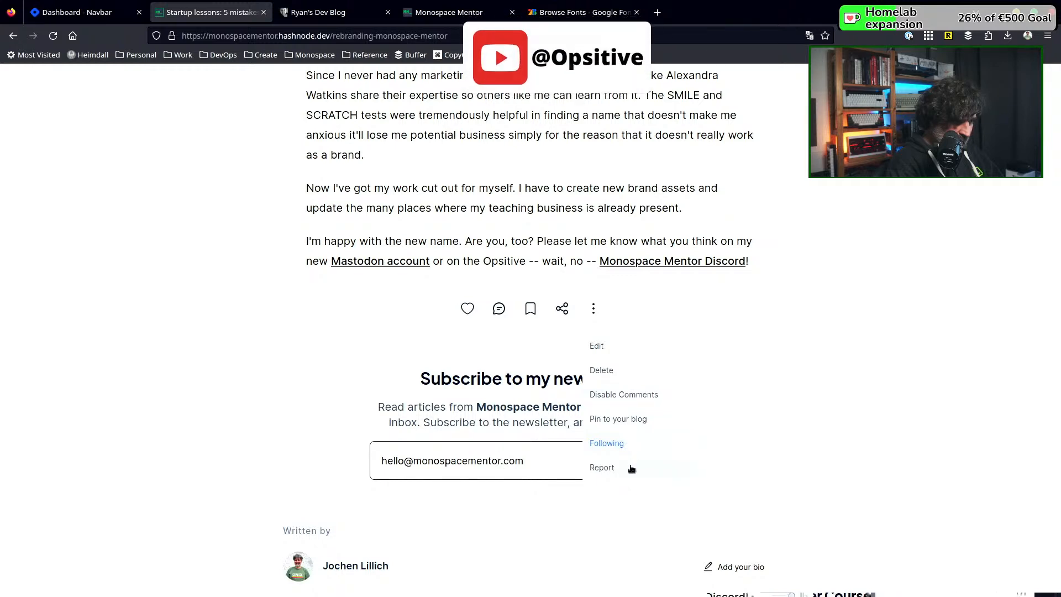
pyautogui.click(748, 363)
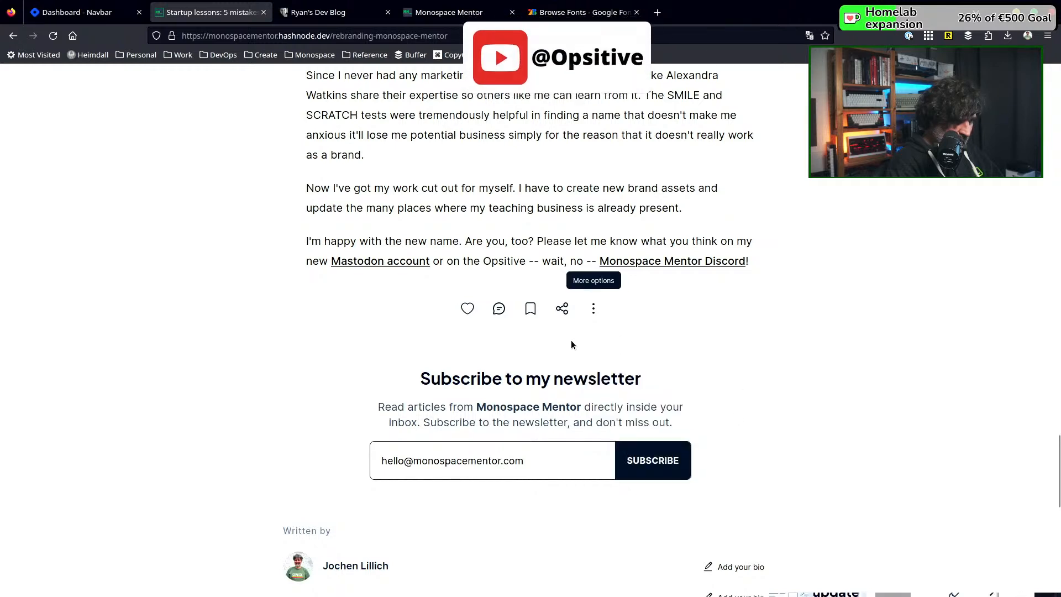
pyautogui.click(570, 310)
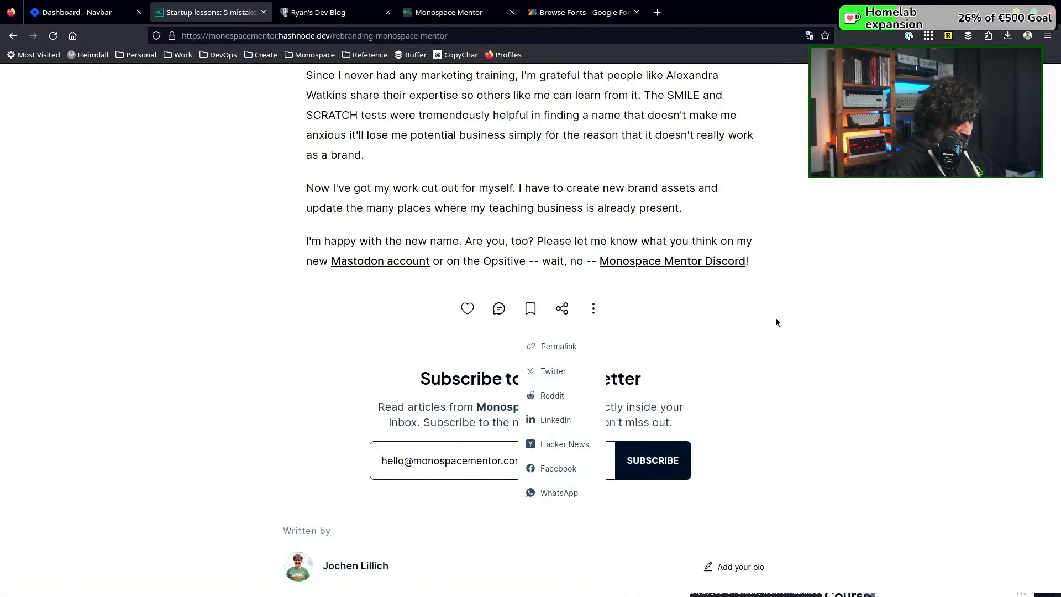
# Close the article's sharing options and review its newsletter form, author section, suggested articles and footer
pyautogui.press('Escape')
pyautogui.scroll(-3, 366, 363)
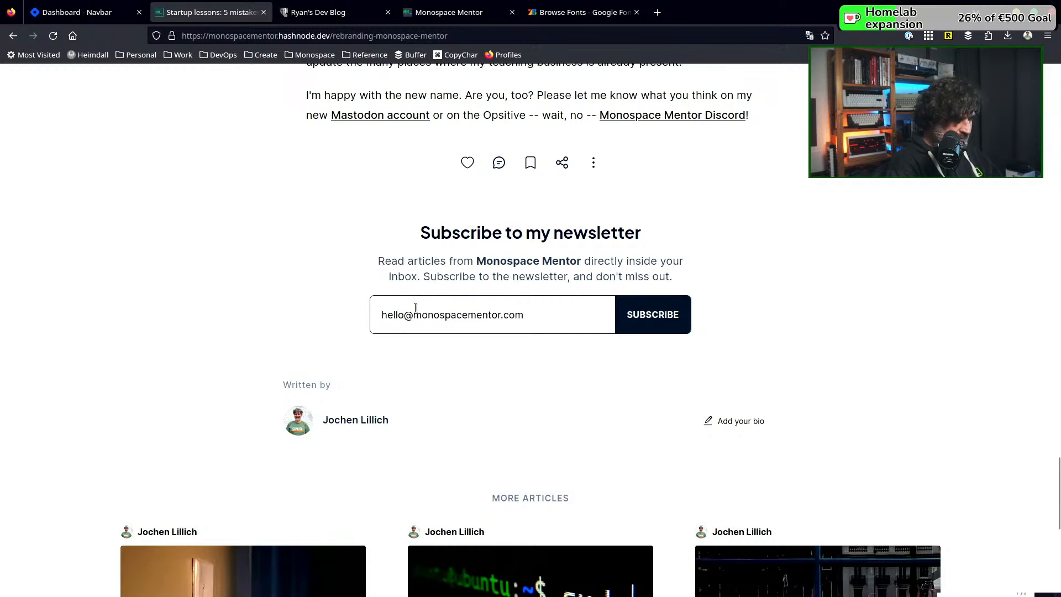
pyautogui.scroll(-6, 415, 307)
pyautogui.scroll(-3, 416, 311)
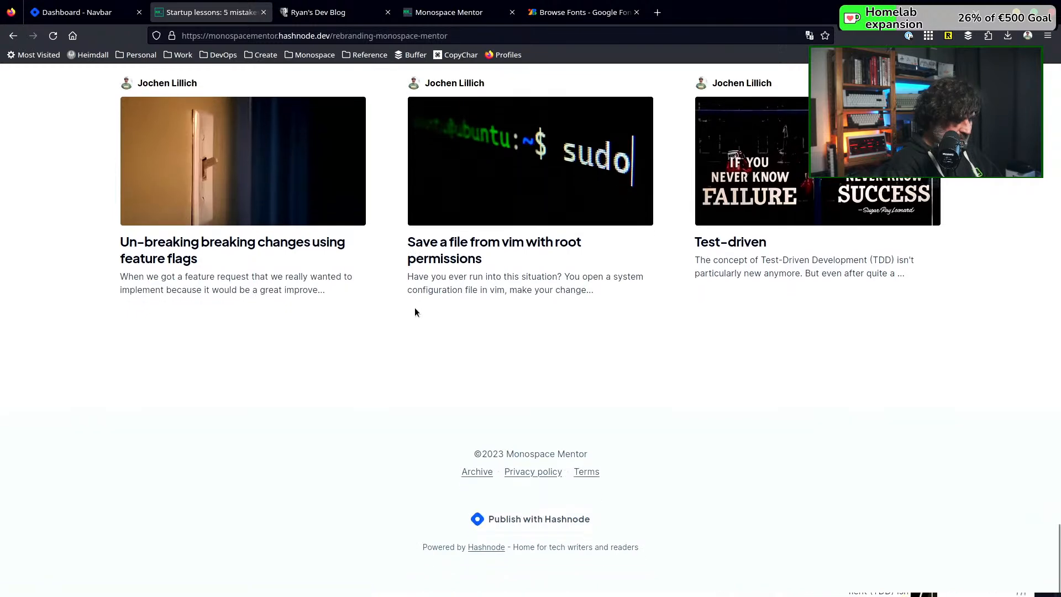
pyautogui.scroll(3, 416, 311)
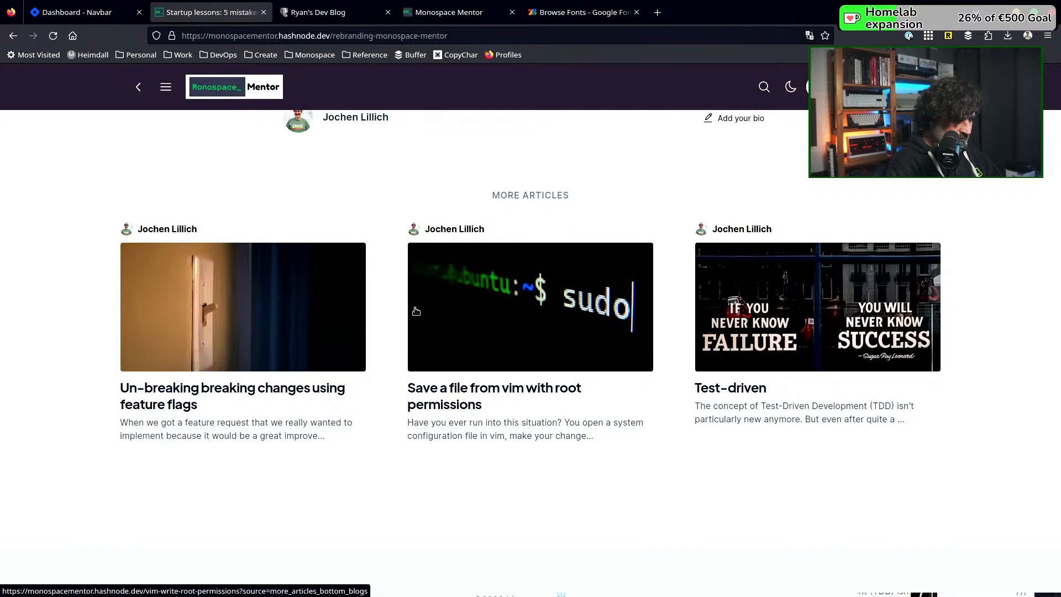
pyautogui.scroll(-3, 416, 311)
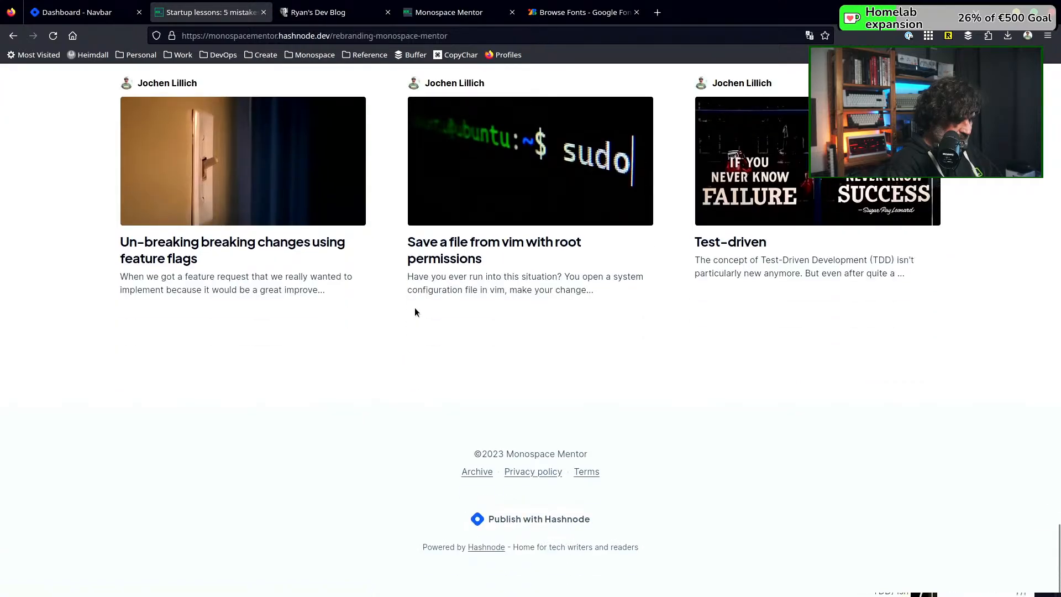
pyautogui.scroll(20, 415, 307)
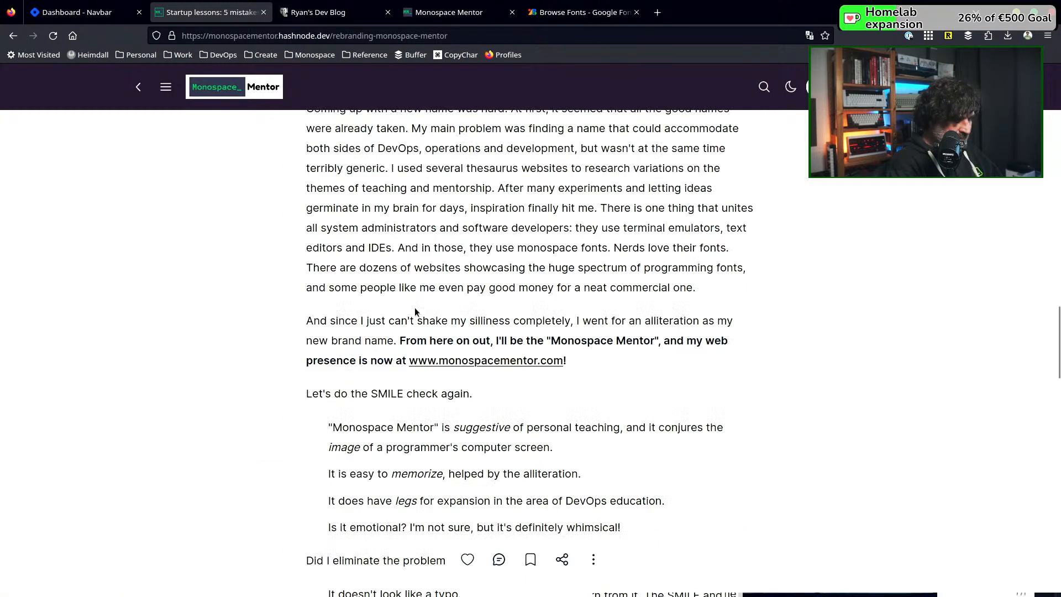
pyautogui.scroll(15, 414, 307)
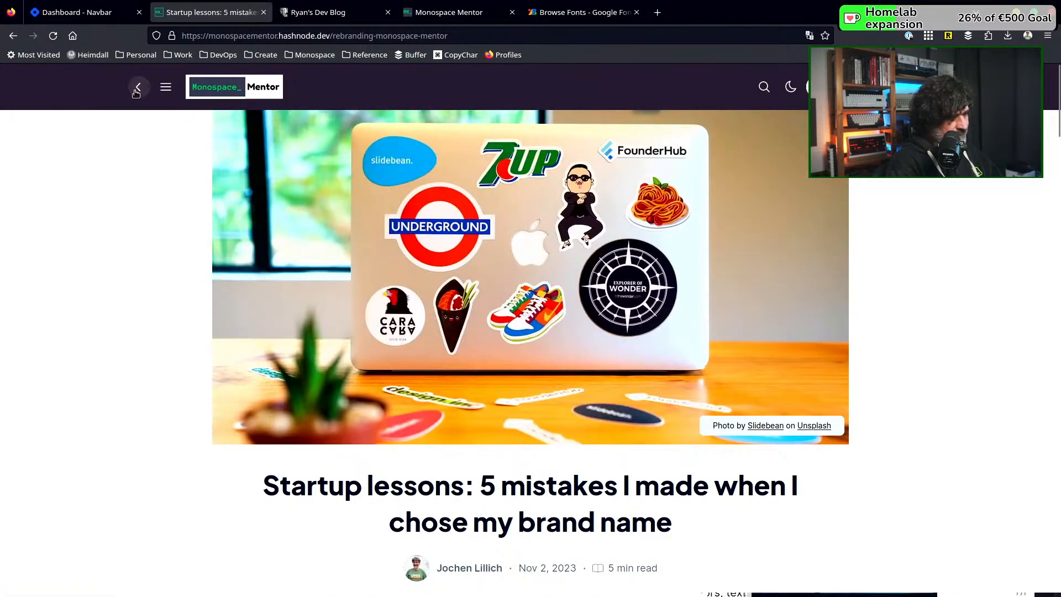
# Return to the blog's home page and compare its header with the Monospace Mentor website
pyautogui.click(138, 88)
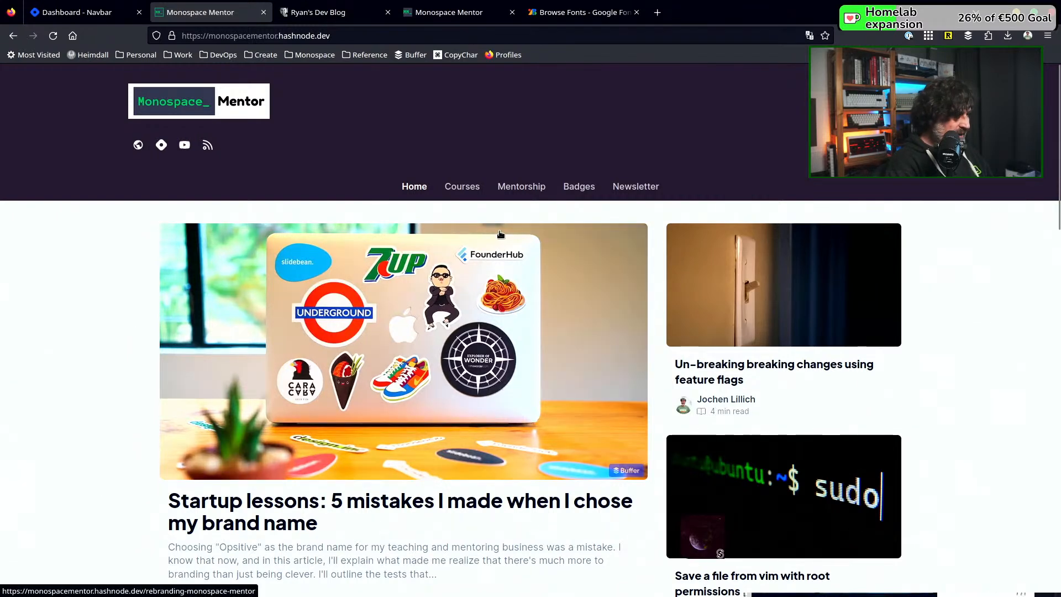
pyautogui.click(442, 19)
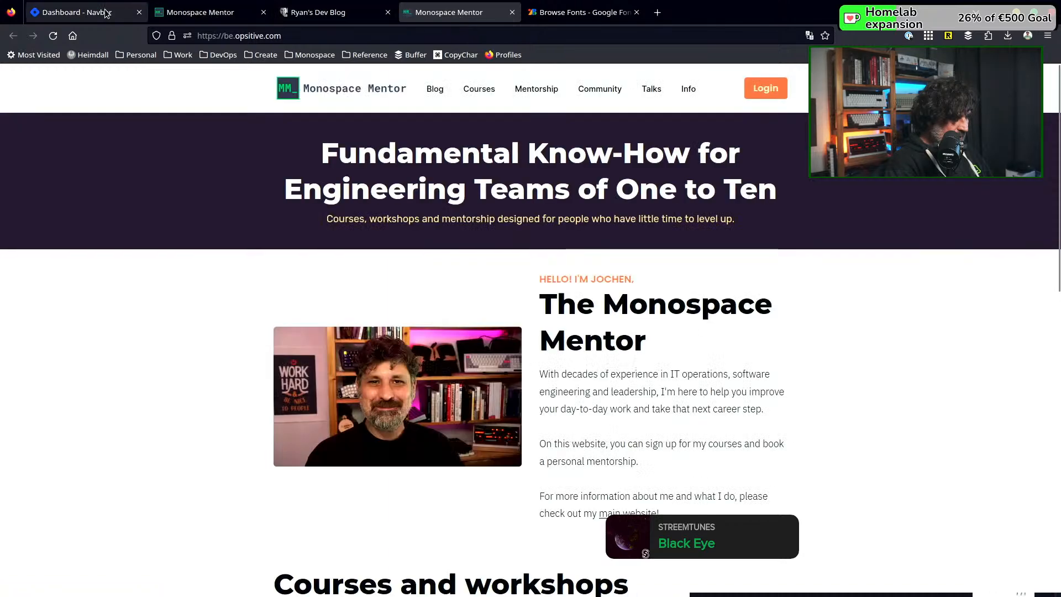
# Open the blog dashboard's Advanced settings and look over them and the account options
pyautogui.click(105, 13)
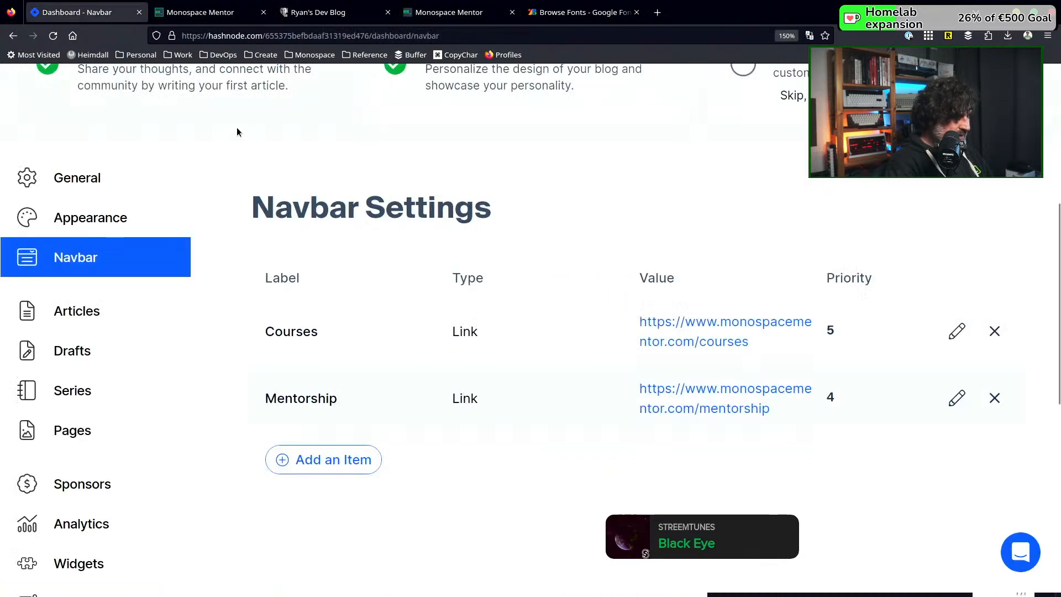
pyautogui.scroll(-6, 184, 309)
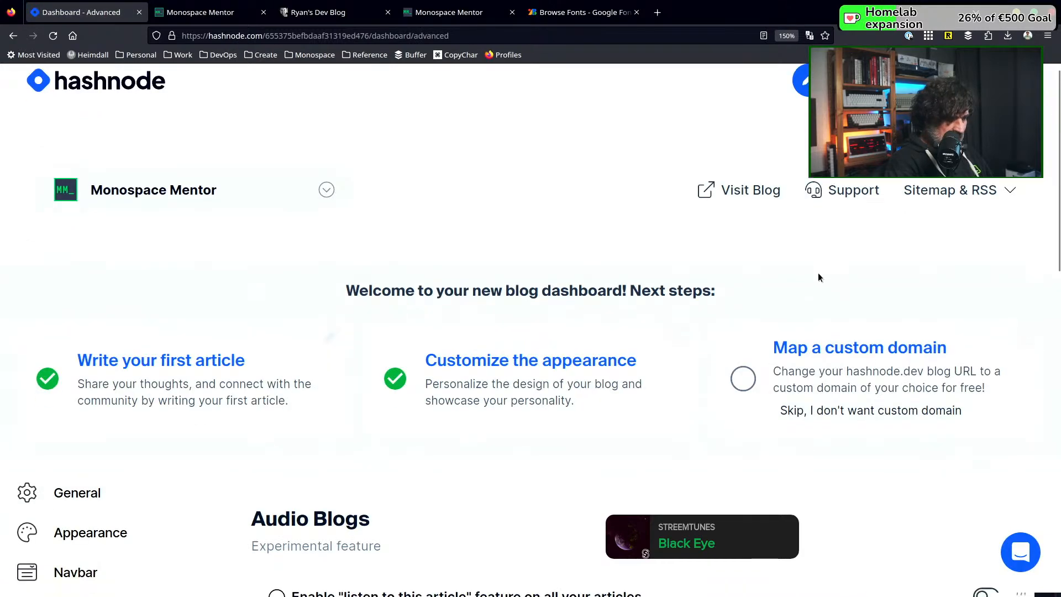
pyautogui.click(1016, 94)
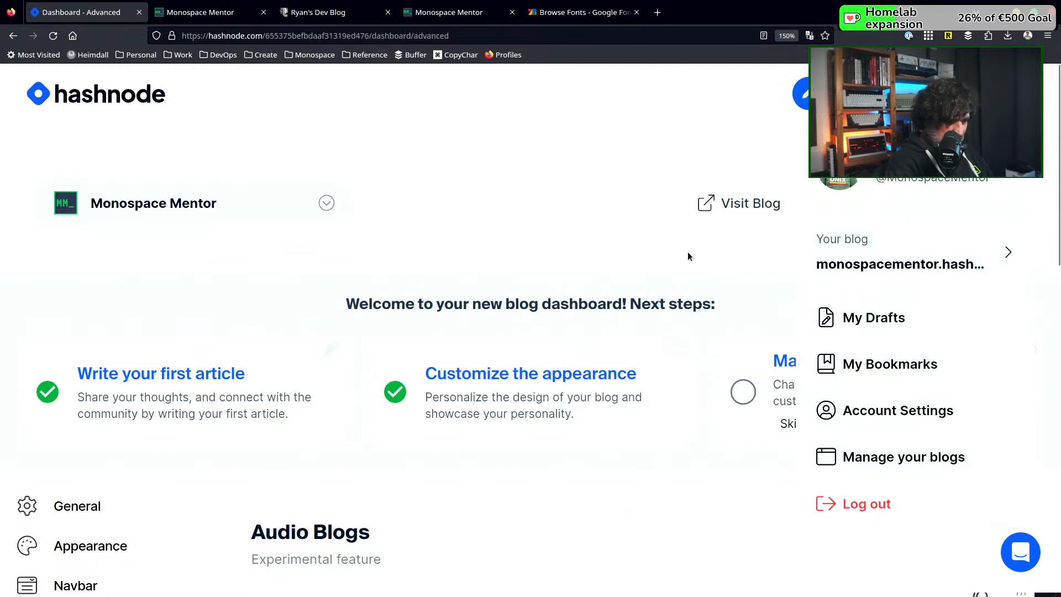
pyautogui.click(327, 500)
pyautogui.scroll(-5, 327, 500)
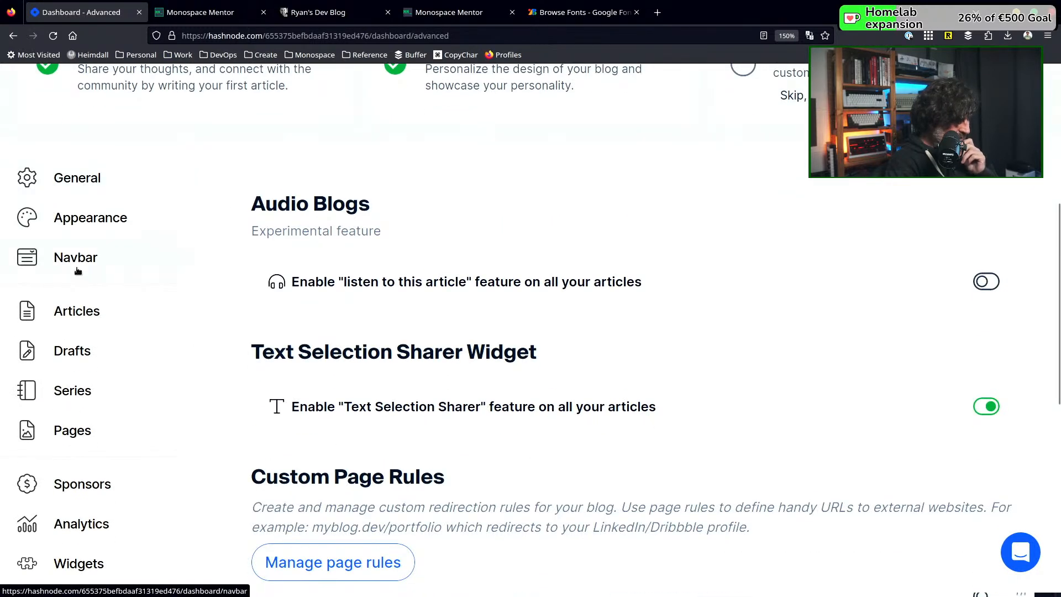
pyautogui.scroll(-1, 93, 279)
pyautogui.scroll(-1, 68, 372)
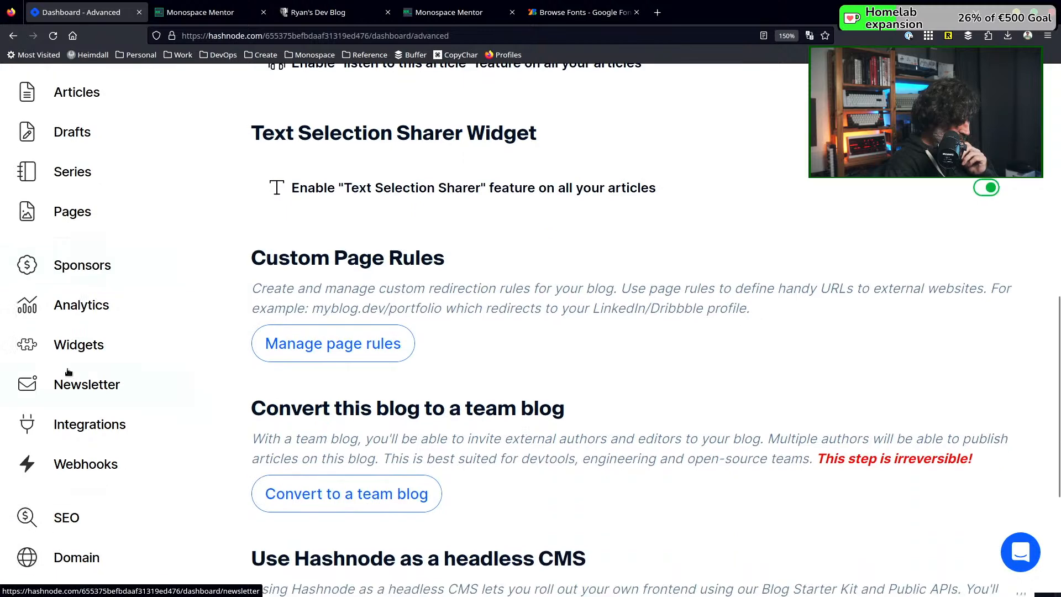
pyautogui.scroll(-2, 90, 404)
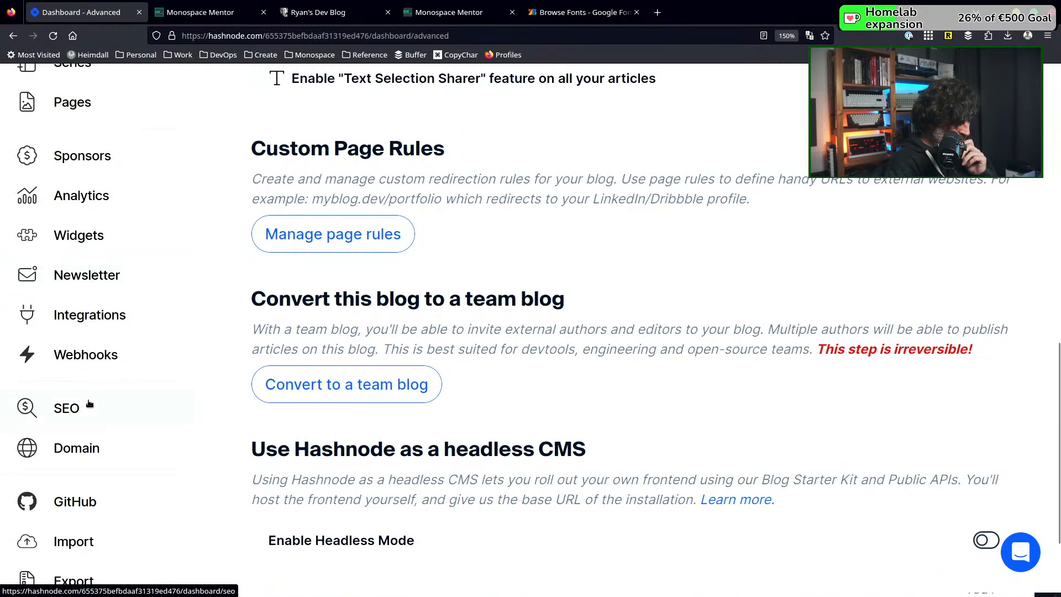
# Open the third-party integrations and examine the analytics, GitHub publishing, Web Monetization and meta tag options
pyautogui.click(96, 321)
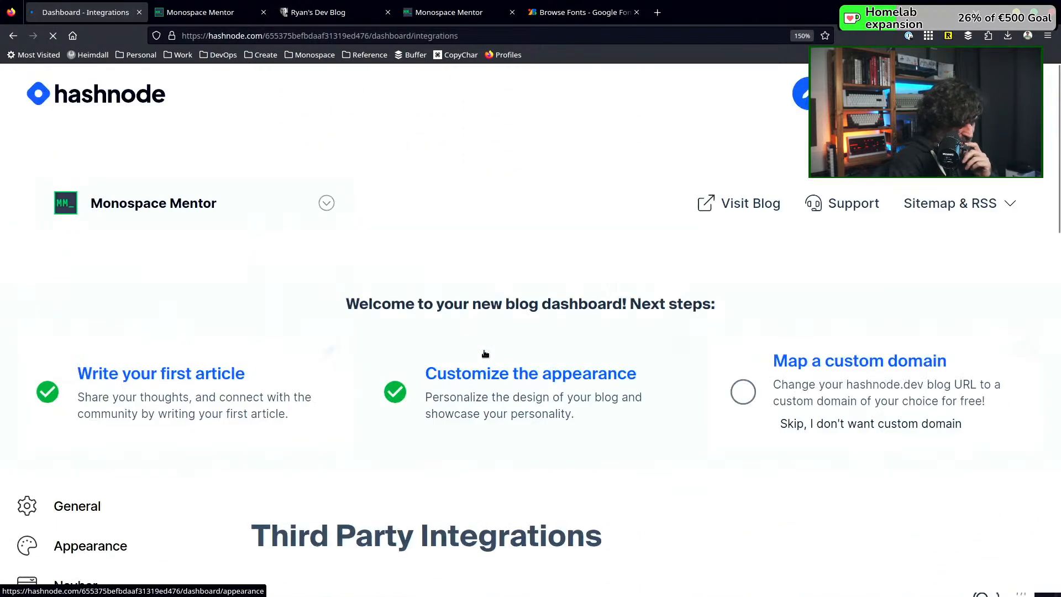
pyautogui.scroll(-3, 498, 351)
pyautogui.scroll(-2, 509, 353)
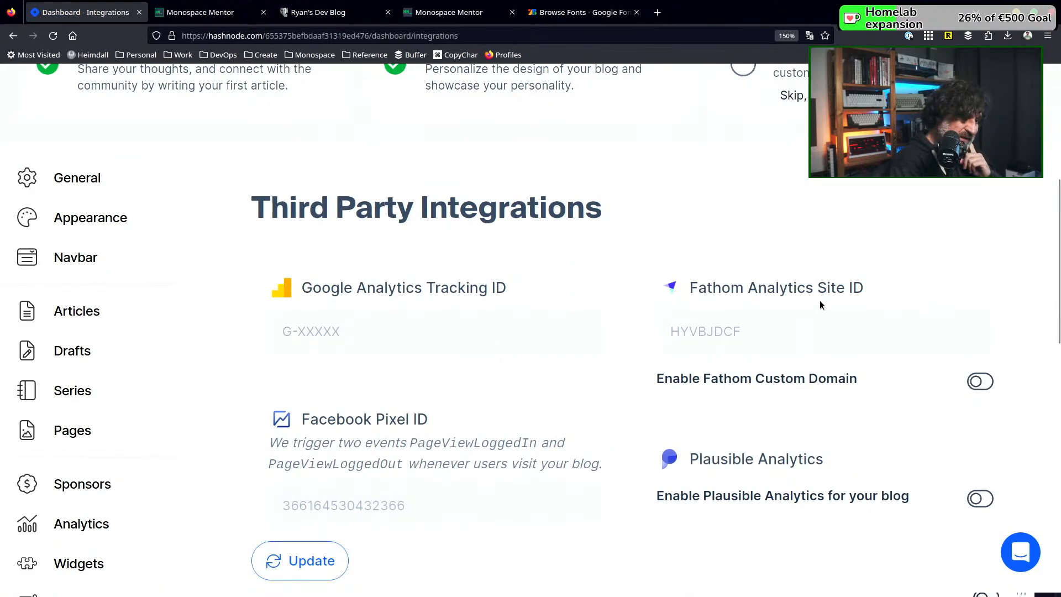
pyautogui.click(733, 329)
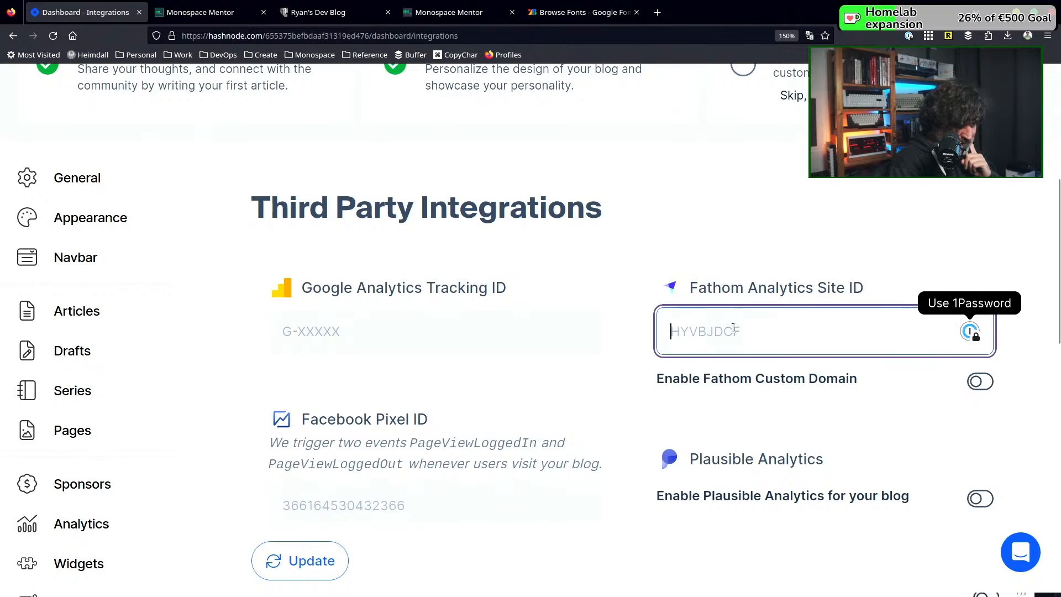
pyautogui.scroll(-2, 668, 347)
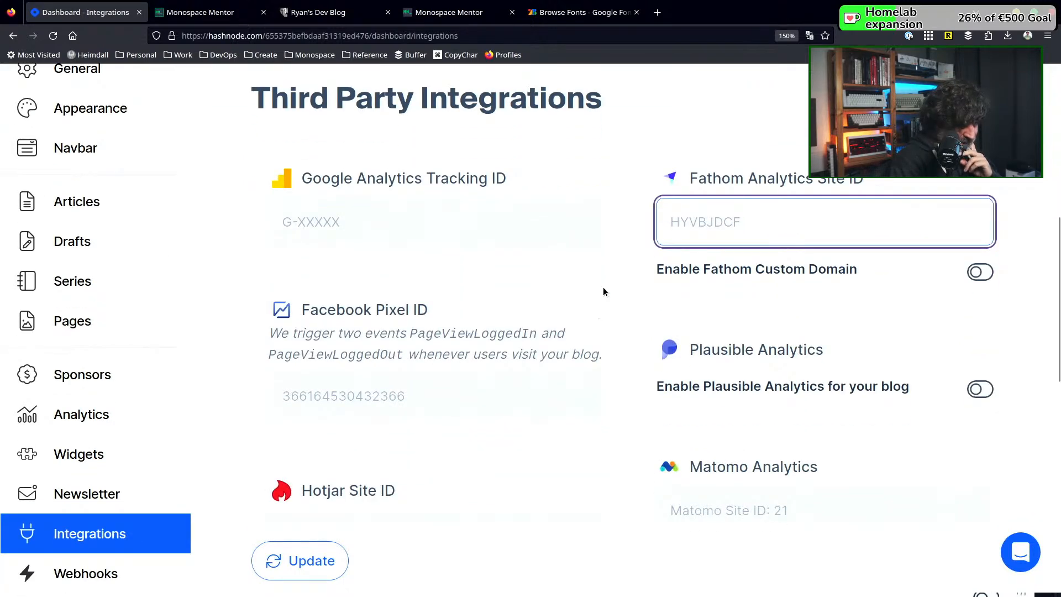
pyautogui.scroll(-3, 602, 286)
pyautogui.scroll(-5, 603, 287)
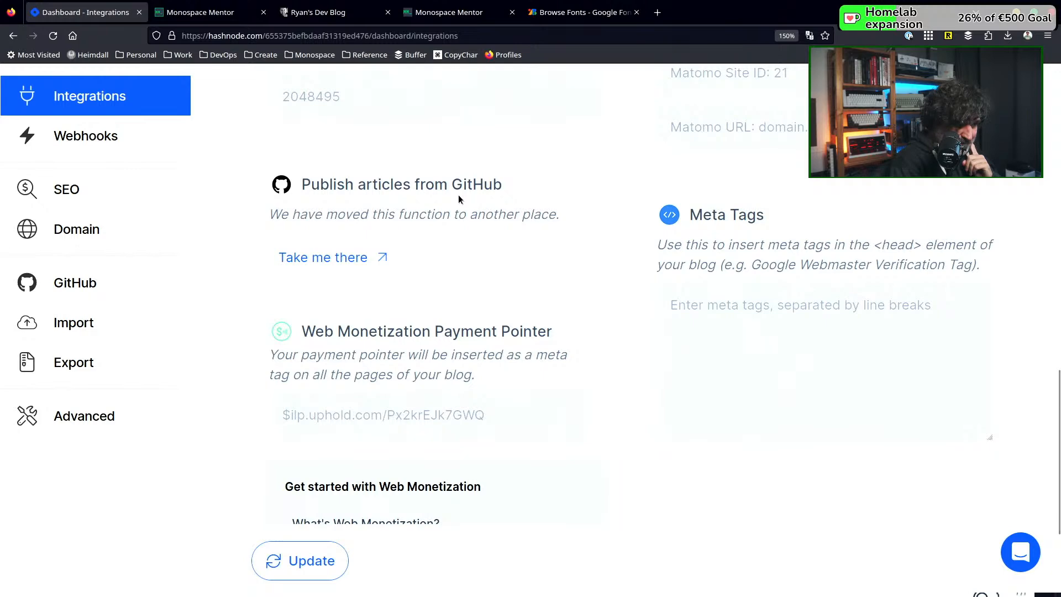
pyautogui.scroll(-2, 458, 199)
pyautogui.scroll(2, 458, 199)
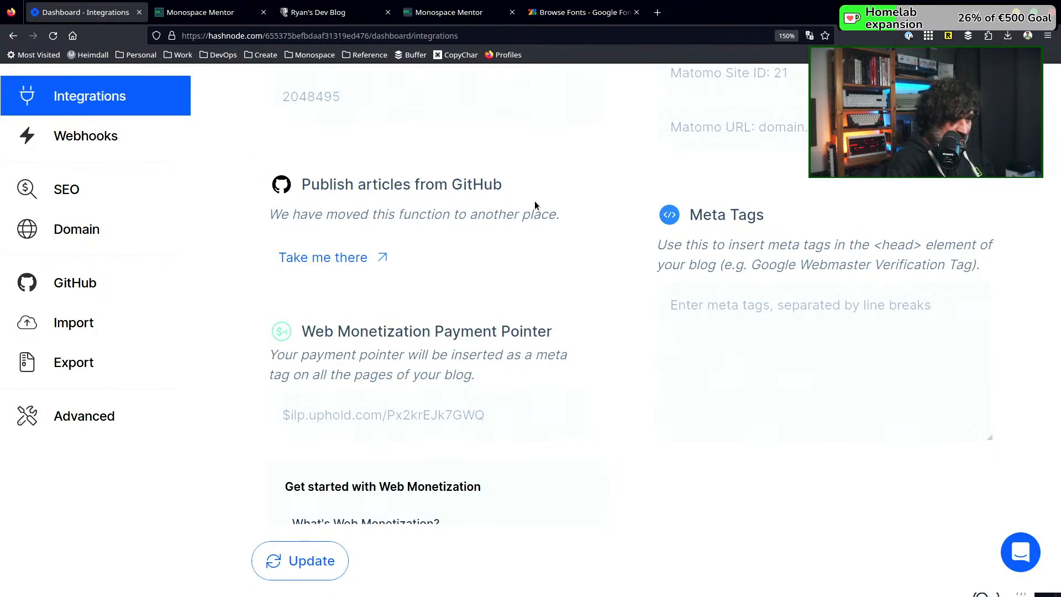
pyautogui.scroll(-2, 535, 205)
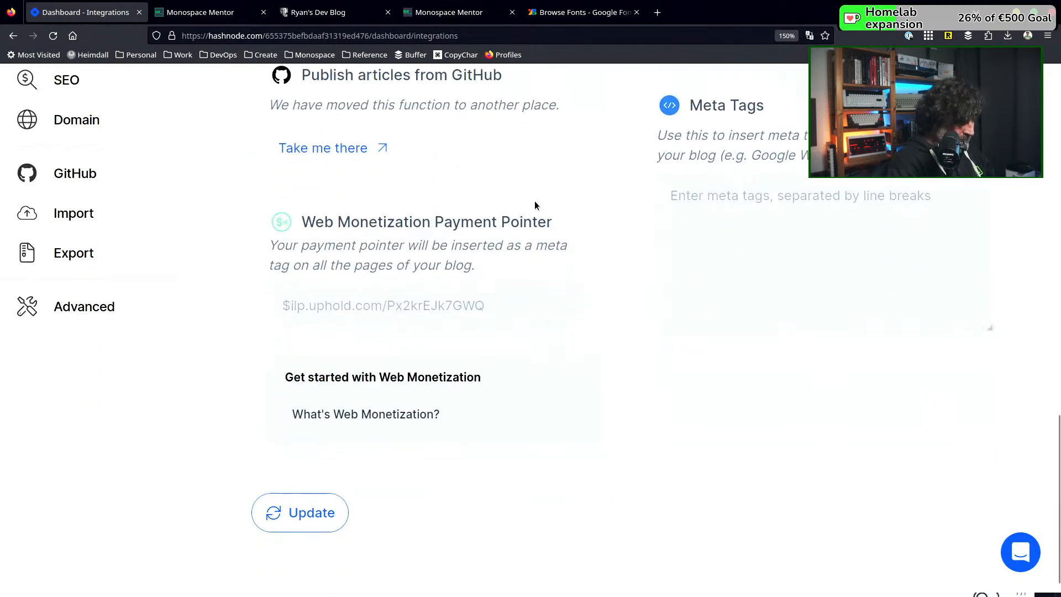
# Open the blog's Webhooks settings and check for existing webhooks
pyautogui.scroll(2, 422, 217)
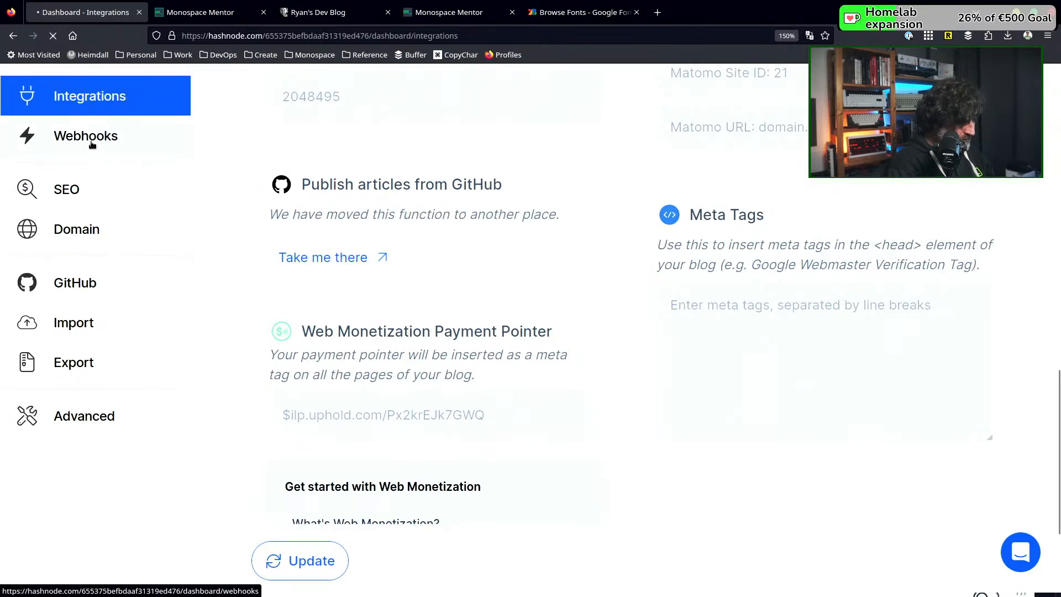
pyautogui.scroll(-6, 349, 249)
pyautogui.scroll(-6, 349, 250)
pyautogui.scroll(-1, 349, 250)
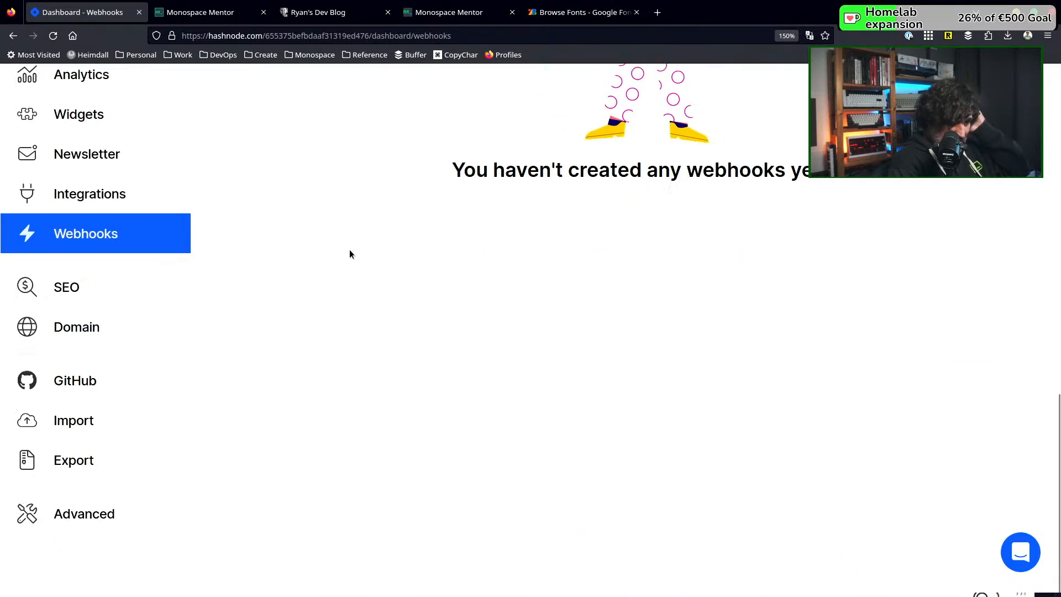
pyautogui.scroll(9, 349, 254)
pyautogui.scroll(-4, 350, 255)
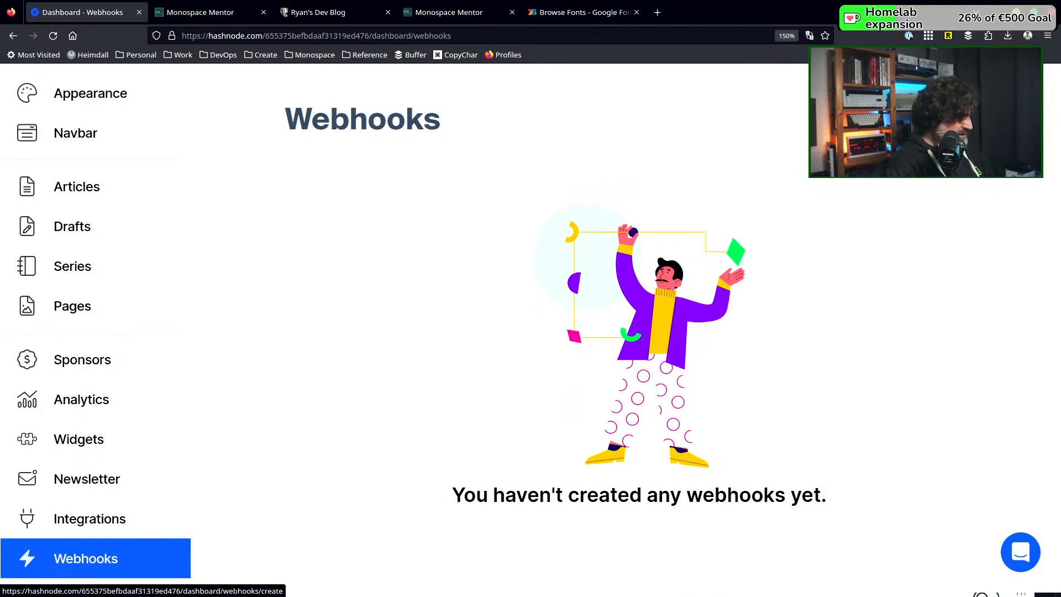
# Open the form for a new webhook and examine its URL, event and secret options
pyautogui.click(928, 119)
pyautogui.scroll(-5, 493, 348)
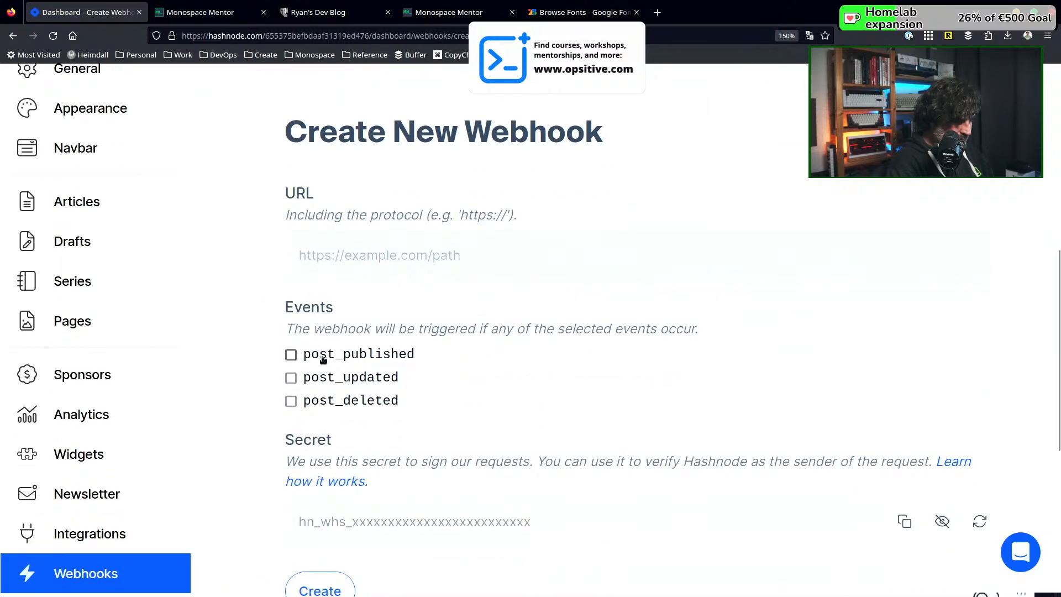
pyautogui.scroll(-2, 364, 376)
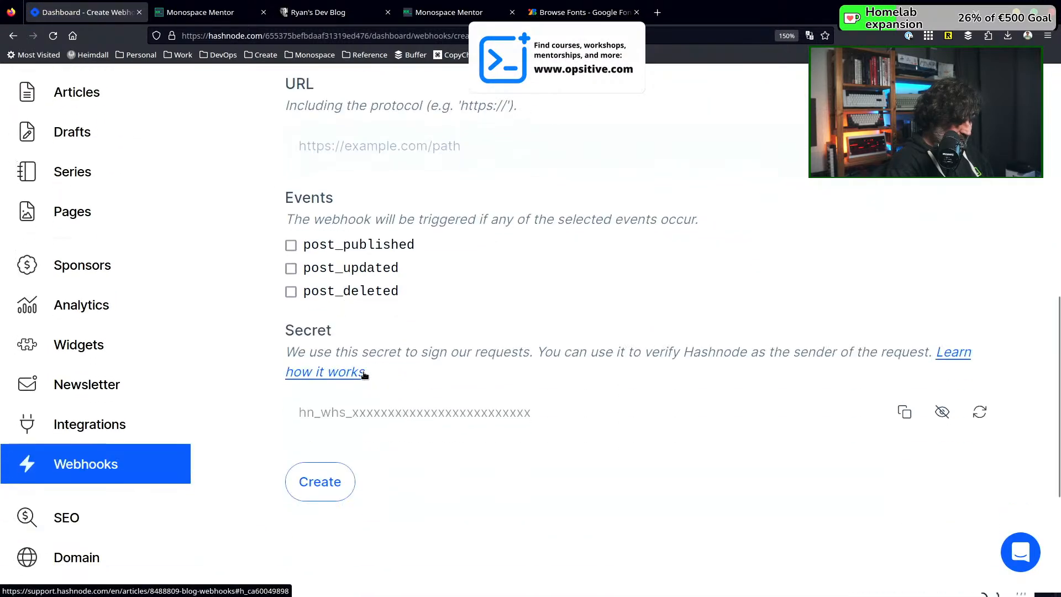
pyautogui.scroll(-3, 362, 374)
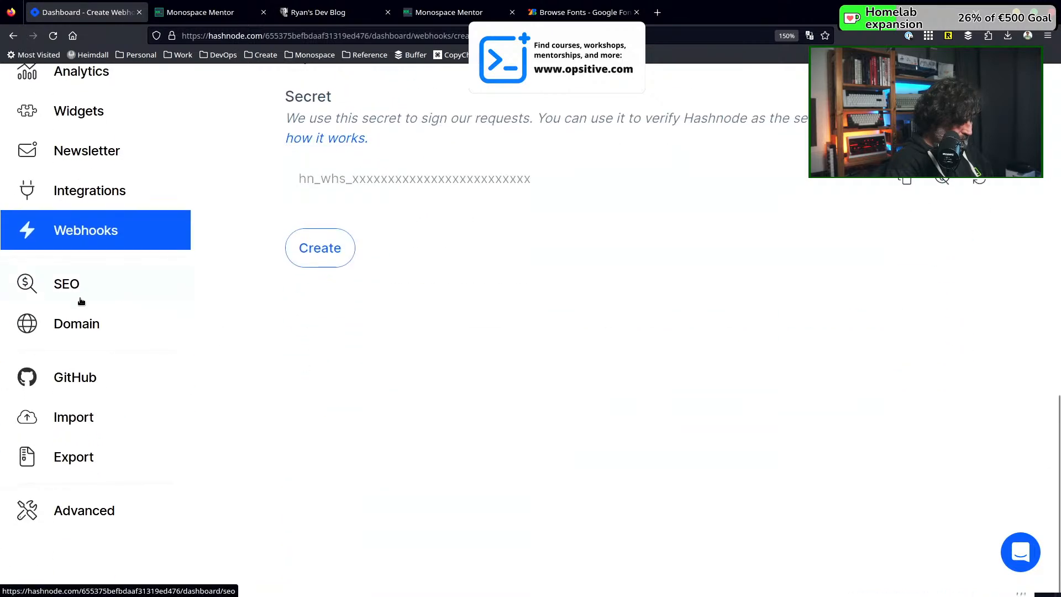
# Open the GitHub integration settings, check Publish from GitHub, and read the setup instructions for backing up articles to GitHub
pyautogui.click(79, 382)
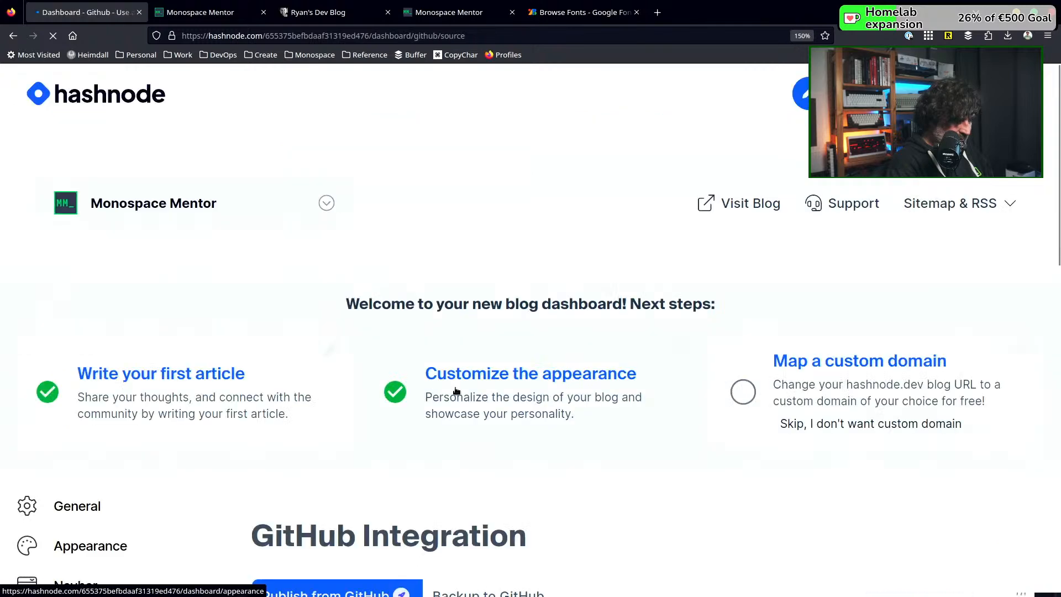
pyautogui.scroll(-1, 455, 391)
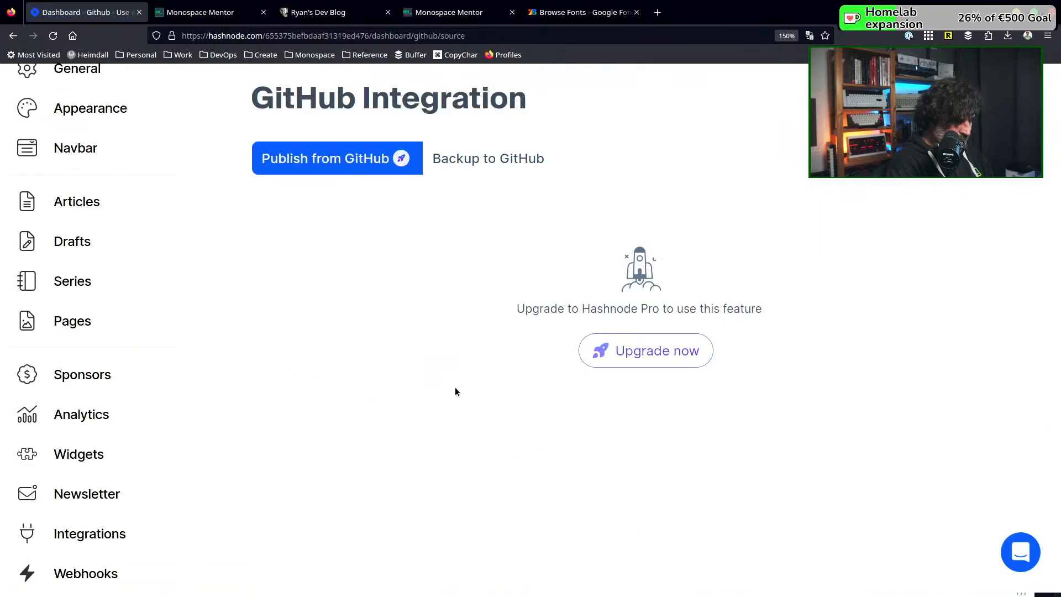
pyautogui.click(495, 166)
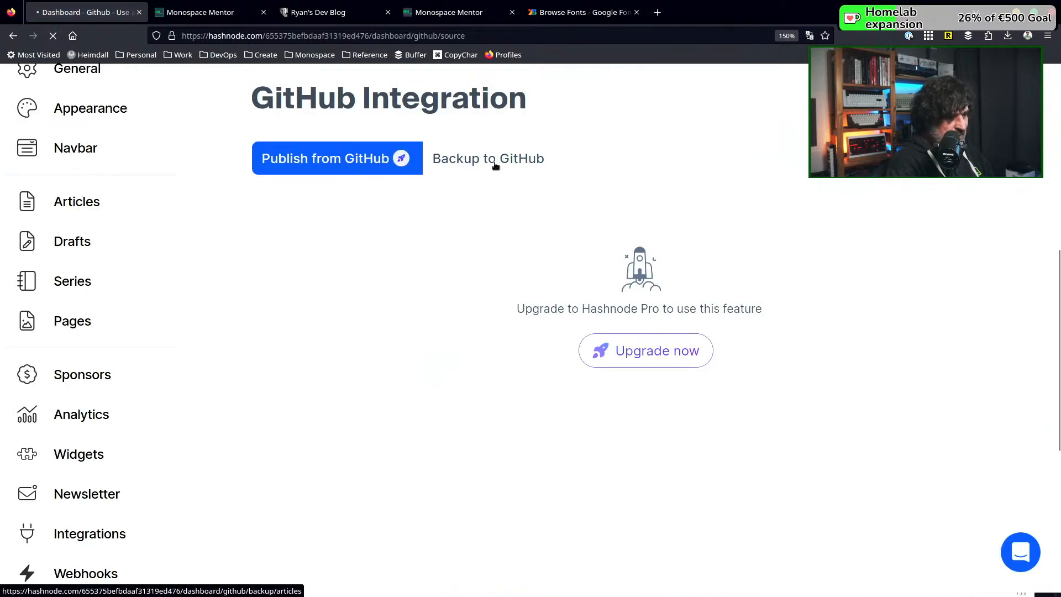
pyautogui.scroll(-2, 539, 257)
pyautogui.scroll(2, 539, 263)
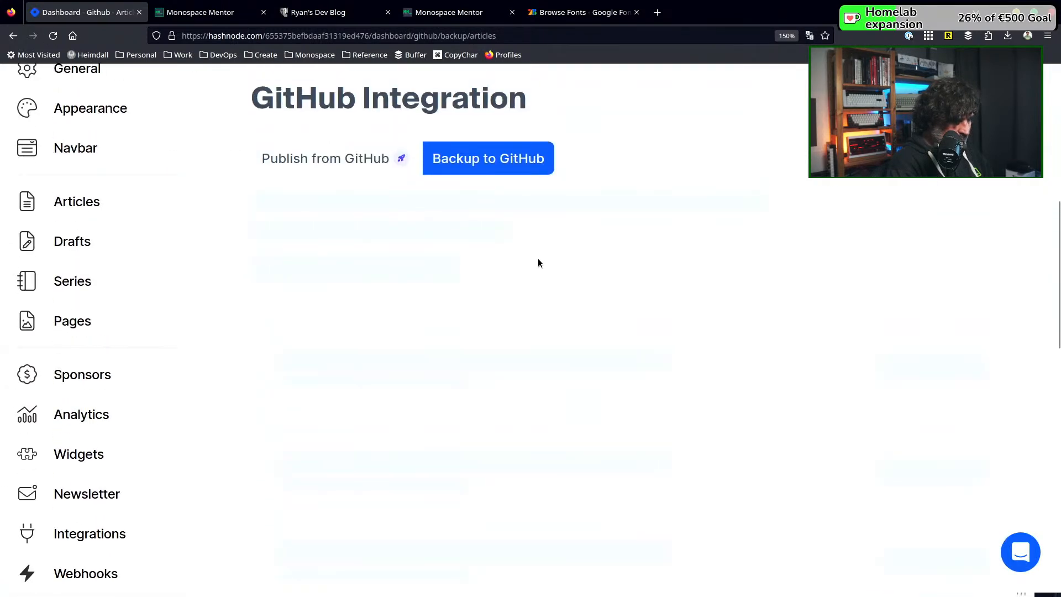
pyautogui.scroll(-12, 539, 262)
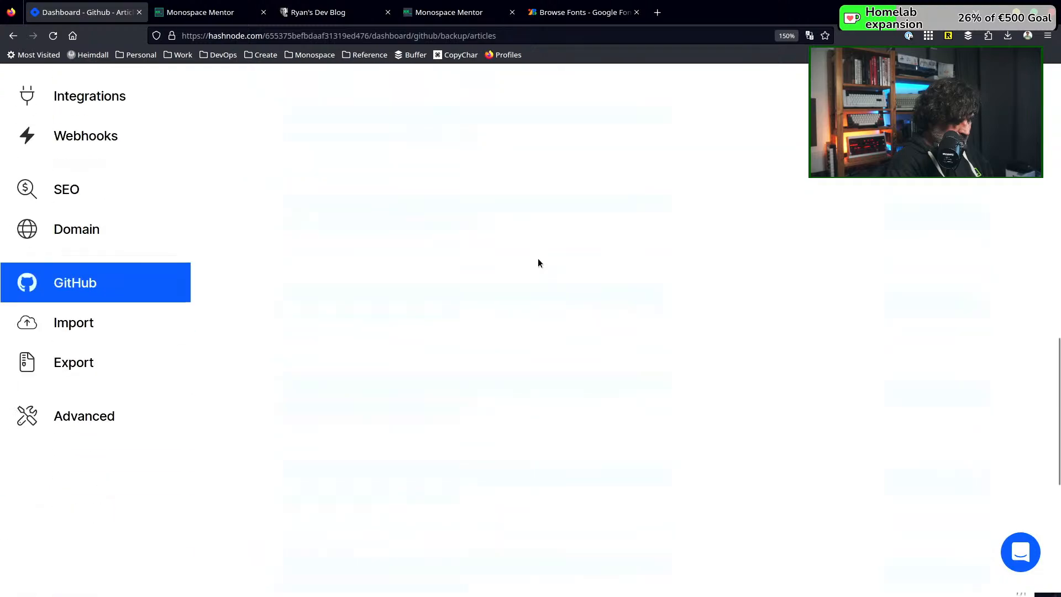
pyautogui.scroll(15, 538, 263)
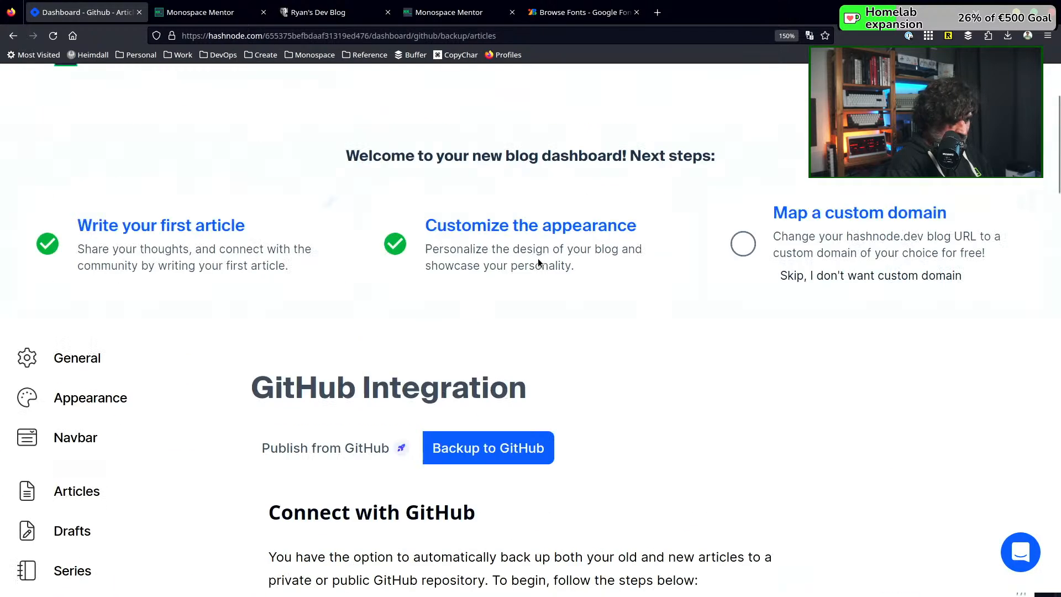
pyautogui.scroll(-6, 538, 263)
pyautogui.scroll(3, 538, 263)
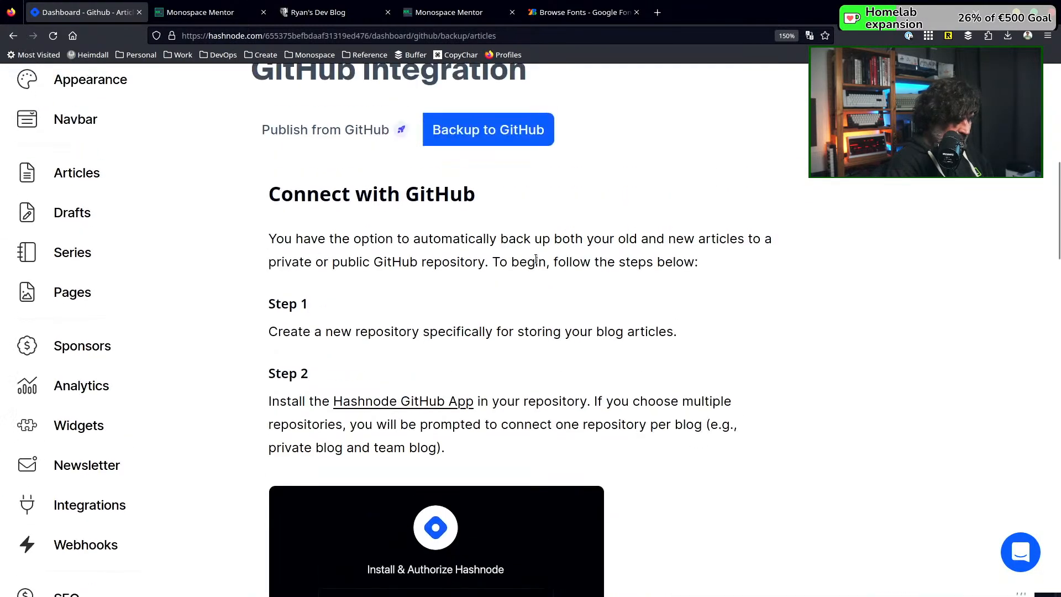
pyautogui.scroll(-6, 487, 230)
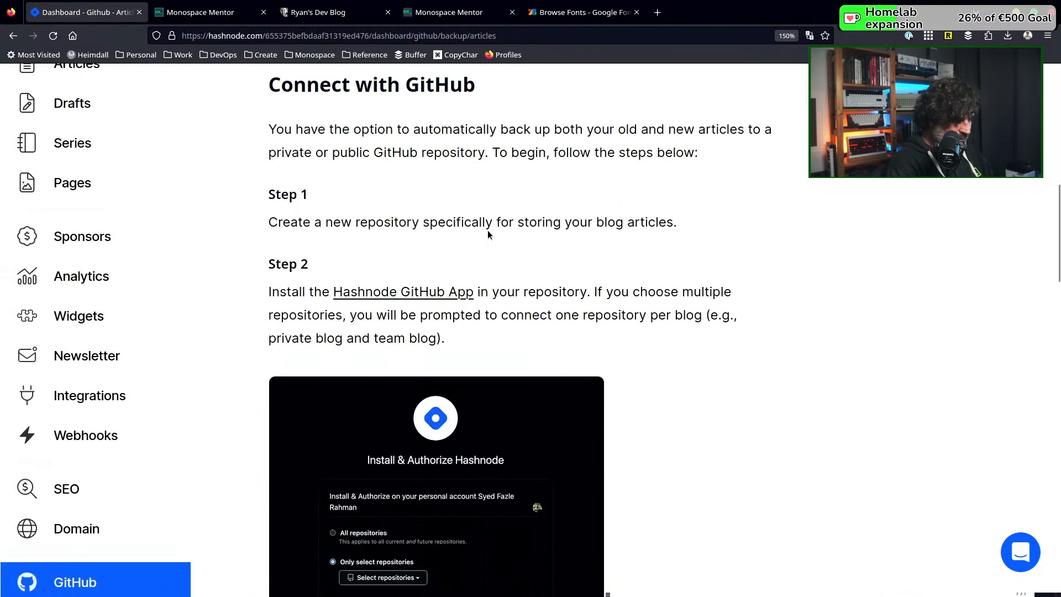
# Read the remaining GitHub backup setup instructions and check the backup status of the blog's articles
pyautogui.scroll(-10, 645, 246)
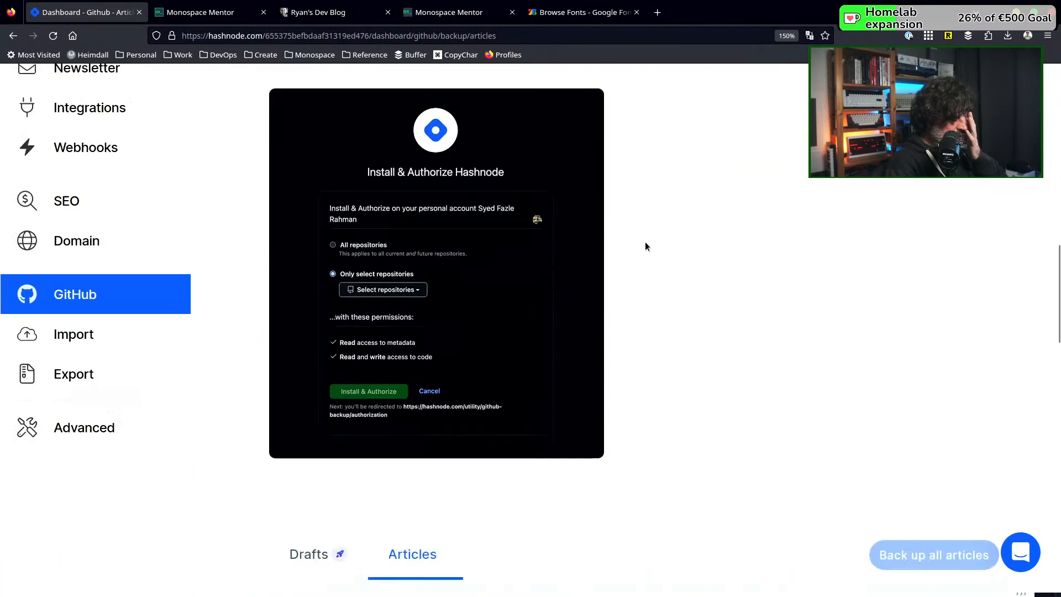
pyautogui.scroll(-5, 645, 246)
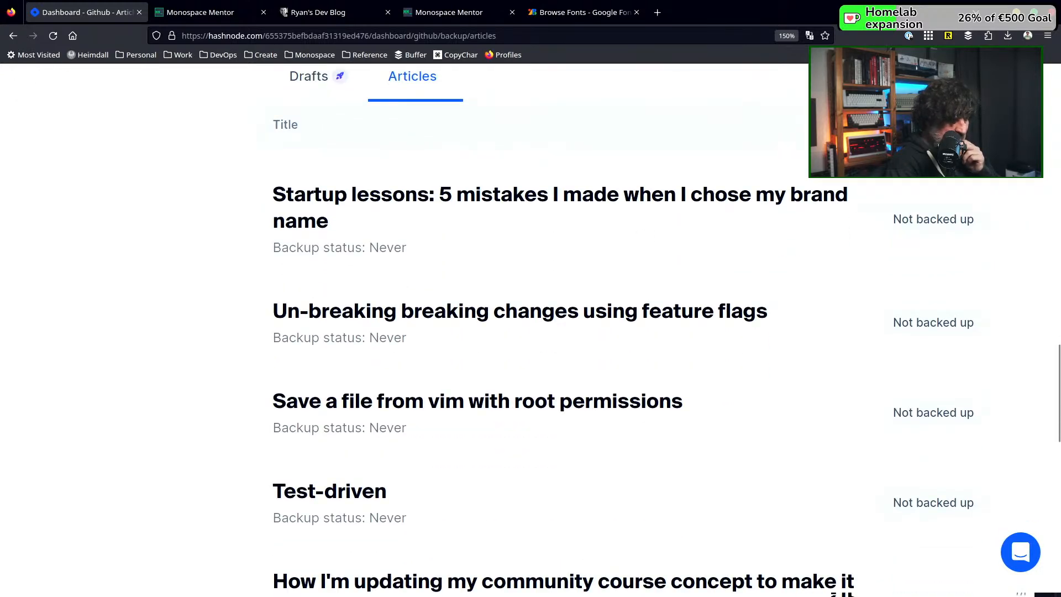
pyautogui.scroll(-16, 511, 132)
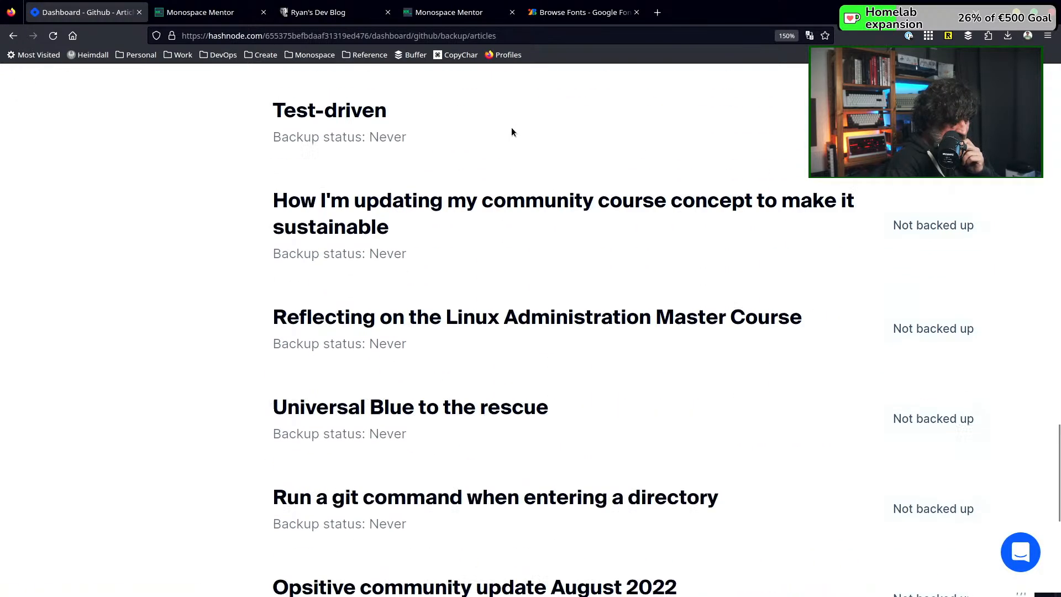
pyautogui.scroll(15, 512, 130)
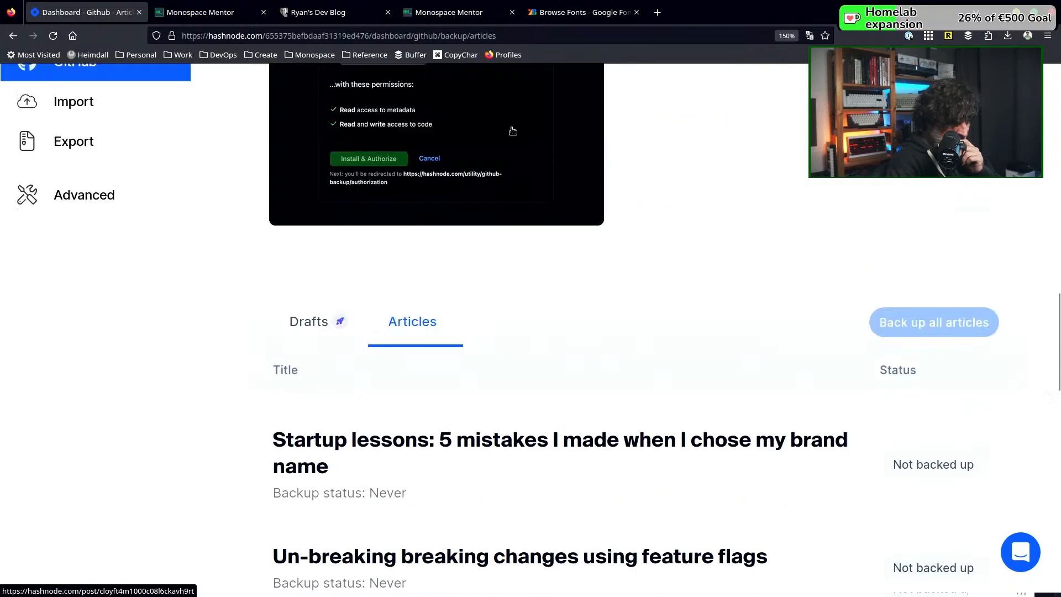
pyautogui.scroll(-5, 190, 339)
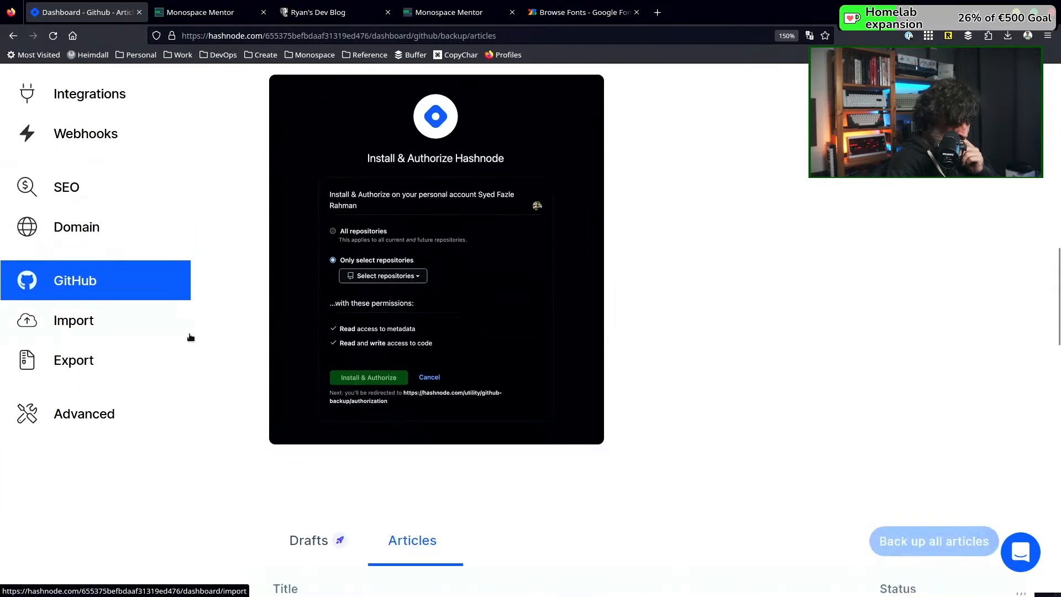
# Open the blog's Advanced settings and examine the audio blog, text sharer, page rule, team blog and headless CMS options
pyautogui.click(78, 415)
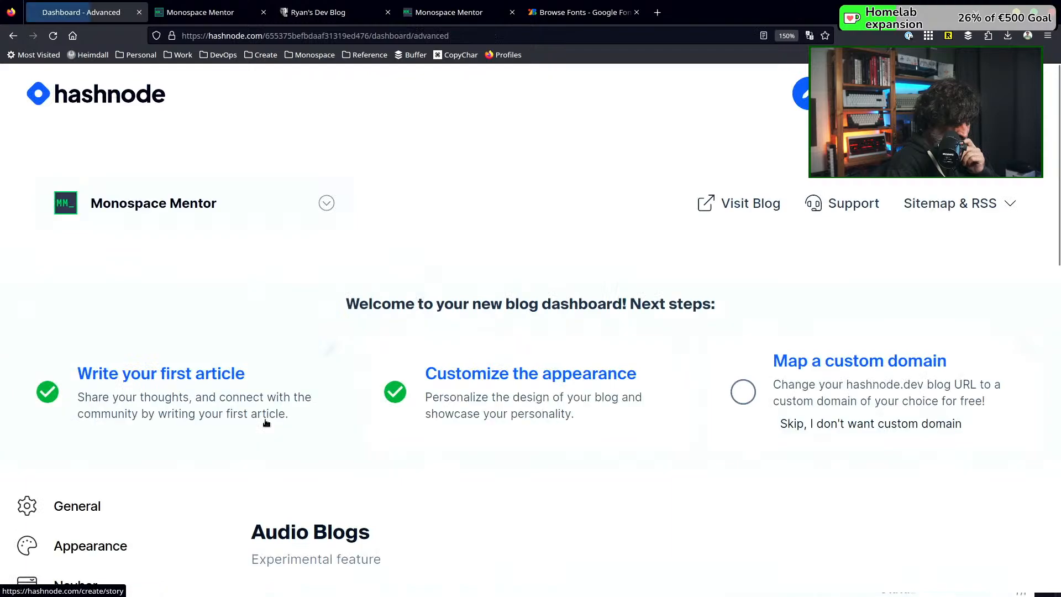
pyautogui.scroll(-6, 266, 423)
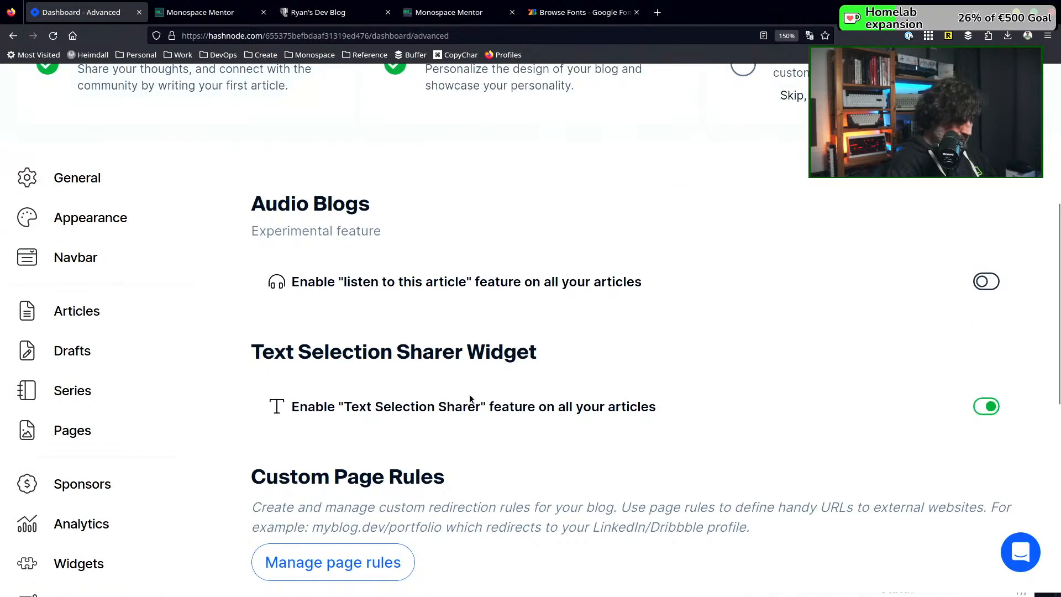
pyautogui.scroll(-5, 469, 396)
pyautogui.scroll(-3, 469, 393)
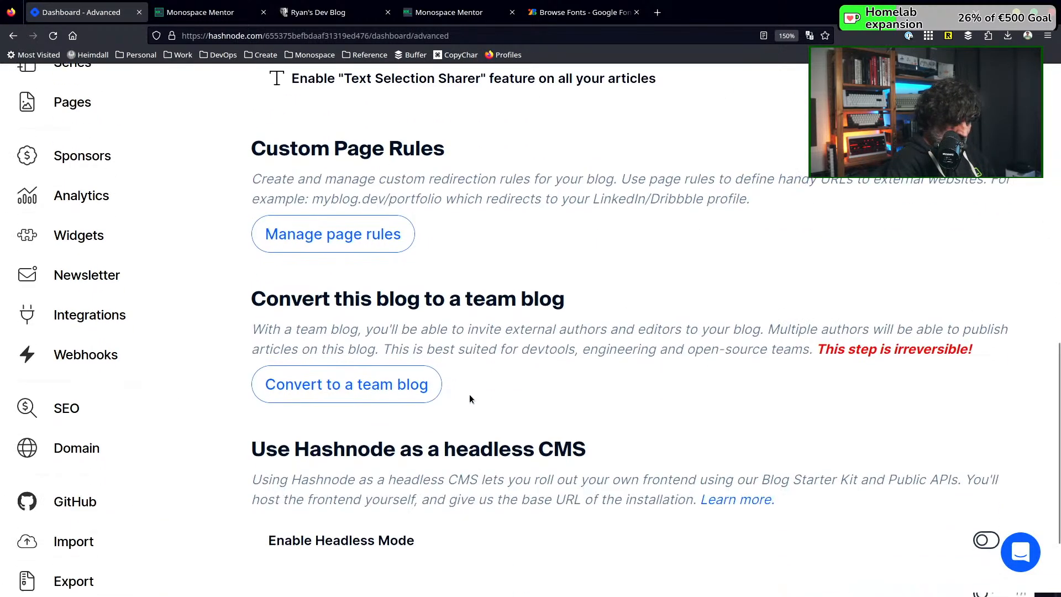
pyautogui.scroll(-3, 469, 393)
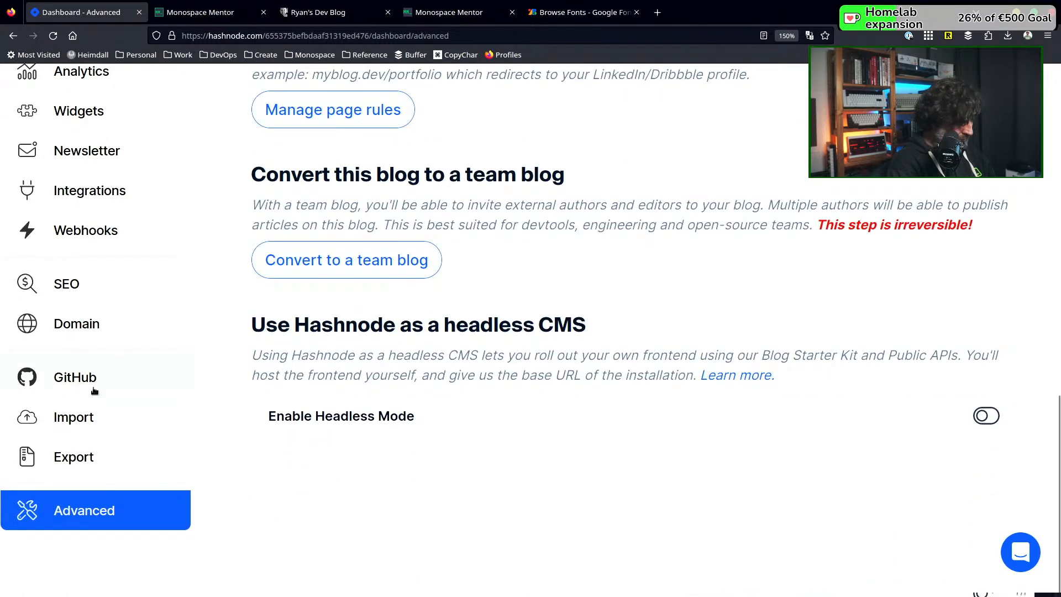
pyautogui.scroll(7, 87, 374)
pyautogui.scroll(5, 85, 372)
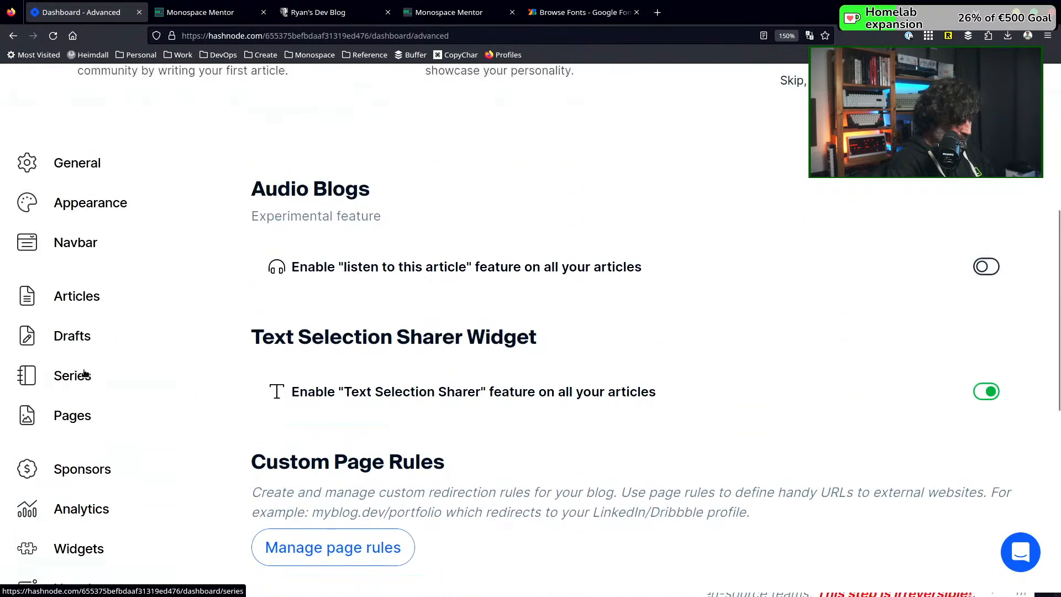
pyautogui.scroll(5, 88, 364)
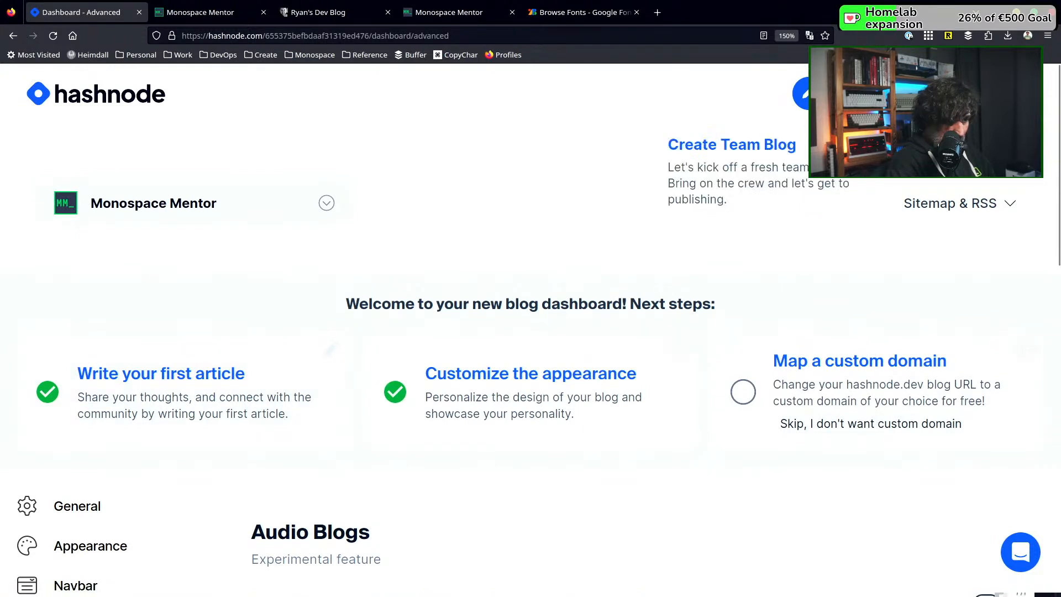
# Open the Pro Subscription page in the account settings and examine the price and features of the Hashnode Pro plan
pyautogui.click(1018, 93)
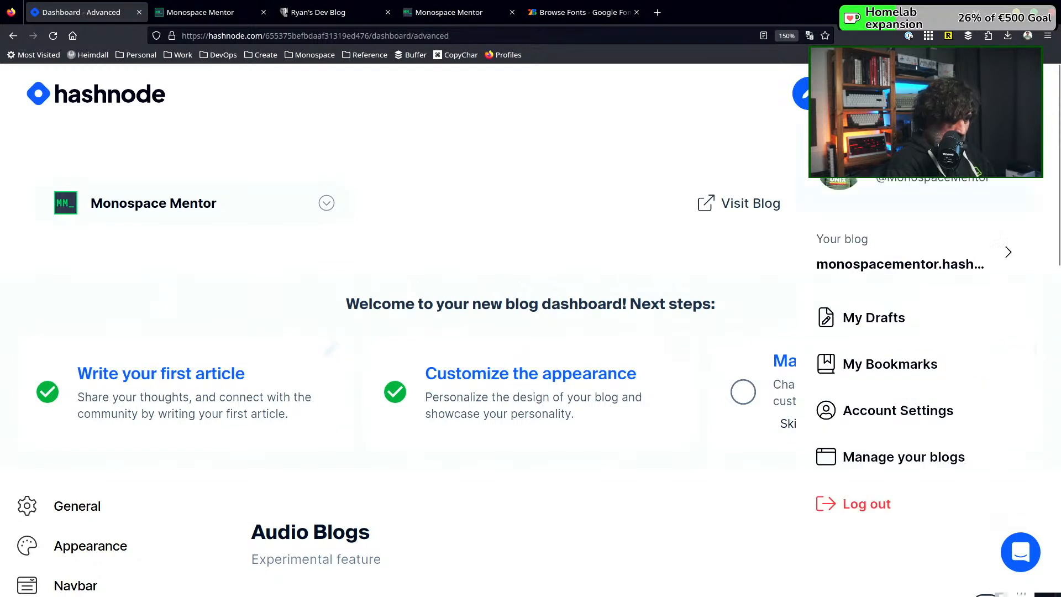
pyautogui.click(899, 414)
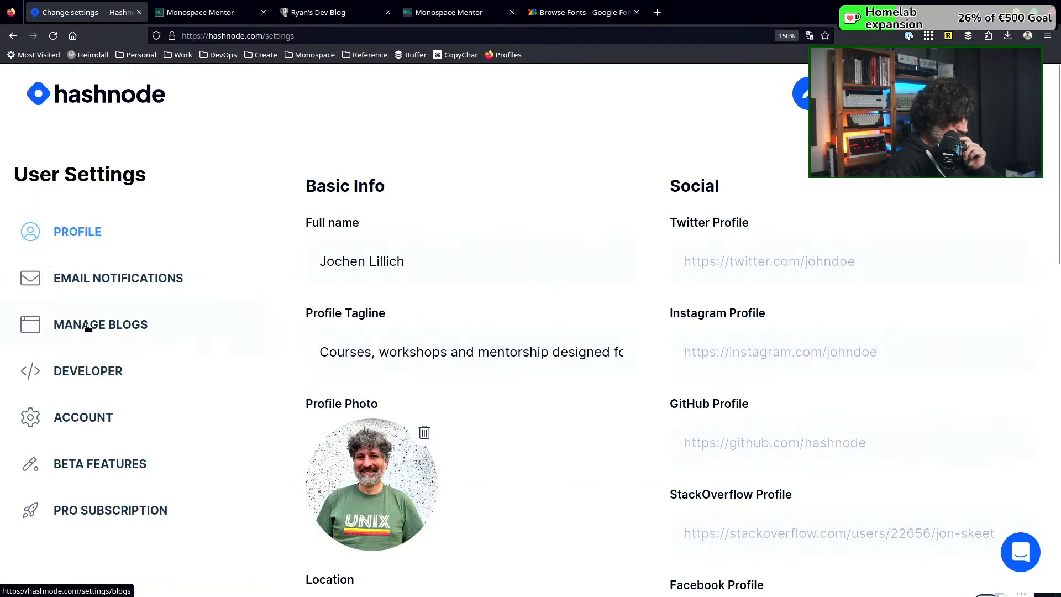
pyautogui.click(90, 520)
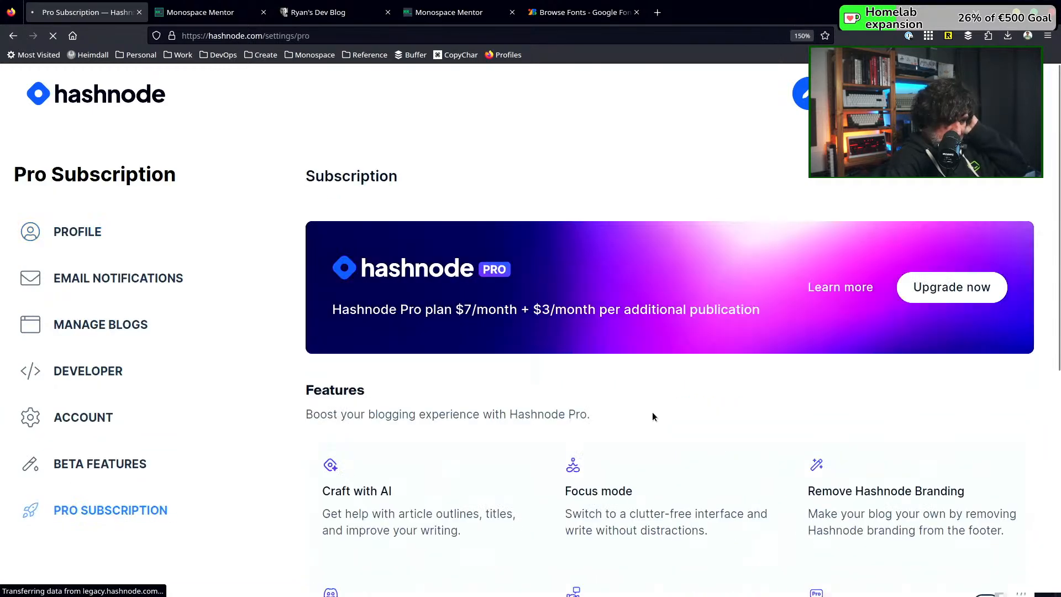
pyautogui.scroll(-4, 601, 390)
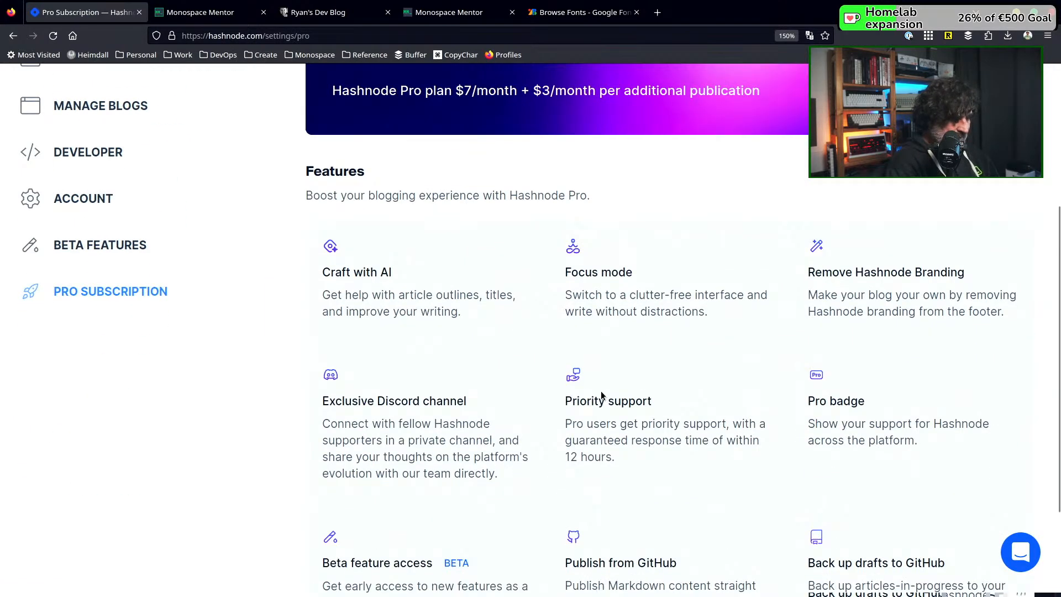
pyautogui.scroll(-2, 404, 228)
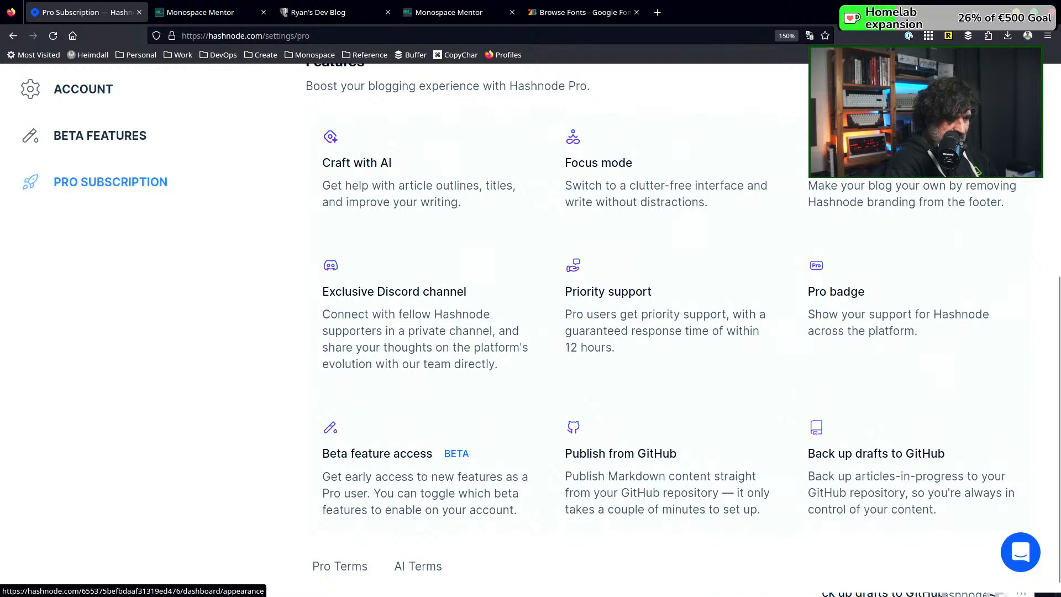
pyautogui.scroll(-1, 729, 174)
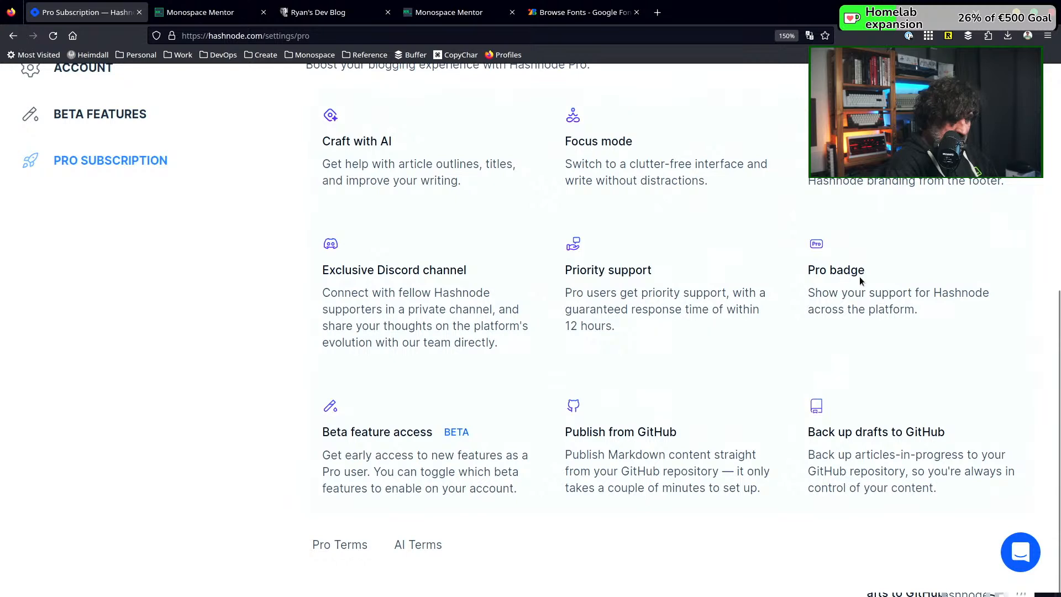
pyautogui.scroll(5, 883, 279)
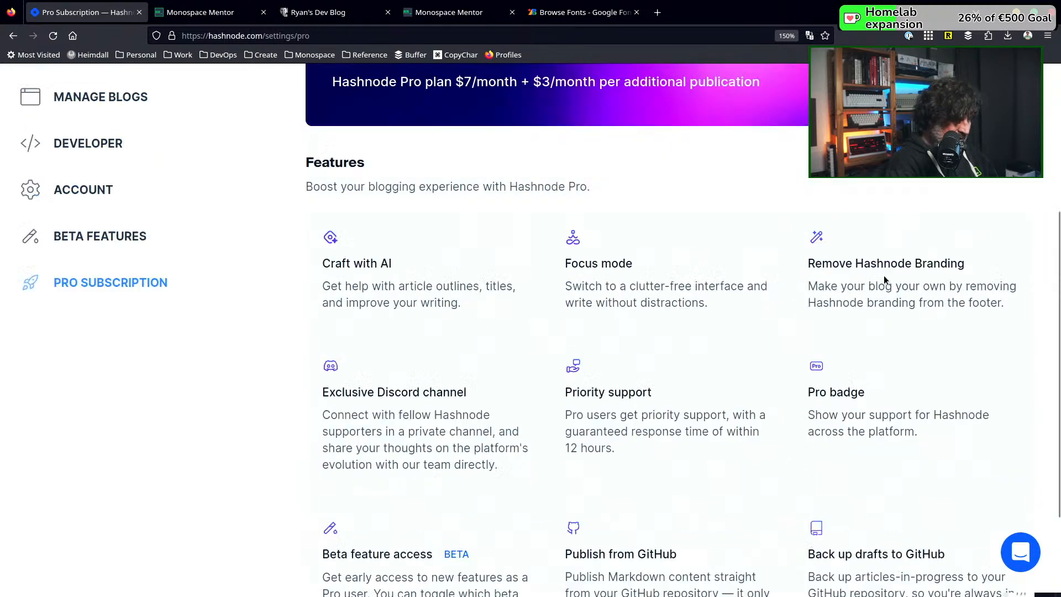
pyautogui.scroll(-2, 362, 297)
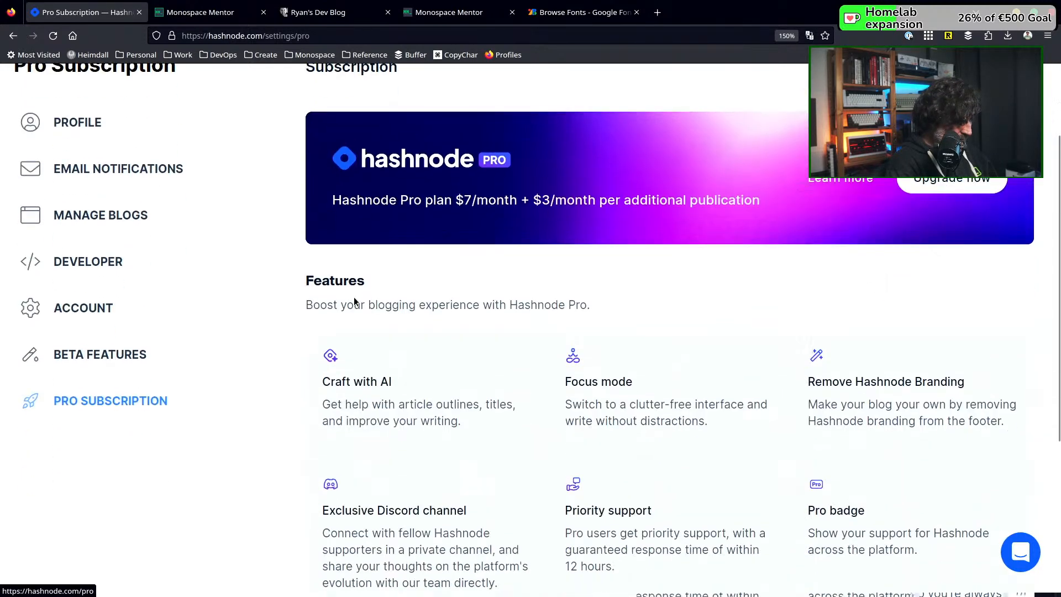
# Try to open the account's beta features, dismiss the Pro upgrade offer, and check the profile menu's options
pyautogui.click(110, 364)
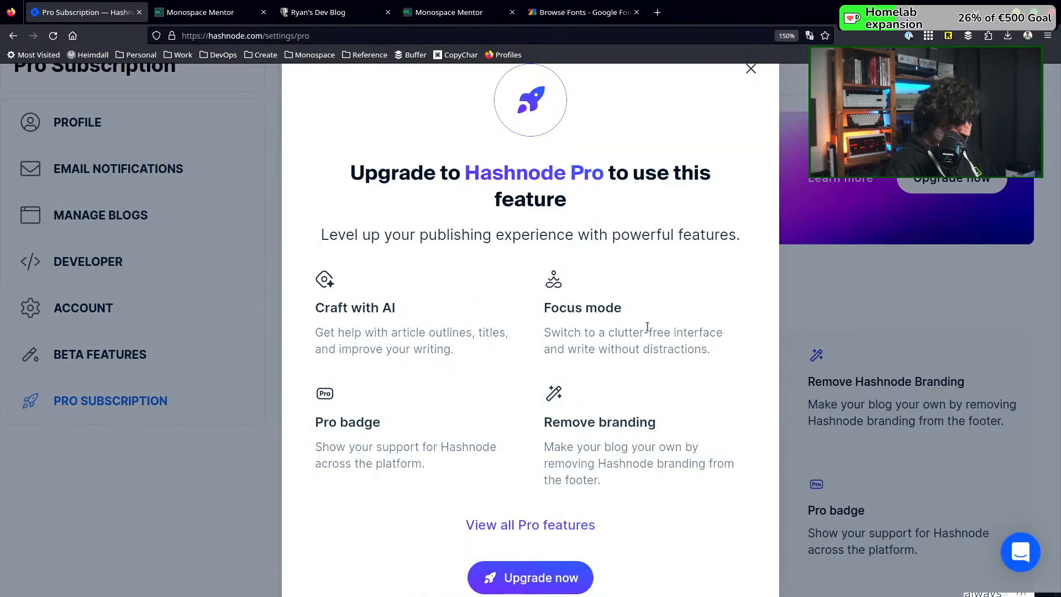
pyautogui.click(211, 481)
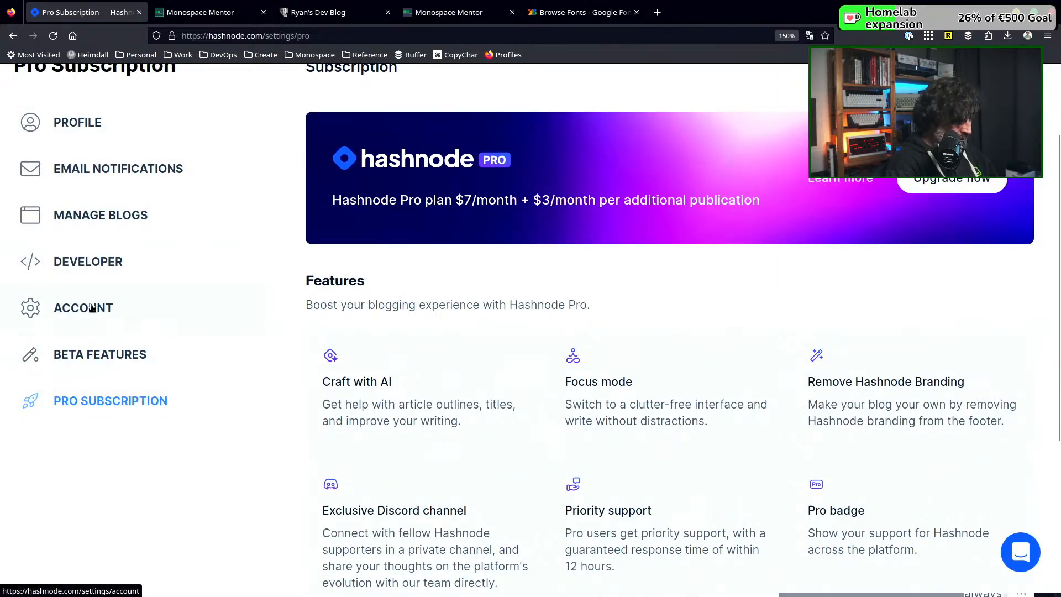
pyautogui.scroll(2, 111, 253)
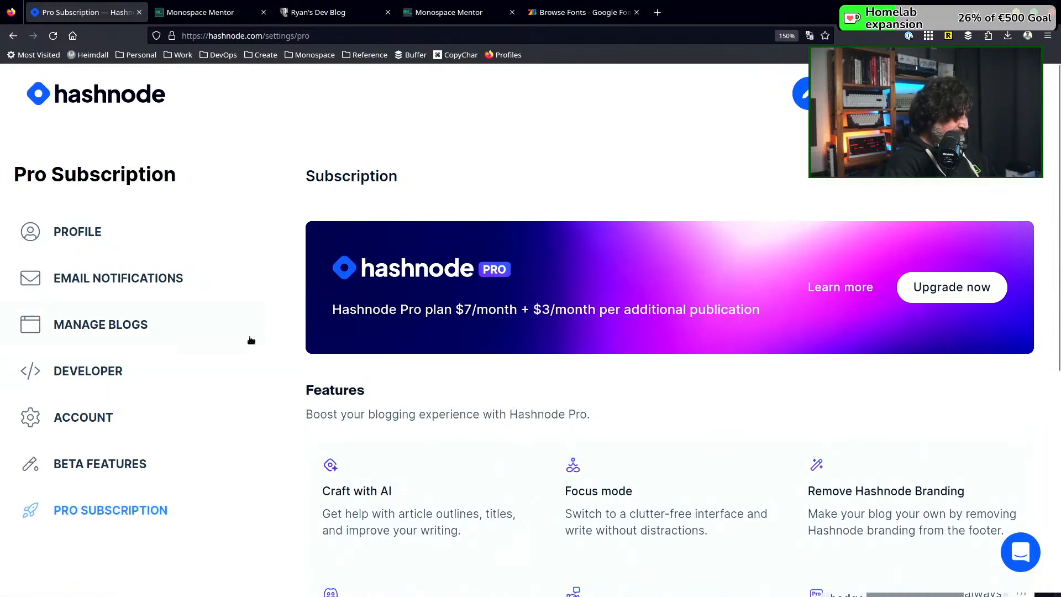
pyautogui.scroll(-5, 249, 330)
pyautogui.scroll(5, 250, 329)
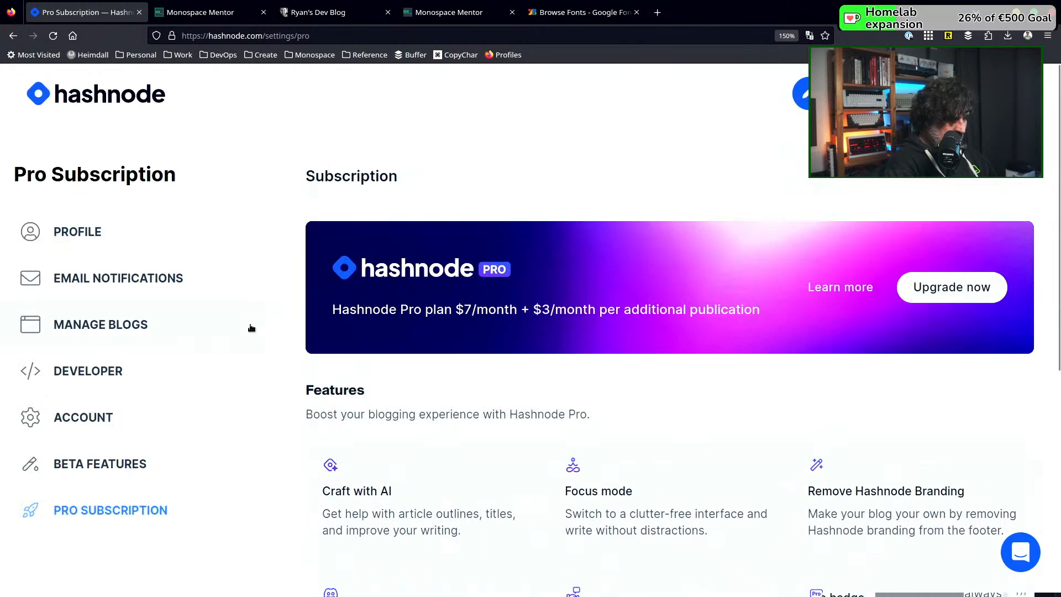
pyautogui.click(1017, 93)
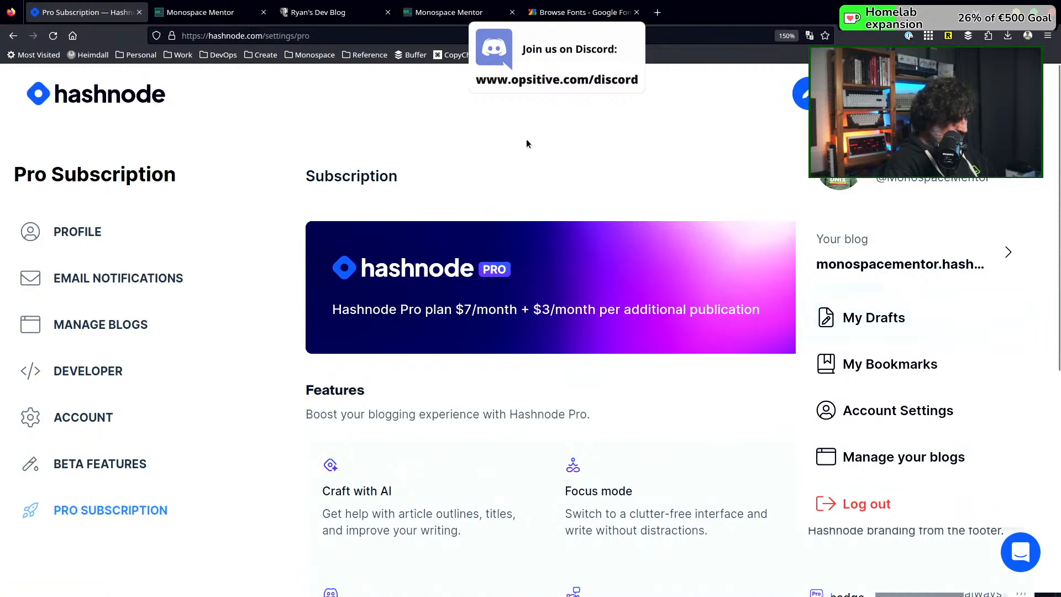
pyautogui.click(595, 119)
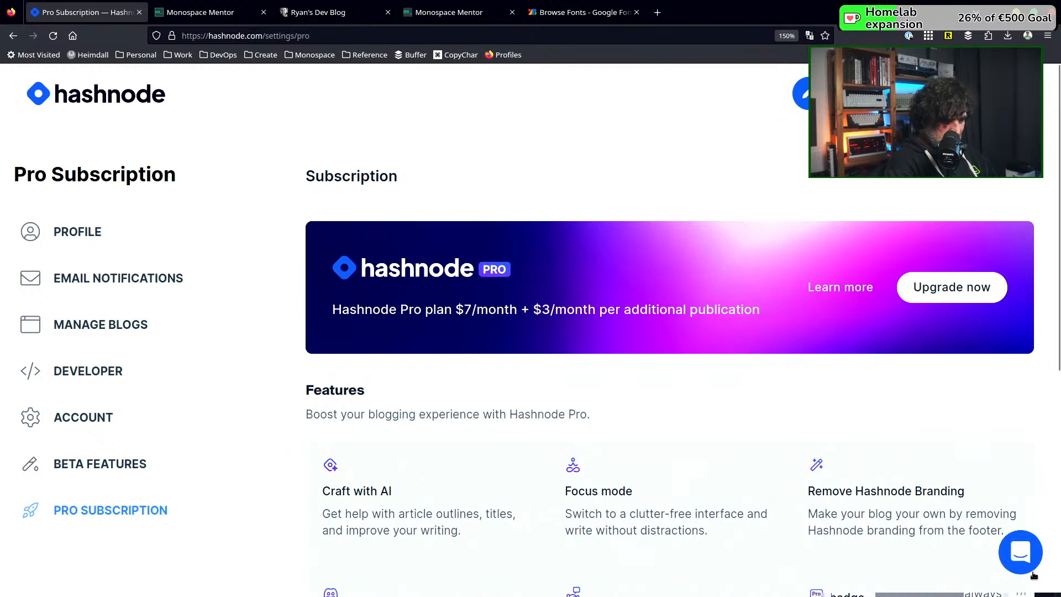
# Search the support help for disabling the newsletter and read the article "How to Enable Newsletter on your Blog"
pyautogui.click(1020, 553)
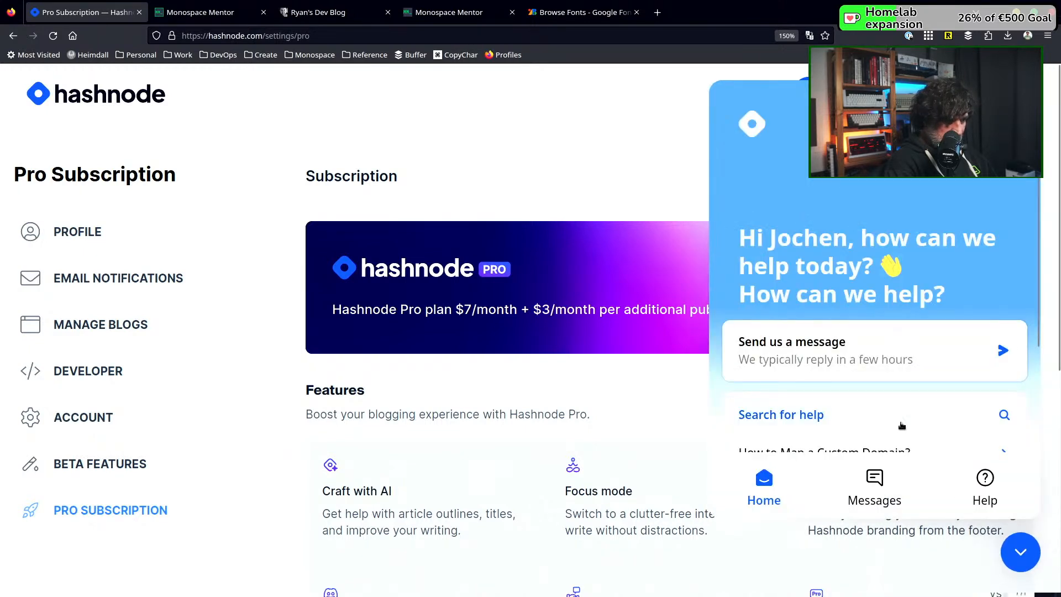
pyautogui.scroll(-5, 830, 371)
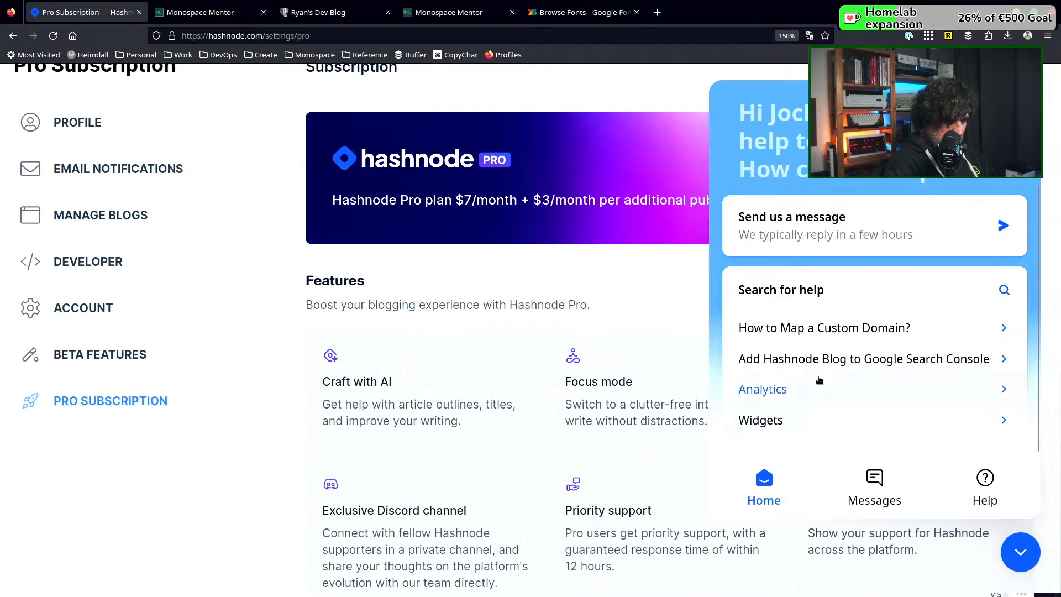
pyautogui.click(820, 295)
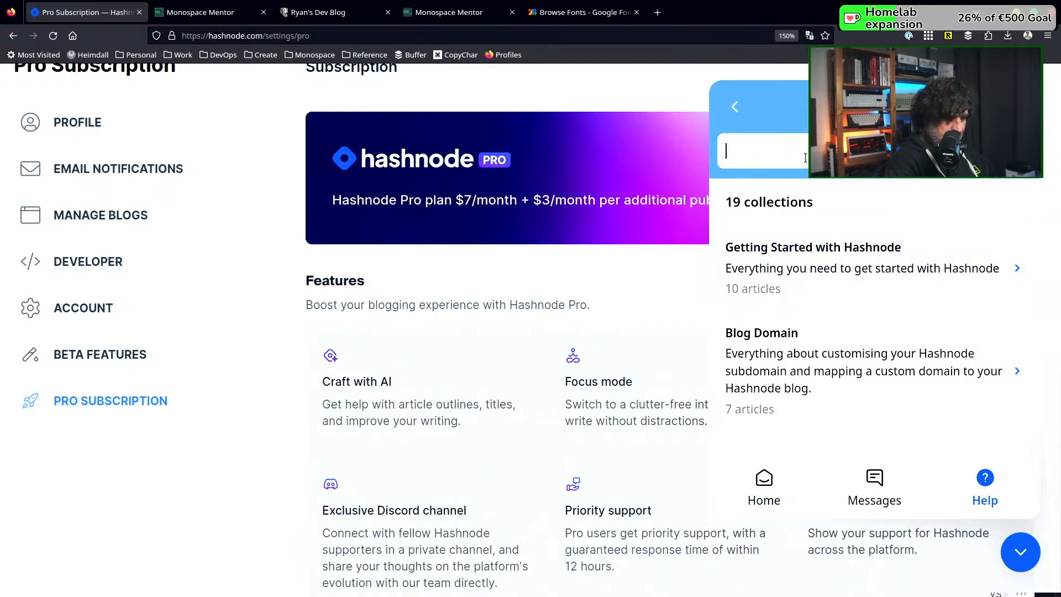
pyautogui.write('disable newslet')
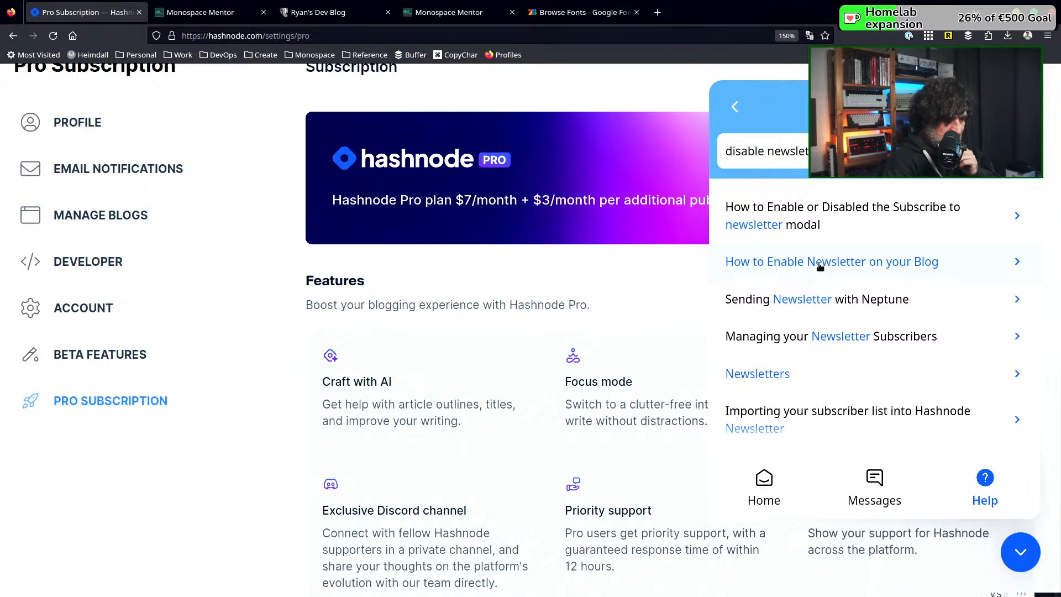
pyautogui.click(818, 264)
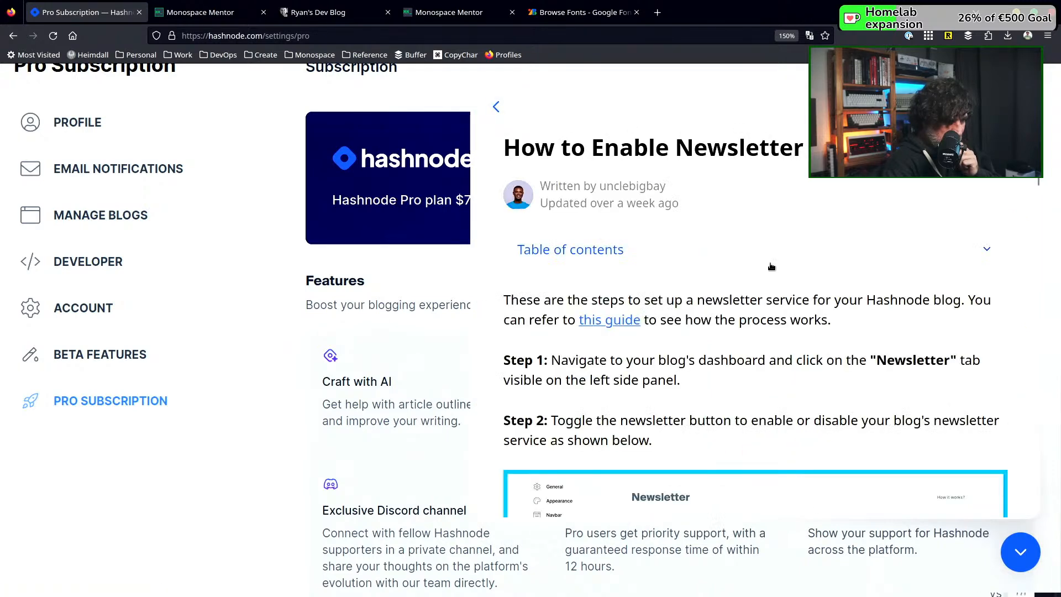
pyautogui.scroll(-2, 708, 282)
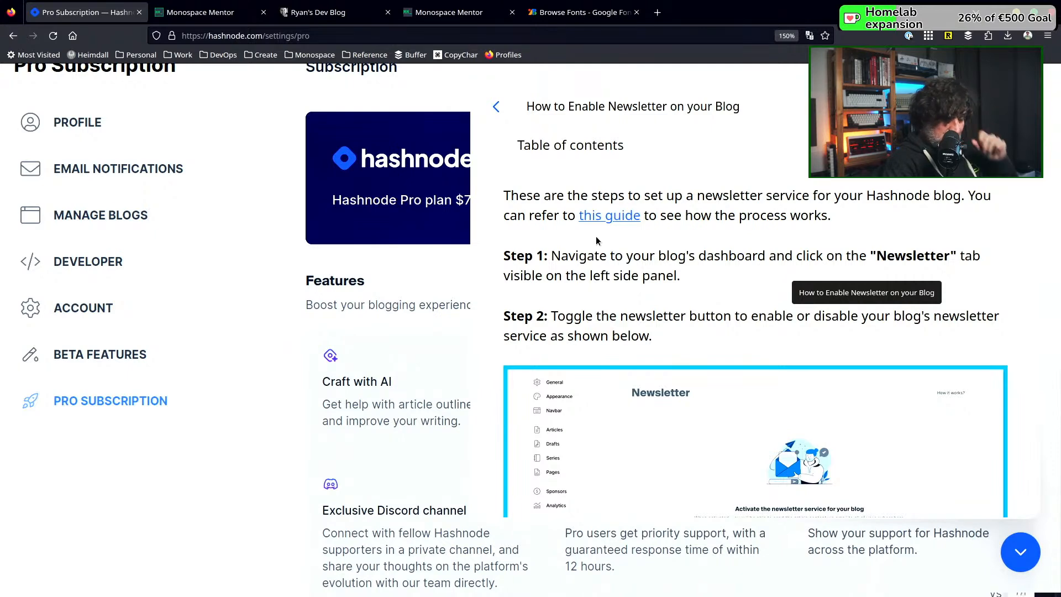
pyautogui.scroll(-2, 564, 231)
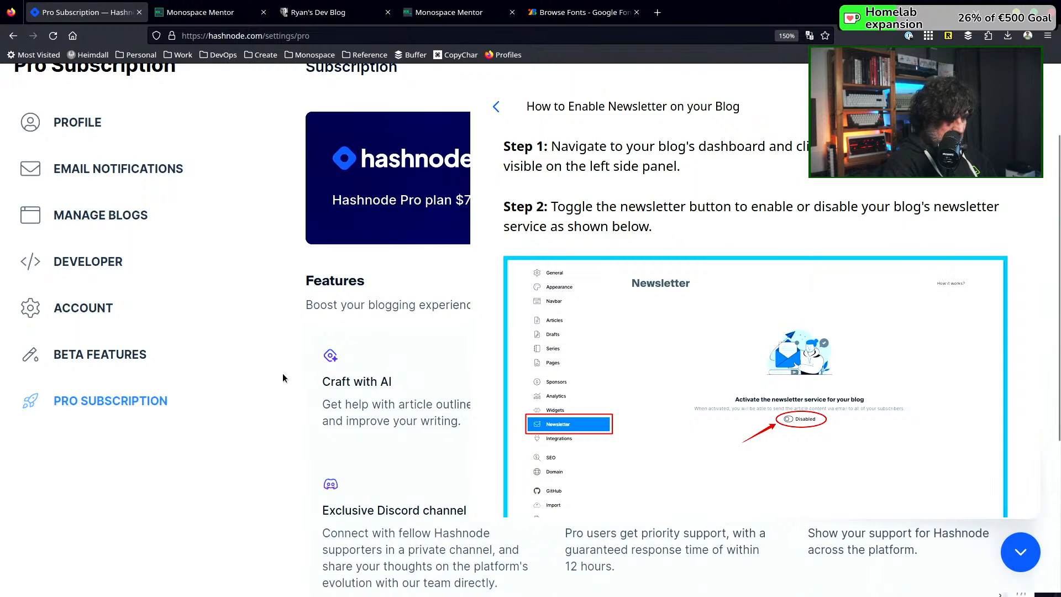
# Open the account's list of managed blogs and visit the Monospace Mentor blog from it
pyautogui.click(101, 223)
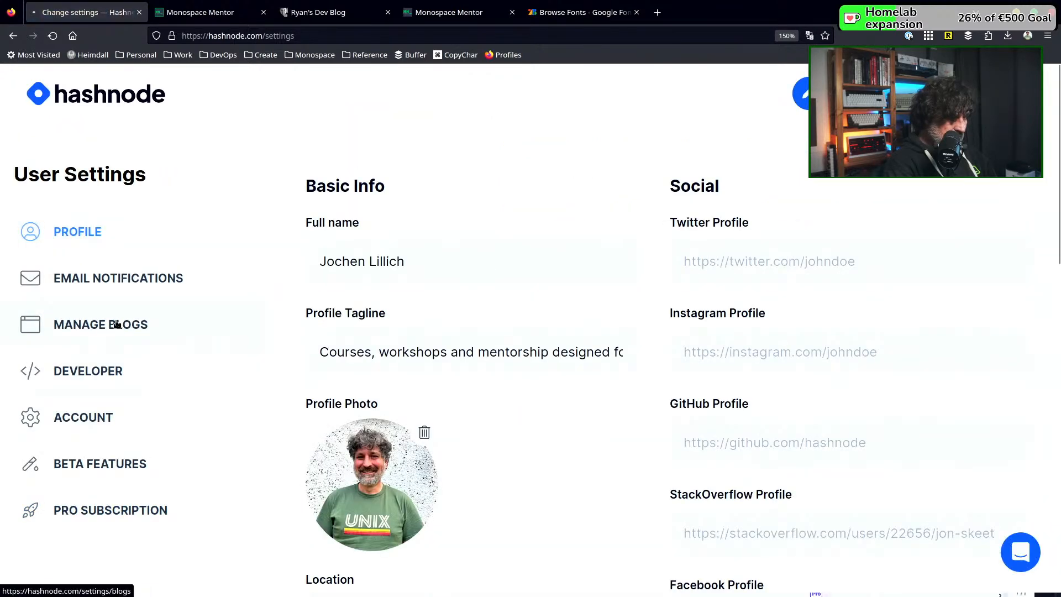
pyautogui.click(116, 324)
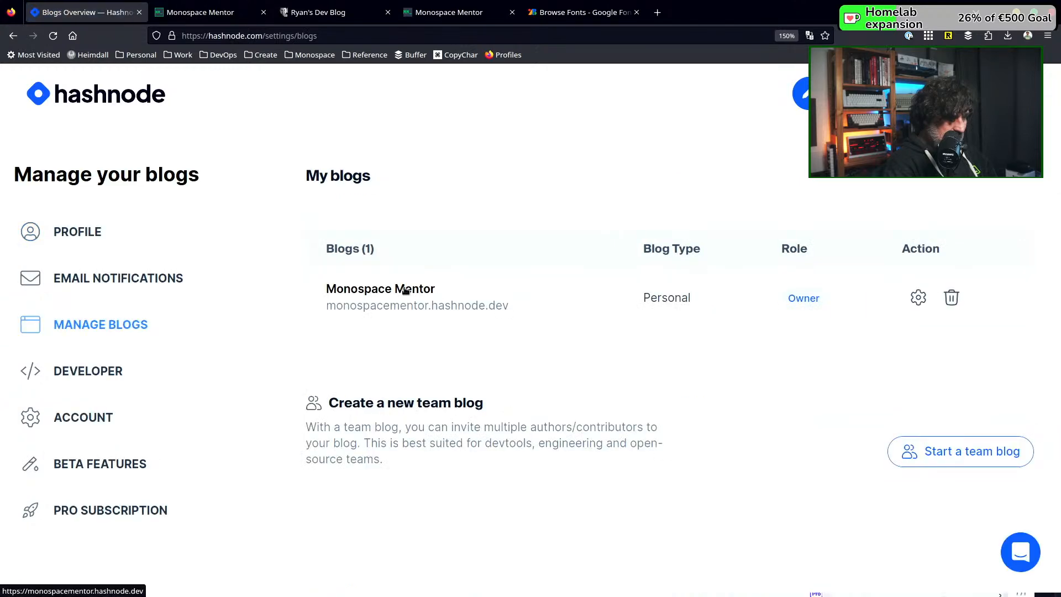
pyautogui.click(405, 288)
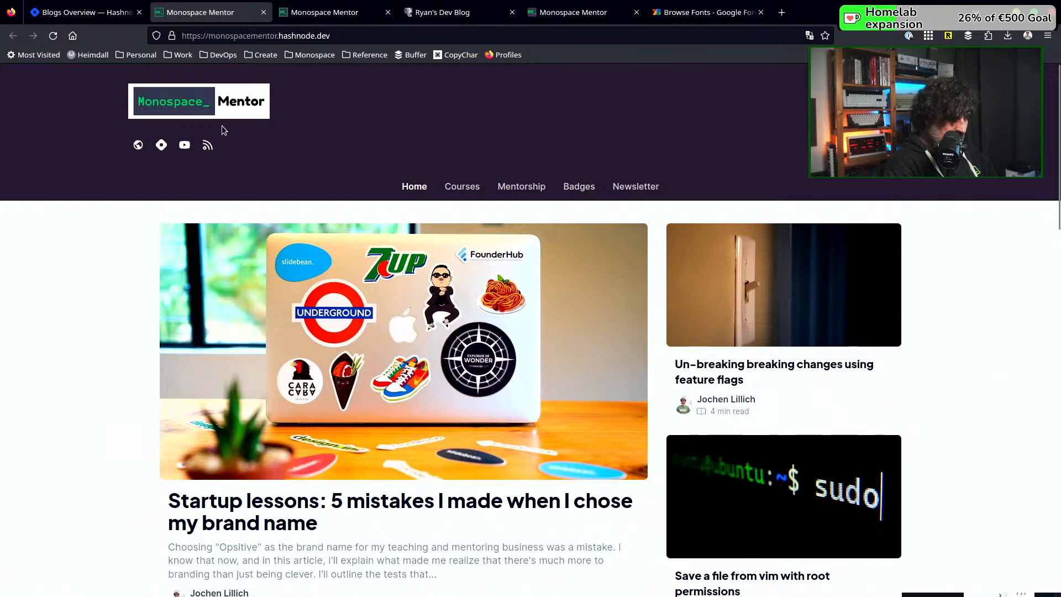
# Open the Monospace Mentor blog's dashboard and go to its newsletter settings
pyautogui.click(889, 102)
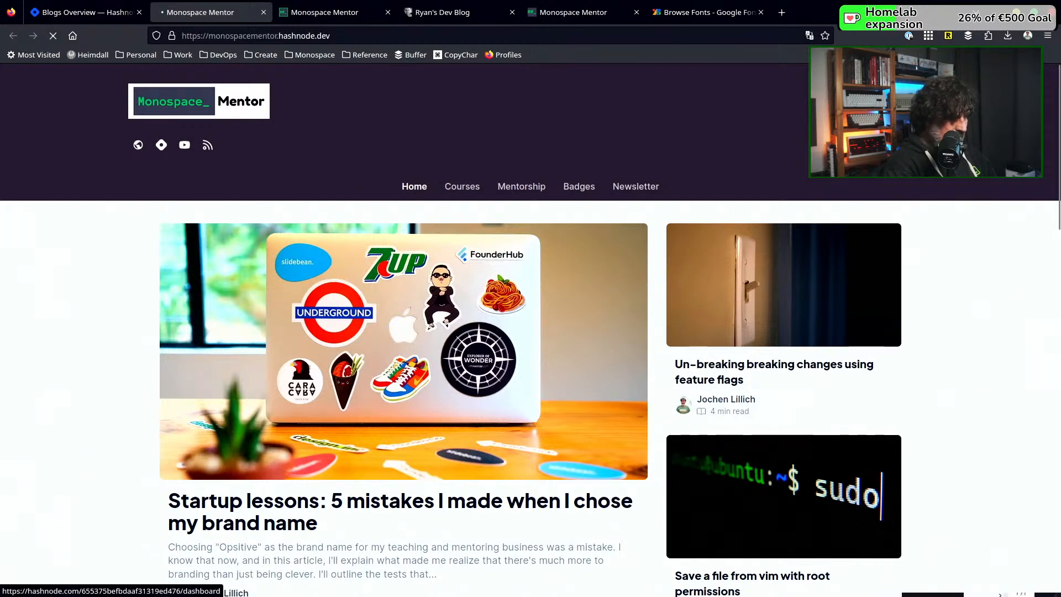
pyautogui.scroll(-5, 223, 255)
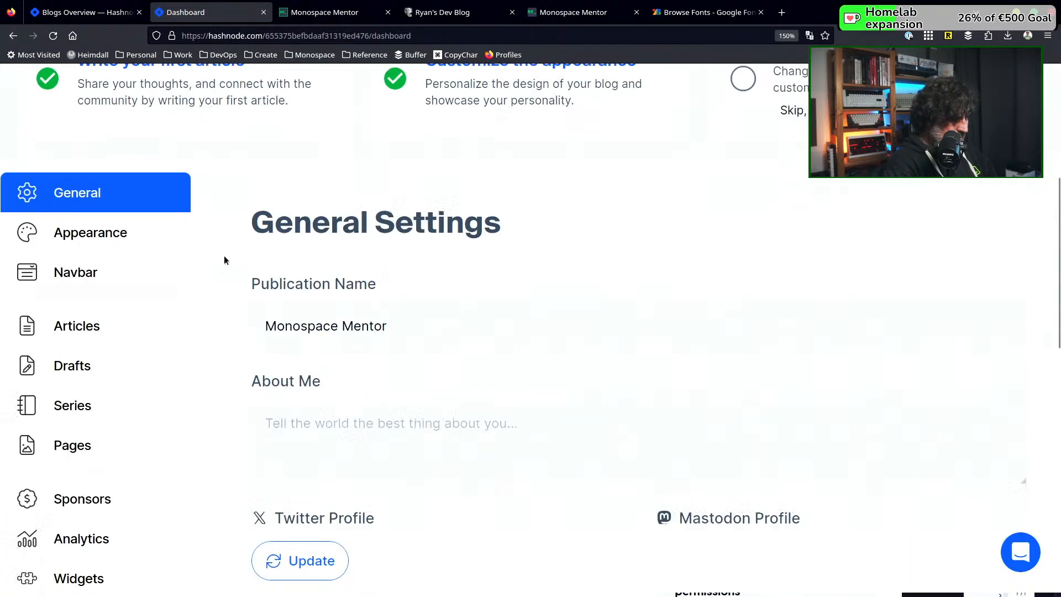
pyautogui.scroll(-4, 56, 343)
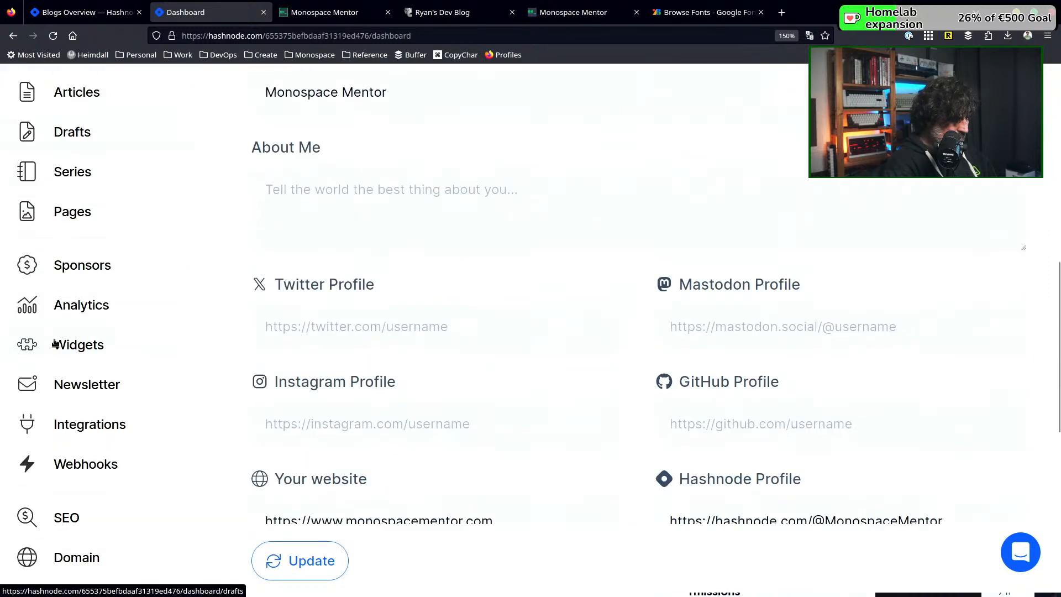
pyautogui.click(83, 393)
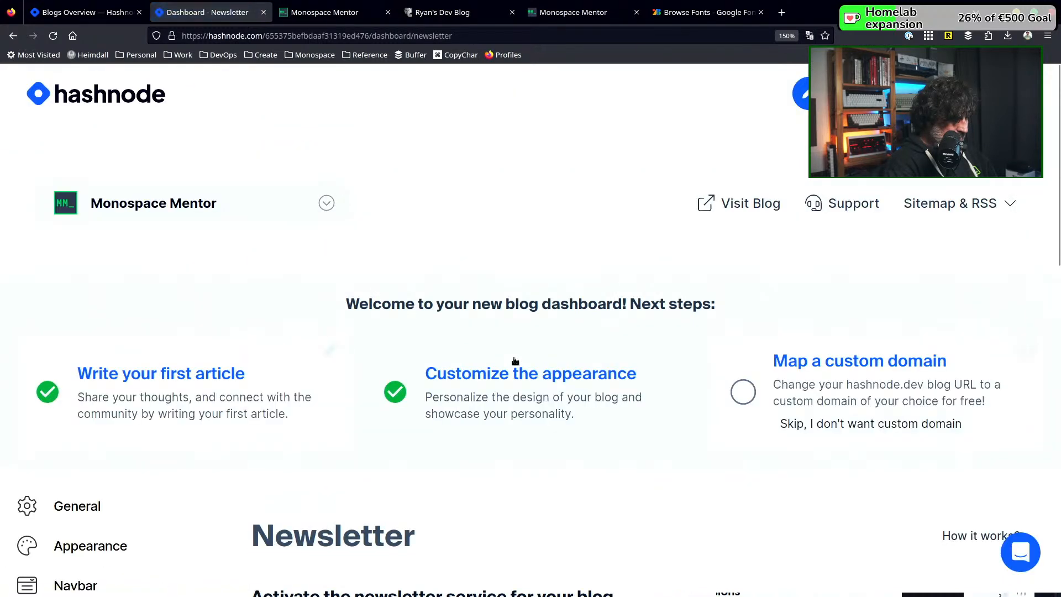
# Disable the newsletter service for the Monospace Mentor blog and confirm the change
pyautogui.scroll(-4, 514, 360)
pyautogui.scroll(-2, 514, 361)
pyautogui.click(265, 323)
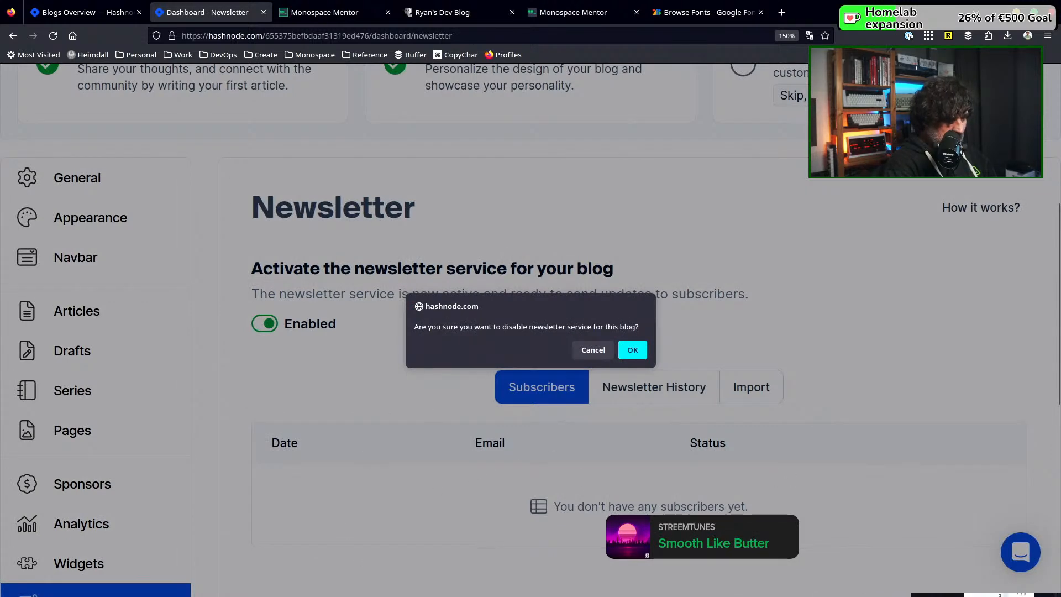
pyautogui.click(633, 351)
# Look over the disabled newsletter page and the other settings sections of the blog dashboard
pyautogui.scroll(-5, 403, 343)
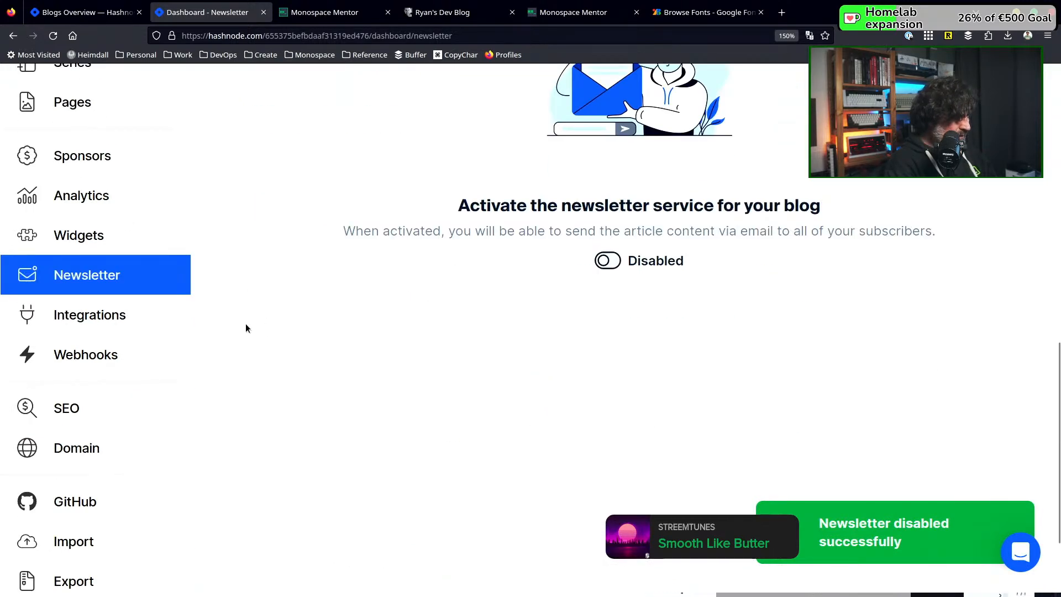
pyautogui.scroll(-2, 246, 329)
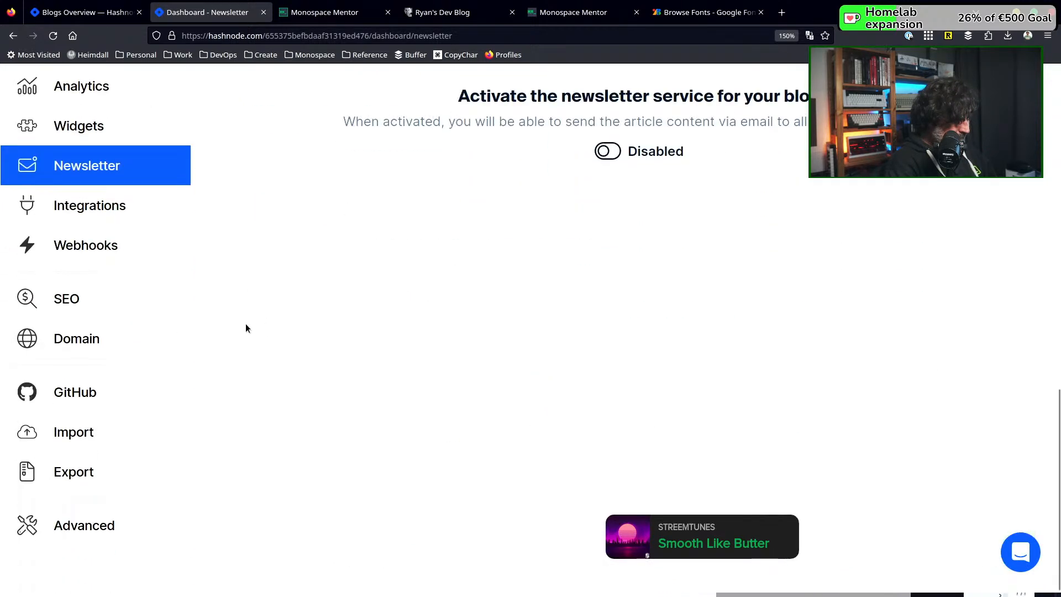
pyautogui.scroll(8, 246, 329)
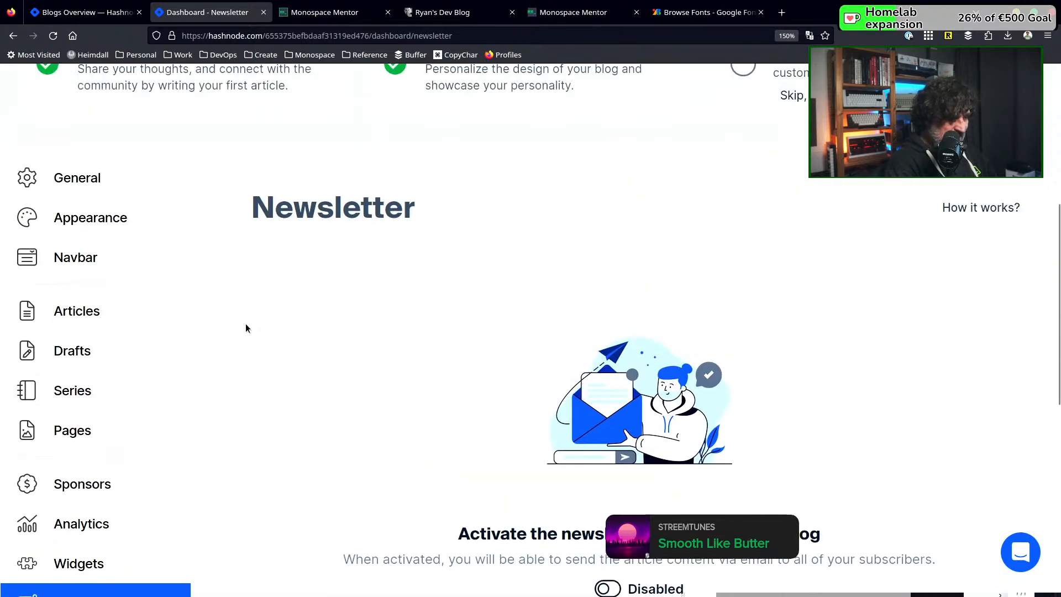
pyautogui.scroll(4, 246, 328)
pyautogui.scroll(-6, 246, 328)
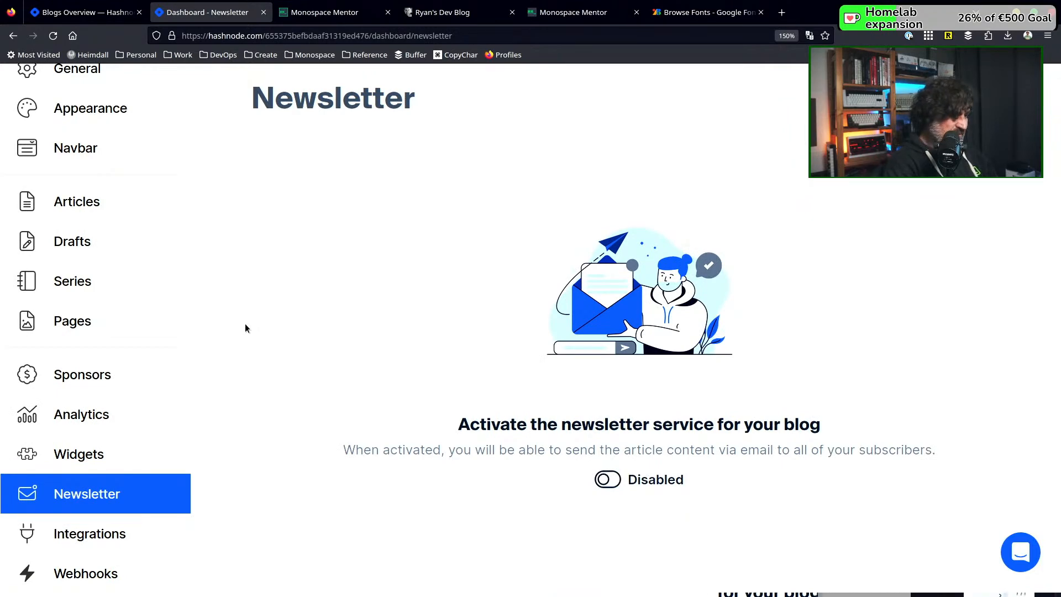
pyautogui.scroll(2, 246, 329)
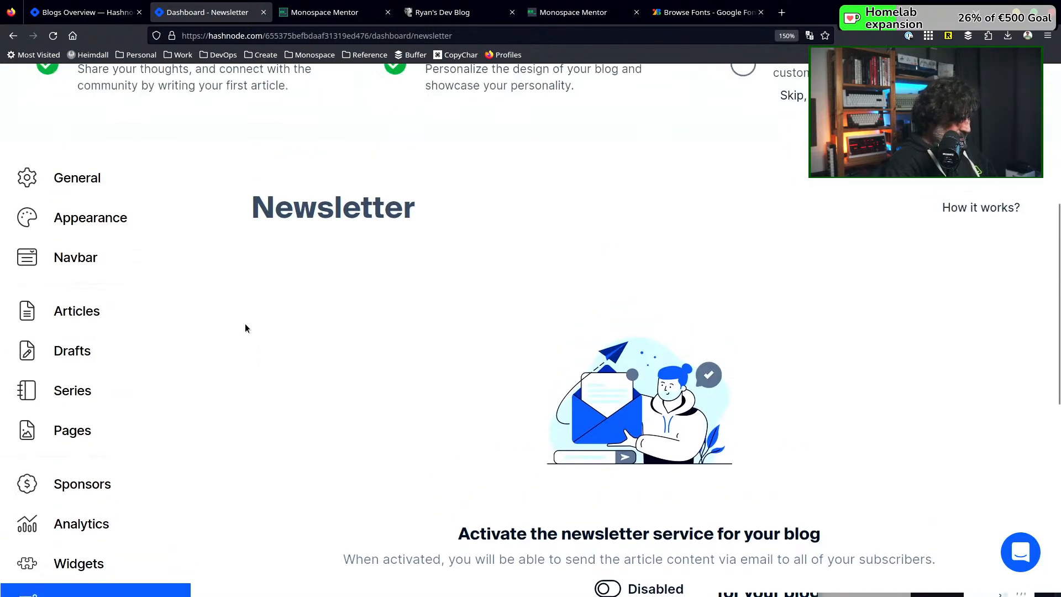
pyautogui.scroll(4, 410, 302)
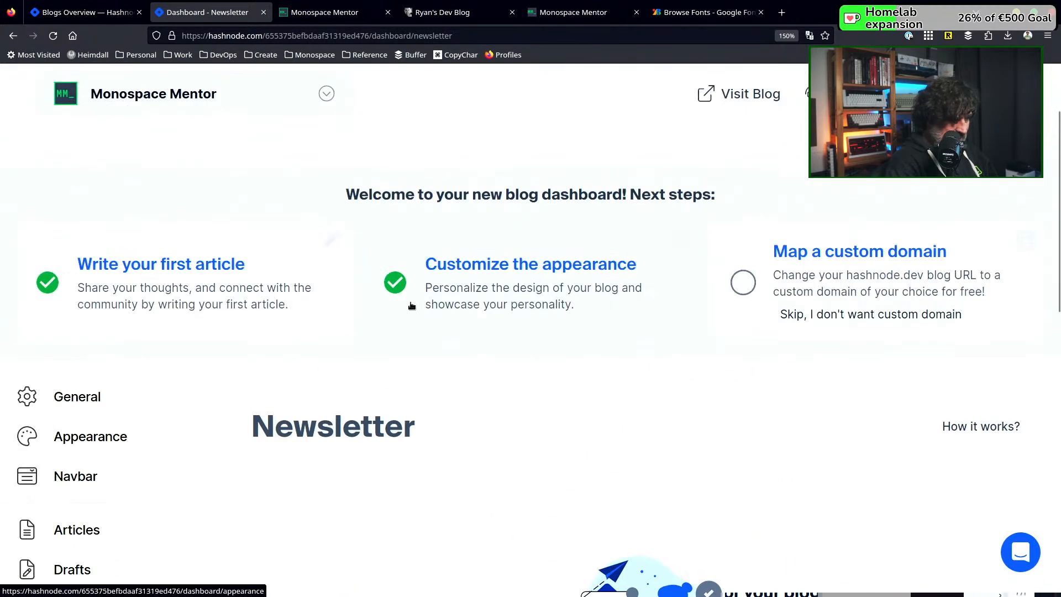
pyautogui.scroll(2, 867, 298)
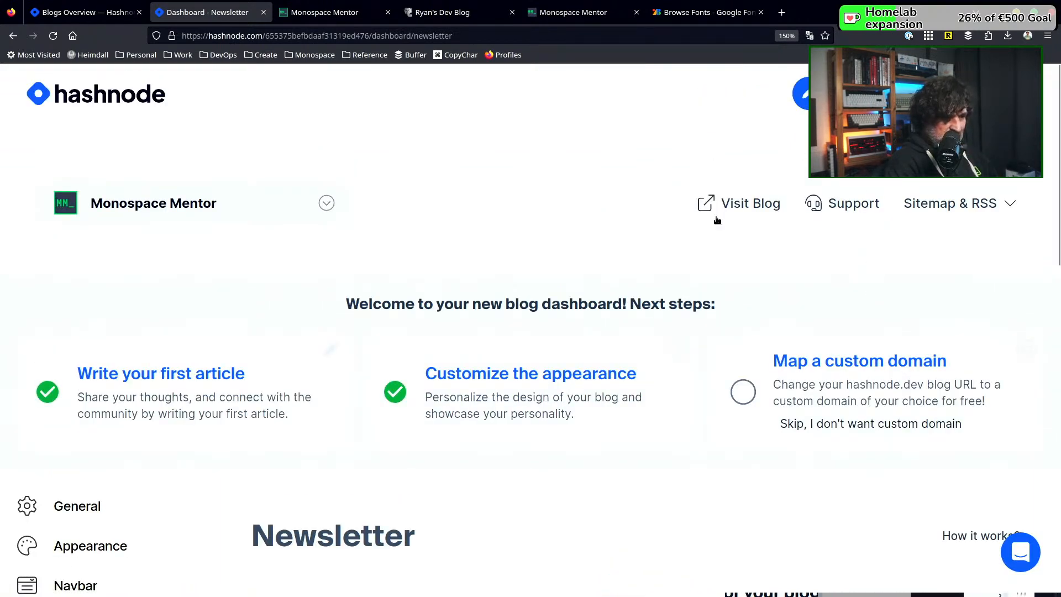
pyautogui.scroll(-8, 618, 327)
pyautogui.scroll(-6, 618, 327)
pyautogui.scroll(14, 619, 323)
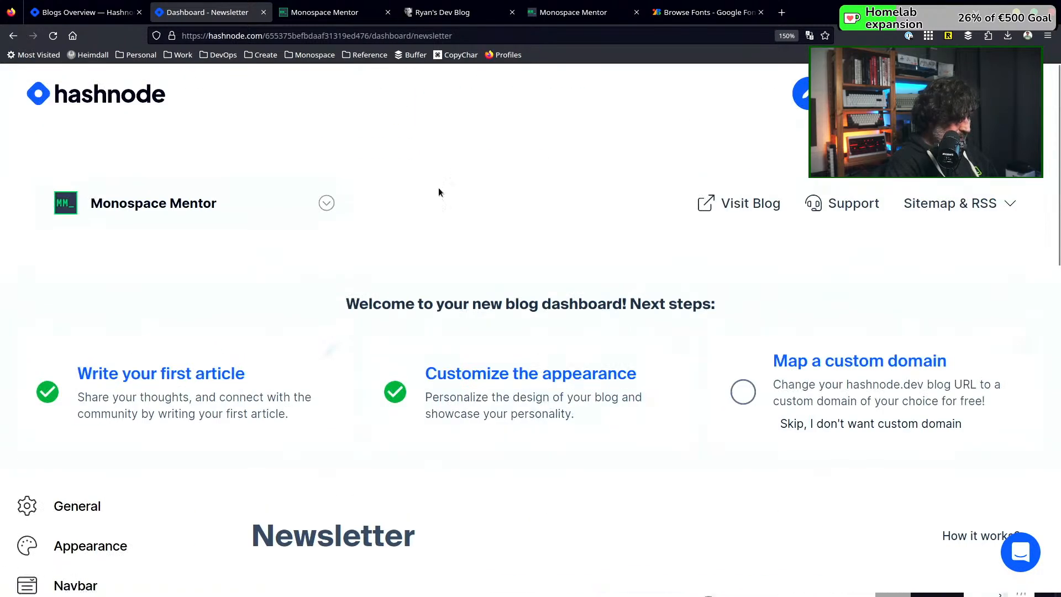
# Switch to the published Monospace Mentor blog and reload it to check the navigation for the Newsletter entry
pyautogui.click(307, 10)
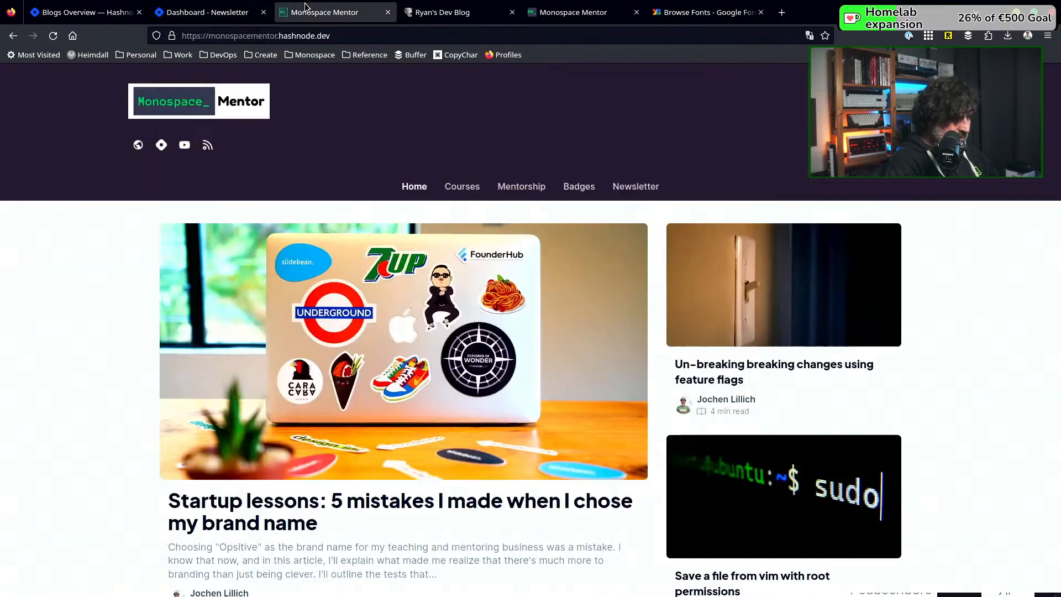
pyautogui.click(53, 36)
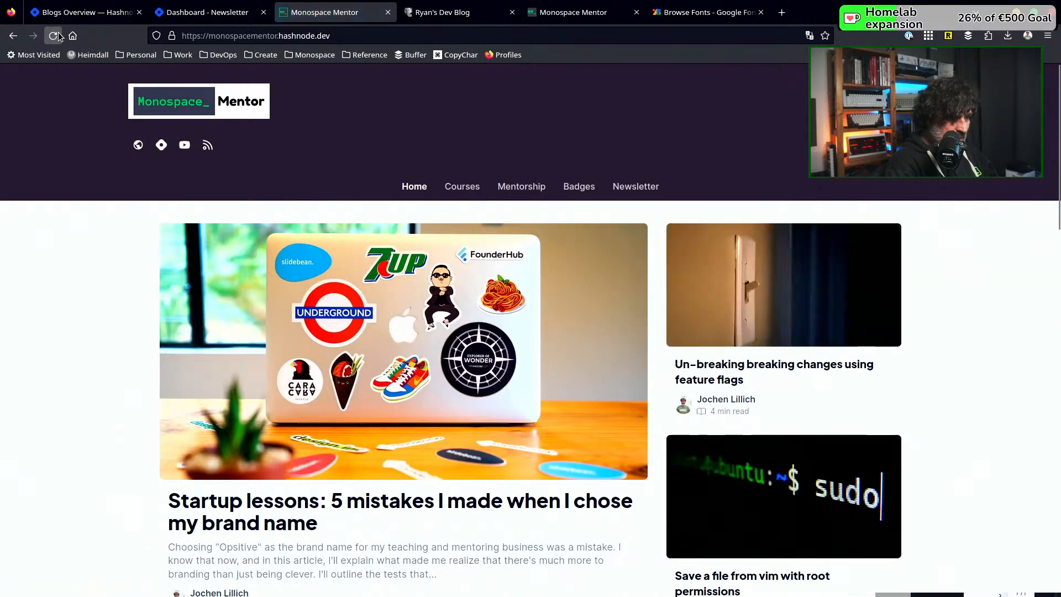
pyautogui.click(56, 38)
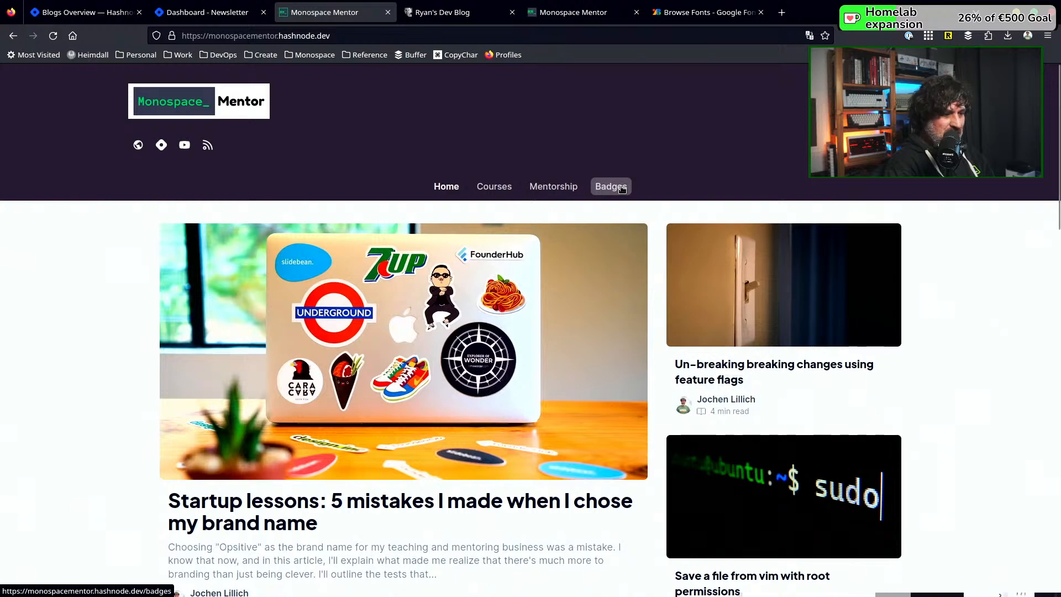
# Examine the published blog's home page from the header and navigation down through the imported post list
pyautogui.scroll(-5, 622, 188)
pyautogui.scroll(-4, 622, 189)
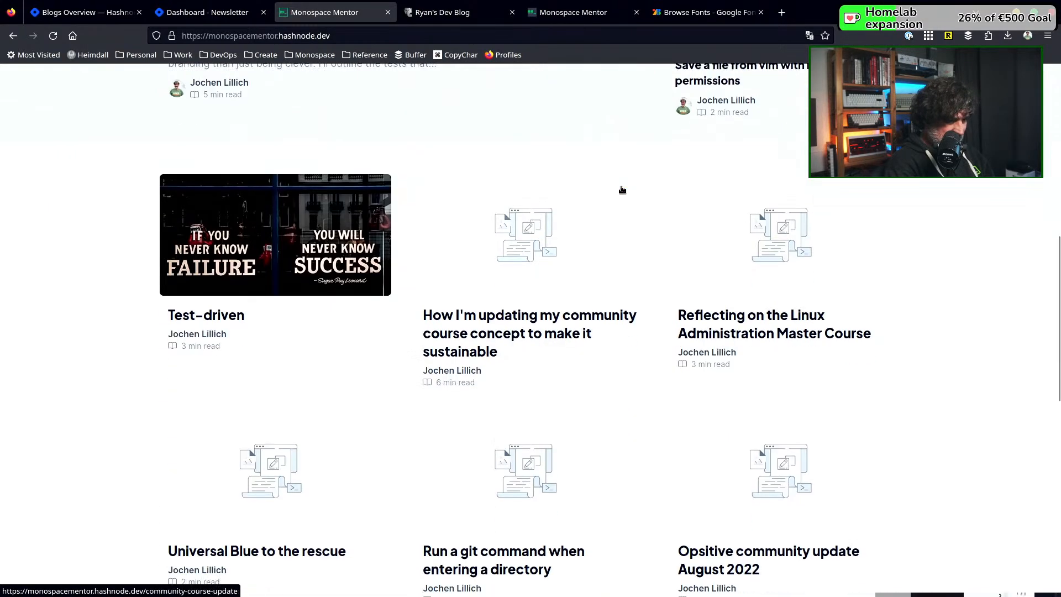
pyautogui.scroll(9, 622, 189)
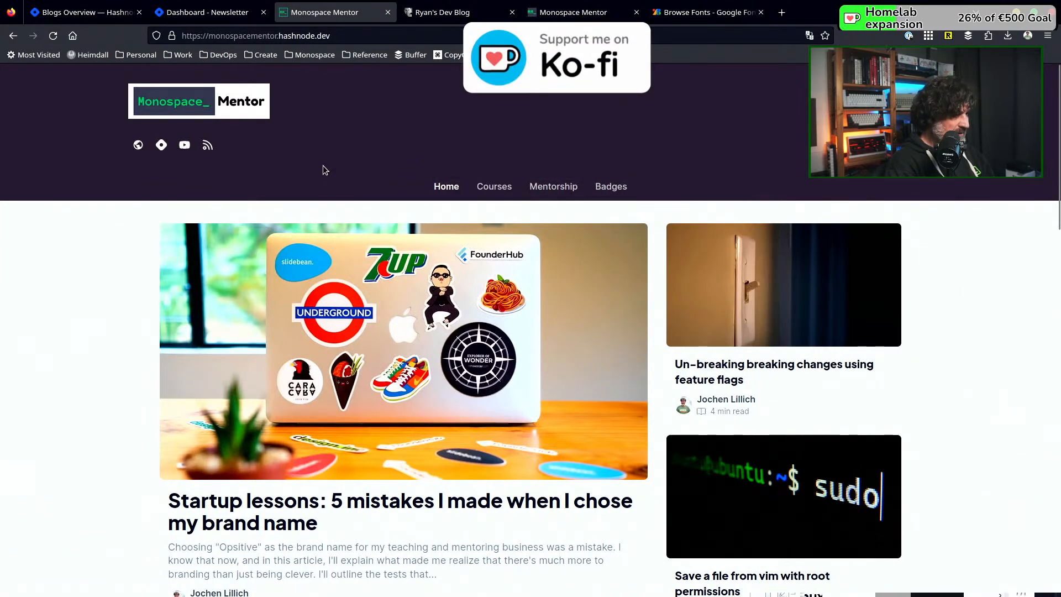
pyautogui.scroll(-15, 245, 220)
pyautogui.scroll(-6, 247, 224)
pyautogui.scroll(8, 247, 225)
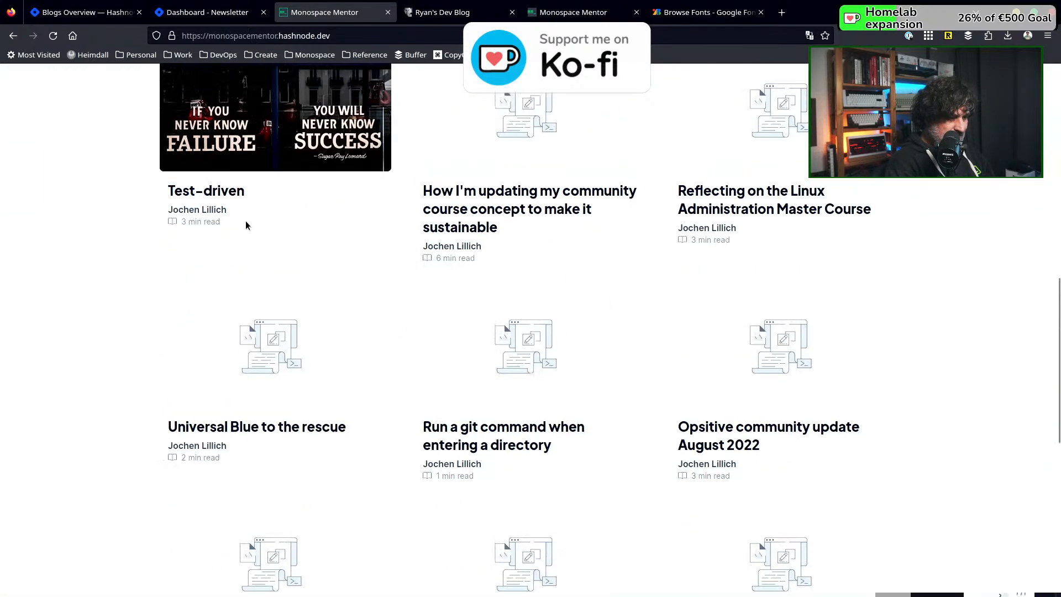
pyautogui.scroll(10, 245, 220)
pyautogui.scroll(-3, 245, 220)
pyautogui.scroll(3, 245, 220)
pyautogui.scroll(2, 247, 223)
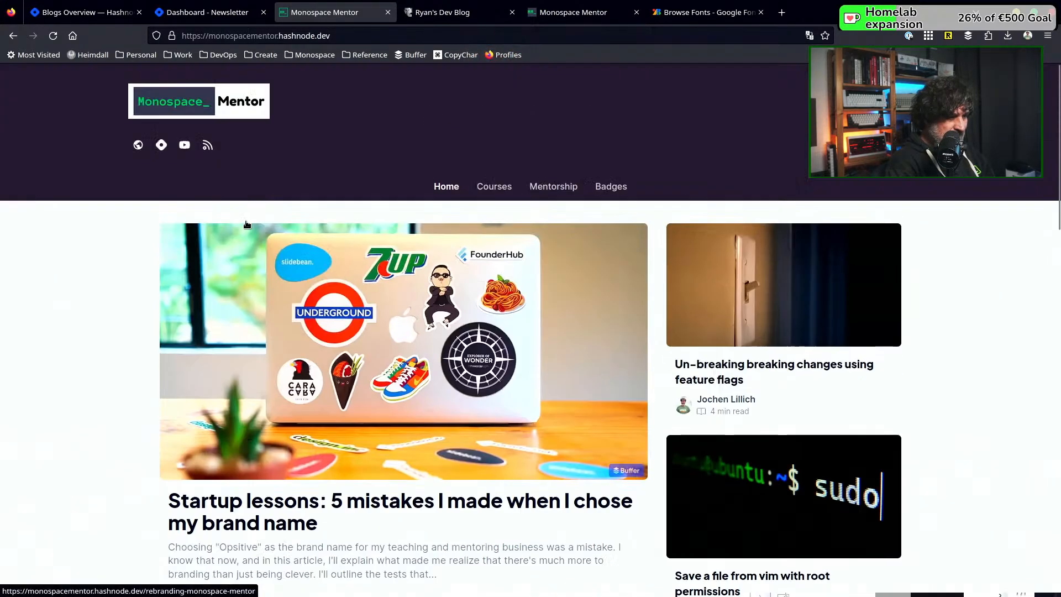
pyautogui.scroll(-3, 246, 221)
pyautogui.scroll(3, 246, 221)
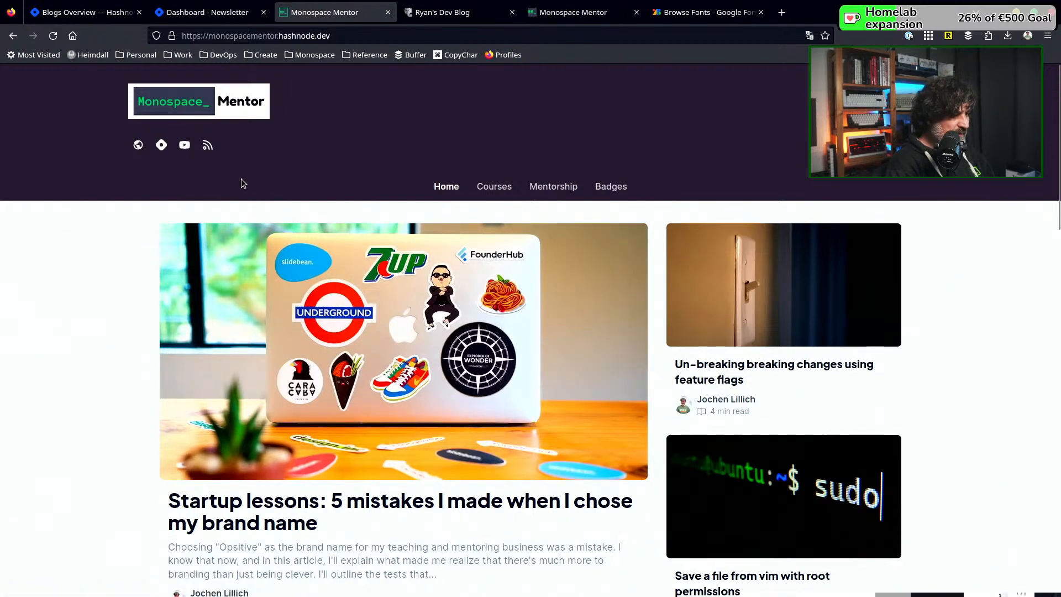
# Follow the header logo's link to the home page and review the featured posts and cover images
pyautogui.click(227, 109)
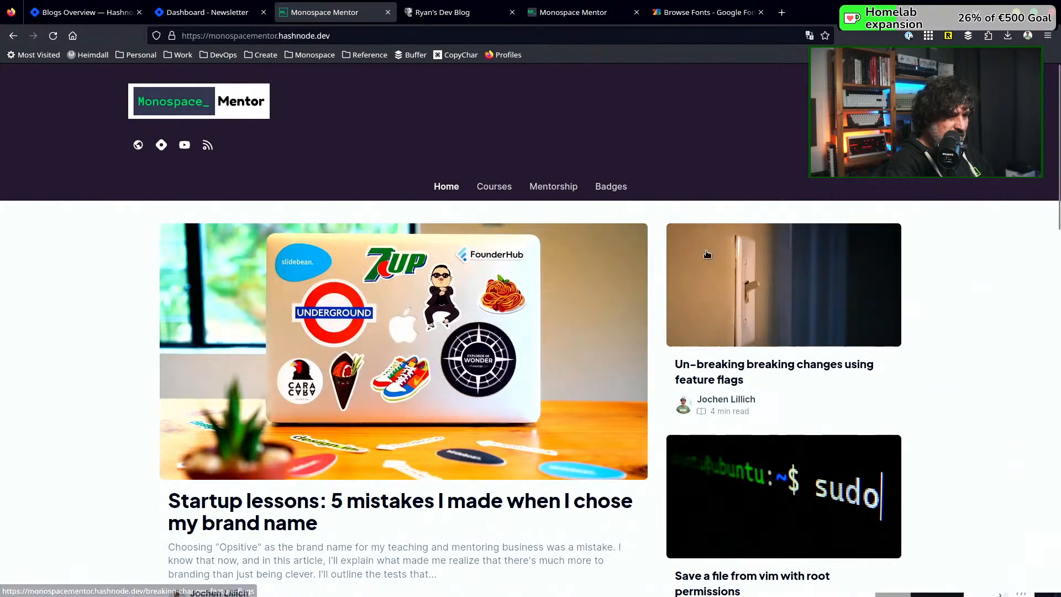
pyautogui.scroll(-3, 446, 325)
pyautogui.scroll(-2, 446, 325)
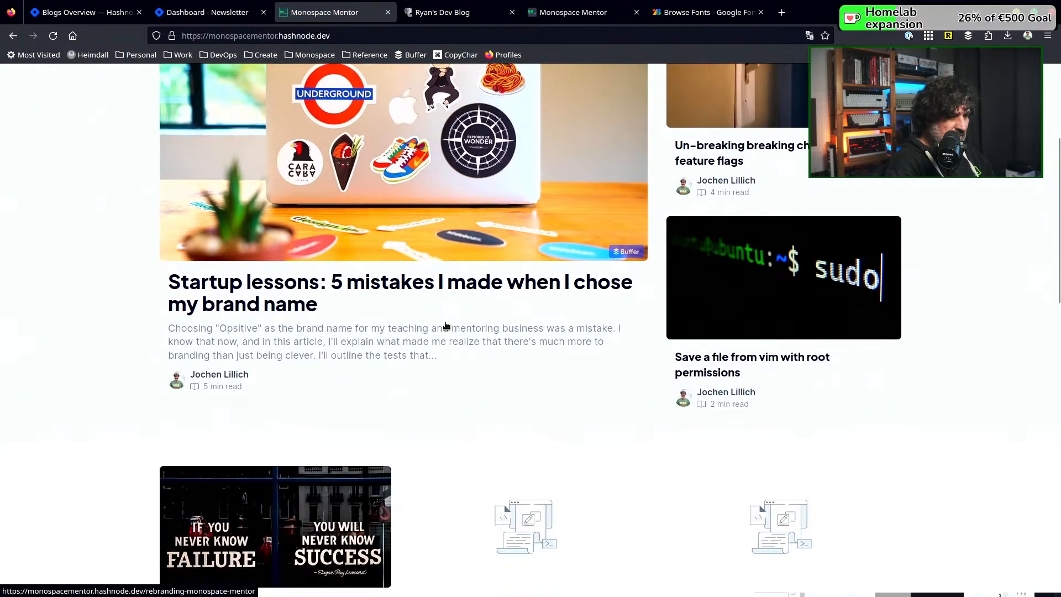
pyautogui.scroll(-3, 447, 325)
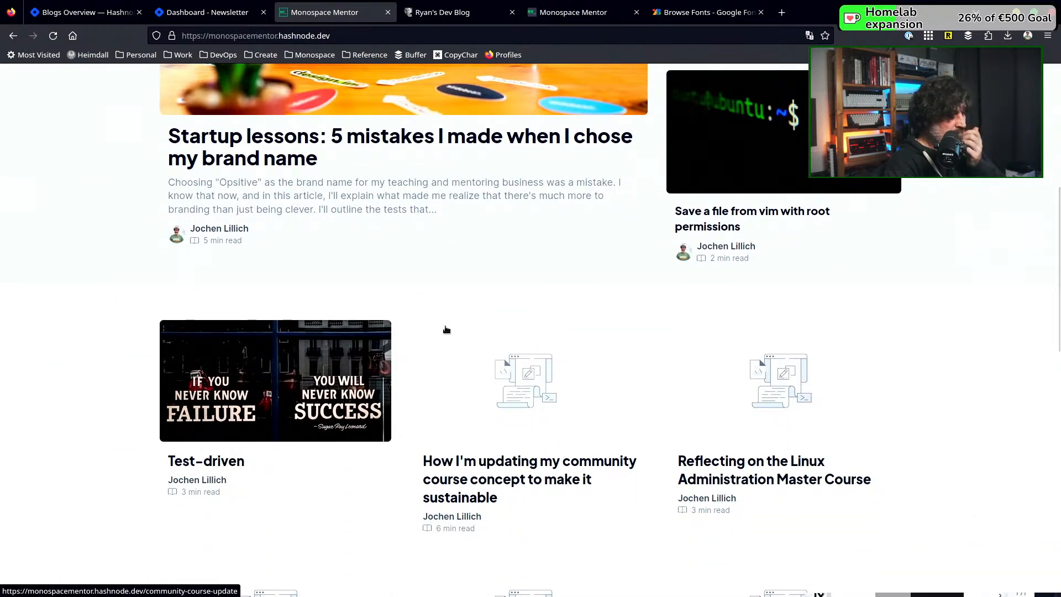
pyautogui.scroll(-3, 446, 329)
pyautogui.scroll(-2, 446, 329)
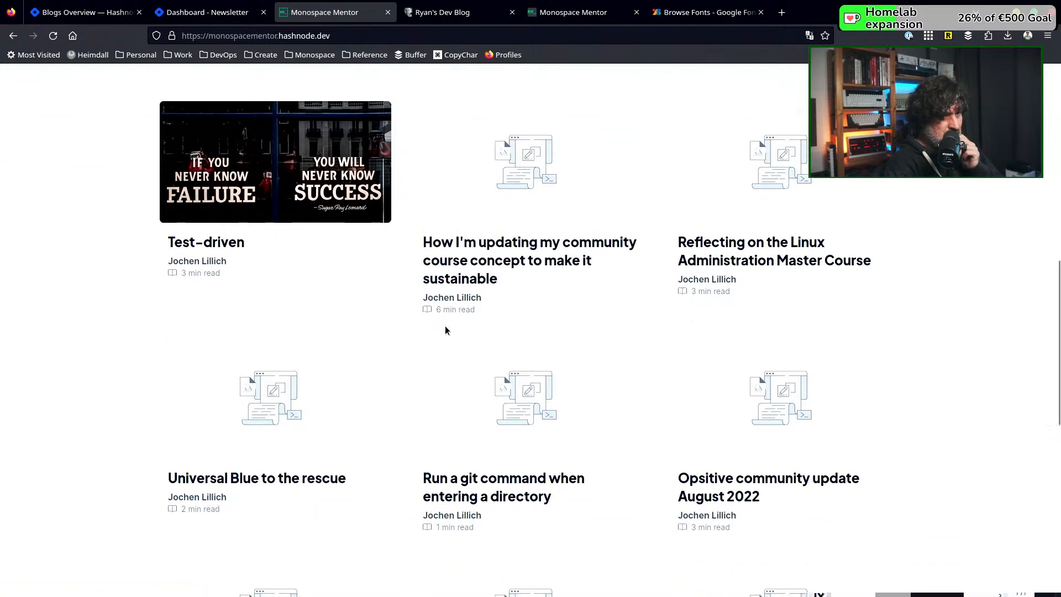
pyautogui.scroll(2, 446, 330)
pyautogui.scroll(10, 447, 329)
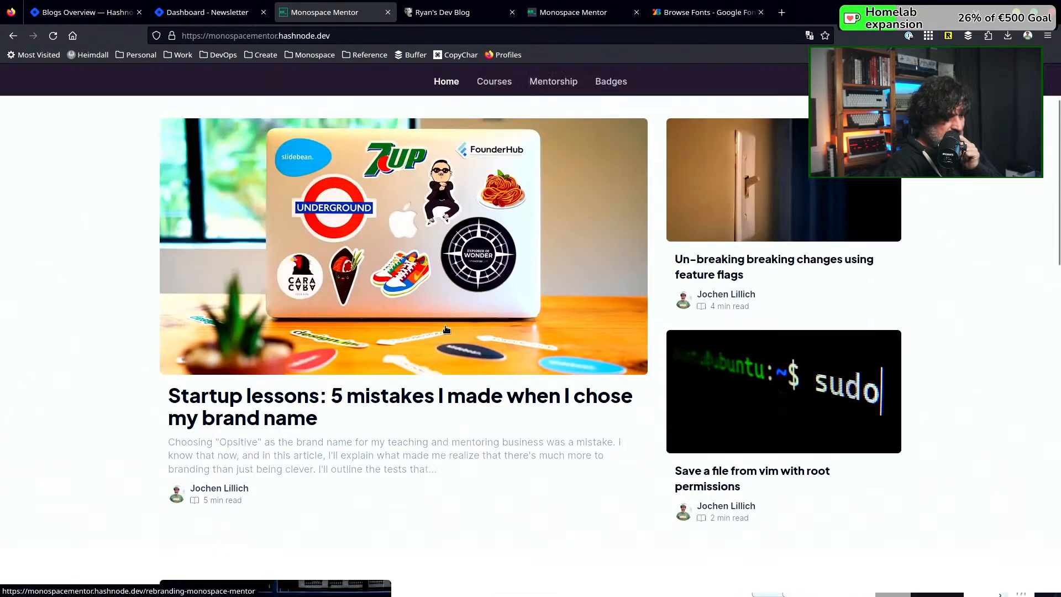
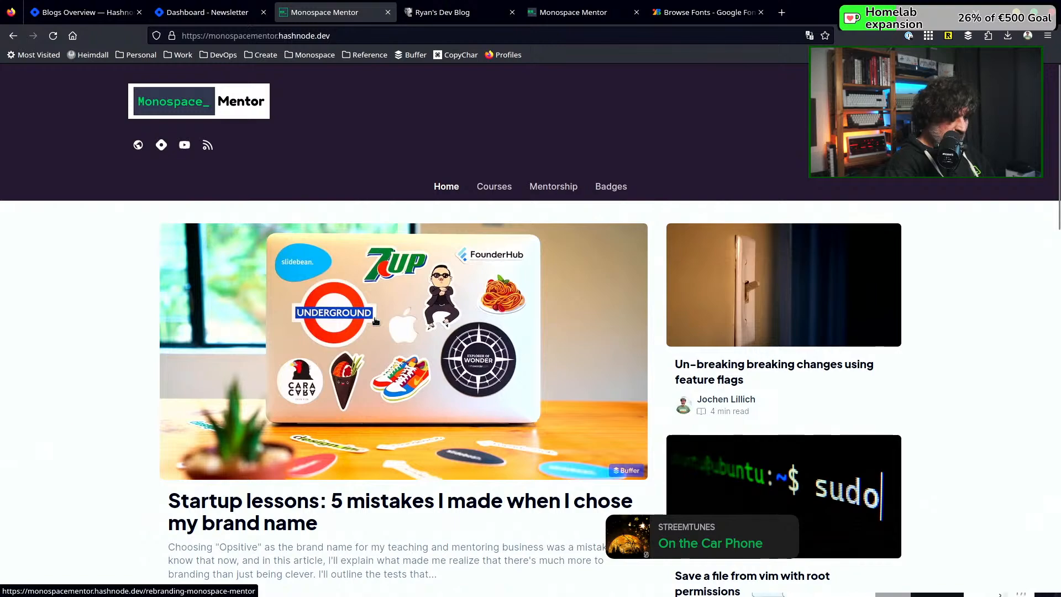
# Look through the posts on the blog homepage to find articles without a cover image
pyautogui.scroll(-6, 566, 305)
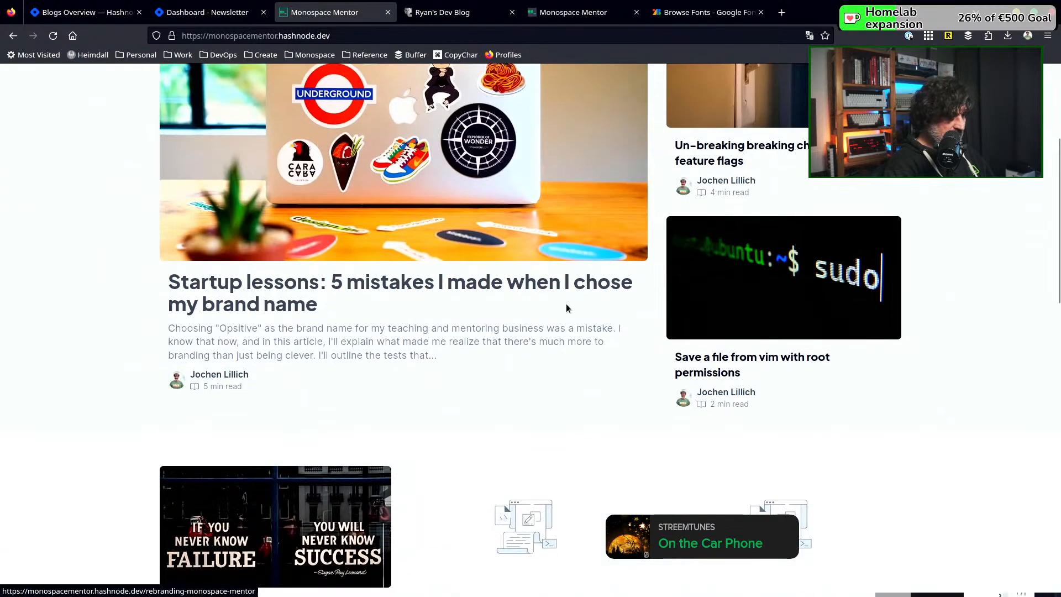
pyautogui.scroll(-2, 567, 304)
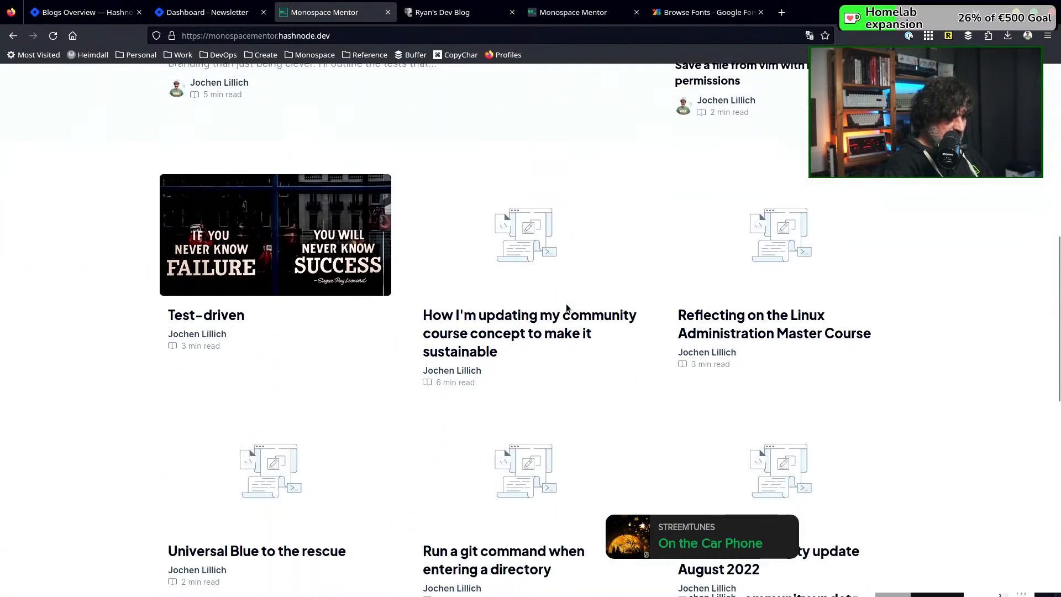
pyautogui.scroll(6, 566, 303)
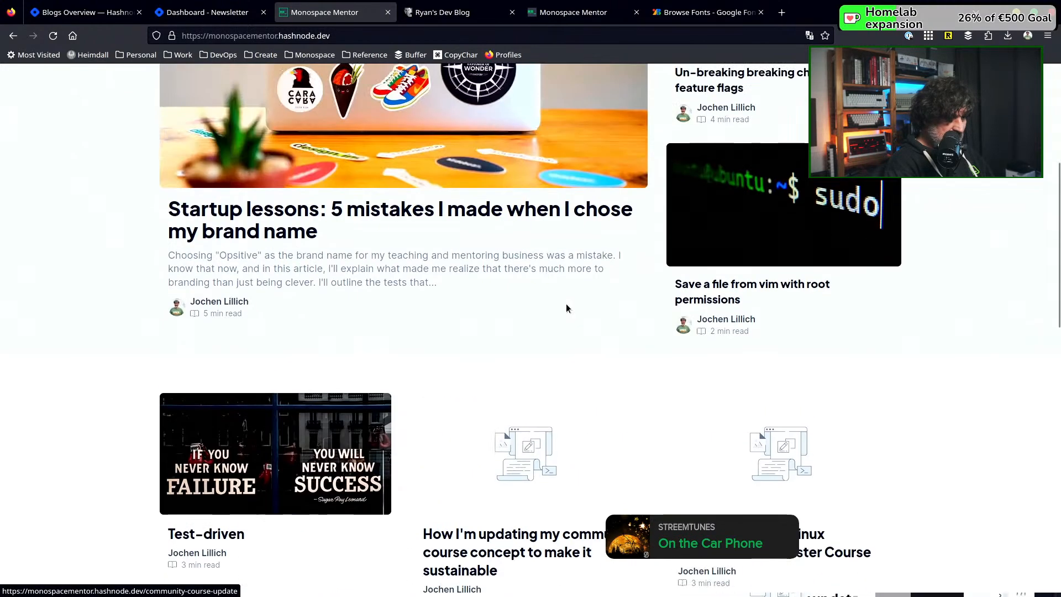
pyautogui.scroll(-6, 566, 305)
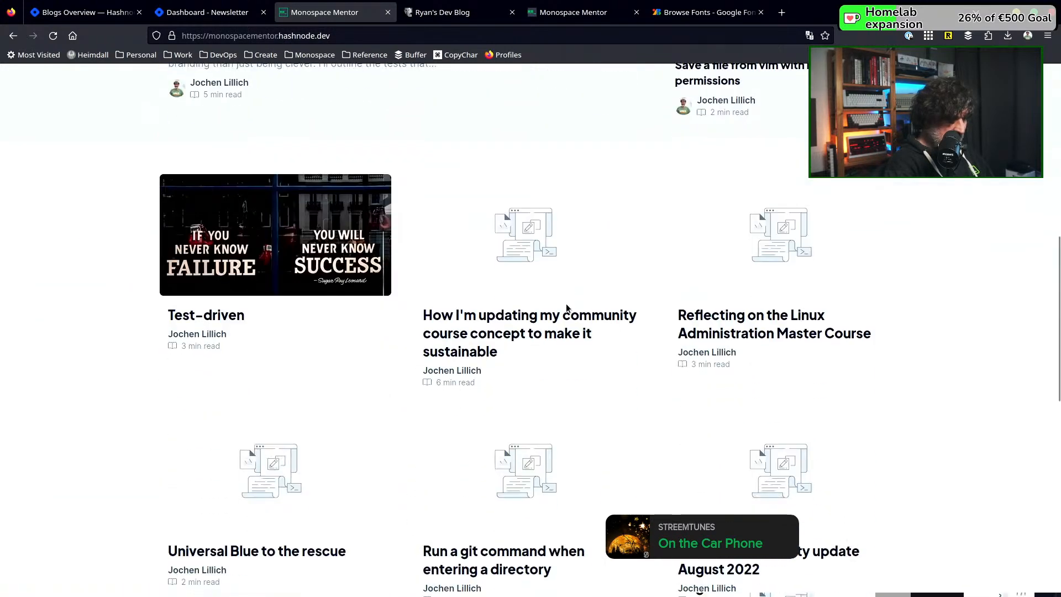
pyautogui.scroll(8, 564, 289)
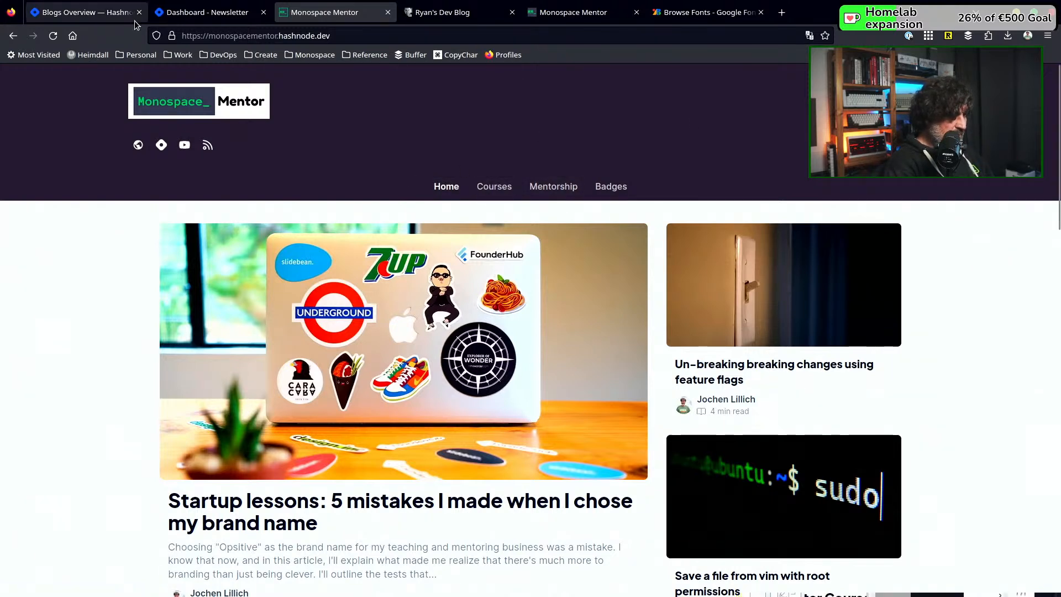
# From the blog dashboard's published articles, open "How I'm updating my community course concept to make it sustainable" for editing
pyautogui.click(221, 13)
pyautogui.scroll(-4, 114, 467)
pyautogui.scroll(-2, 114, 464)
pyautogui.click(86, 313)
pyautogui.scroll(-8, 589, 296)
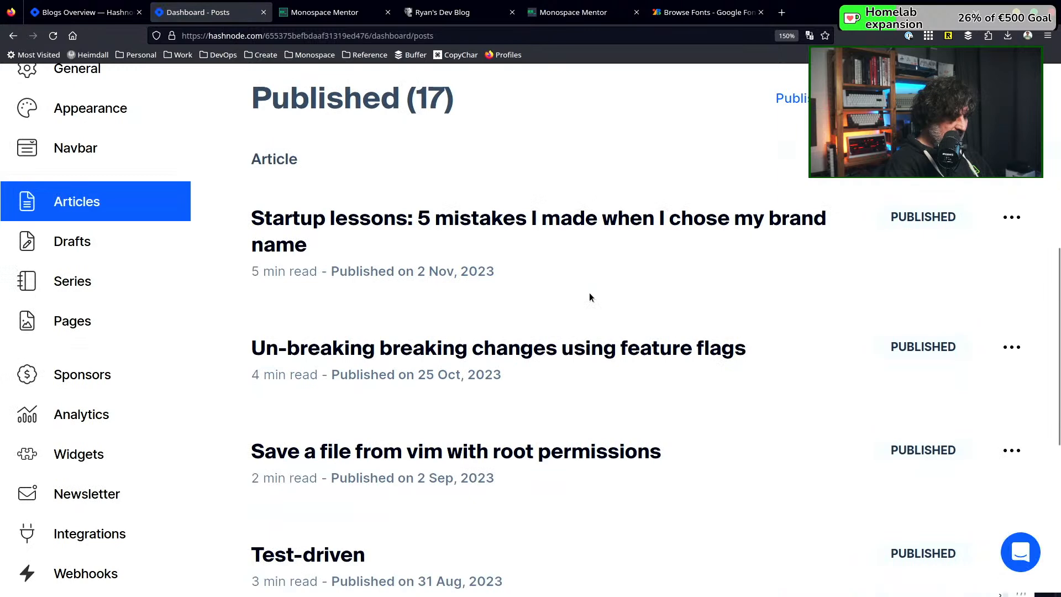
pyautogui.scroll(-4, 589, 298)
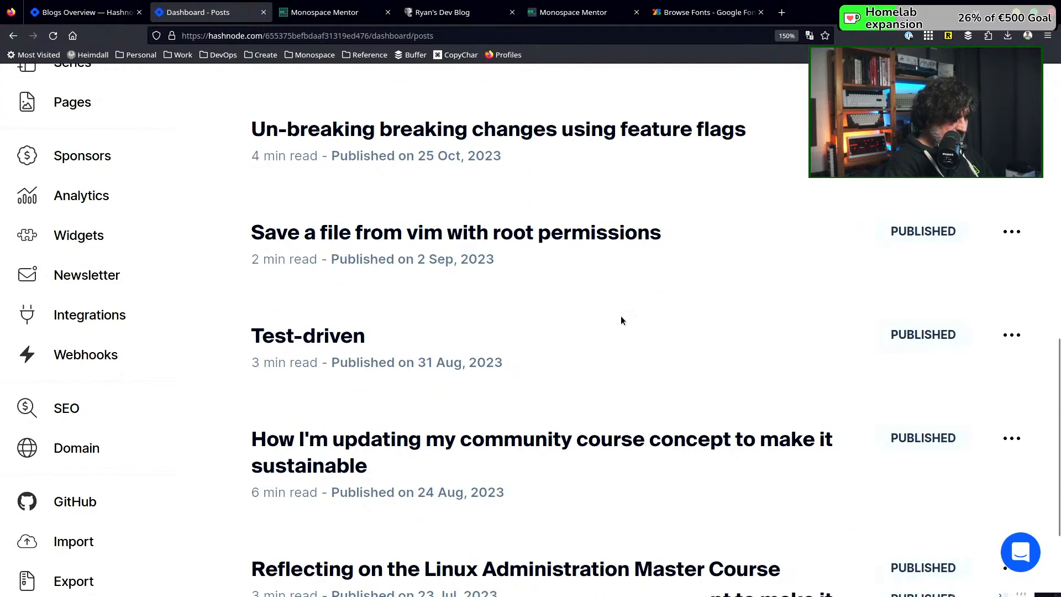
pyautogui.scroll(-4, 621, 320)
pyautogui.moveTo(924, 231)
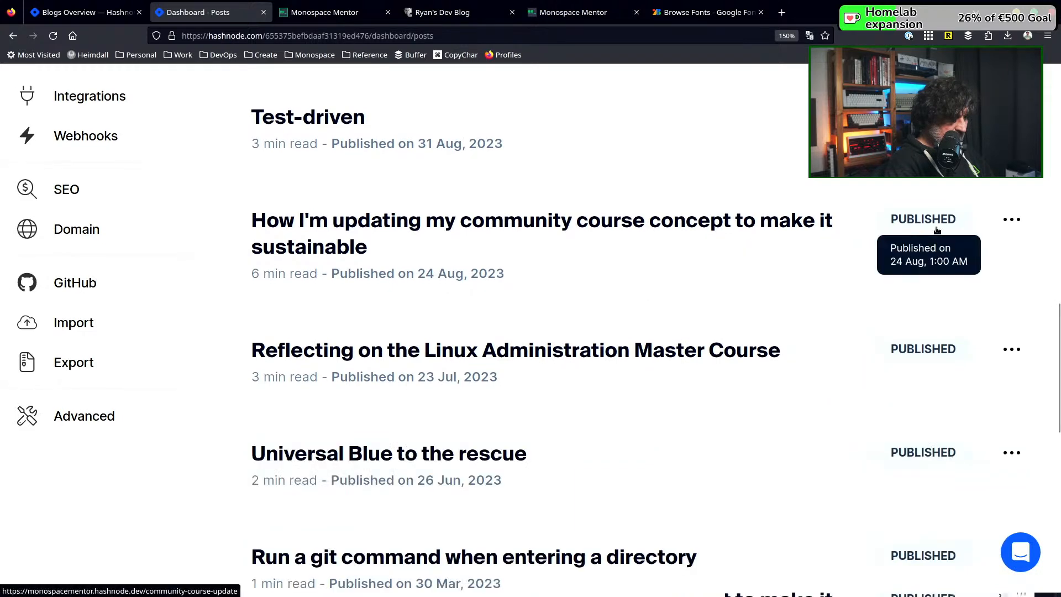
pyautogui.click(1011, 222)
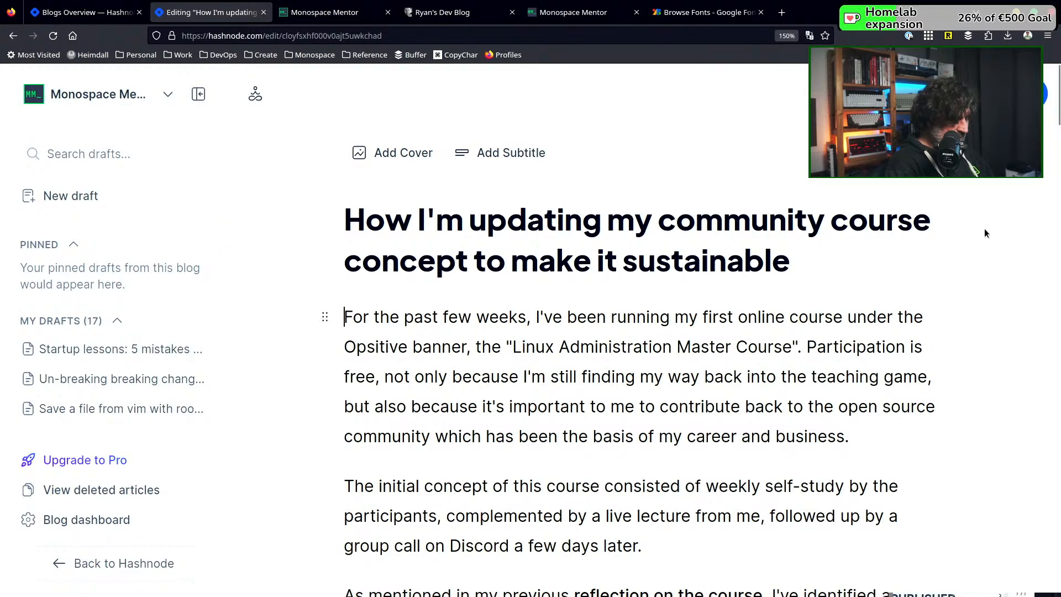
# Open the article settings and look through them down to the image upload and SEO fields
pyautogui.click(929, 94)
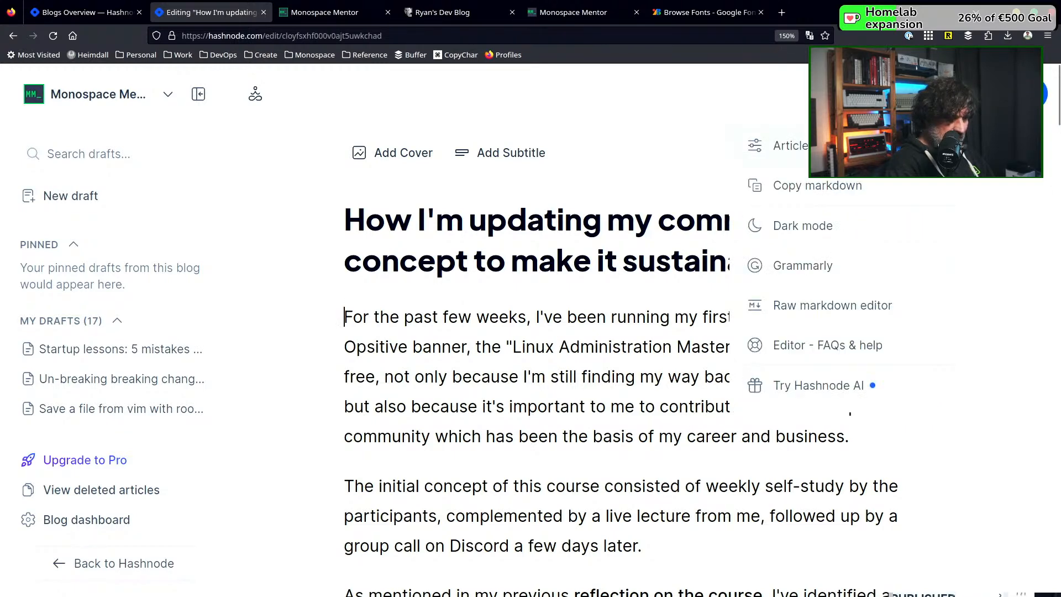
pyautogui.click(785, 146)
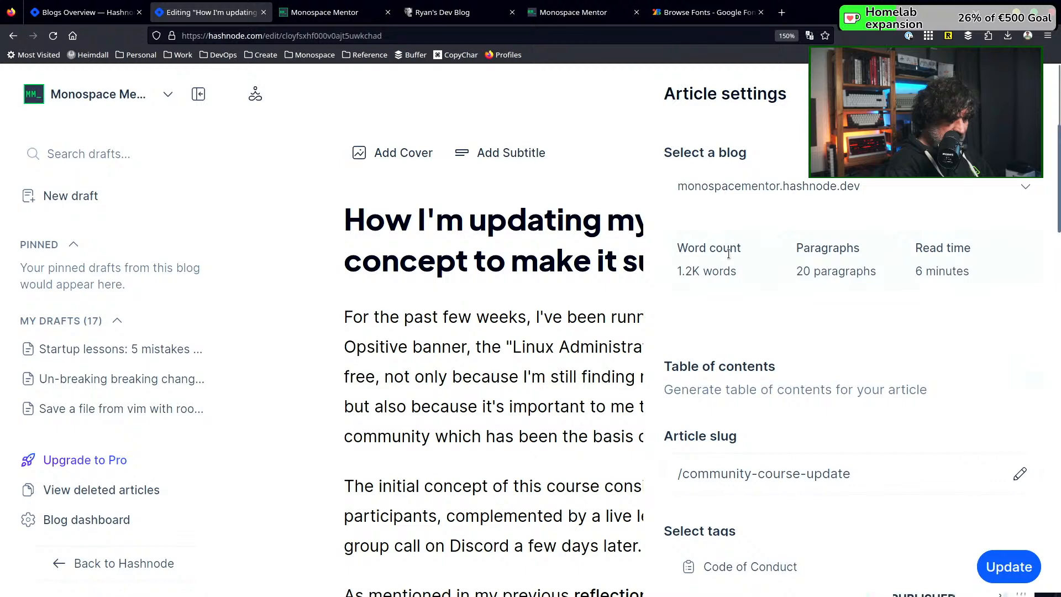
pyautogui.scroll(-10, 715, 368)
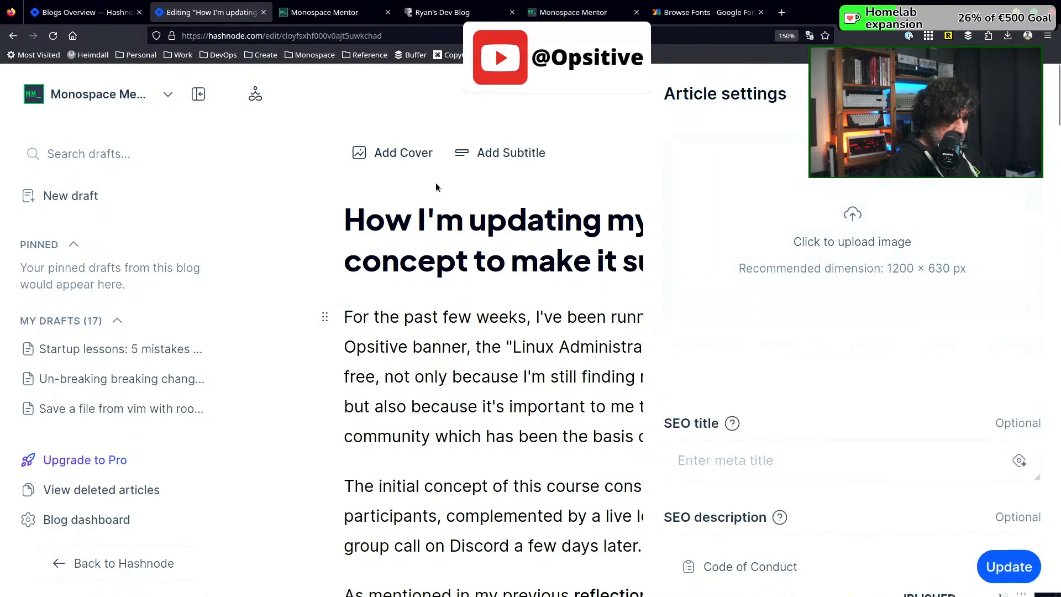
# Close the article settings and browse the suggested Unsplash images for the article's cover
pyautogui.click(409, 159)
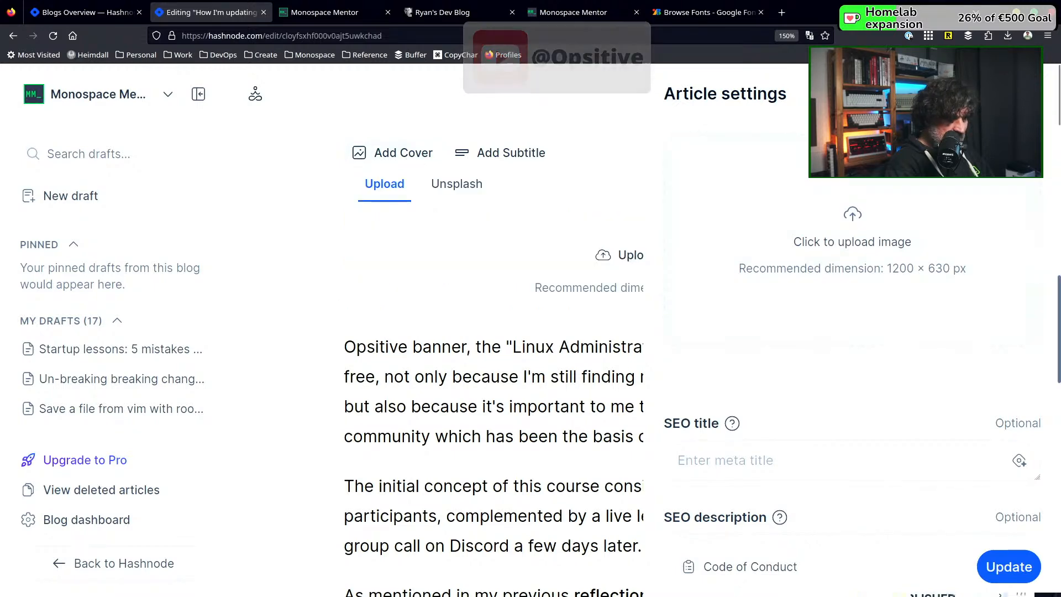
pyautogui.click(652, 133)
pyautogui.click(384, 152)
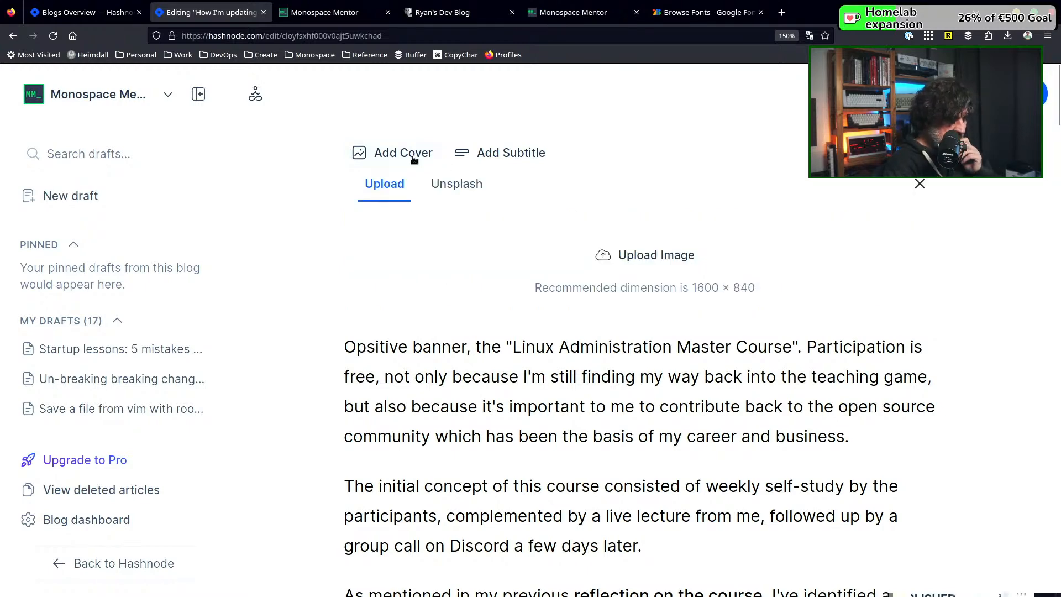
pyautogui.click(442, 191)
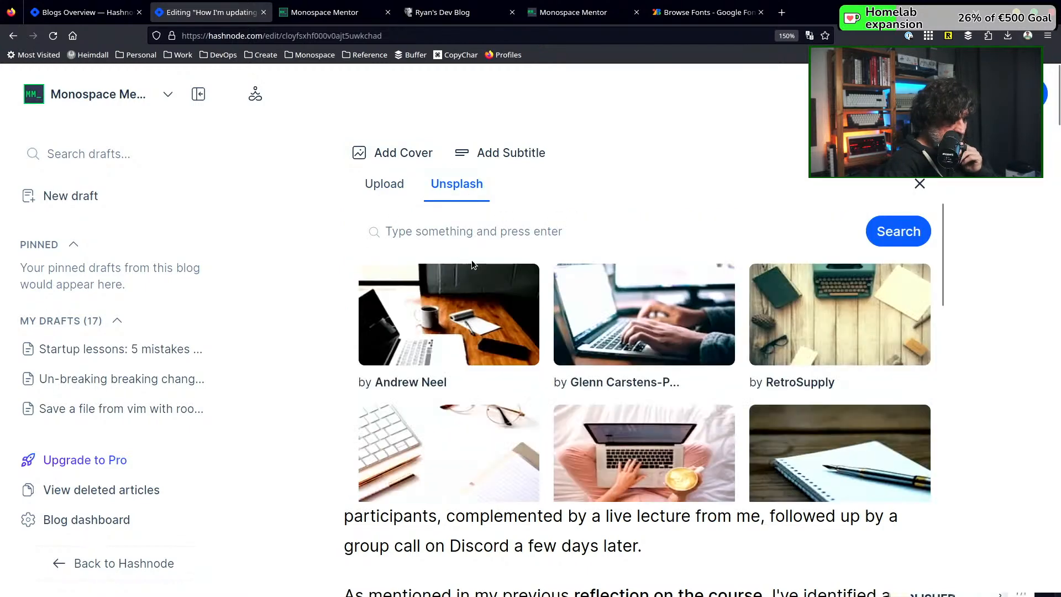
pyautogui.scroll(-5, 476, 234)
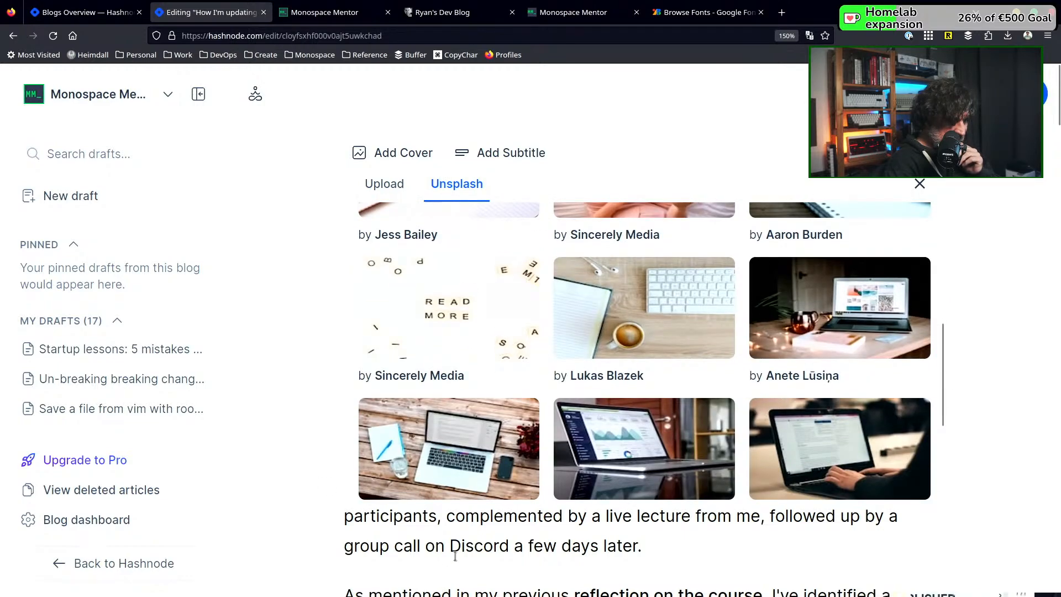
pyautogui.scroll(-3, 452, 578)
pyautogui.scroll(3, 480, 478)
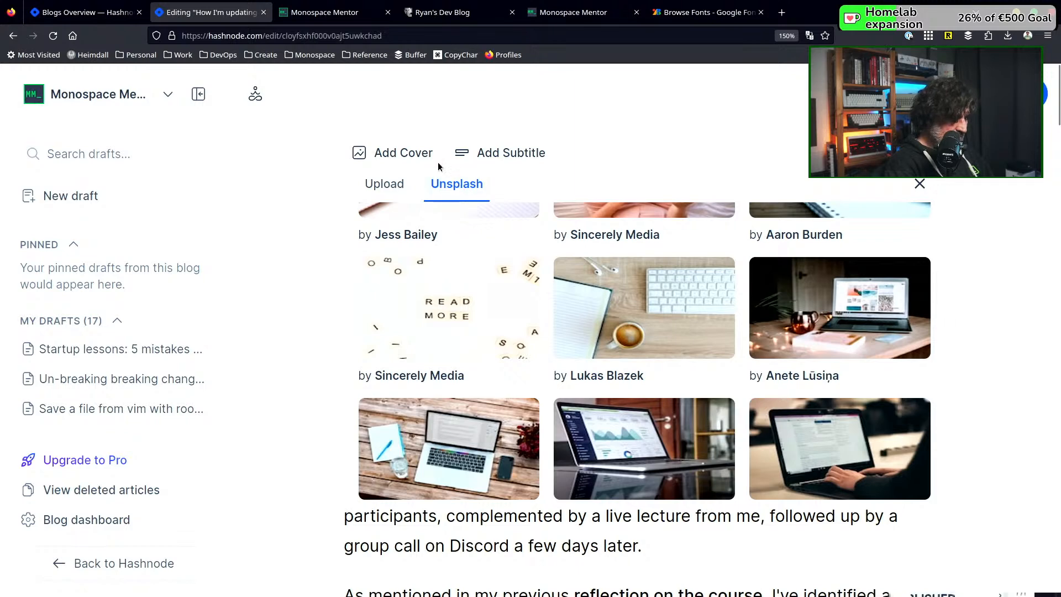
pyautogui.click(416, 154)
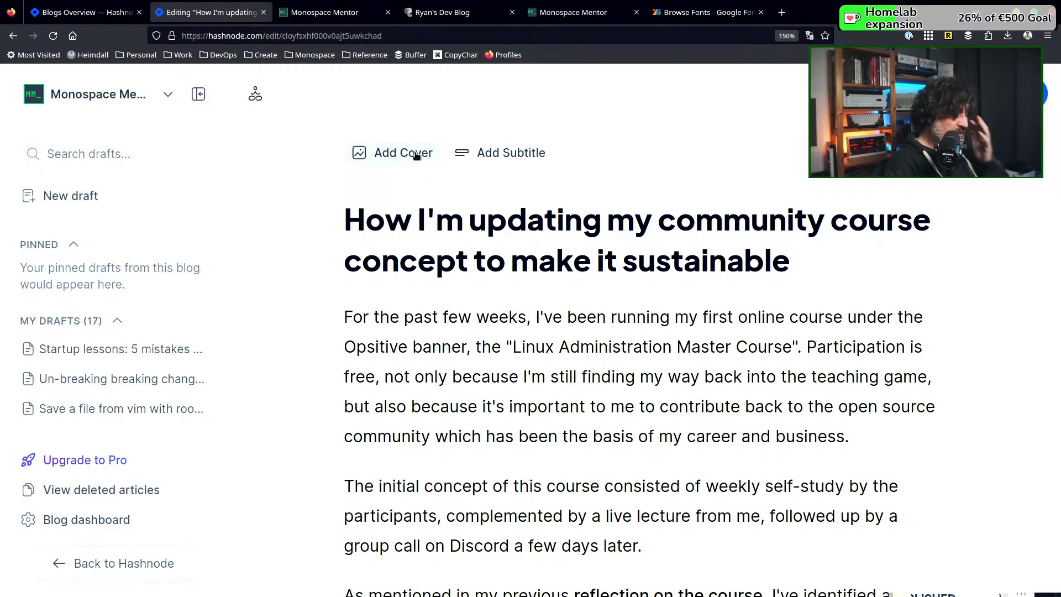
# Search Unsplash for "course" and browse the cover image results
pyautogui.click(416, 155)
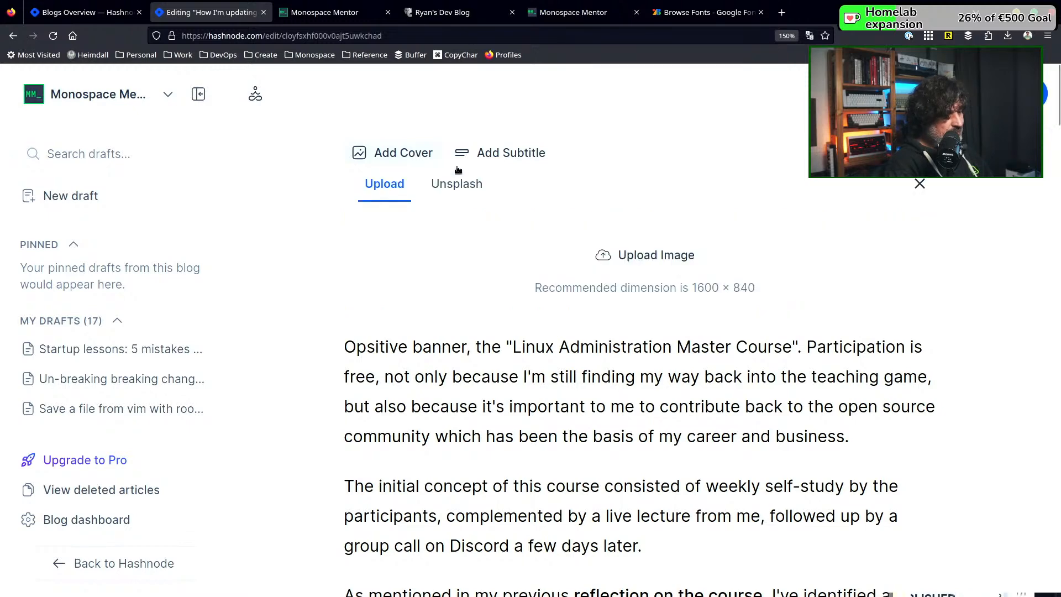
pyautogui.click(470, 186)
pyautogui.click(454, 225)
pyautogui.write('course')
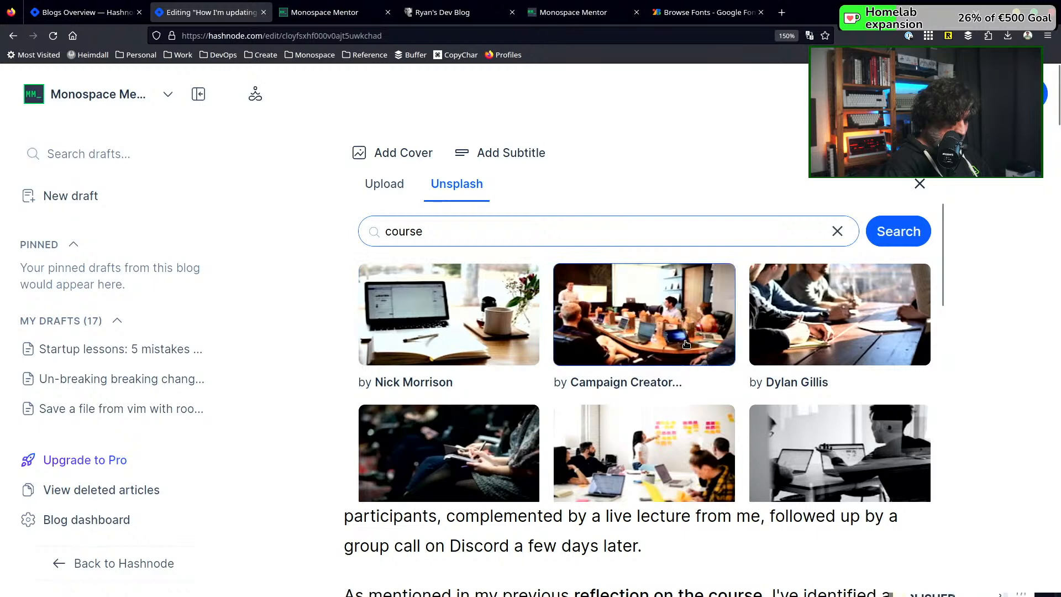
pyautogui.scroll(-3, 686, 345)
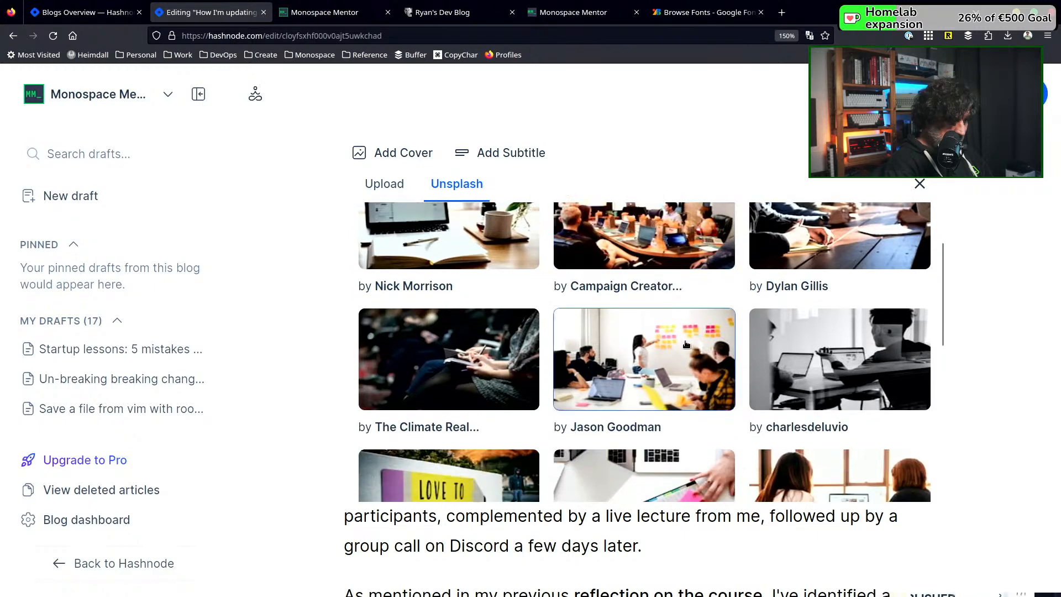
pyautogui.scroll(-7, 686, 344)
pyautogui.scroll(-4, 686, 344)
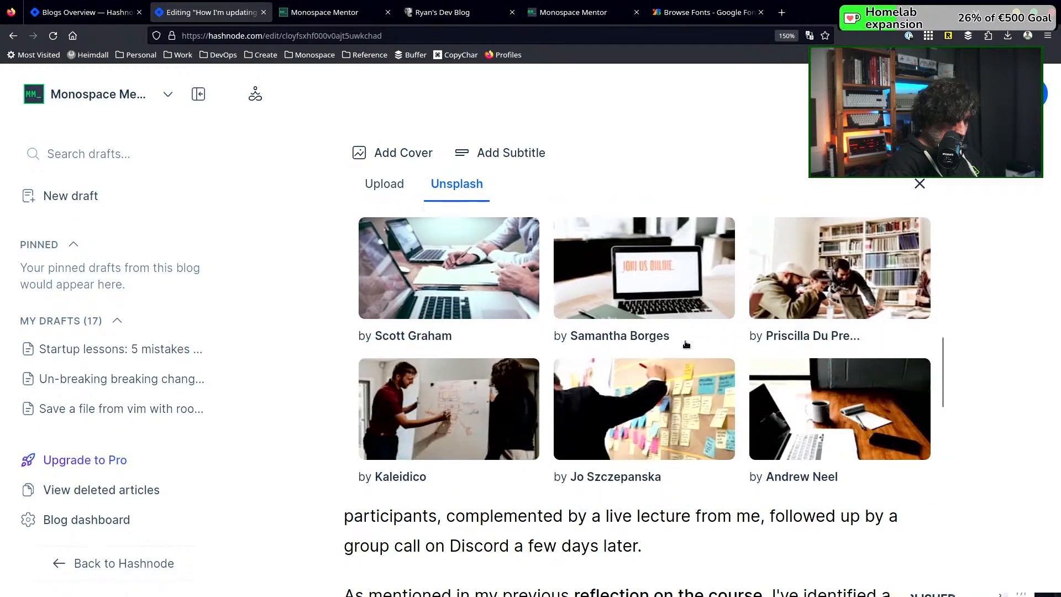
pyautogui.scroll(-6, 686, 344)
pyautogui.scroll(-6, 685, 344)
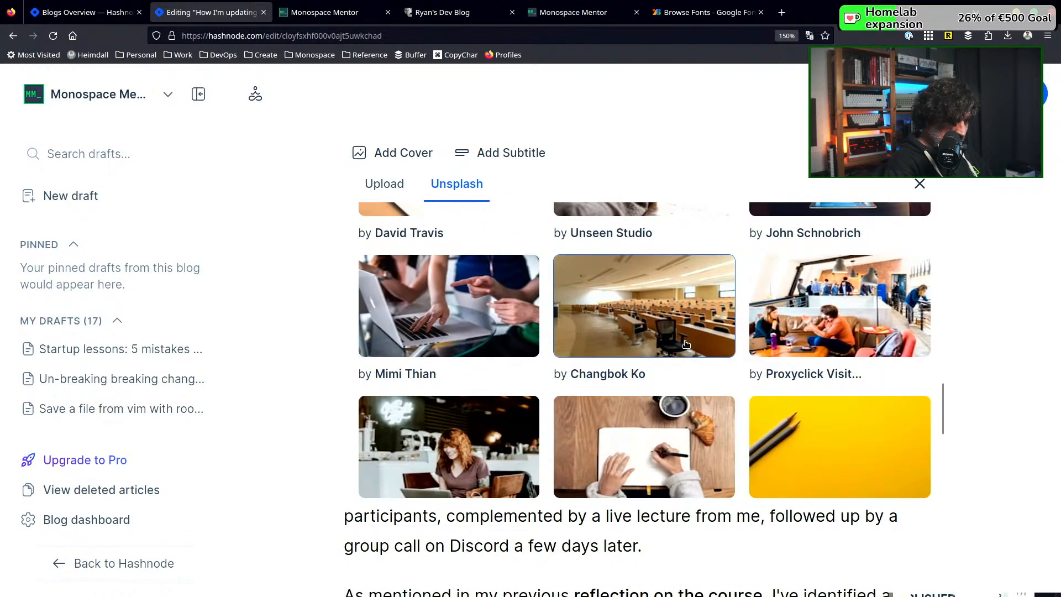
pyautogui.scroll(-5, 686, 344)
# Search Unsplash for "learning" and set the photo of a laptop, open notebook and coffee mug as the article's cover
pyautogui.scroll(11, 456, 350)
pyautogui.scroll(15, 457, 349)
pyautogui.hotkey('ctrl', 'a')
pyautogui.write('learning')
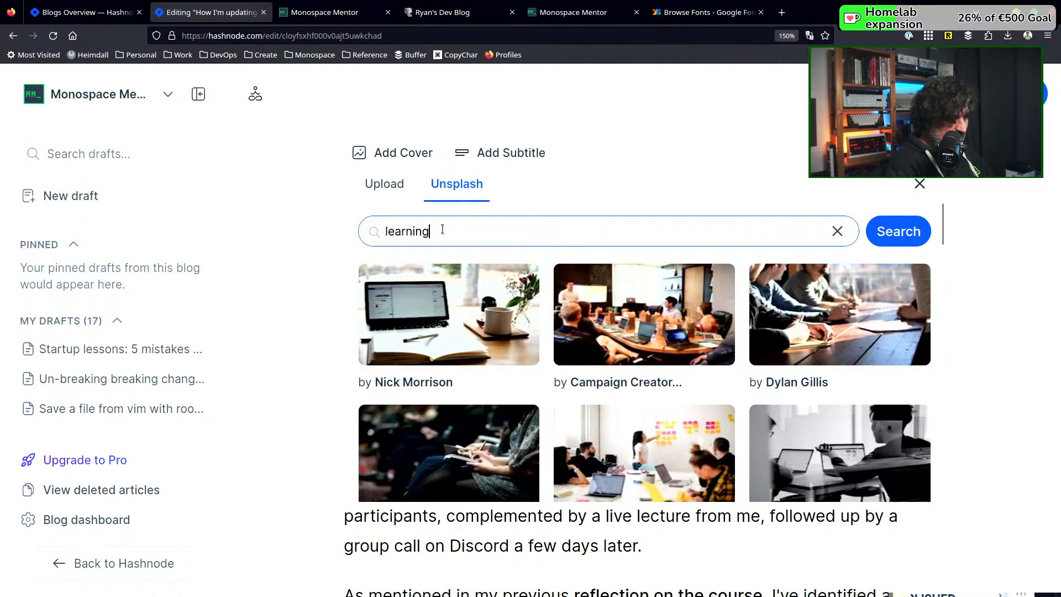
pyautogui.press('Return')
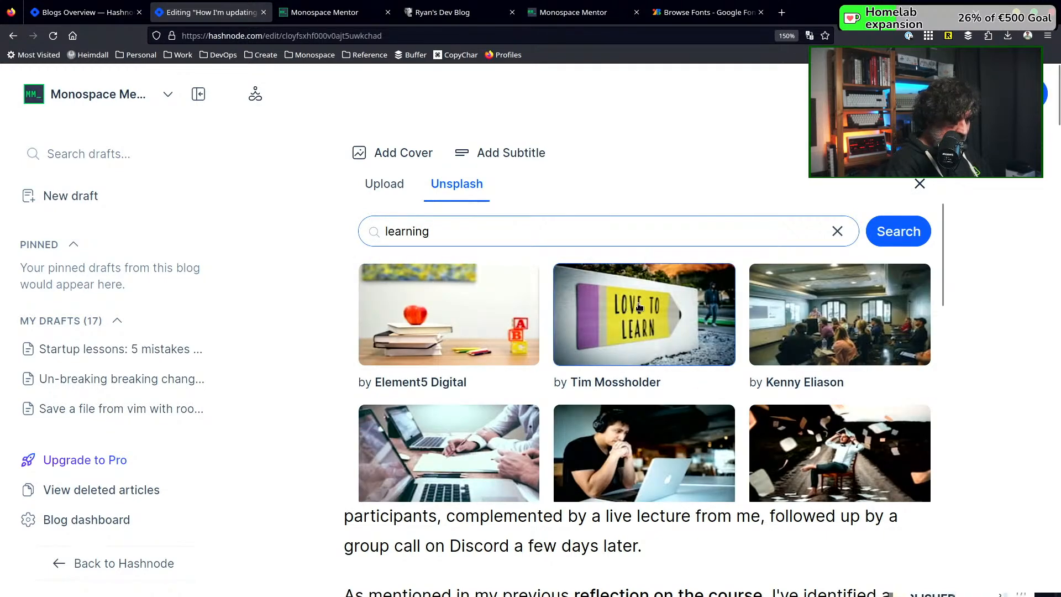
pyautogui.scroll(-3, 638, 306)
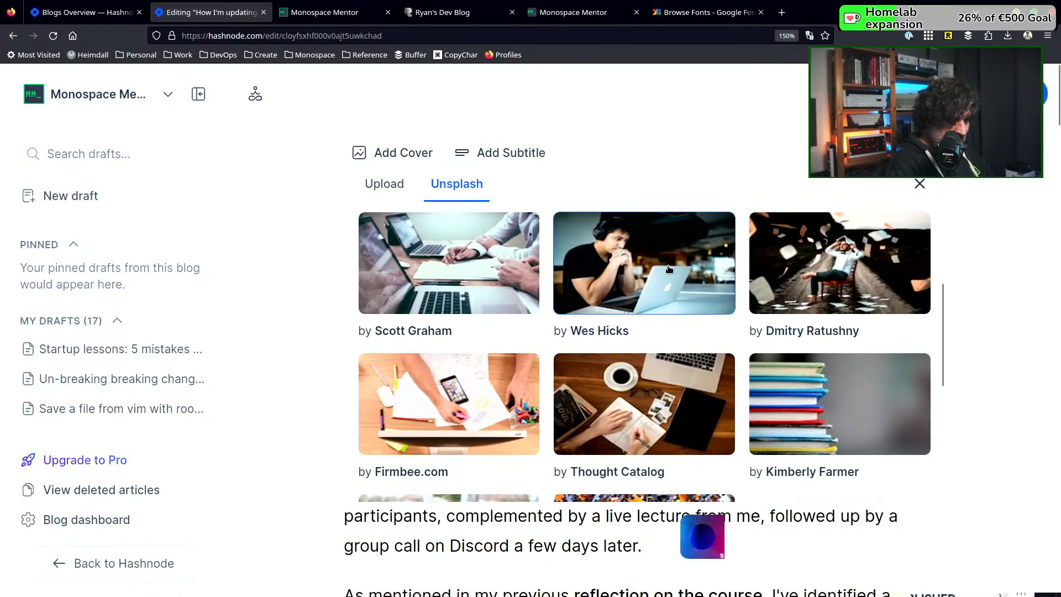
pyautogui.scroll(-2, 669, 270)
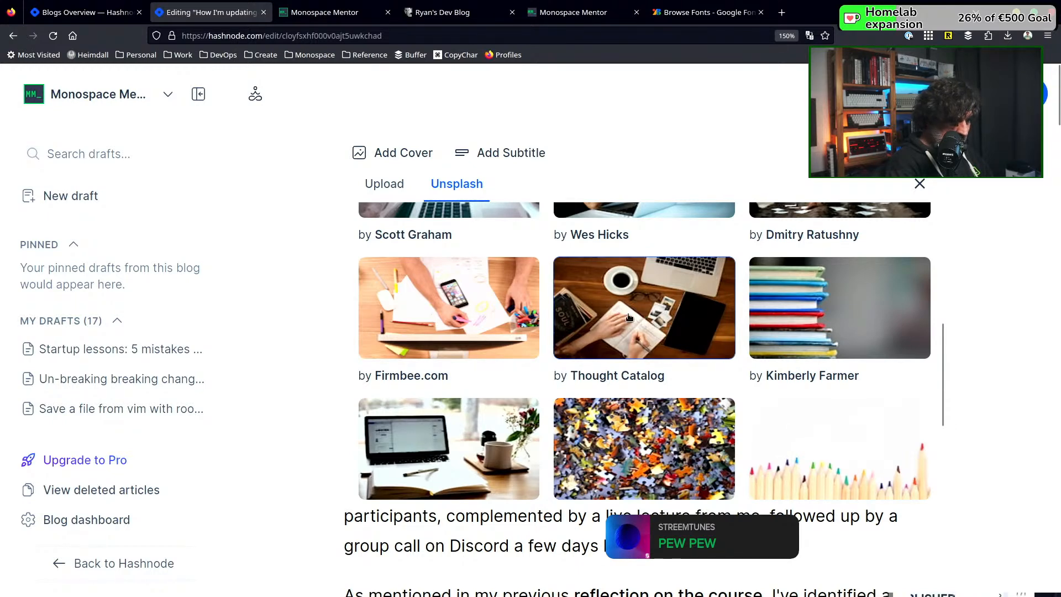
pyautogui.scroll(-2, 628, 316)
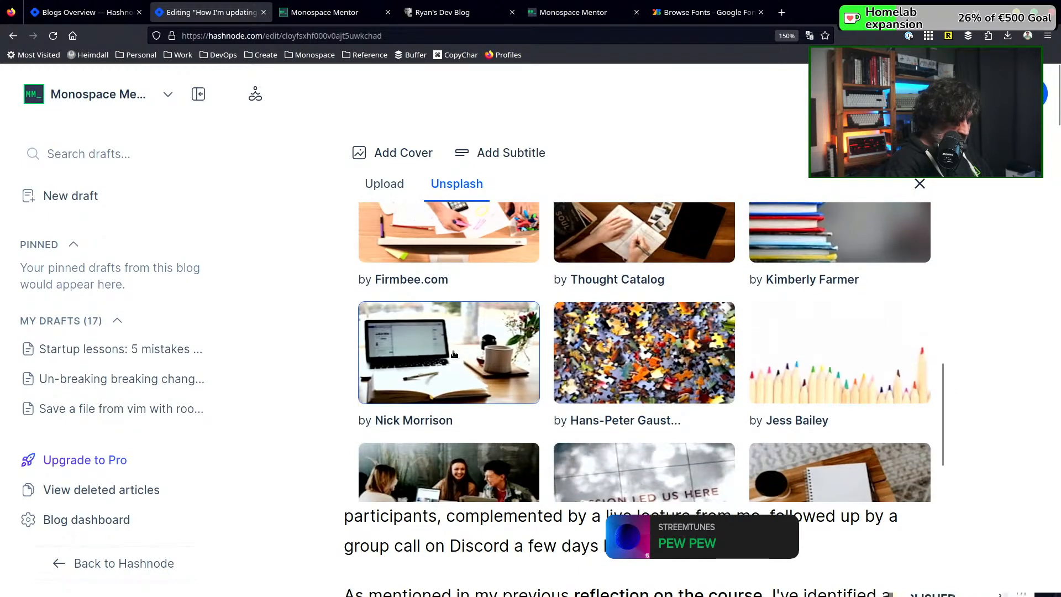
pyautogui.click(453, 354)
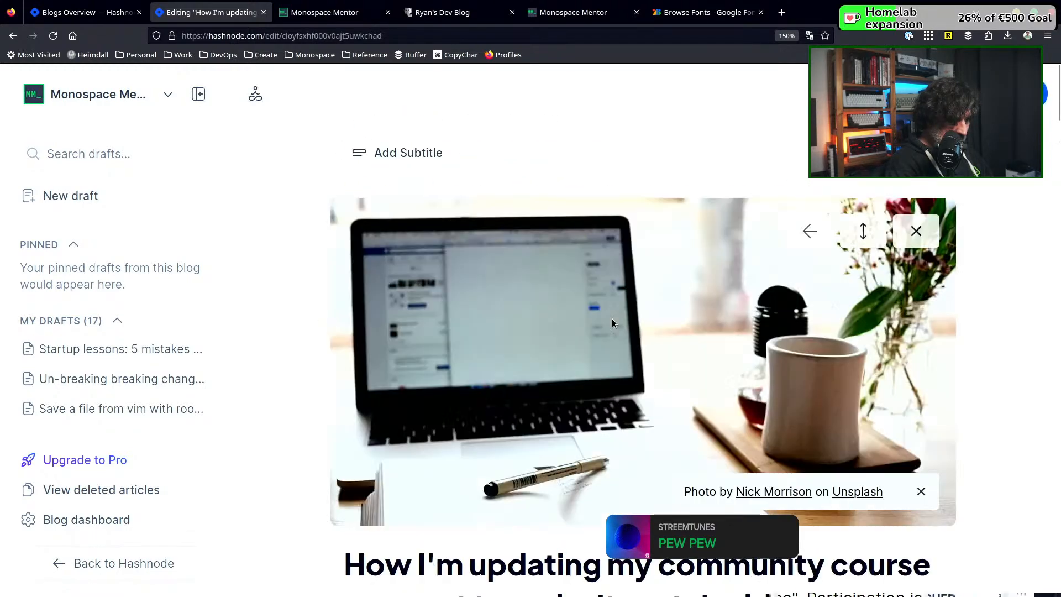
# Read through the article text below the new cover to check its content
pyautogui.scroll(-8, 612, 319)
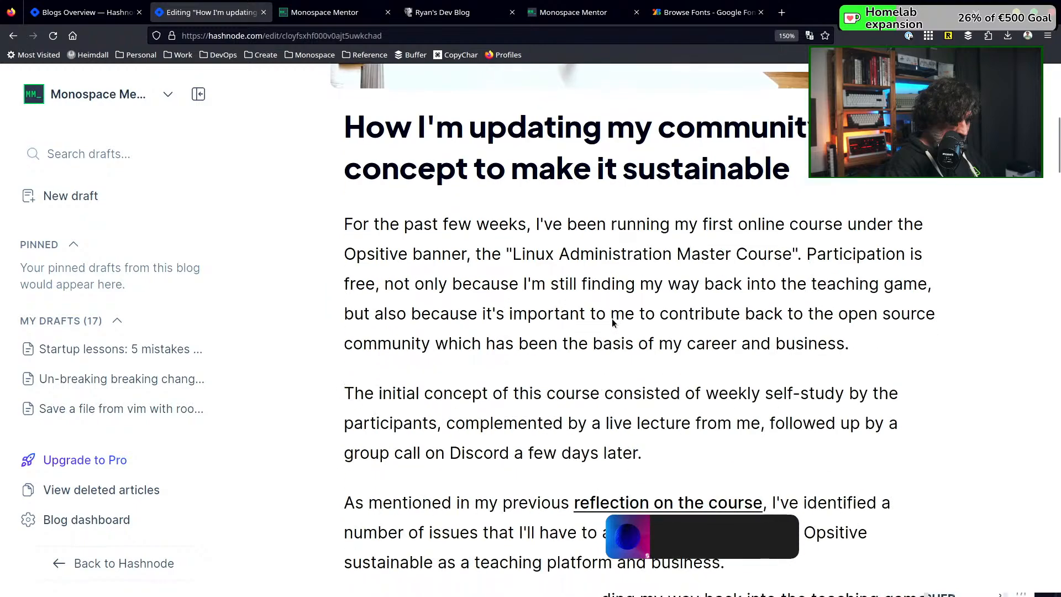
pyautogui.scroll(-6, 611, 318)
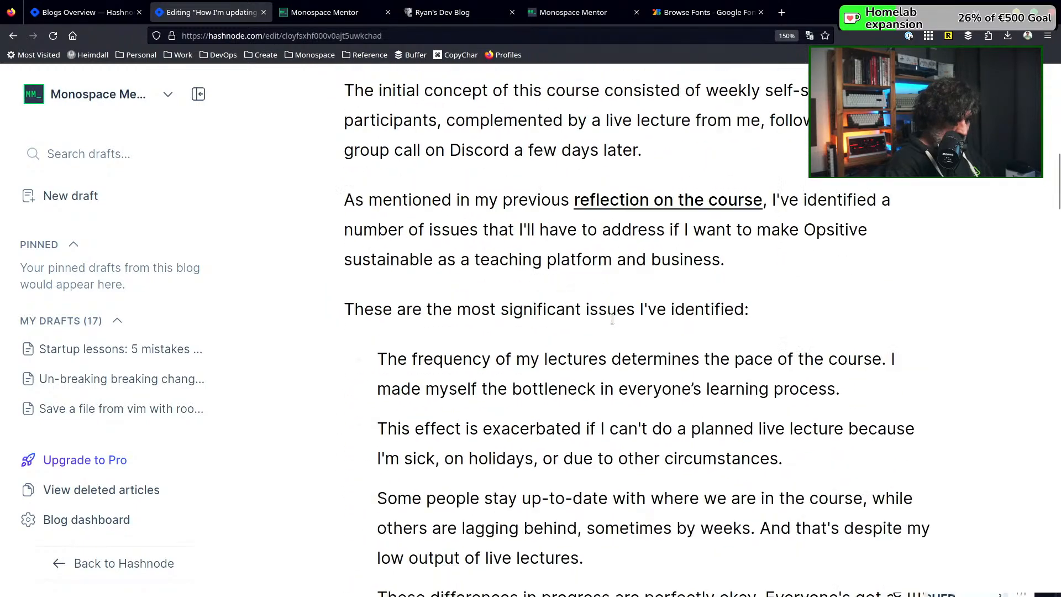
pyautogui.scroll(-4, 611, 318)
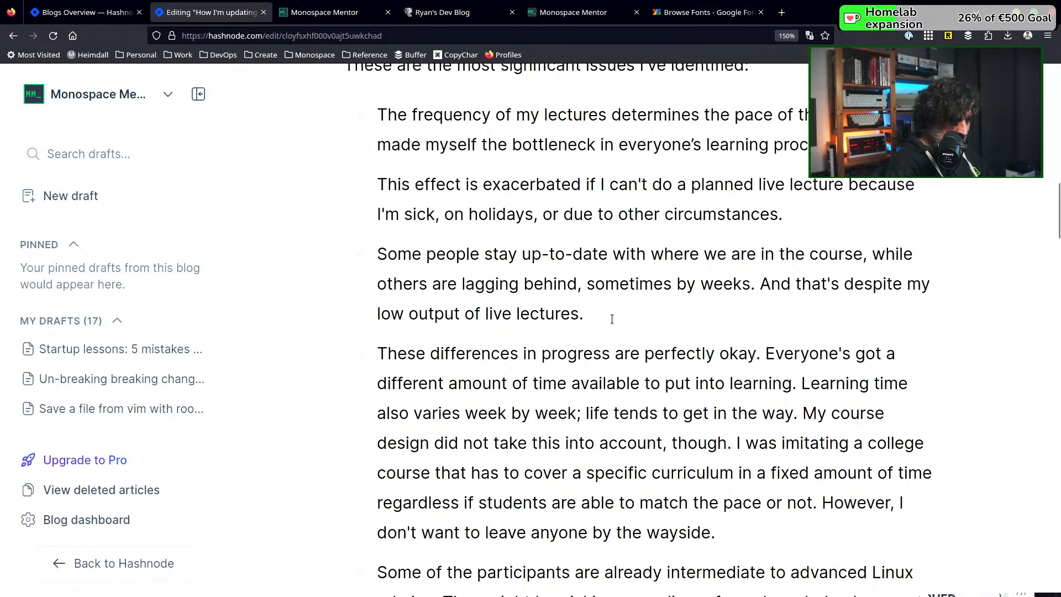
pyautogui.scroll(-17, 611, 319)
pyautogui.scroll(-5, 612, 318)
pyautogui.scroll(17, 611, 318)
pyautogui.scroll(15, 612, 318)
# Open the article "Reflecting on the Linux Administration Master Course" from the drafts list and close its article settings
pyautogui.click(1016, 93)
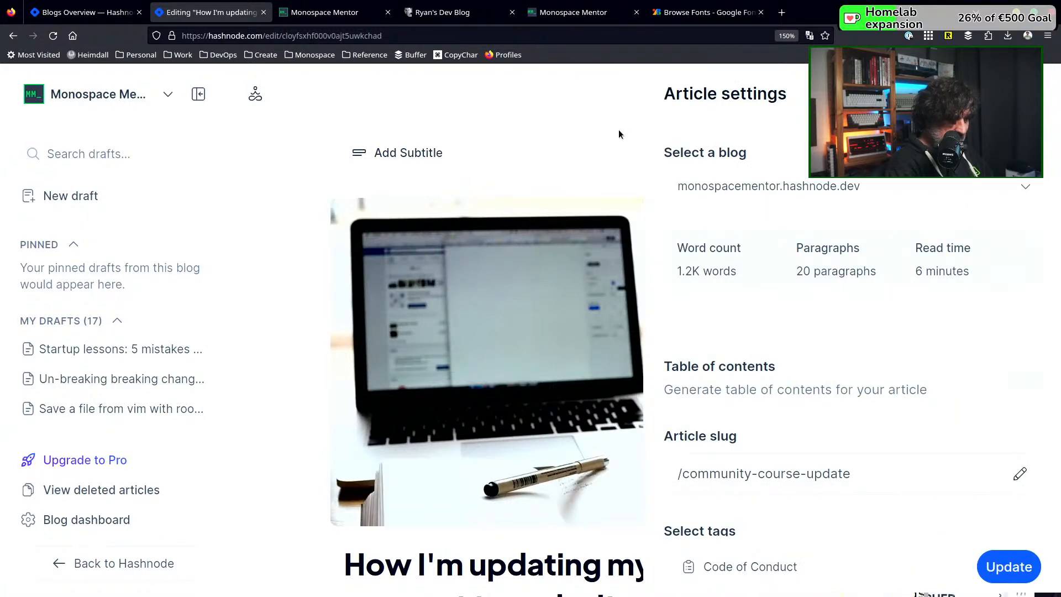
pyautogui.moveTo(102, 418)
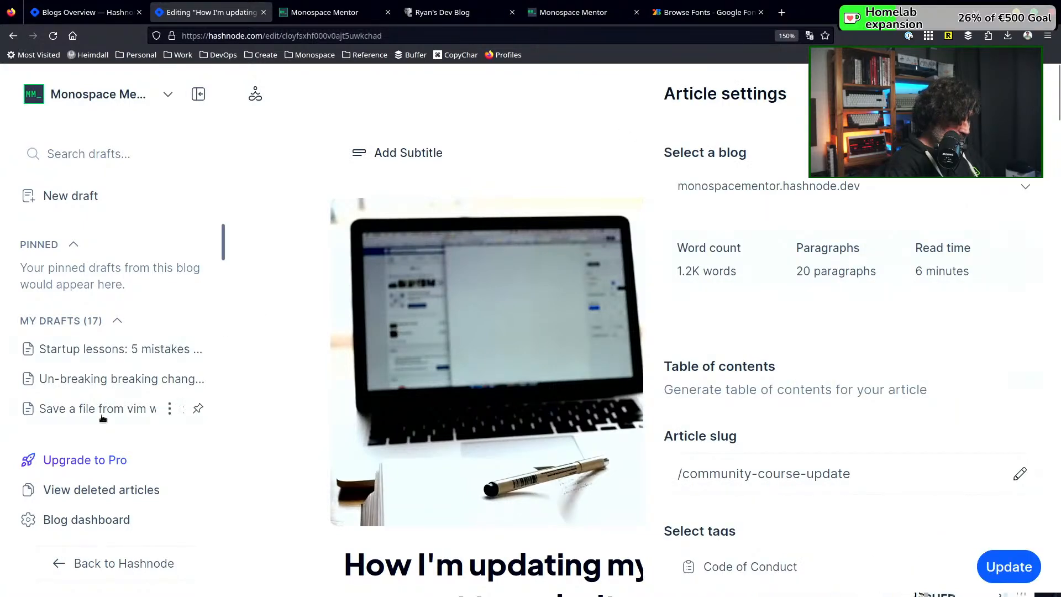
pyautogui.click(117, 321)
pyautogui.scroll(-4, 117, 331)
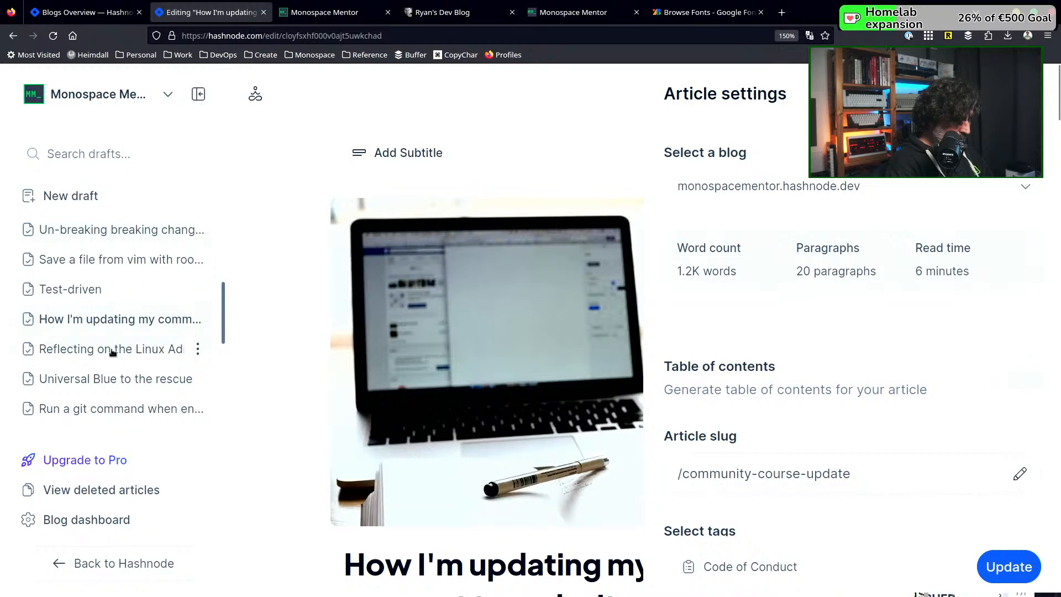
pyautogui.click(113, 350)
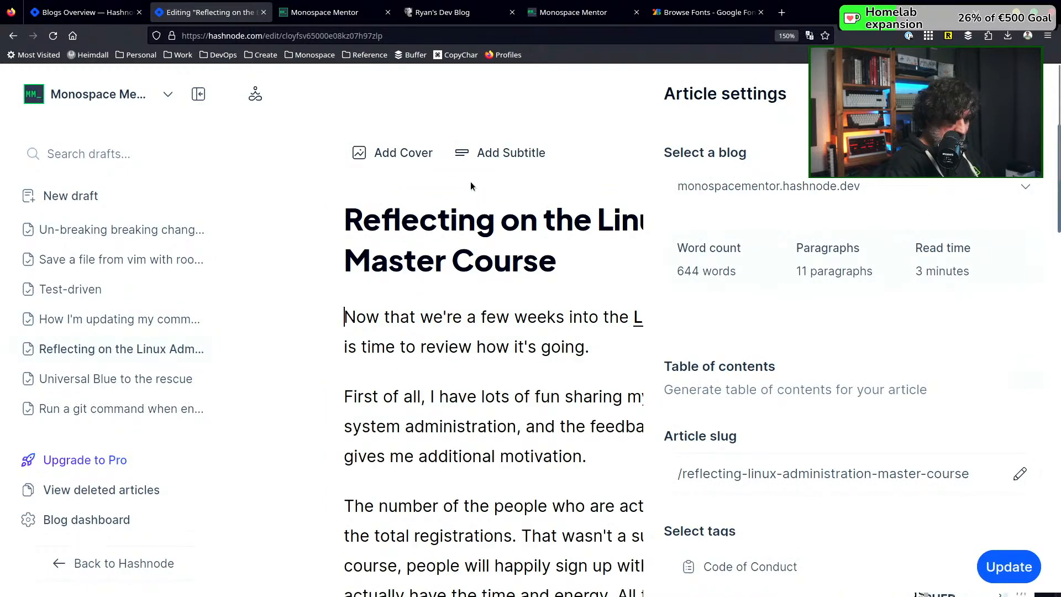
pyautogui.click(578, 180)
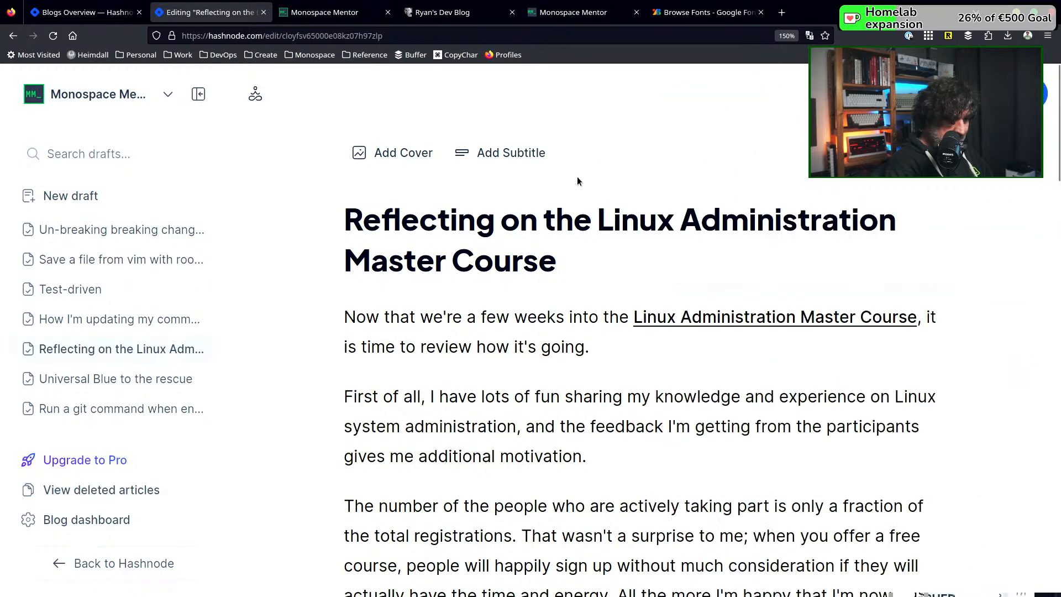
# Skim the article, search Unsplash for "thinking" and set the photo of the pensive woman at a laptop as its cover
pyautogui.click(411, 154)
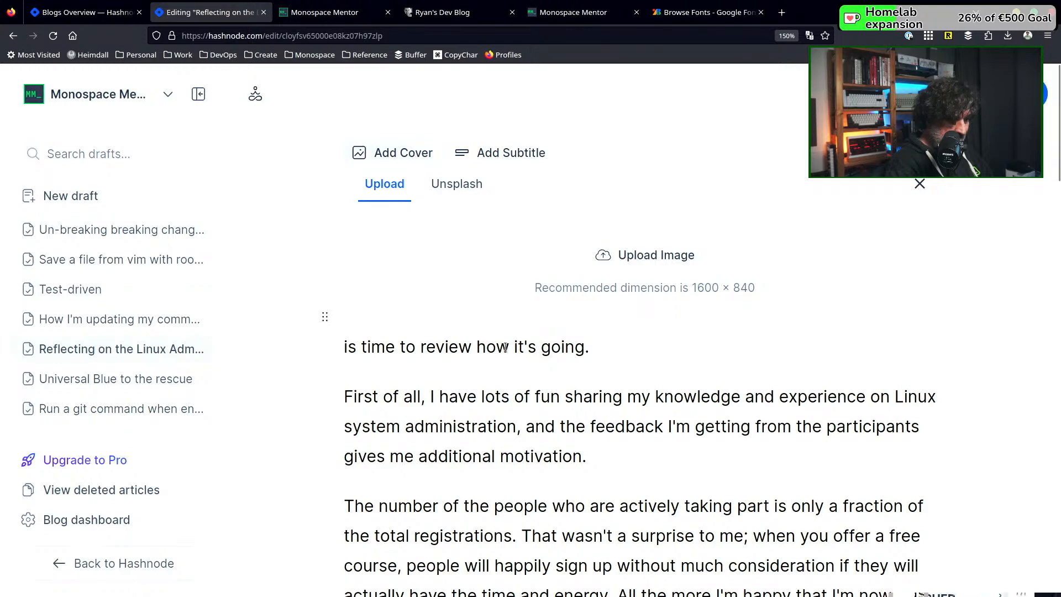
pyautogui.scroll(-10, 509, 357)
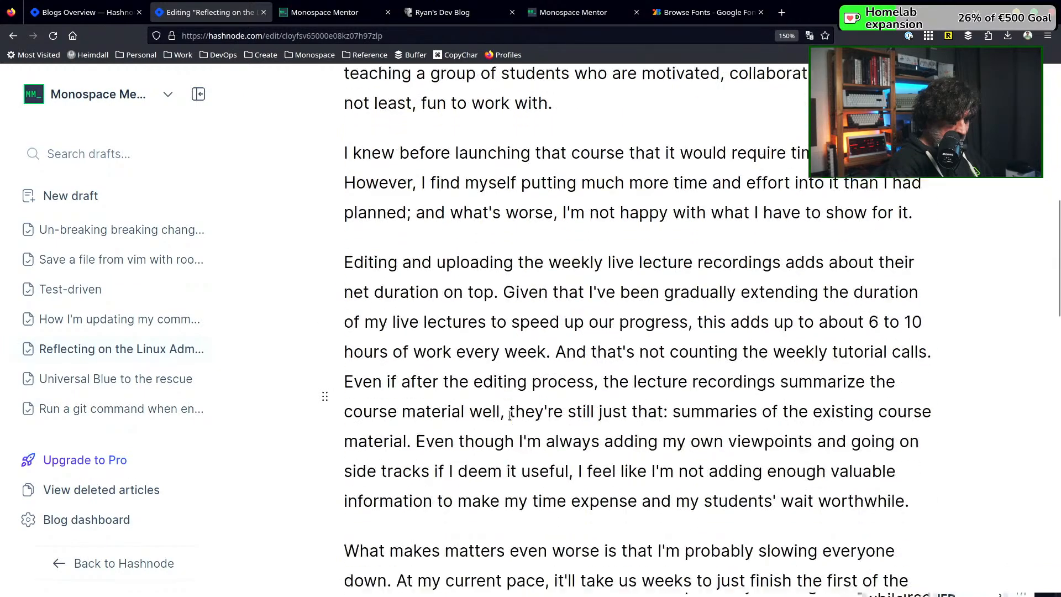
pyautogui.scroll(-5, 509, 415)
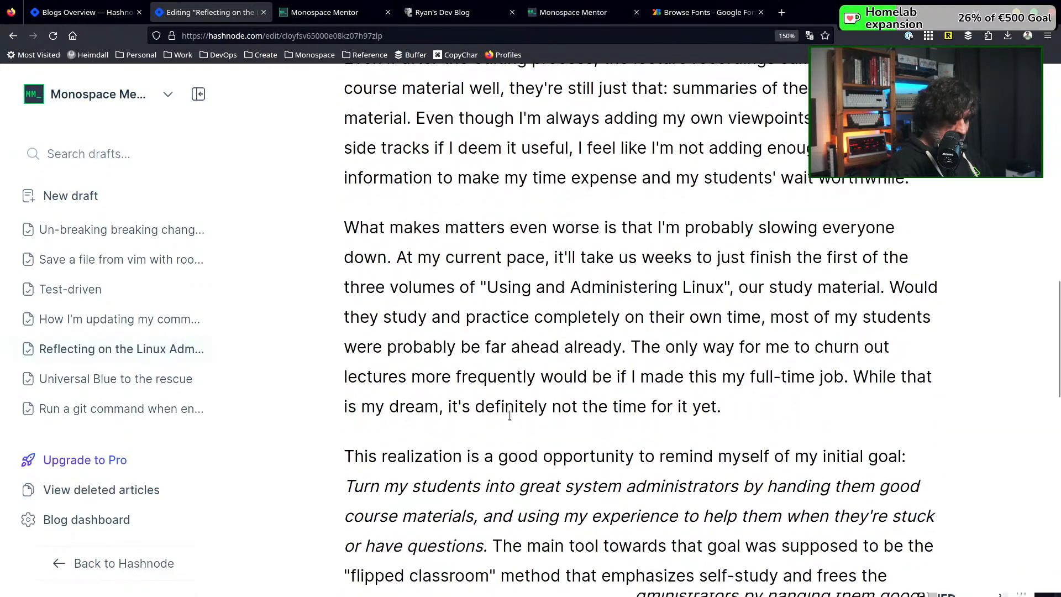
pyautogui.scroll(-8, 509, 413)
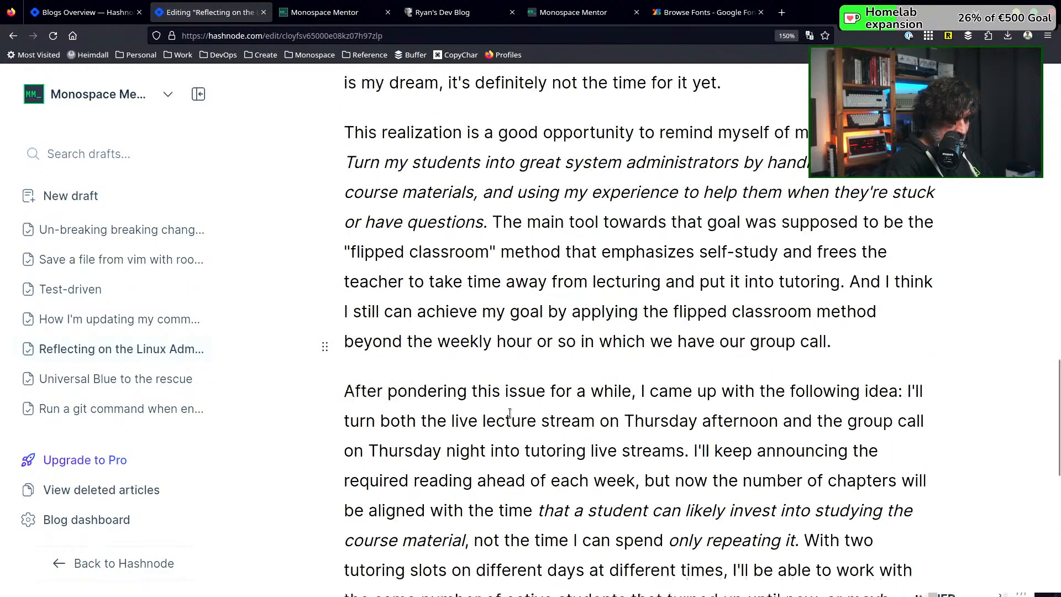
pyautogui.scroll(20, 510, 412)
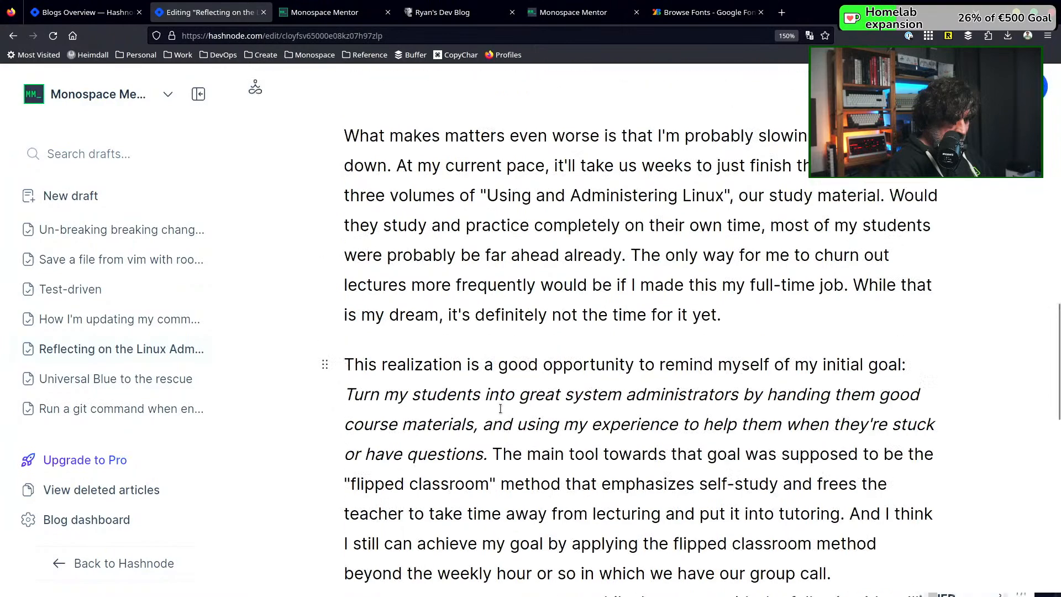
pyautogui.click(463, 185)
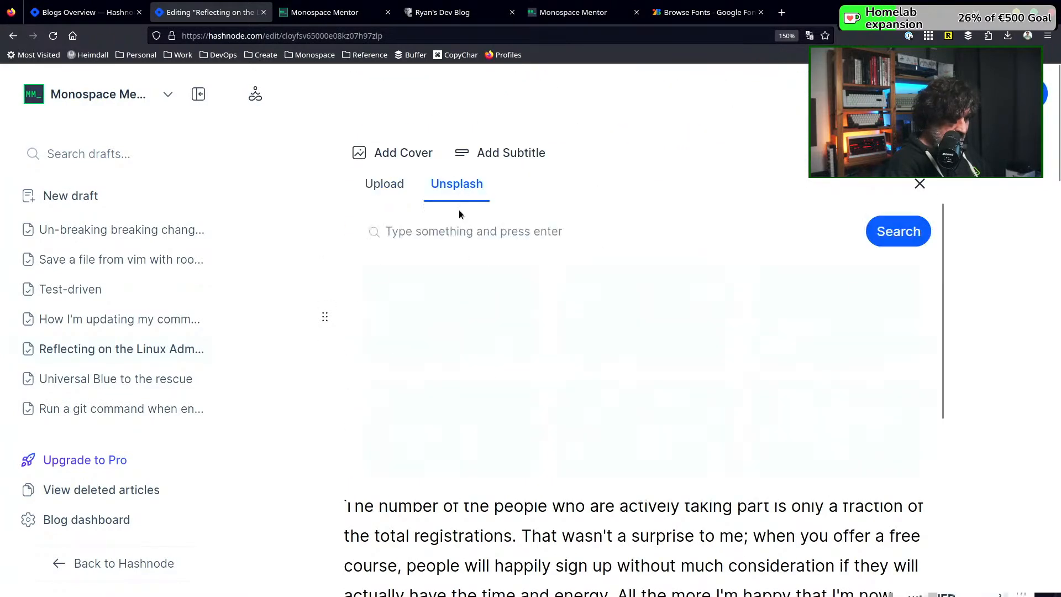
pyautogui.click(452, 224)
pyautogui.write('thinking')
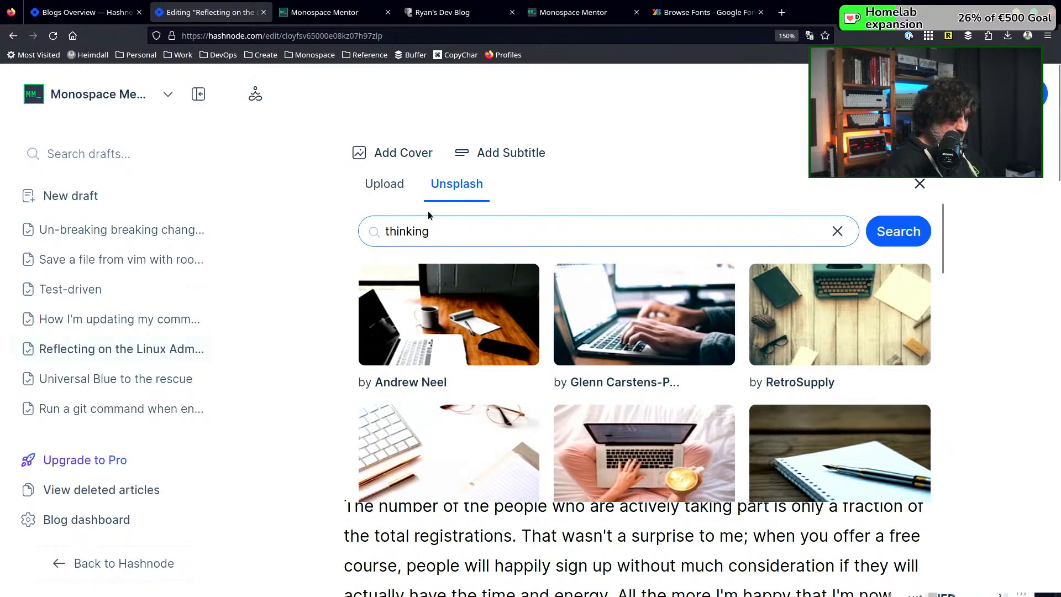
pyautogui.press('Return')
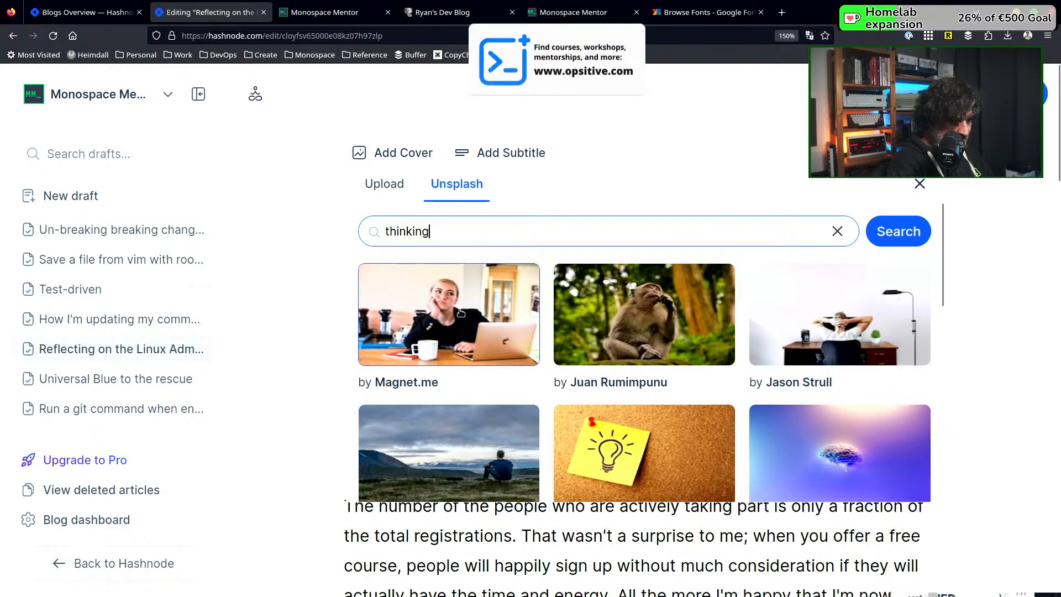
pyautogui.click(481, 313)
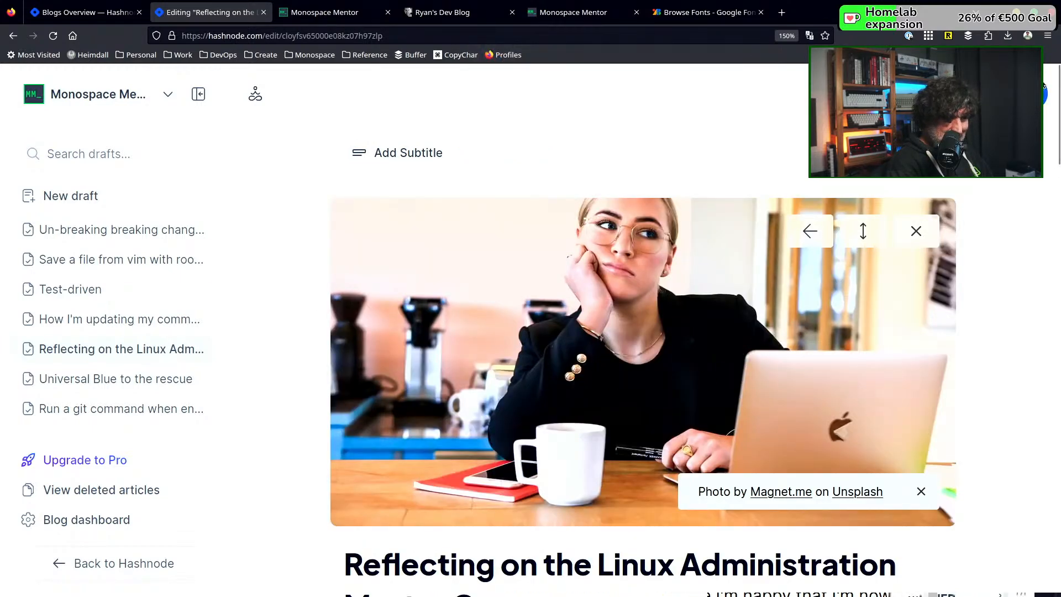
# Update the published article from its article settings to save the new cover
pyautogui.click(1015, 94)
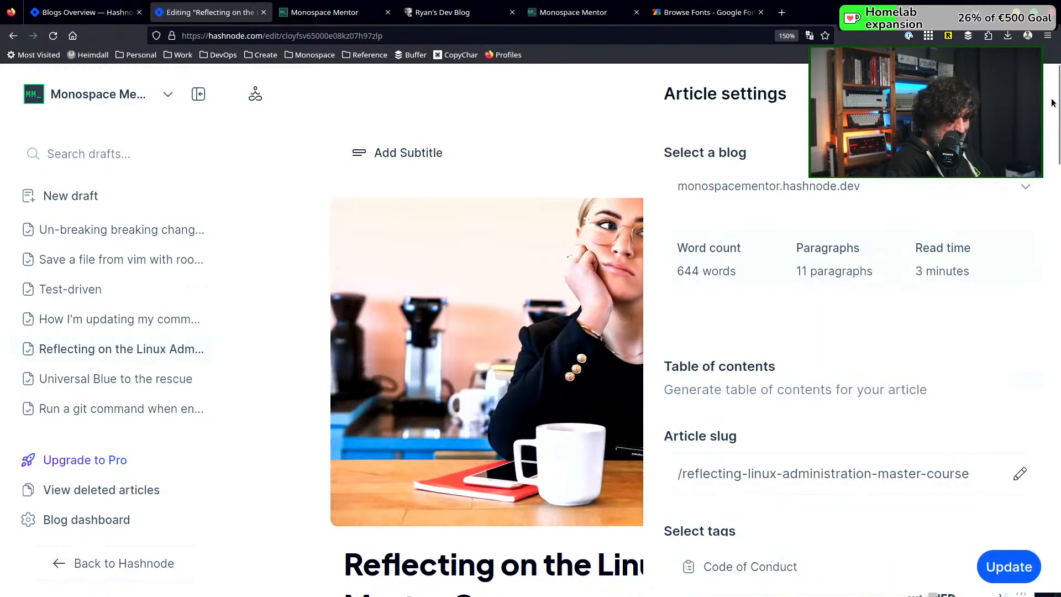
pyautogui.click(1024, 94)
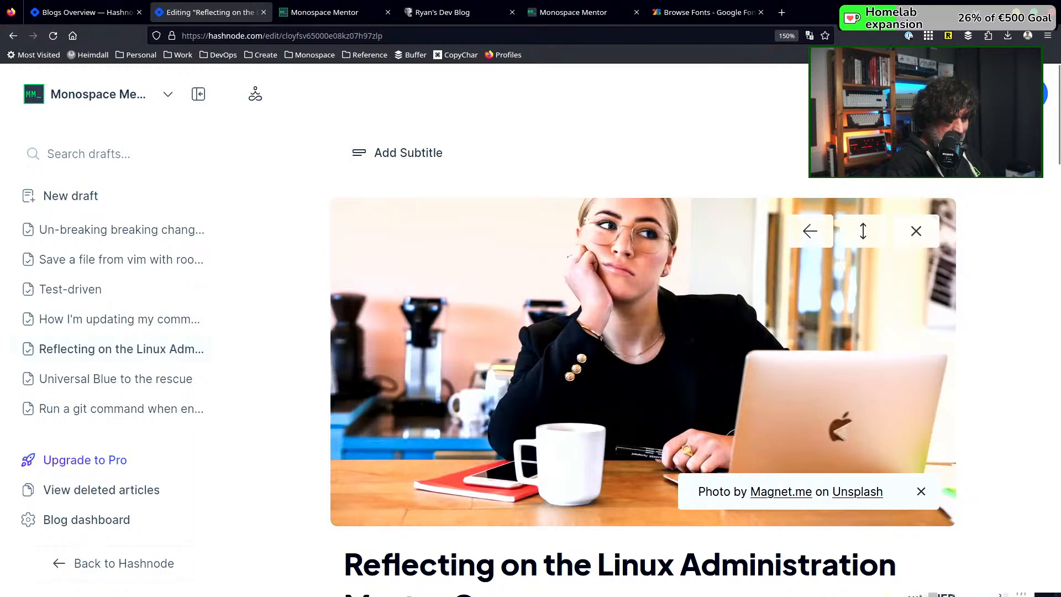
pyautogui.click(1021, 94)
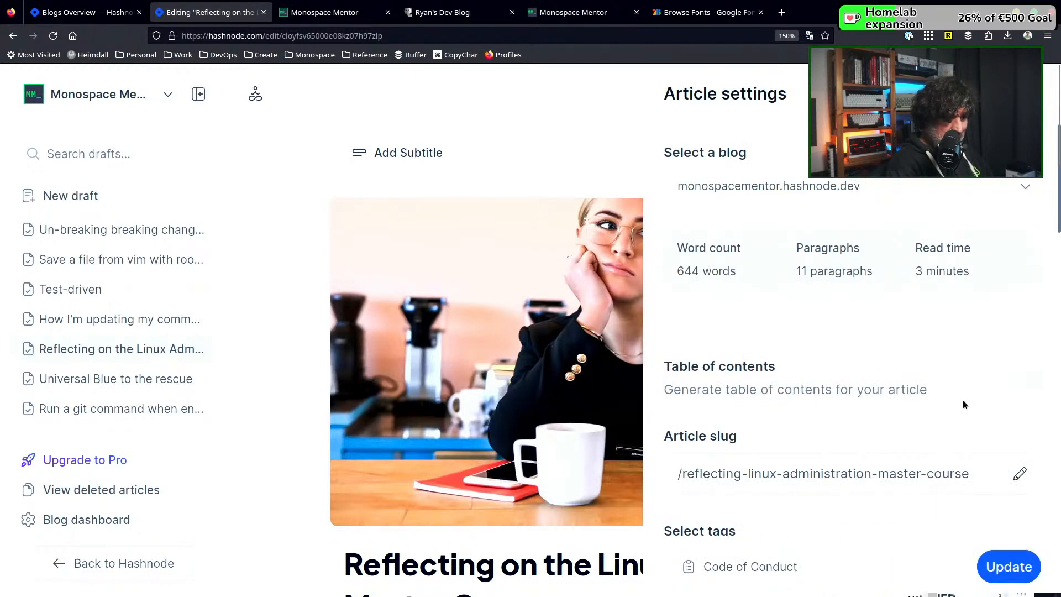
pyautogui.click(985, 564)
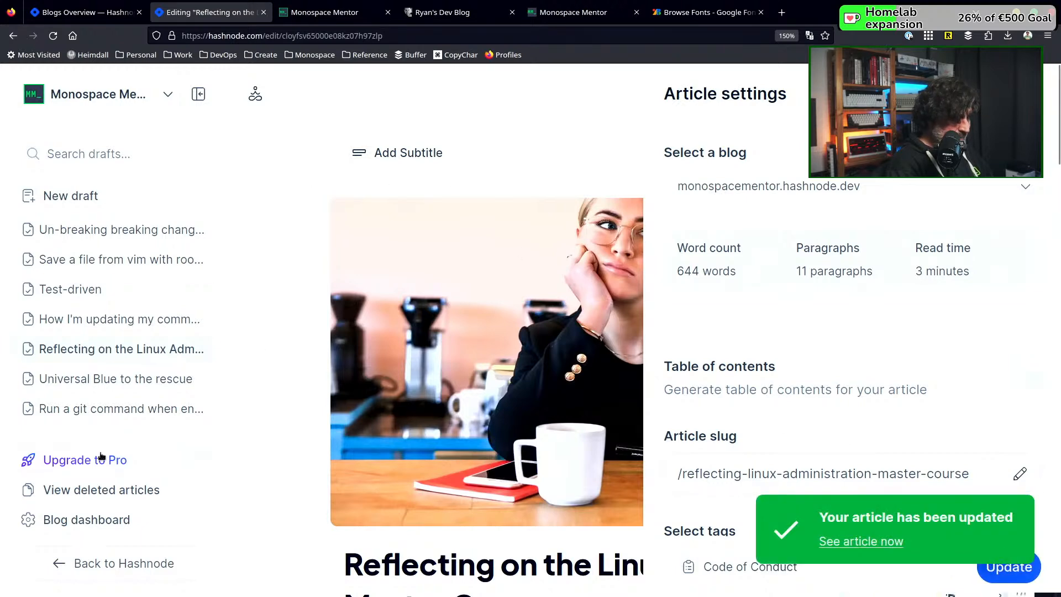
# Open the article "Universal Blue to the rescue" and bring up its cover image upload options, dismissing the file chooser
pyautogui.click(122, 381)
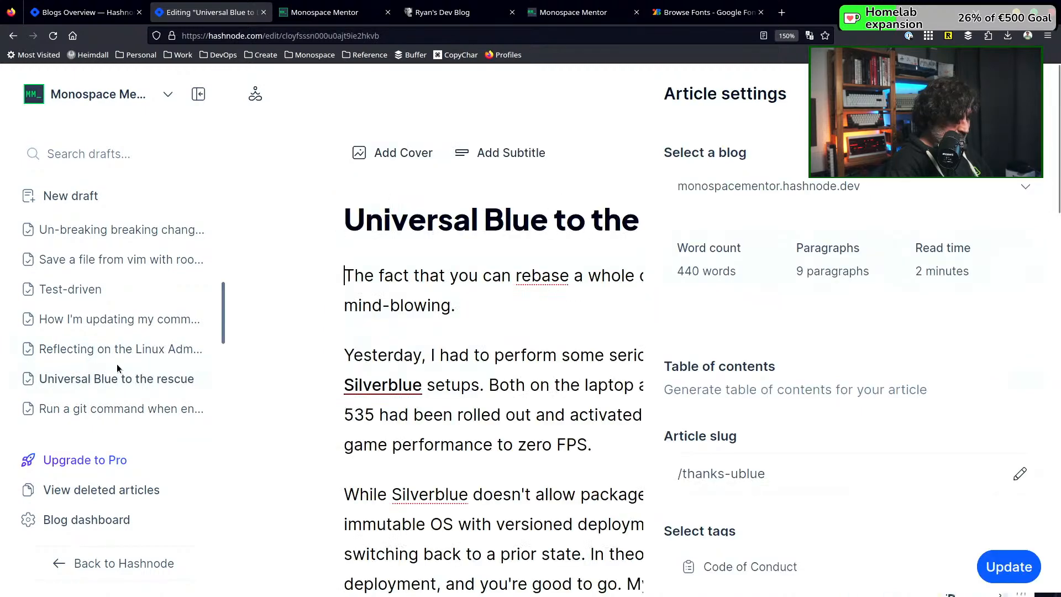
pyautogui.click(1020, 94)
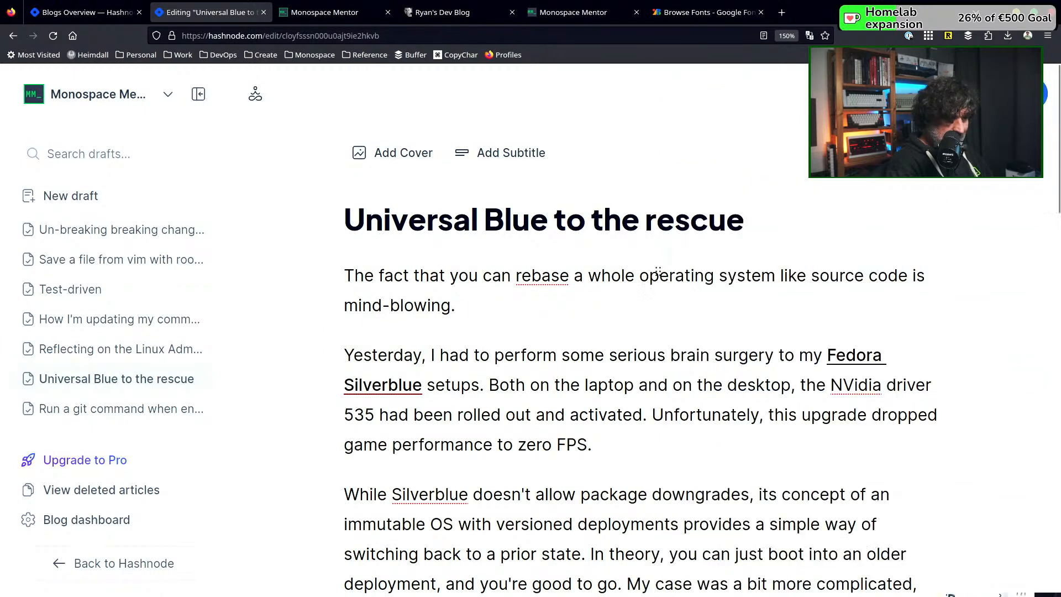
pyautogui.click(409, 161)
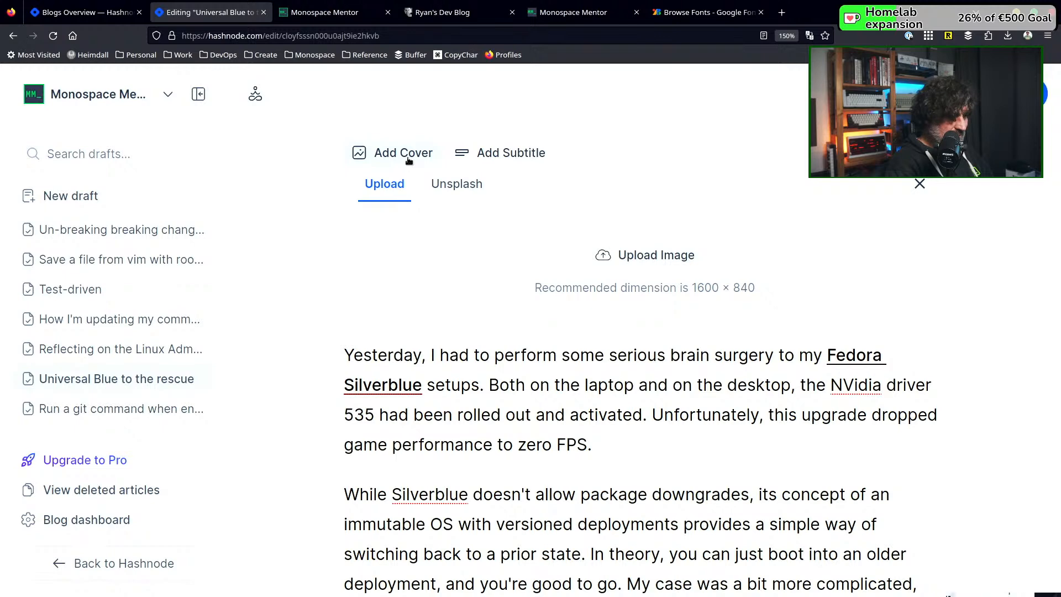
pyautogui.click(654, 264)
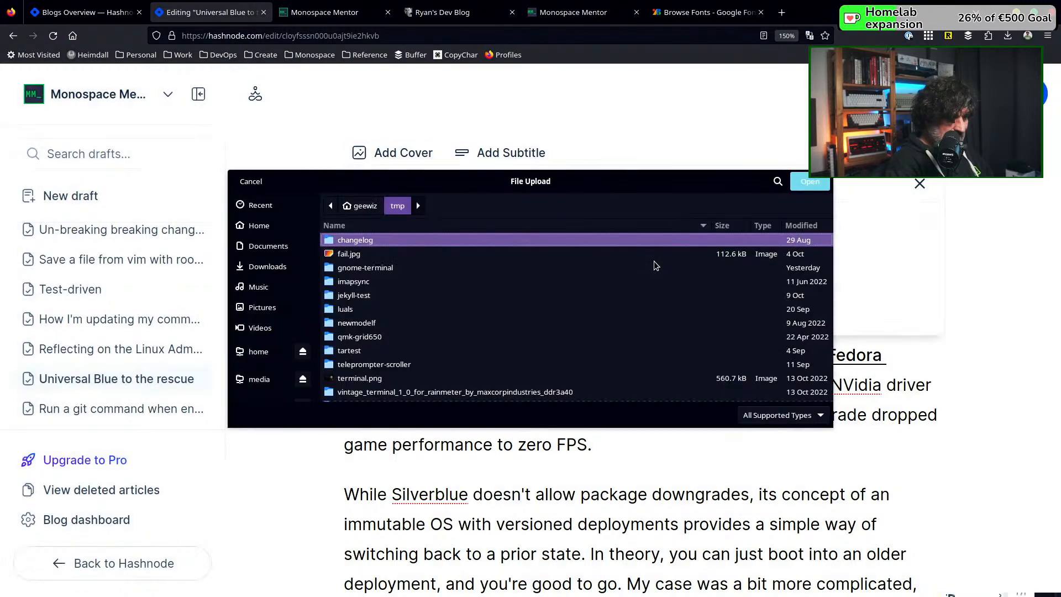
pyautogui.click(251, 181)
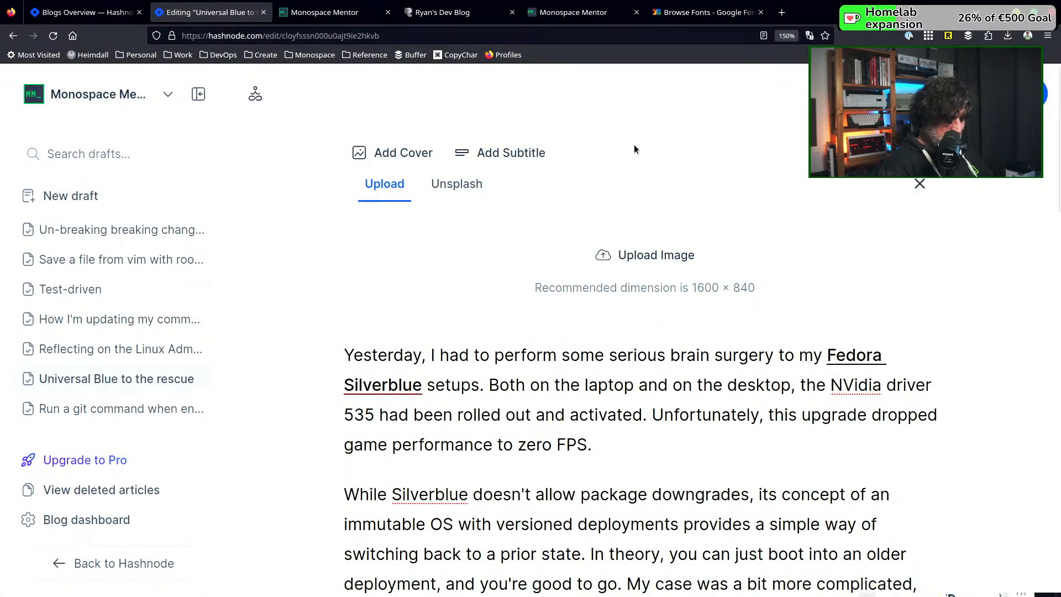
# Open ublue.it in a new browser tab and look over the Universal Blue homepage for a usable cover image
pyautogui.hotkey('ctrl', 't')
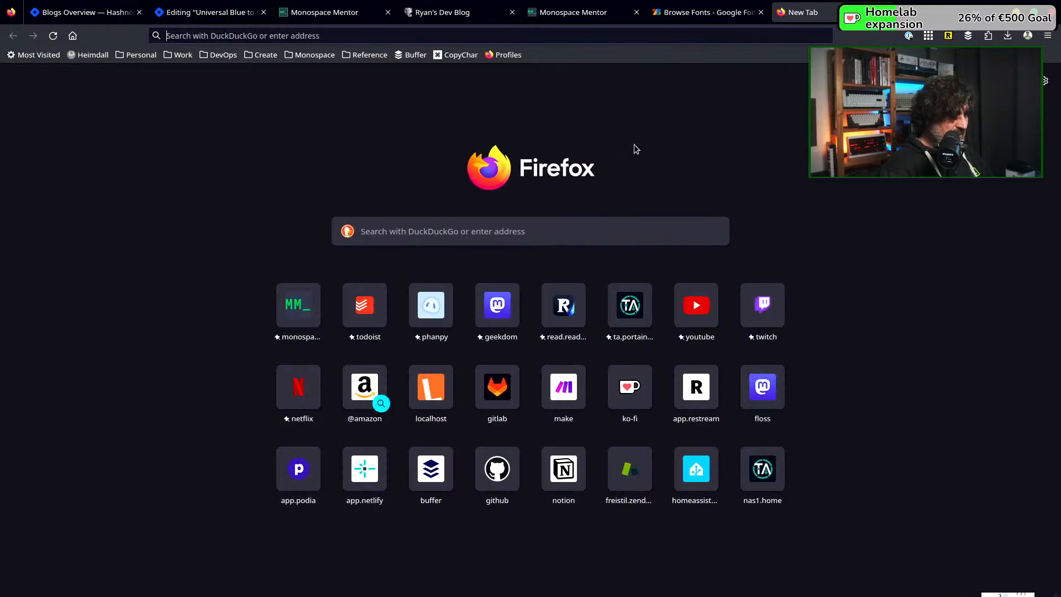
pyautogui.write('ublue.')
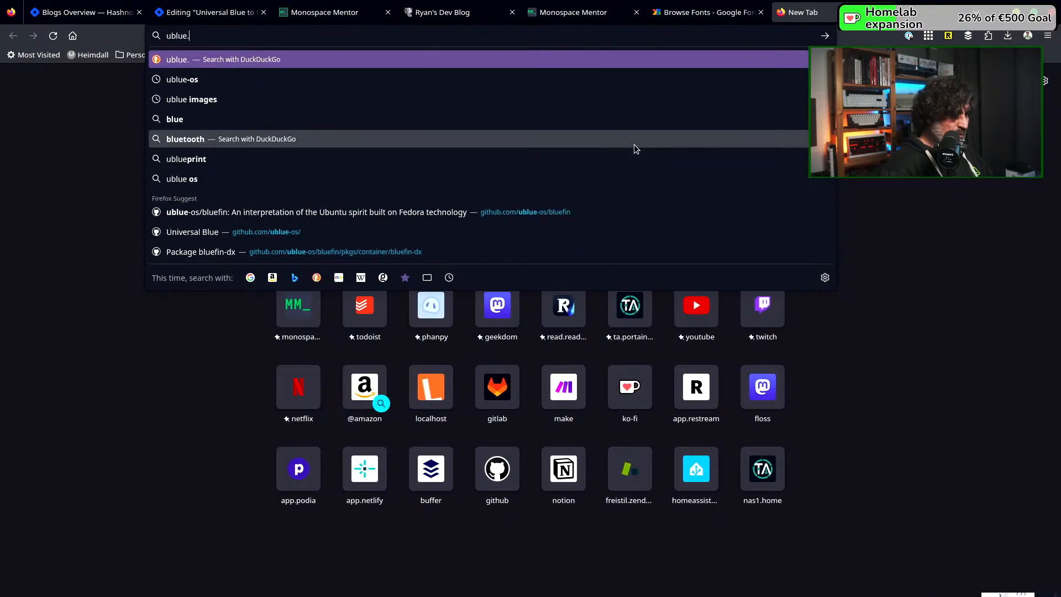
pyautogui.write('it')
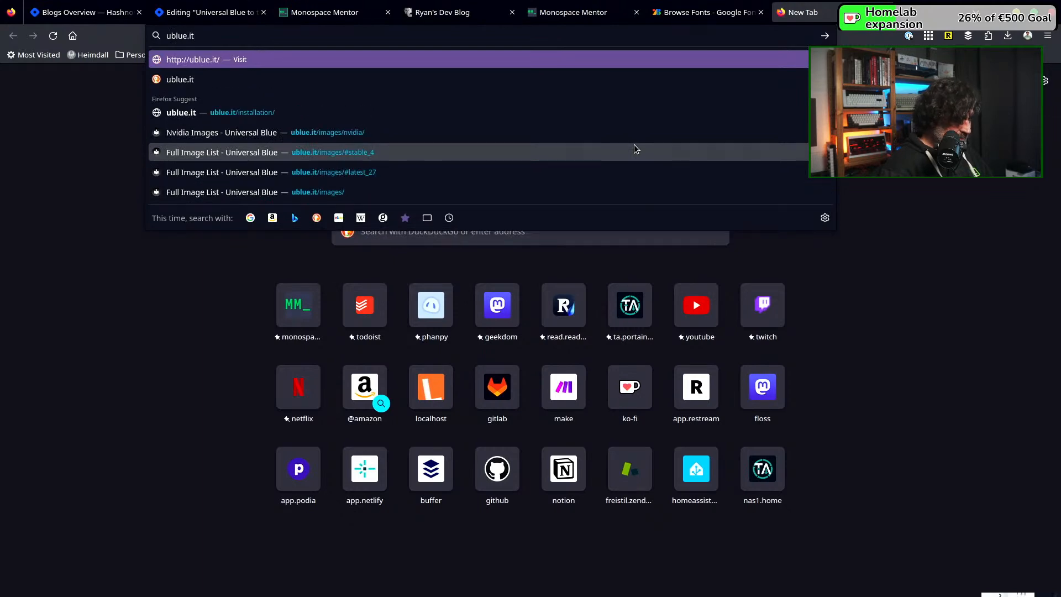
pyautogui.press('Return')
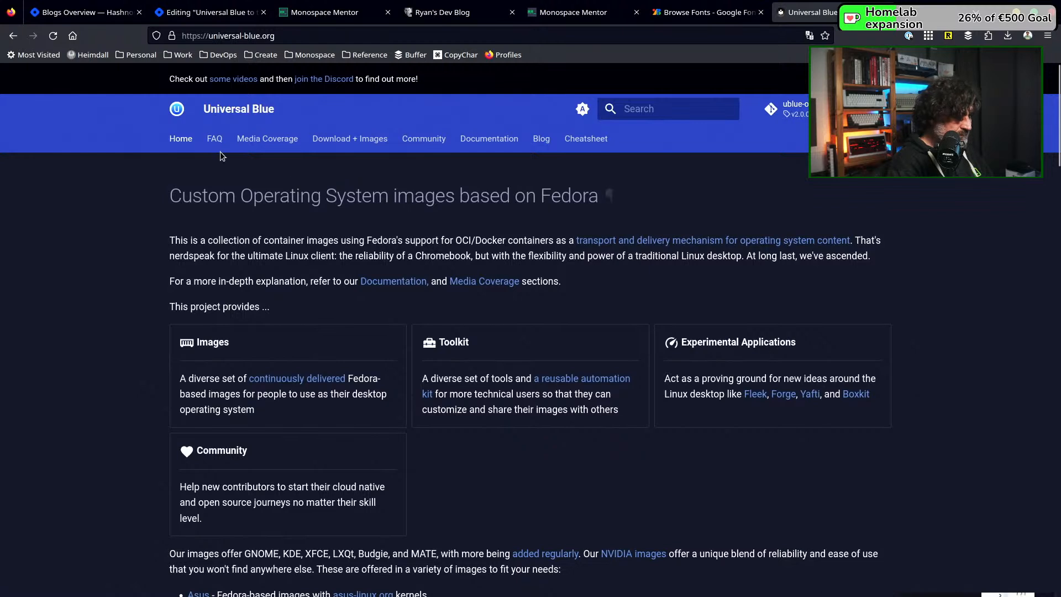
pyautogui.click(174, 113)
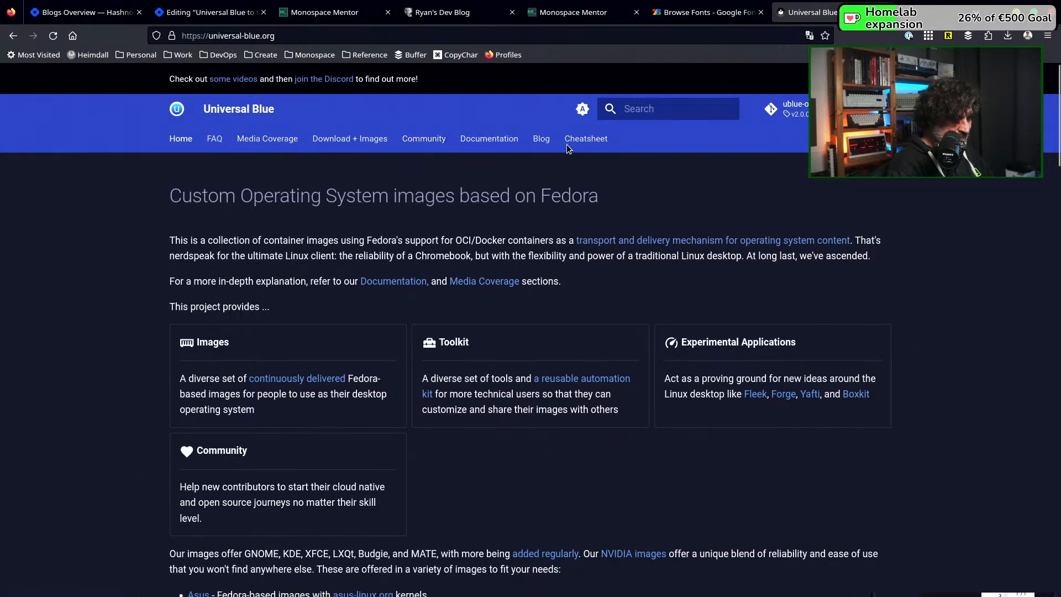
pyautogui.scroll(-3, 592, 479)
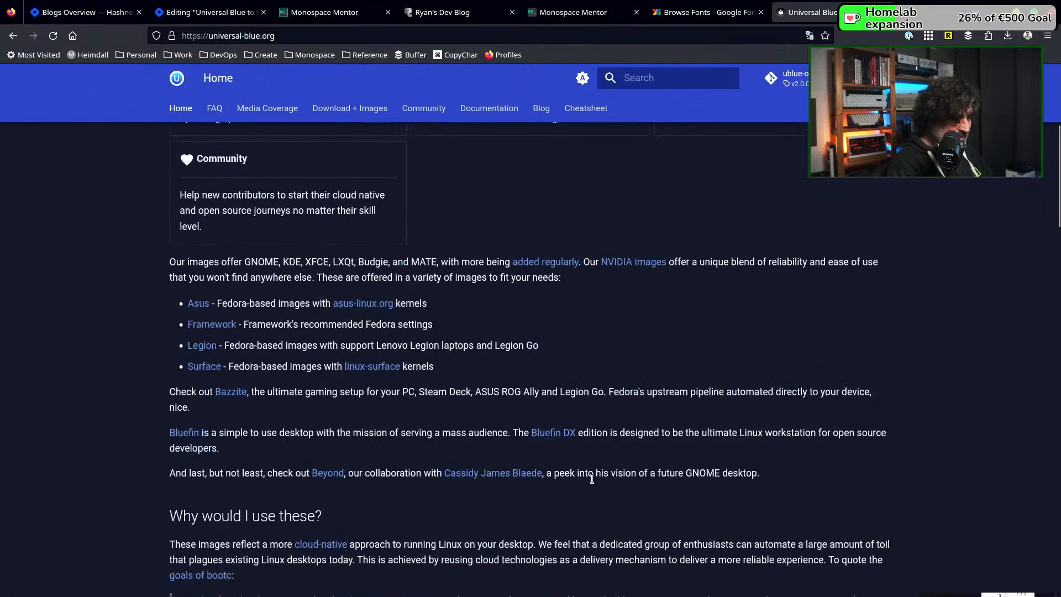
pyautogui.scroll(5, 592, 479)
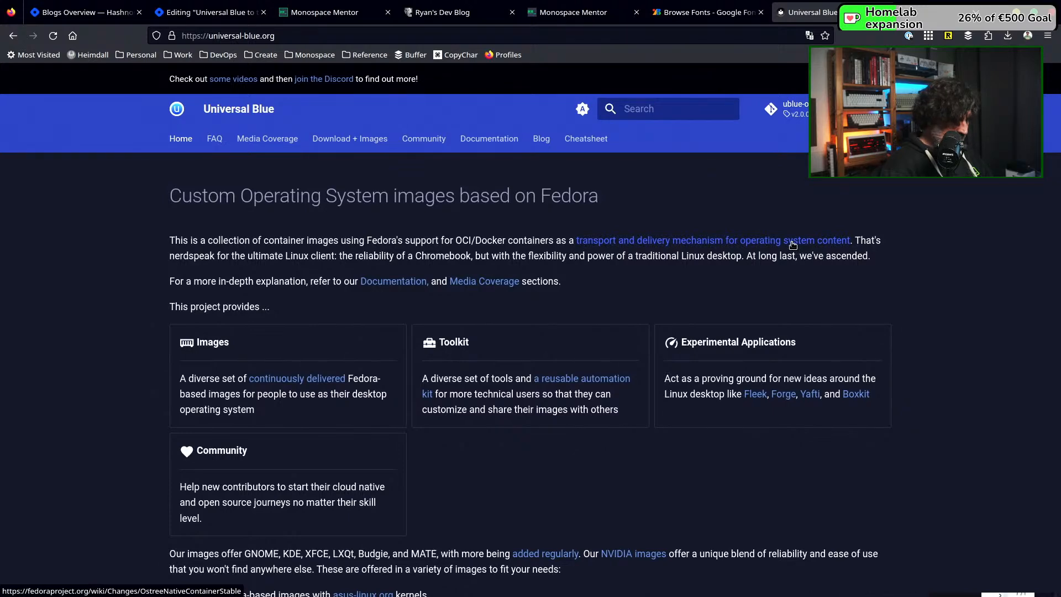
# Capture a screenshot of the homepage region from the blue header down to the Images, Toolkit and Experimental Applications cards
pyautogui.press('Print')
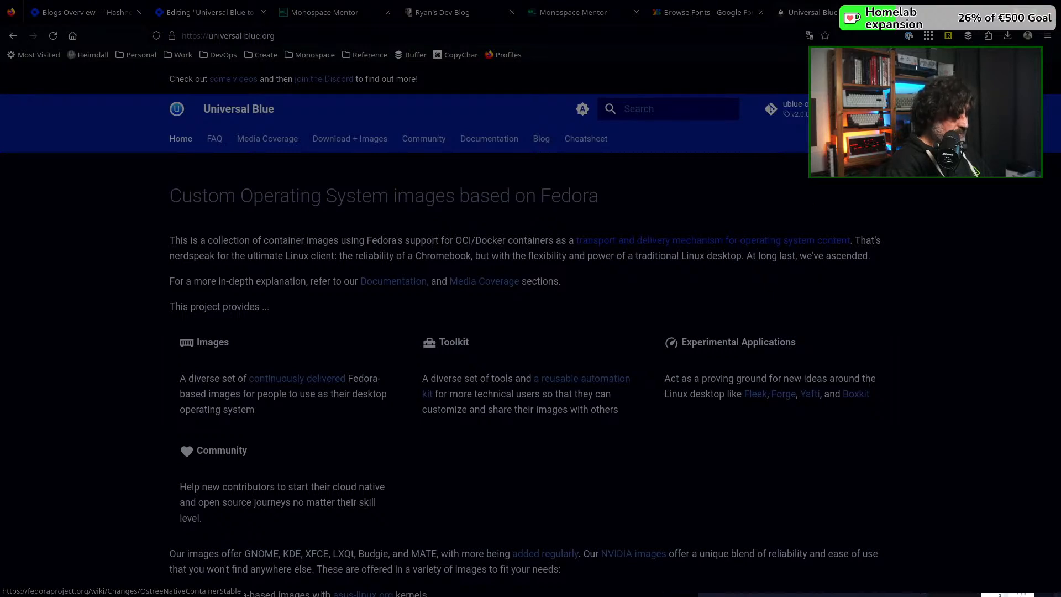
pyautogui.moveTo(338, 0); pyautogui.dragTo(385, 318)
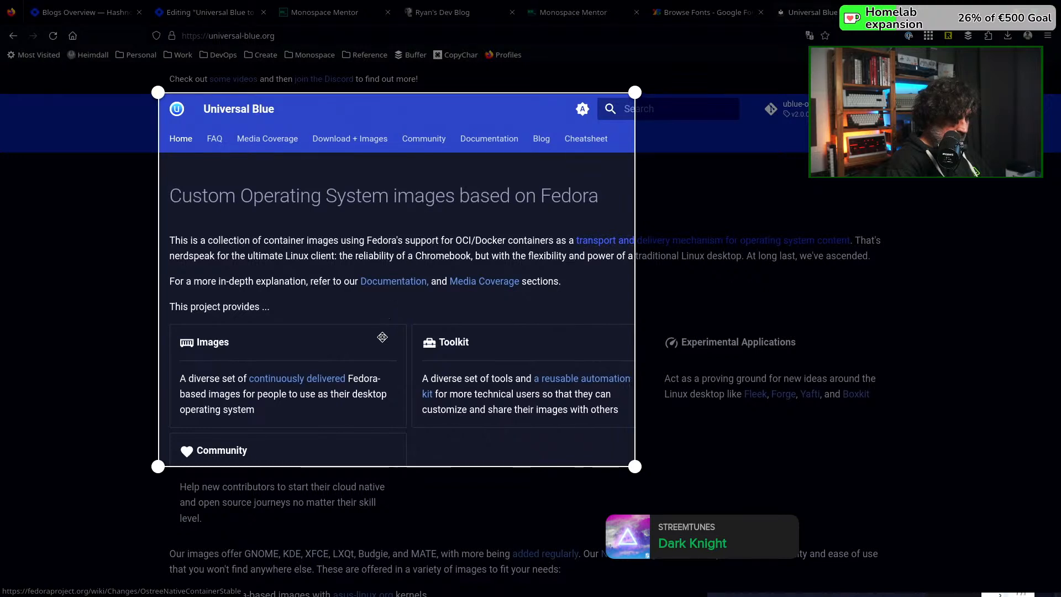
pyautogui.moveTo(635, 466); pyautogui.dragTo(888, 507)
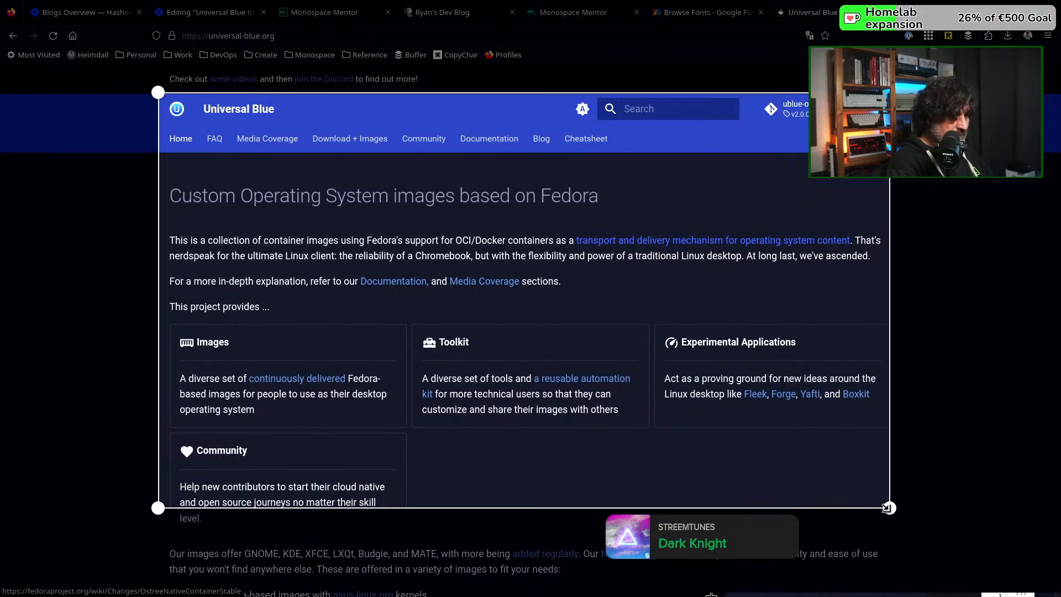
pyautogui.moveTo(888, 507); pyautogui.dragTo(892, 436)
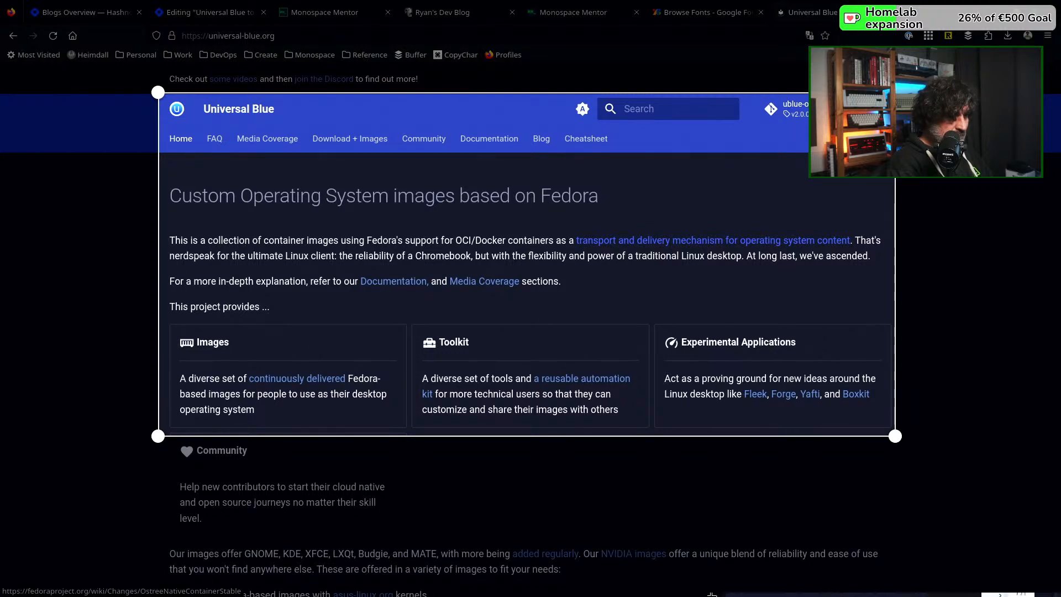
pyautogui.press('Return')
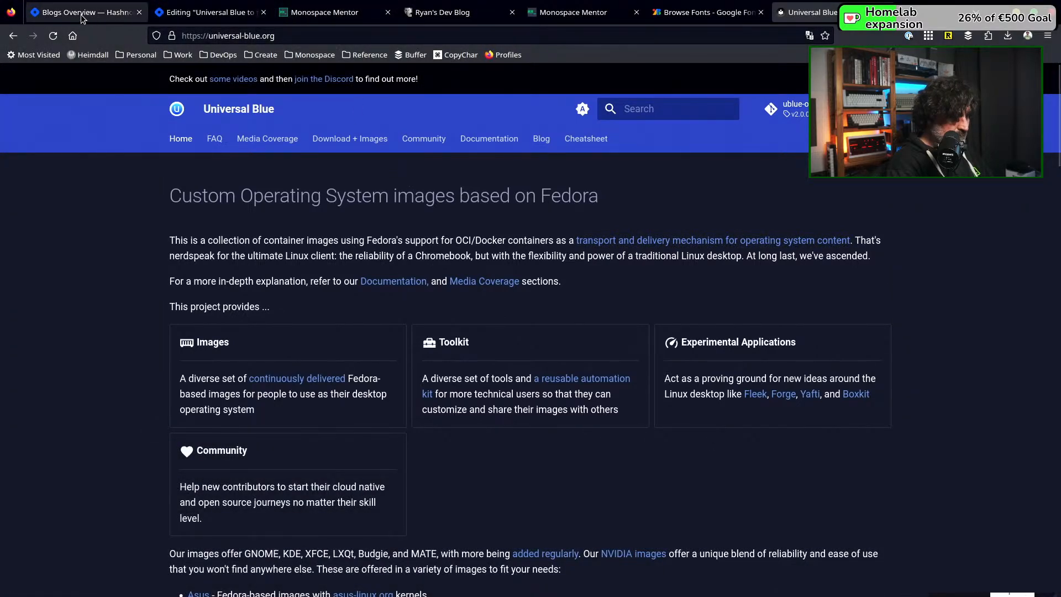
# Return to the "Universal Blue to the rescue" editor and browse to the Dropbox Screenshots folder for the cover image upload
pyautogui.click(208, 16)
pyautogui.click(399, 153)
pyautogui.click(394, 153)
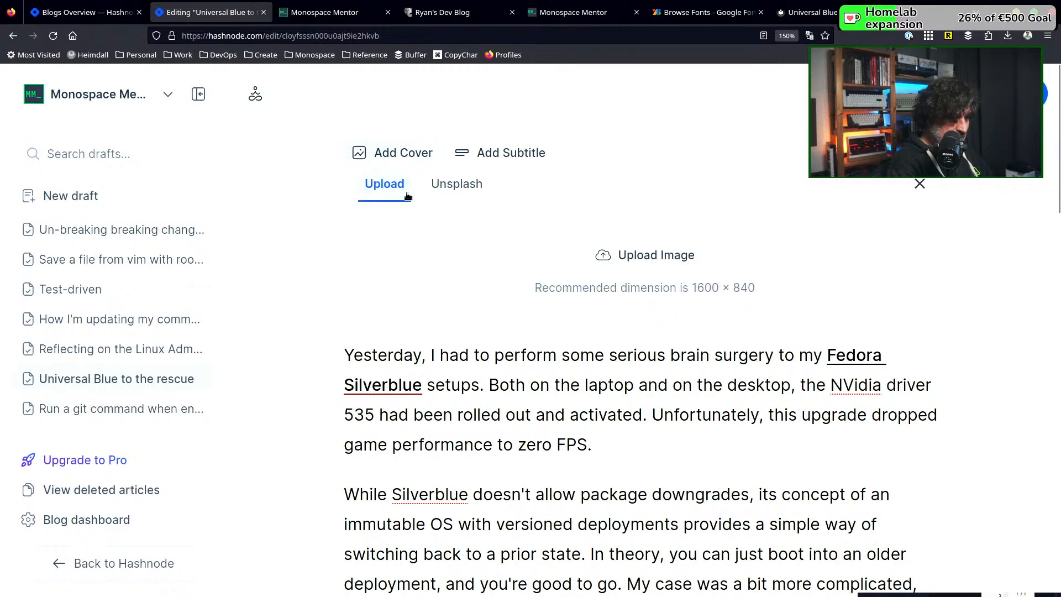
pyautogui.click(631, 258)
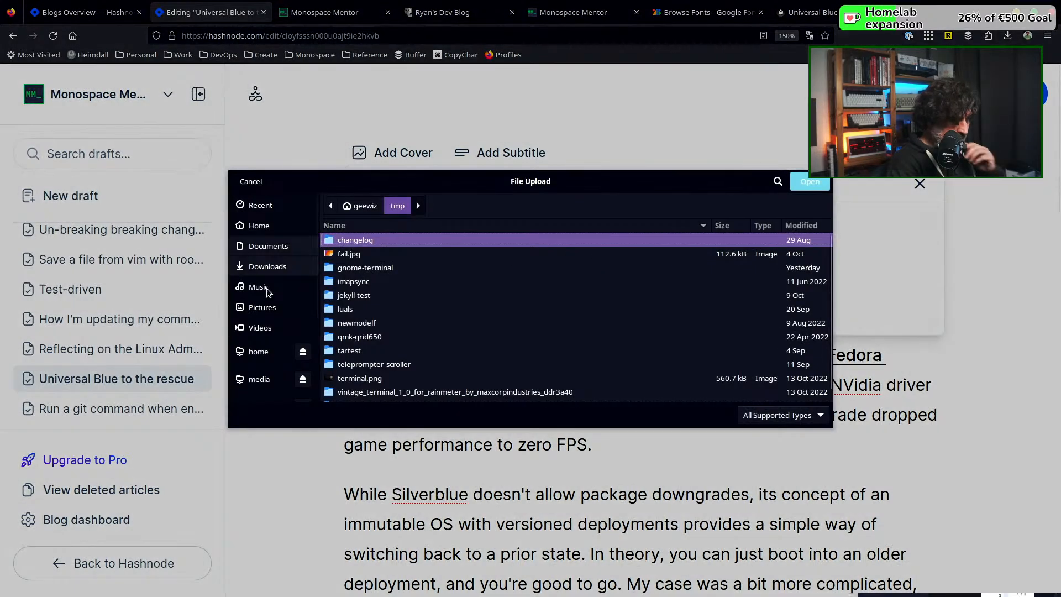
pyautogui.scroll(-5, 250, 330)
pyautogui.click(265, 367)
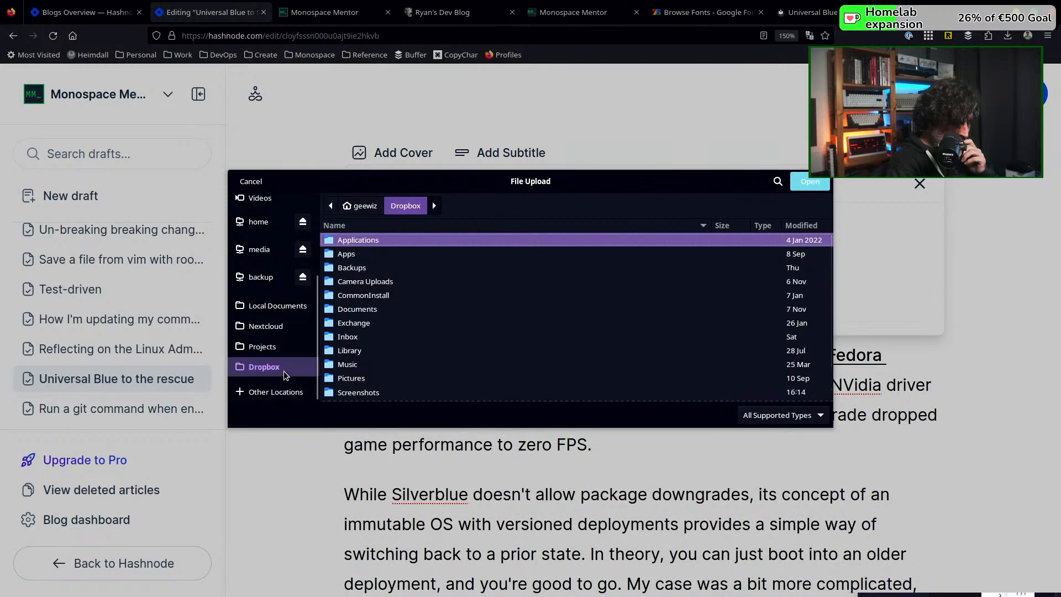
pyautogui.doubleClick(376, 391)
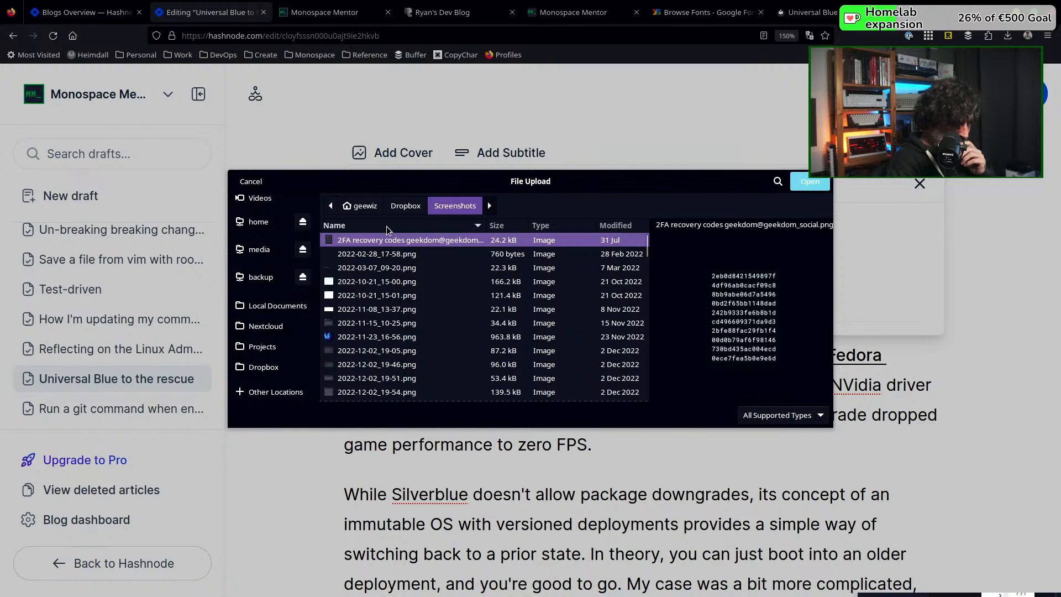
pyautogui.scroll(-10, 365, 353)
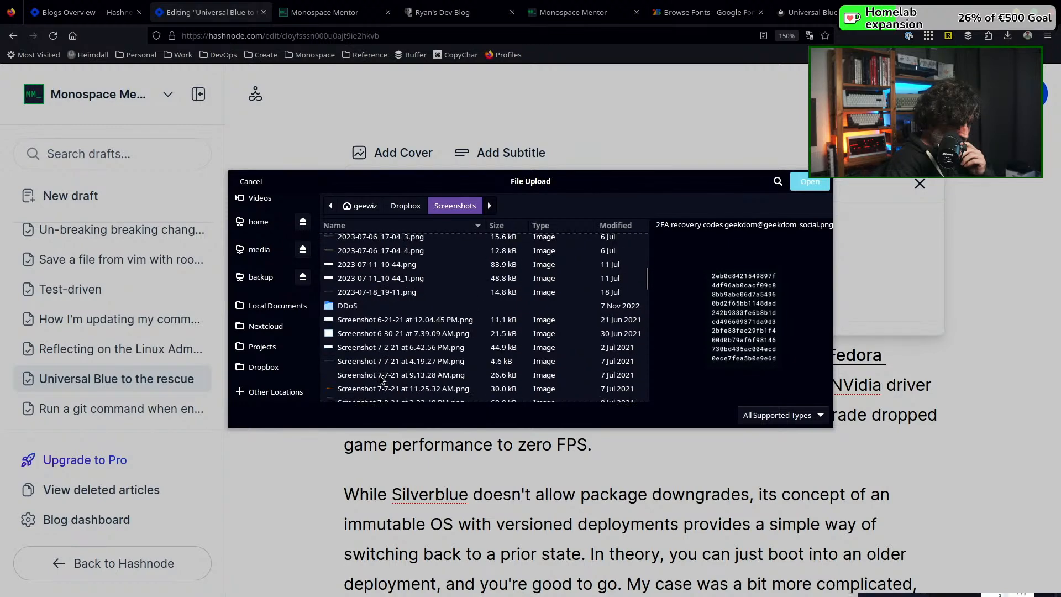
pyautogui.click(380, 375)
pyautogui.scroll(-5, 380, 379)
pyautogui.scroll(-10, 380, 379)
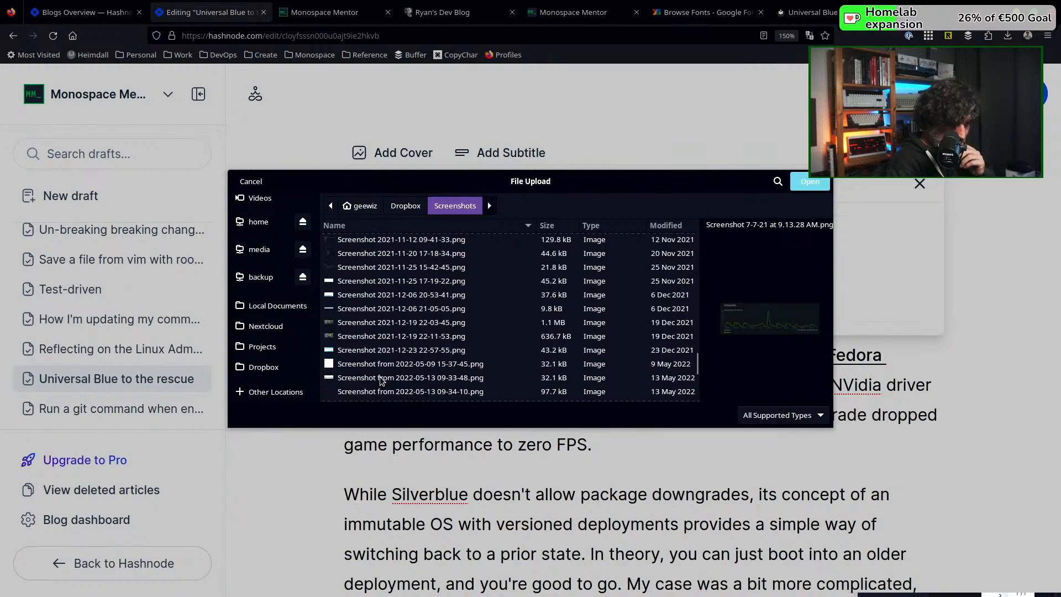
pyautogui.scroll(-10, 380, 382)
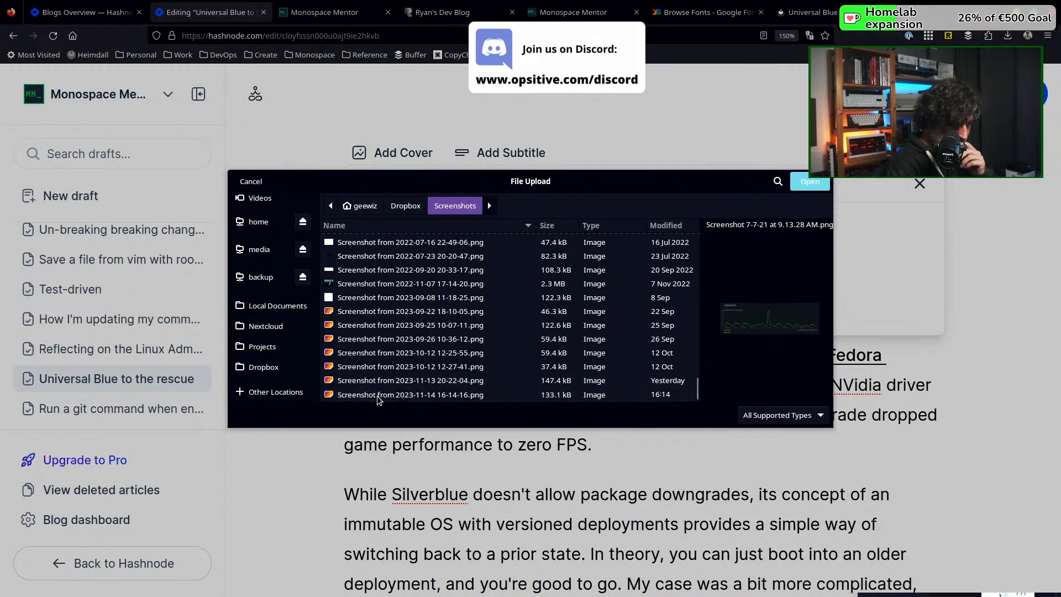
pyautogui.click(433, 397)
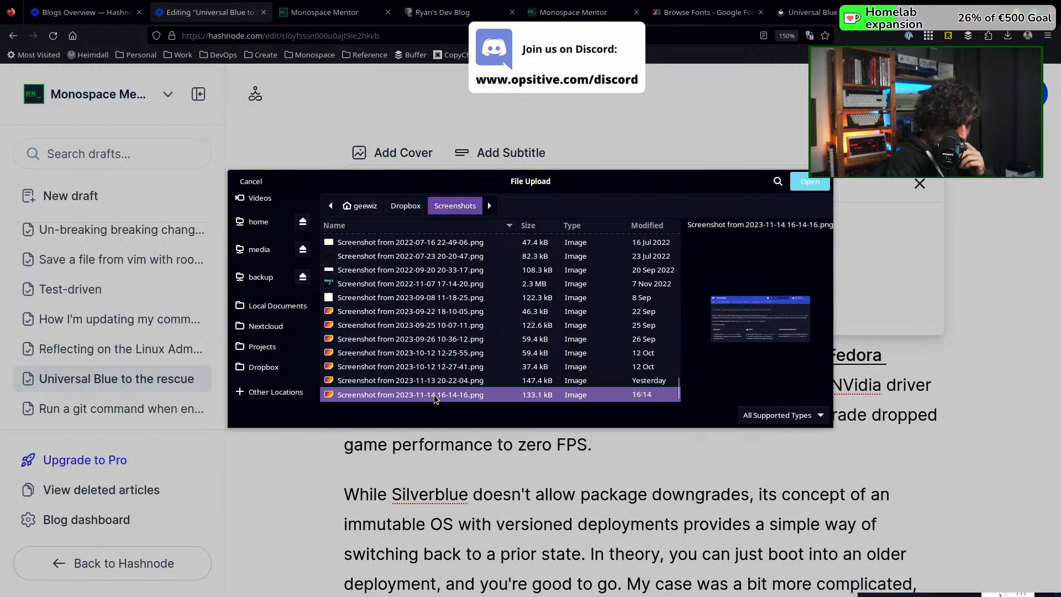
pyautogui.doubleClick(433, 394)
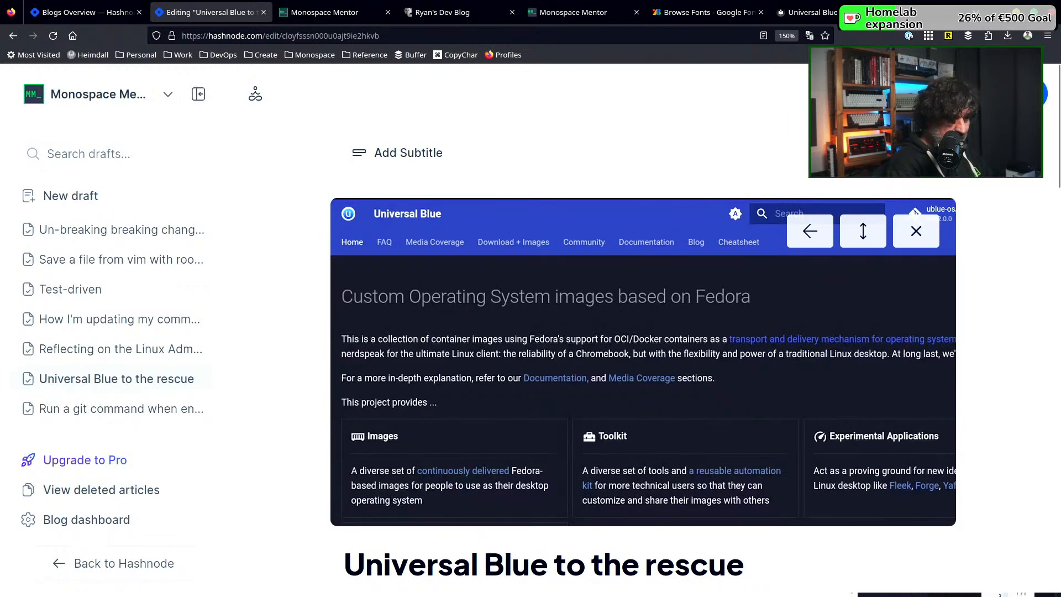
pyautogui.click(1039, 94)
pyautogui.click(997, 566)
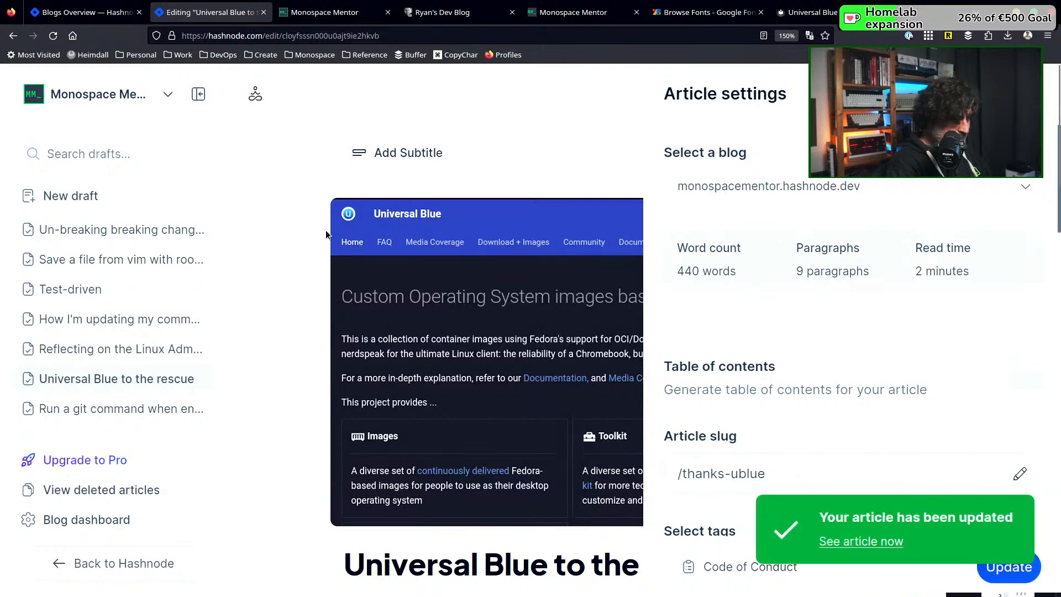
# Open "Run a git command when entering a directory" and set its cover to the Unsplash commit graph photo, searching for "git"
pyautogui.click(120, 408)
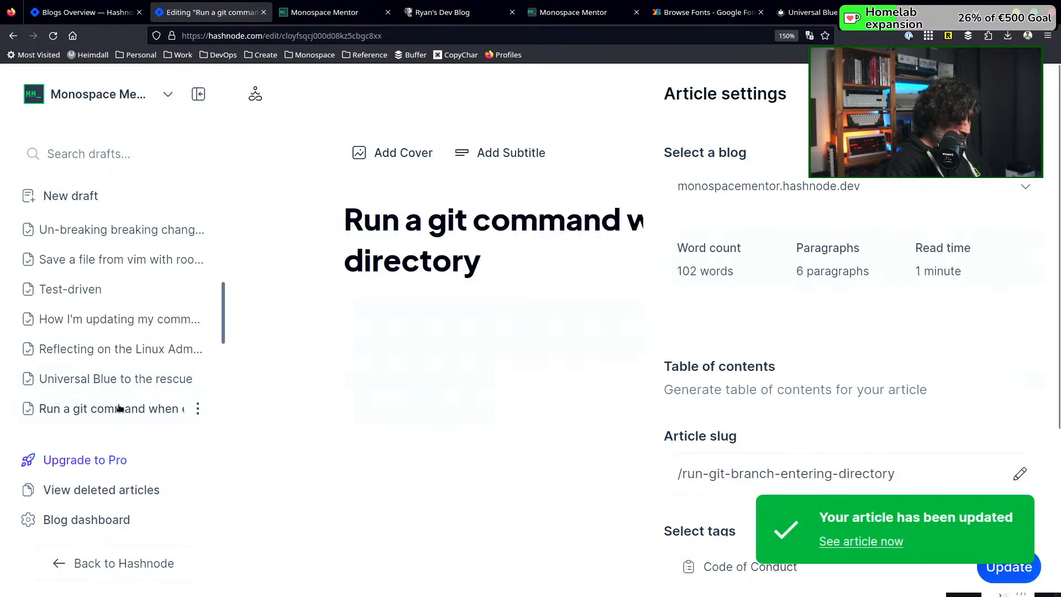
pyautogui.click(404, 158)
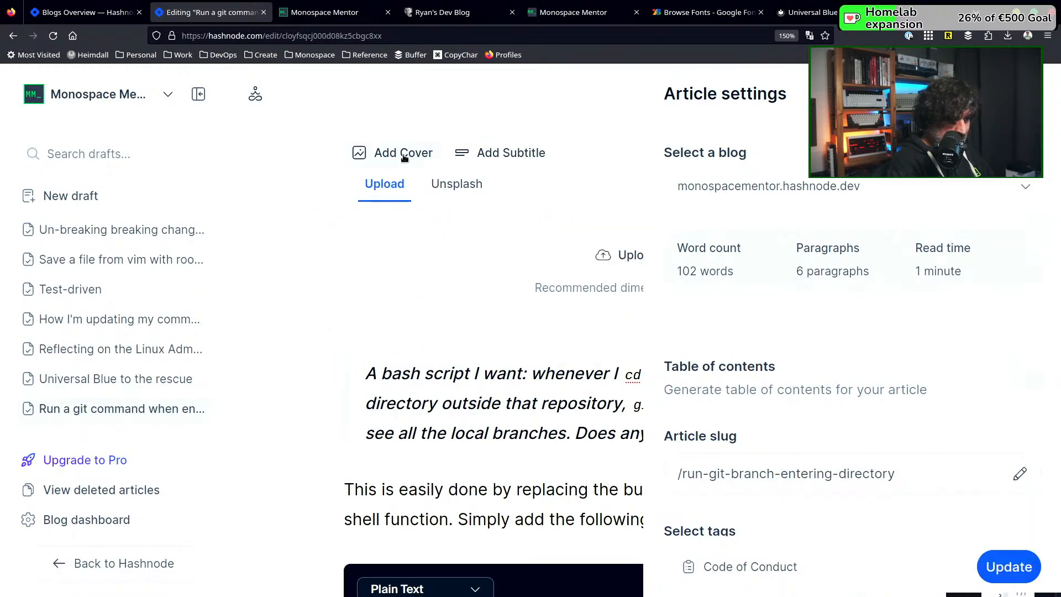
pyautogui.click(452, 187)
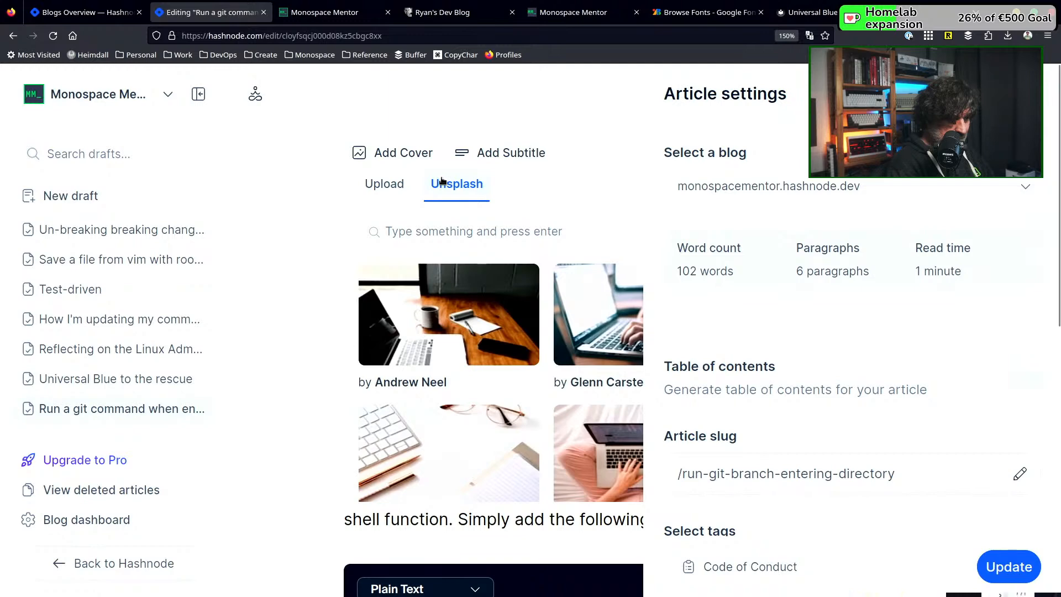
pyautogui.click(437, 234)
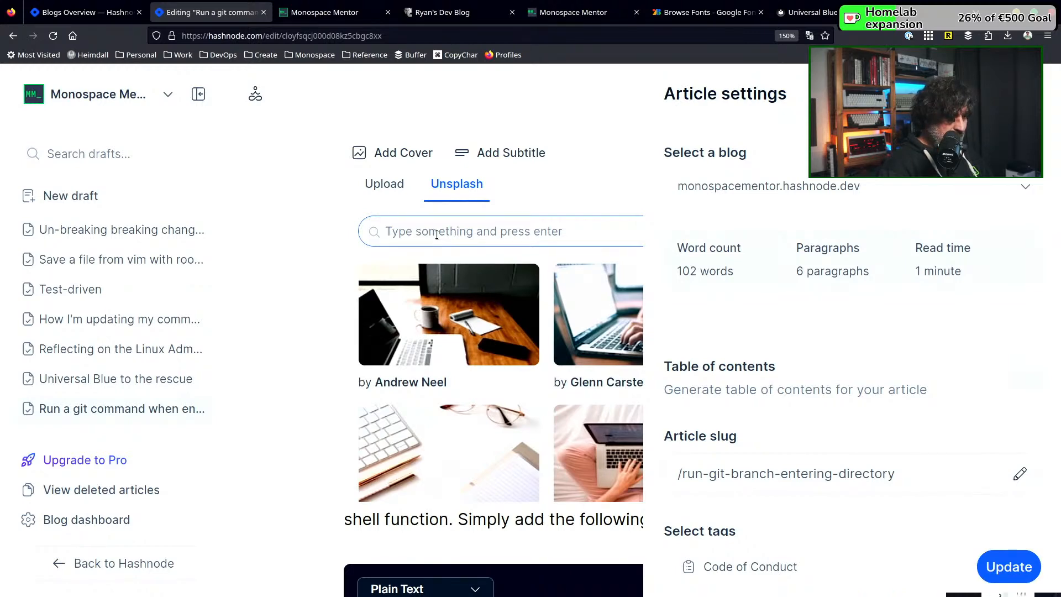
pyautogui.write('git')
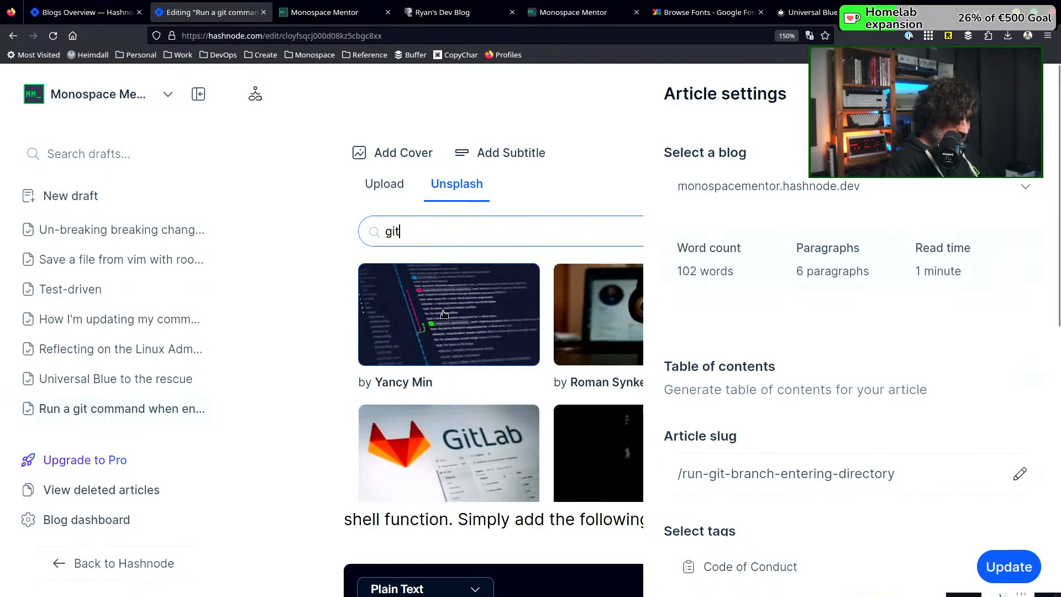
pyautogui.click(510, 308)
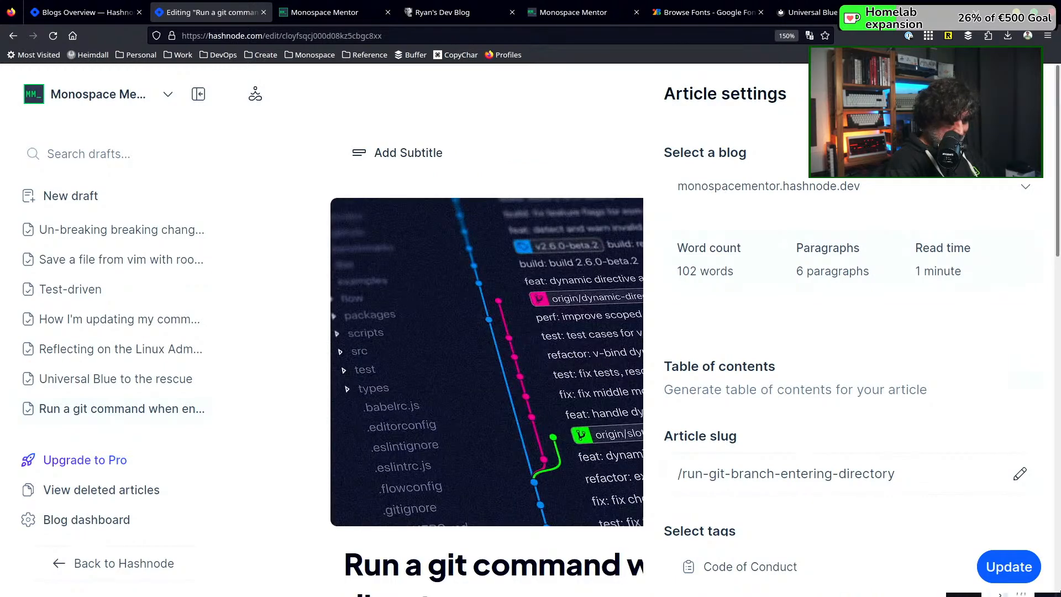
# Update the published git command article to save its cover, close the article settings and look over the article
pyautogui.click(1023, 576)
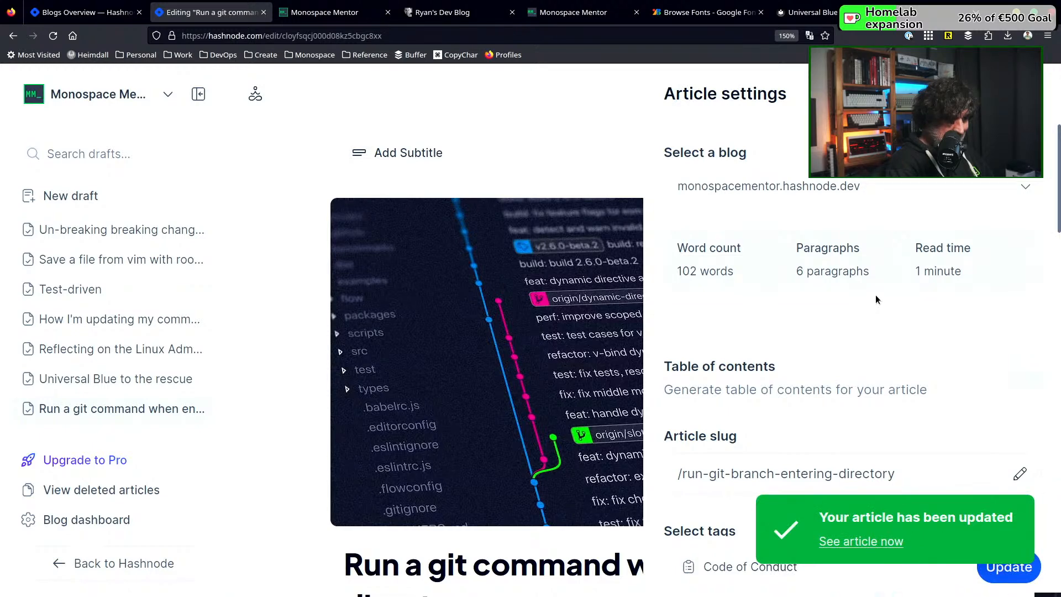
pyautogui.click(1020, 94)
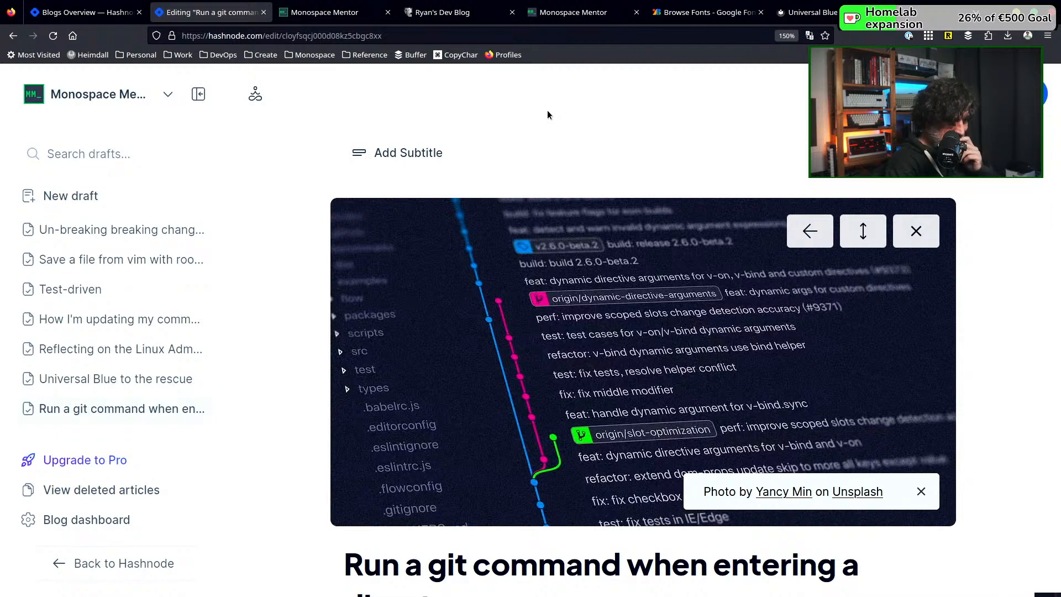
pyautogui.scroll(-5, 473, 344)
pyautogui.scroll(-1, 472, 344)
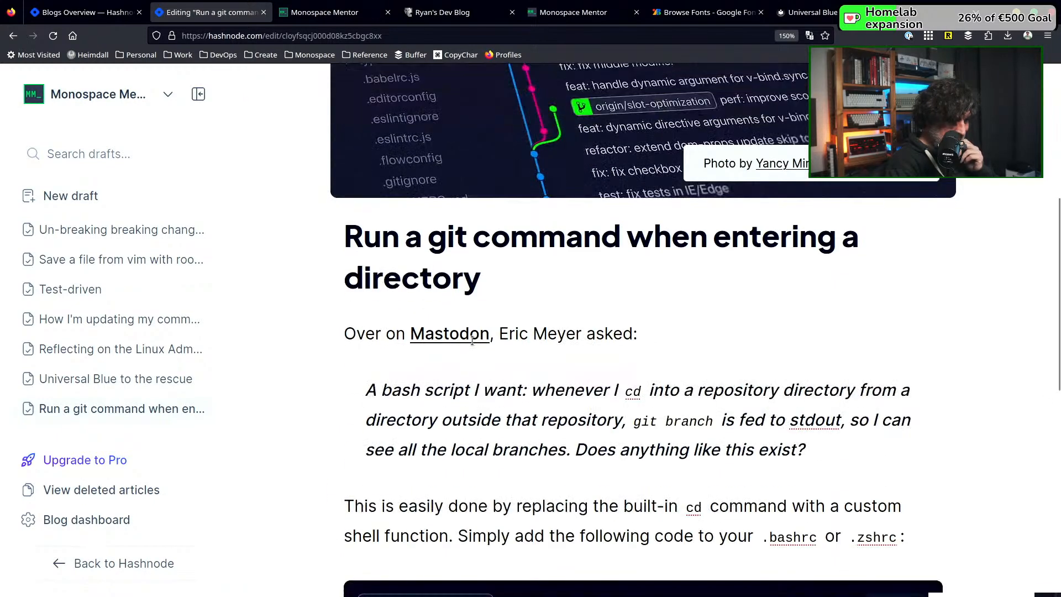
pyautogui.scroll(6, 472, 339)
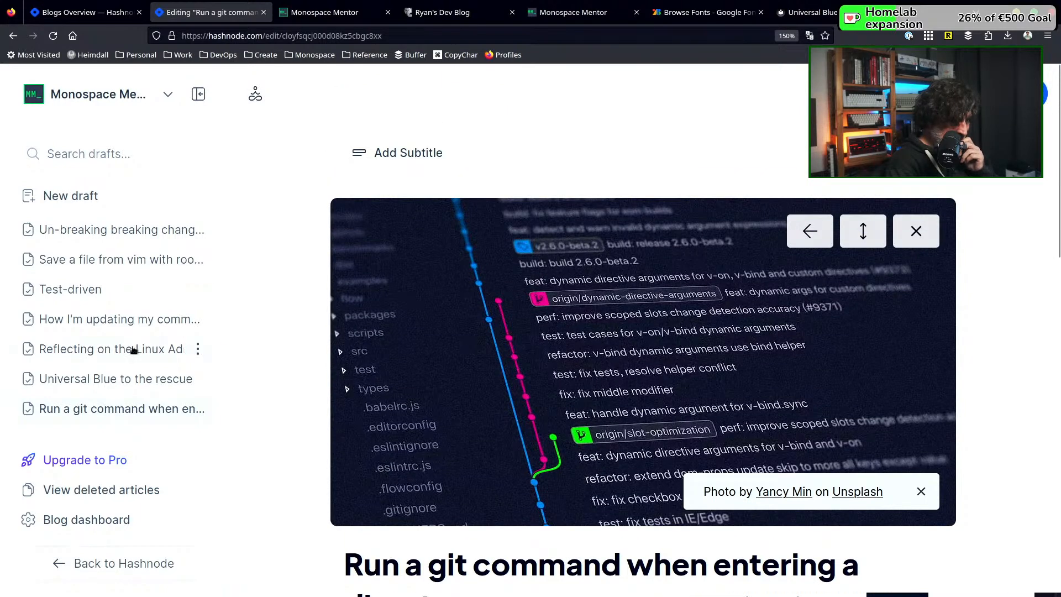
# Look through the older articles in the list and open "Opsitive community update August 2022"
pyautogui.scroll(-3, 88, 407)
pyautogui.scroll(3, 104, 332)
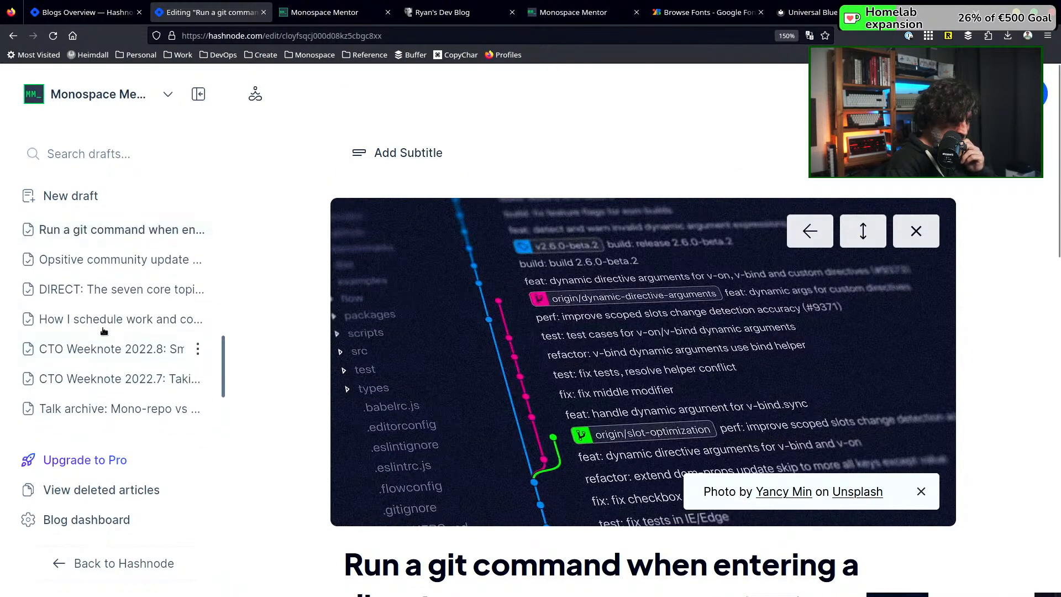
pyautogui.scroll(-2, 103, 332)
pyautogui.scroll(-3, 103, 331)
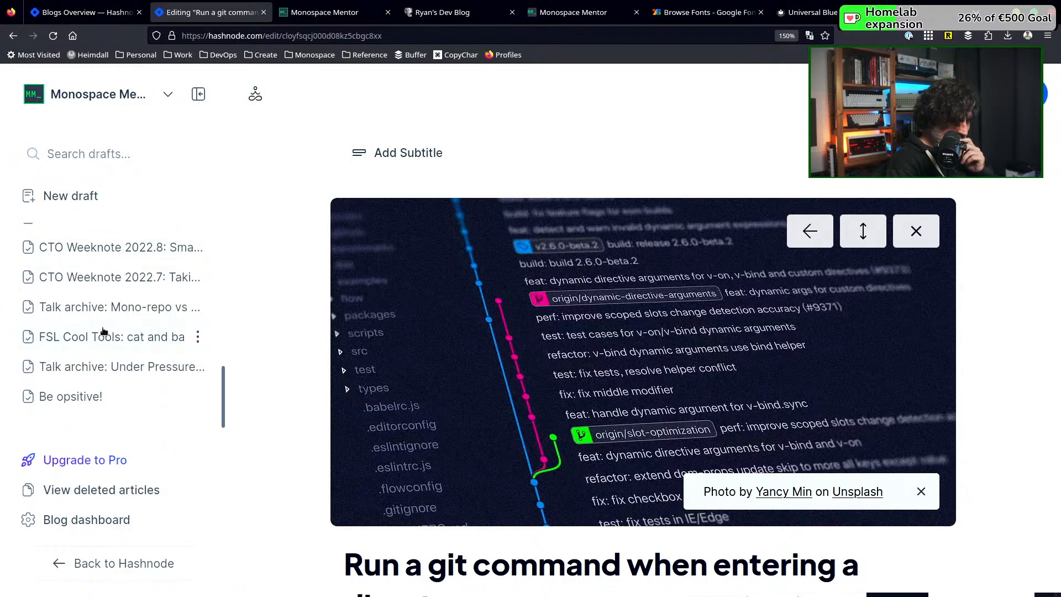
pyautogui.scroll(4, 103, 330)
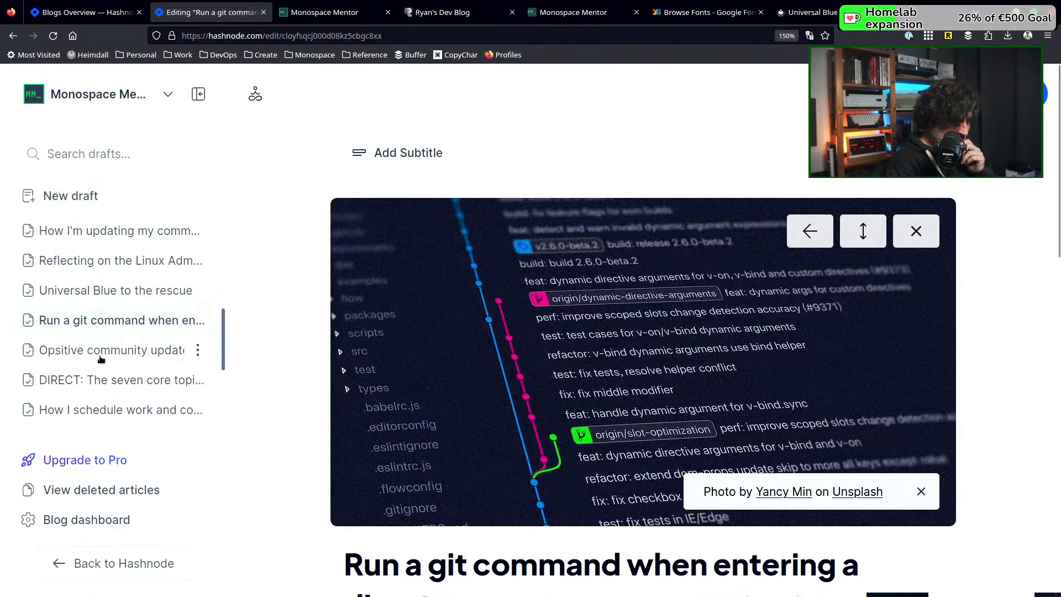
pyautogui.click(101, 352)
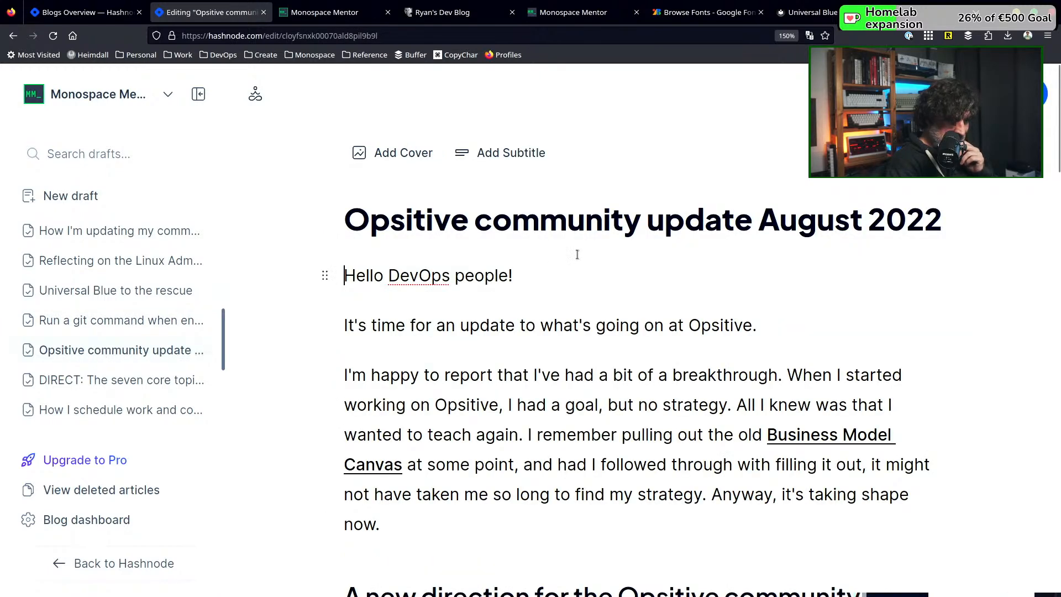
# Search Unsplash for "community" photos for the cover of the Opsitive community update article
pyautogui.click(396, 150)
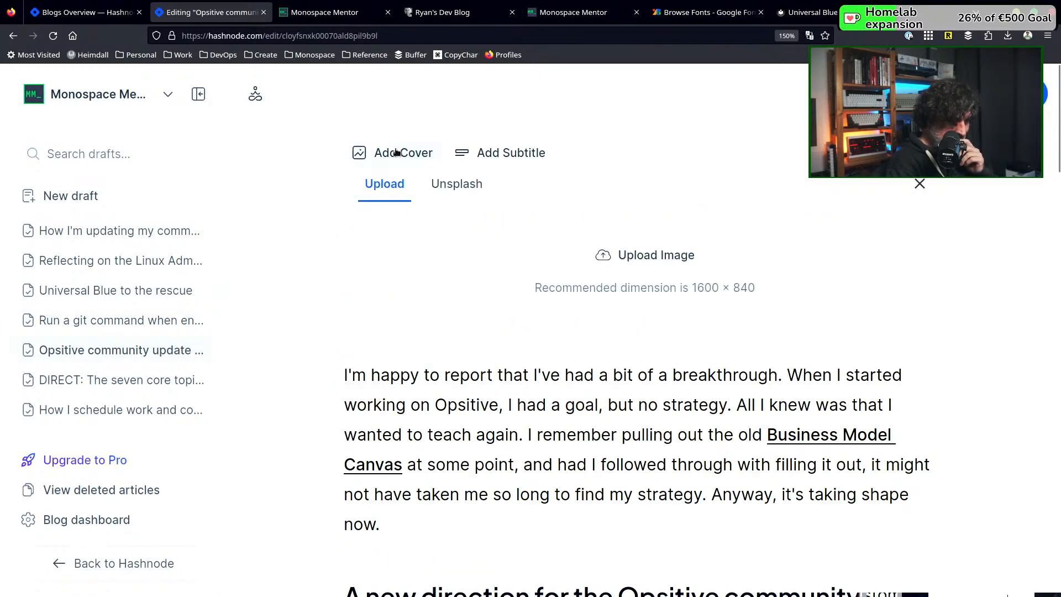
pyautogui.click(474, 192)
pyautogui.click(455, 225)
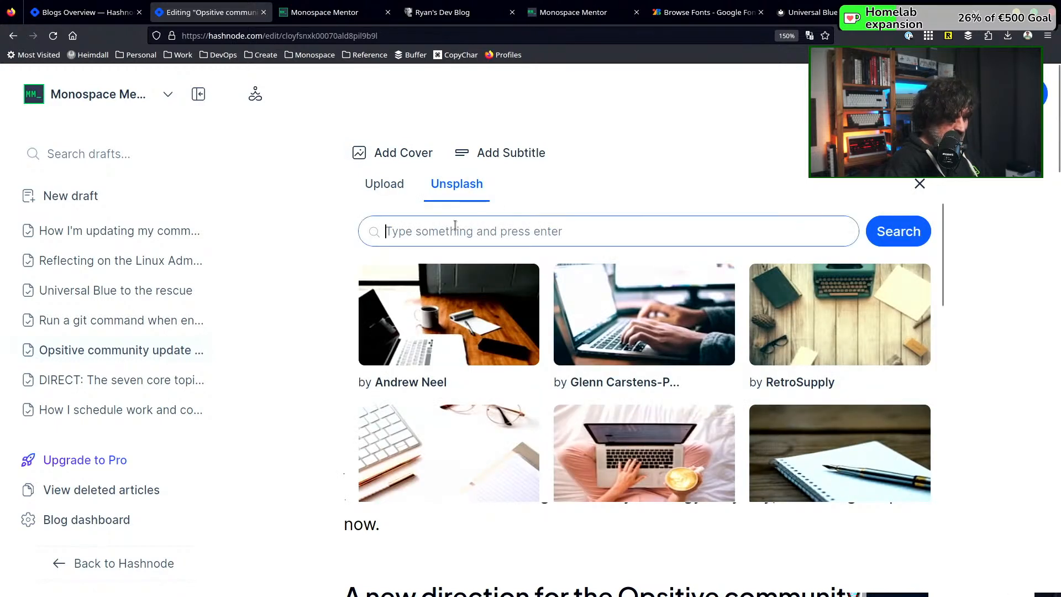
pyautogui.write('community')
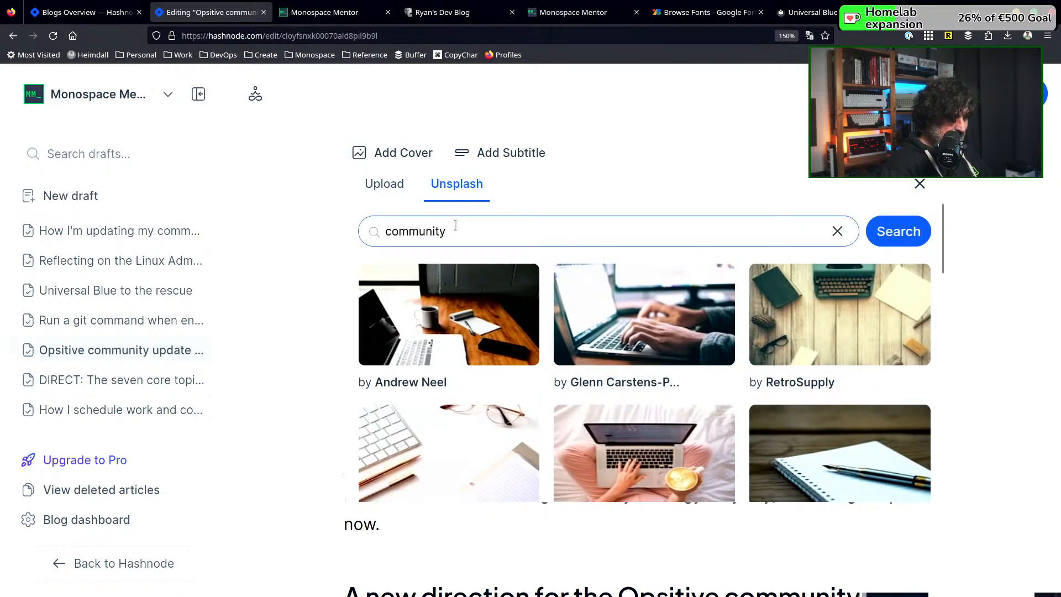
pyautogui.press('Return')
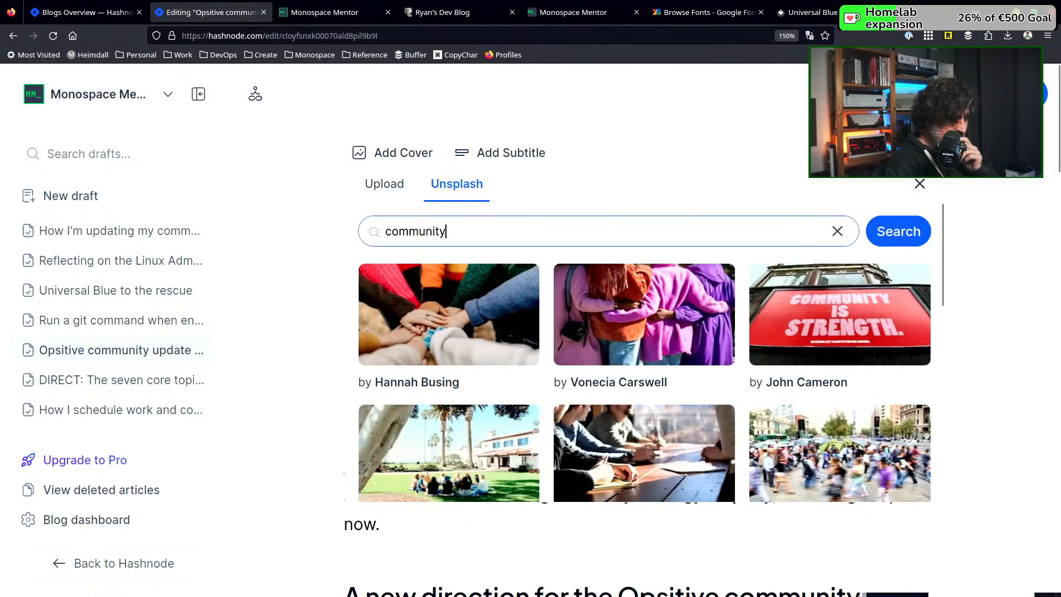